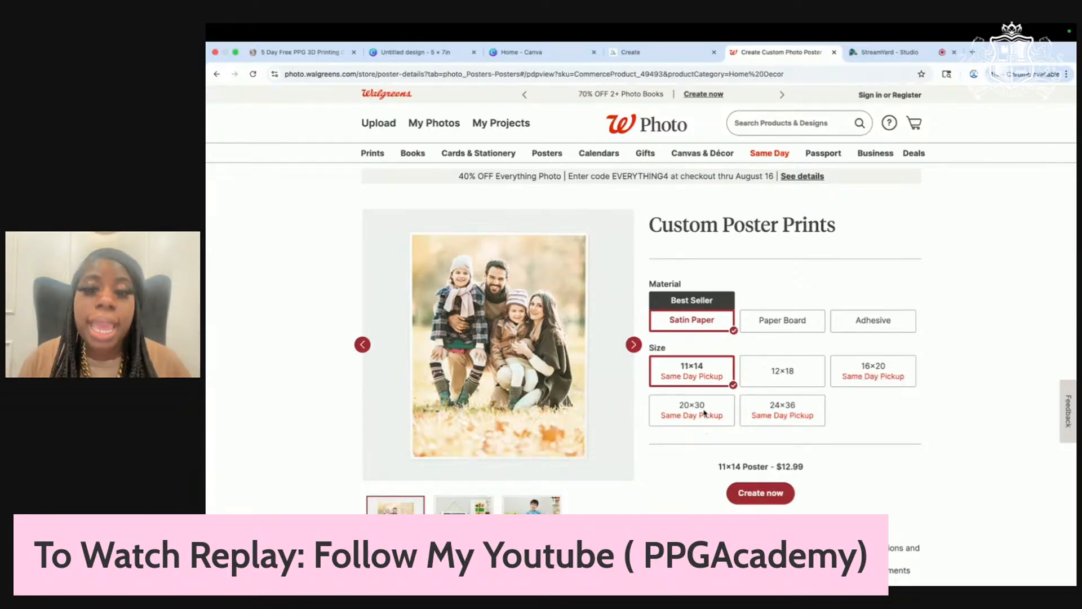
Step: Pick the 20×30 poster size at $25.99, then go to Canva's custom-size design dialog
left_click(704, 413)
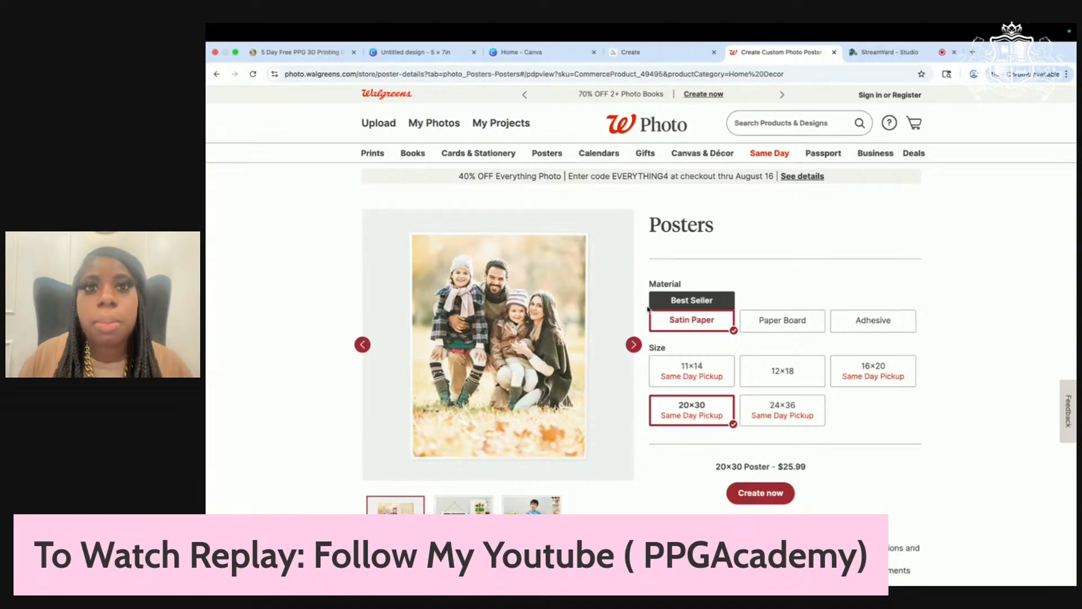
left_click(531, 52)
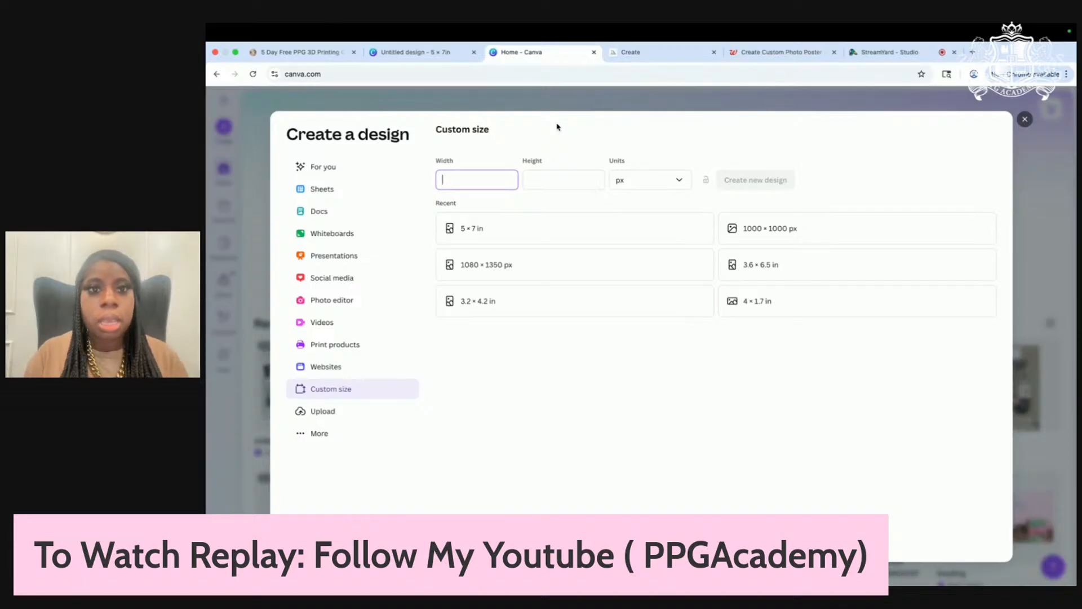
Step: Create a custom 30 × 20 in design and close the Templates panel to show the blank page
left_click(647, 186)
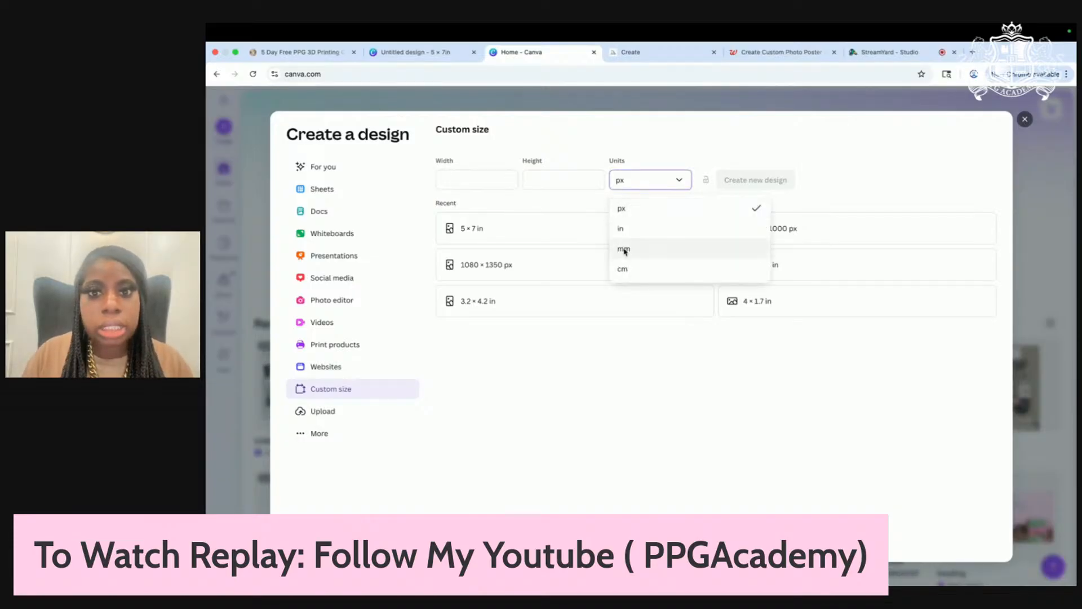
left_click(627, 229)
left_click(485, 176)
type("30")
key("Tab")
type("20")
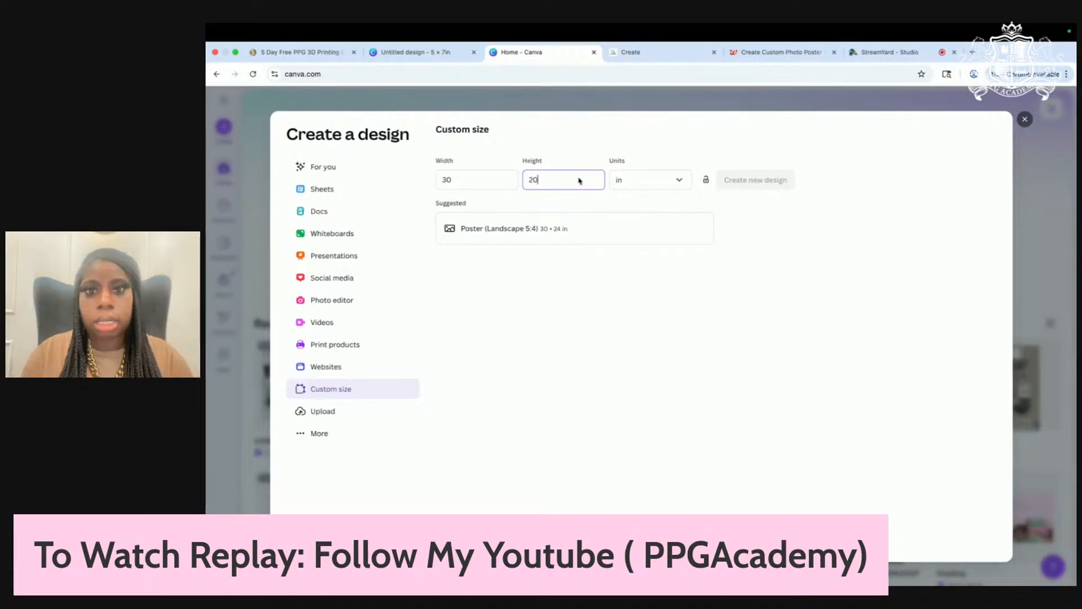
left_click(779, 185)
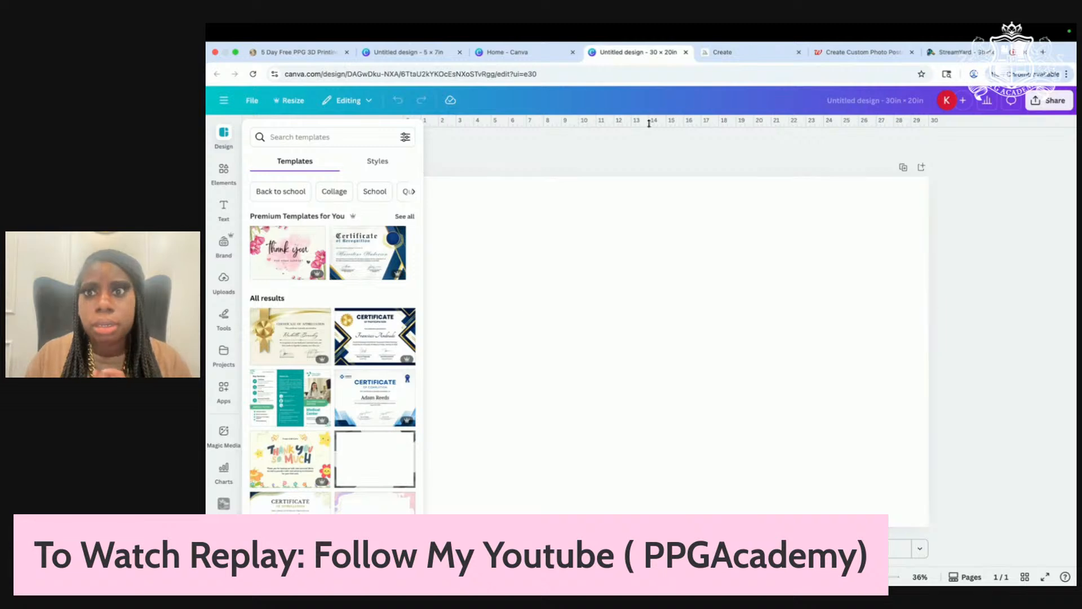
left_click(958, 52)
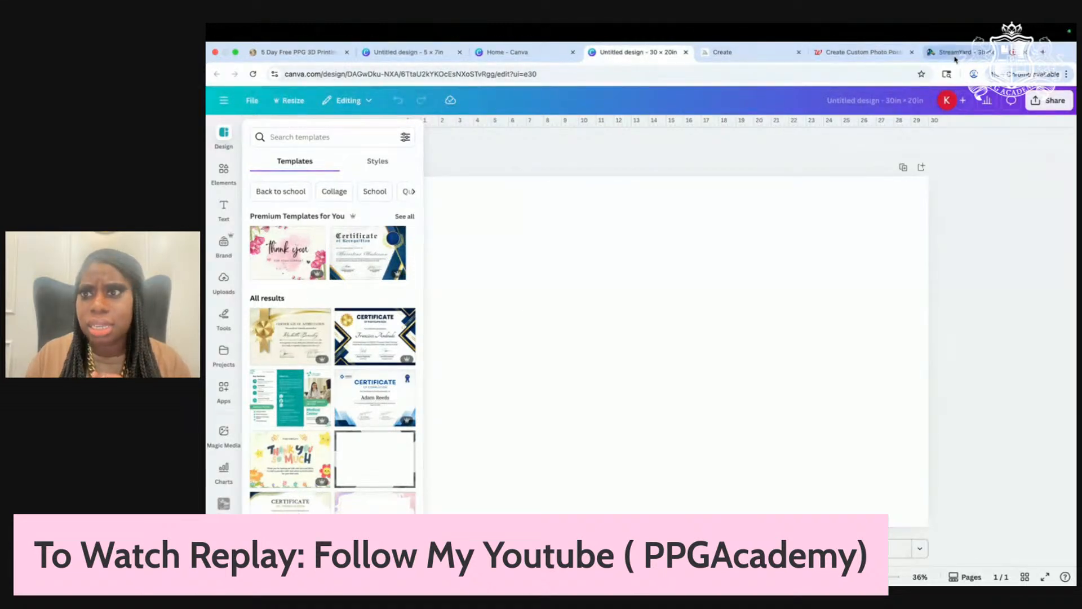
left_click(653, 55)
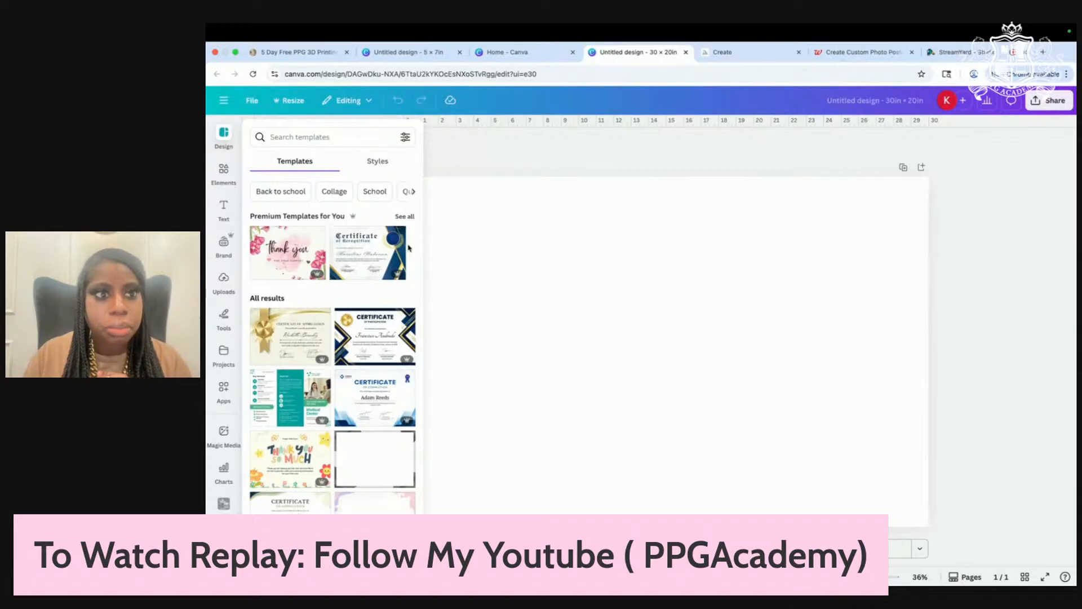
left_click(533, 155)
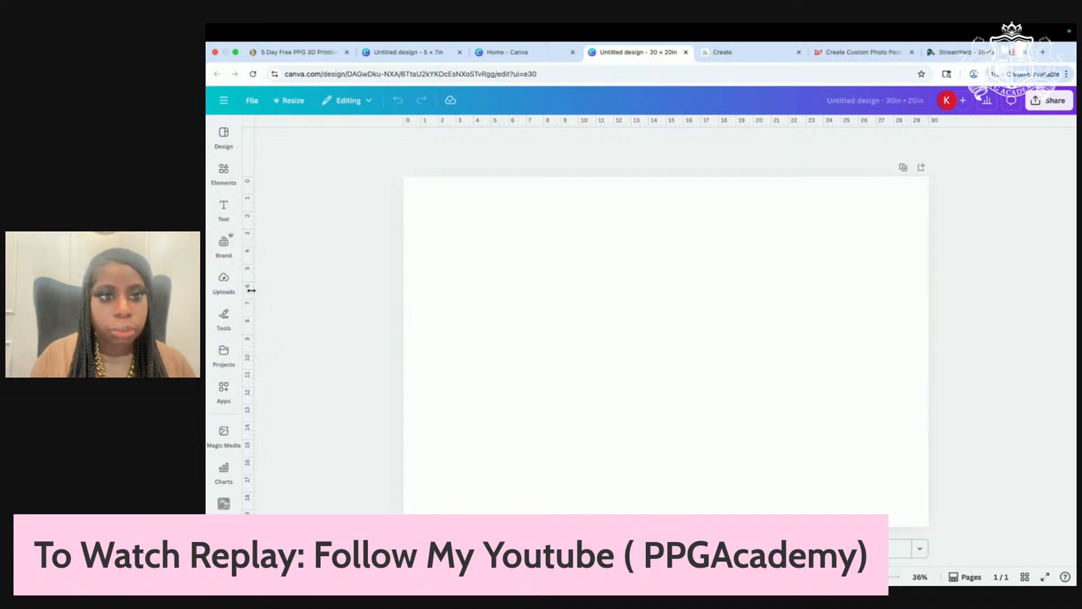
Step: Add a vertical centre guide at 15 in plus guides near the top, bottom, left and right edges
left_click_drag(248, 290, 667, 300)
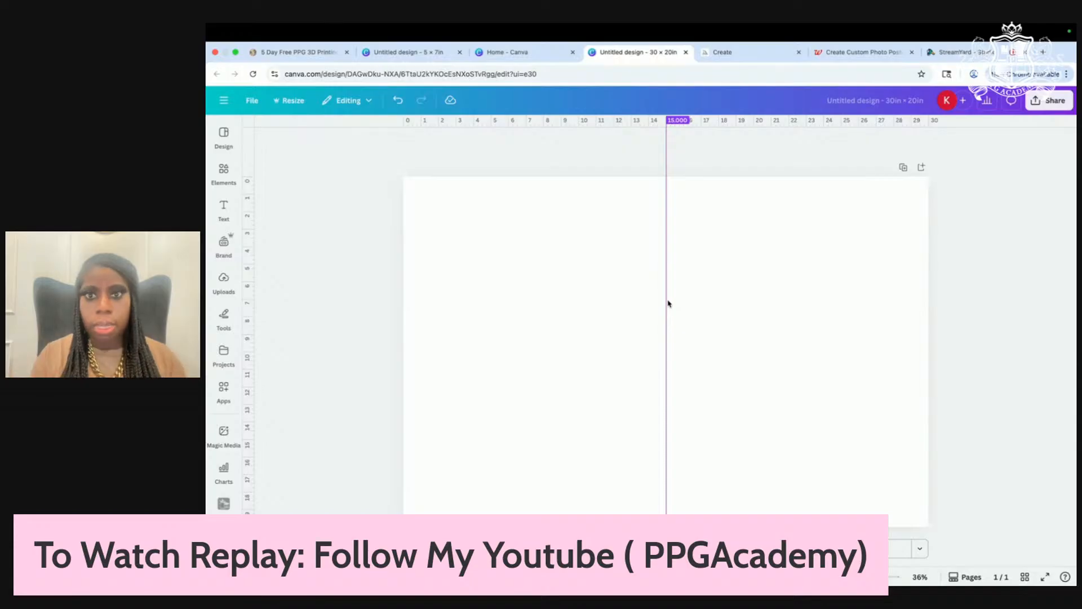
left_click_drag(638, 124, 634, 195)
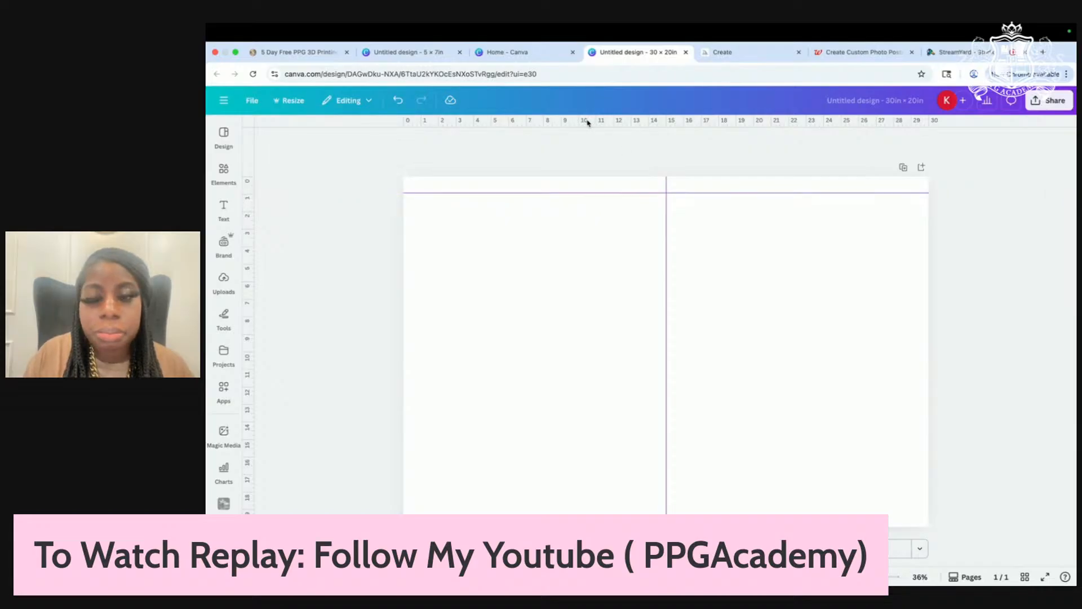
left_click_drag(584, 121, 577, 512)
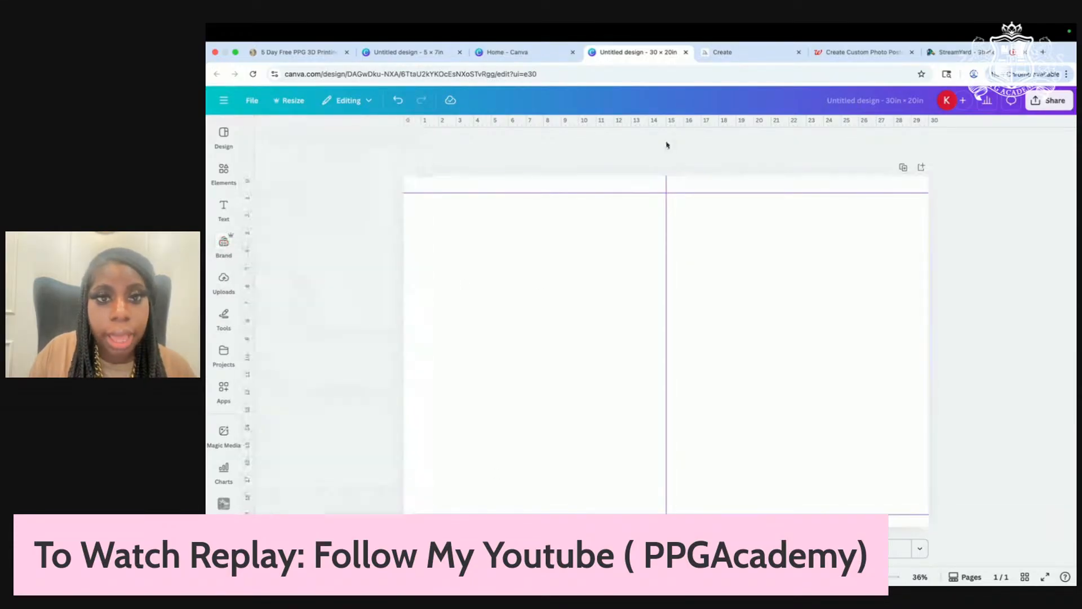
left_click_drag(247, 273, 417, 321)
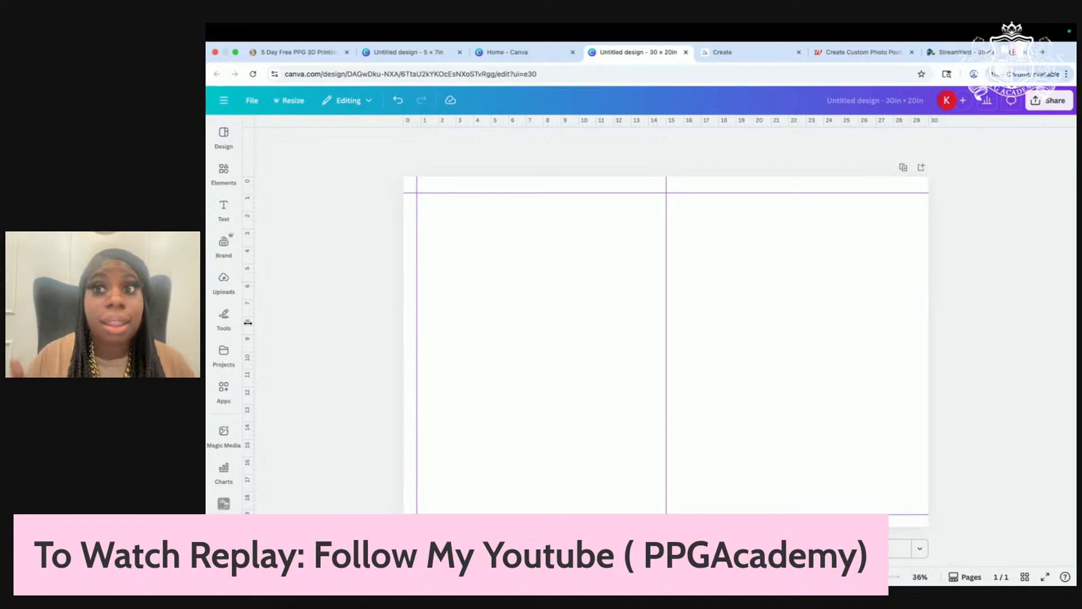
left_click_drag(249, 316, 915, 266)
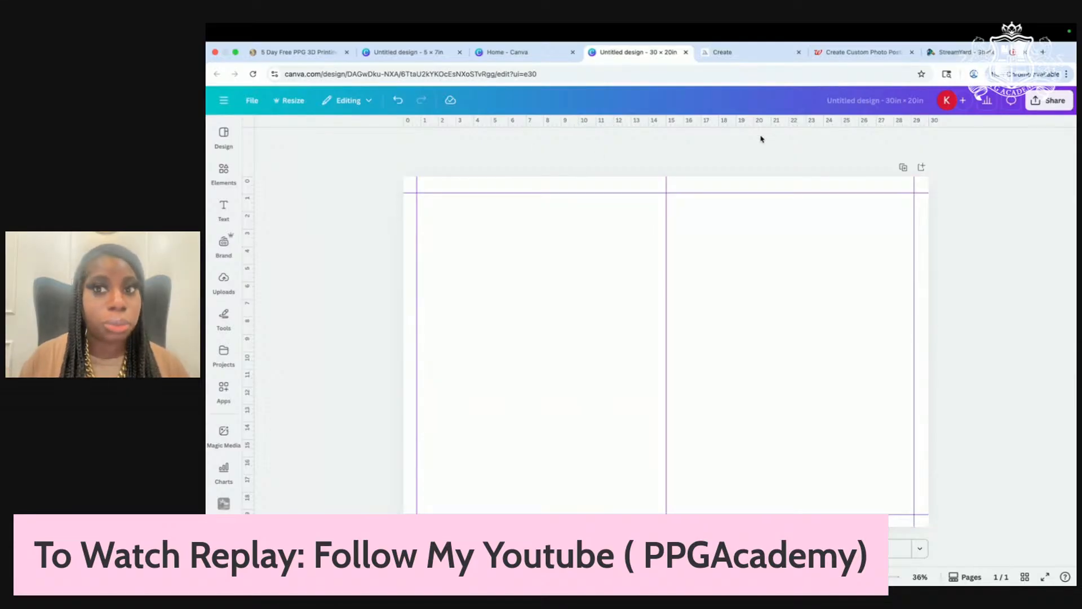
Step: Put viewer comments, including 'build up the background first', on stage in StreamYard
left_click(961, 55)
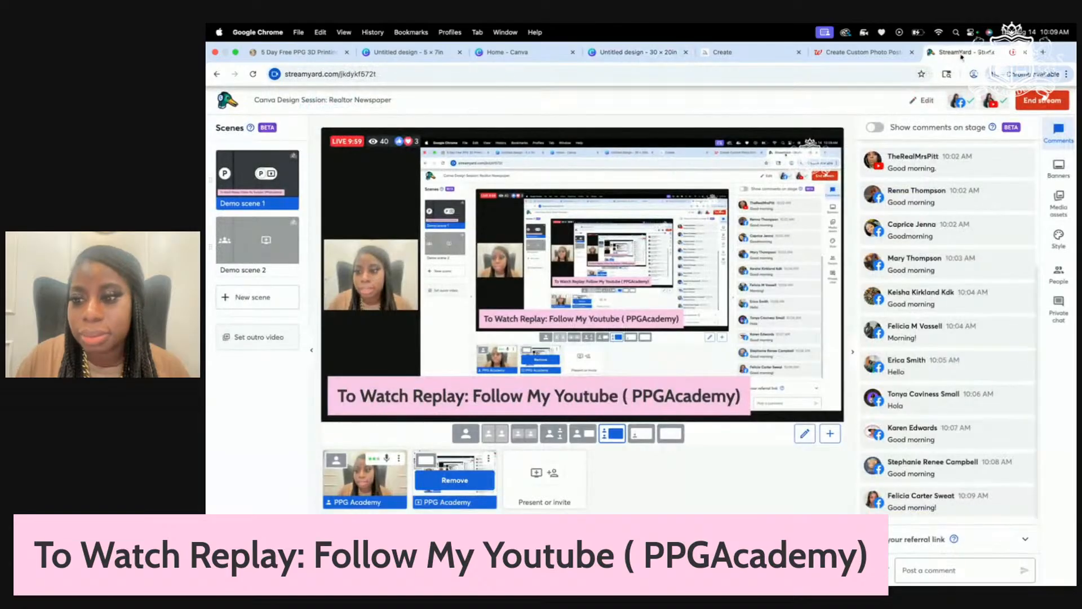
left_click(961, 305)
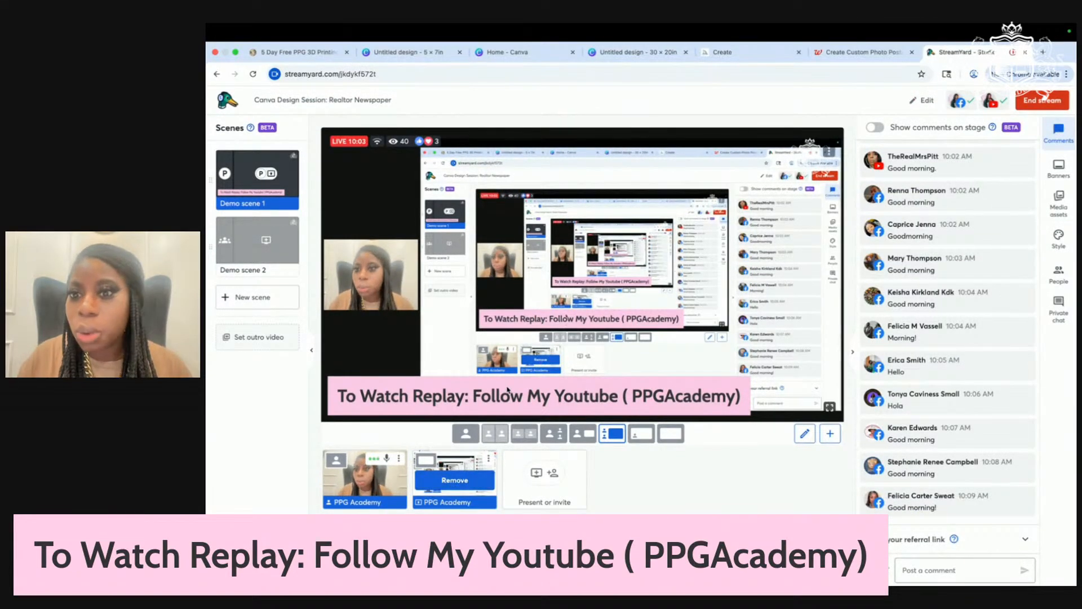
scroll(931, 401, "up", 3)
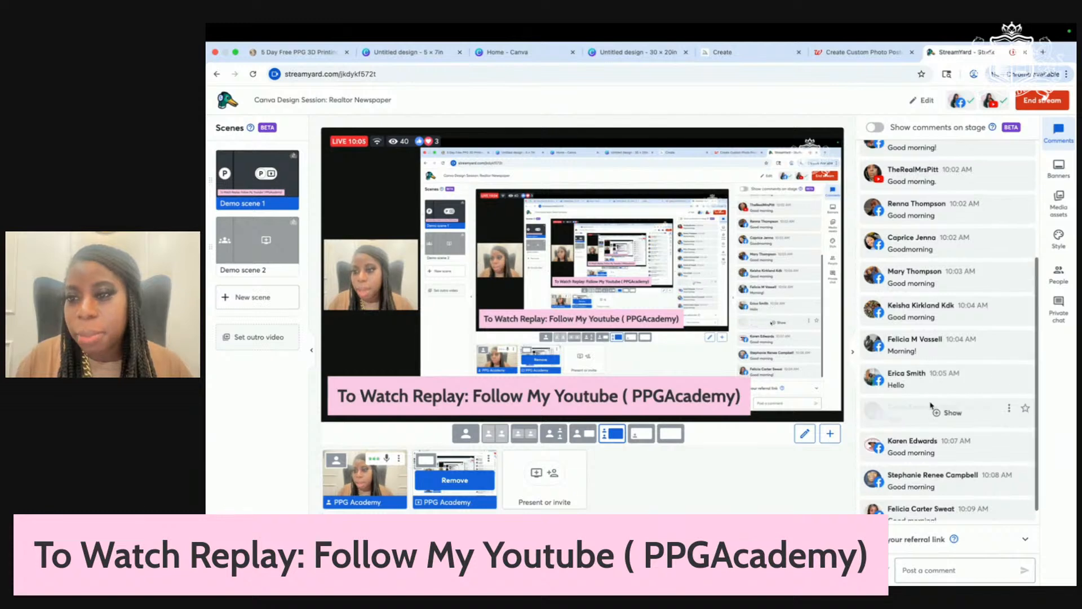
scroll(932, 403, "down", 5)
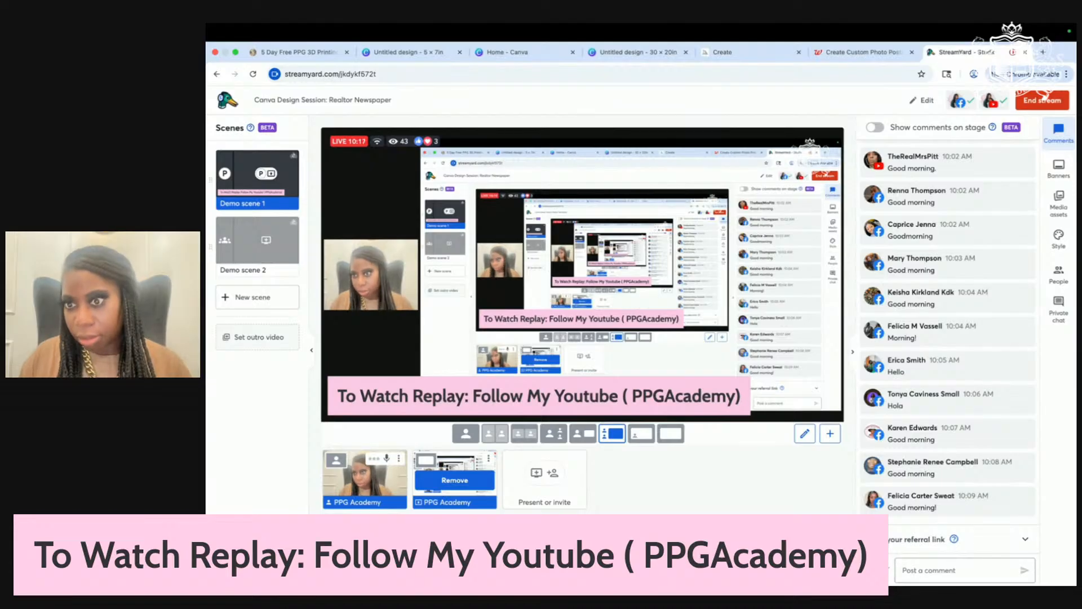
scroll(986, 376, "up", 4)
scroll(986, 376, "down", 4)
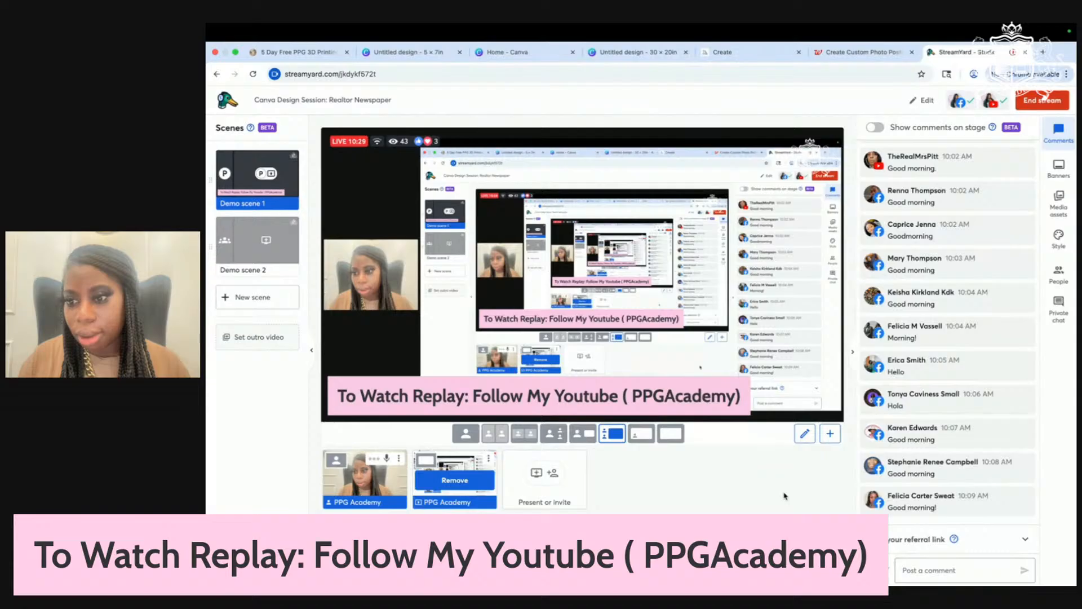
mouse_move(916, 400)
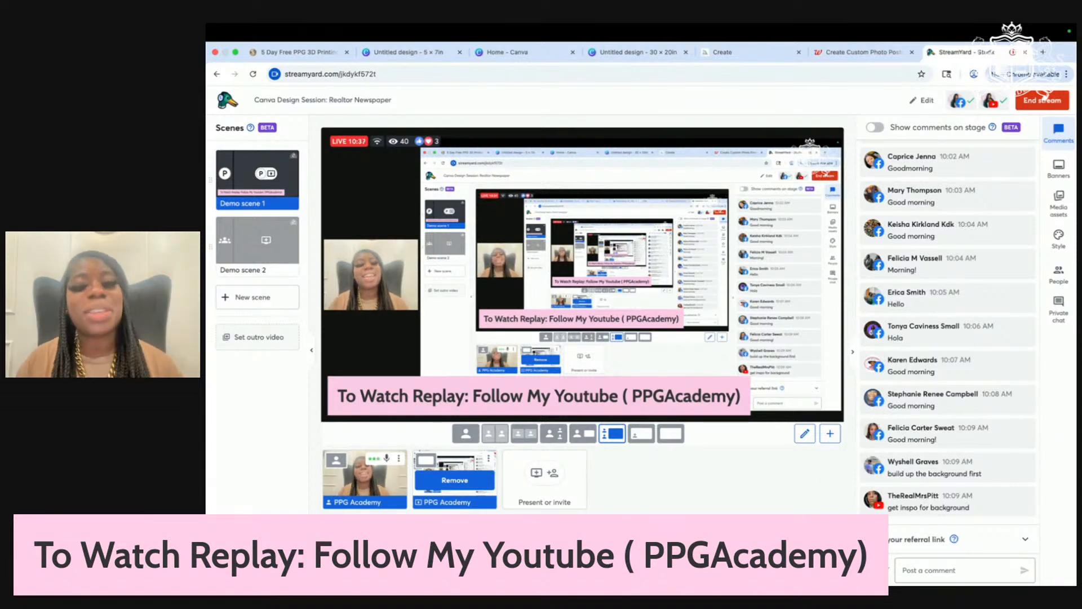
left_click(947, 467)
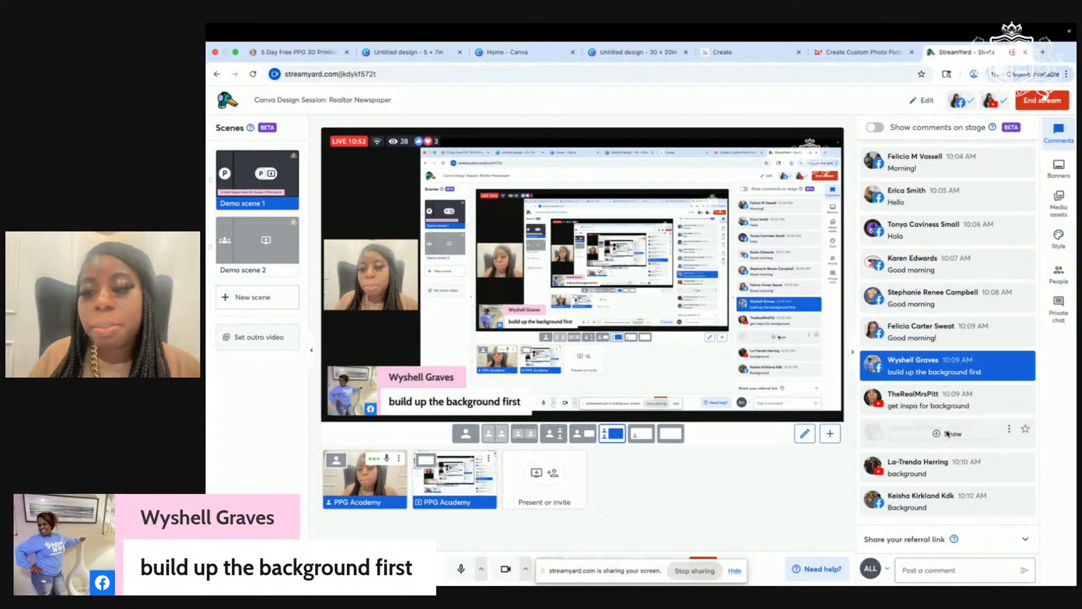
left_click(938, 433)
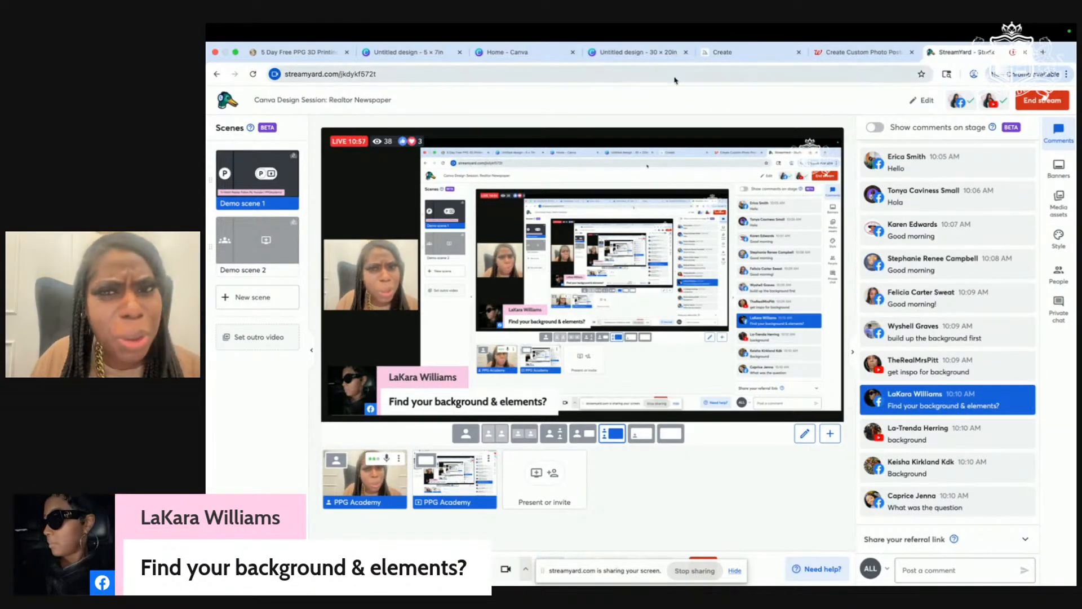
Step: Glance at the Midjourney house images, then return to the guided Canva poster
left_click(739, 52)
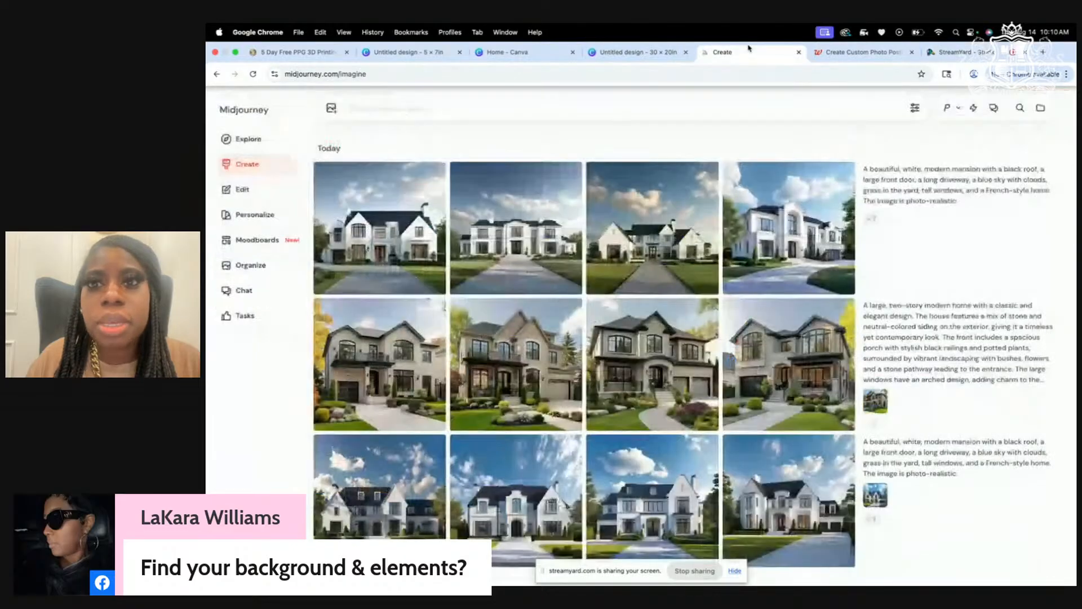
left_click(647, 51)
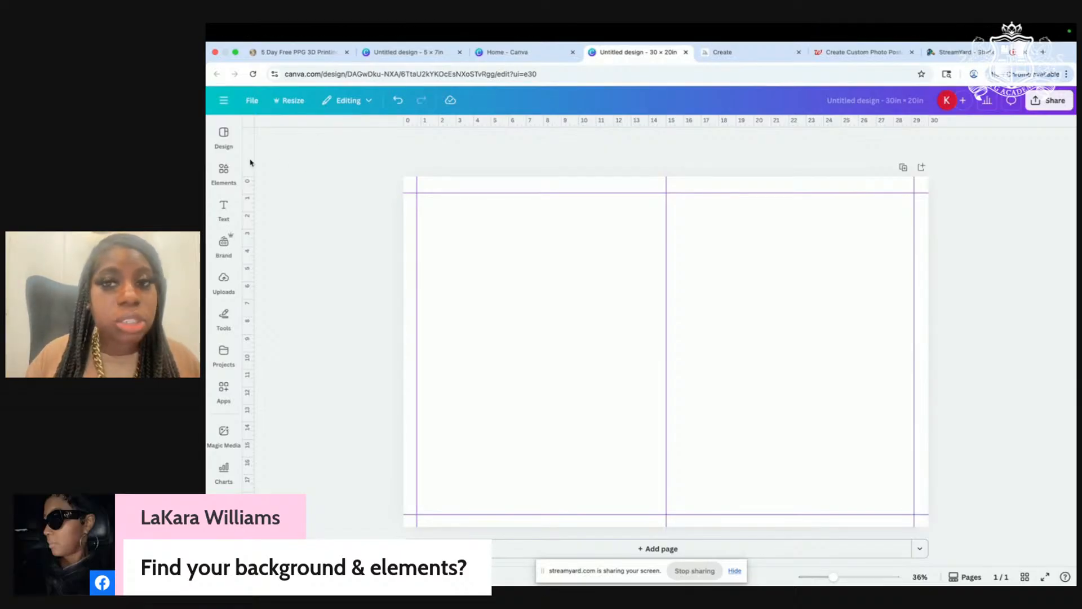
Step: Search Elements for 'grunge' and add a grunge paper texture to the poster
left_click(231, 175)
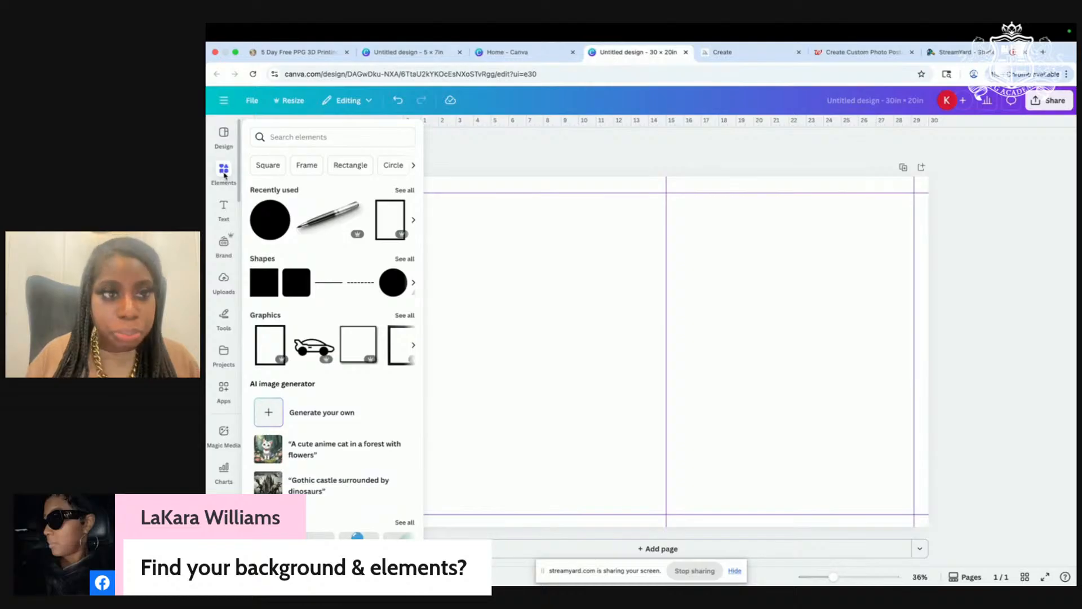
left_click(277, 136)
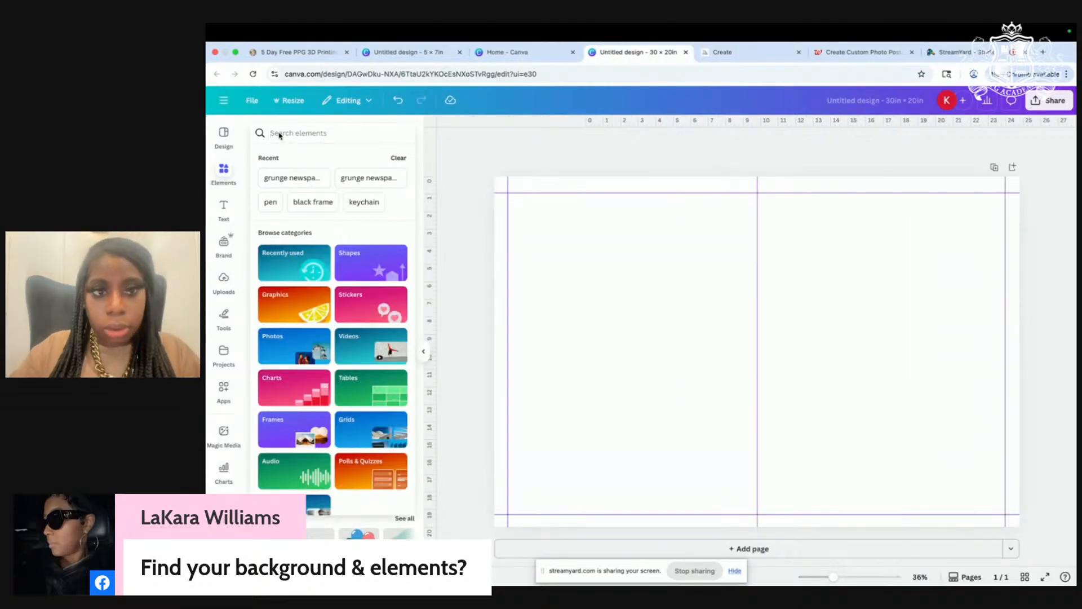
type("grunge")
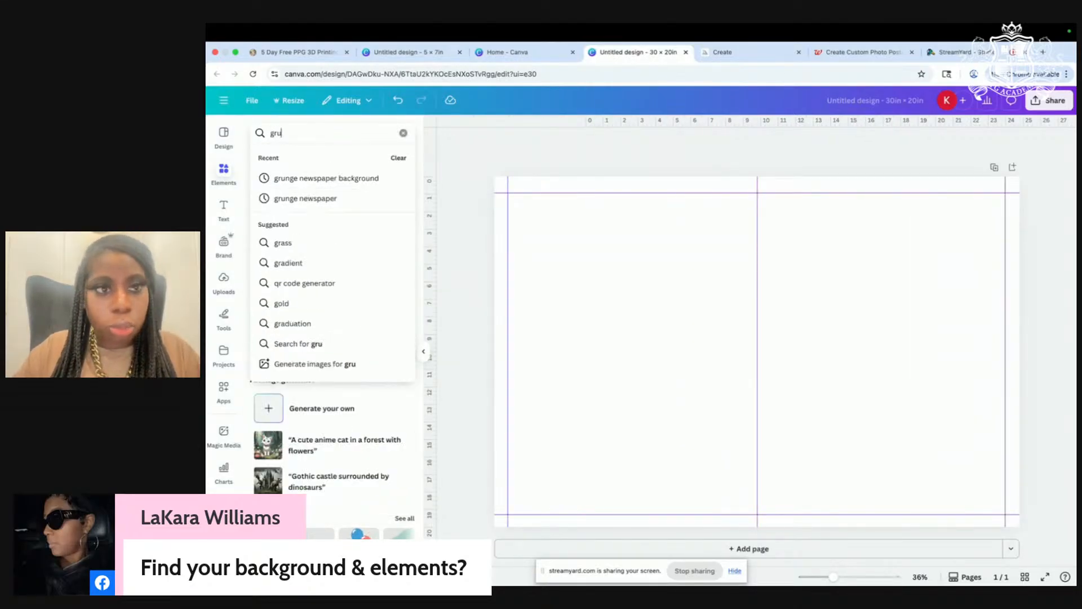
left_click(311, 179)
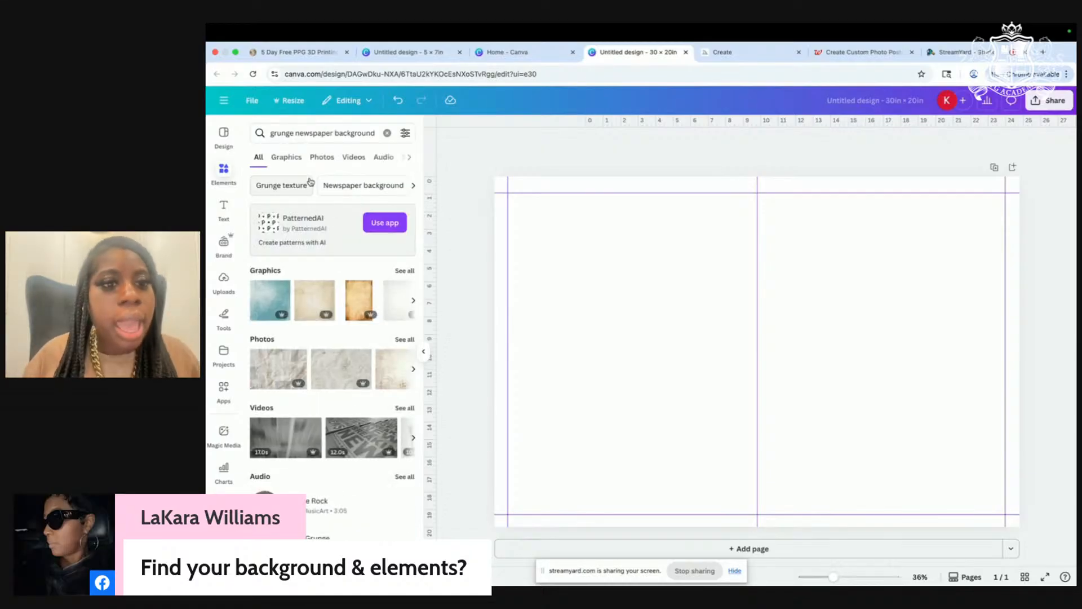
left_click(359, 303)
Step: Rotate the paper texture to landscape and stretch it to cover the whole 30 × 20 in page
left_click_drag(722, 293, 640, 292)
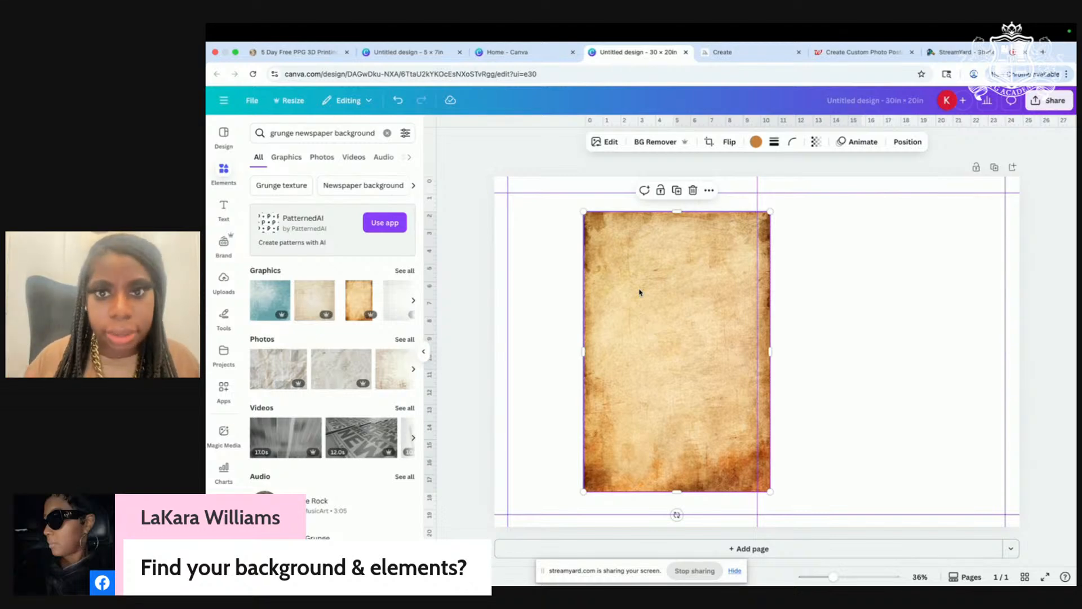
left_click_drag(849, 454, 906, 566)
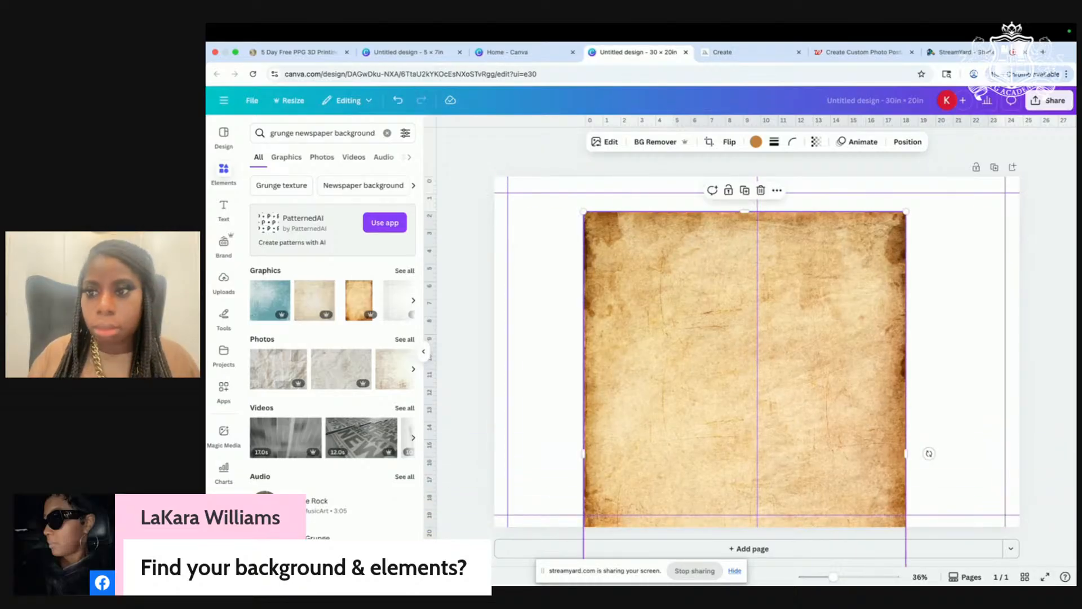
left_click_drag(929, 453, 747, 148)
left_click_drag(852, 412, 831, 281)
left_click_drag(966, 488, 1078, 565)
mouse_move(974, 458)
left_mouse_down()
mouse_move(962, 490)
mouse_move(949, 455)
mouse_move(949, 466)
left_mouse_up()
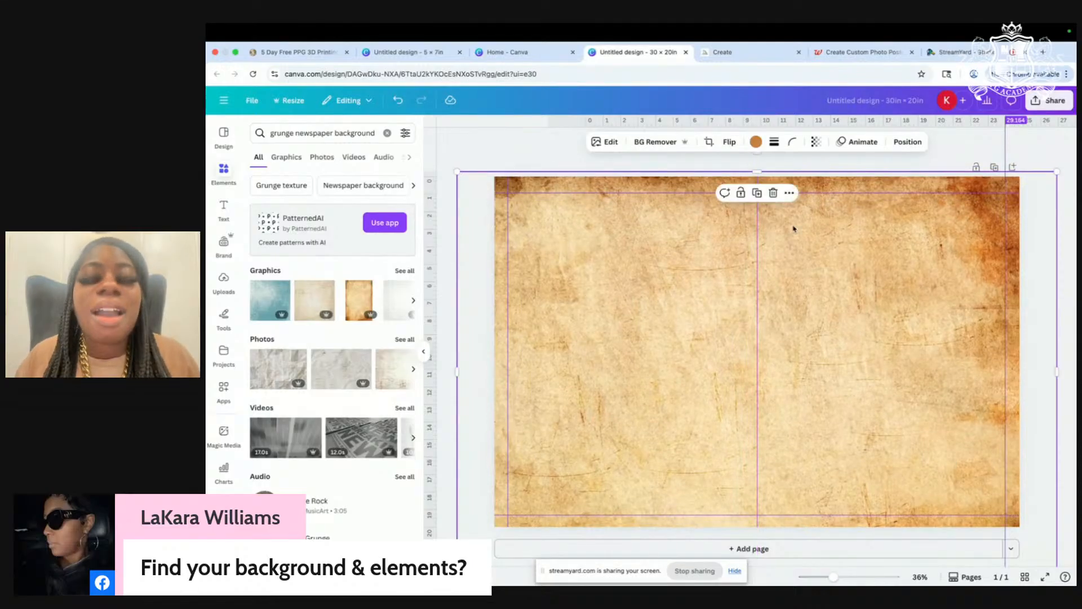
Step: Set the background's saturation to -100 so the grunge texture turns grey
left_click(615, 145)
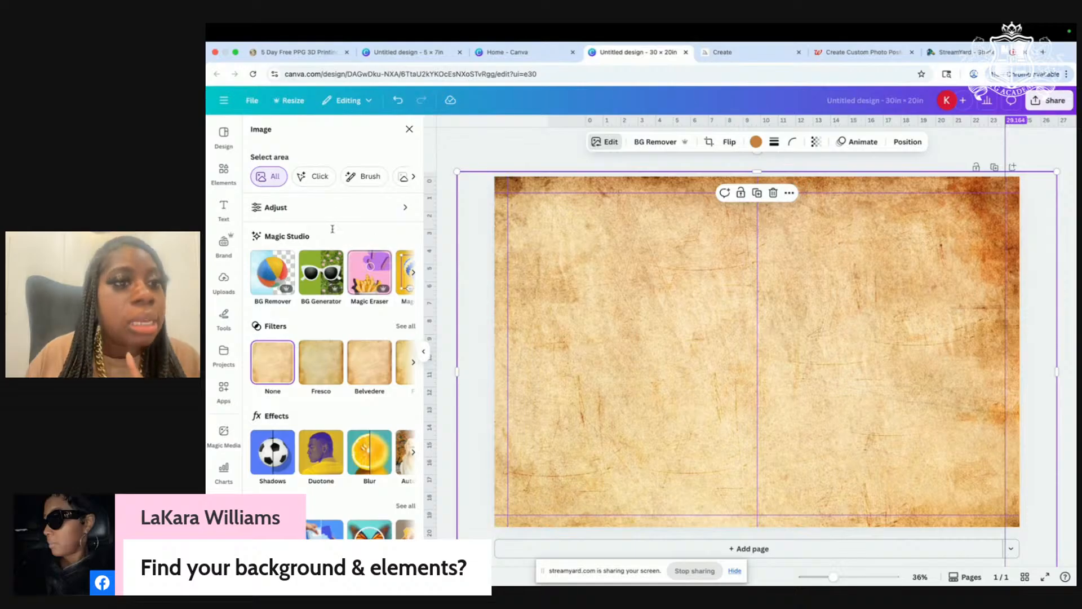
left_click(321, 207)
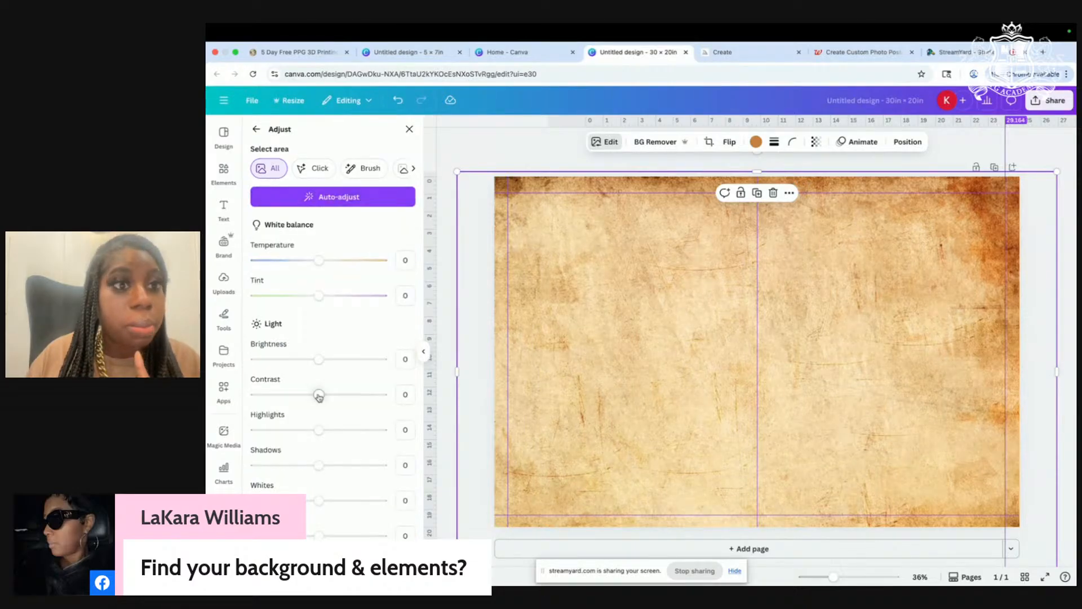
scroll(319, 396, "down", 3)
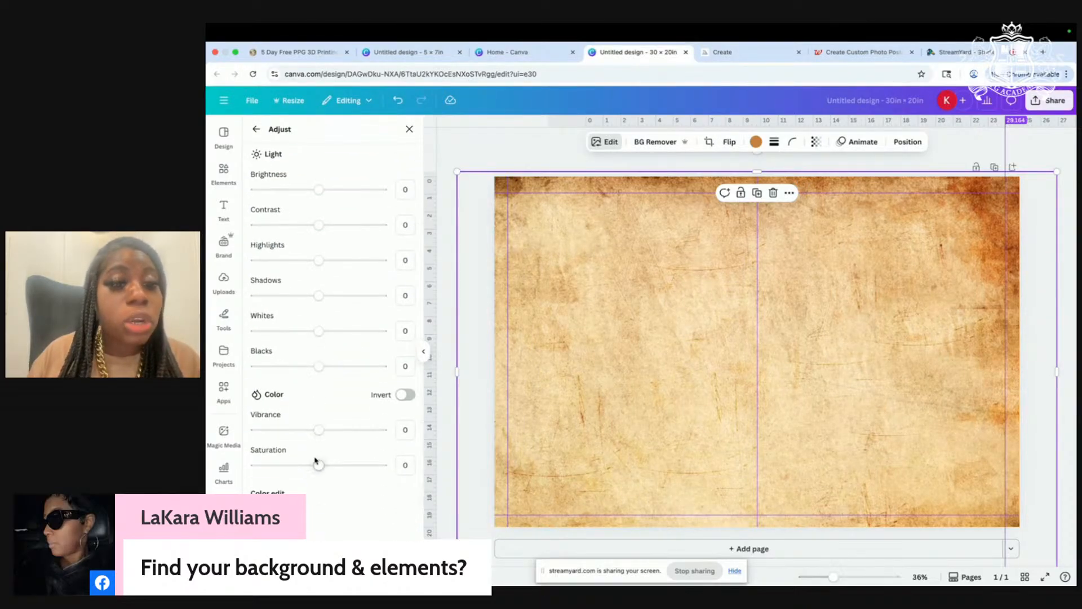
left_click_drag(317, 471, 246, 464)
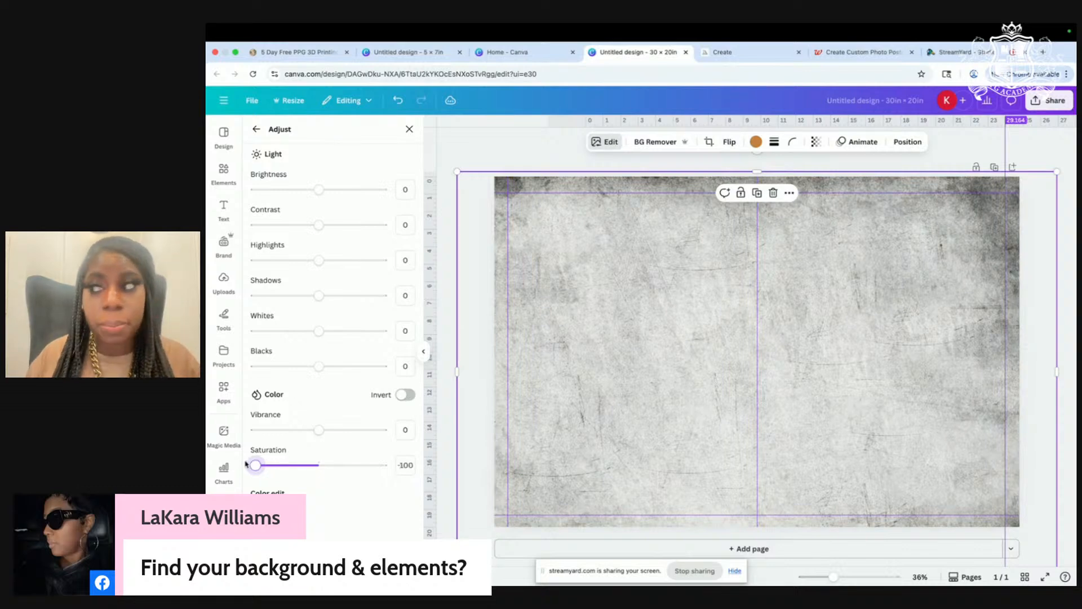
Step: Lower the background's transparency to about 20 so it fades nearly white, then deselect it
left_click(815, 144)
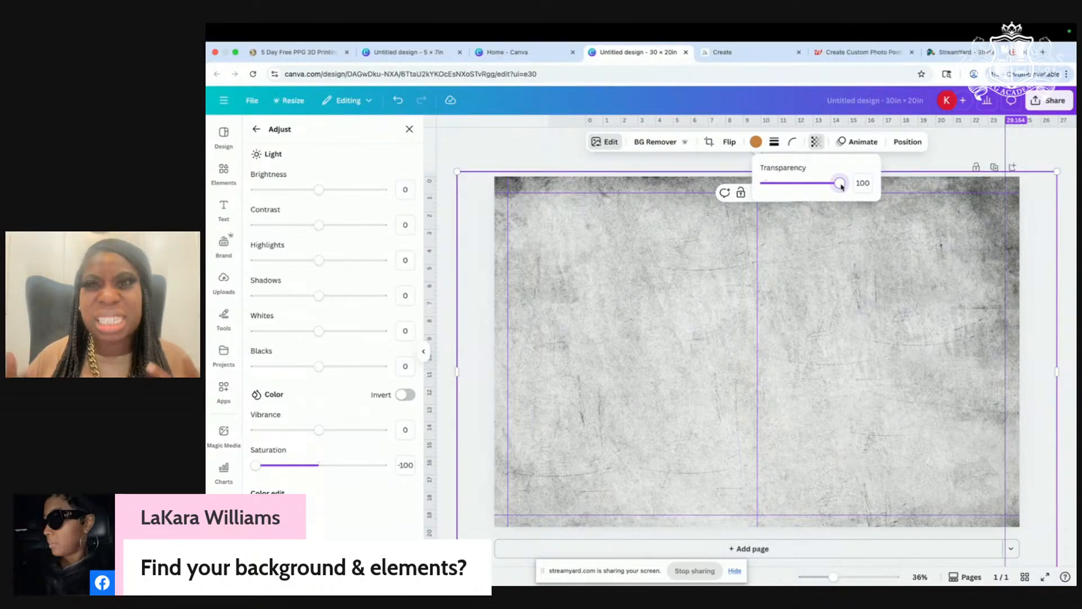
left_click_drag(841, 186, 780, 185)
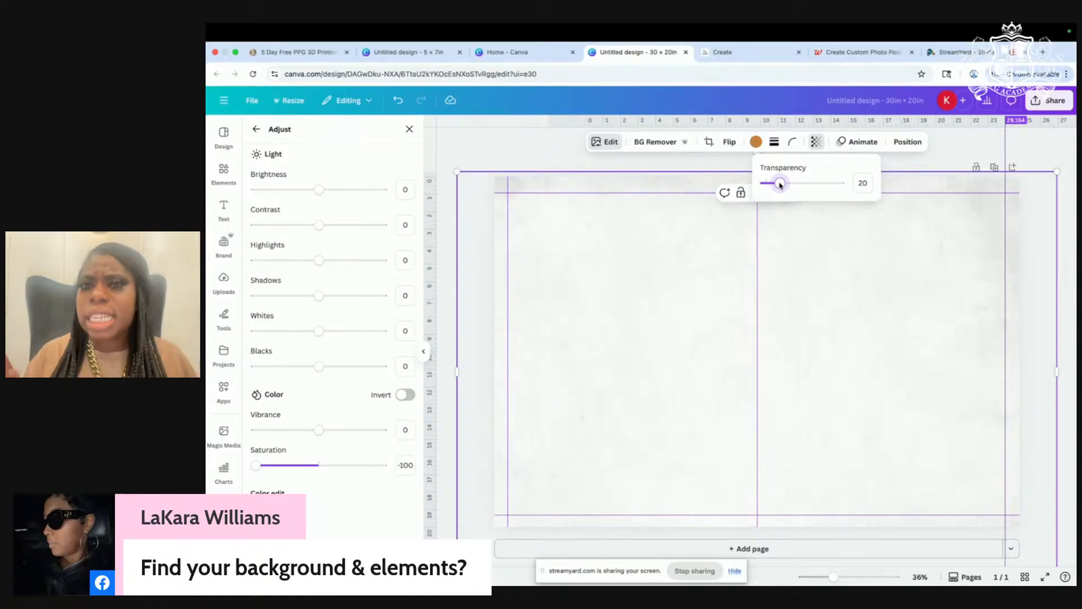
left_click(540, 142)
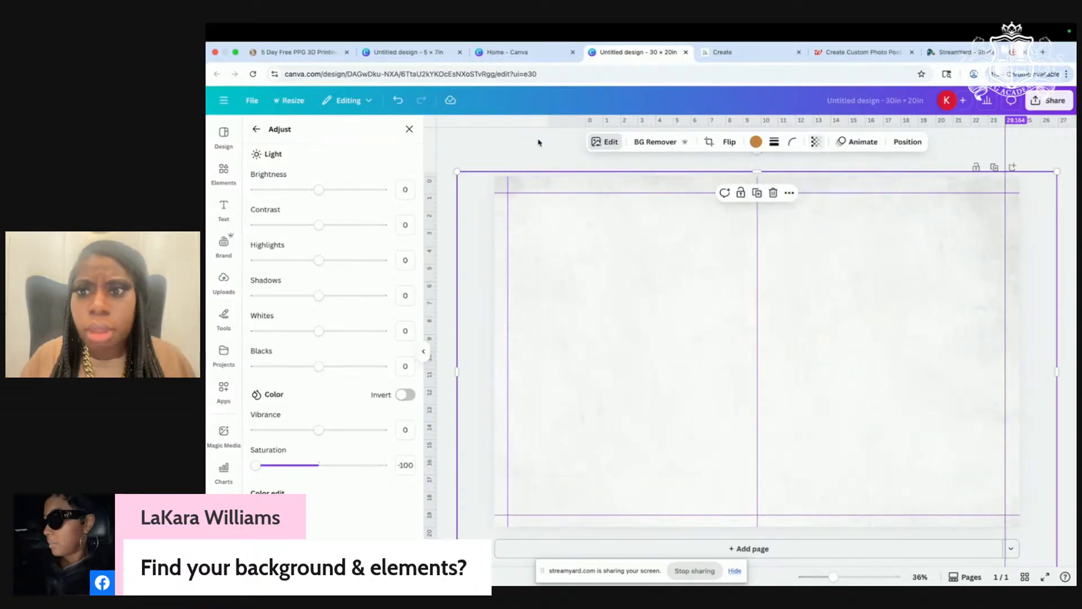
left_click(478, 156)
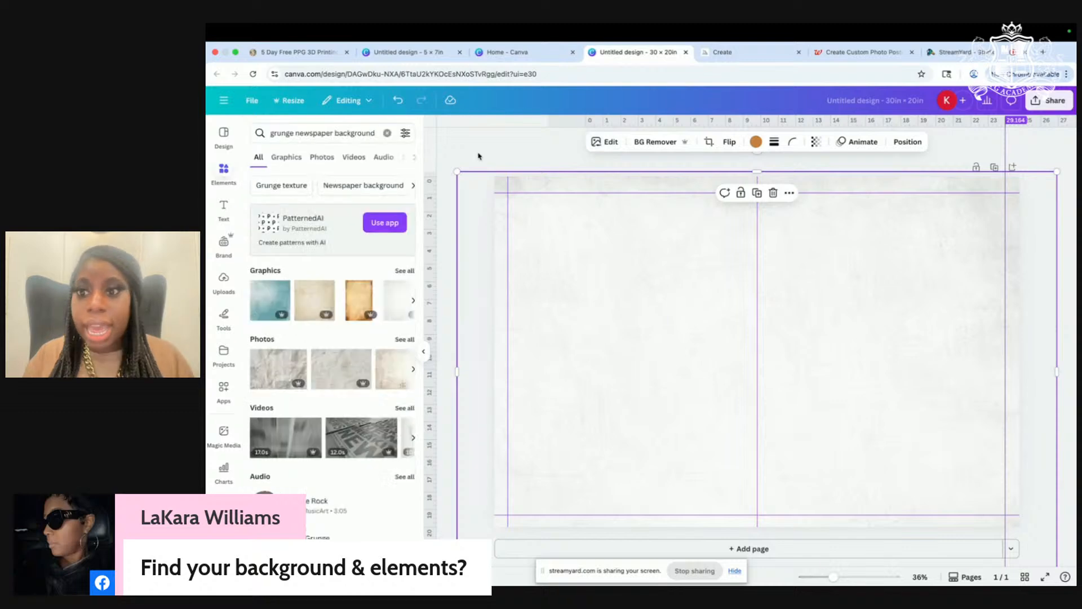
left_click(489, 140)
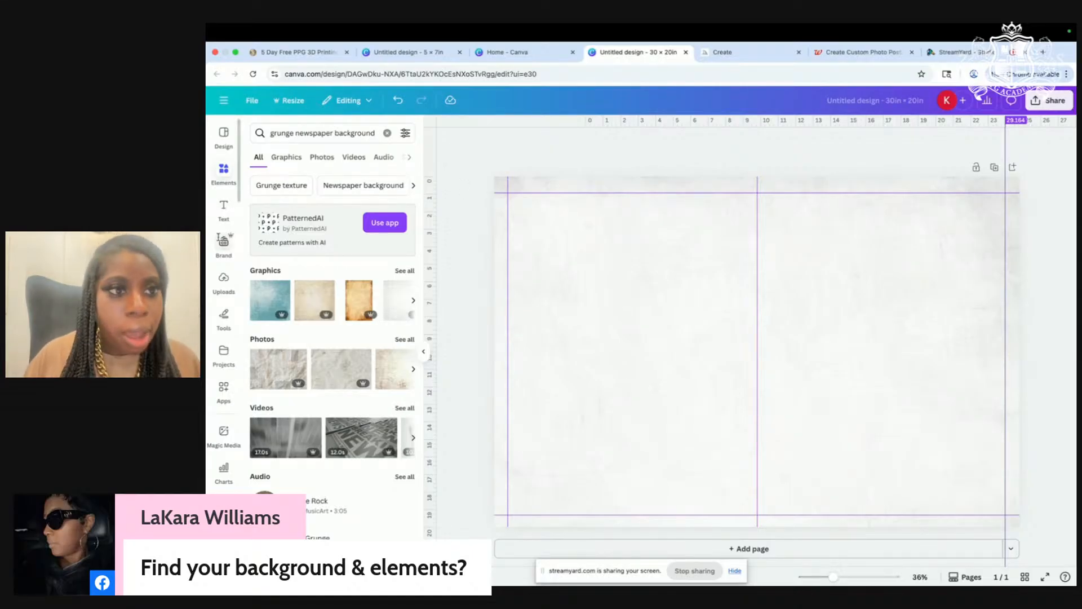
left_click(225, 168)
left_click(224, 207)
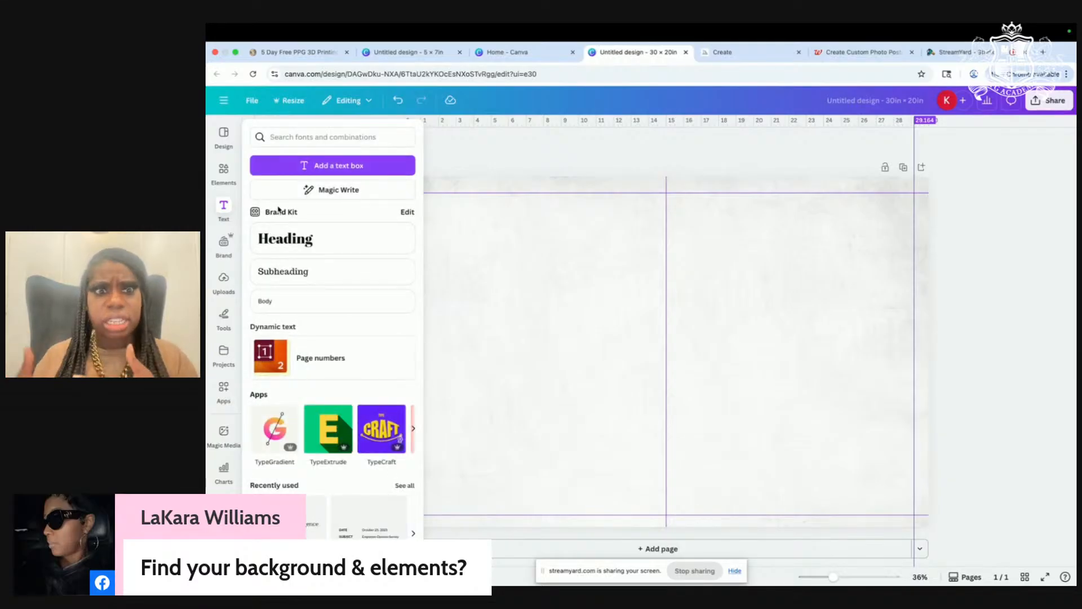
Step: Clear the grunge search in Elements and add a plain straight line from Shapes
left_click(224, 168)
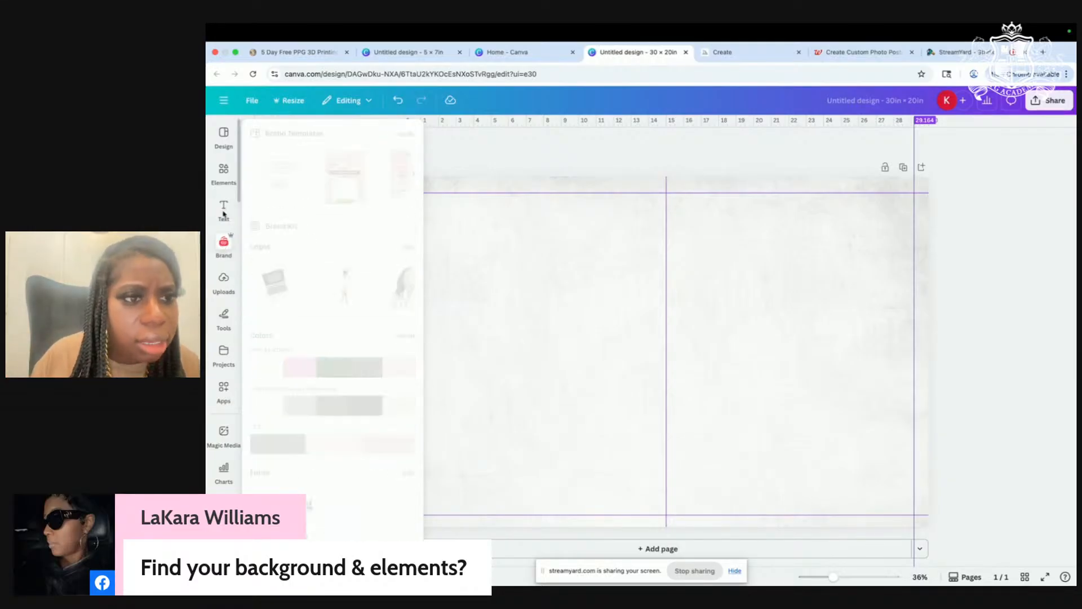
left_click(387, 133)
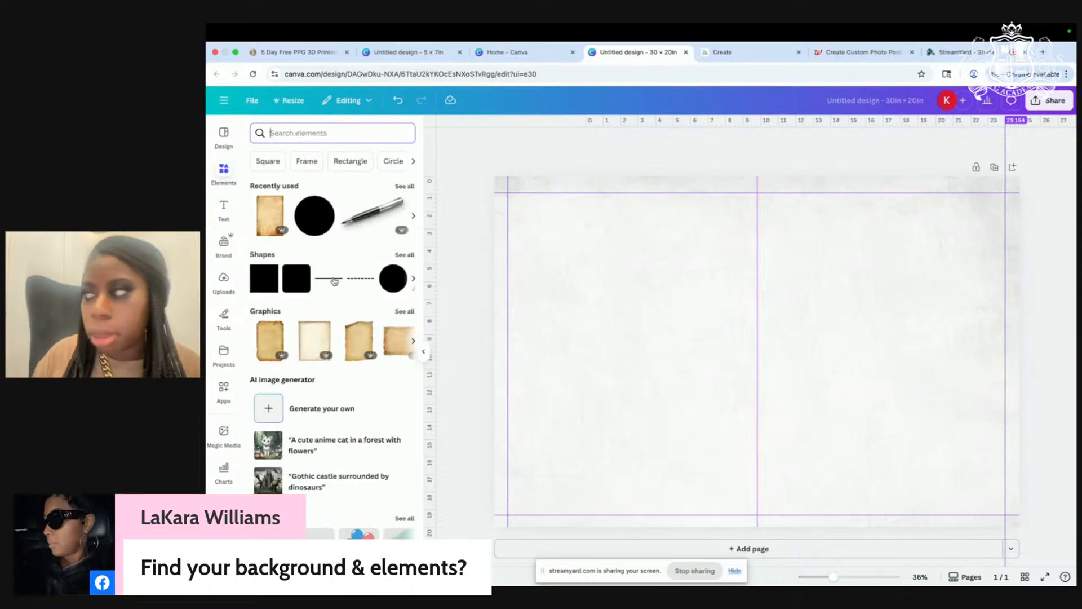
left_click(330, 282)
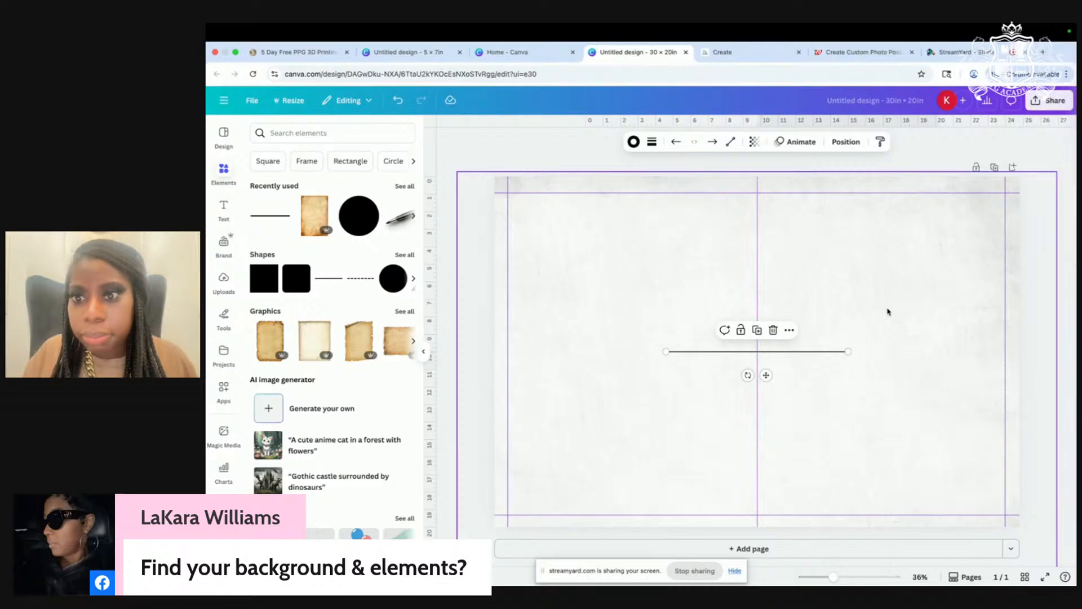
Step: Place the line atop the right panel, spanning from the centre guide to the right margin guide
scroll(888, 311, "up", 1)
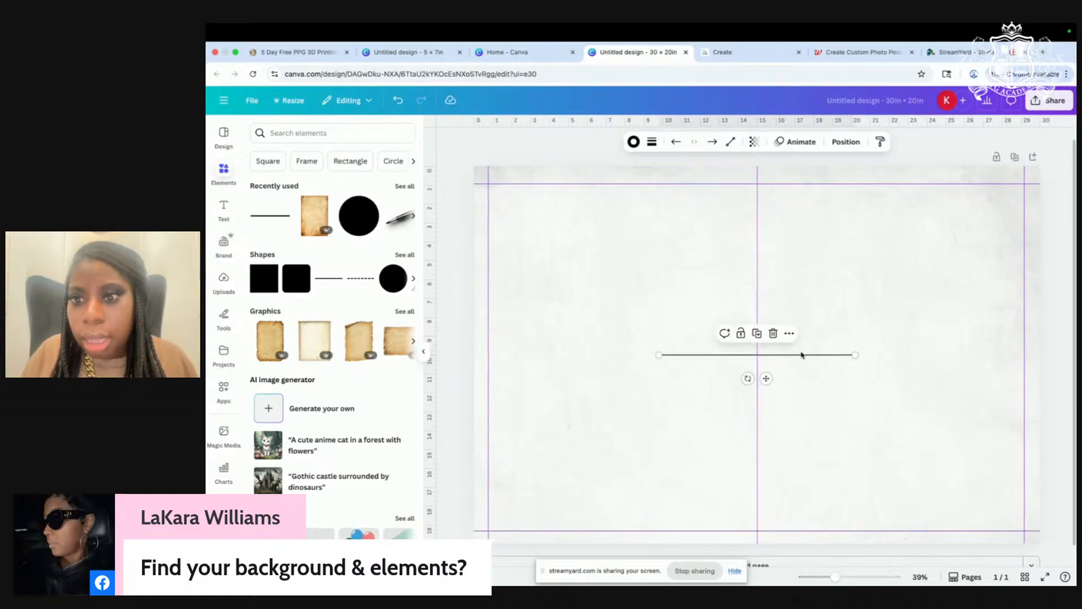
left_click_drag(763, 379, 888, 226)
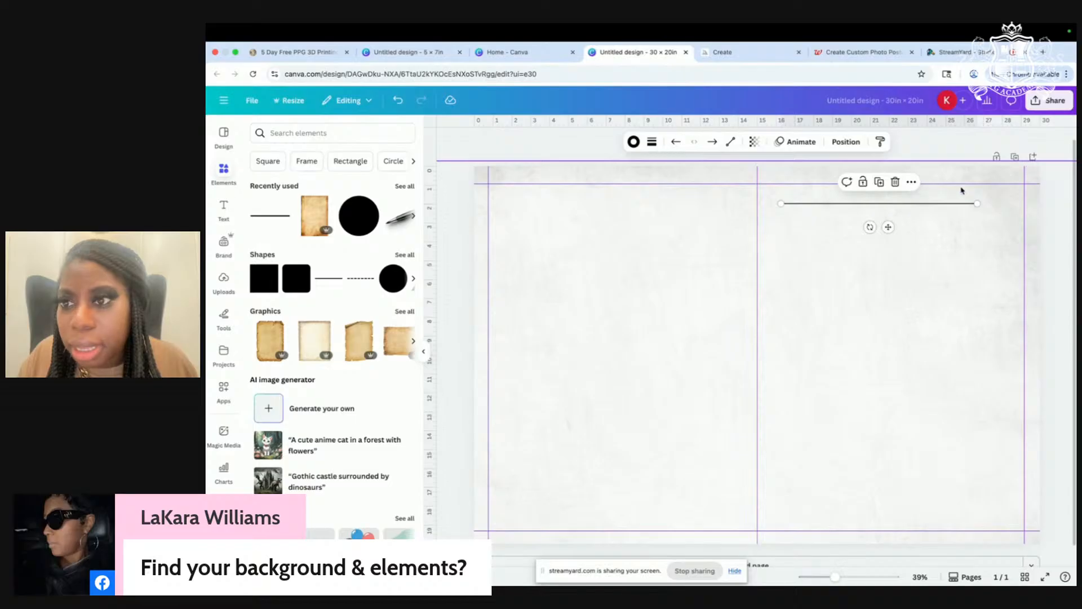
left_click_drag(962, 187, 966, 173)
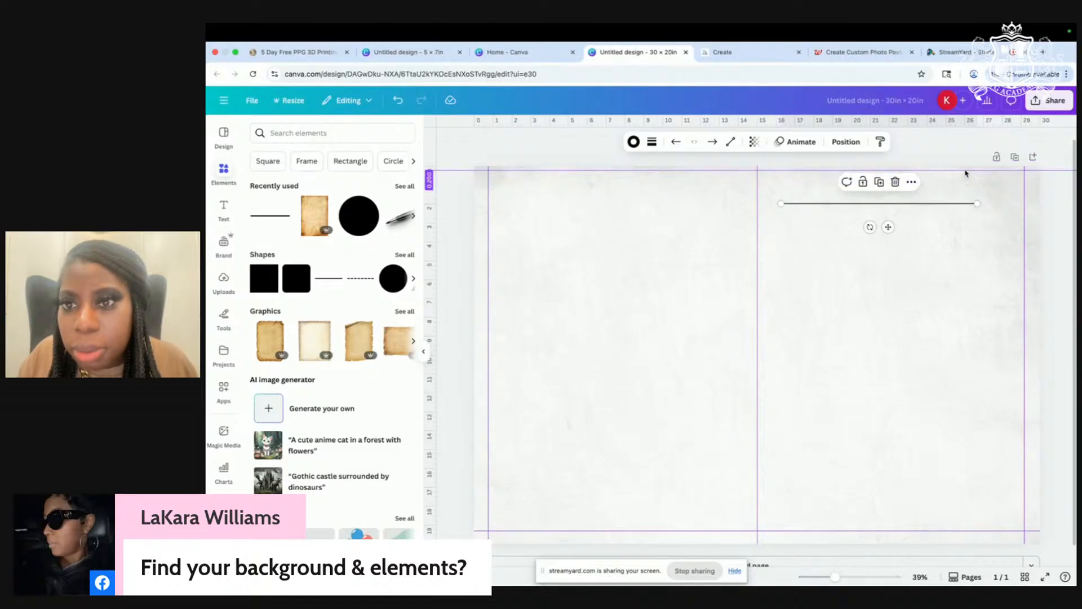
left_click(904, 271)
left_click_drag(904, 205, 903, 186)
left_click_drag(980, 186, 1019, 185)
left_click_drag(783, 185, 766, 186)
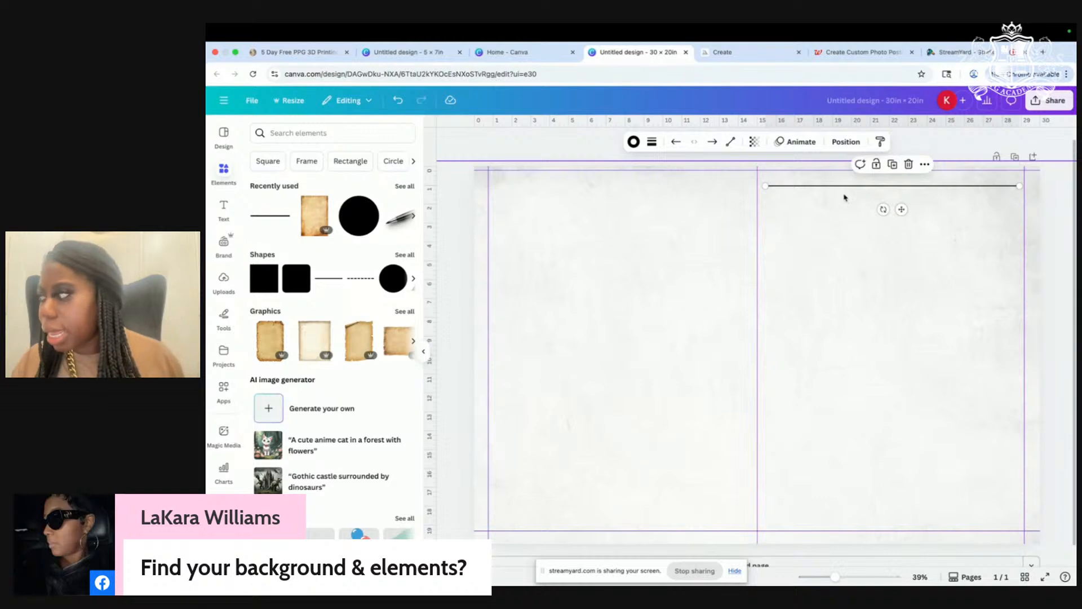
left_click_drag(902, 208, 902, 216)
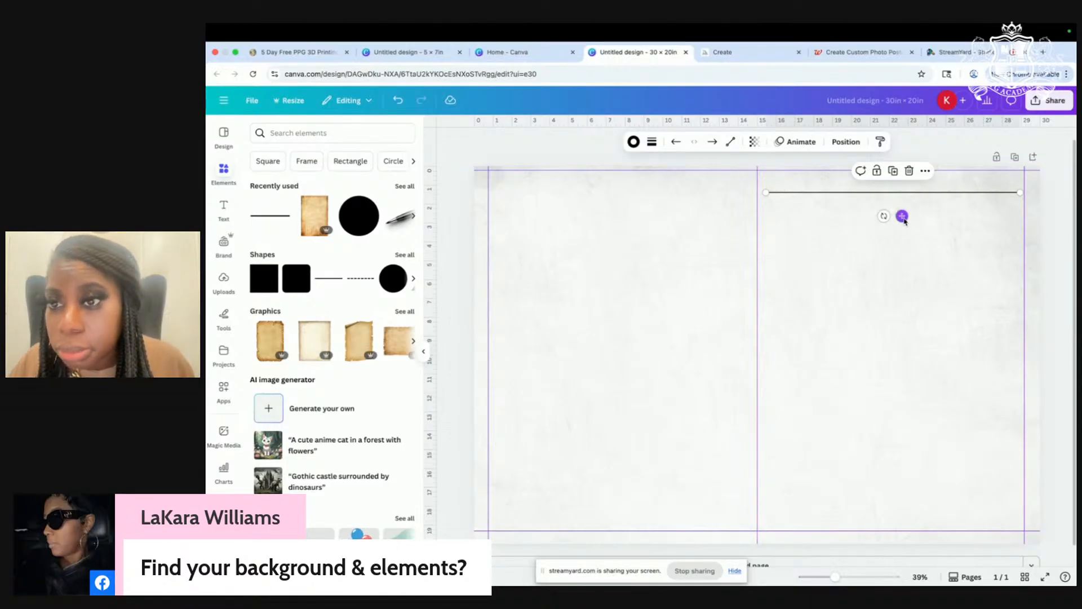
left_click_drag(903, 217, 904, 225)
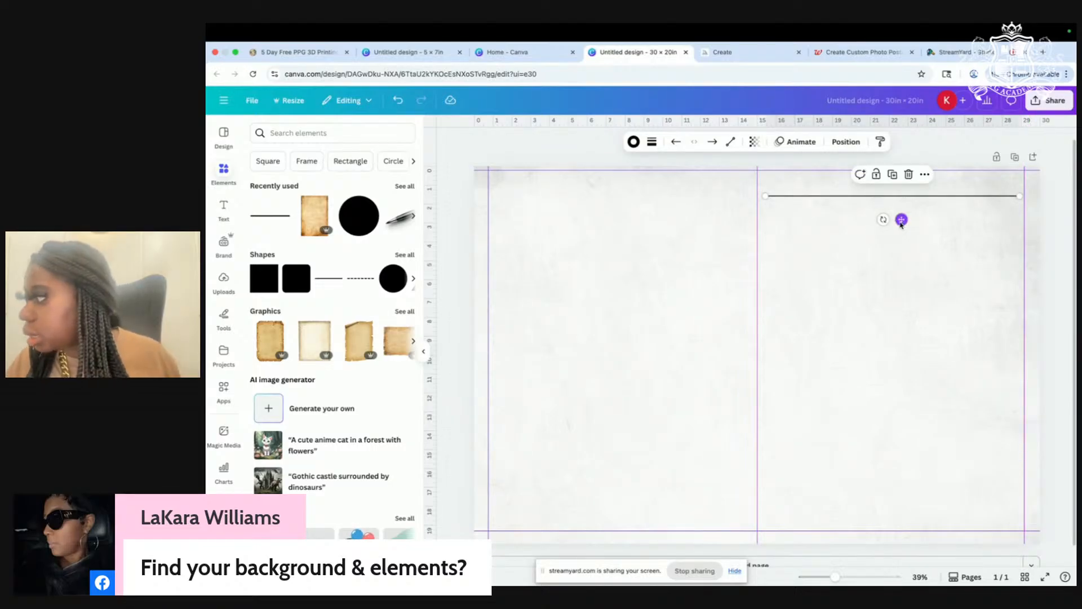
Step: Add a dashed line from Shapes and set its stroke weight to 2
left_click(358, 279)
mouse_move(768, 375)
left_mouse_down()
mouse_move(880, 293)
mouse_move(894, 259)
left_mouse_up()
left_click(651, 143)
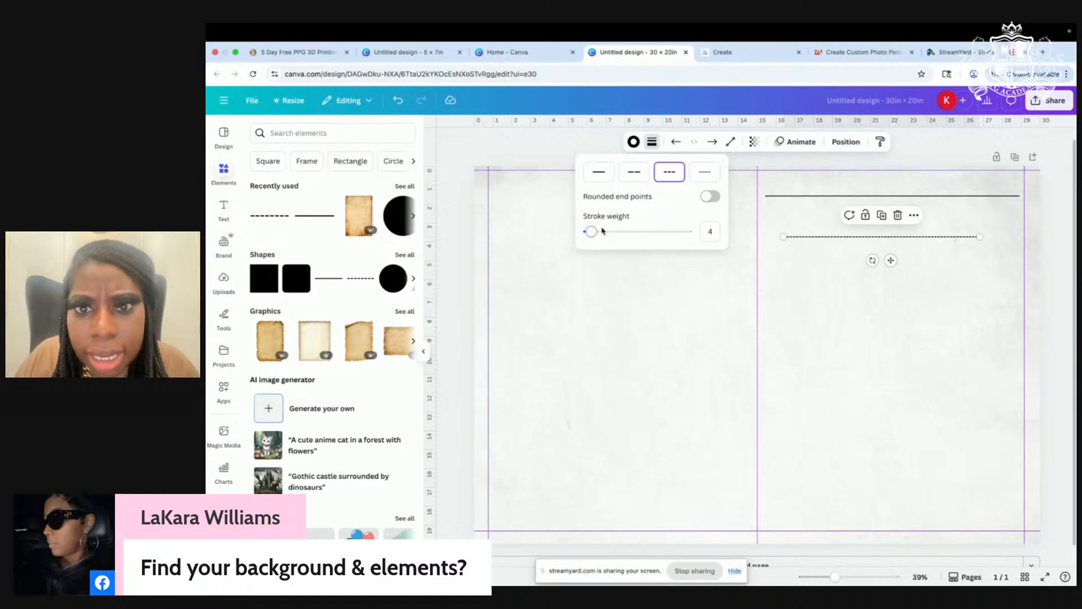
left_click_drag(594, 233, 588, 232)
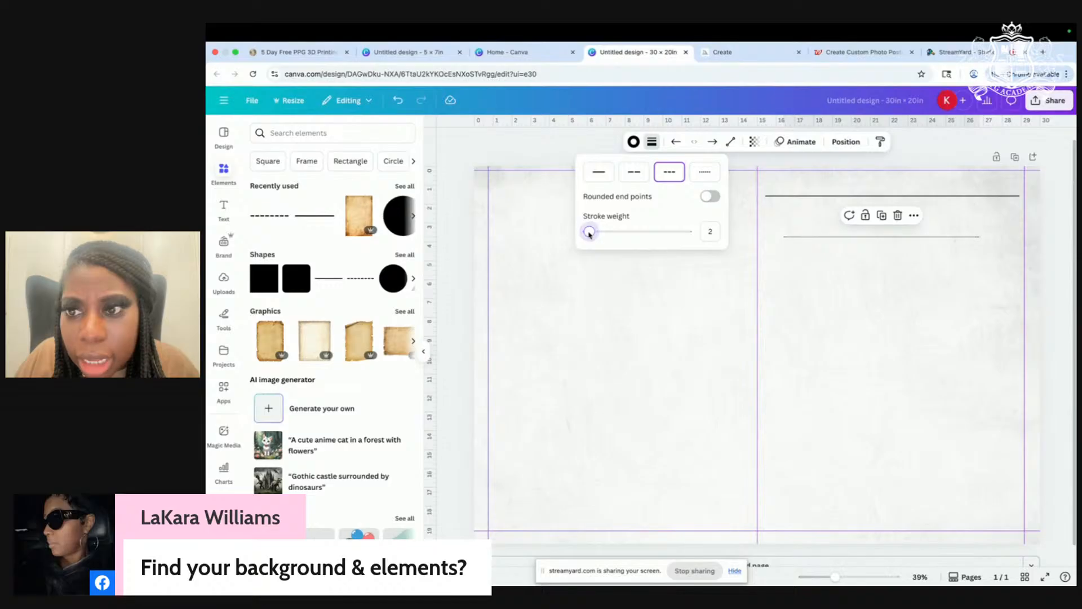
Step: Stretch the second line across the right panel just beneath the first, forming a double rule
left_click_drag(983, 237, 1019, 235)
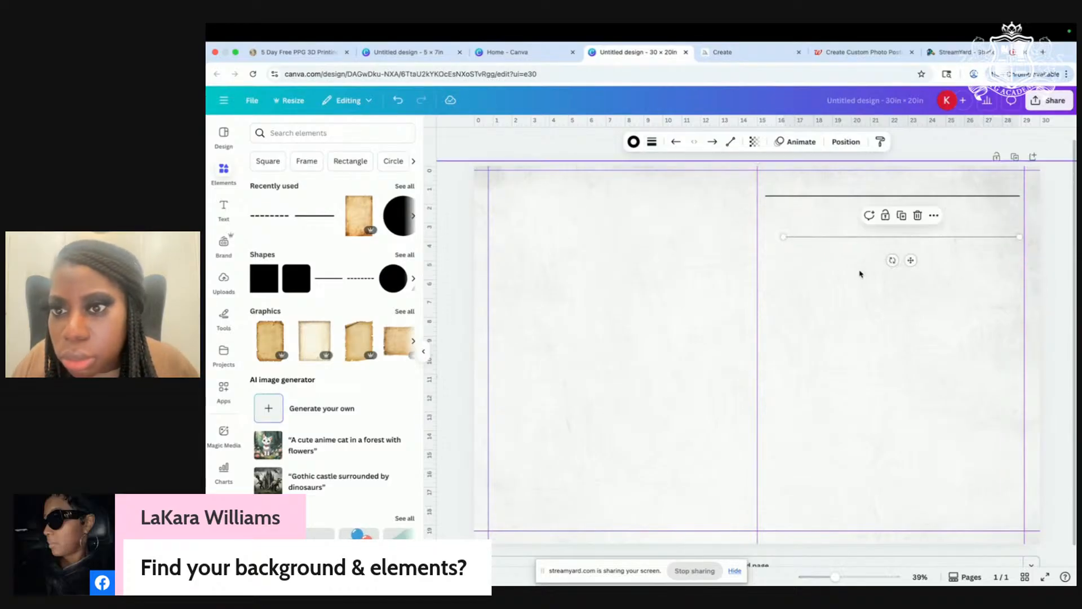
left_click_drag(908, 259, 895, 243)
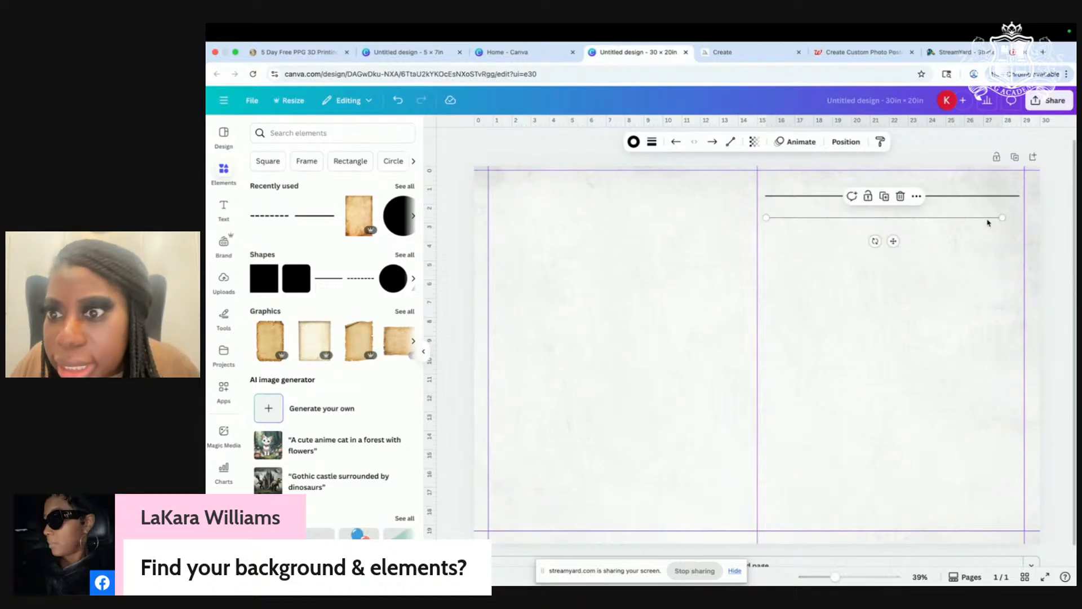
left_click_drag(1002, 217, 1020, 217)
left_click(876, 282)
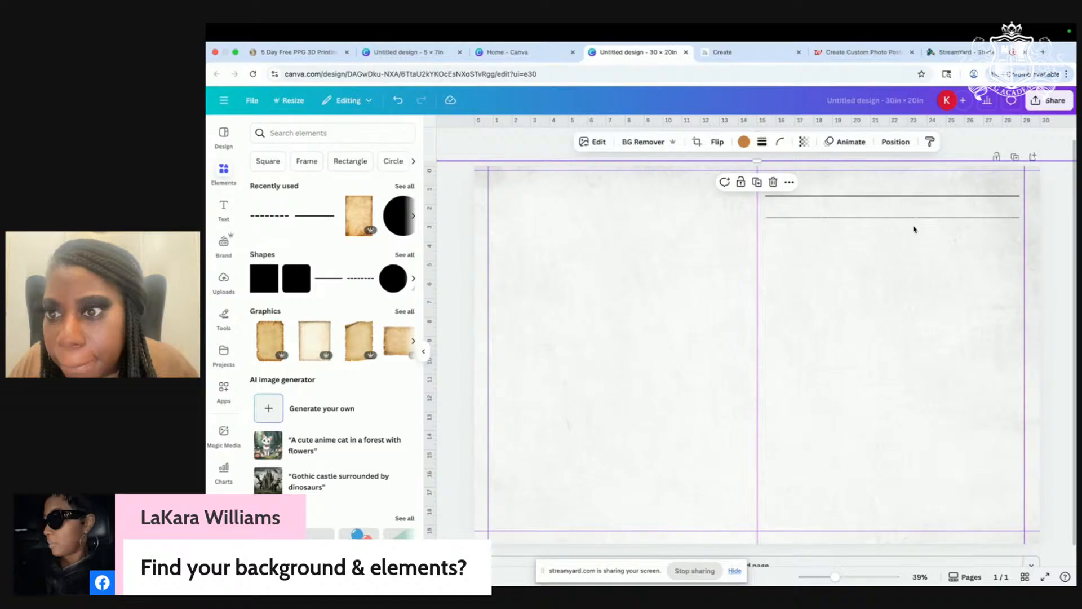
left_click(912, 219)
left_click_drag(903, 241, 902, 239)
left_click(883, 336)
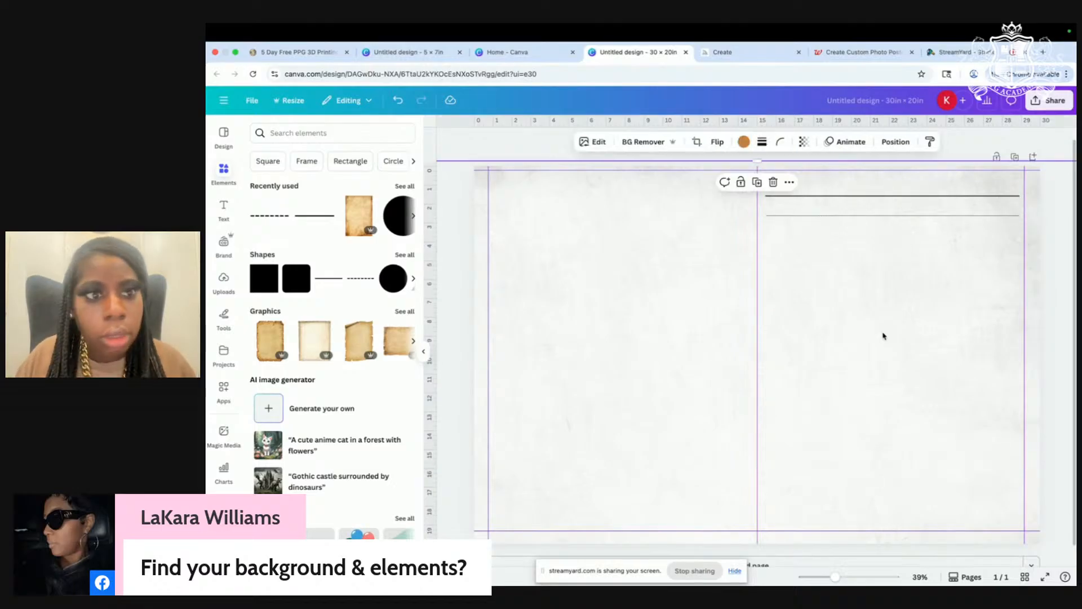
Step: Add a Heading text box in Engravers' Old English and enlarge it from 31.5 to 191 pt
left_click(223, 213)
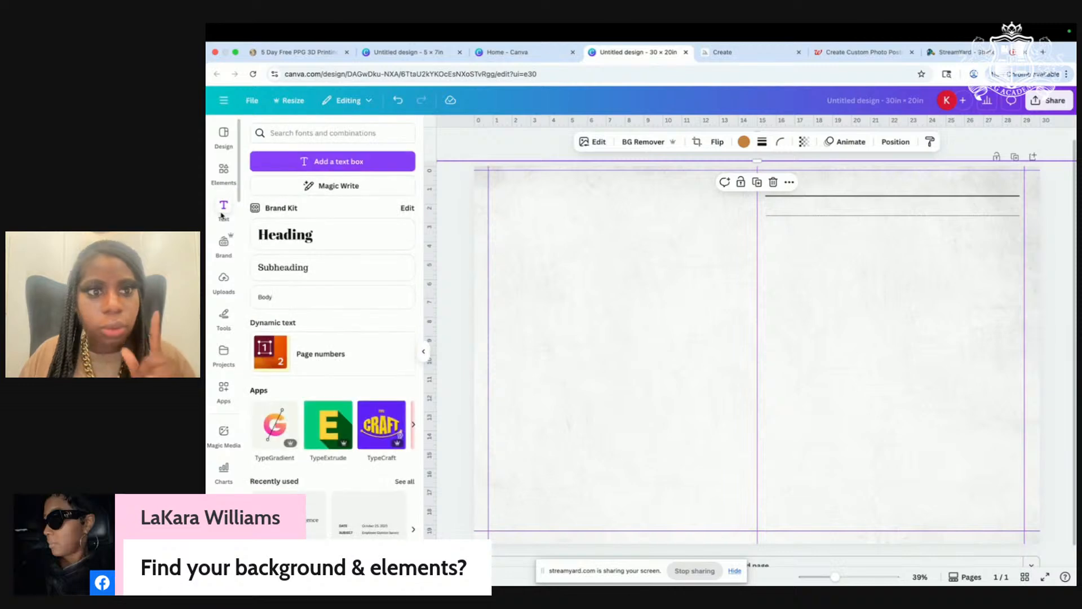
left_click(294, 243)
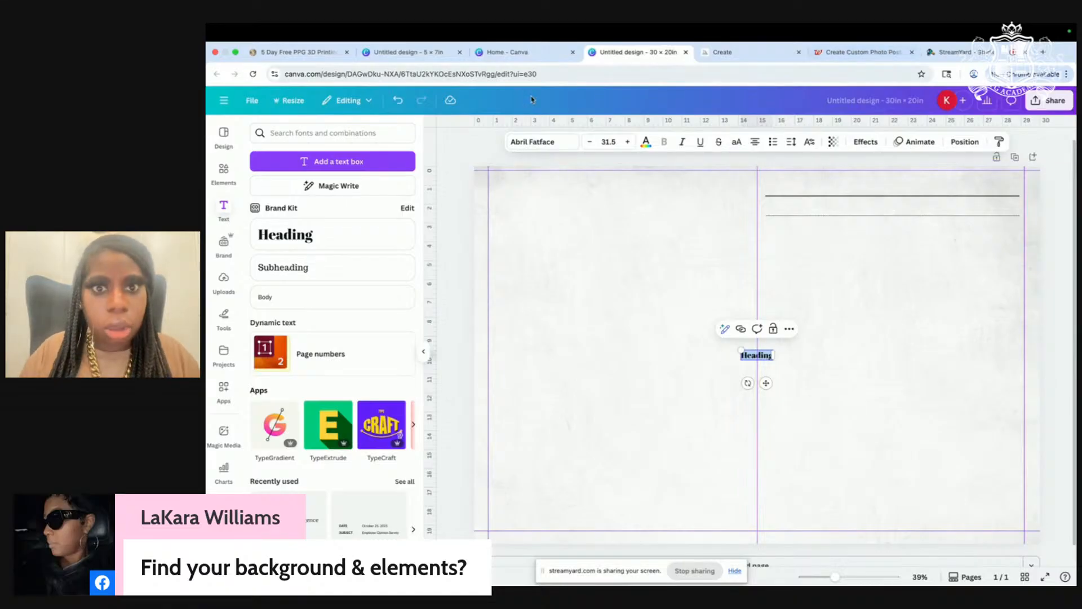
left_click(559, 141)
left_click(299, 177)
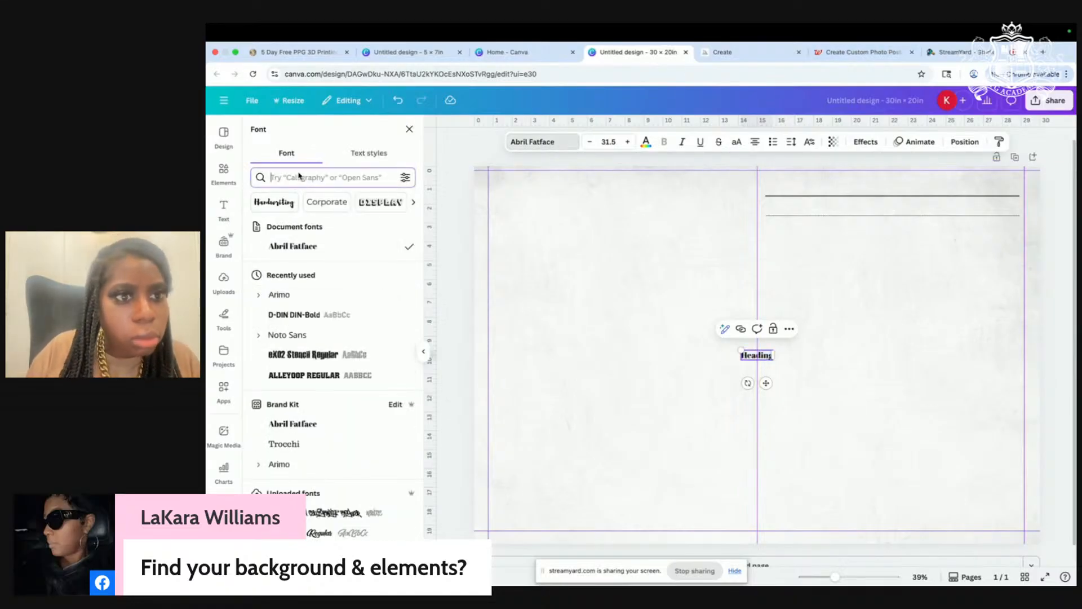
type("g")
key("BackSpace")
type("engr")
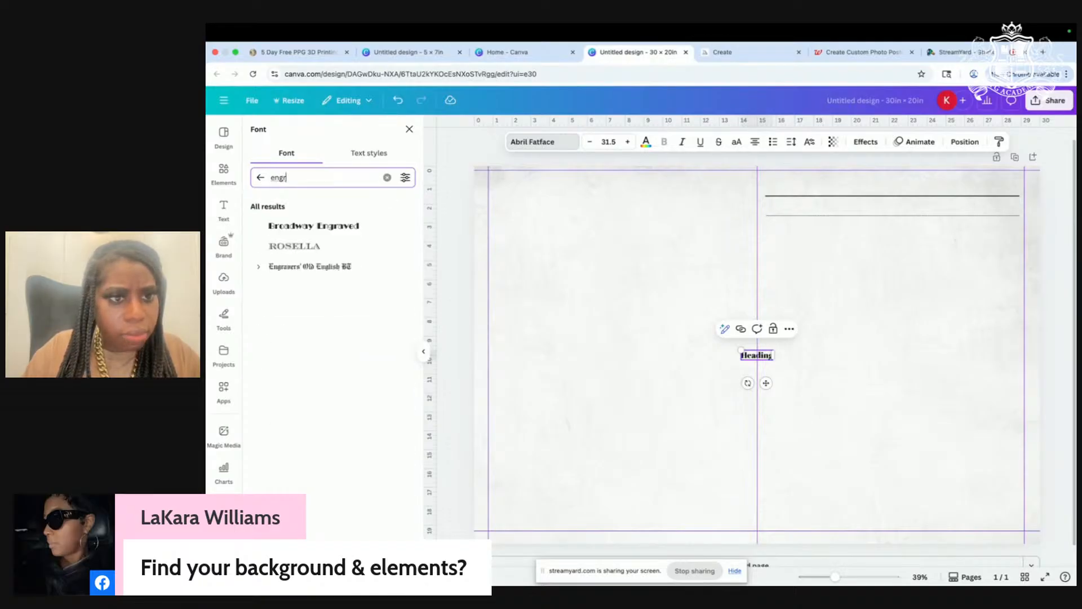
left_click(310, 270)
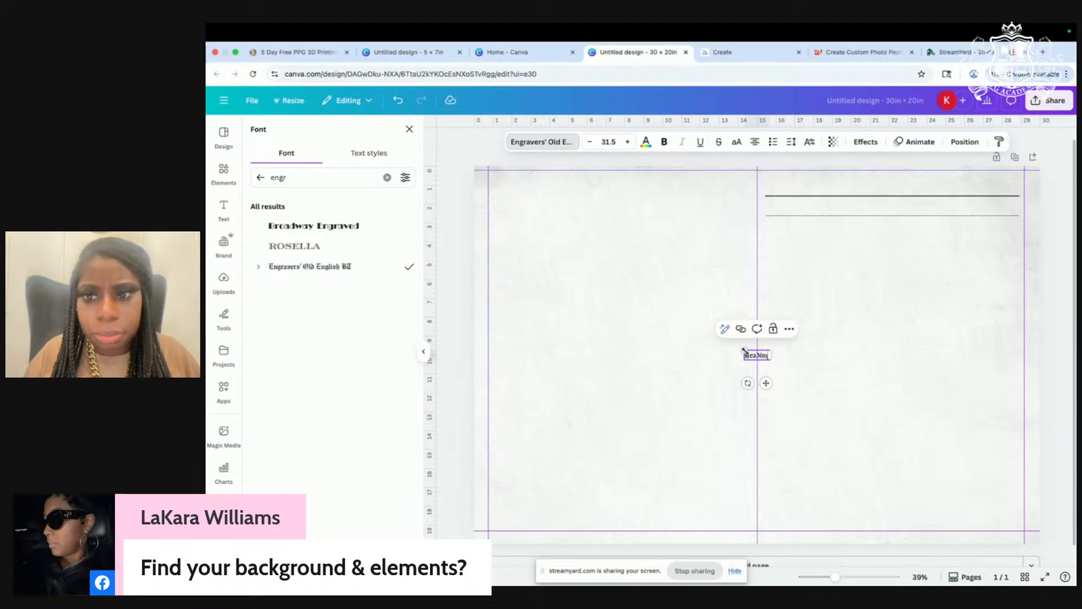
left_click_drag(744, 350, 618, 290)
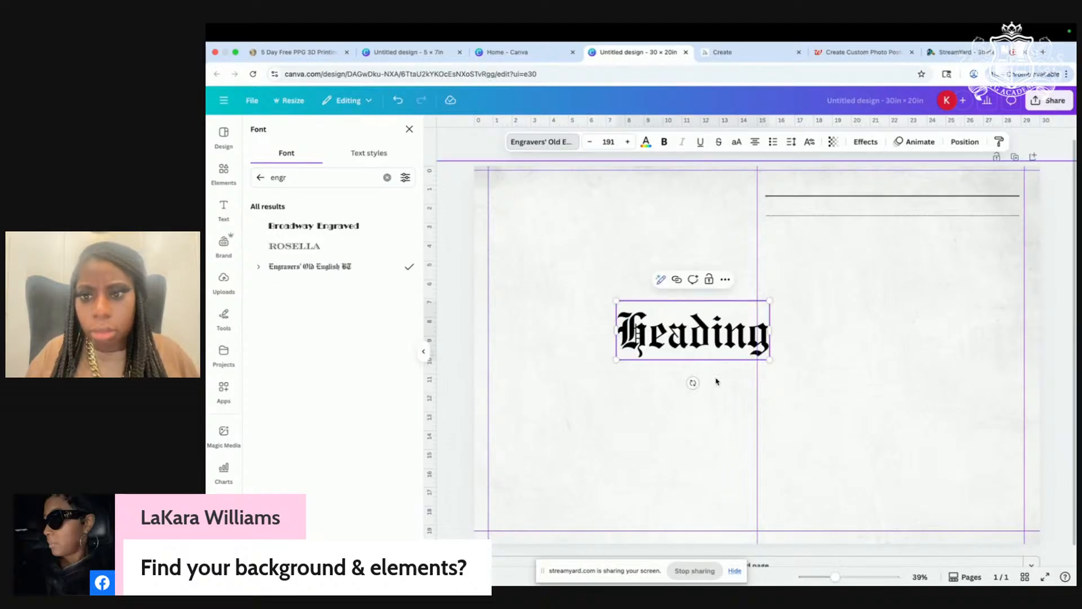
double_click(608, 420)
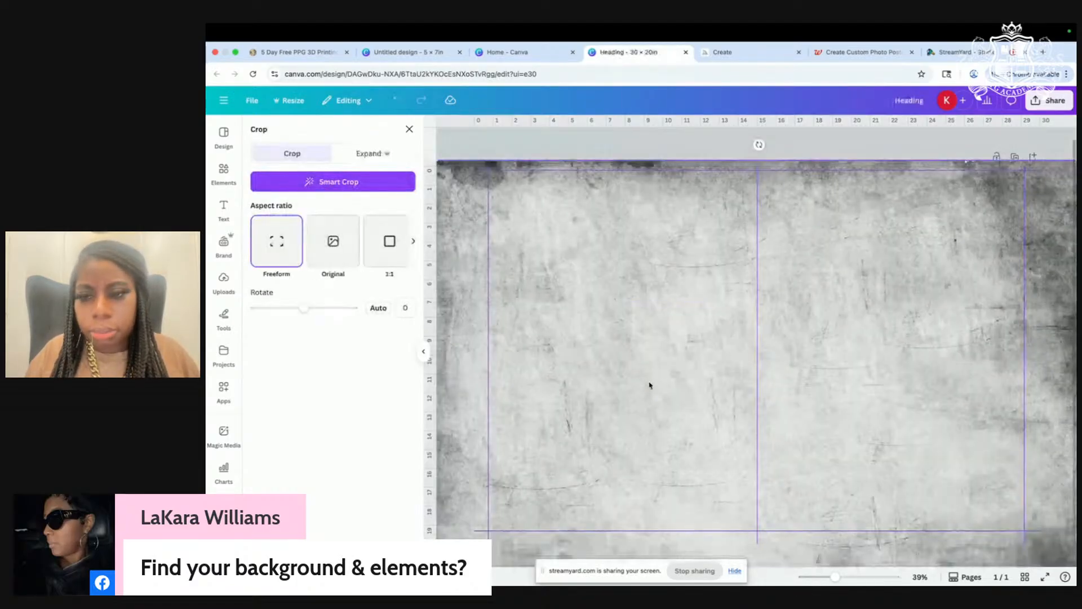
Step: Move the heading toward the right page and retype it as 'The Real Estate Times'
key("Escape")
left_click_drag(694, 325, 871, 325)
double_click(871, 325)
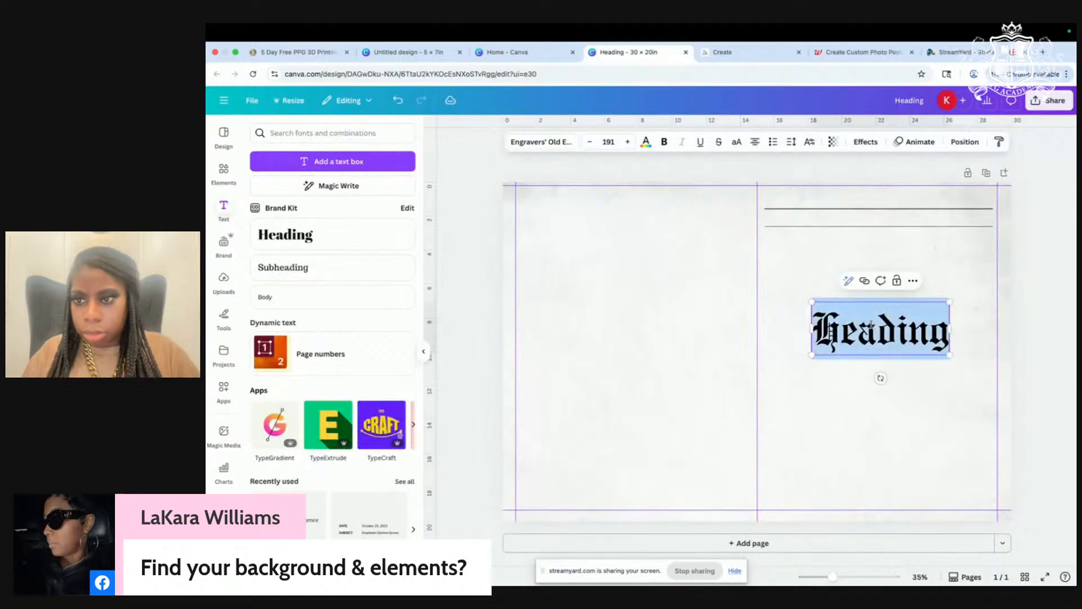
type("Tue")
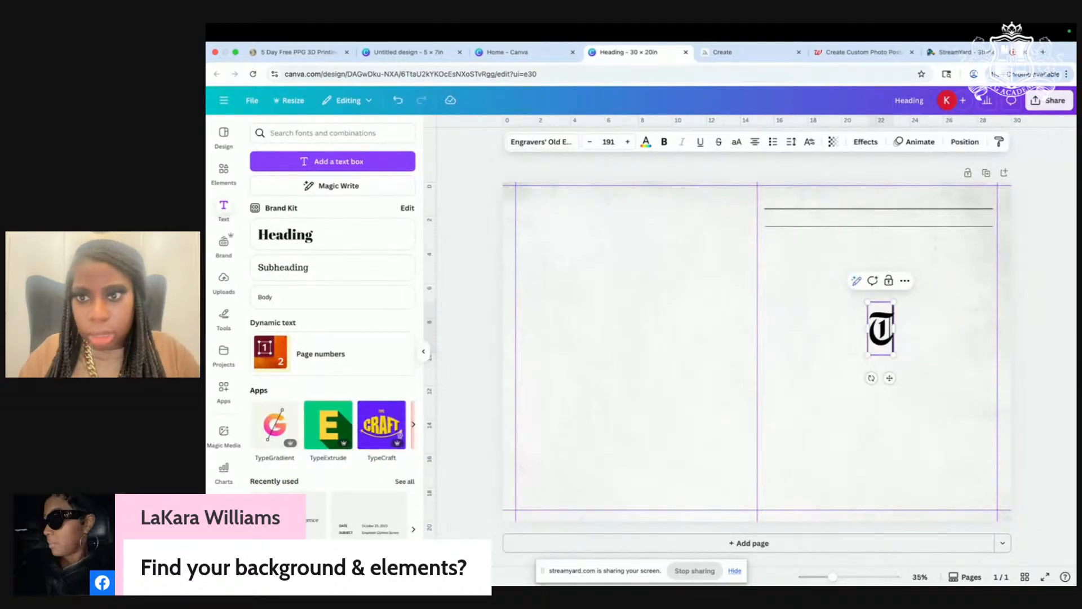
key("BackSpace")
key("BackSpace")
type("he")
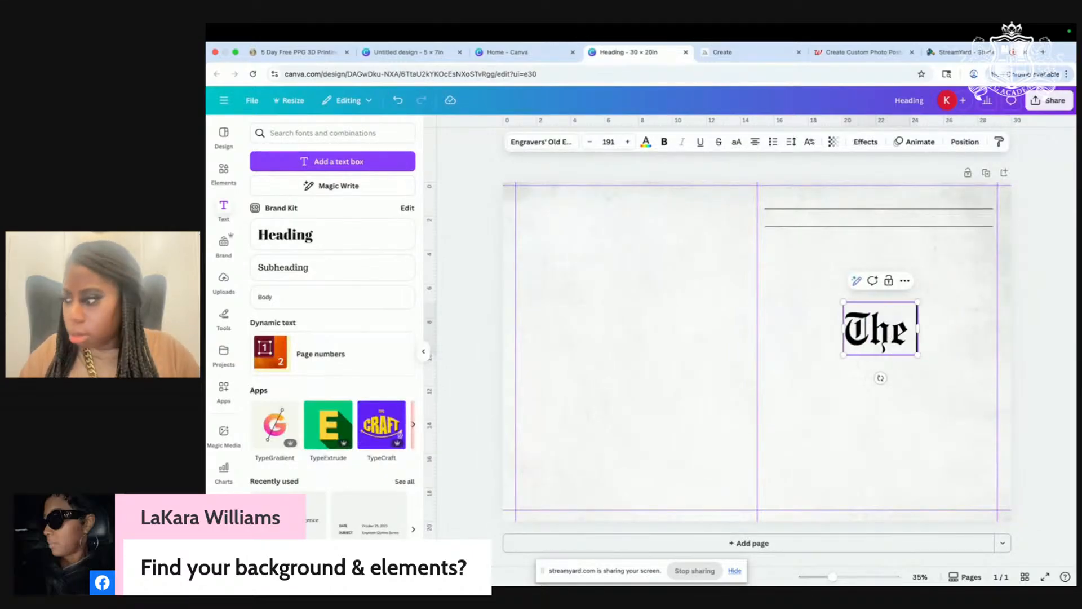
type(" Real")
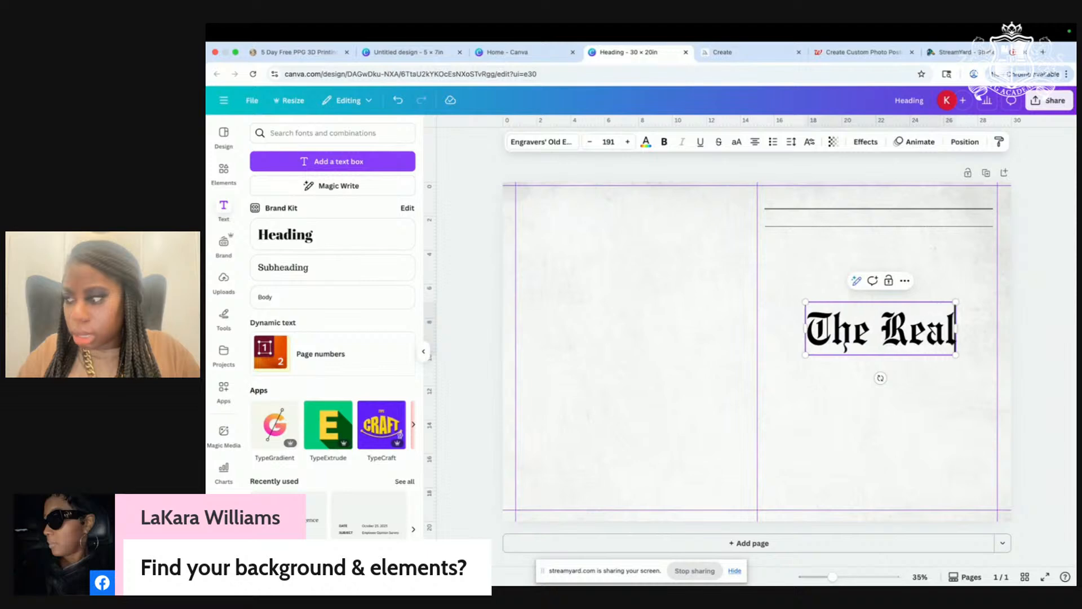
type(" Estate")
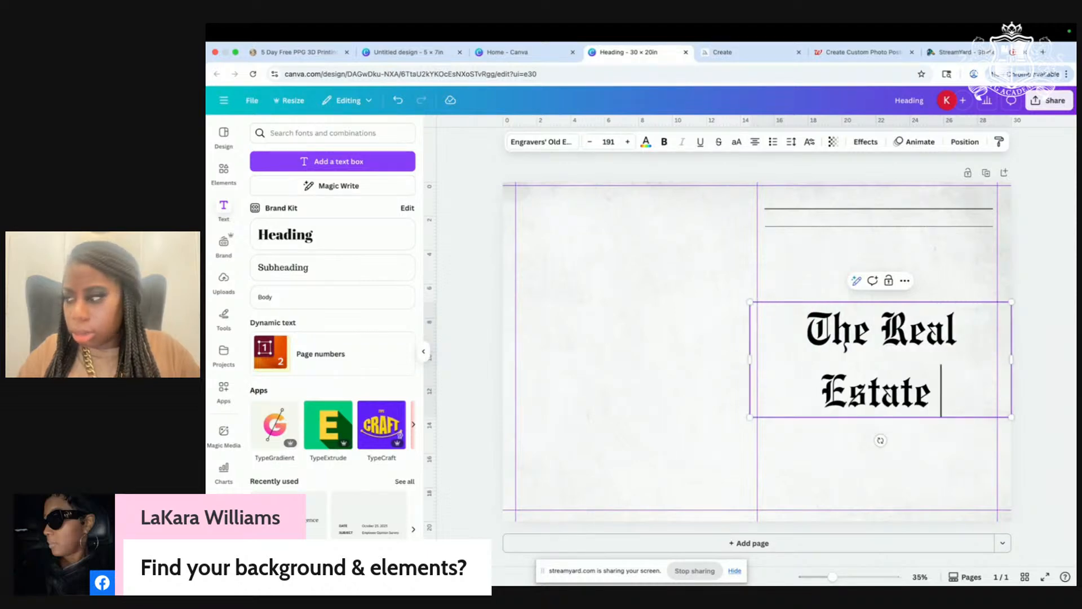
type(" Times")
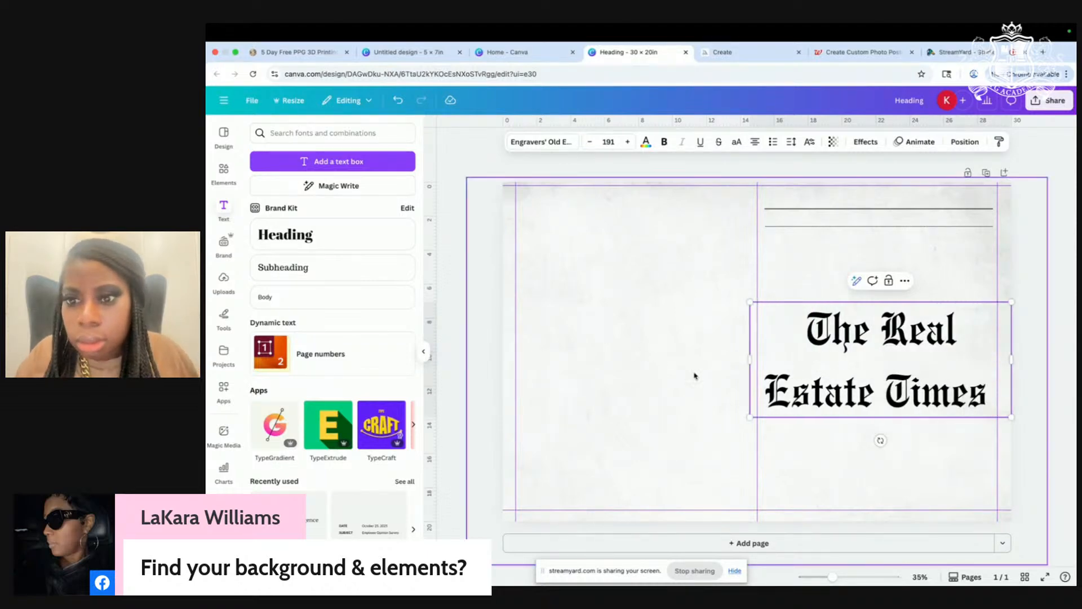
Step: Resize the title to one line at 83.1 and place it atop the right panel's rules
left_click_drag(751, 363, 556, 363)
left_click_drag(1013, 359, 795, 330)
left_click_drag(685, 353, 893, 229)
left_click_drag(1005, 204, 964, 202)
left_click_drag(873, 223, 884, 229)
Step: Stretch the masthead title to 89.4 pt so it spans the right panel
scroll(867, 314, "up", 3)
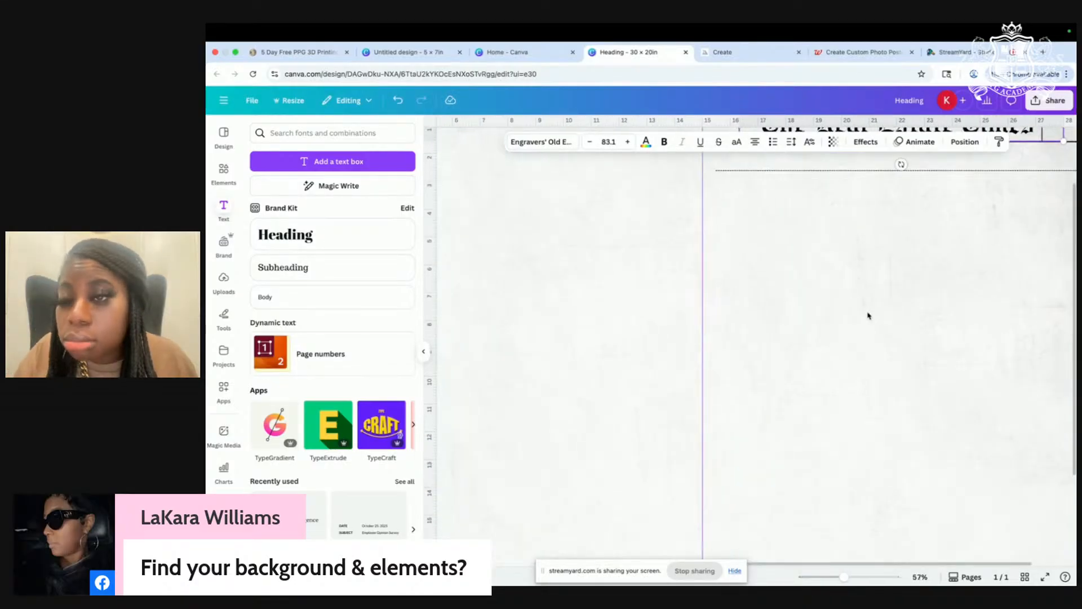
scroll(868, 315, "up", 1)
left_click(942, 168)
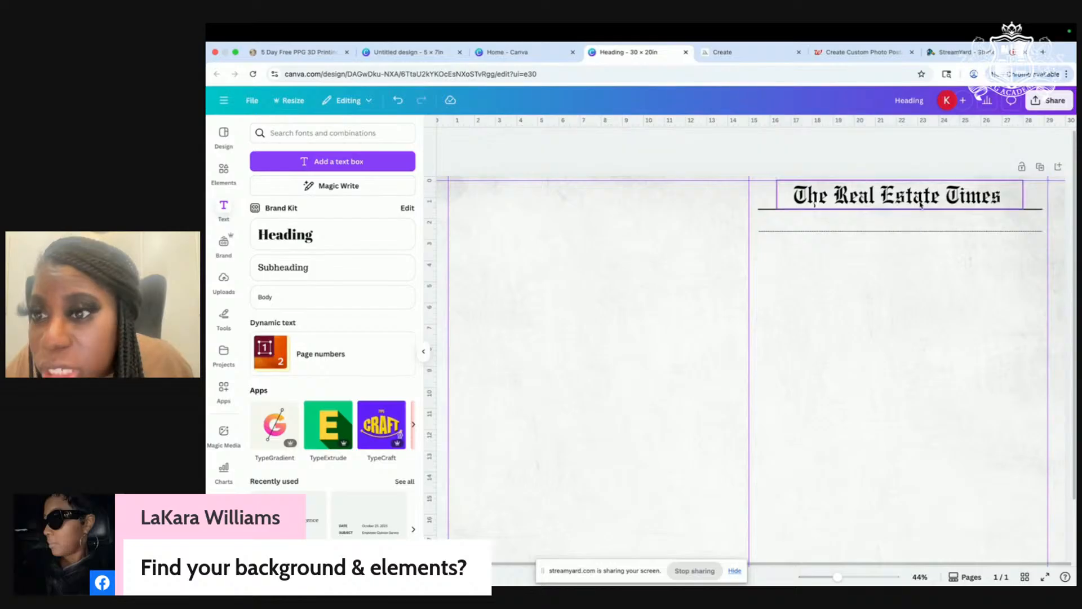
left_click(912, 201)
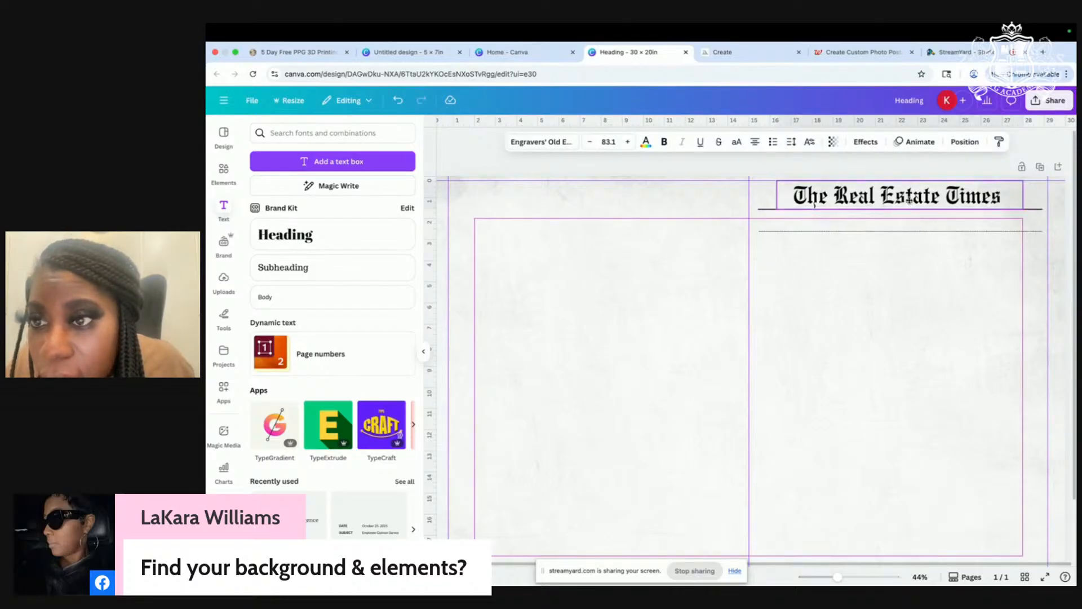
left_click(815, 204)
left_click_drag(1024, 214, 1032, 218)
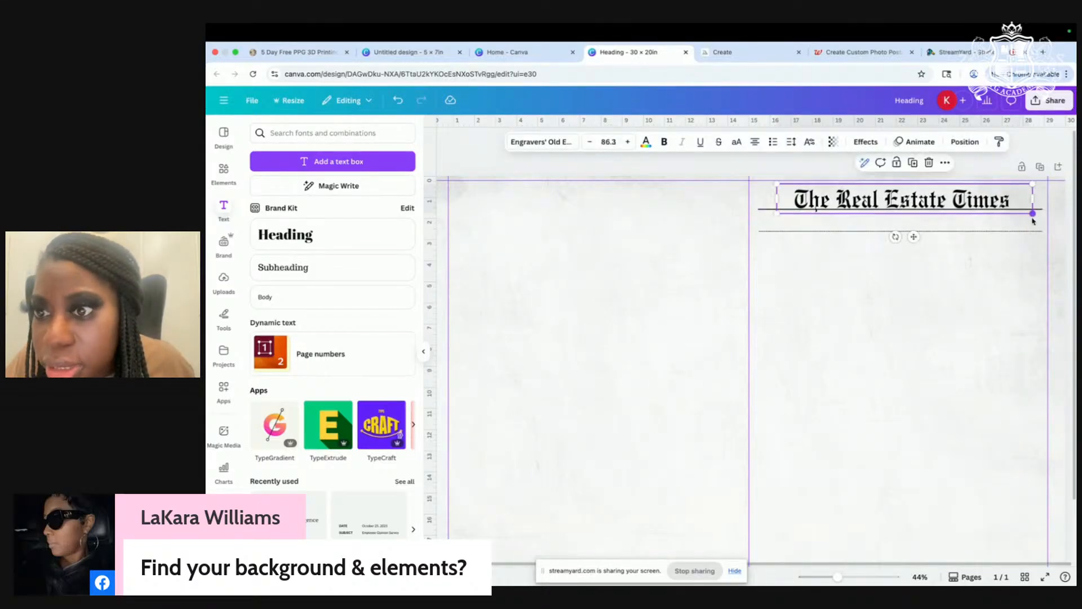
left_click_drag(777, 183, 752, 181)
Step: Raise the lower rule to sit just beneath the masthead
left_click(943, 316)
left_click_drag(908, 234, 908, 225)
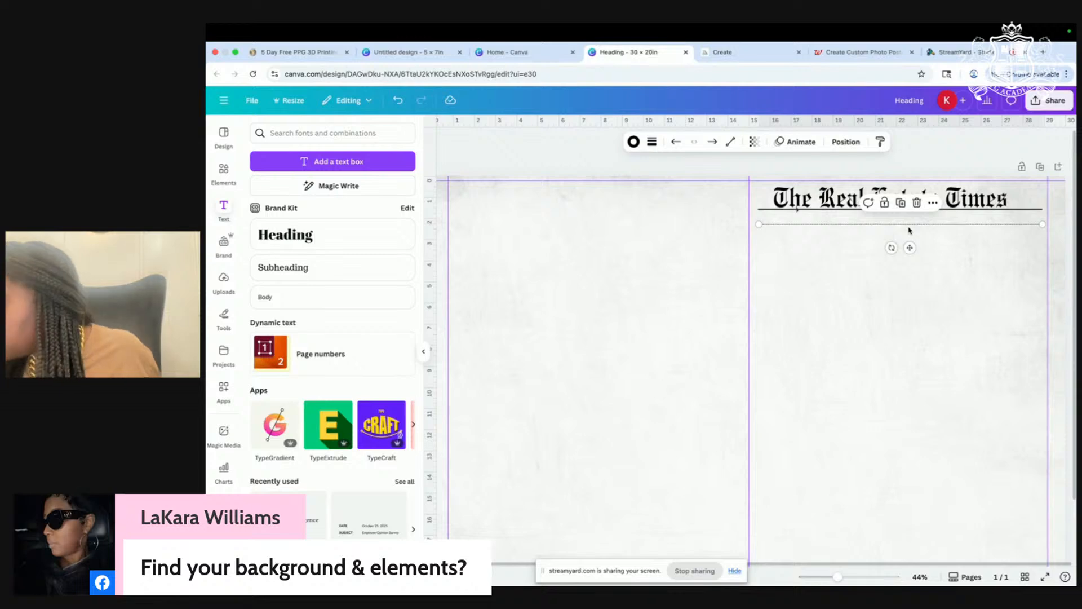
left_click(872, 311)
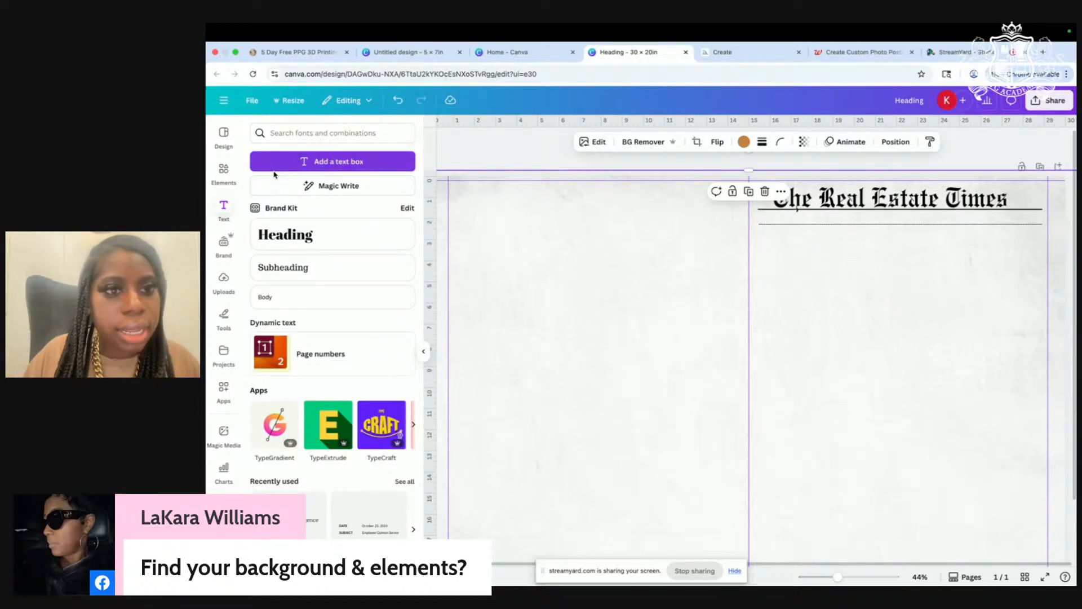
Step: Add a new text box, enlarge it, and set its font to Arimo
left_click(333, 162)
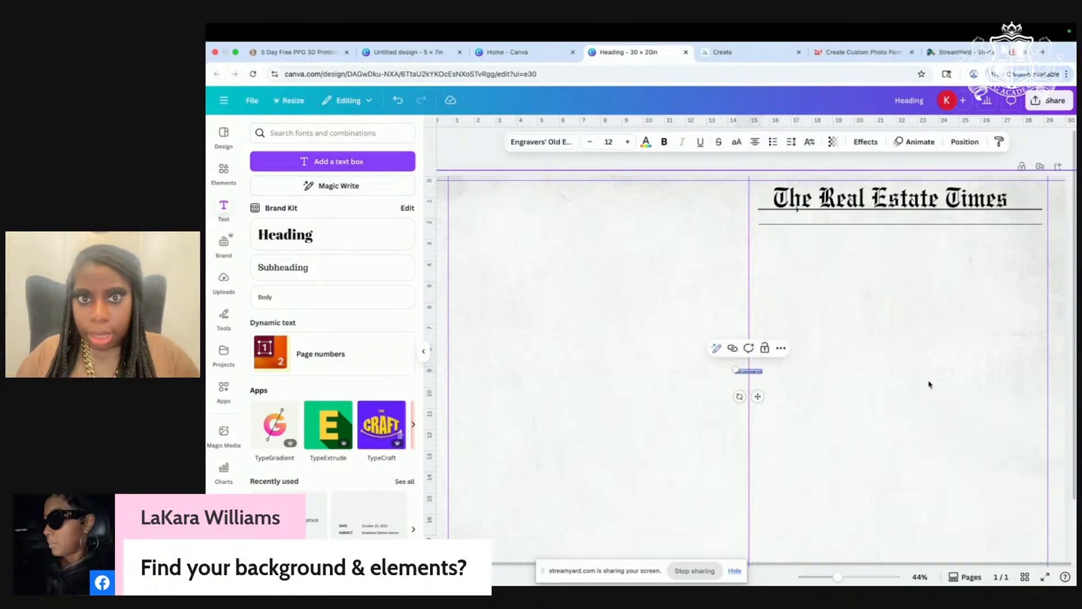
left_click_drag(735, 368, 566, 342)
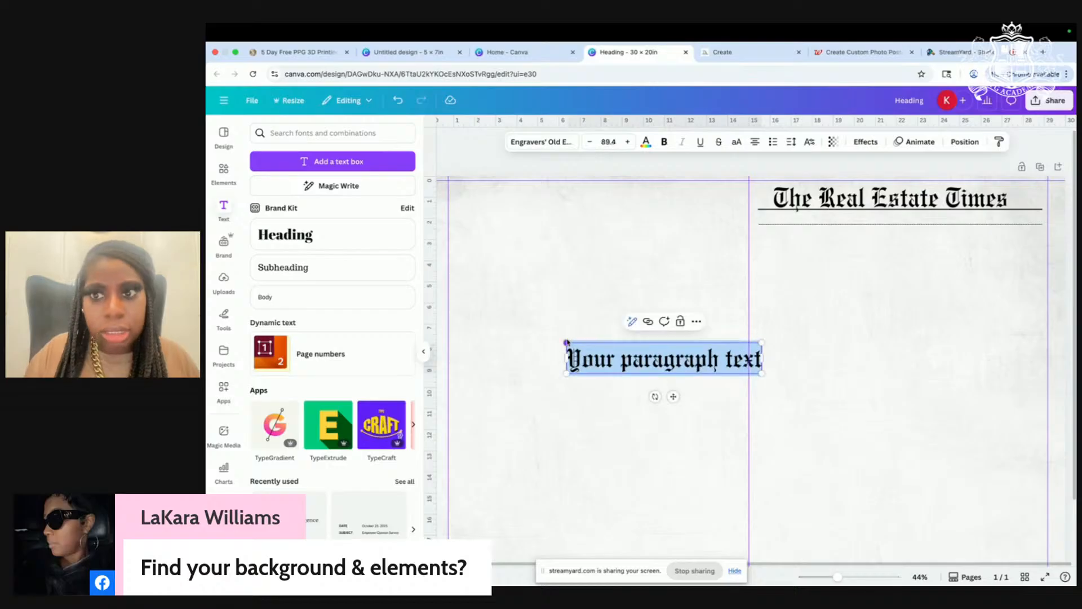
left_click(528, 144)
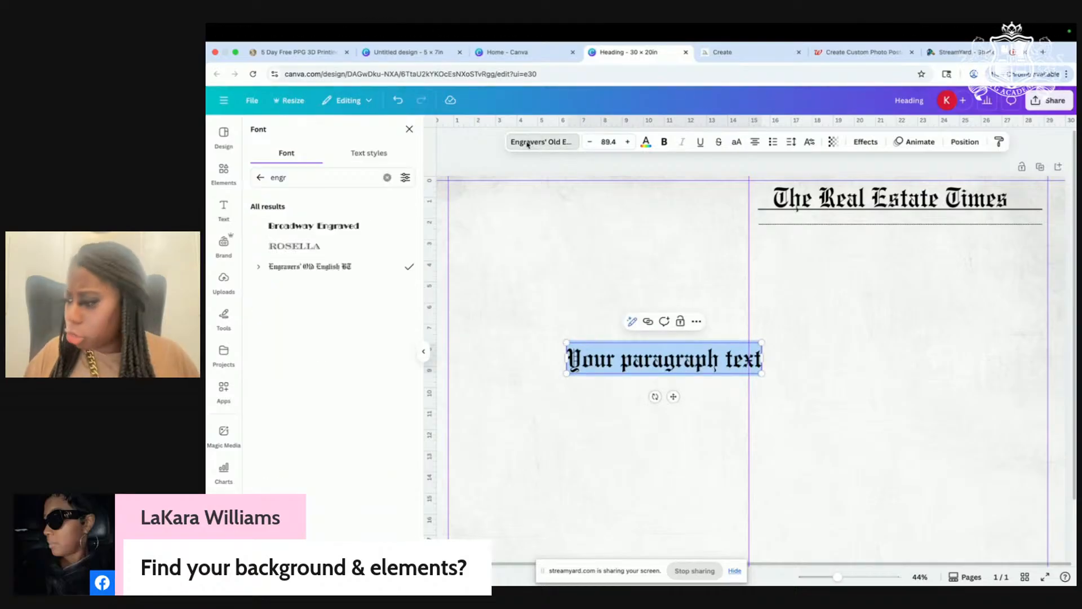
left_click(321, 177)
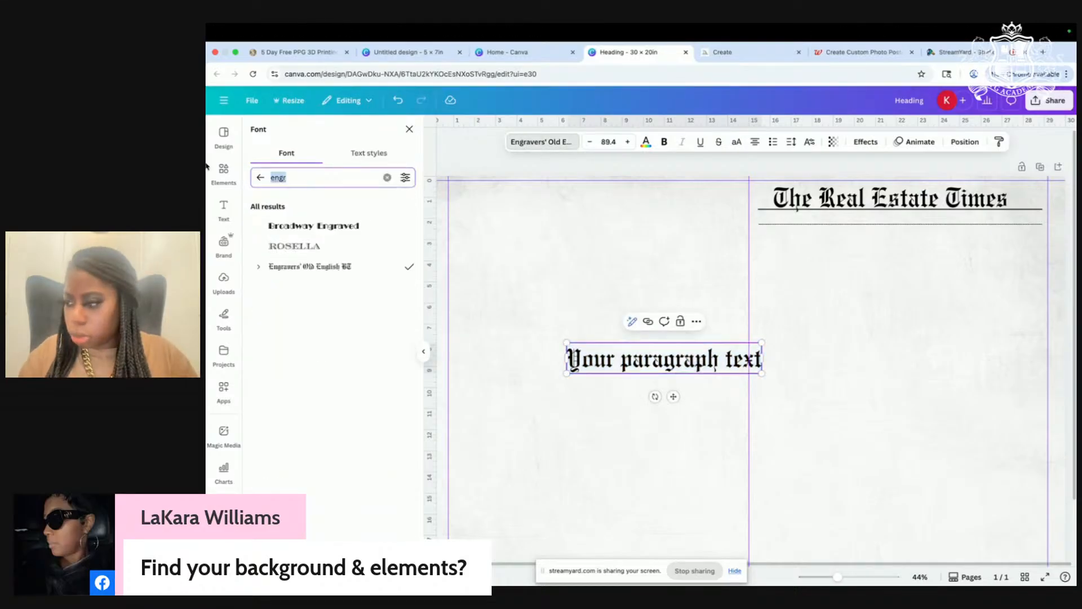
type("ar")
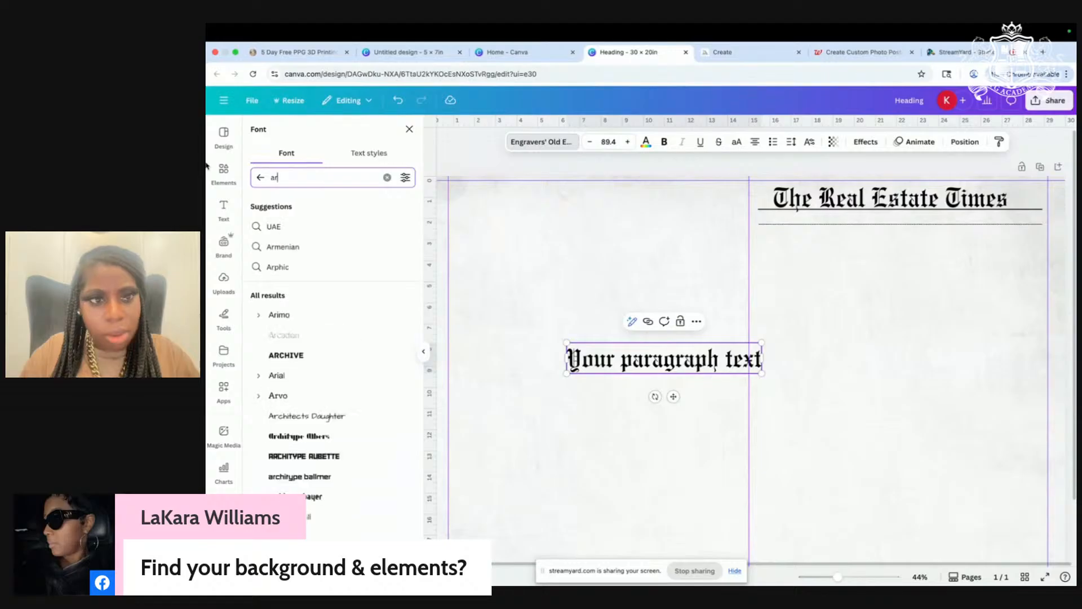
left_click(260, 177)
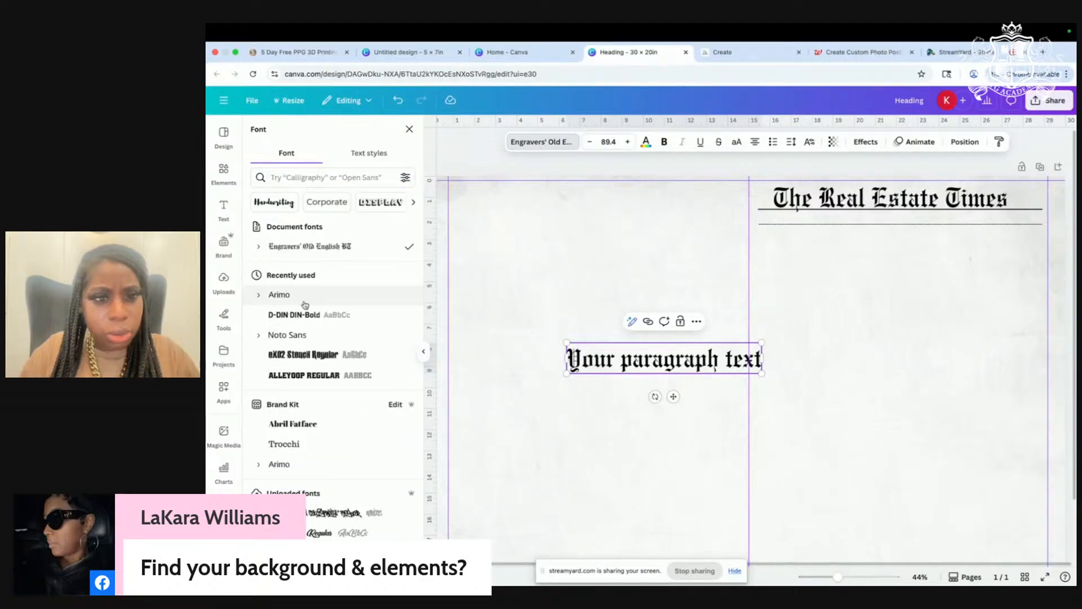
left_click(279, 295)
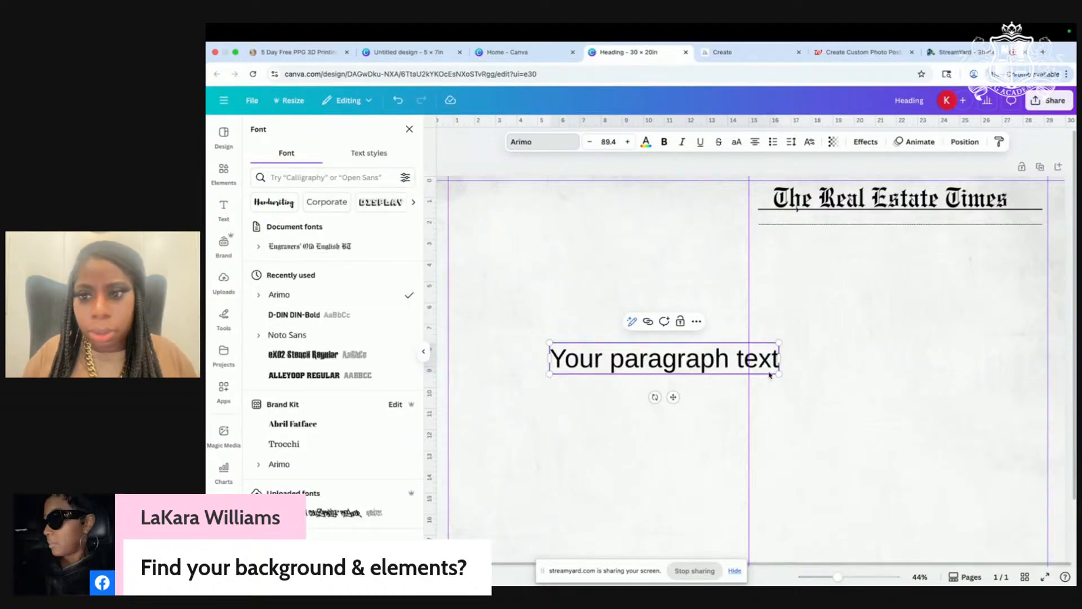
left_click(739, 340)
left_click(701, 362)
left_click(714, 364)
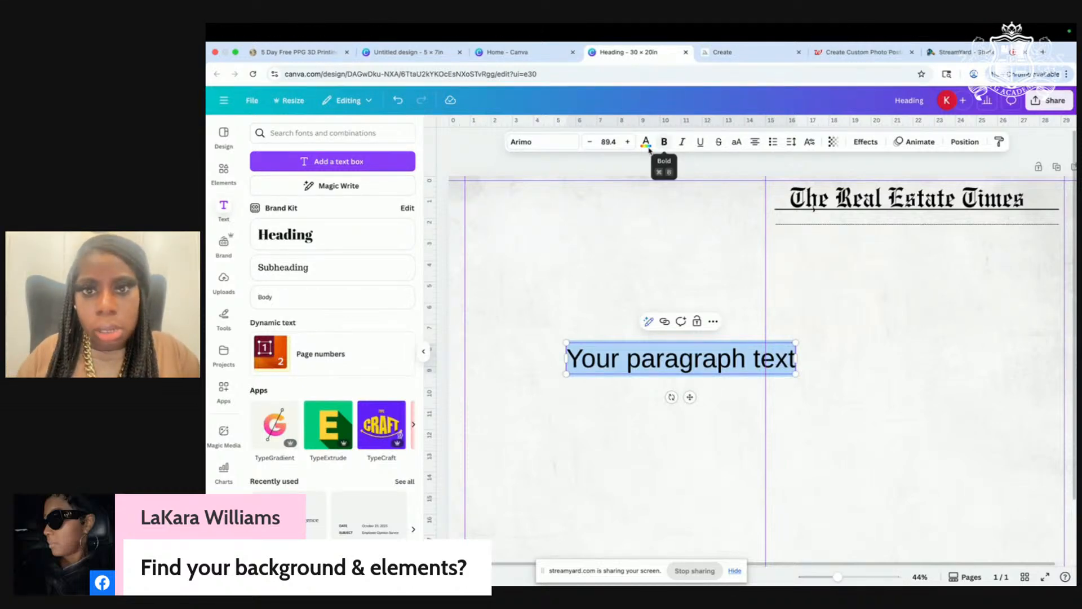
Step: Set the text's letter spacing to 800 and select the placeholder words
left_click(791, 143)
left_click_drag(754, 183, 797, 183)
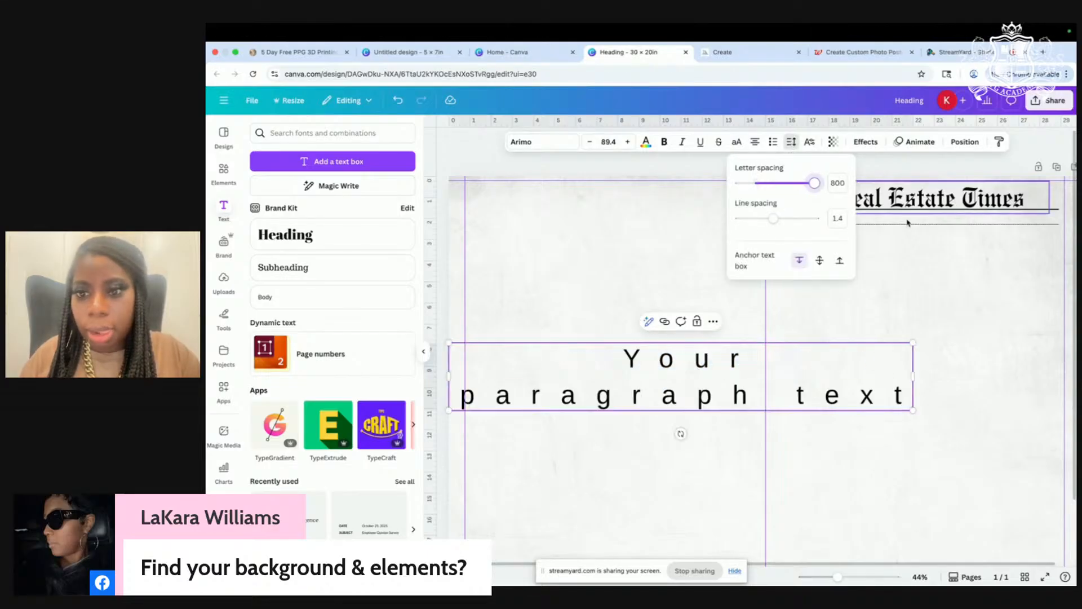
left_click(664, 387)
left_click_drag(907, 397, 500, 360)
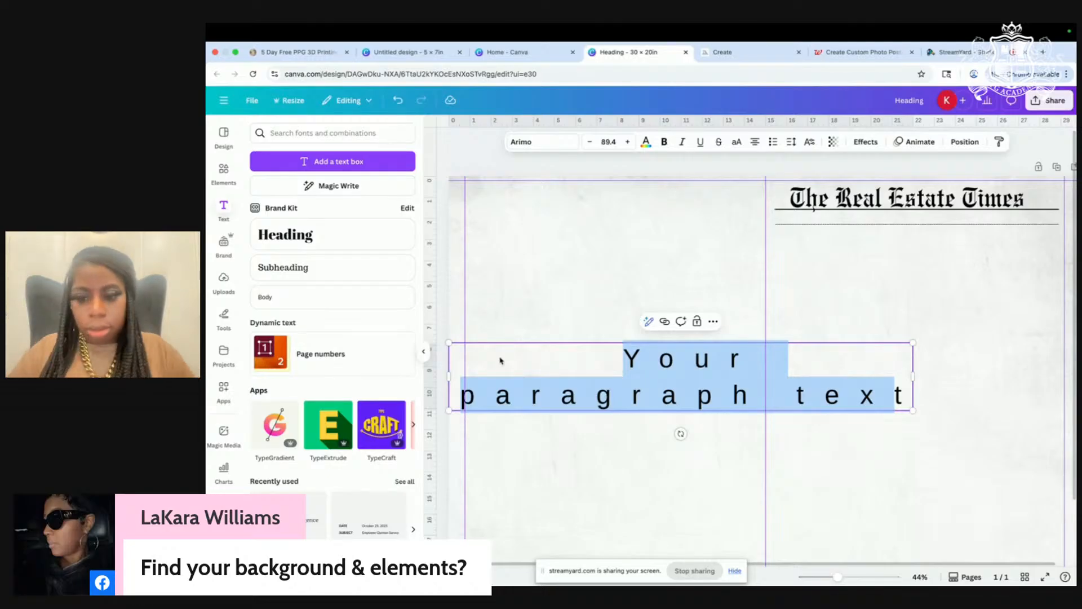
Step: Replace the placeholder with 'LUXE REALTOR & MORTGAGE', with 'BROKER' on a third line
type("t")
key("BackSpace")
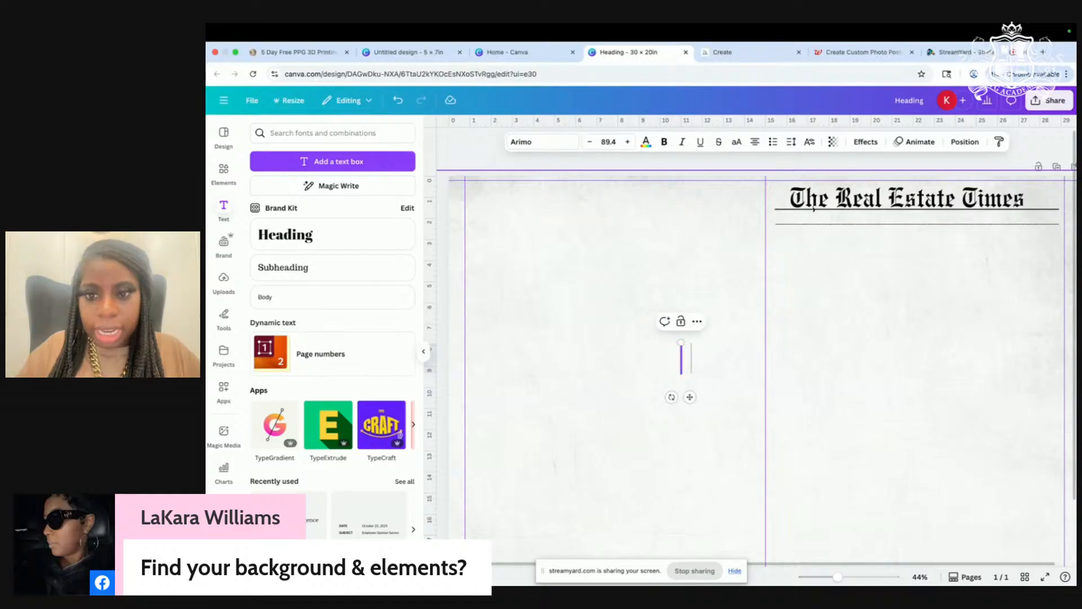
type("LUX")
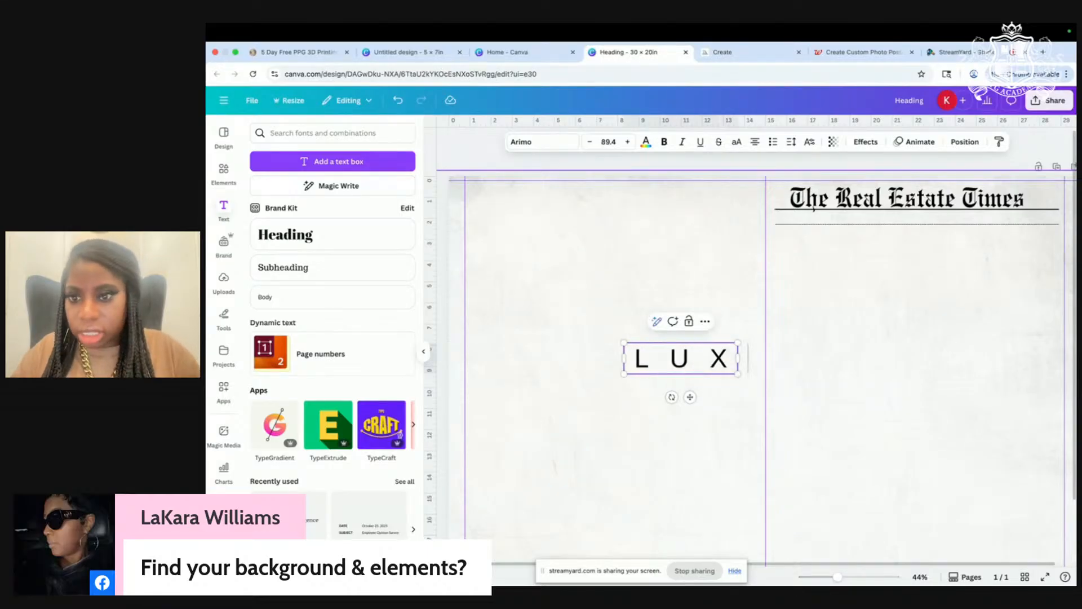
type("E RE")
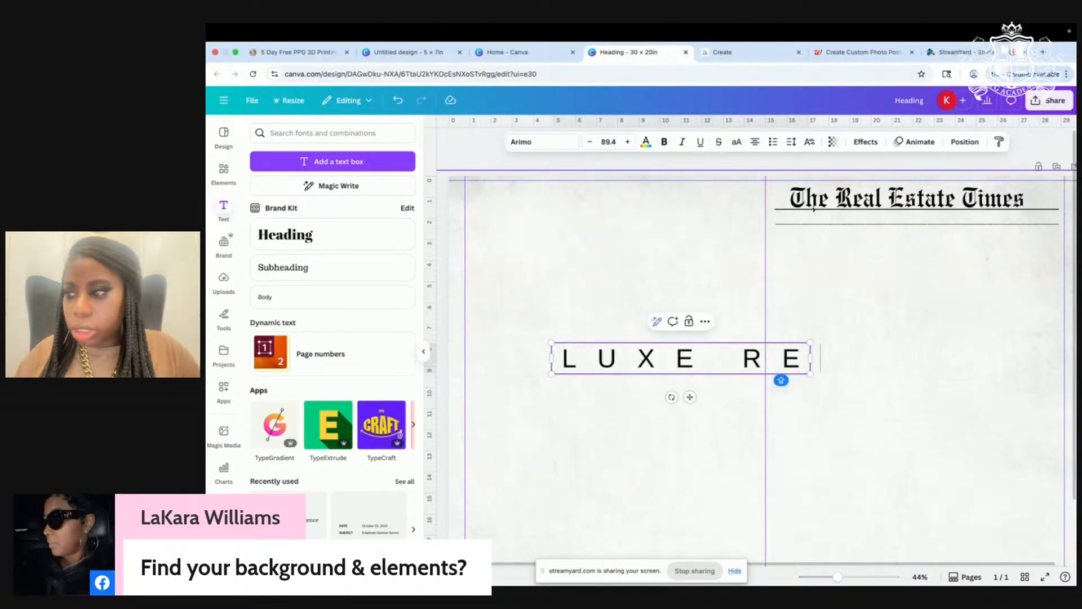
type("ALTOR")
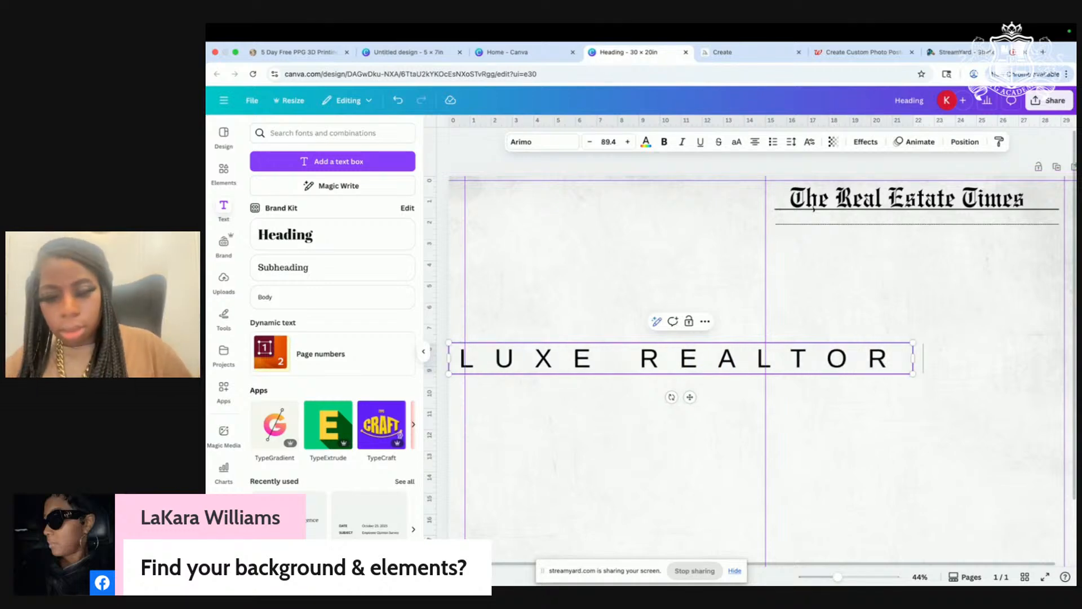
type(" &")
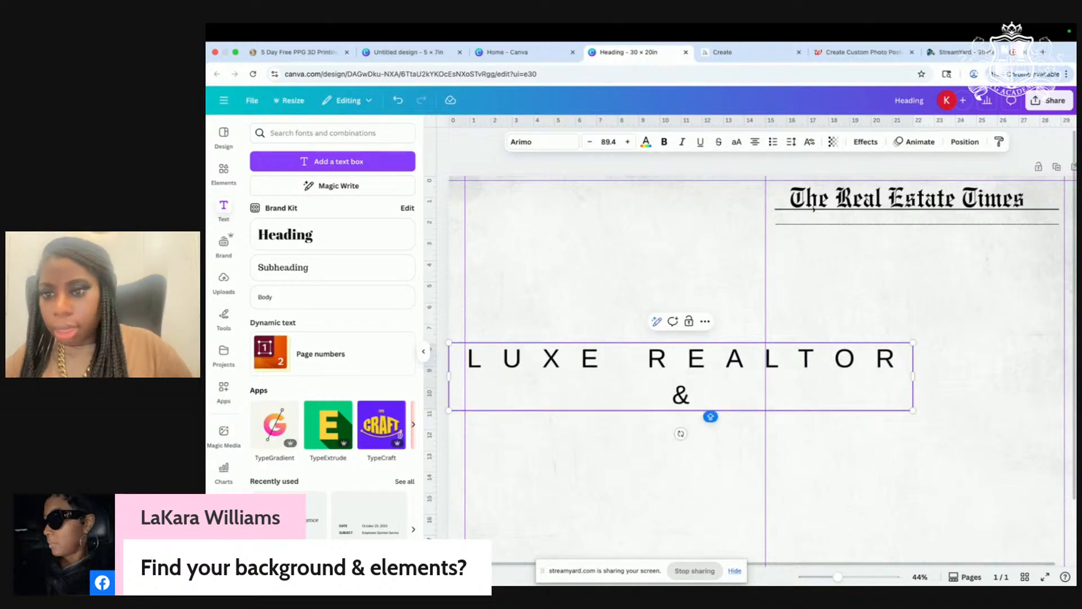
type("MOR")
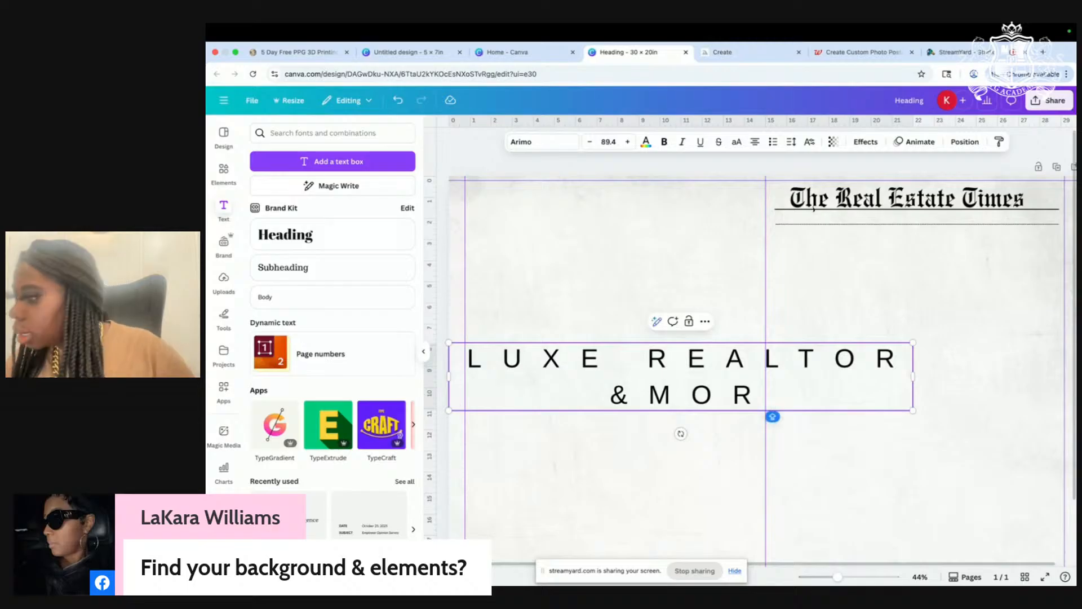
type("TGAGE")
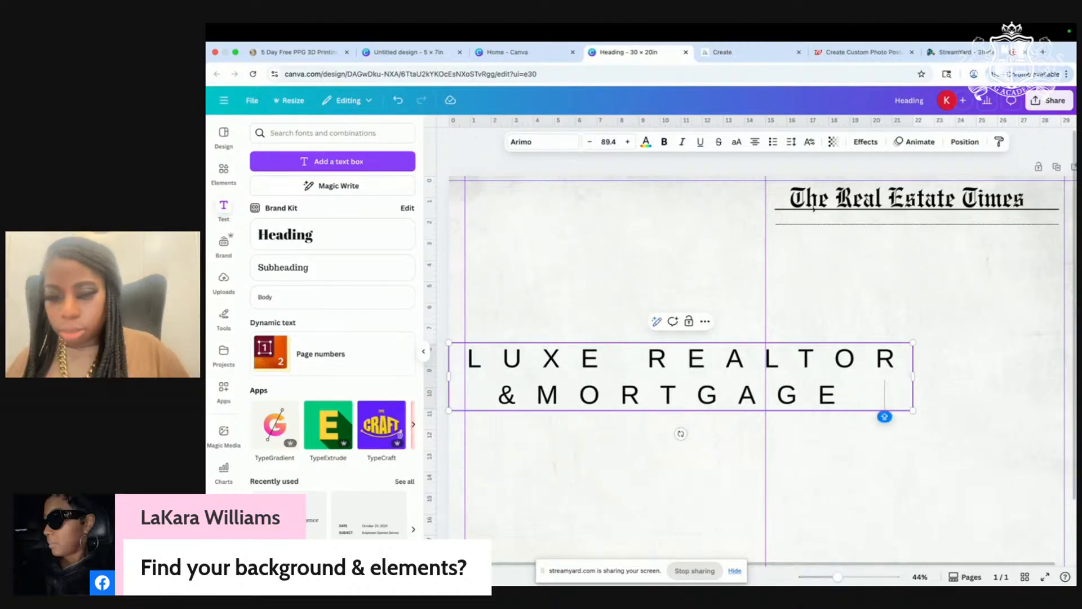
key("Return")
type("BR")
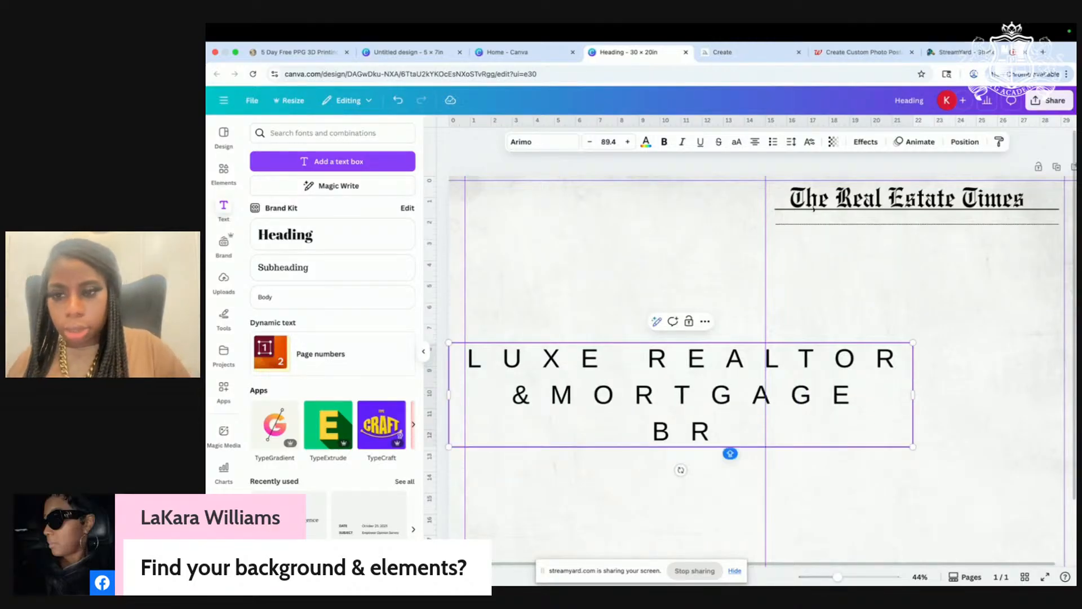
type("OKER")
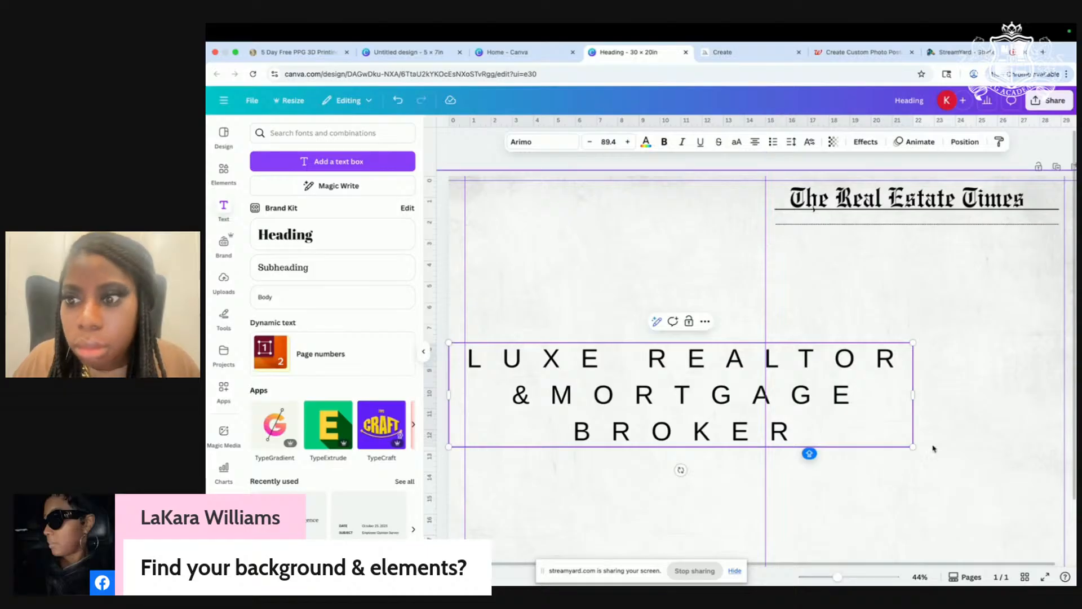
Step: Scale the LUXE REALTOR text down to 15.6 on one line and drag it under the masthead
left_click_drag(914, 397, 1069, 394)
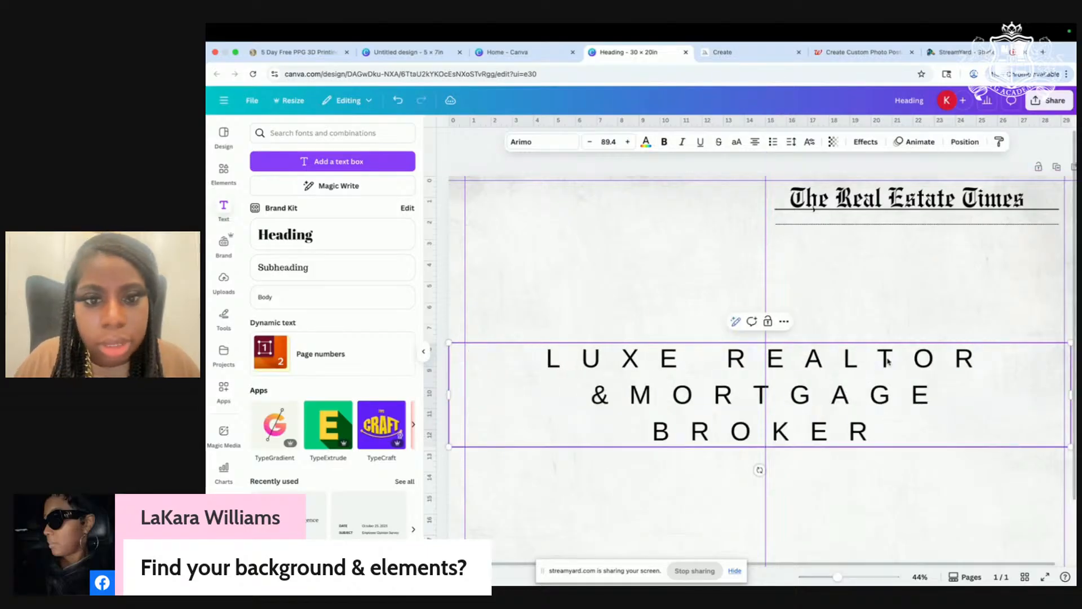
left_click_drag(449, 342, 810, 416)
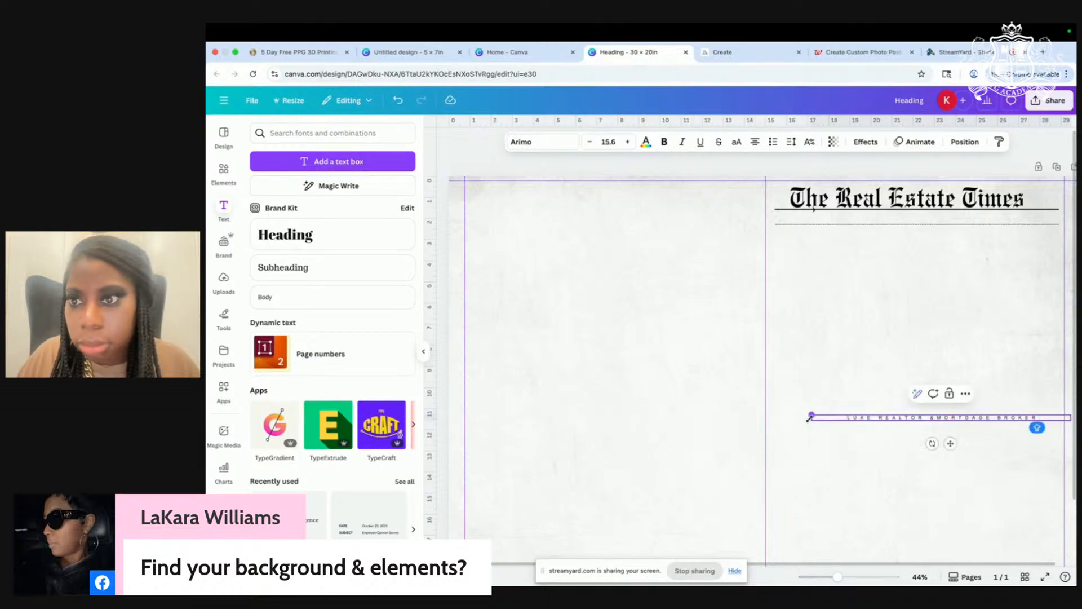
left_click_drag(947, 431, 898, 243)
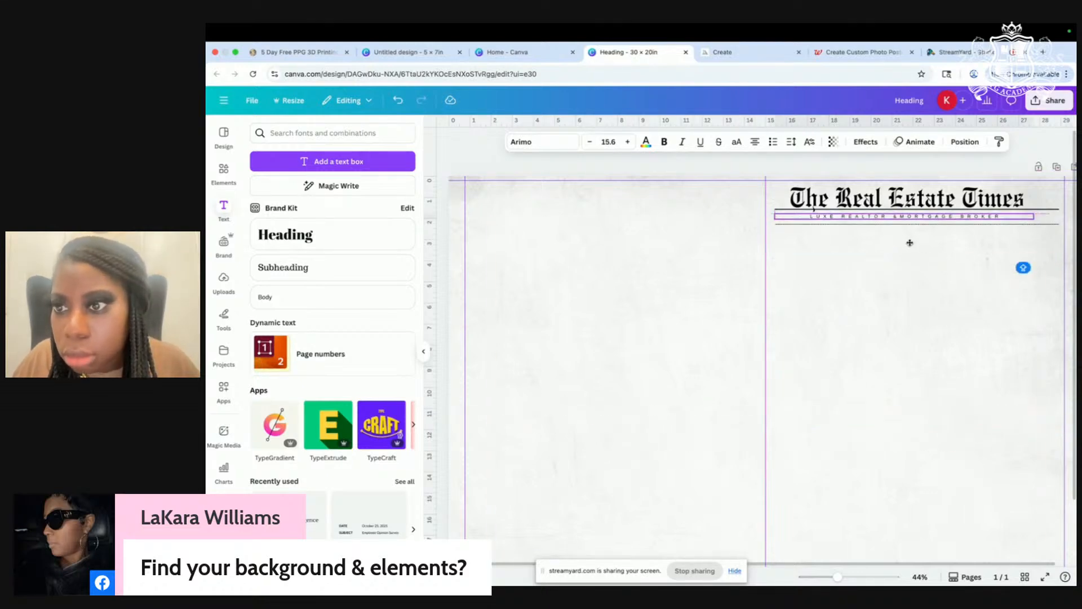
left_click(901, 300)
Step: Nudge the tagline into alignment beneath the masthead, then zoom back out
scroll(901, 302, "up", 3)
scroll(900, 301, "up", 1)
scroll(900, 302, "right", 3)
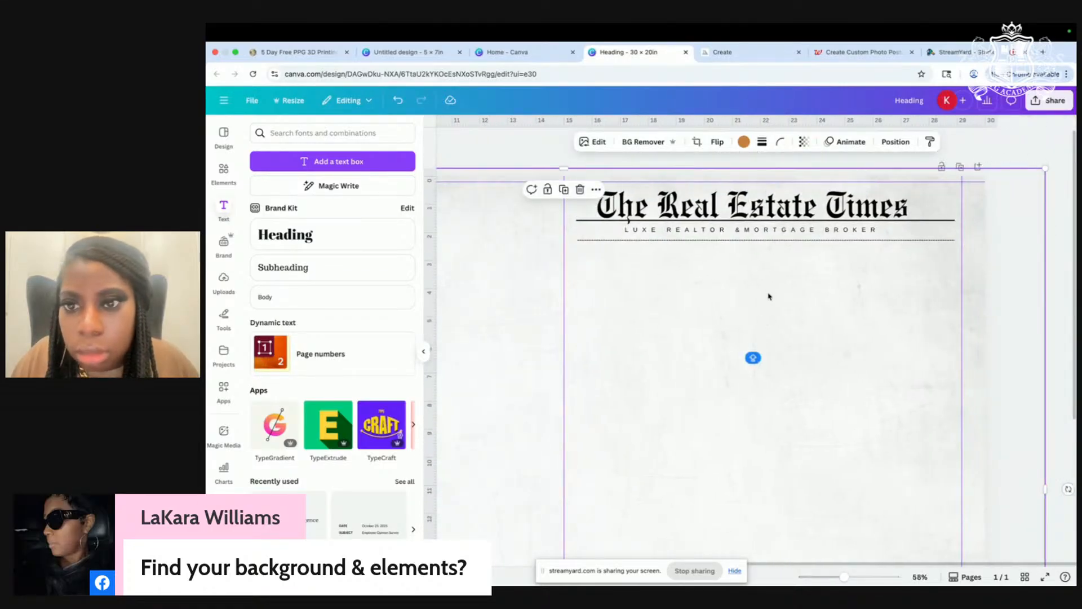
left_click(756, 232)
scroll(759, 231, "left", 3)
left_click_drag(782, 232, 776, 229)
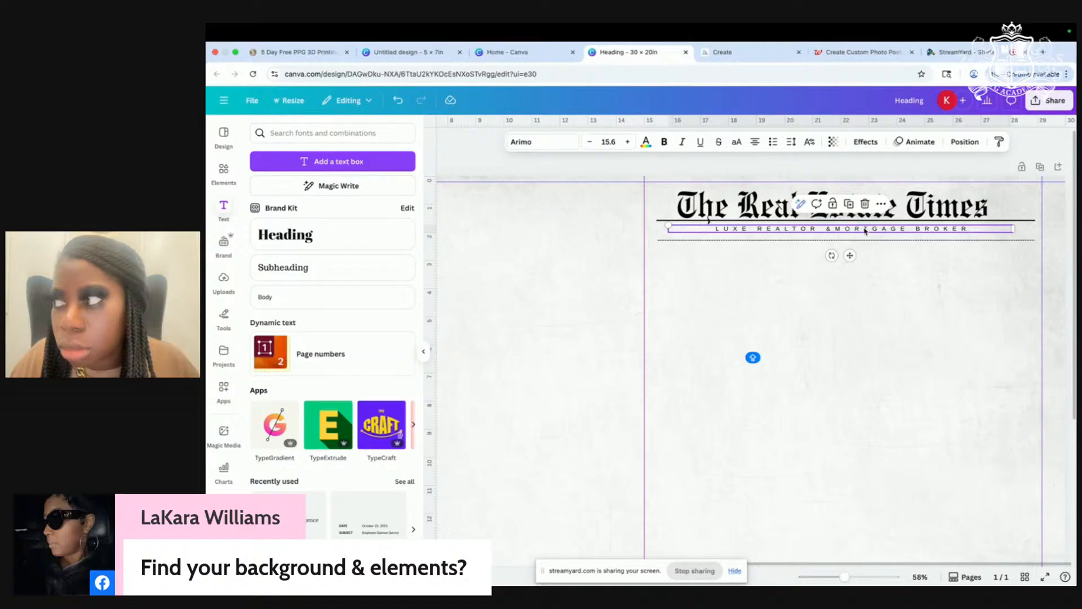
left_click(840, 265)
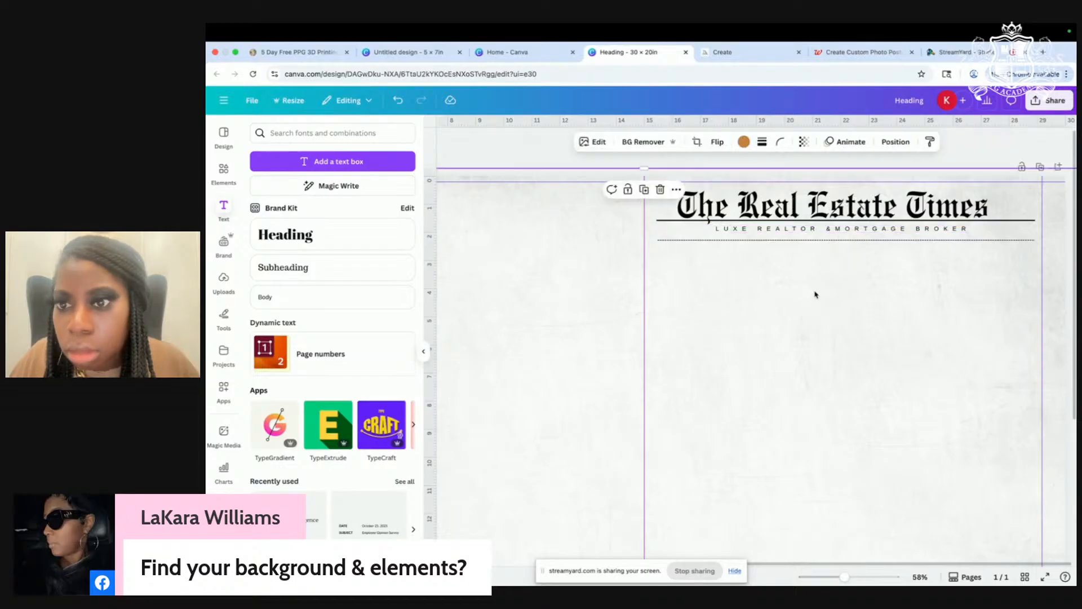
left_click_drag(889, 230, 874, 235)
left_click(877, 258)
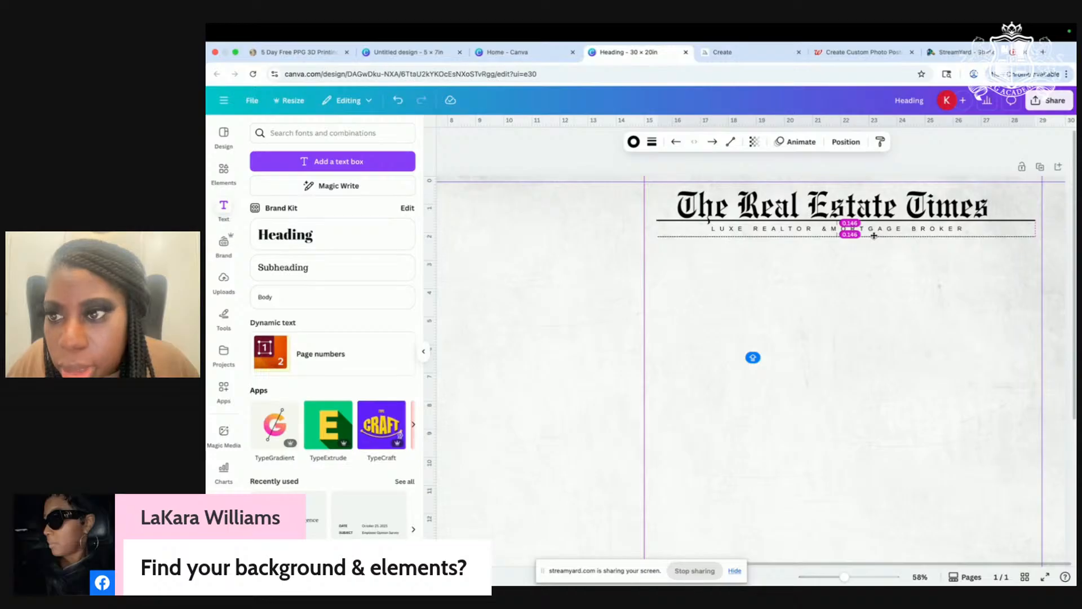
left_click(962, 355)
scroll(963, 357, "down", 3)
scroll(962, 357, "down", 1)
scroll(959, 367, "down", 1)
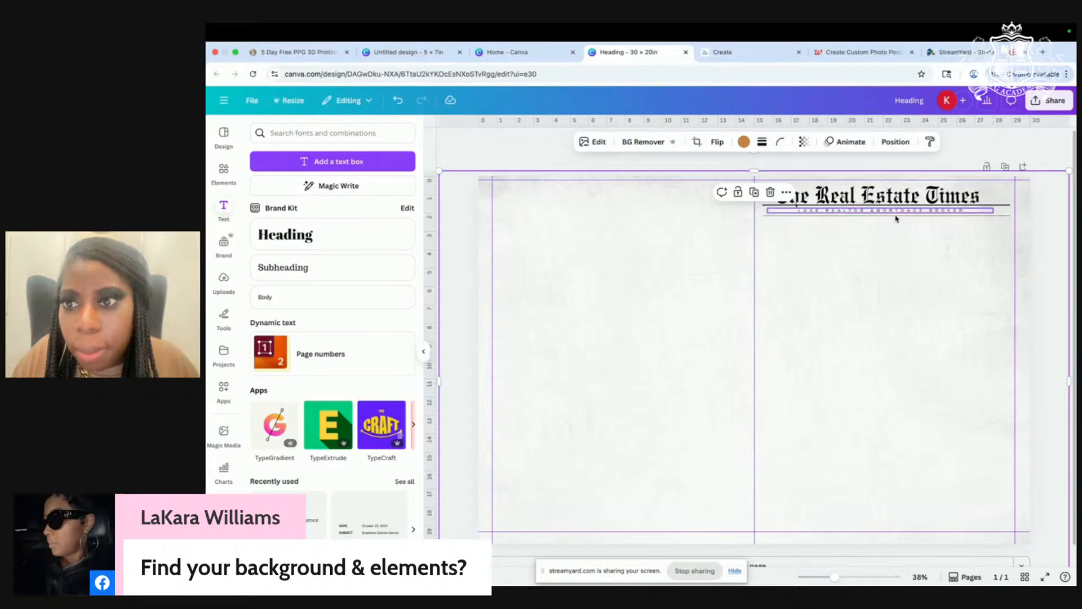
scroll(606, 275, "down", 2)
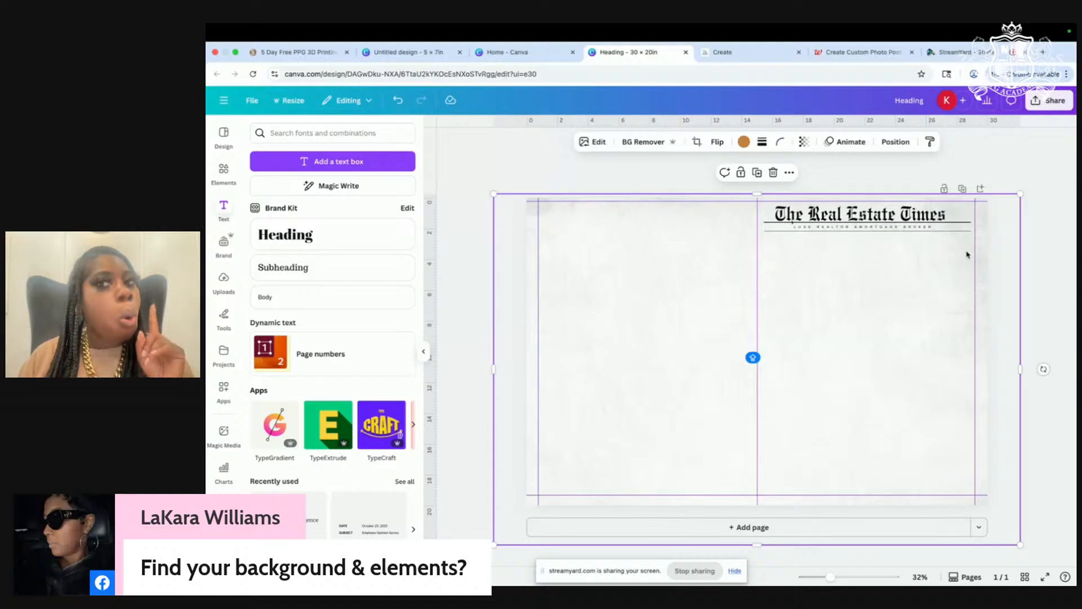
left_click(967, 50)
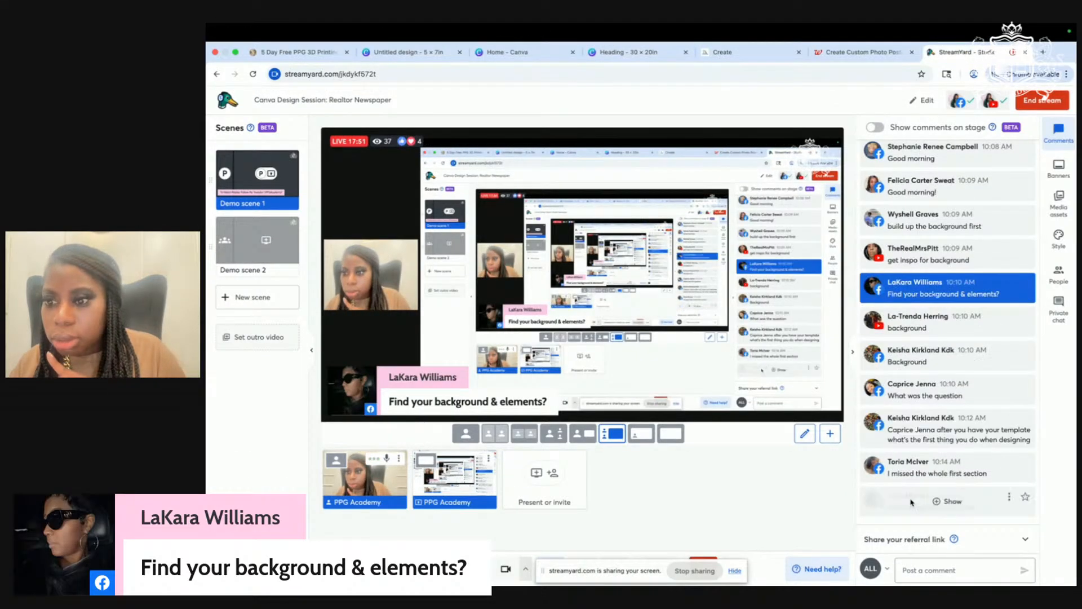
mouse_move(910, 417)
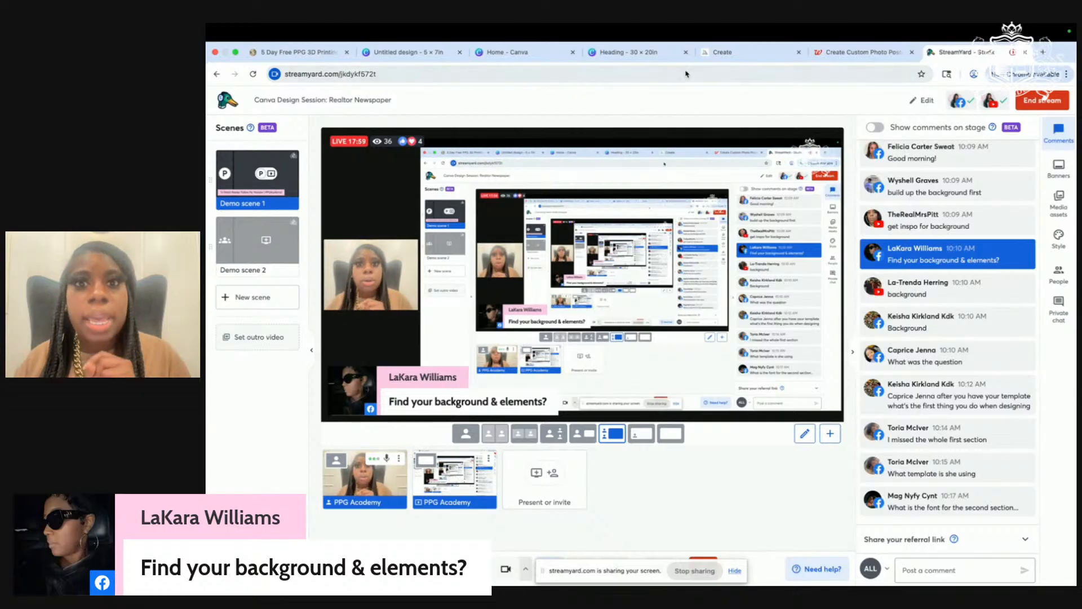
left_click(642, 57)
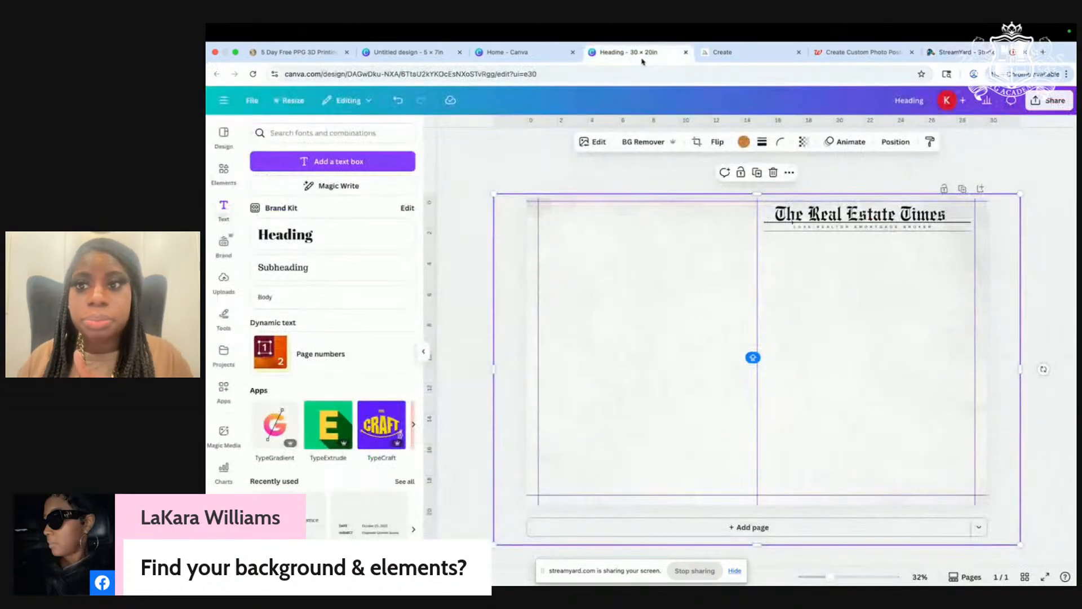
Step: Zoom in to check the tagline and masthead, then briefly visit the StreamYard studio and return
scroll(850, 229, "up", 5)
left_click(851, 231)
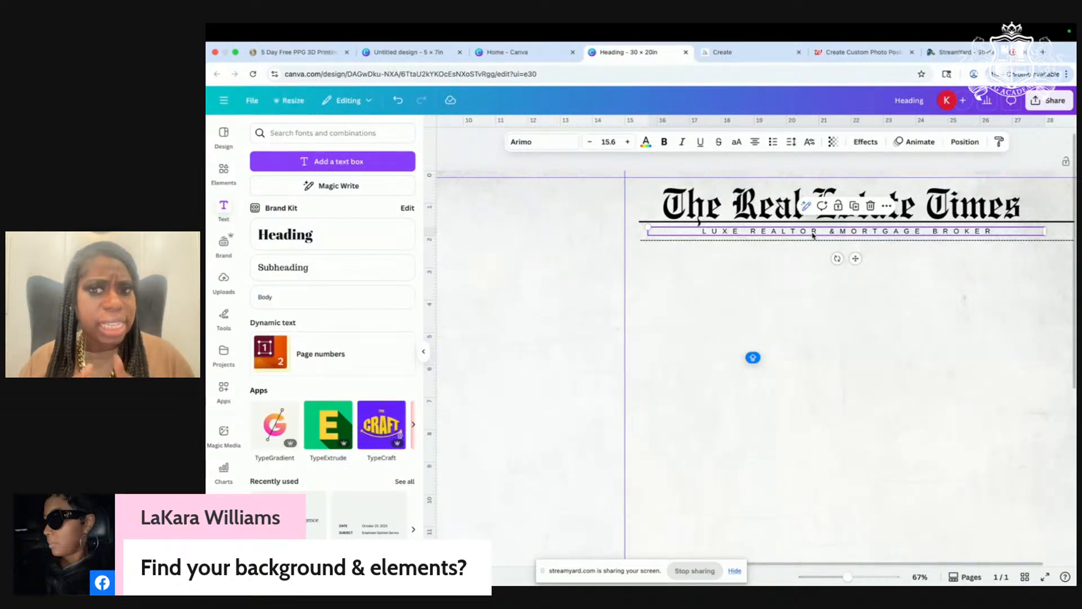
left_click(737, 204)
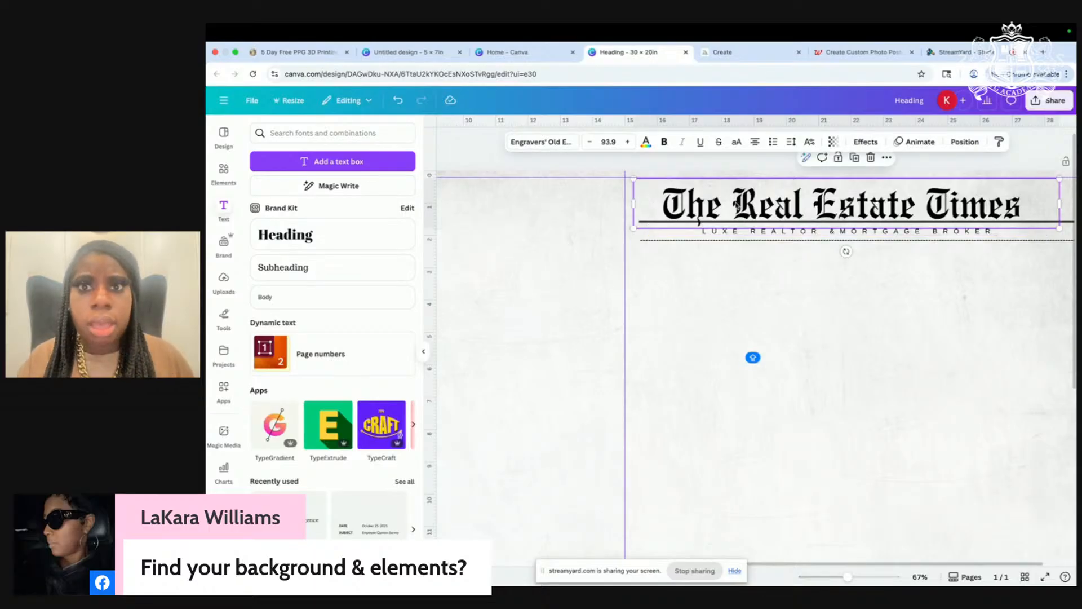
scroll(737, 206, "down", 5)
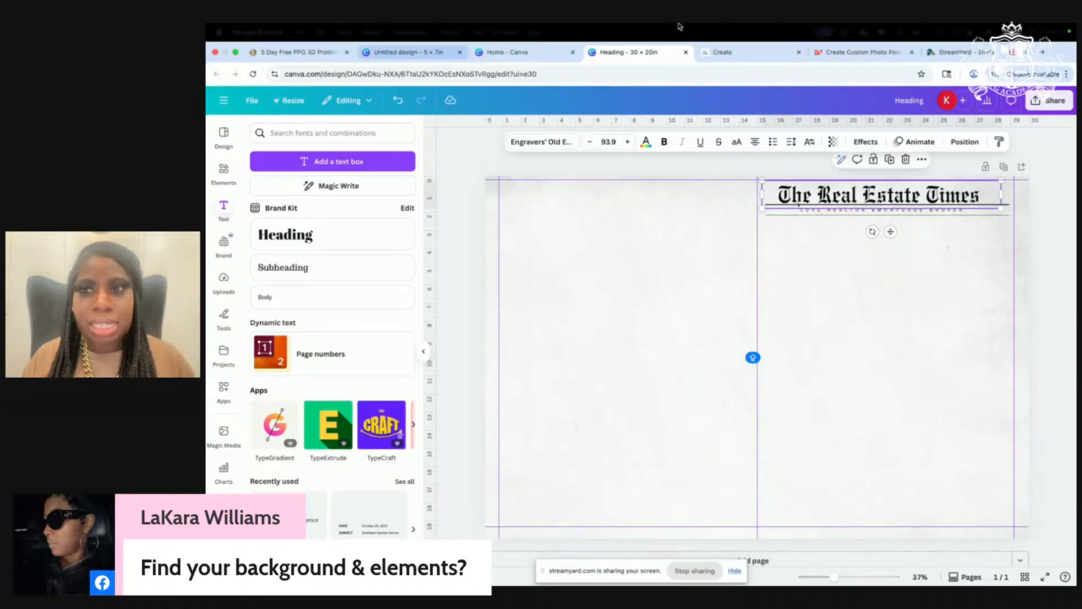
left_click(962, 52)
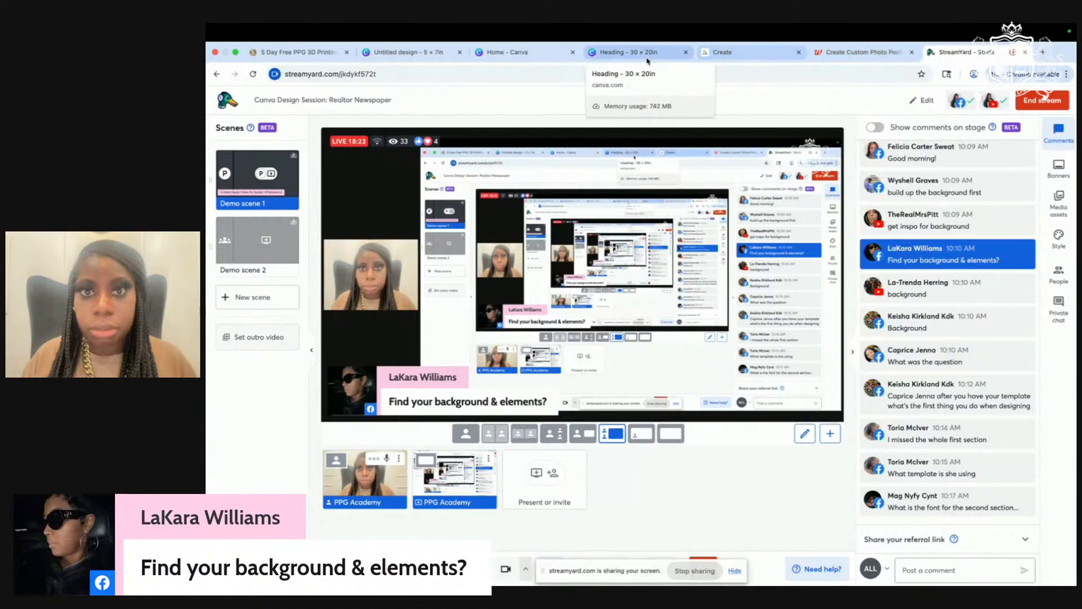
left_click(632, 52)
Step: Search the Elements library for 'KEY ICON' graphics
left_click(224, 170)
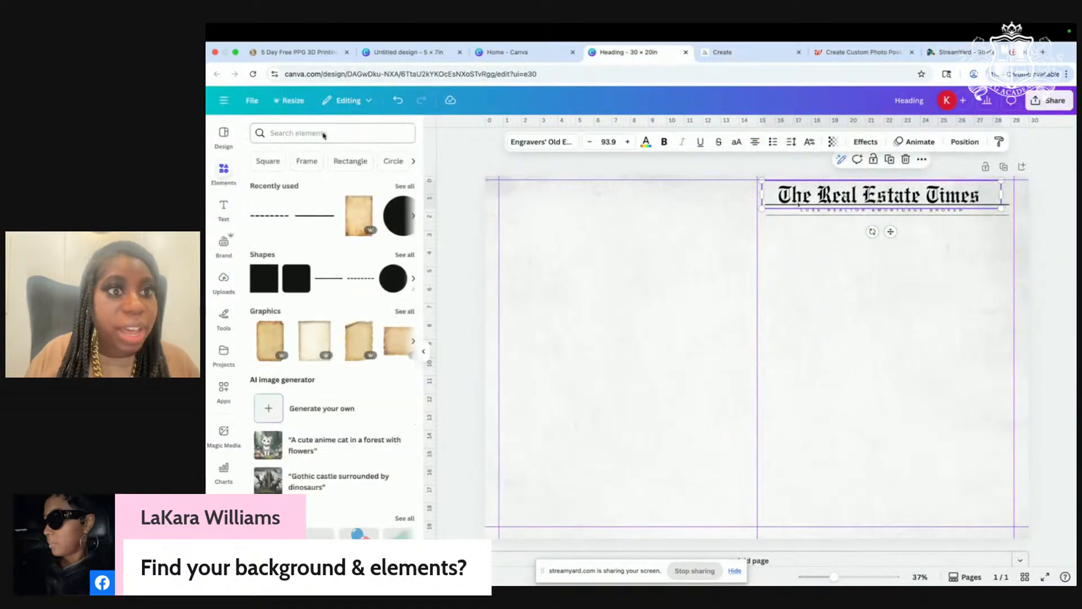
left_click(324, 135)
type("KEY")
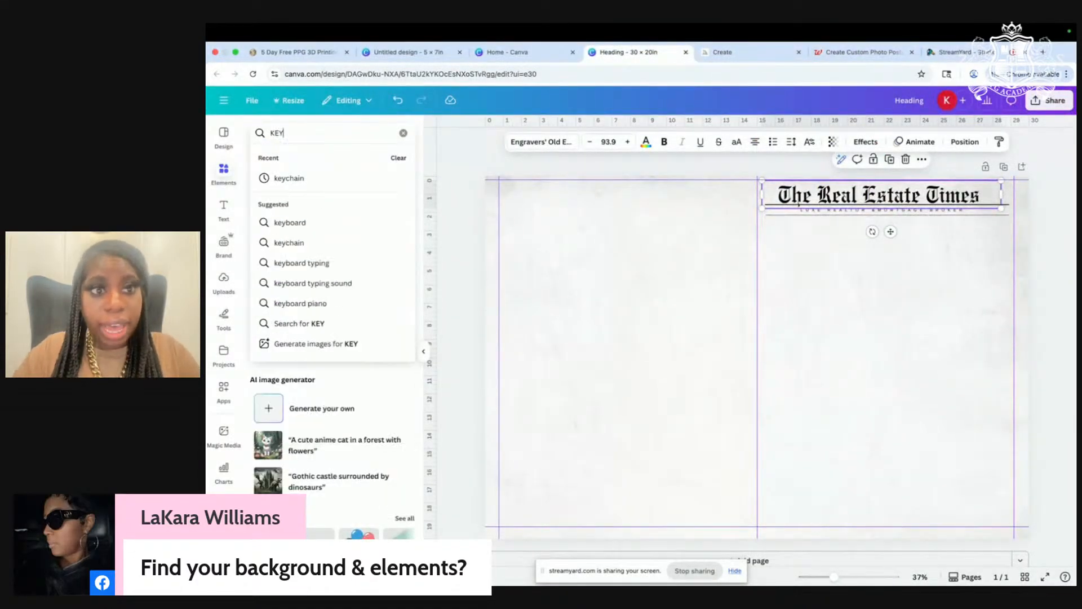
type(" ICON")
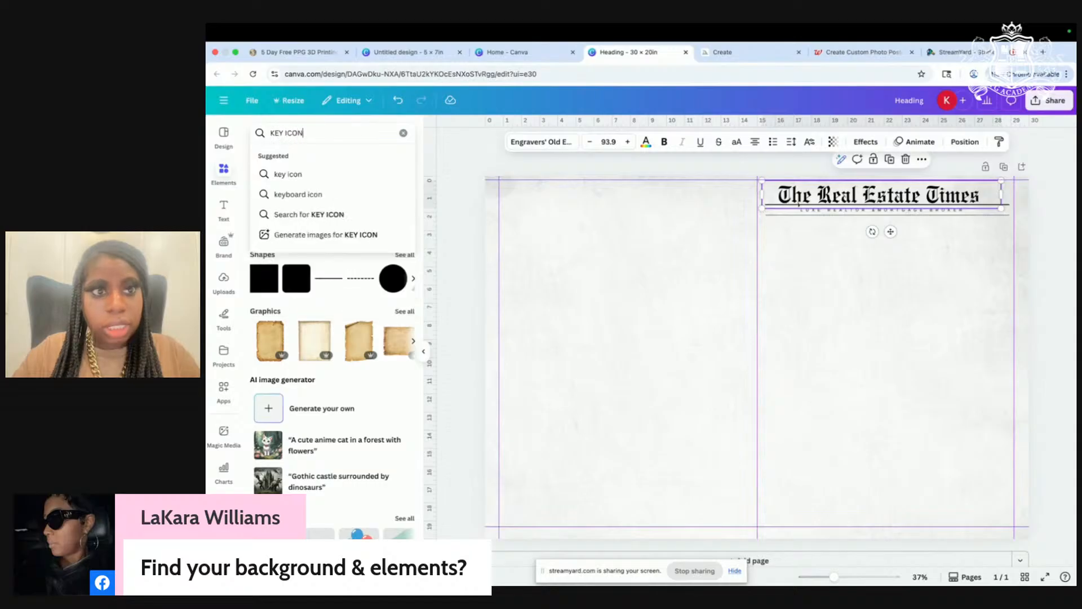
key("Return")
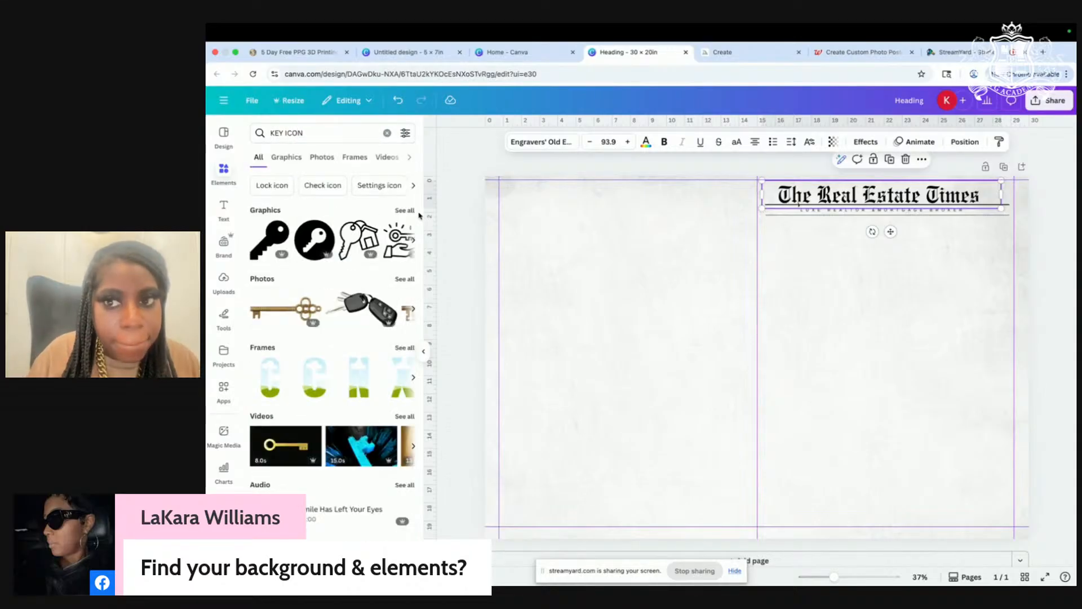
left_click(404, 213)
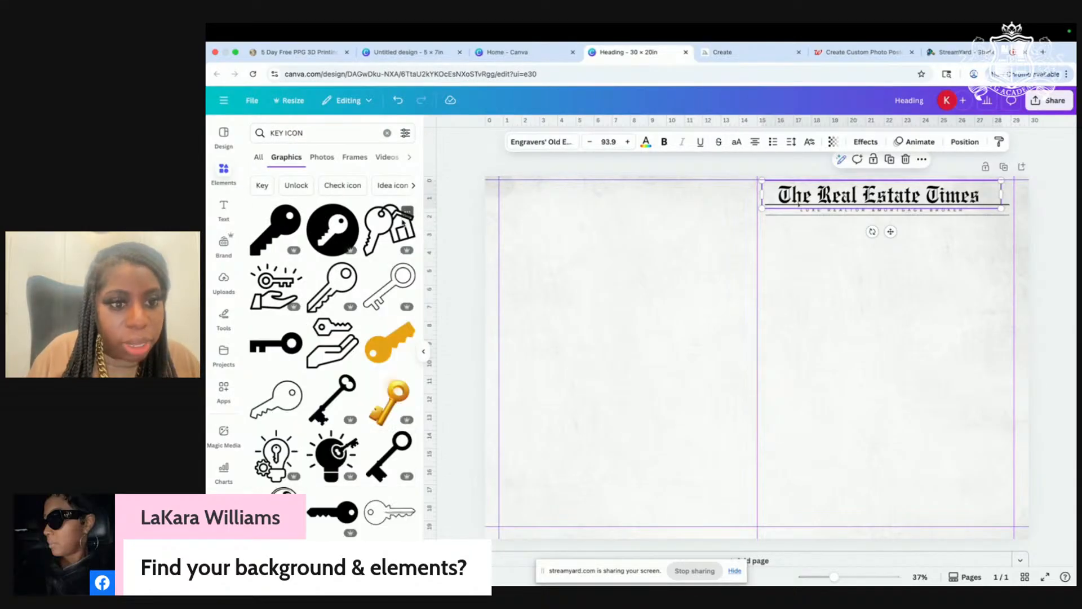
scroll(383, 325, "down", 3)
scroll(384, 324, "up", 5)
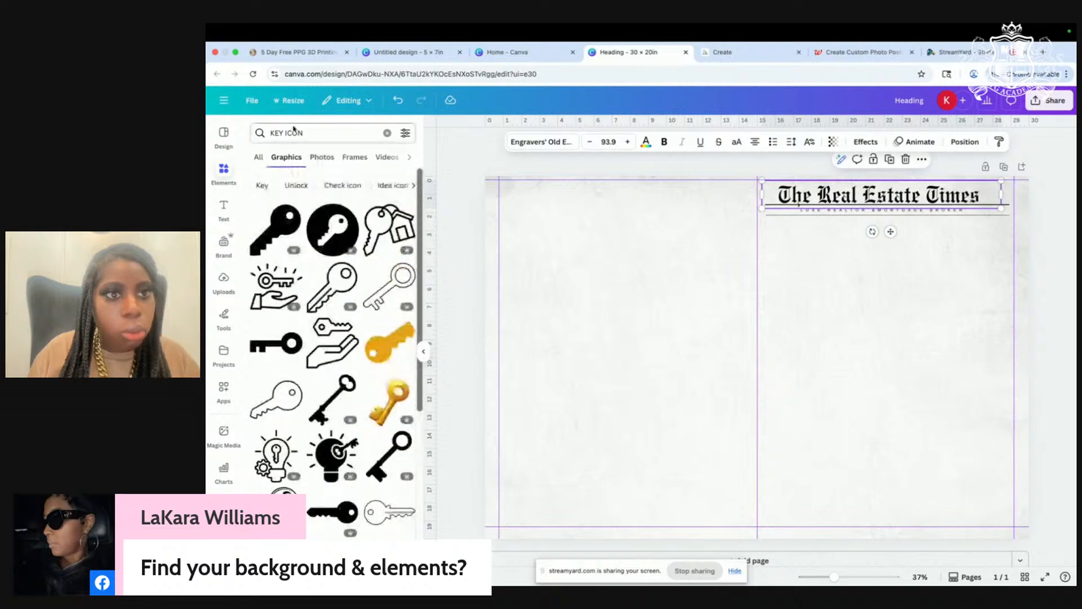
Step: Refine the search with 'heart', add the black heart key, and shrink it
left_click(286, 136)
type("heart")
key("Return")
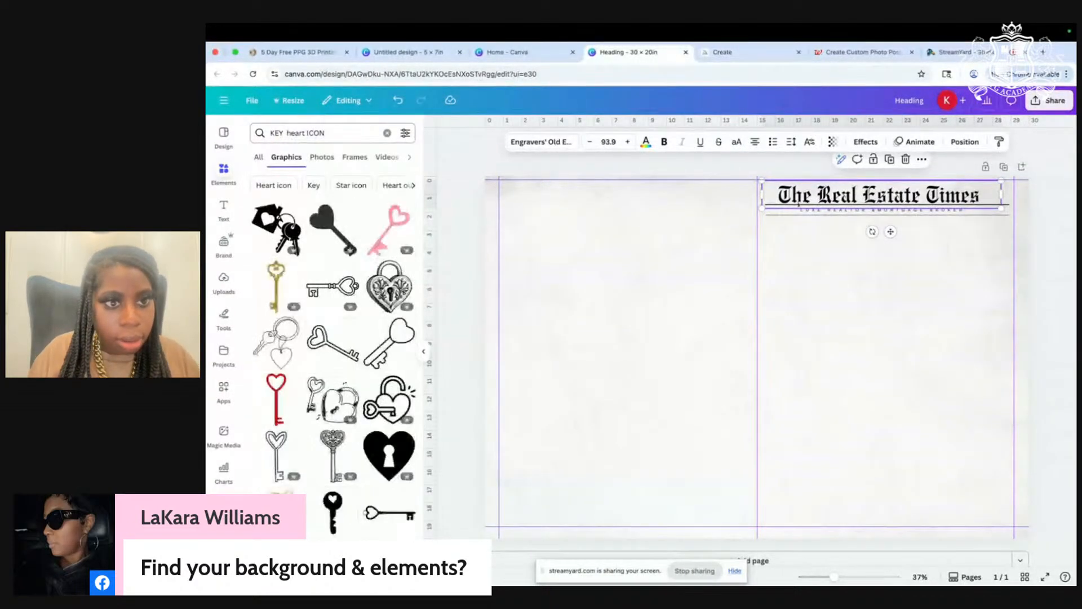
scroll(314, 411, "down", 3)
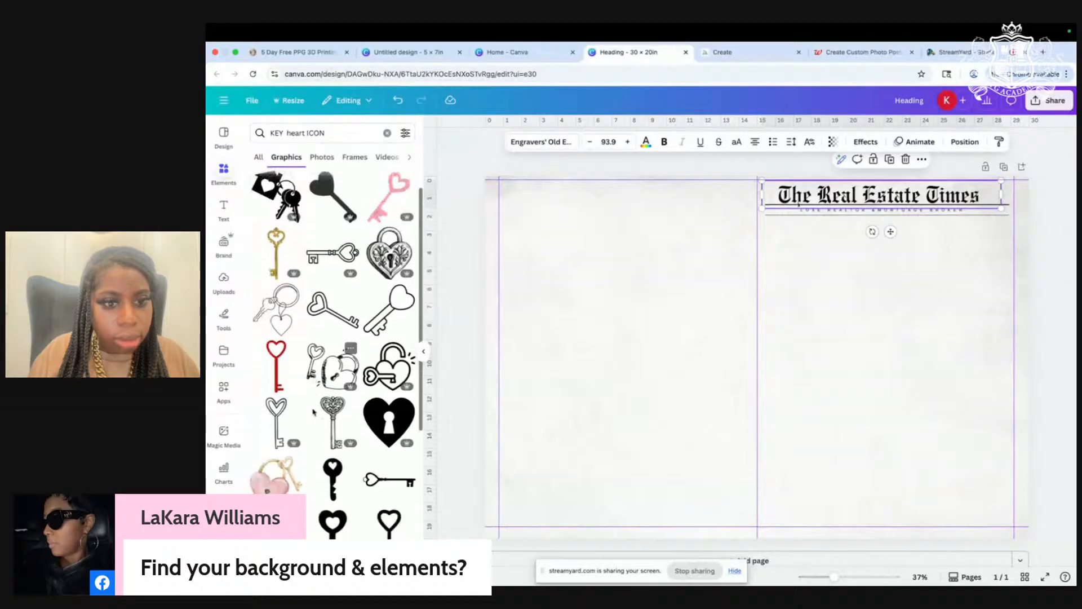
scroll(313, 412, "down", 5)
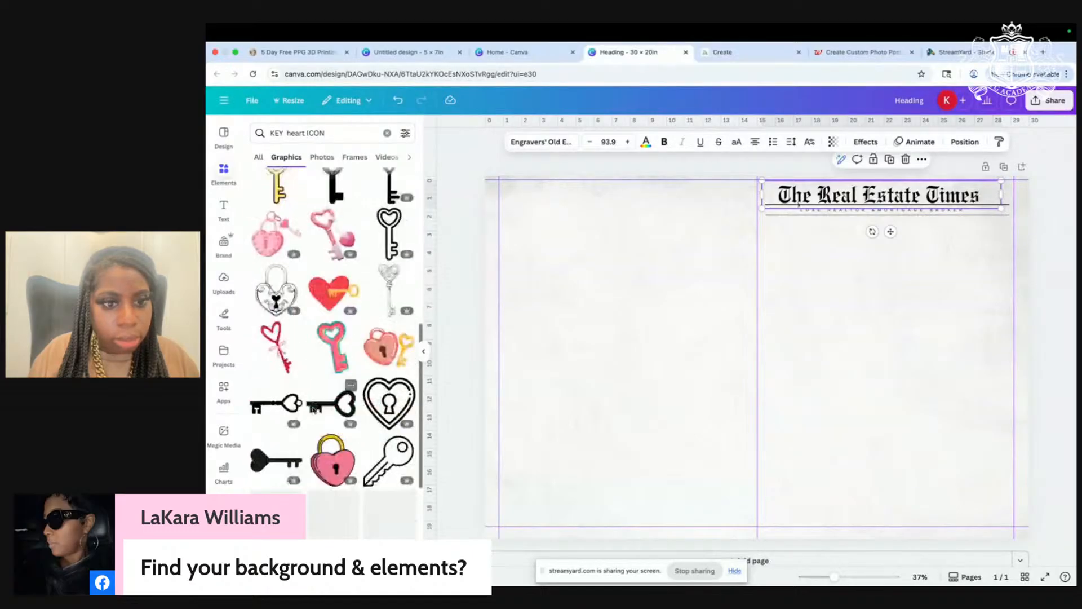
left_click(273, 406)
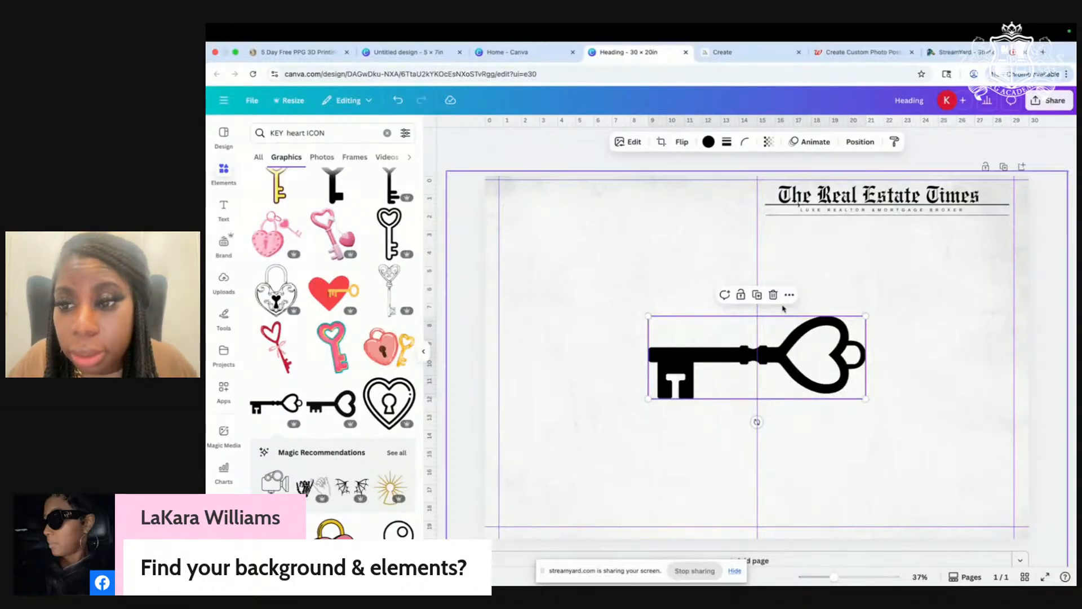
left_click_drag(866, 399, 999, 194)
Step: Size the key graphic to sit beside 'Times' in the masthead
scroll(995, 186, "up", 5)
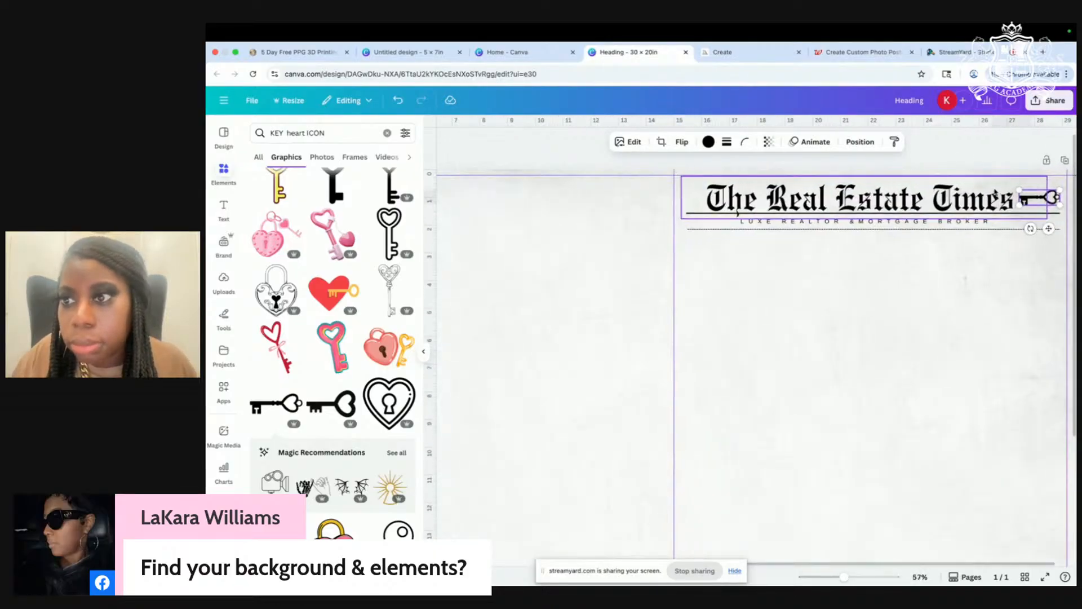
scroll(995, 186, "up", 2)
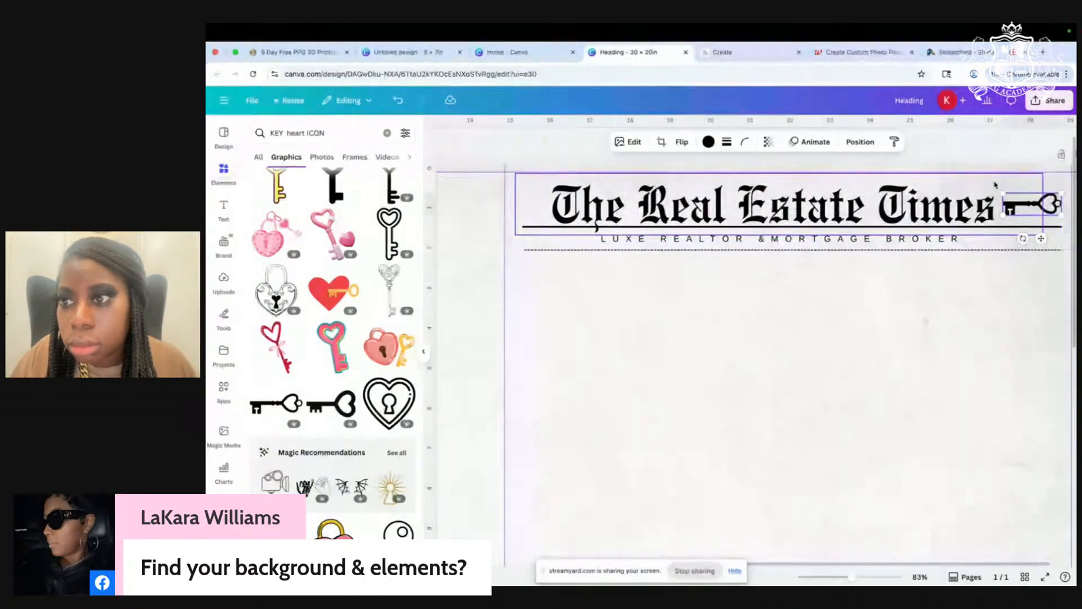
left_click(1000, 212)
left_click(1042, 209)
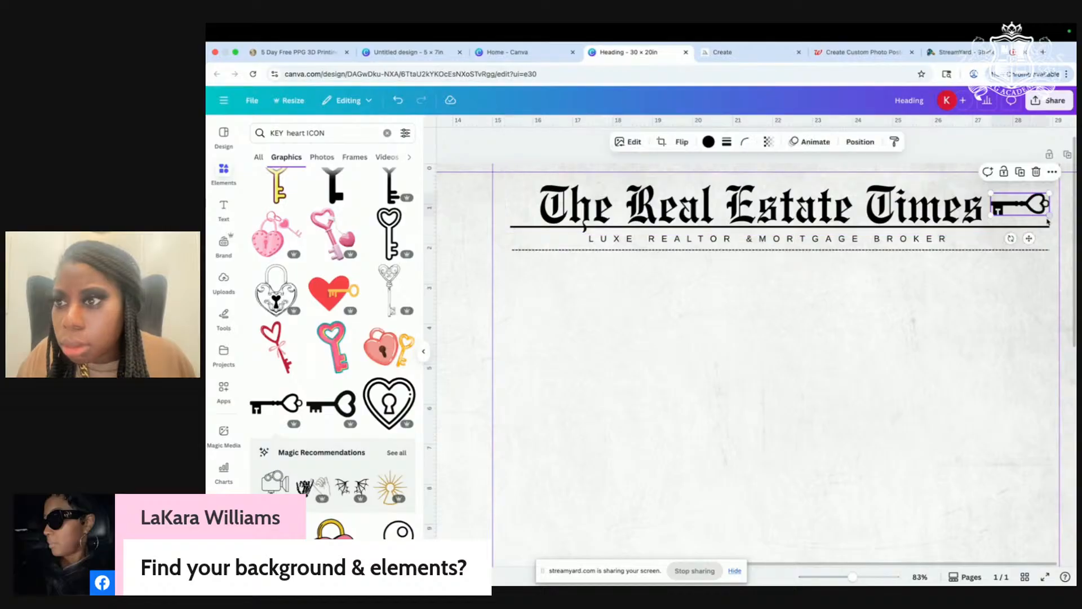
left_click_drag(1050, 217, 1044, 219)
left_click_drag(1046, 219, 602, 344)
Step: Duplicate the key, flip it horizontally, and place the copy left of 'The'
left_click(1021, 172)
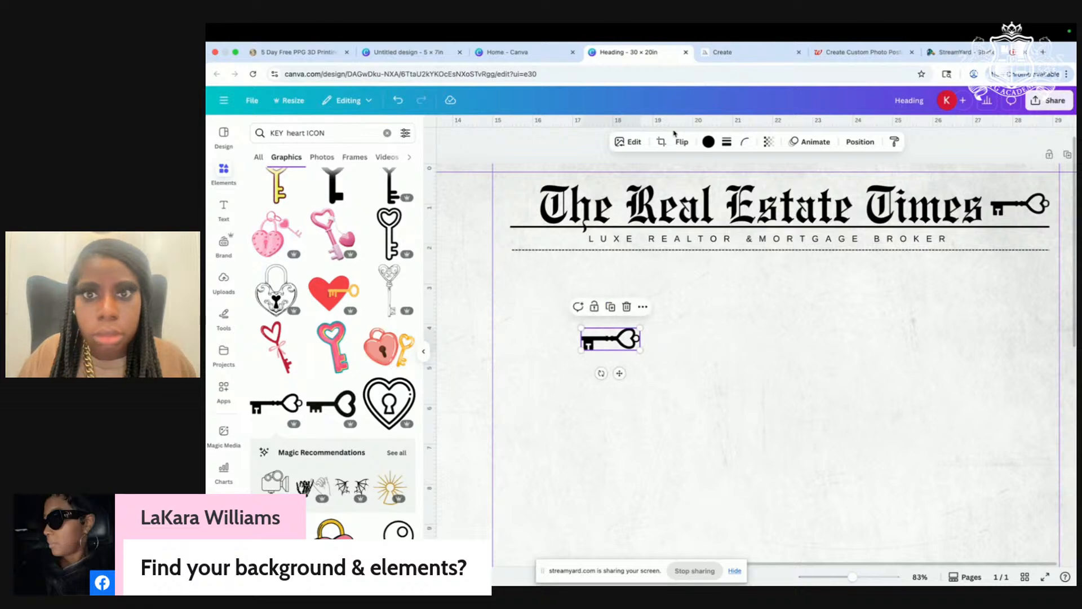
left_click(679, 142)
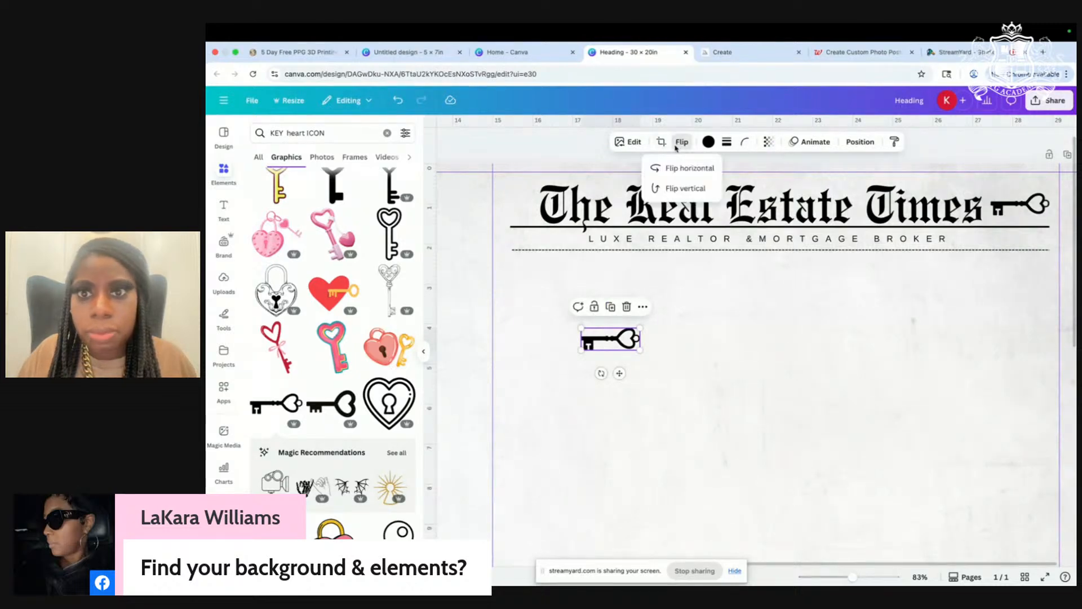
left_click(672, 168)
left_click_drag(604, 339, 503, 202)
Step: Shrink the heading and both keys together as one selection
left_click(1045, 203)
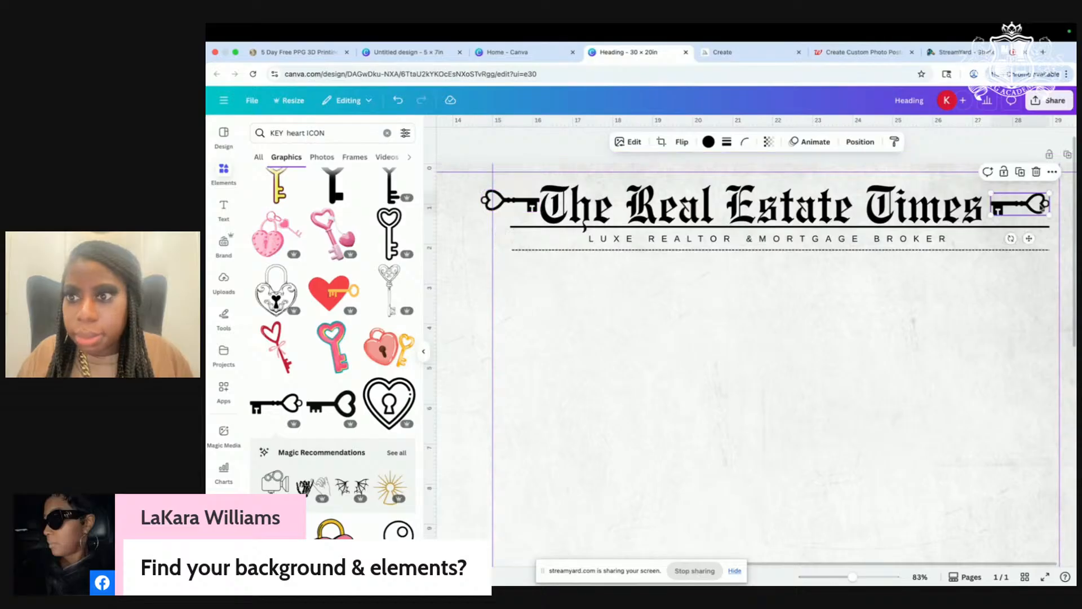
left_click(925, 215, "shift")
left_click(486, 203, "shift")
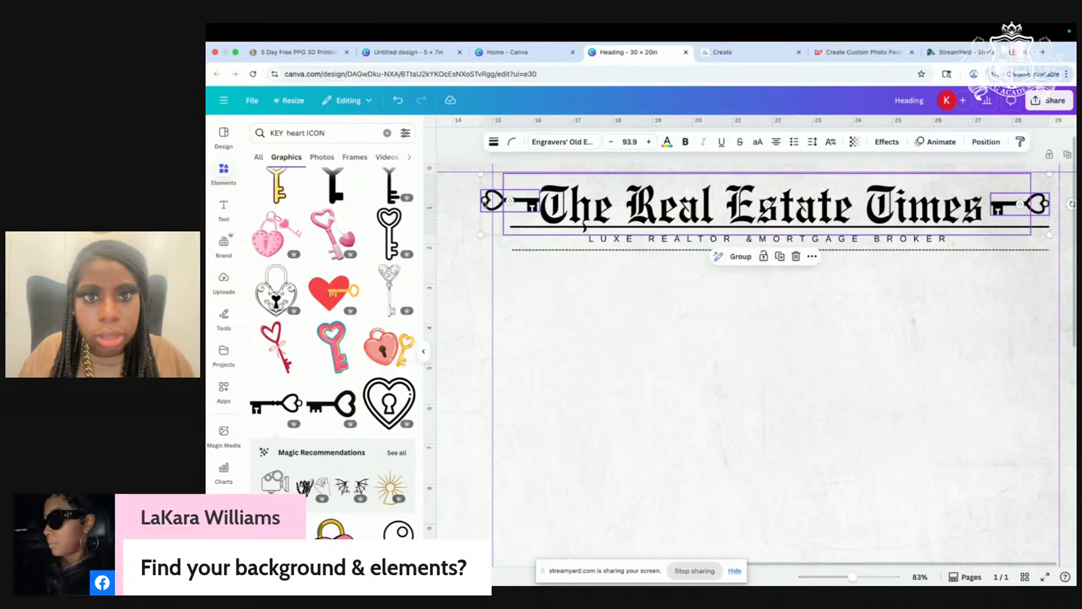
left_click_drag(480, 237, 503, 234)
double_click(694, 338)
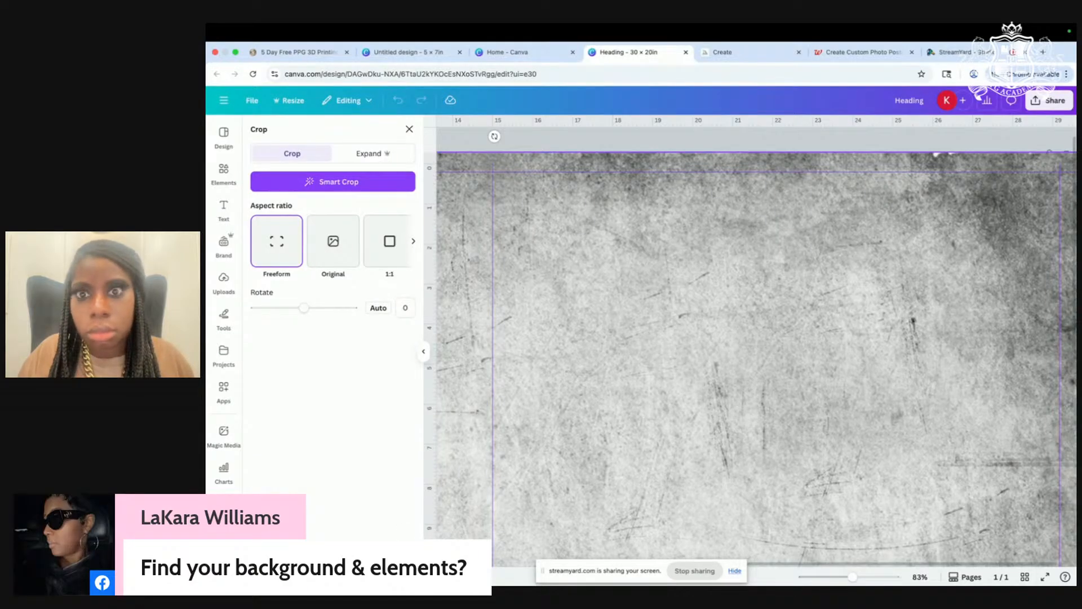
Step: Lock the grunge paper background image in place
key("Escape")
scroll(689, 470, "down", 4)
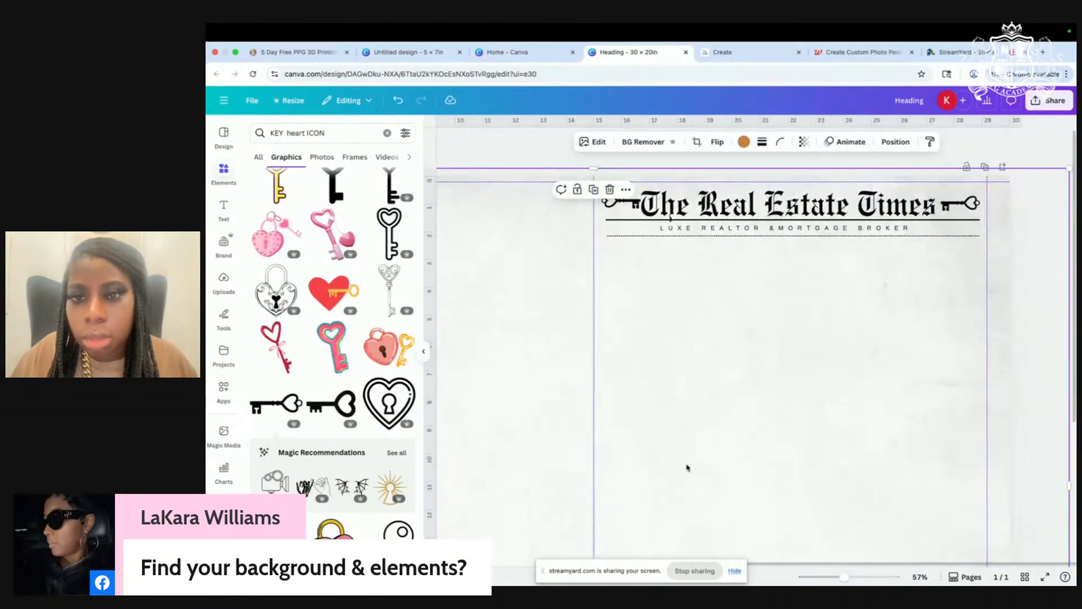
scroll(687, 467, "down", 1)
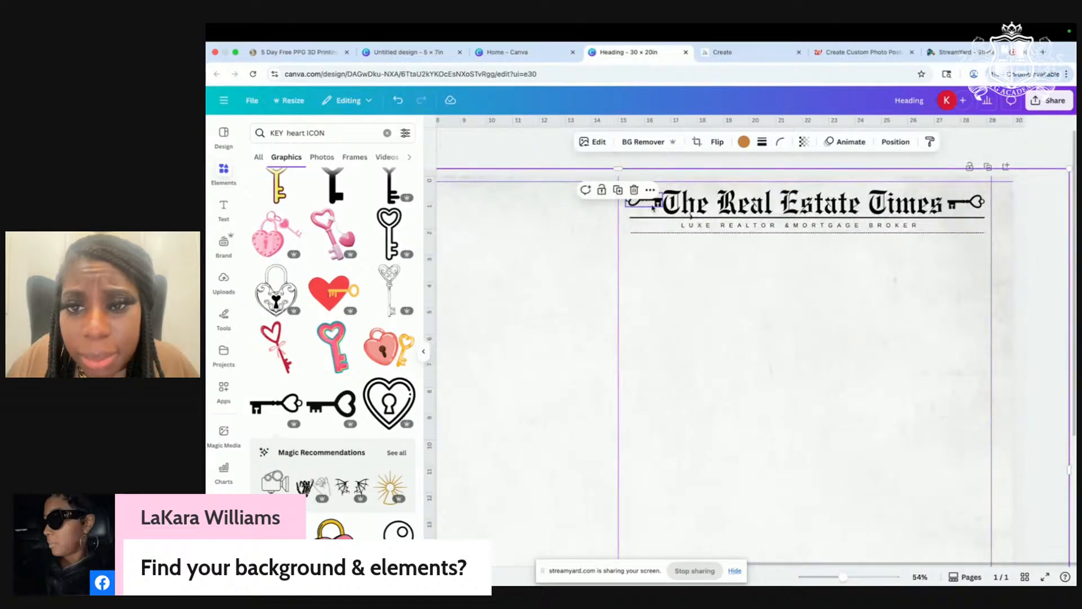
left_click(658, 207)
left_click(729, 272)
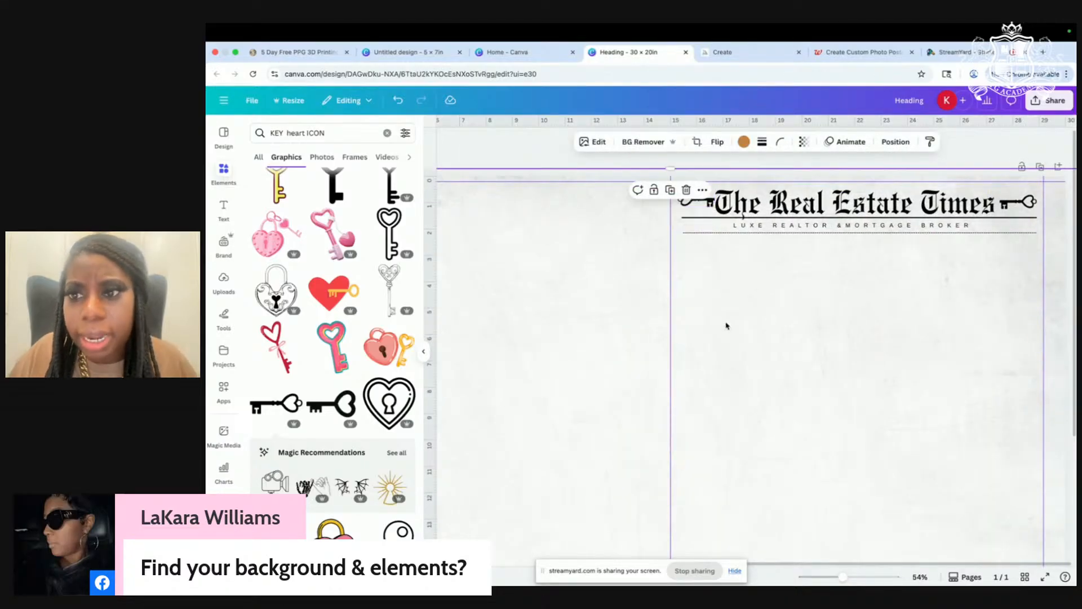
scroll(726, 322, "down", 3)
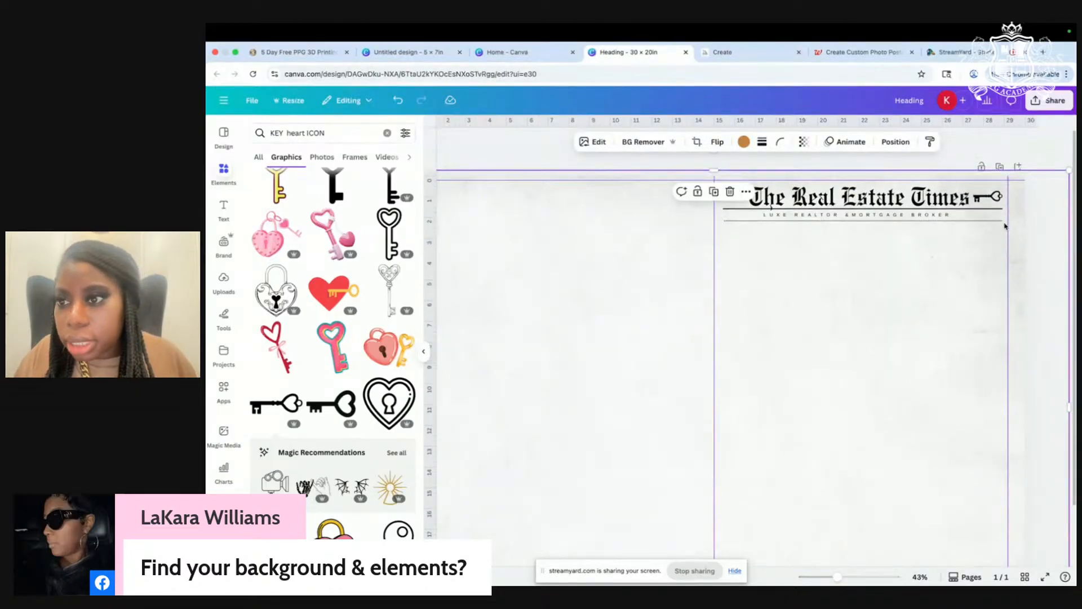
scroll(958, 233, "left", 2)
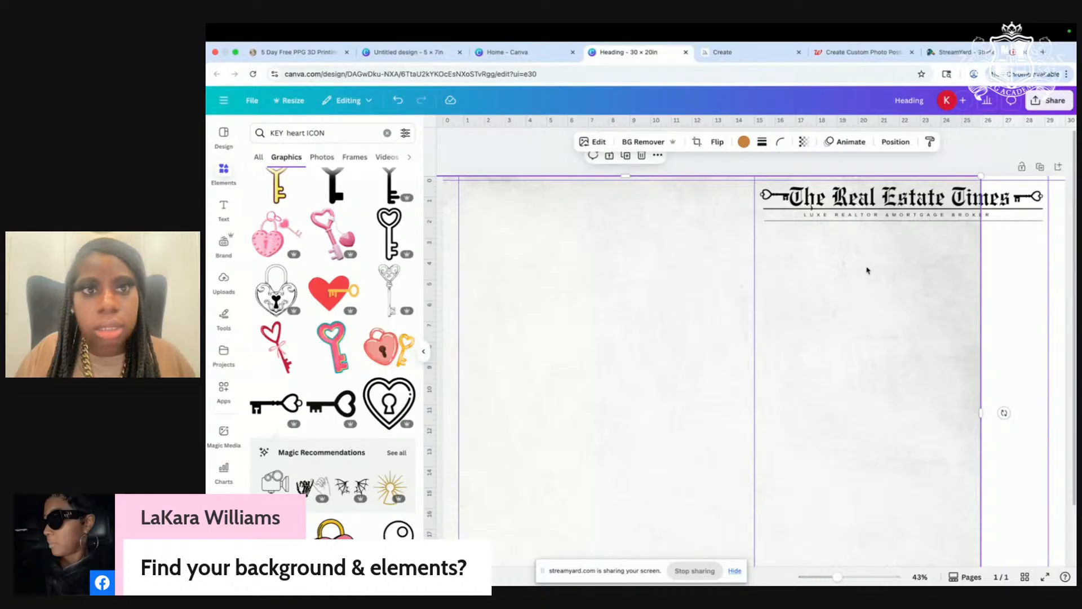
left_click(398, 99)
right_click(607, 297)
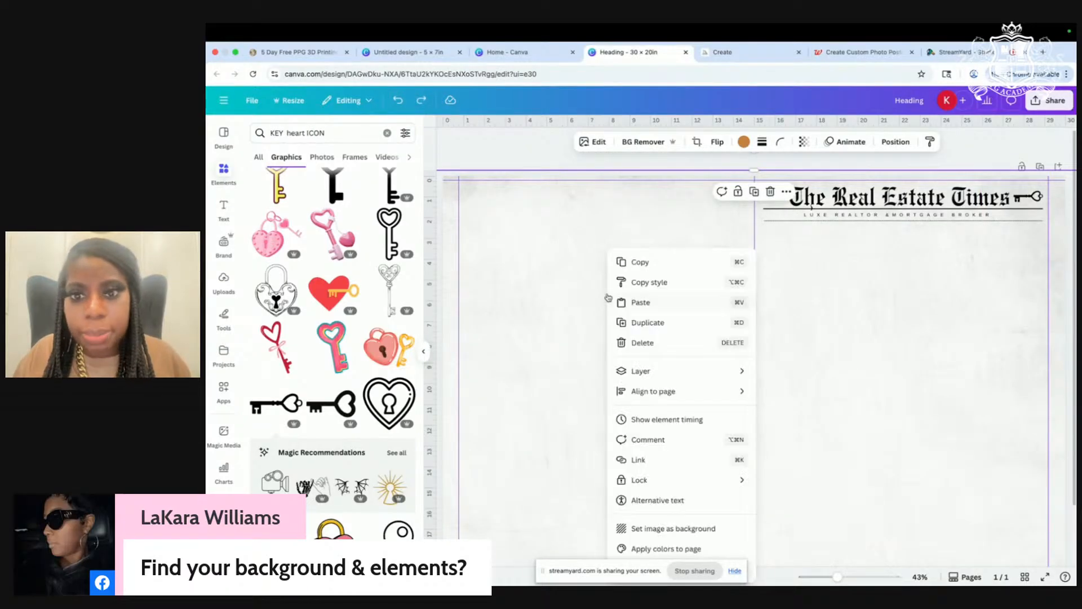
mouse_move(654, 480)
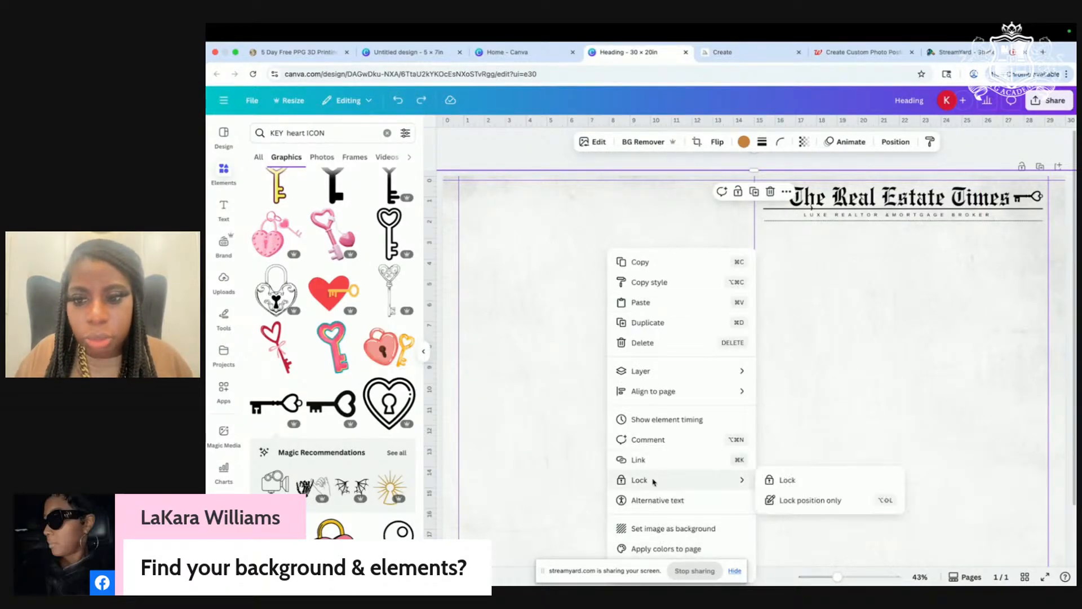
left_click(787, 480)
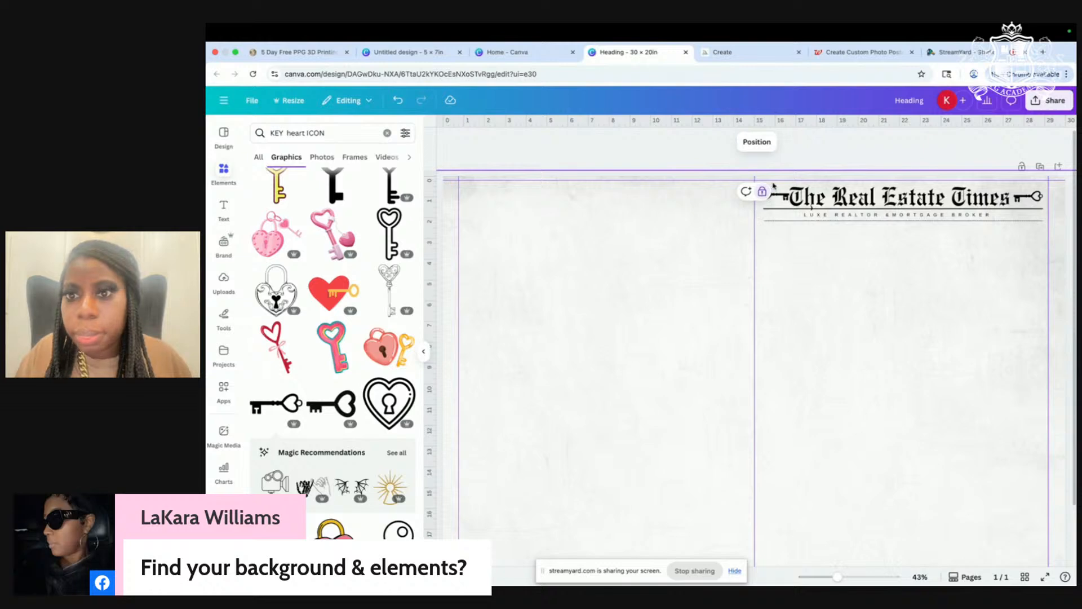
Step: Duplicate the keyed masthead with tagline and rules and centre the copy on the left panel
left_click_drag(1001, 255, 751, 178)
right_click(905, 201)
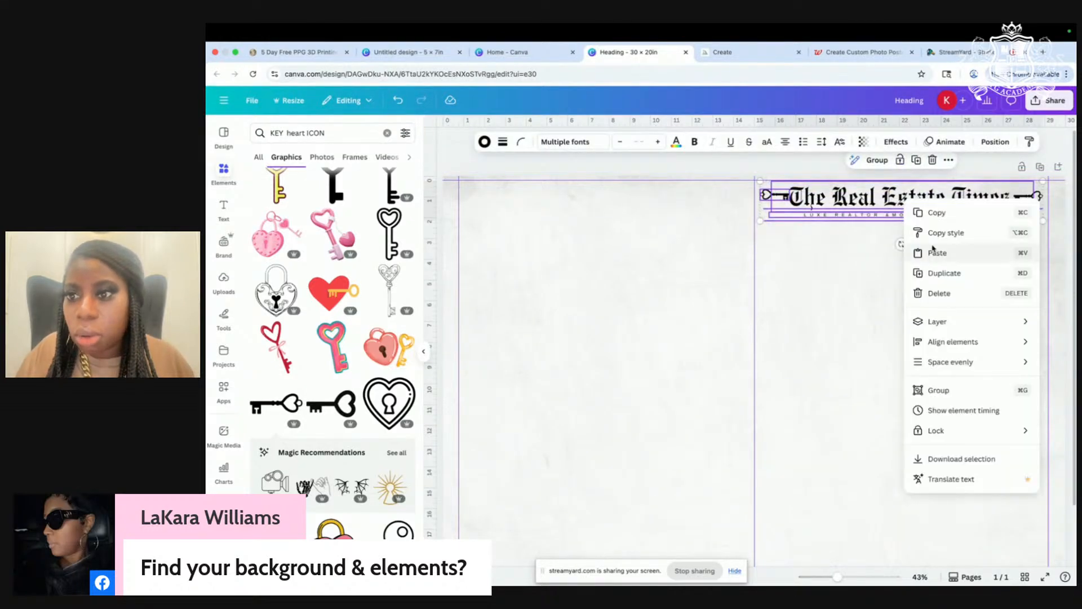
left_click(939, 277)
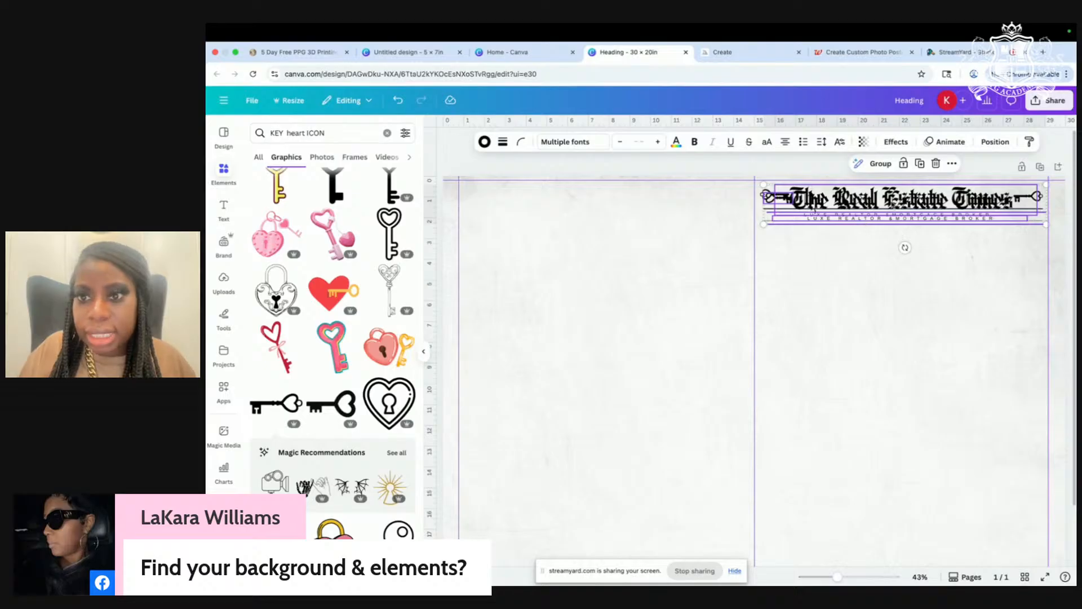
left_click_drag(890, 200, 647, 195)
left_click_drag(572, 203, 518, 207)
left_click(834, 284)
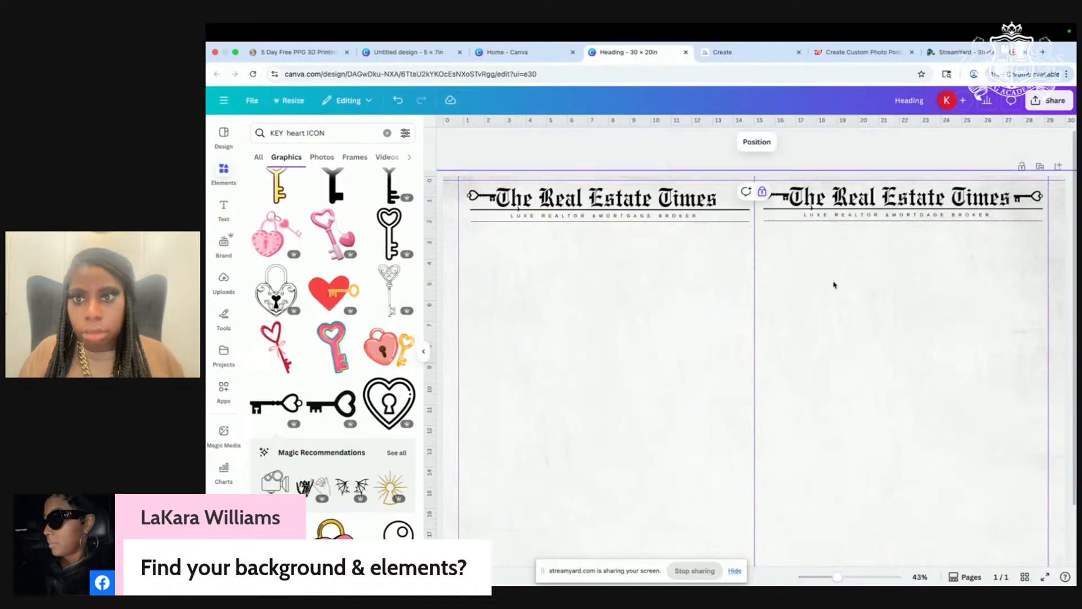
Step: Drag the left and right vertical guides off the page
scroll(815, 293, "down", 3)
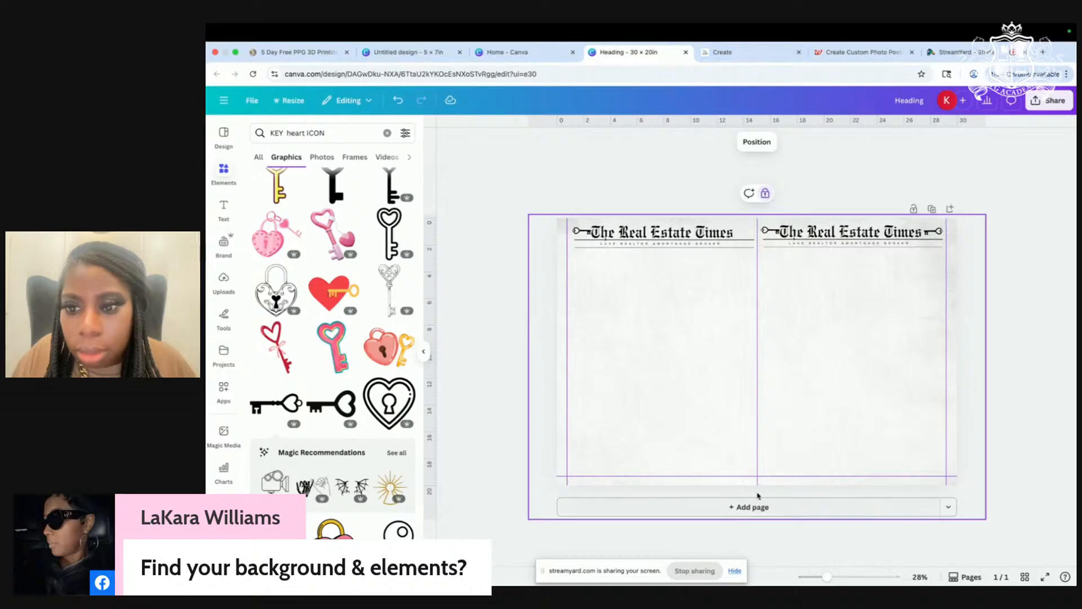
left_click(1039, 352)
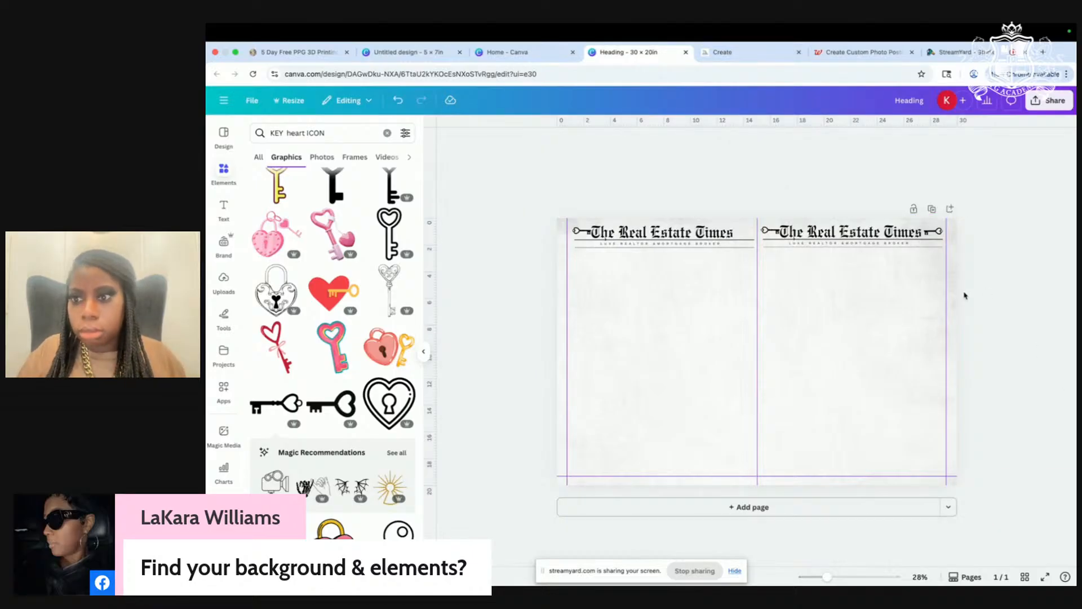
scroll(947, 303, "up", 3)
left_click_drag(1007, 259, 1049, 259)
left_click_drag(506, 258, 395, 243)
left_click(953, 336)
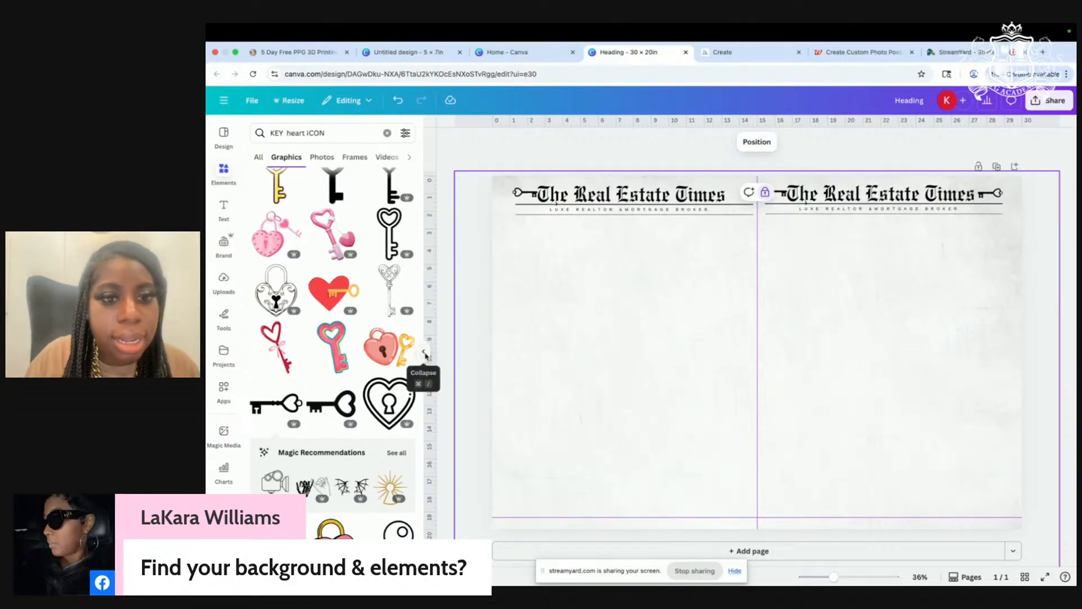
Step: Add a new text box set in the Anton font
left_click(424, 351)
left_click(222, 211)
left_click(333, 165)
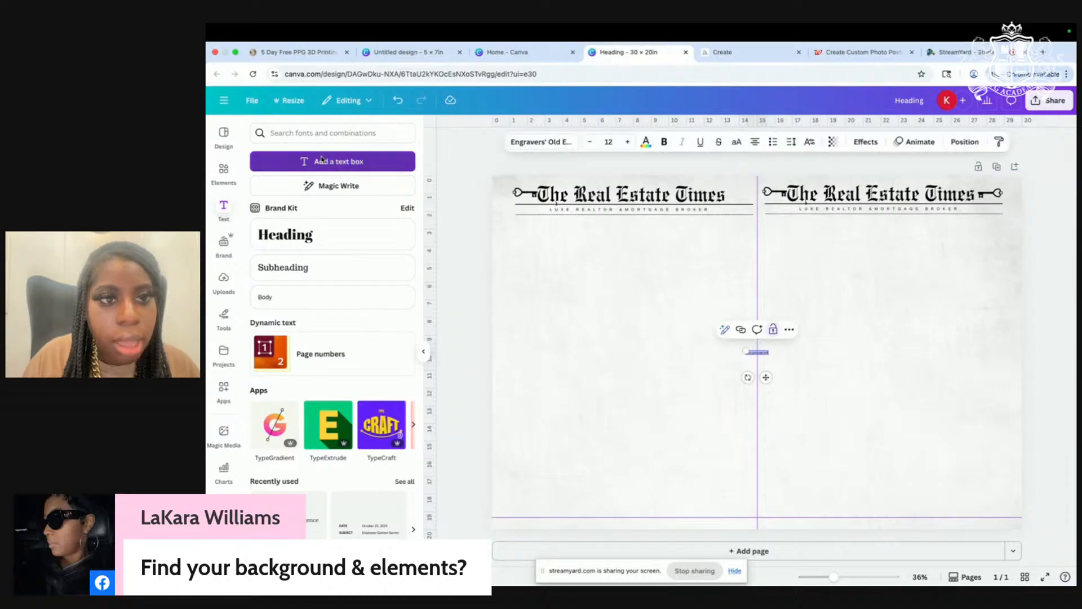
left_click(542, 141)
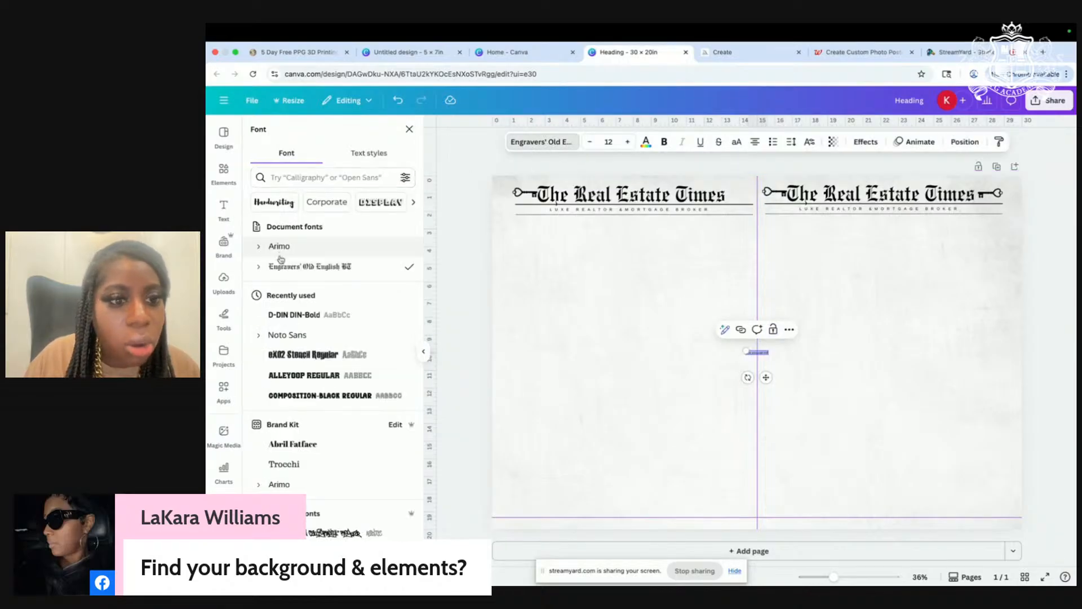
left_click(288, 178)
type("anto")
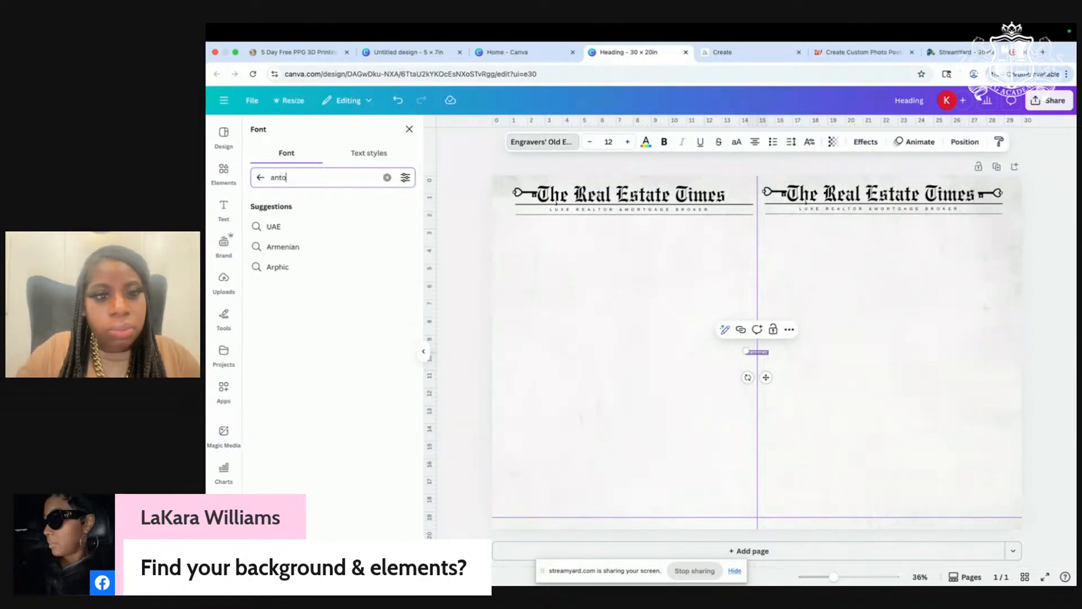
key("Return")
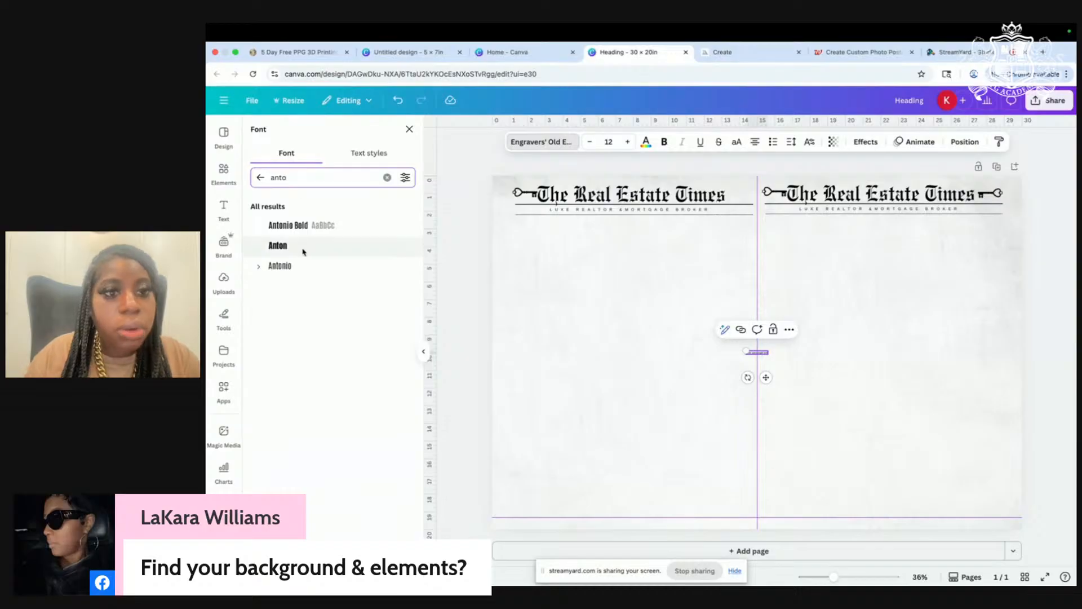
left_click(276, 248)
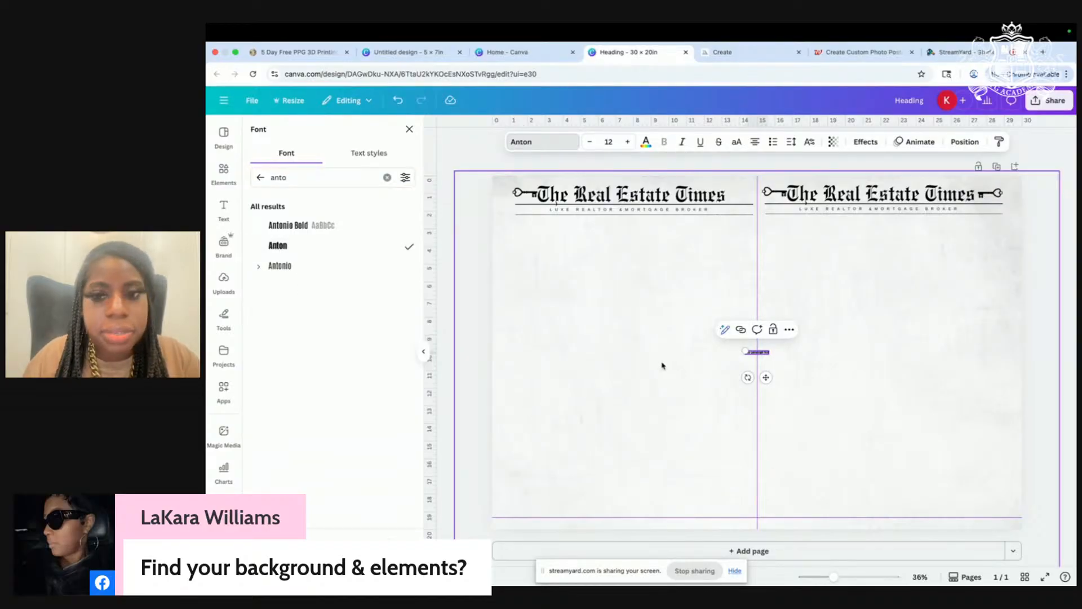
Step: Enlarge the text to size 132 and type 'SOLD, CLOSED & FUNDED'
left_click_drag(744, 352, 588, 327)
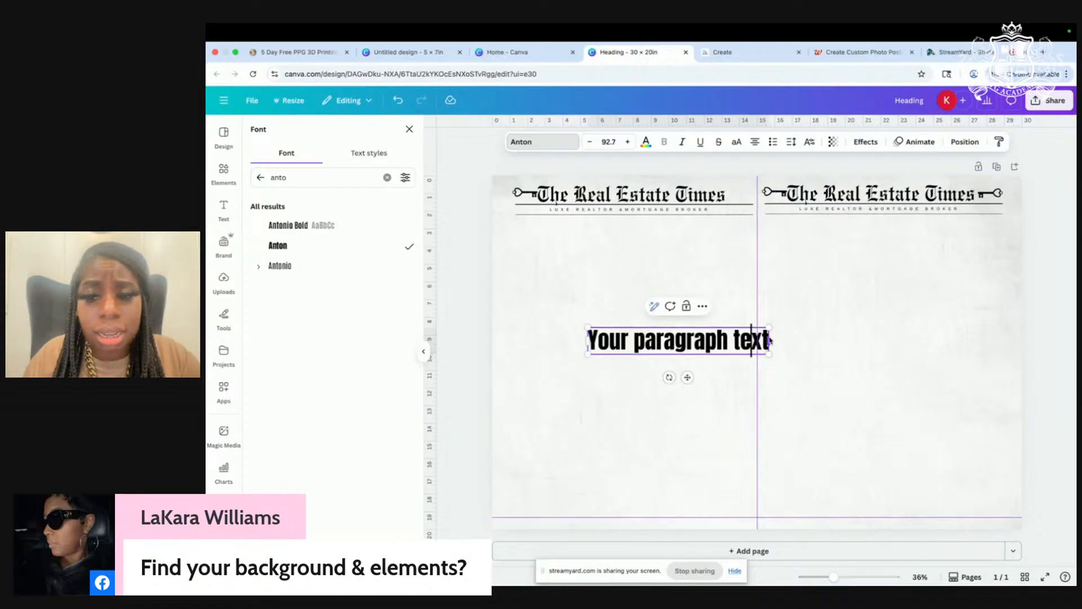
left_click_drag(770, 352, 846, 367)
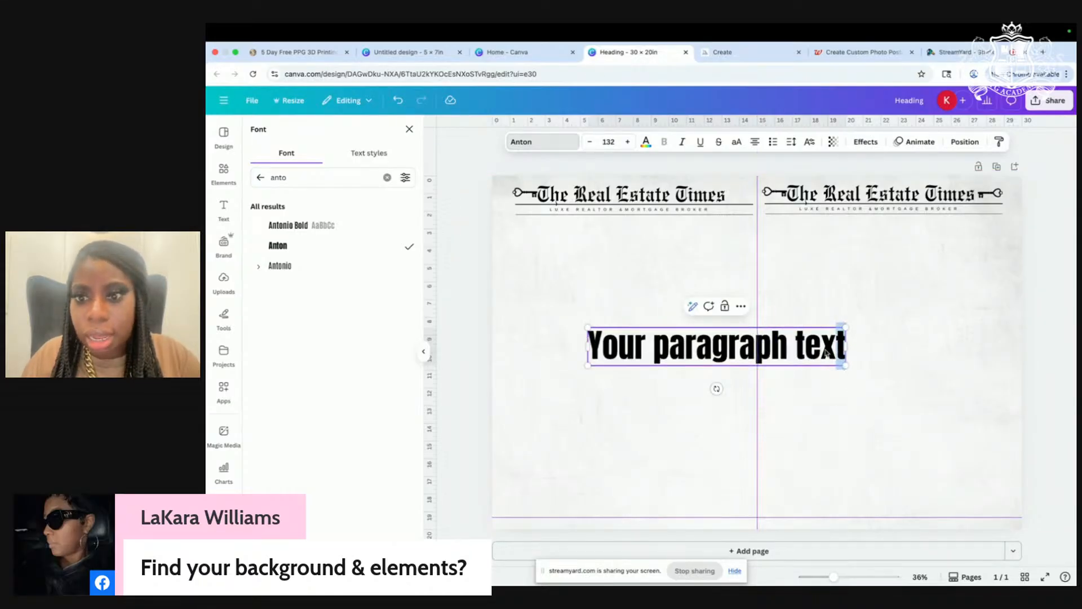
key("BackSpace")
key("BackSpace")
key("BackSpace")
key("BackSpace")
key("BackSpace")
key("BackSpace")
key("BackSpace")
key("BackSpace")
key("BackSpace")
key("BackSpace")
key("BackSpace")
key("BackSpace")
key("BackSpace")
key("BackSpace")
key("BackSpace")
key("BackSpace")
key("BackSpace")
key("BackSpace")
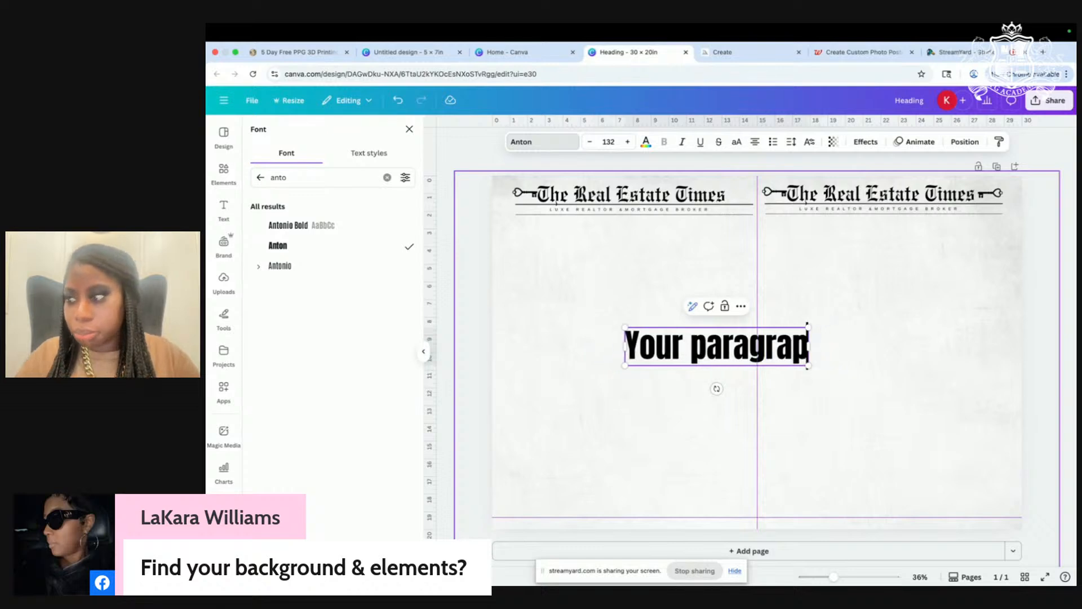
key("BackSpace")
type("SOLD")
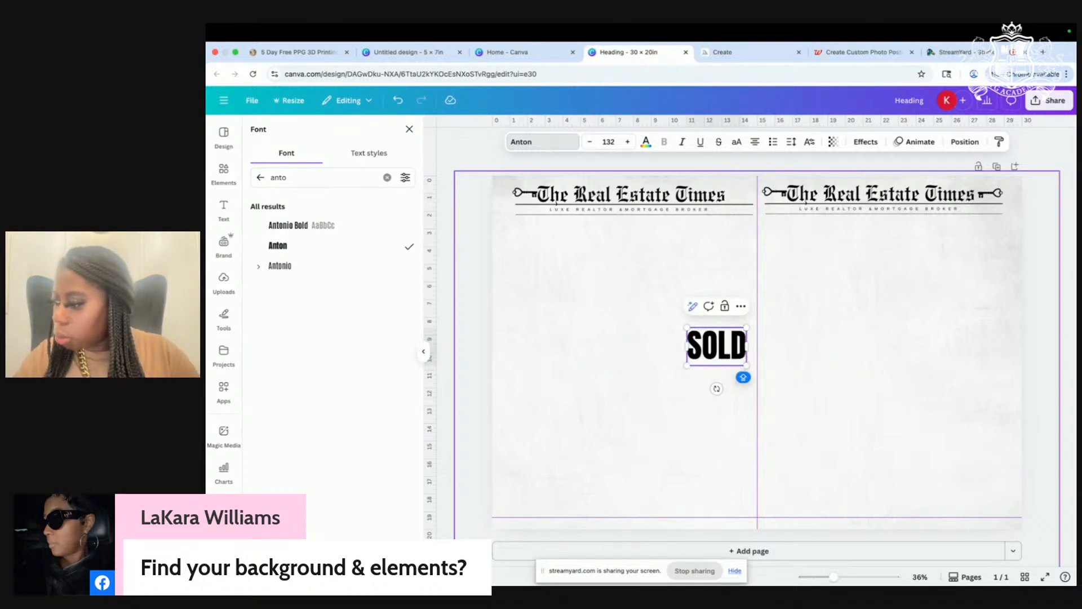
type(", CLOSED")
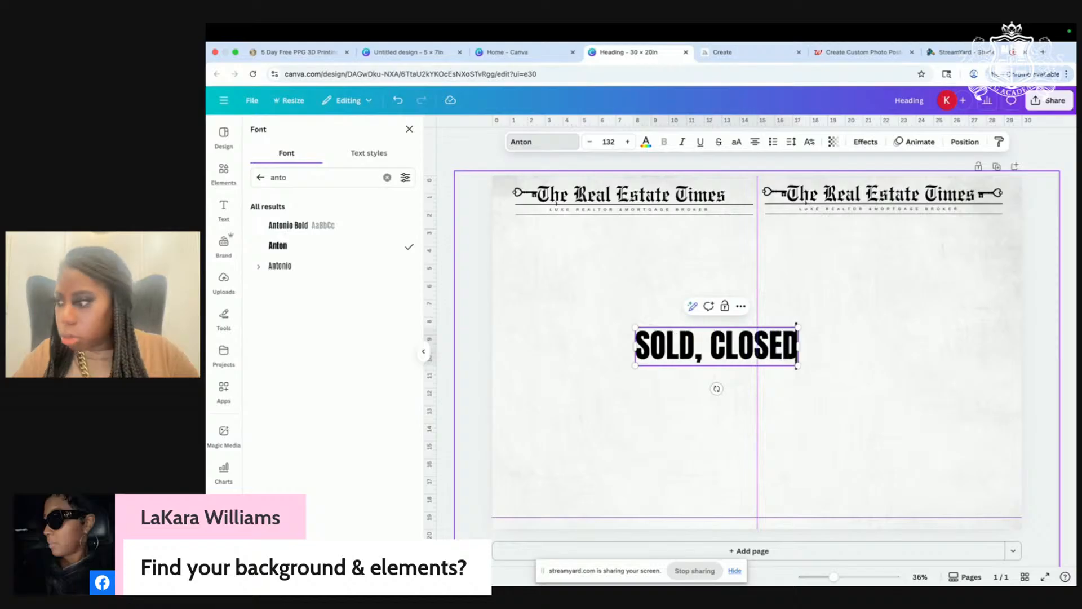
type(" & FUNDED")
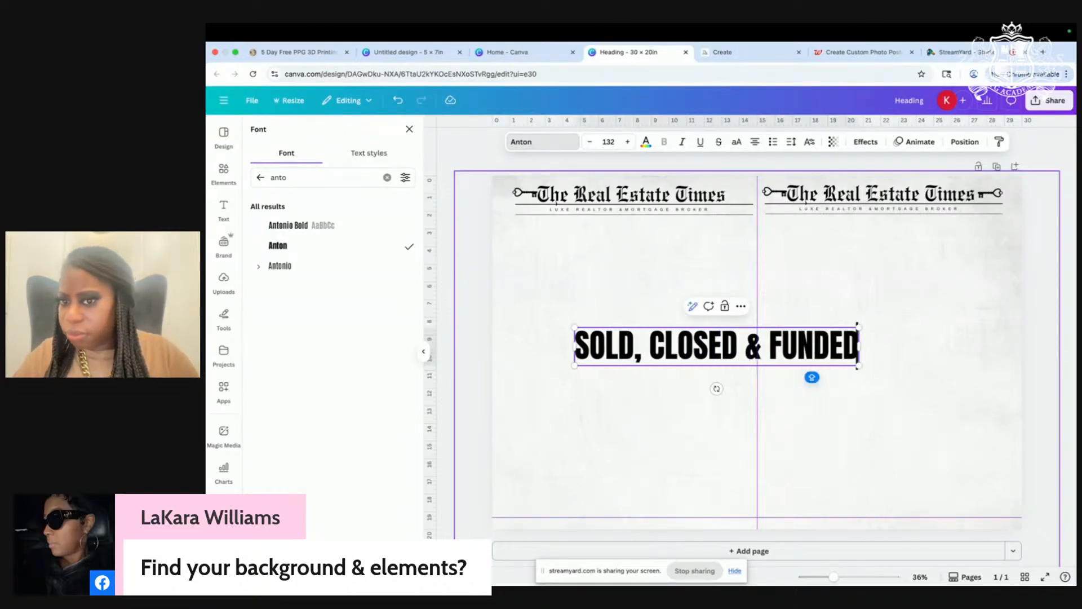
left_click(695, 438)
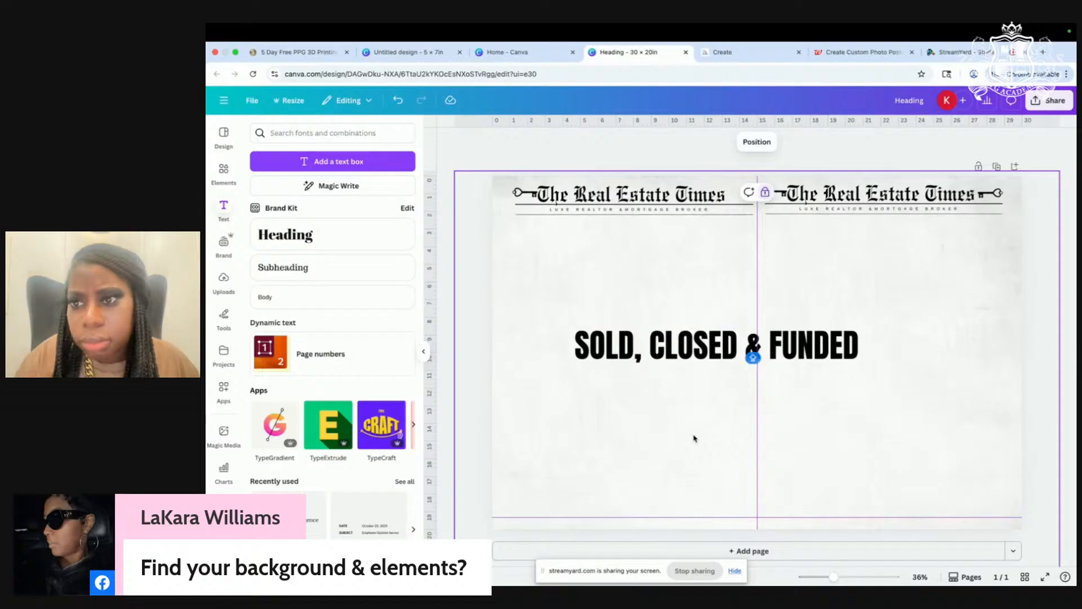
Step: Move the headline onto the right panel and shrink it to fit the page
scroll(695, 439, "up", 5)
scroll(690, 438, "down", 5)
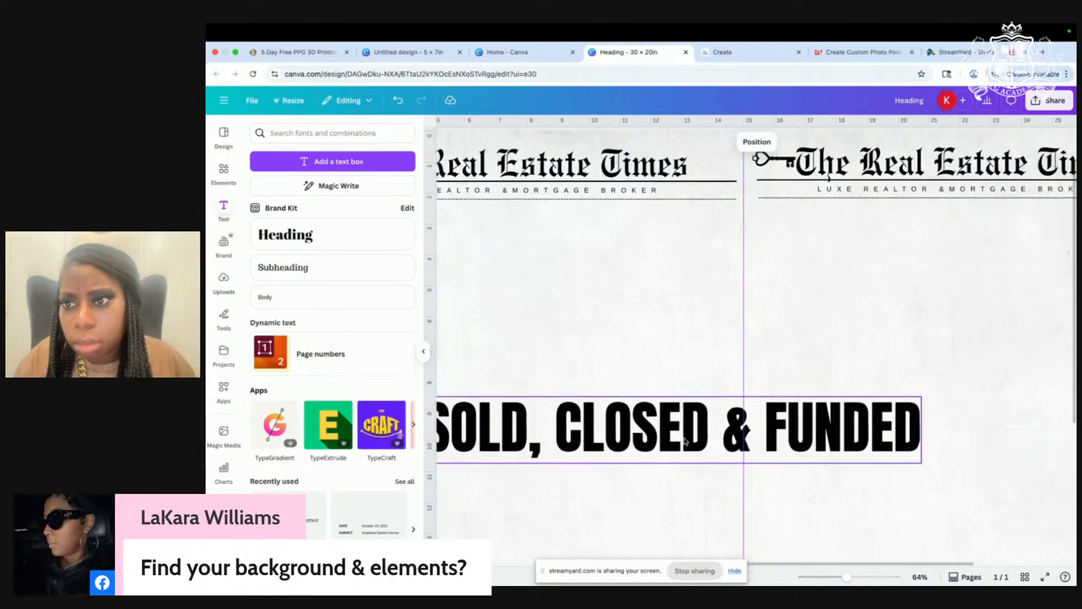
left_click_drag(670, 359, 871, 285)
left_click_drag(778, 297, 861, 285)
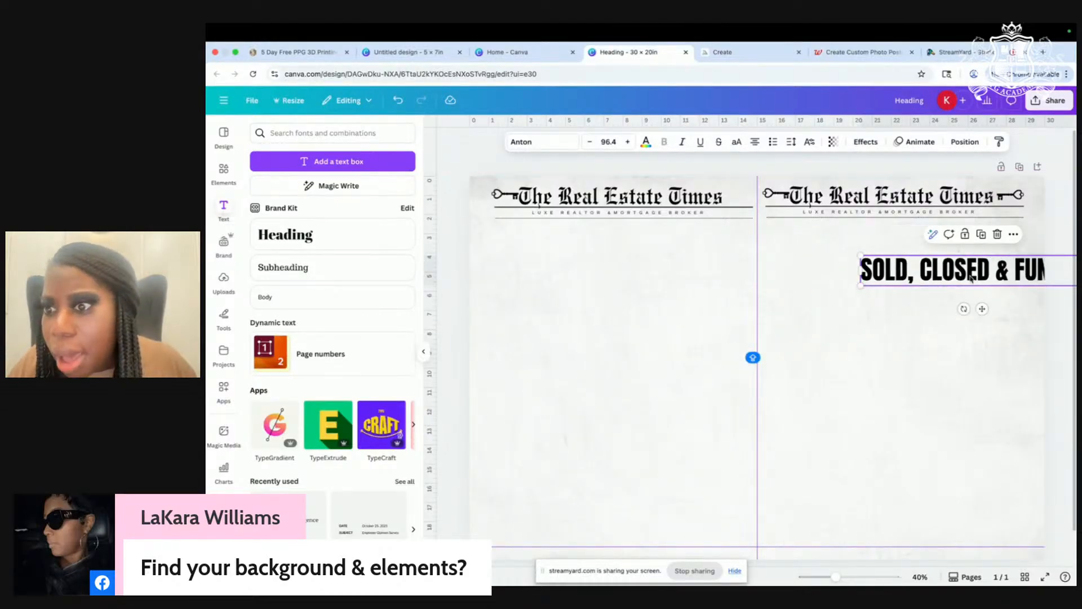
left_click_drag(973, 279, 860, 279)
Step: Delete '& FUNDED' so the box reads 'SOLD, CLOSED' and centre it on the right panel
left_click(868, 280)
triple_click(869, 280)
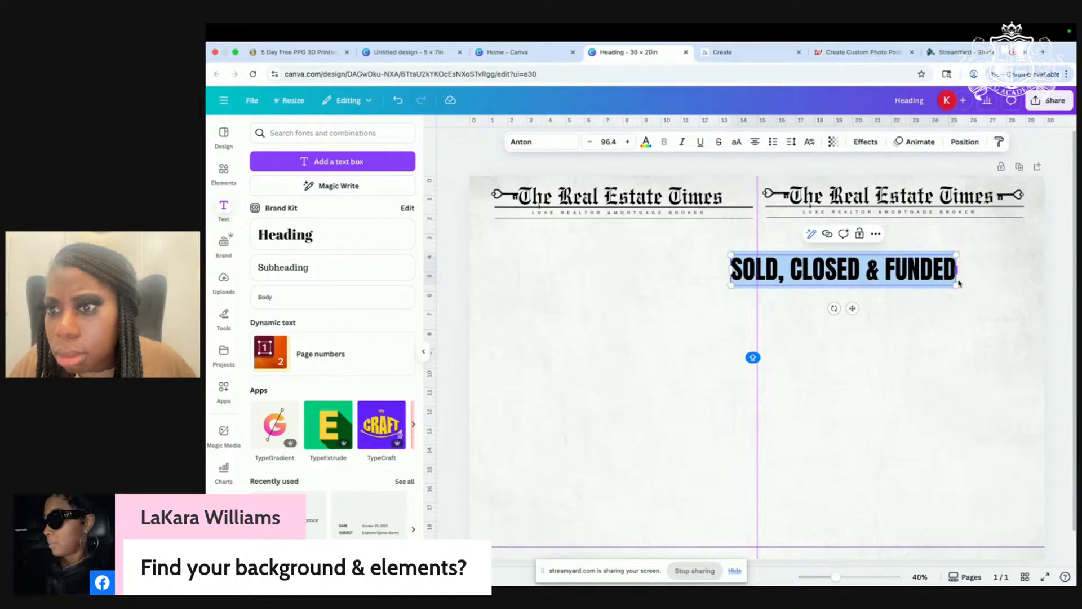
left_click(944, 280)
left_click_drag(871, 270, 962, 272)
type("\\")
key("BackSpace")
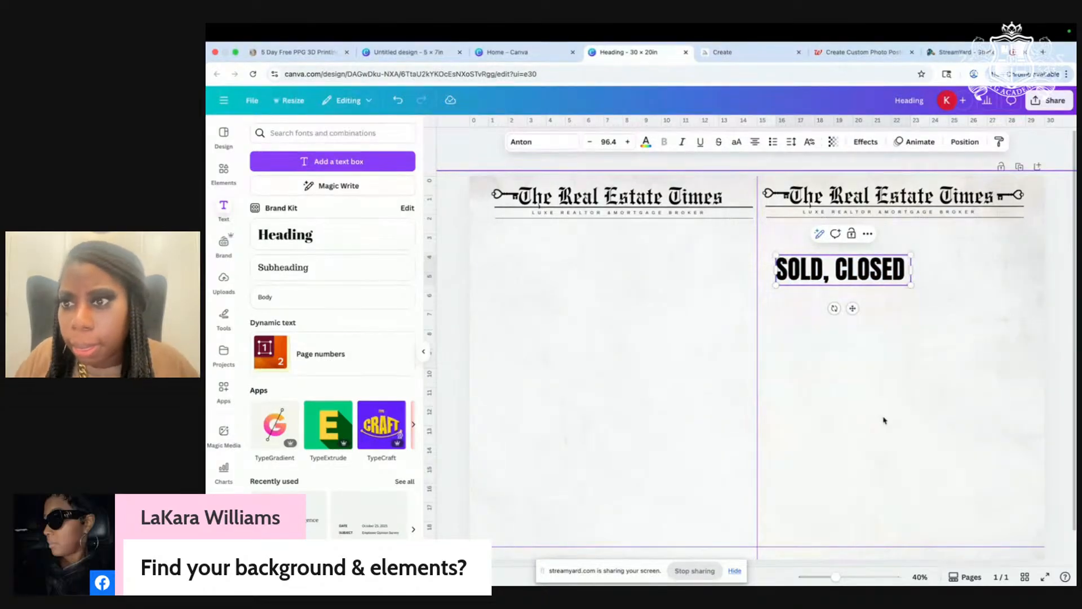
left_click_drag(853, 275, 926, 261)
Step: Duplicate the 'SOLD, CLOSED' box and retype the copy as '& FUNDED'
left_click(909, 215)
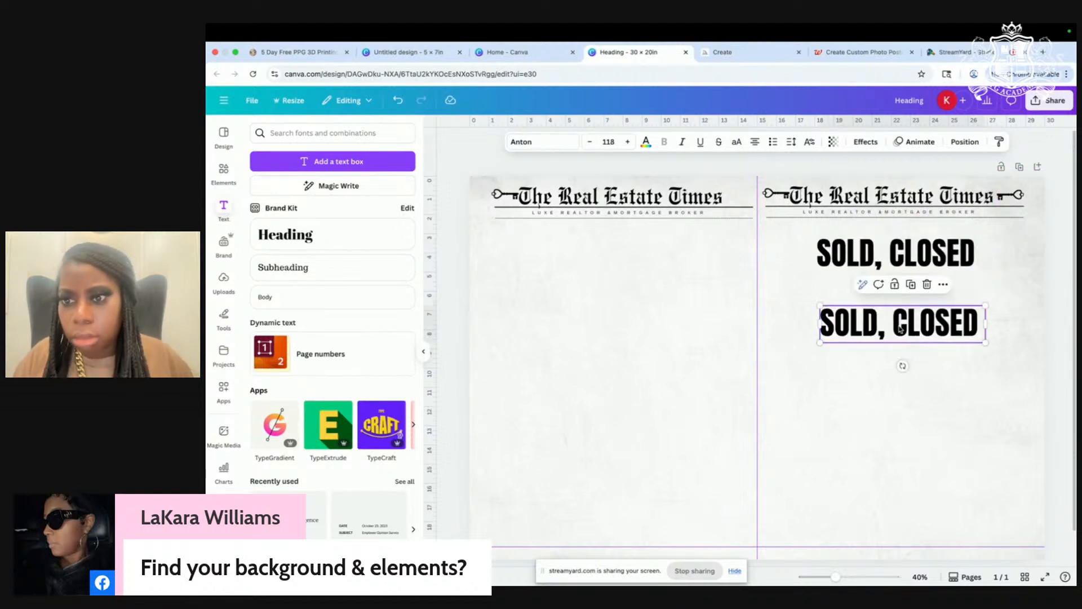
double_click(898, 326)
type("& FUNDED")
left_click(1001, 406)
scroll(996, 403, "up", 5)
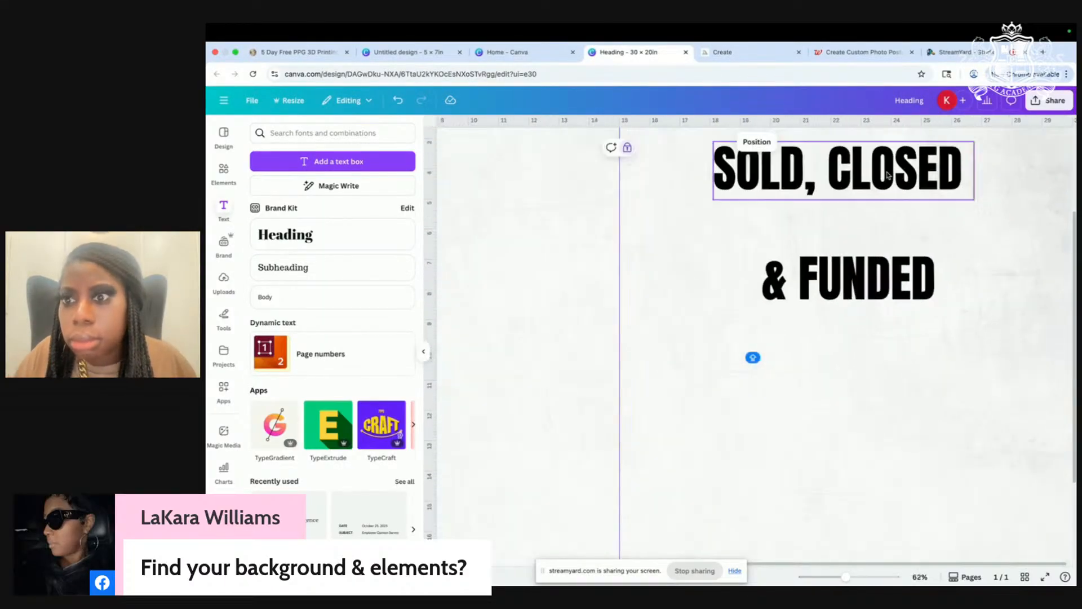
scroll(897, 257, "down", 3)
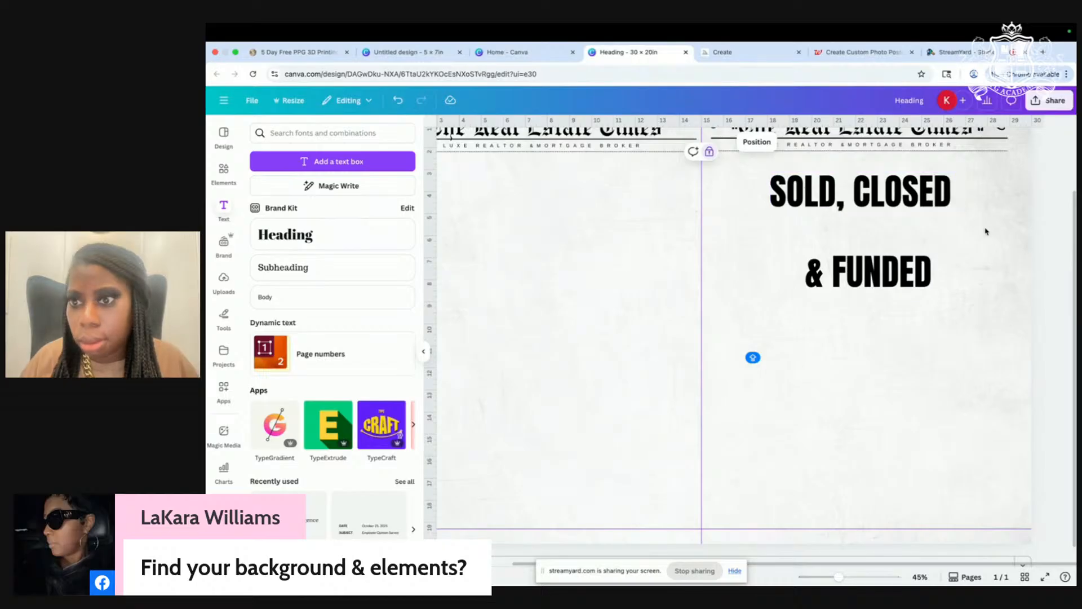
Step: Enlarge the 'SOLD, CLOSED' line and realign it with the guides
left_click(953, 204)
left_click_drag(995, 216, 1040, 228)
left_click(940, 368)
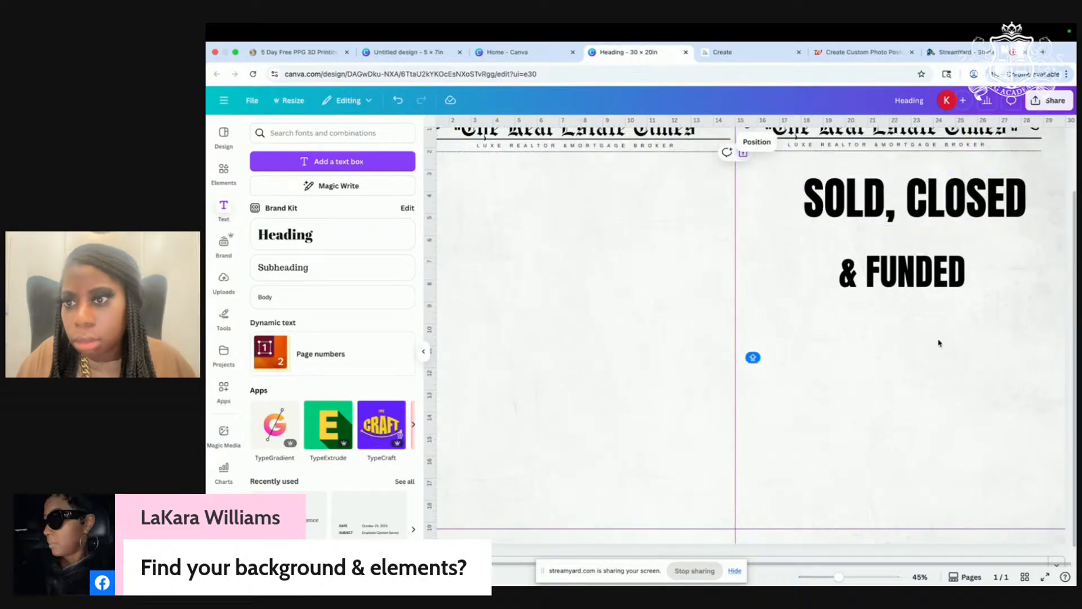
scroll(940, 343, "up", 3)
scroll(940, 342, "up", 2)
left_click_drag(923, 263, 901, 253)
mouse_move(1011, 274)
left_mouse_down()
mouse_move(1025, 281)
mouse_move(1000, 267)
mouse_move(1025, 278)
left_mouse_up()
Step: Move '& FUNDED' up under 'SOLD, CLOSED' and enlarge it to match
left_click(891, 337)
left_click_drag(891, 337, 885, 298)
left_click_drag(943, 335, 968, 336)
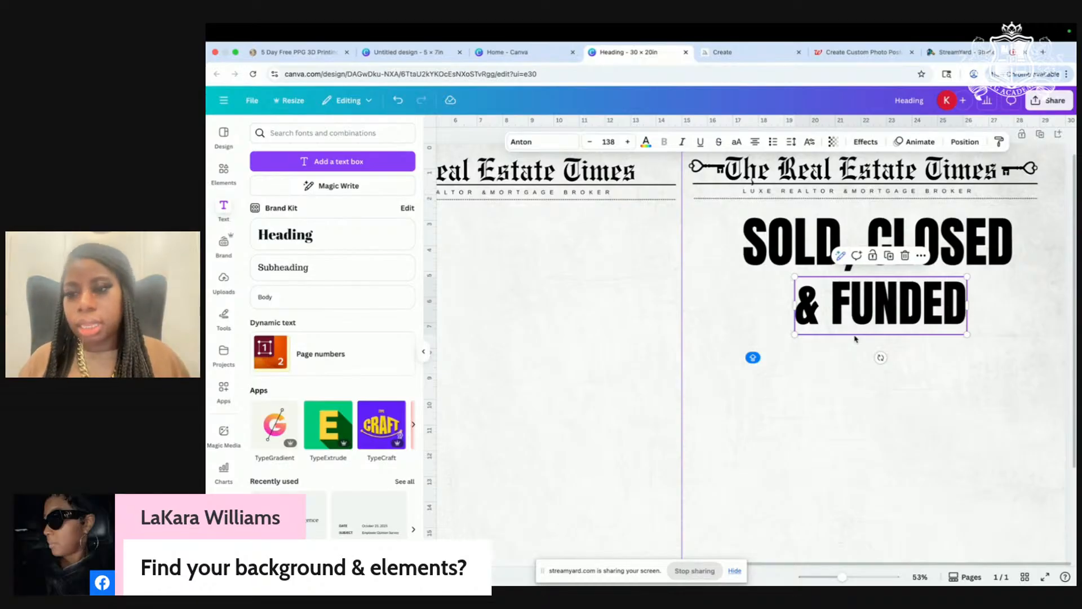
scroll(871, 274, "down", 3)
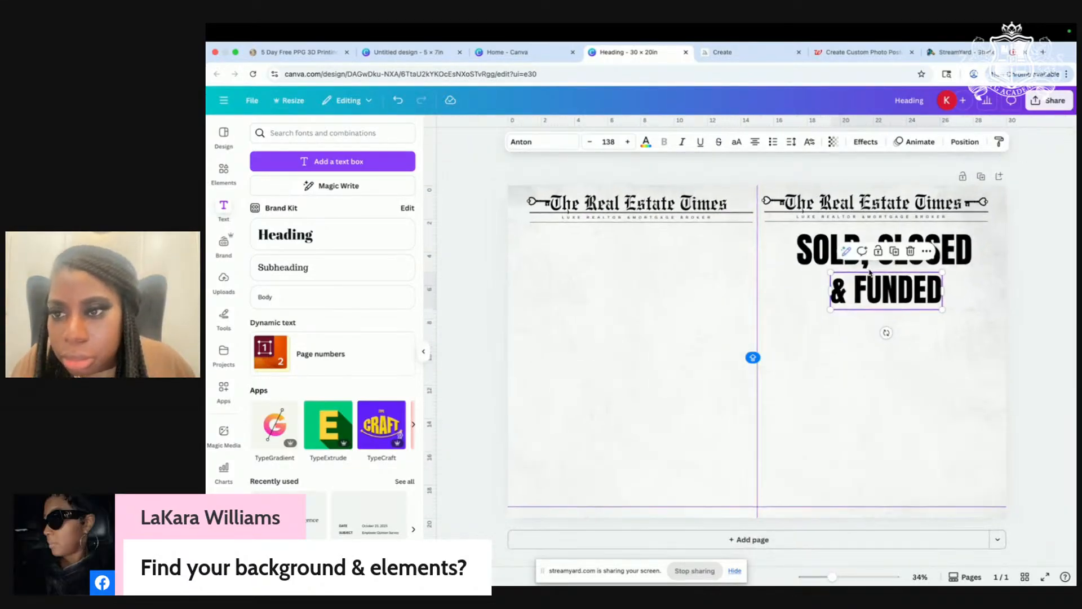
scroll(870, 274, "down", 2)
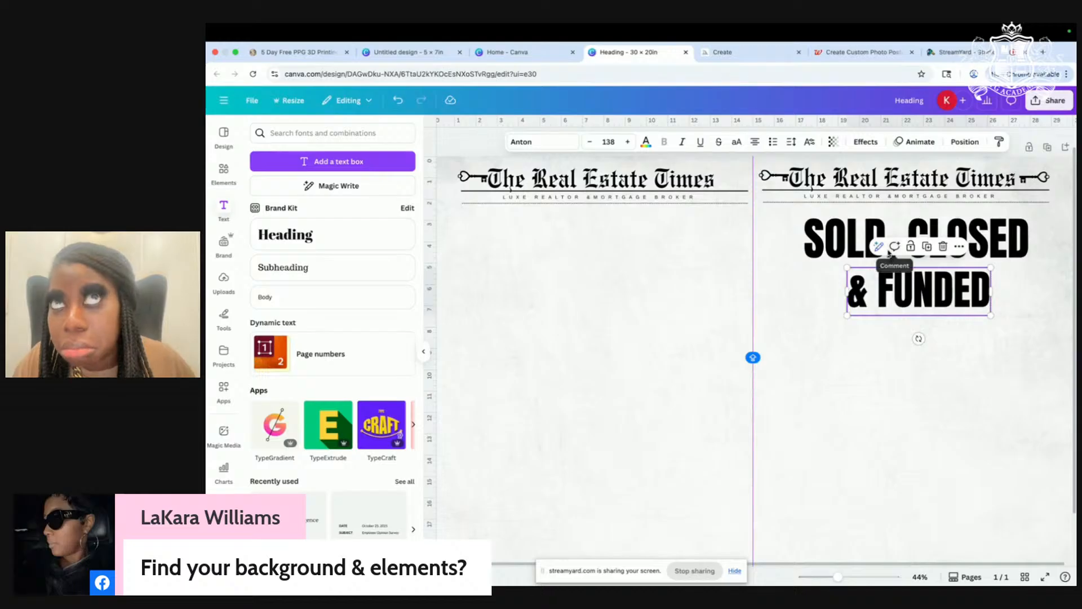
Step: Tighten both lines under the masthead at size 152, recentre '& FUNDED', and duplicate it
left_click_drag(852, 243, 846, 230)
left_click_drag(918, 285, 918, 275)
left_click_drag(997, 306, 1002, 310)
left_click_drag(932, 291, 924, 291)
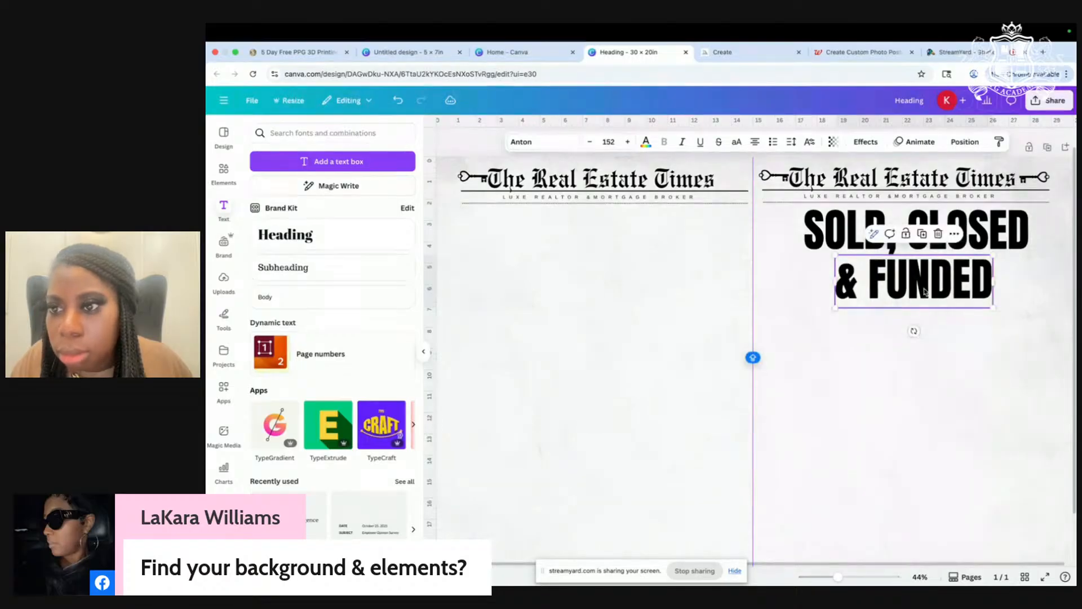
left_click(920, 235)
Step: Retype the '& FUNDED' copy as 'BY' and shrink it to size 76
left_click_drag(916, 279, 916, 412)
double_click(916, 411)
type("BY")
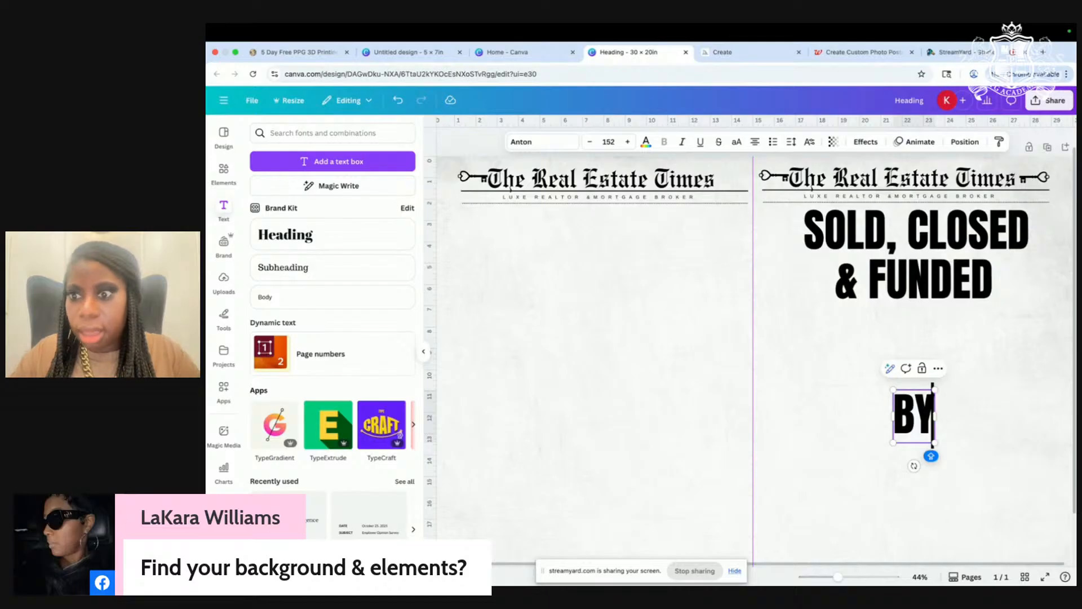
left_click(823, 414)
left_click(924, 428)
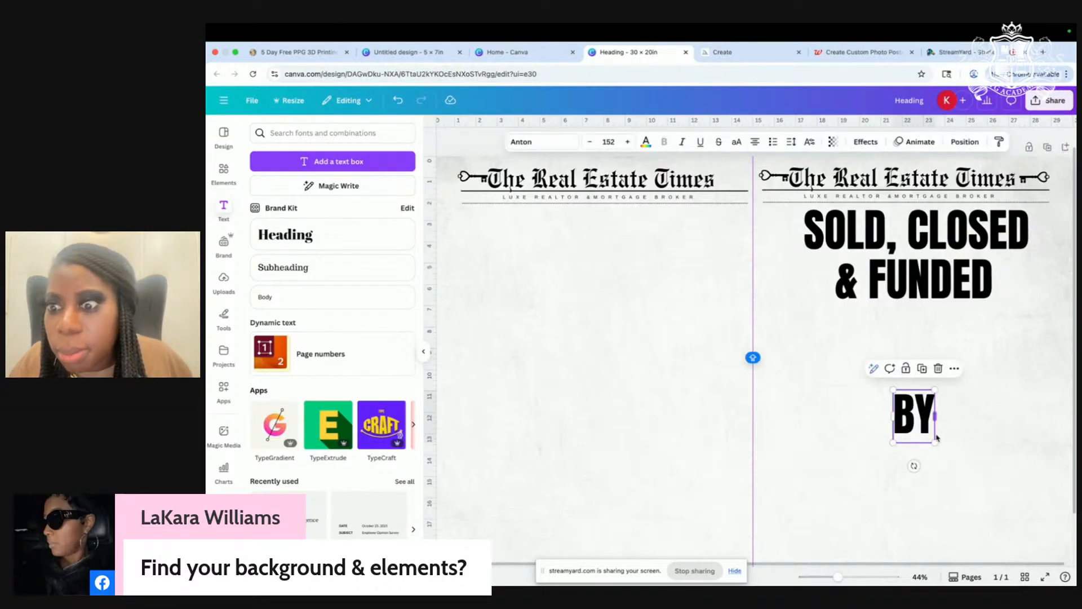
left_click_drag(934, 443, 1029, 293)
left_click(839, 357)
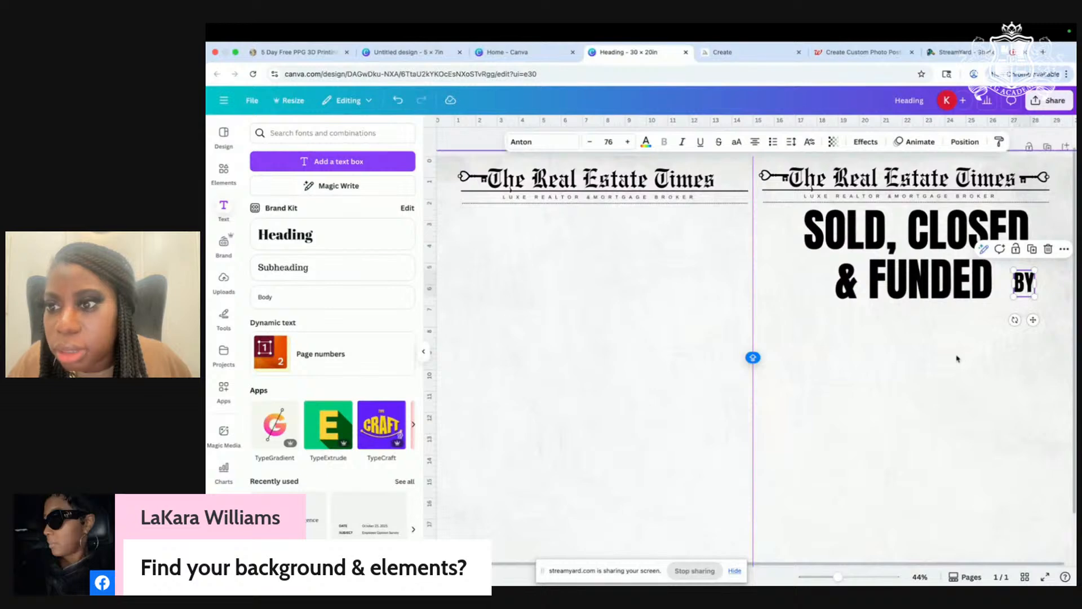
Step: Nudge '& FUNDED' slightly and place 'BY' right beside it
scroll(956, 357, "up", 2)
scroll(956, 357, "up", 3)
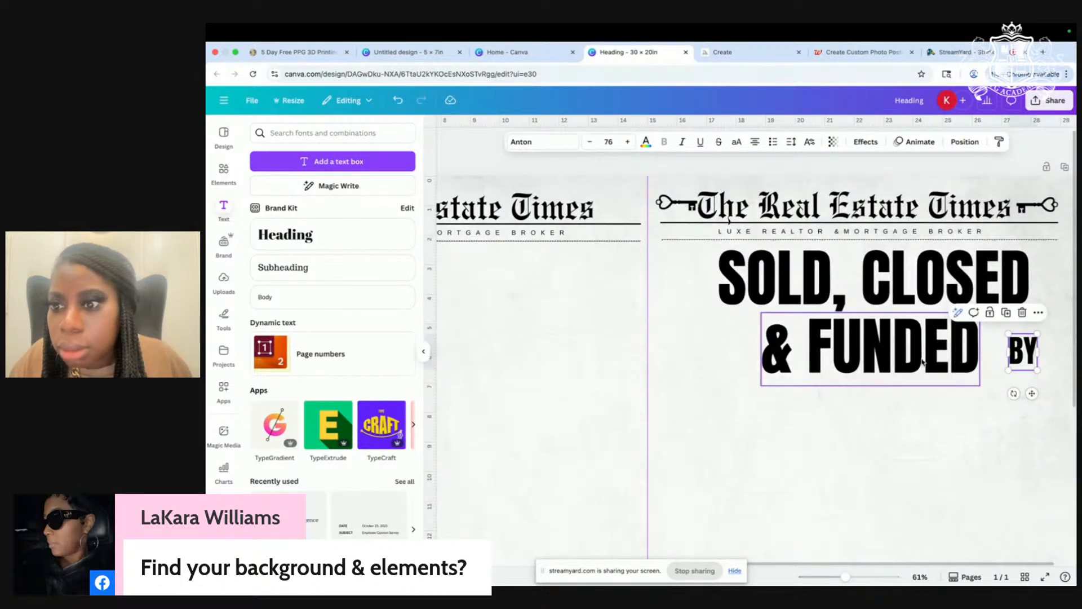
left_click_drag(930, 361, 925, 364)
left_click(956, 458)
left_click_drag(1044, 348, 1014, 333)
left_click(926, 360)
Step: Bring back the key and heart icon graphics results in Elements
scroll(1014, 333, "down", 5)
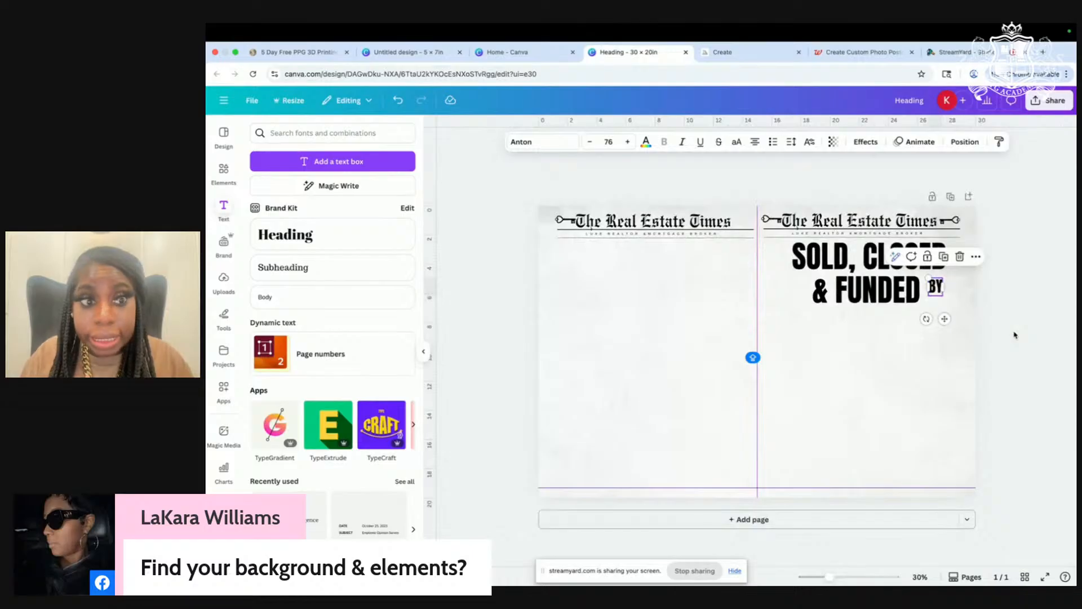
scroll(957, 336, "up", 2)
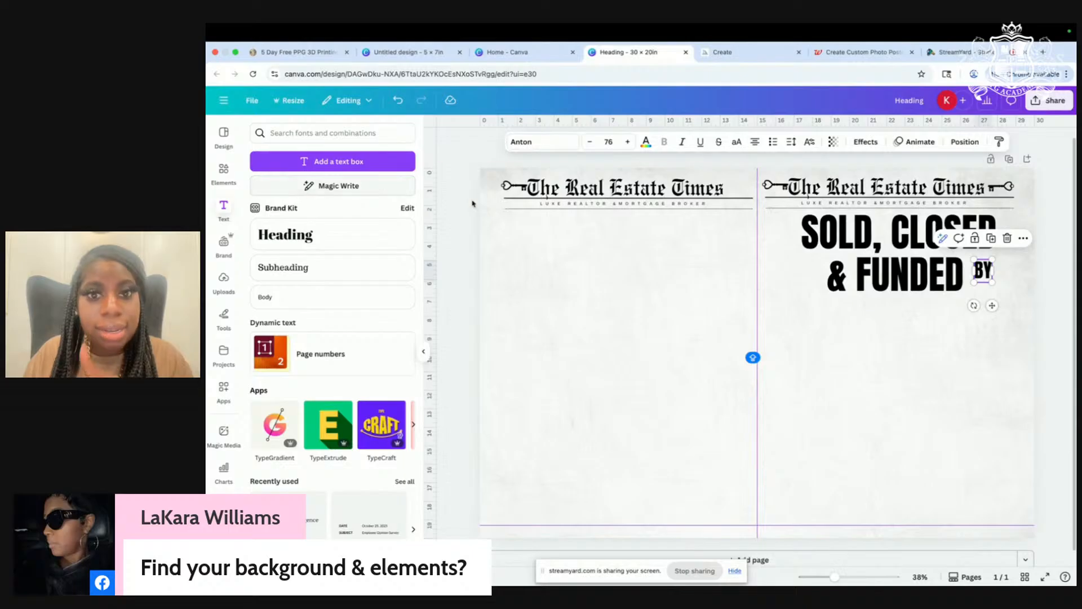
left_click(223, 170)
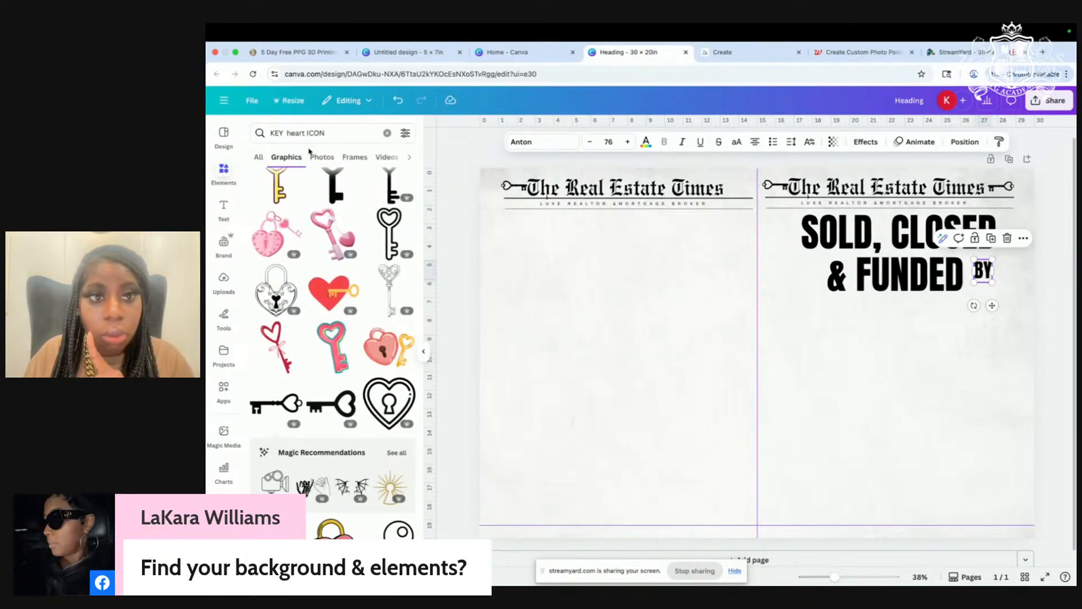
Step: Add a plain horizontal line and move it under '& FUNDED BY'
left_click(387, 133)
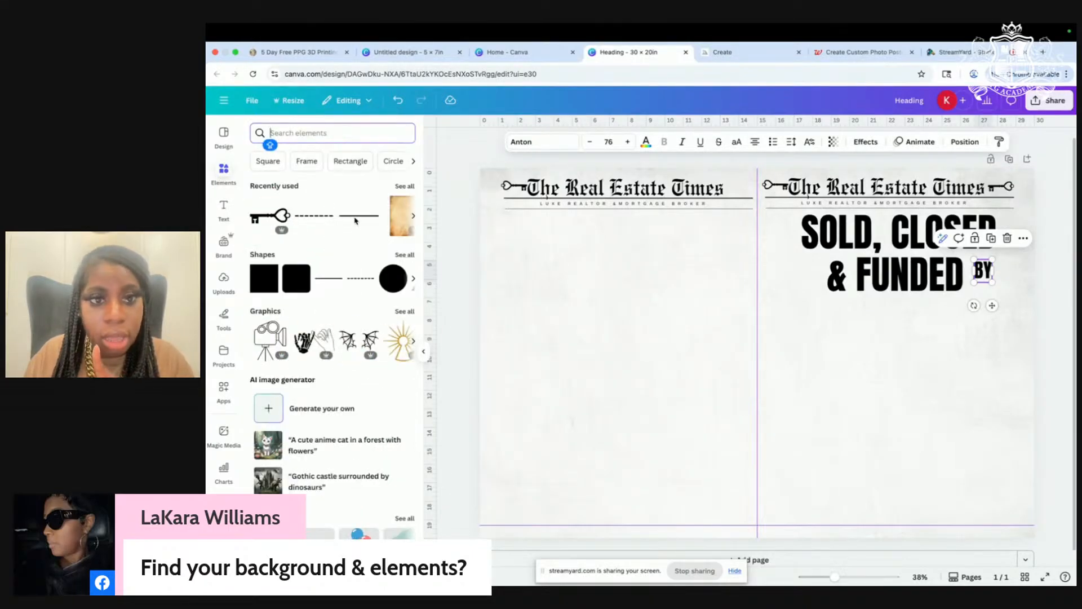
left_click(355, 220)
scroll(1005, 379, "up", 3)
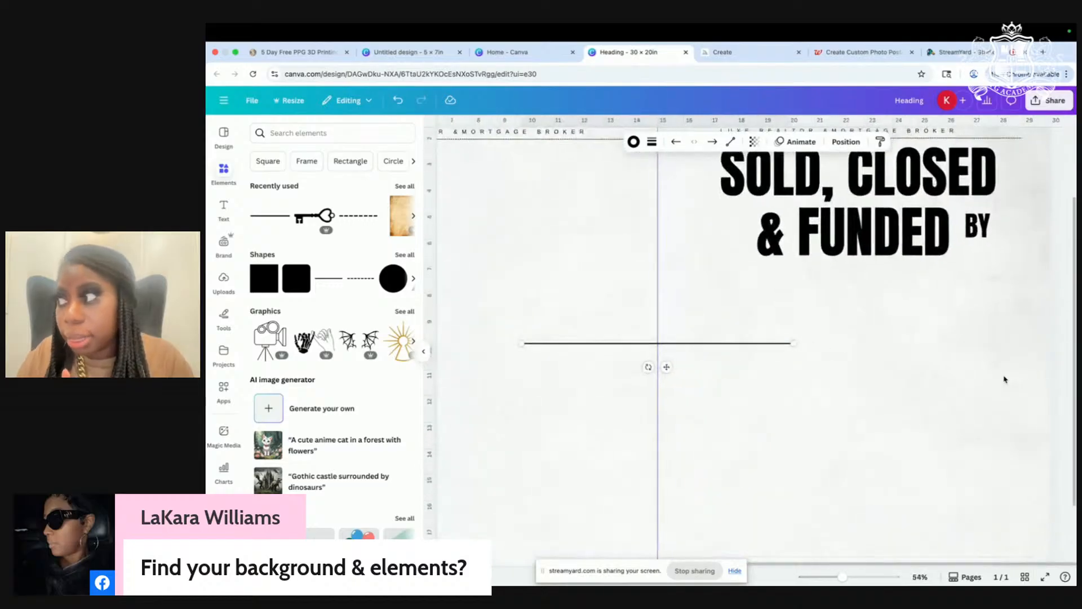
scroll(732, 338, "left", 1)
left_click_drag(674, 367, 854, 300)
scroll(974, 314, "down", 3)
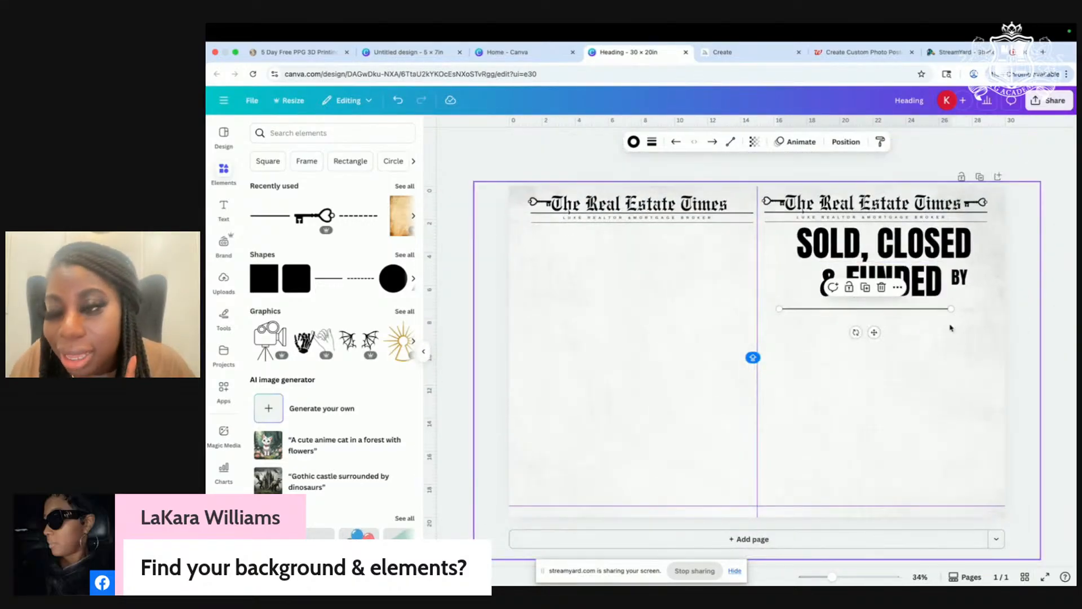
scroll(947, 327, "up", 3)
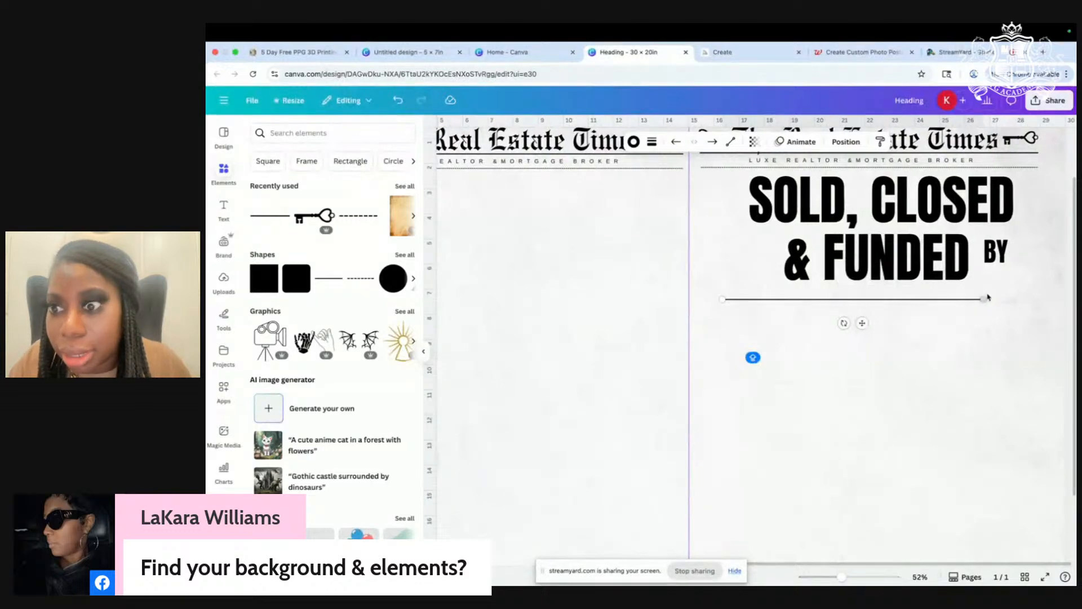
Step: Adjust the line's length so it spans the right panel under the headline
left_click_drag(983, 299, 1067, 300)
scroll(680, 370, "down", 3)
scroll(679, 369, "up", 2)
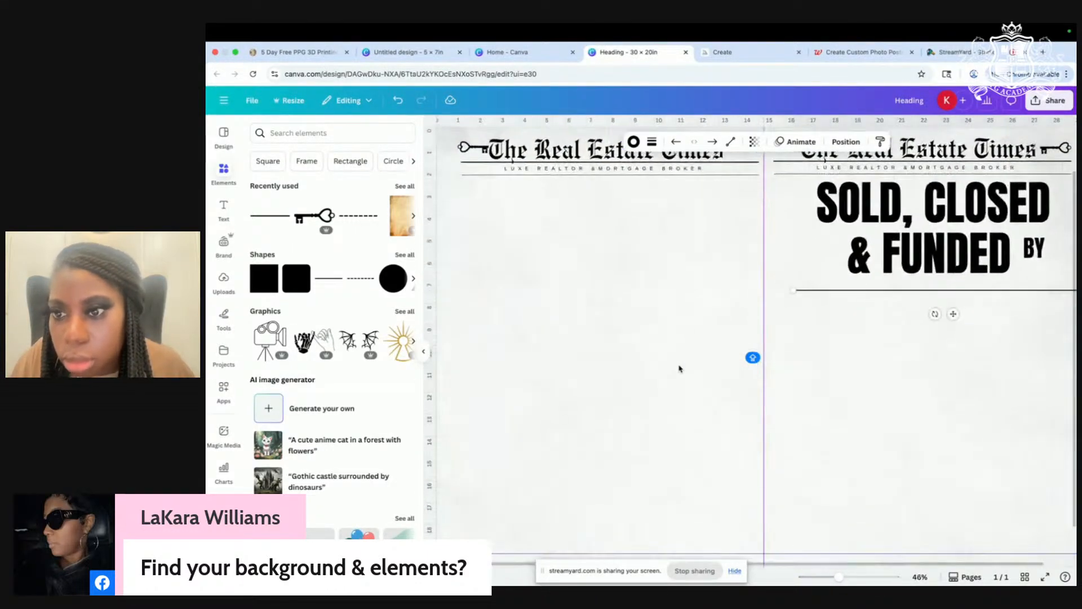
scroll(977, 356, "right", 2)
scroll(977, 355, "left", 2)
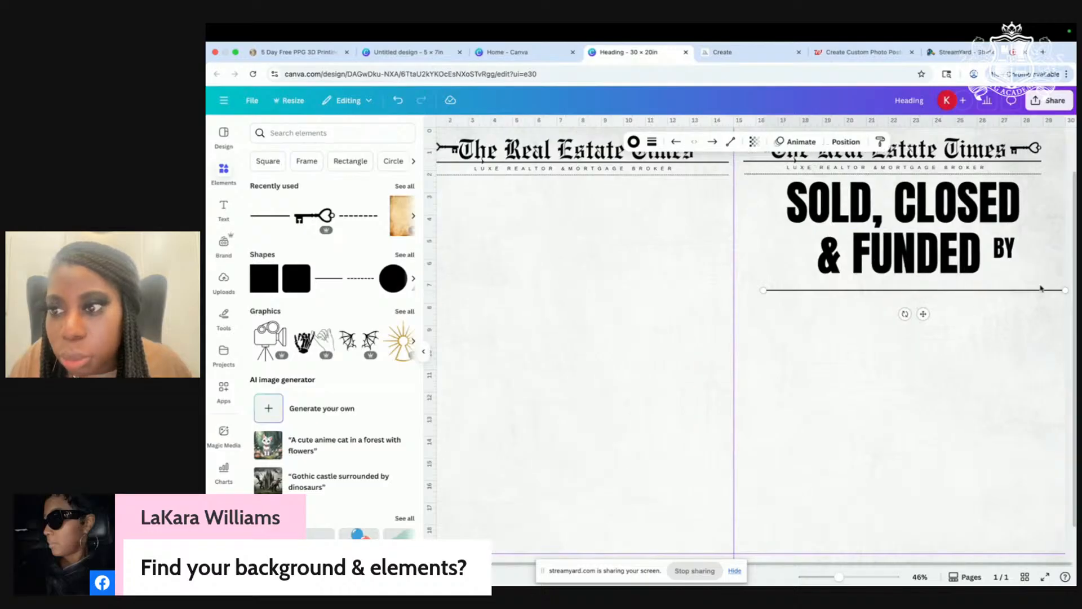
left_click_drag(1065, 291, 1040, 293)
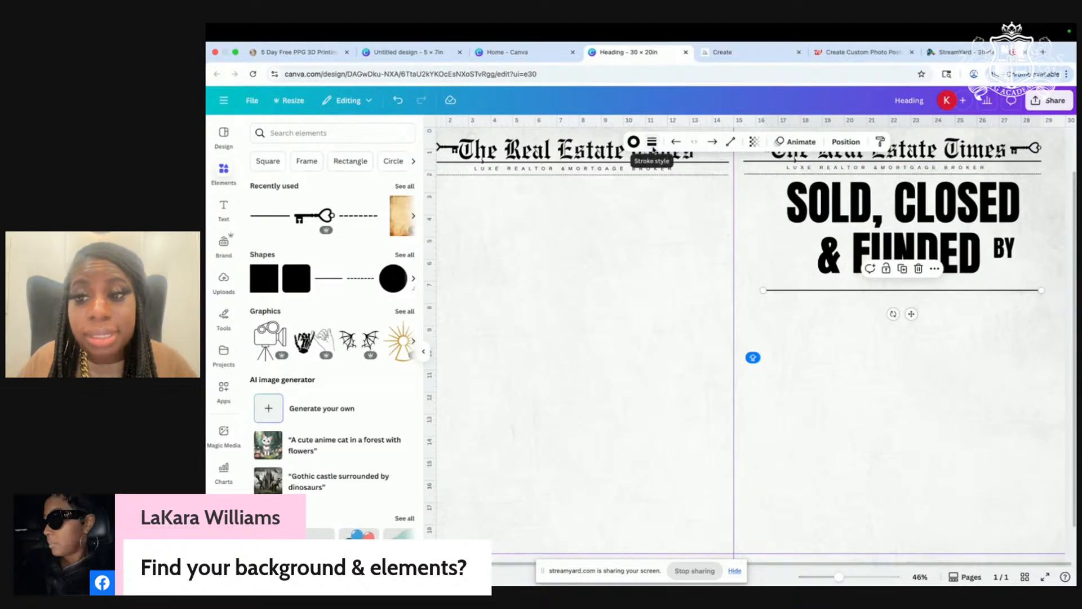
Step: Thicken the rule to stroke weight 7 and duplicate it
left_click(653, 144)
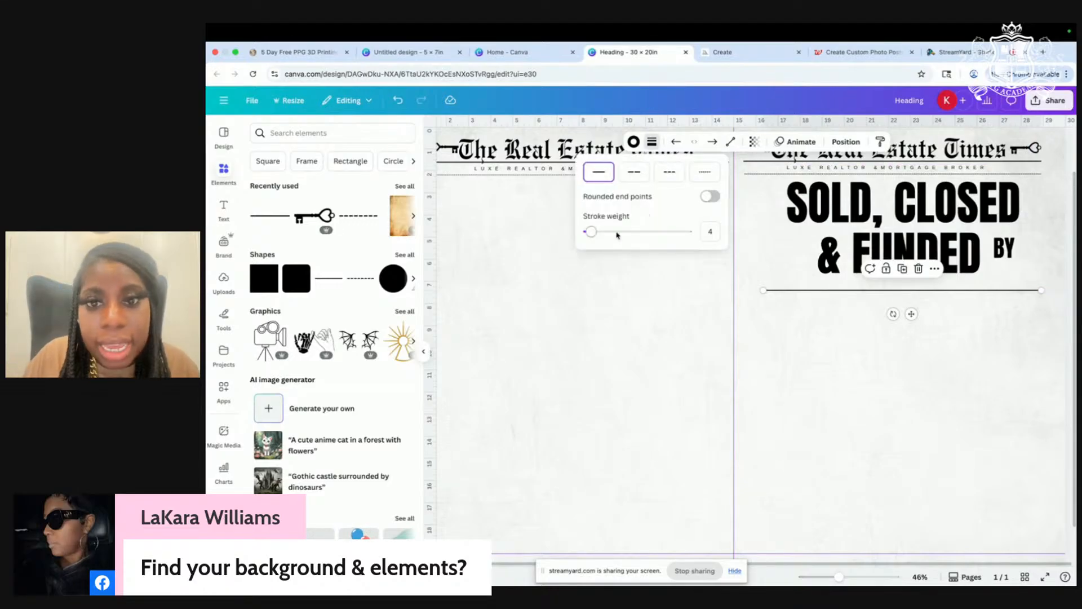
left_click_drag(592, 232, 594, 234)
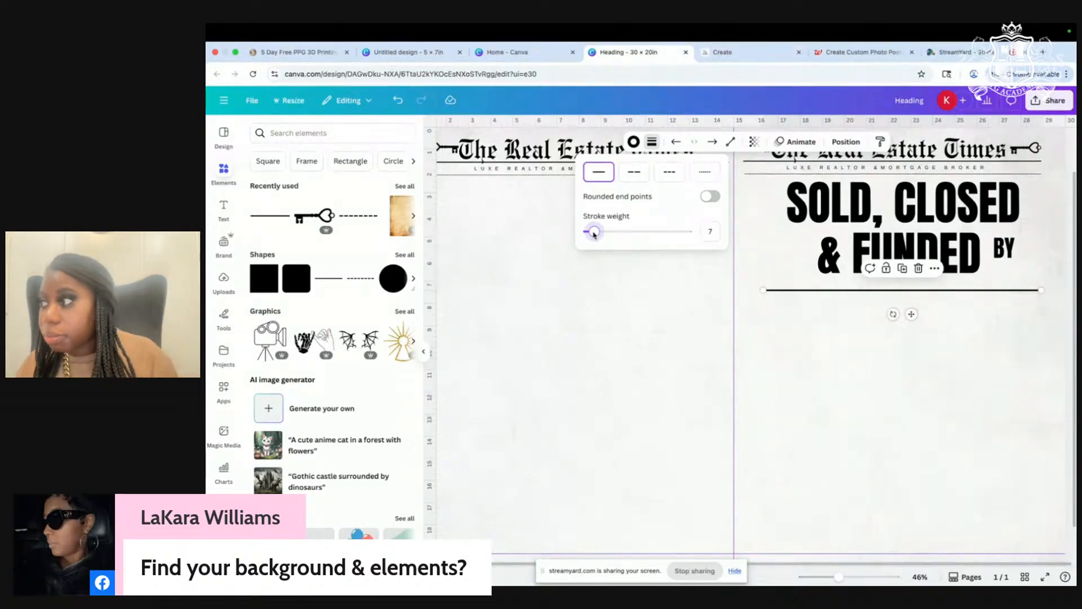
left_click(884, 339)
left_click(853, 293)
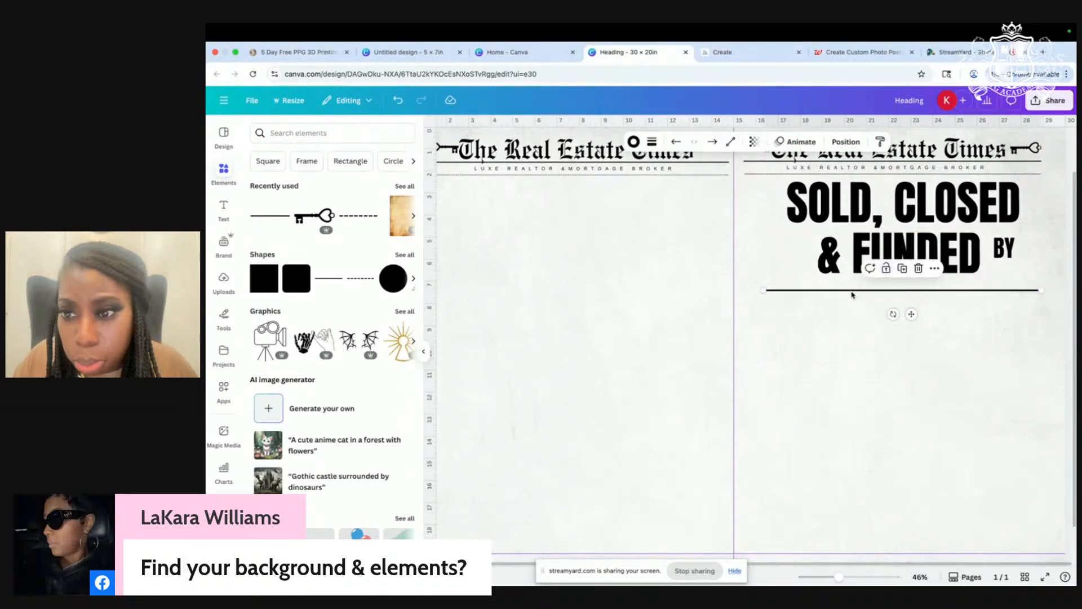
left_click(903, 270)
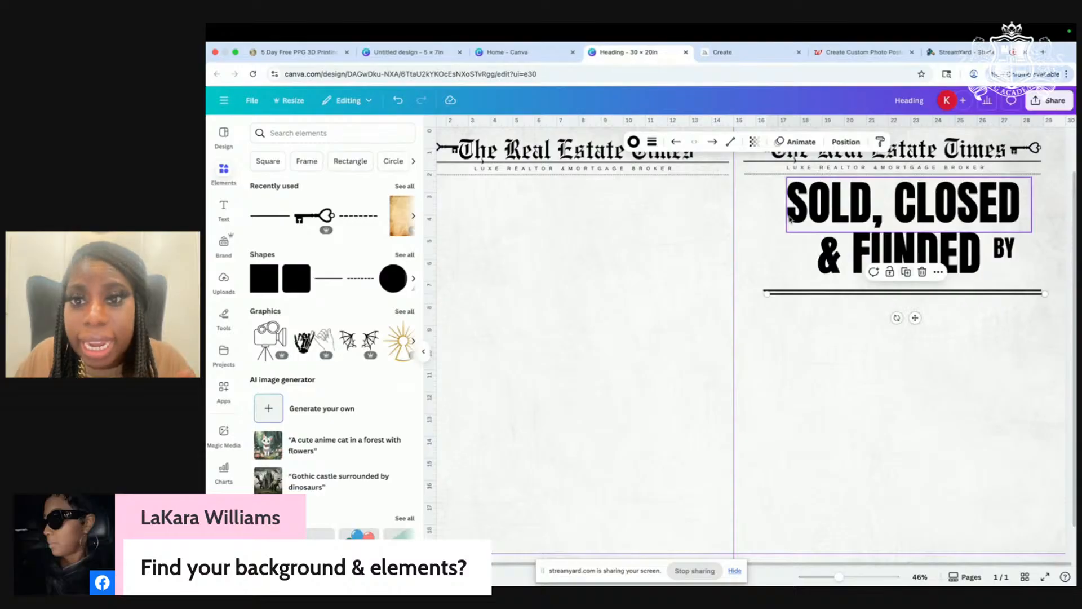
Step: Set the copied line's stroke weight to 2 and place it just beneath the thick rule
left_click(652, 143)
left_click_drag(594, 231, 589, 235)
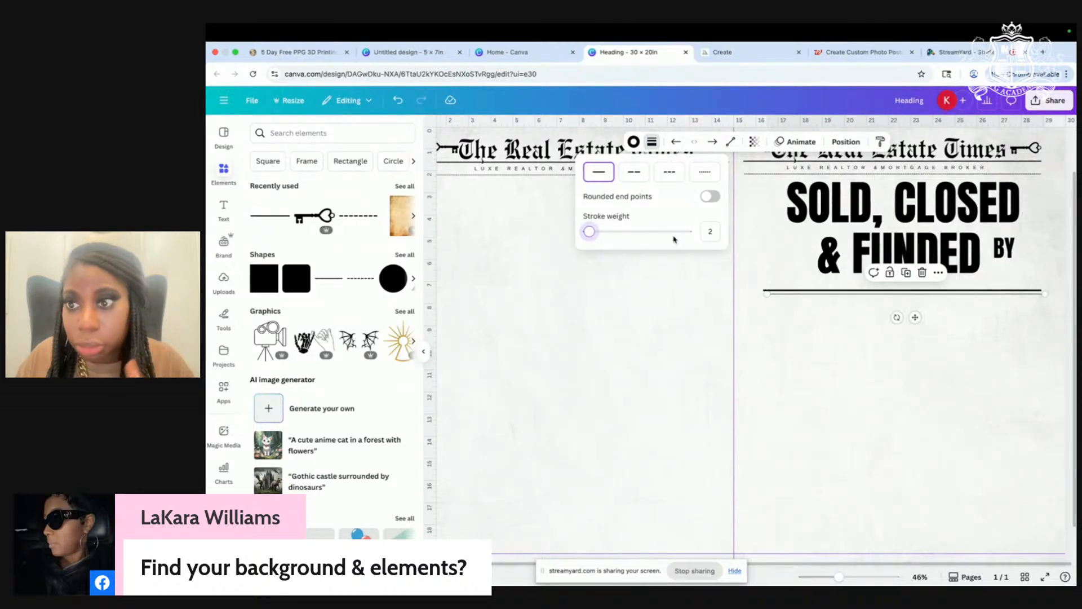
left_click(823, 357)
scroll(825, 358, "up", 5)
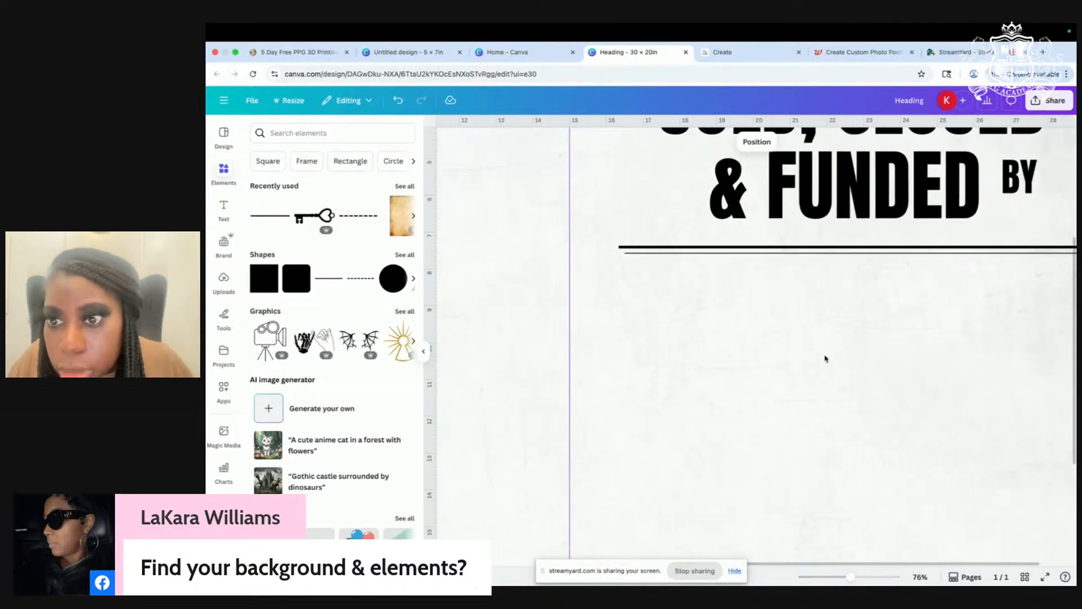
scroll(825, 358, "right", 3)
left_click(838, 253)
scroll(838, 257, "left", 2)
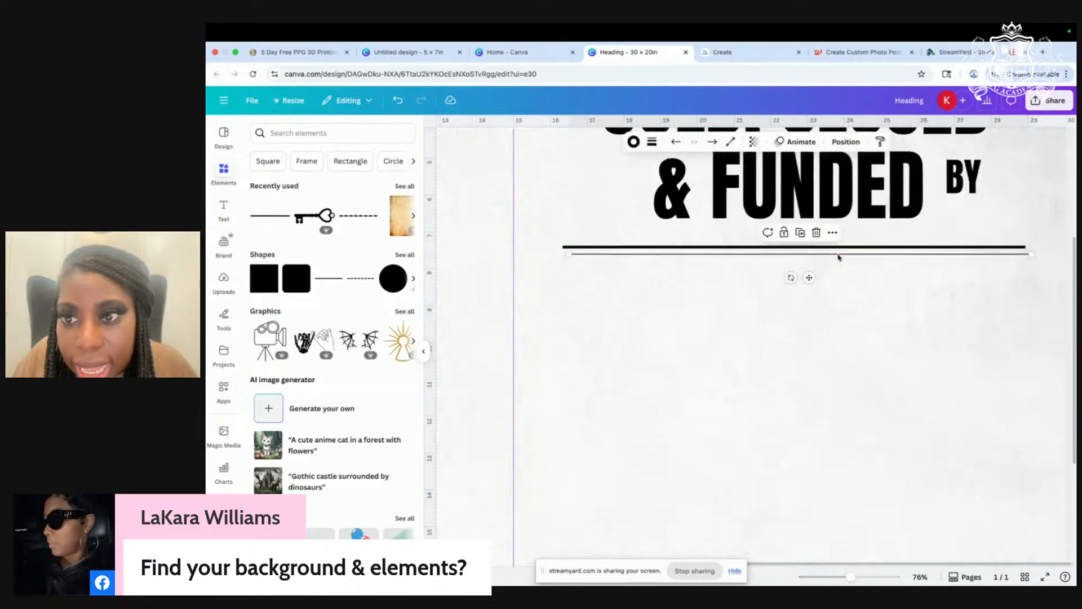
left_click_drag(806, 281, 806, 282)
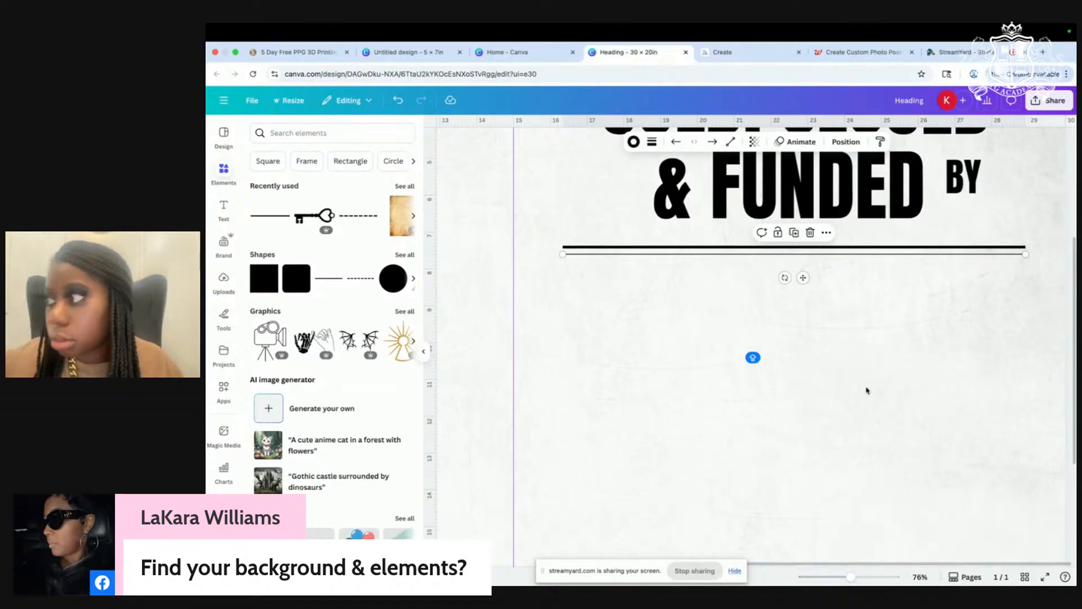
Step: Select both the thick and thin rules together and move the pair lower under the headline
left_click(860, 405)
left_click(730, 254)
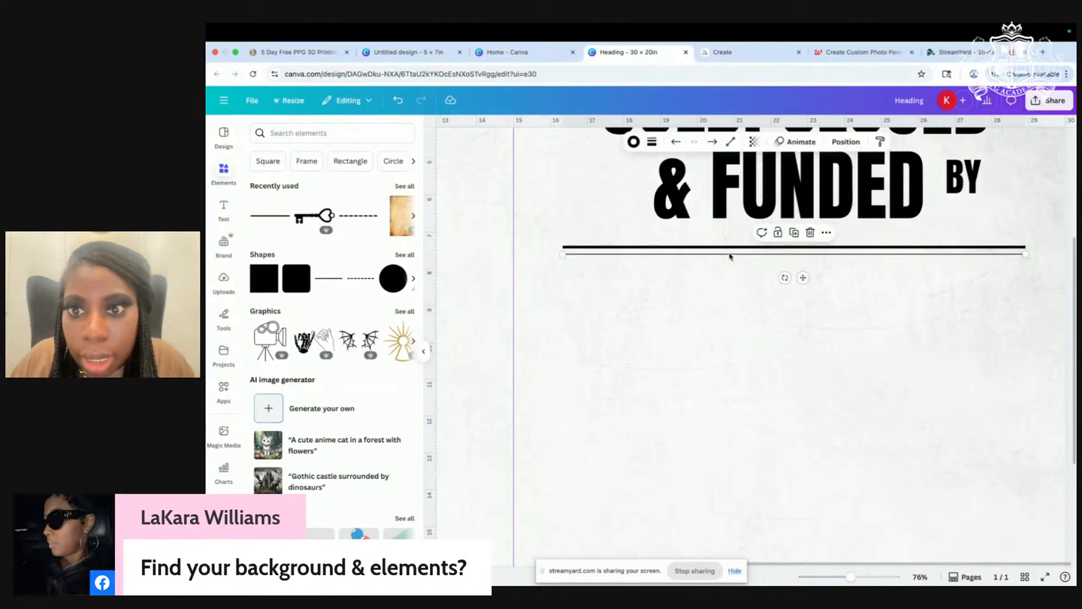
left_click(838, 287)
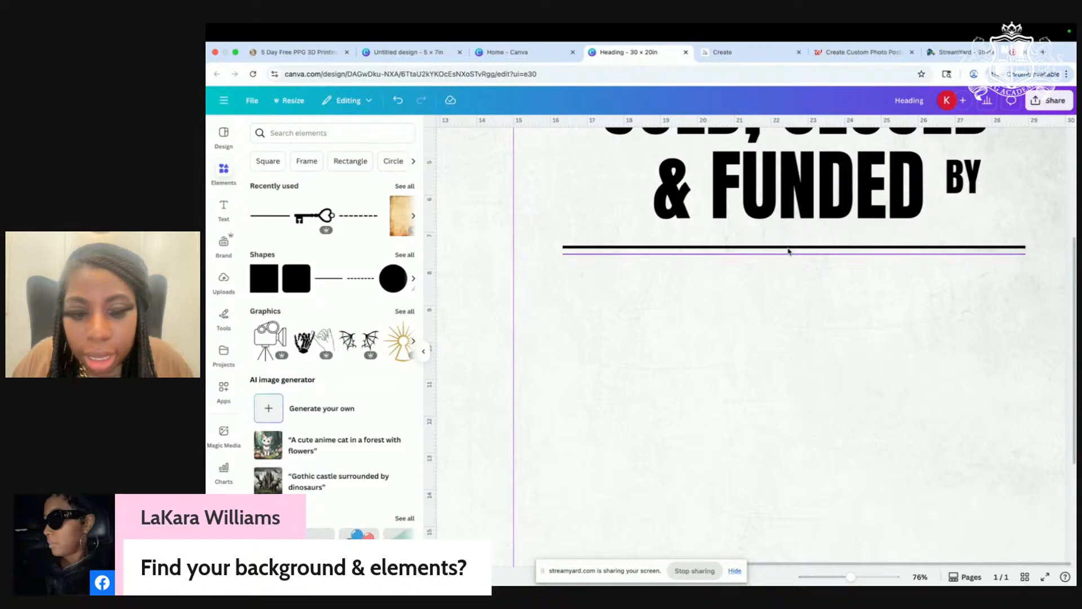
left_click(770, 248)
left_click(766, 254, "shift")
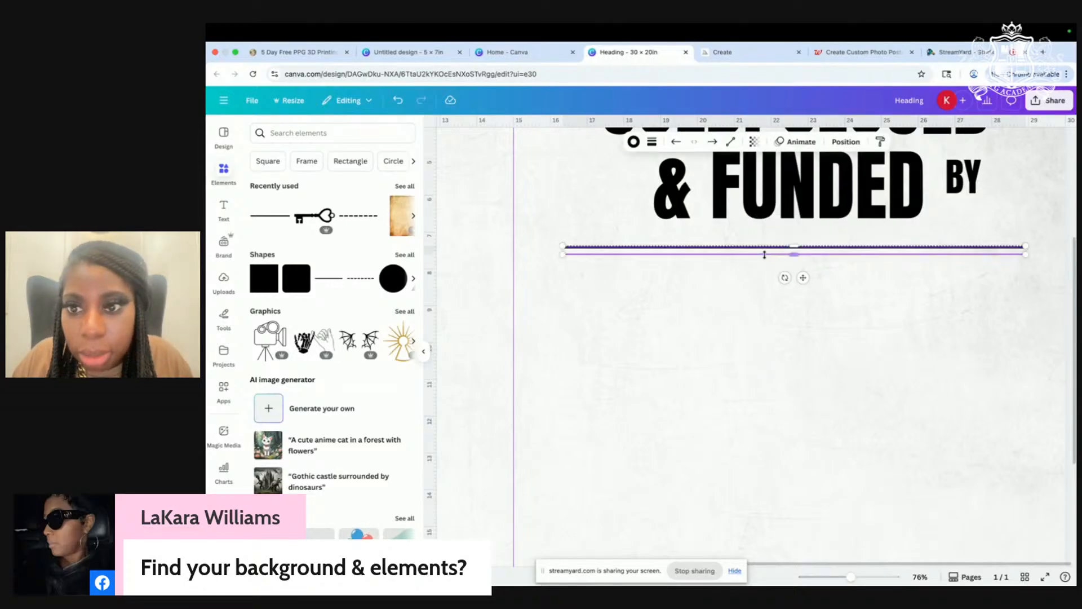
left_click_drag(803, 277, 807, 319)
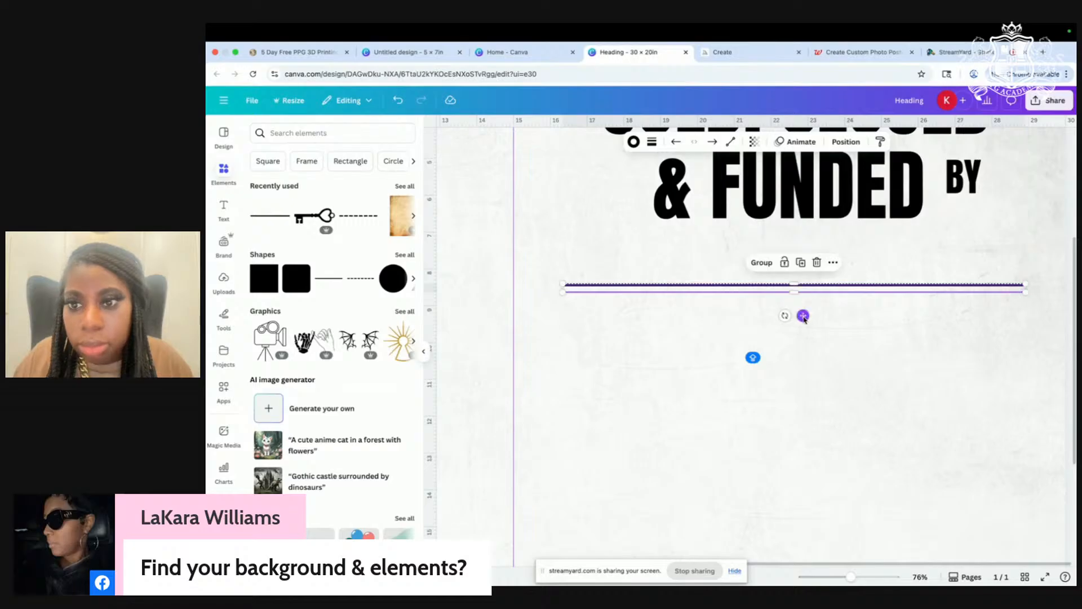
scroll(805, 319, "down", 5)
scroll(805, 320, "down", 3)
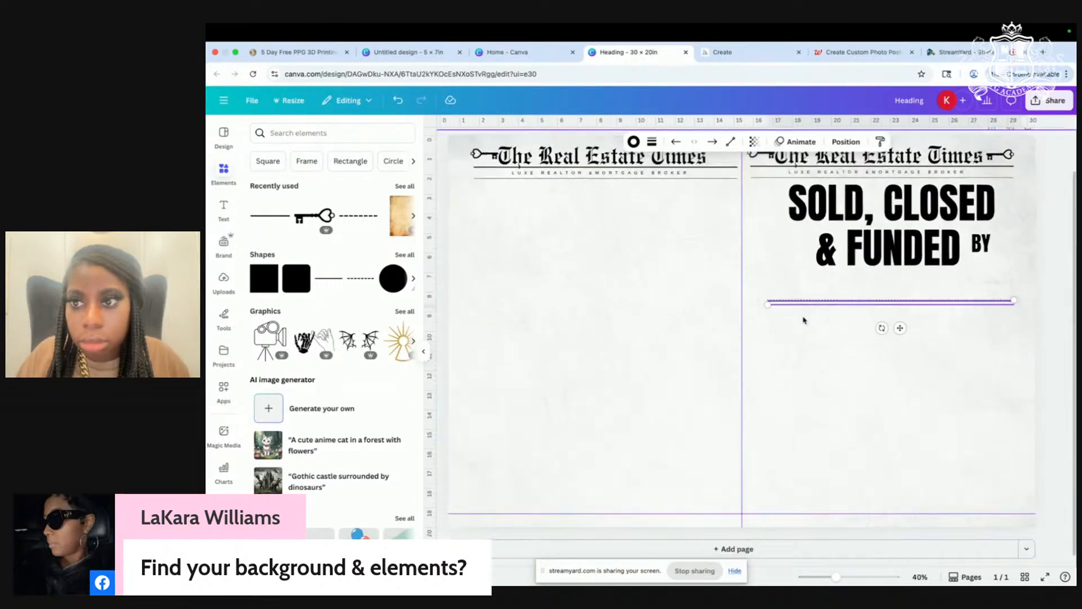
Step: Add a new text box to the left panel and enlarge it
left_click(641, 386)
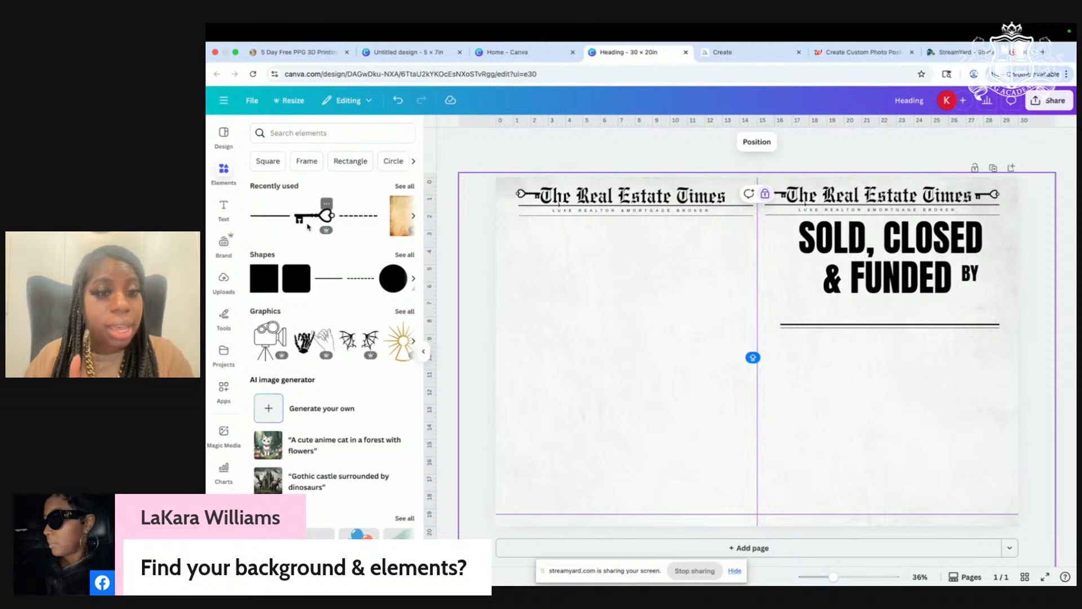
left_click(223, 210)
left_click(307, 162)
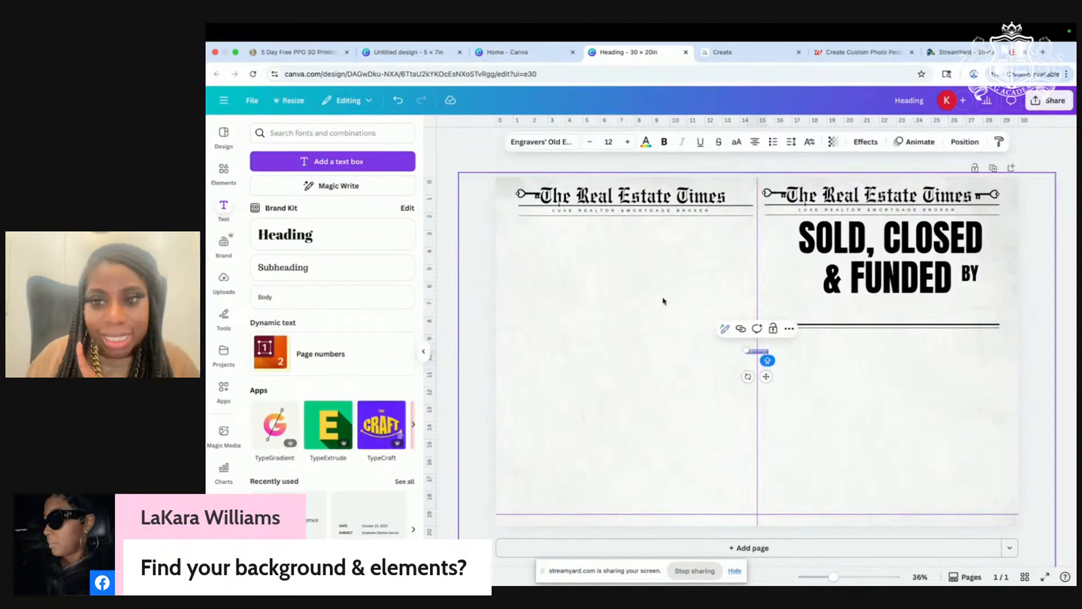
left_click_drag(746, 350, 576, 323)
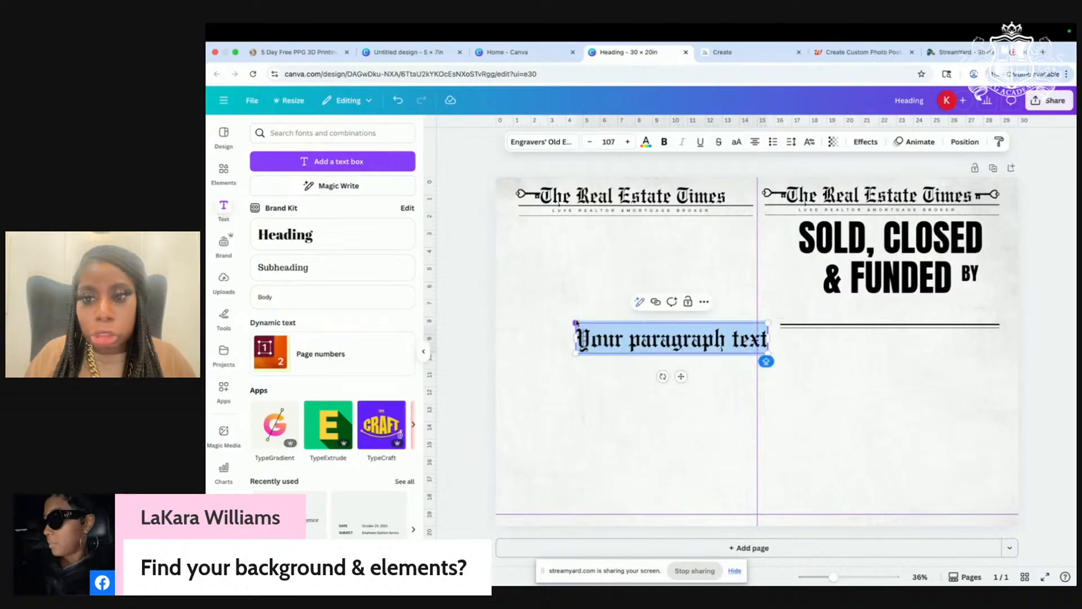
Step: Replace the placeholder text with the realtor's full name and select the whole name
left_click(746, 349)
left_click_drag(766, 341, 568, 341)
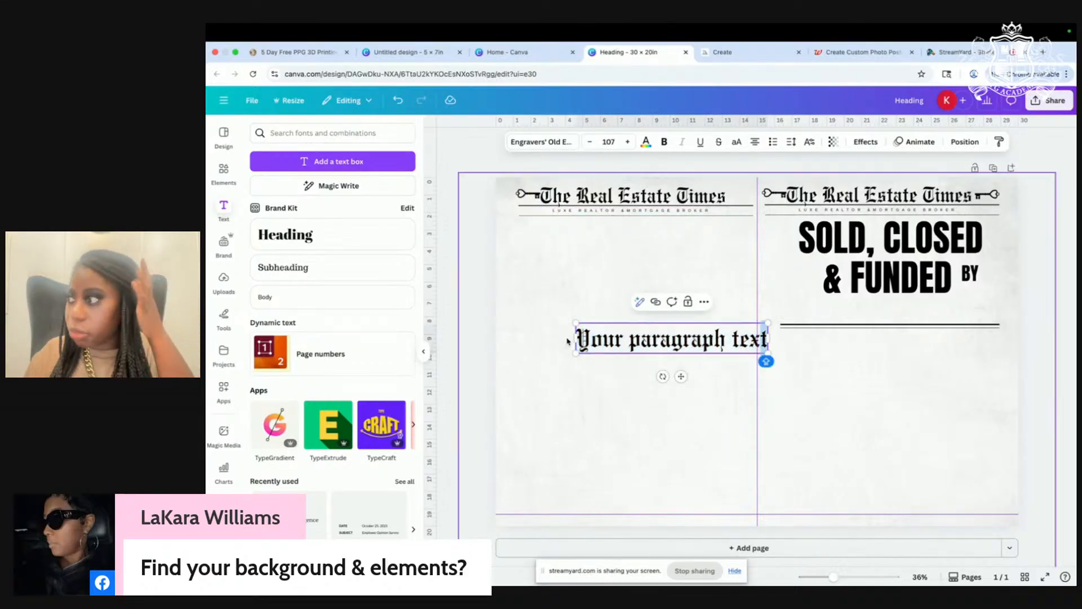
key("BackSpace")
key("BackSpace")
key("BackSpace")
key("BackSpace")
key("BackSpace")
key("BackSpace")
key("BackSpace")
key("BackSpace")
key("BackSpace")
key("BackSpace")
key("BackSpace")
key("BackSpace")
key("BackSpace")
key("BackSpace")
key("BackSpace")
key("BackSpace")
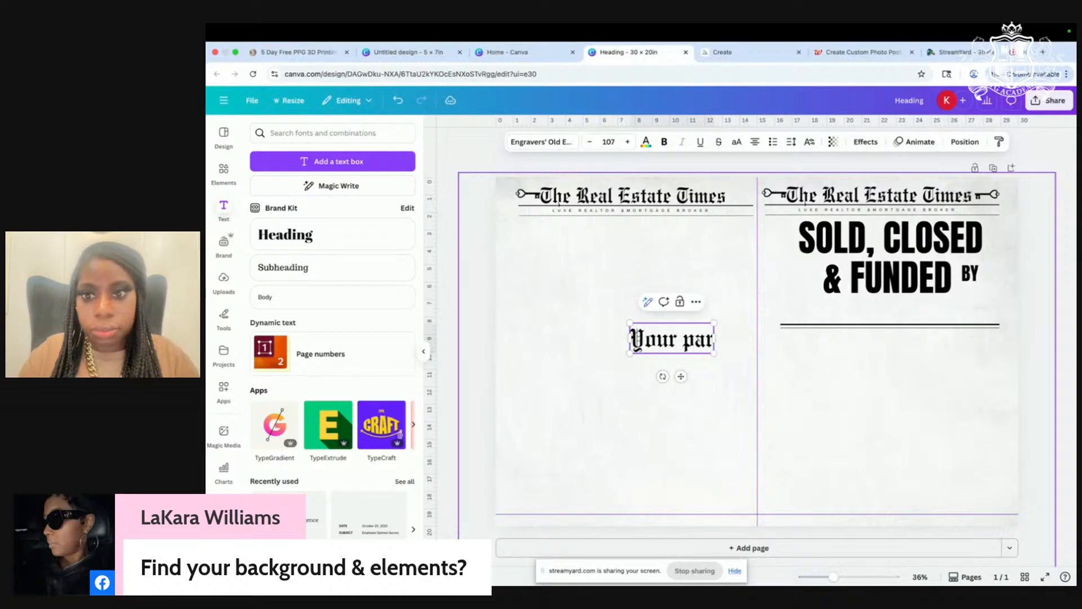
key("BackSpace")
key("BackSpace")
key("BackSpace")
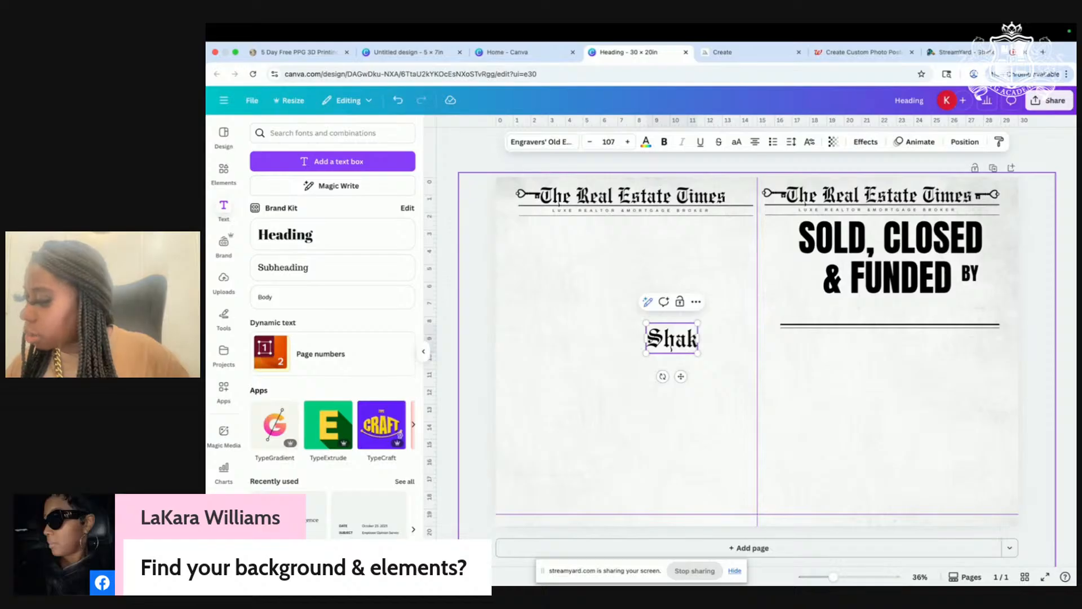
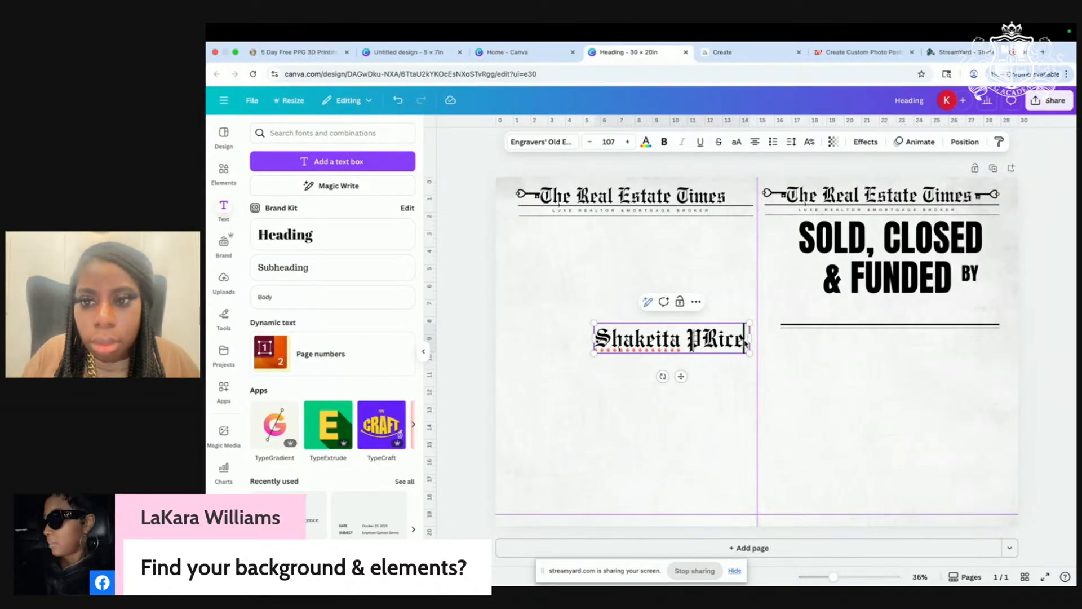
left_click_drag(746, 342, 583, 336)
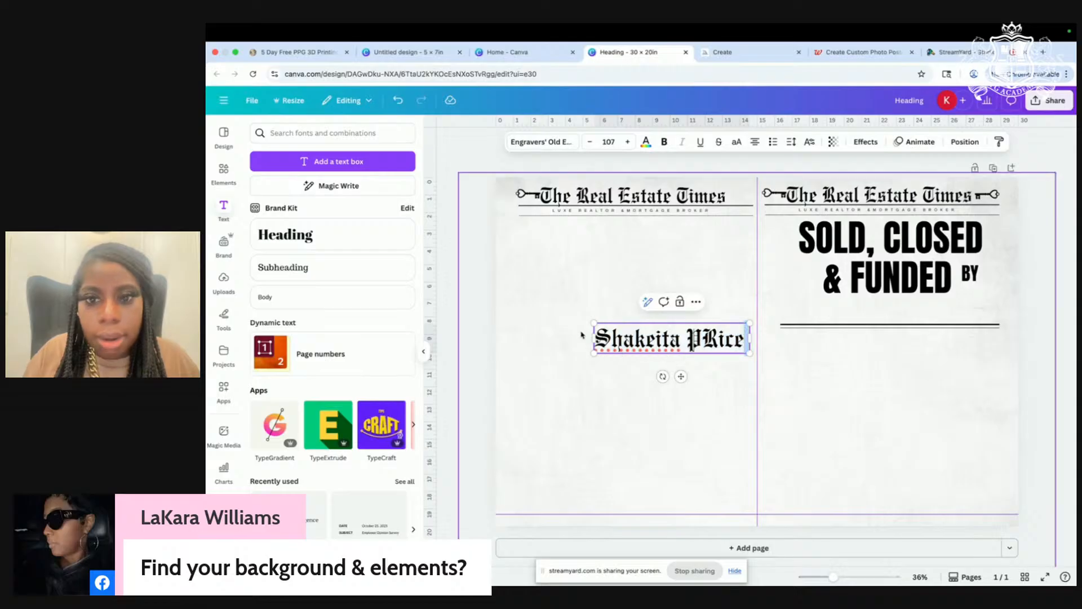
left_click_drag(745, 336, 599, 334)
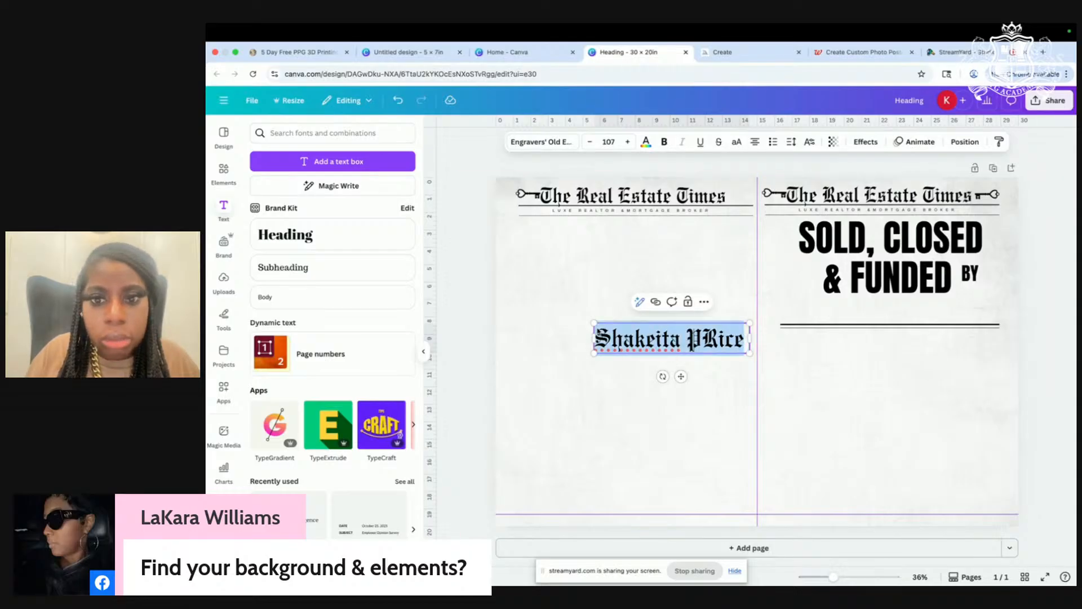
left_click(540, 142)
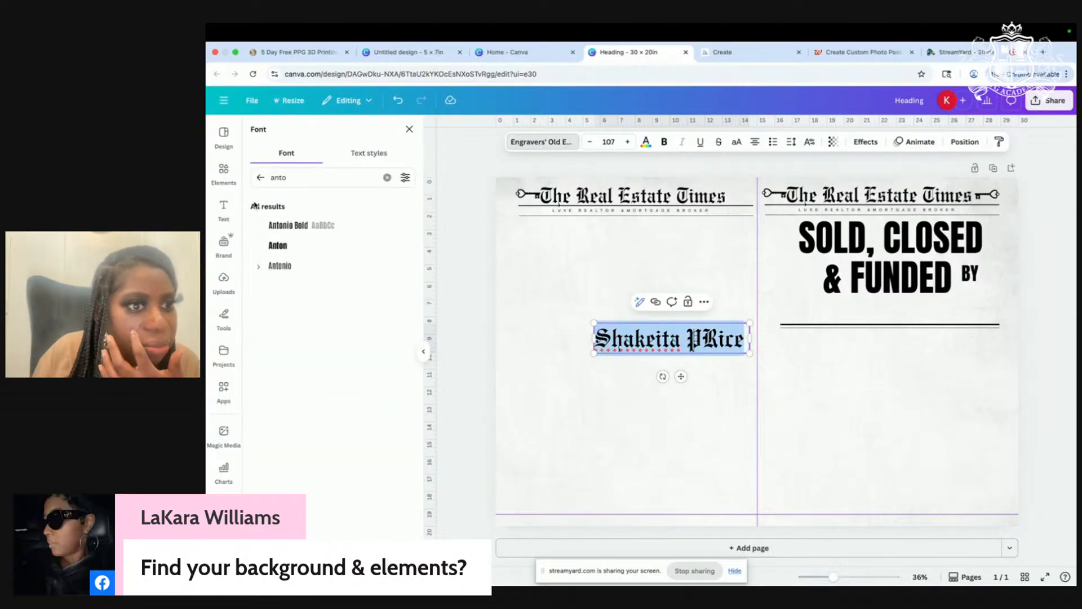
Step: Set the name in adelia Regular and change the surname's mistaken capital R to lowercase
scroll(360, 355, "down", 10)
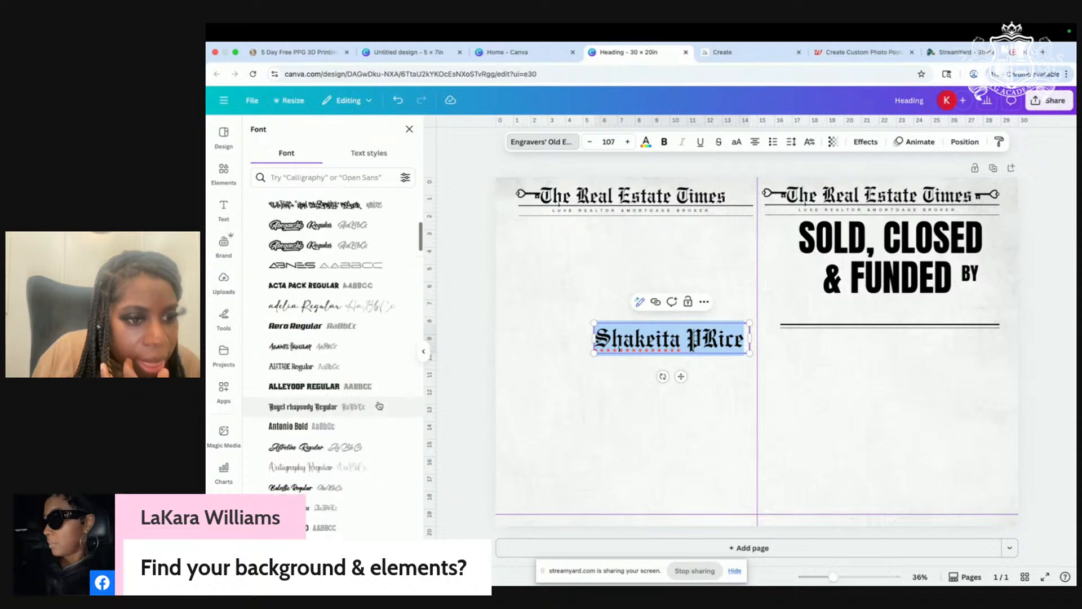
left_click(297, 295)
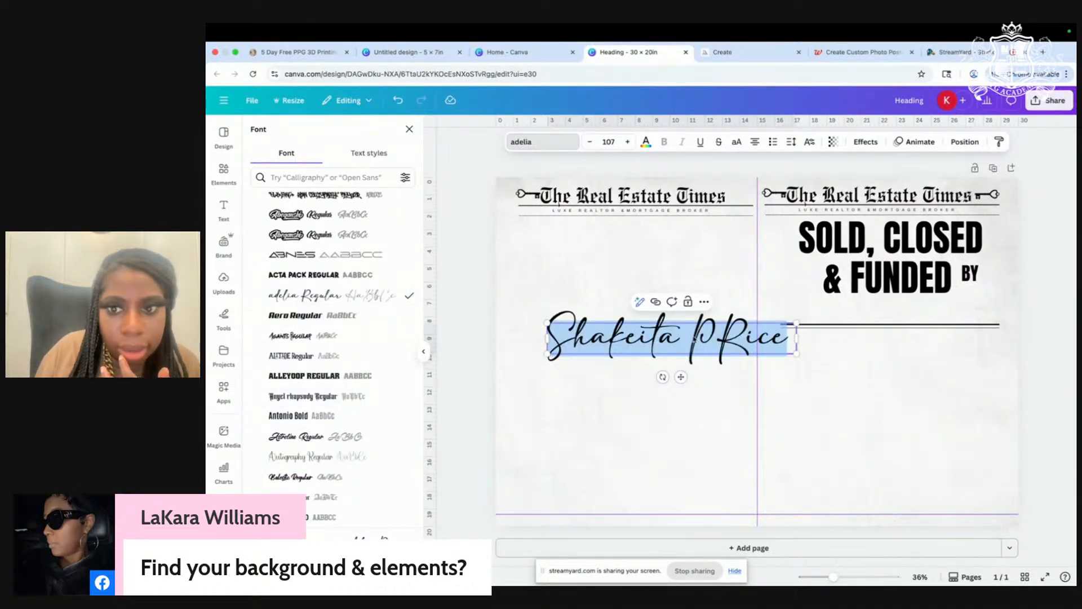
left_click(717, 338)
key("Delete")
type("r")
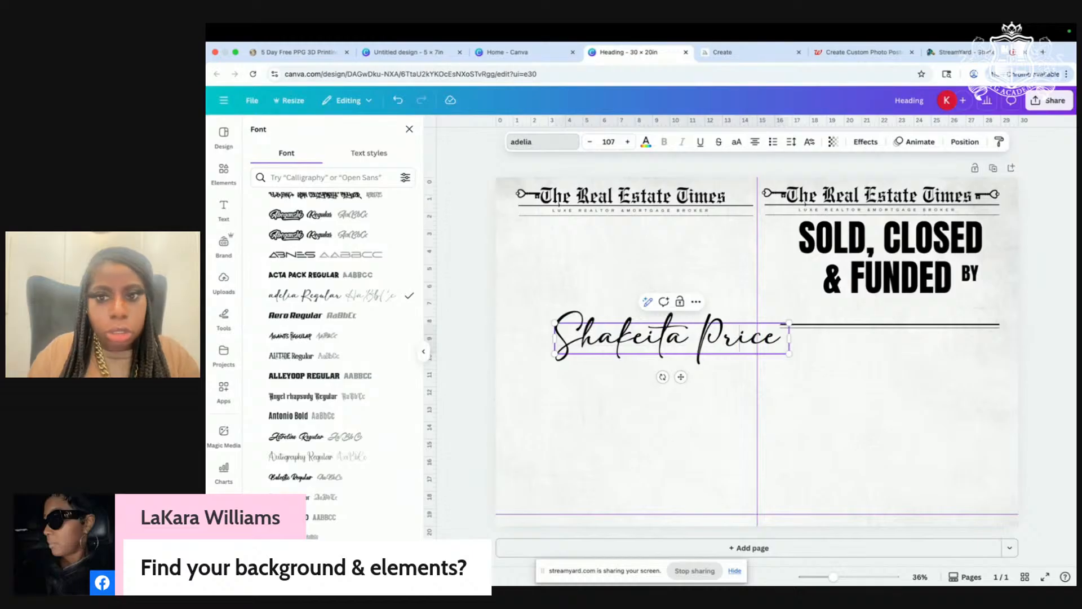
Step: Try Bellarina, a bold script, Calligraphy, Chandia, Darelina, Enchanting and Everleigh Script on the name
scroll(323, 464, "down", 3)
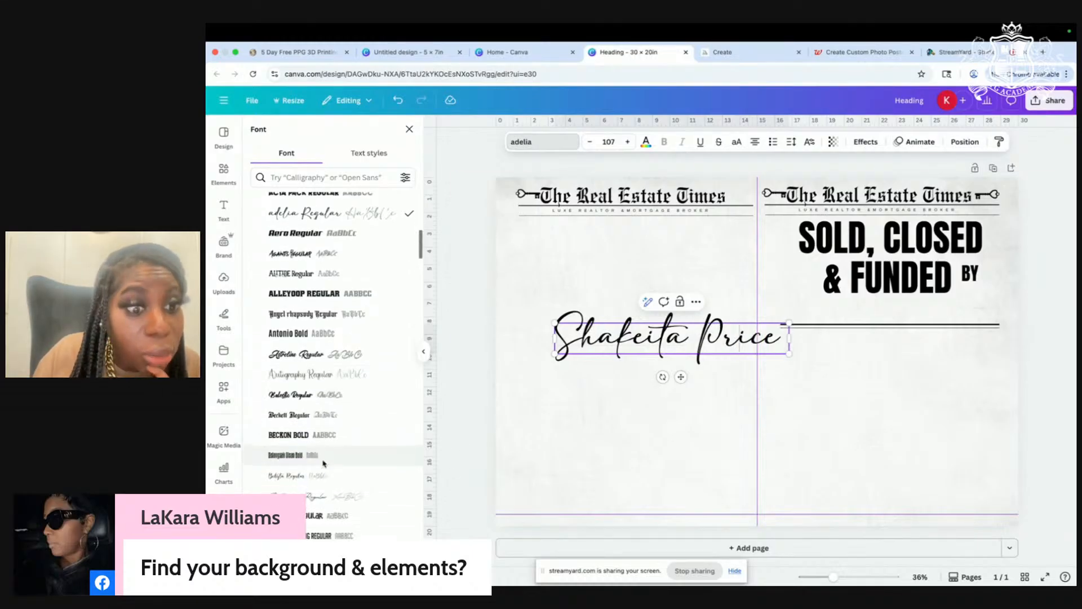
left_click(324, 464)
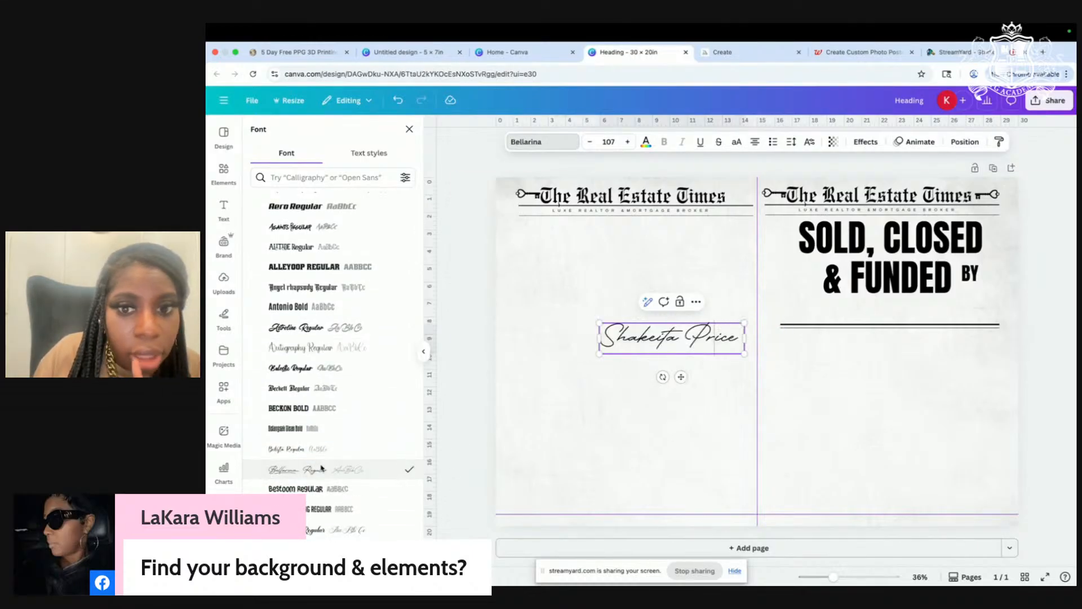
scroll(322, 465, "down", 3)
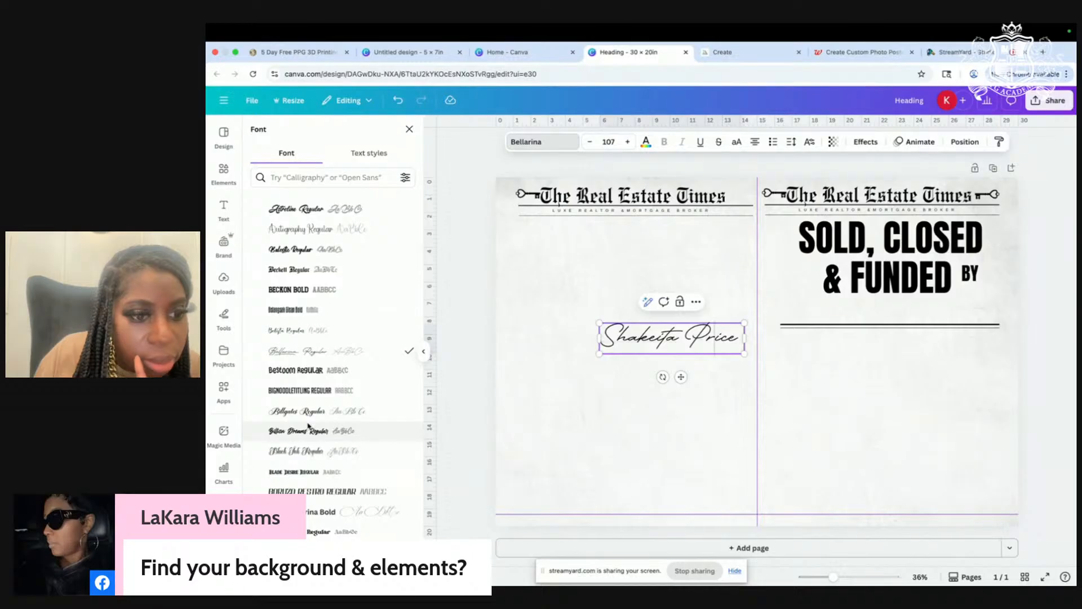
left_click(311, 515)
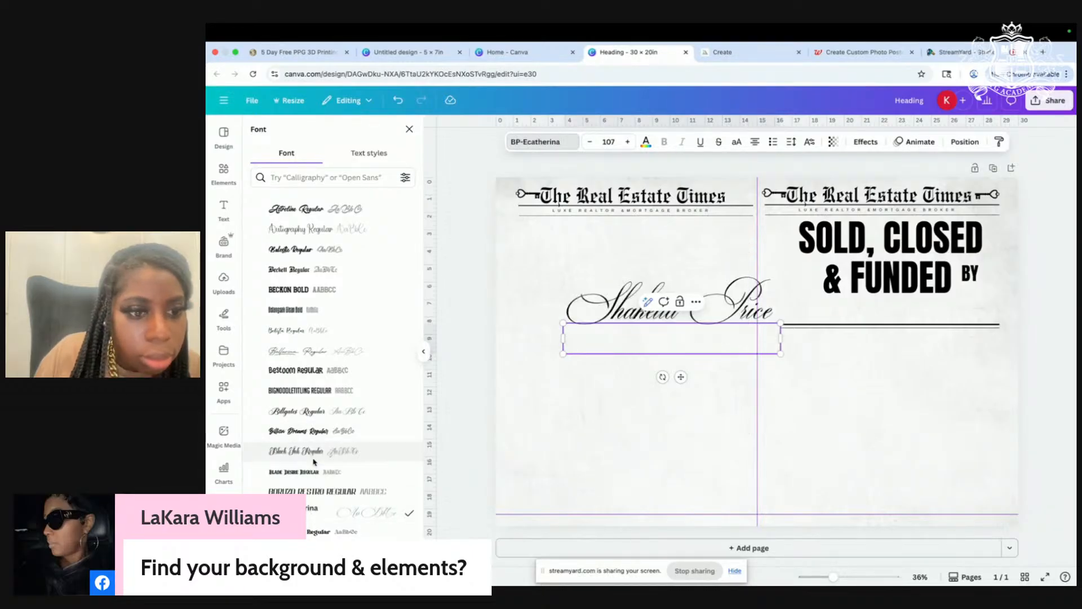
scroll(311, 419, "down", 5)
scroll(312, 418, "down", 2)
left_click(311, 418)
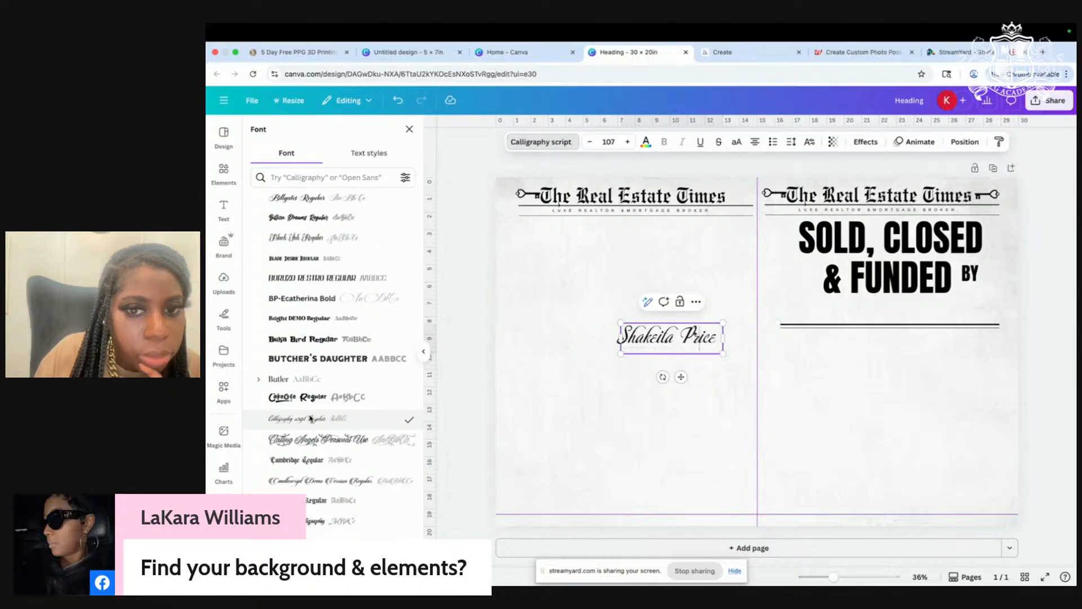
scroll(310, 418, "down", 3)
scroll(311, 418, "down", 4)
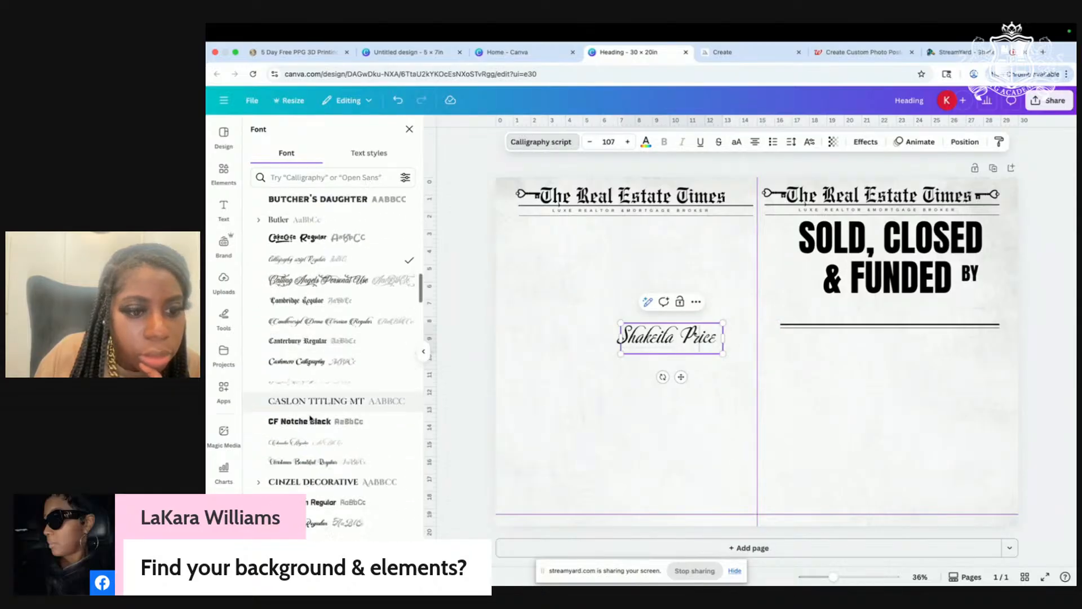
left_click(311, 416)
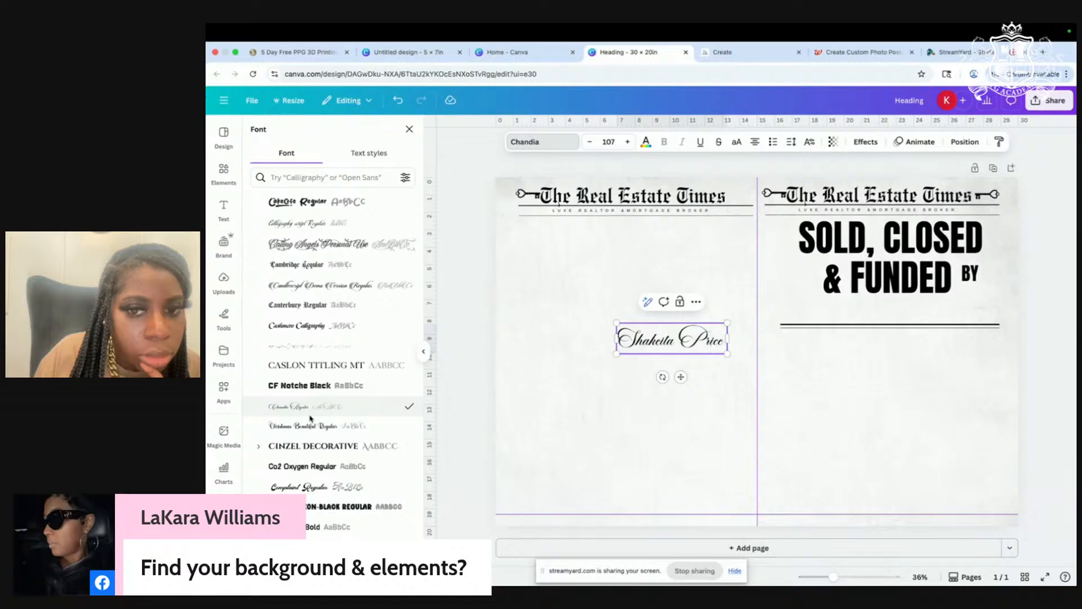
scroll(310, 419, "down", 4)
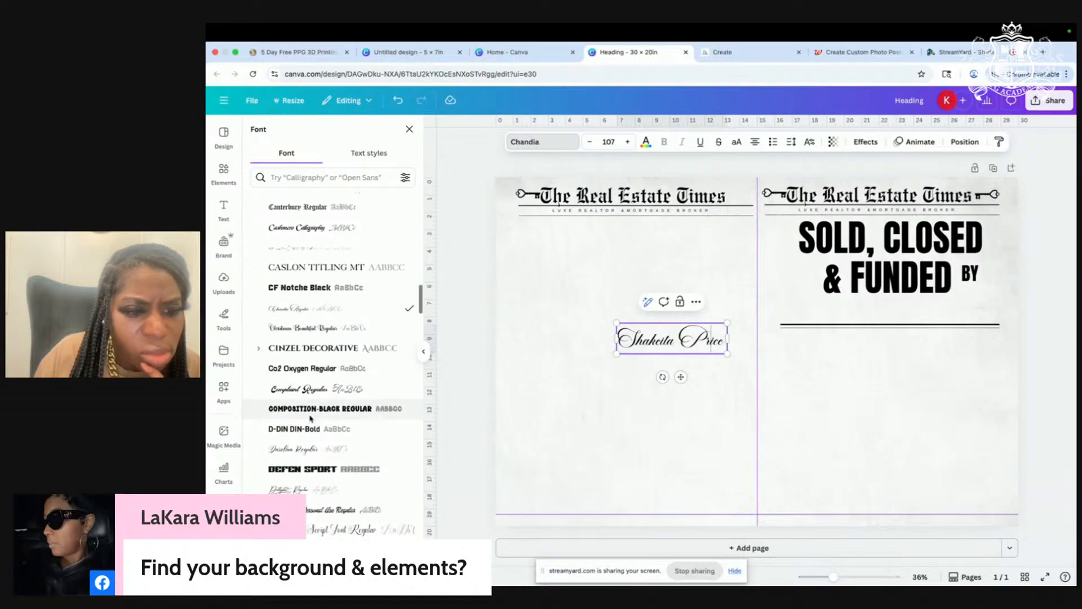
left_click(305, 445)
scroll(304, 447, "down", 2)
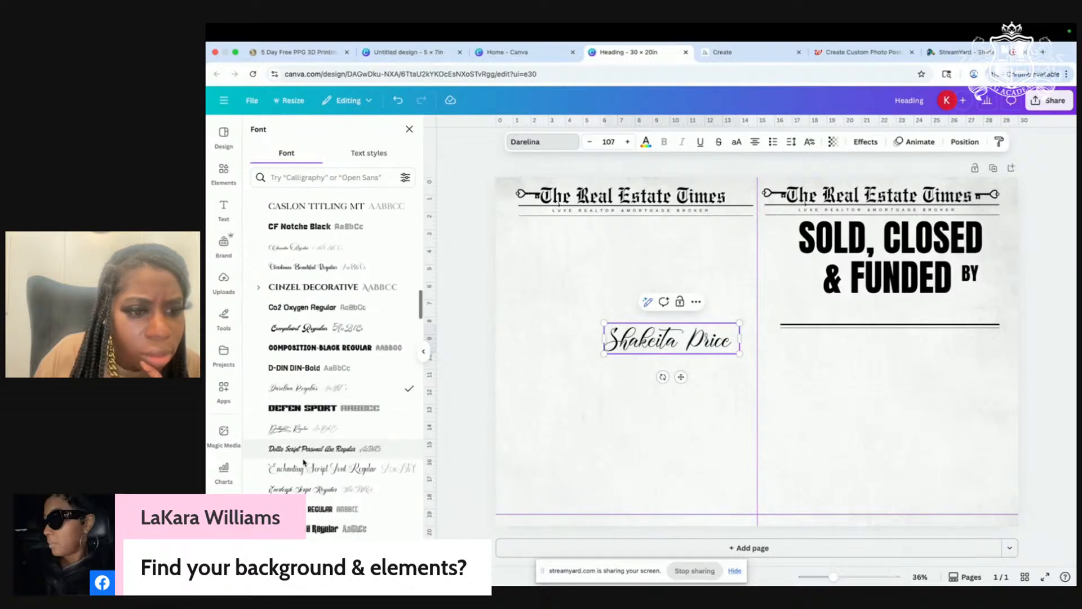
left_click(300, 471)
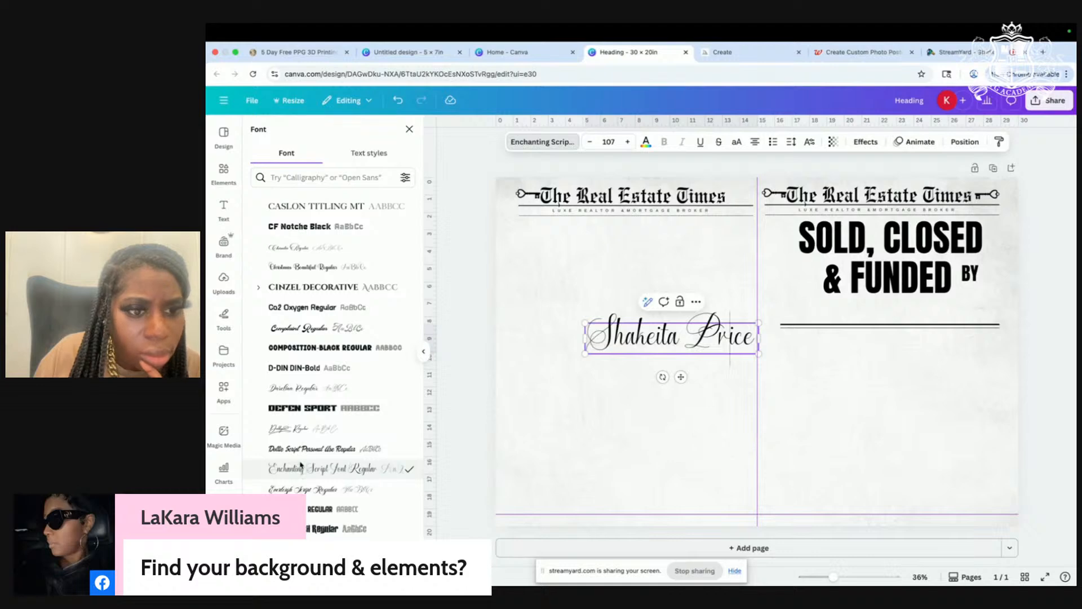
scroll(302, 479, "down", 3)
left_click(299, 401)
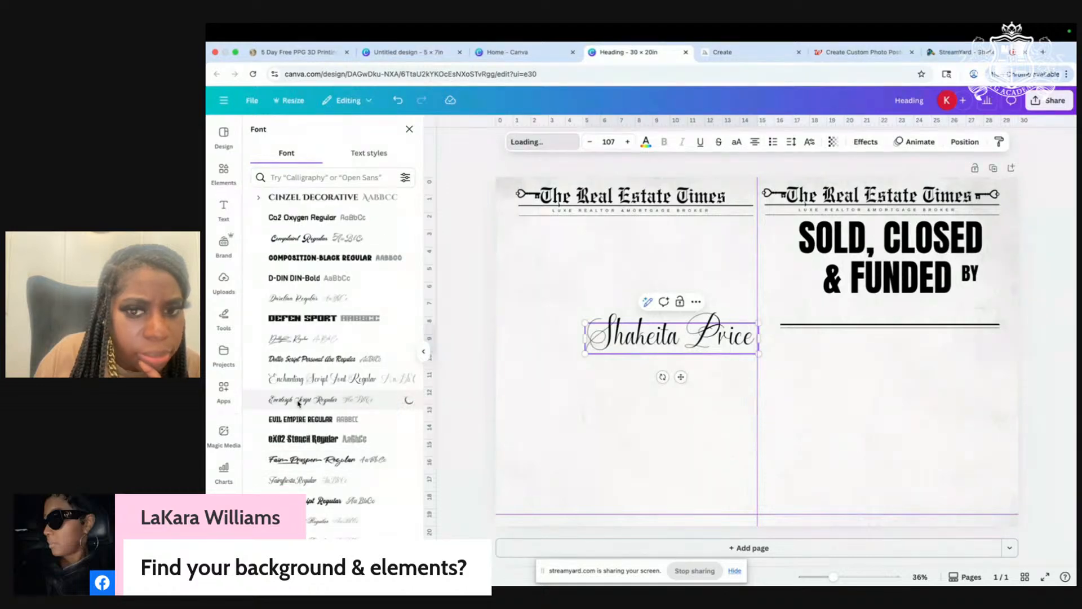
Step: Try Flemish Script, Gasthony Signature, Holimount and Richgole, then settle on Switzerland Regular
scroll(299, 403, "down", 3)
left_click(297, 374)
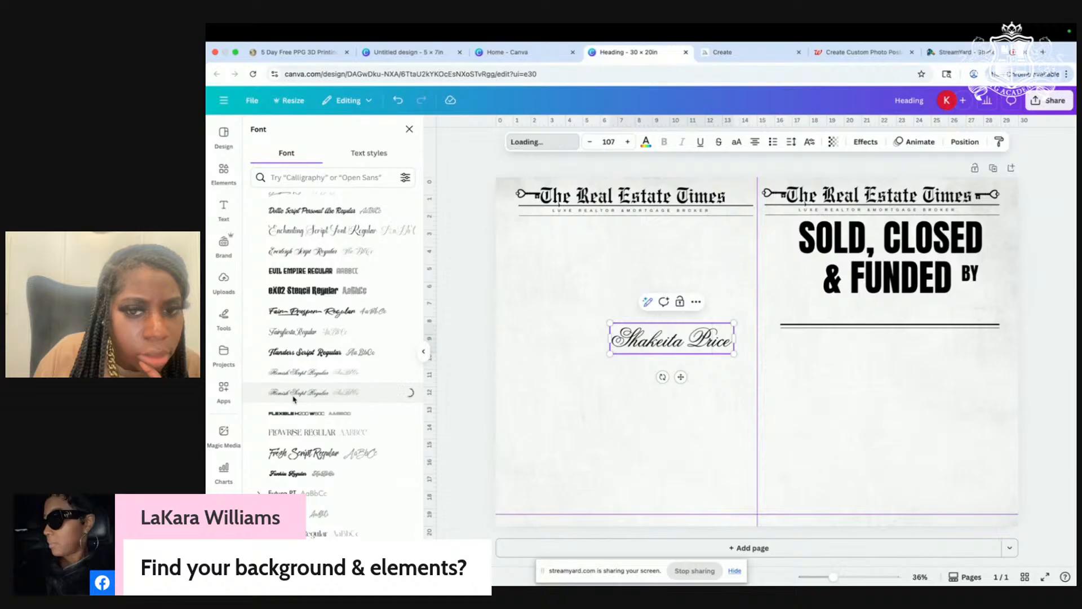
scroll(293, 399, "down", 3)
left_click(291, 440)
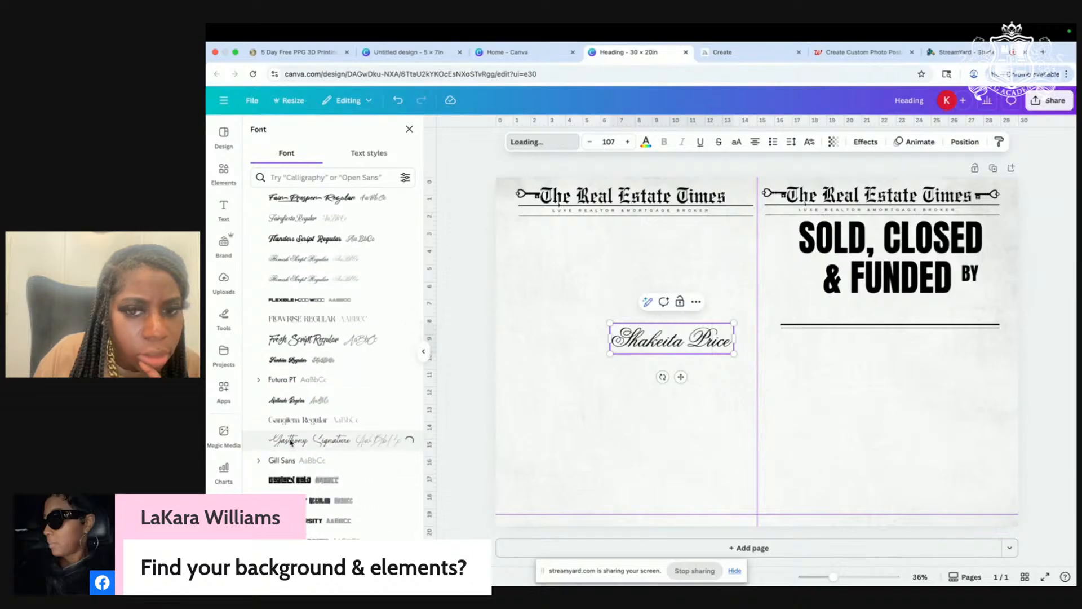
scroll(291, 441, "down", 10)
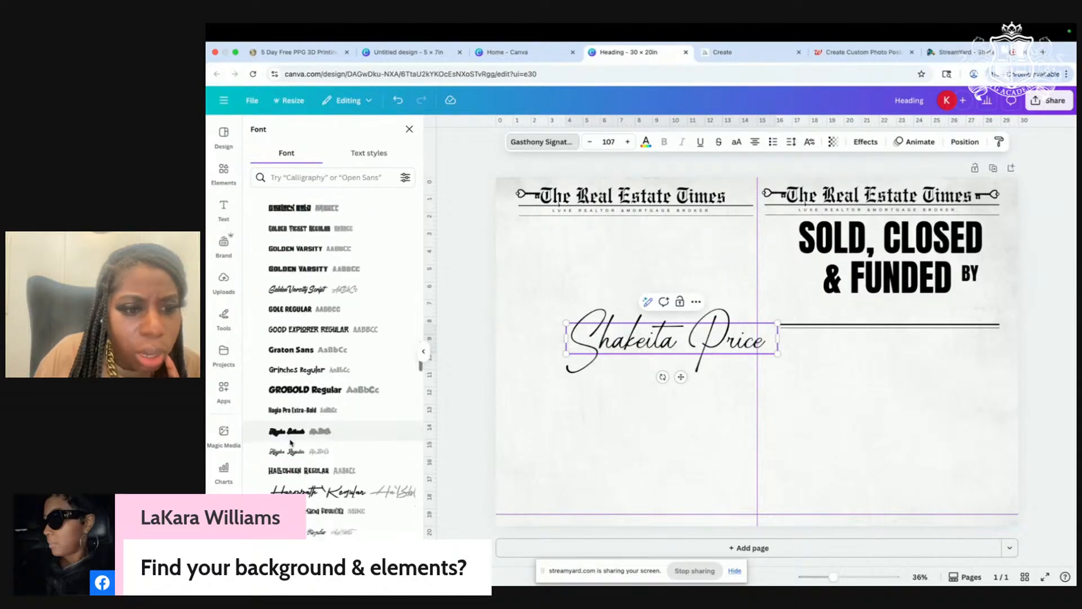
scroll(291, 442, "down", 3)
left_click(293, 414)
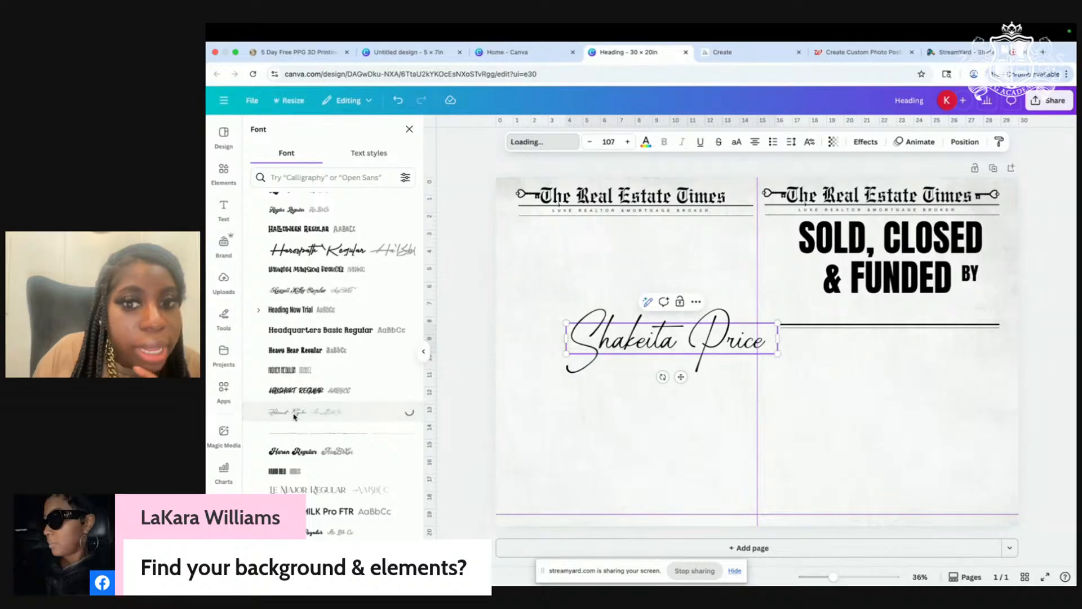
scroll(293, 417, "down", 15)
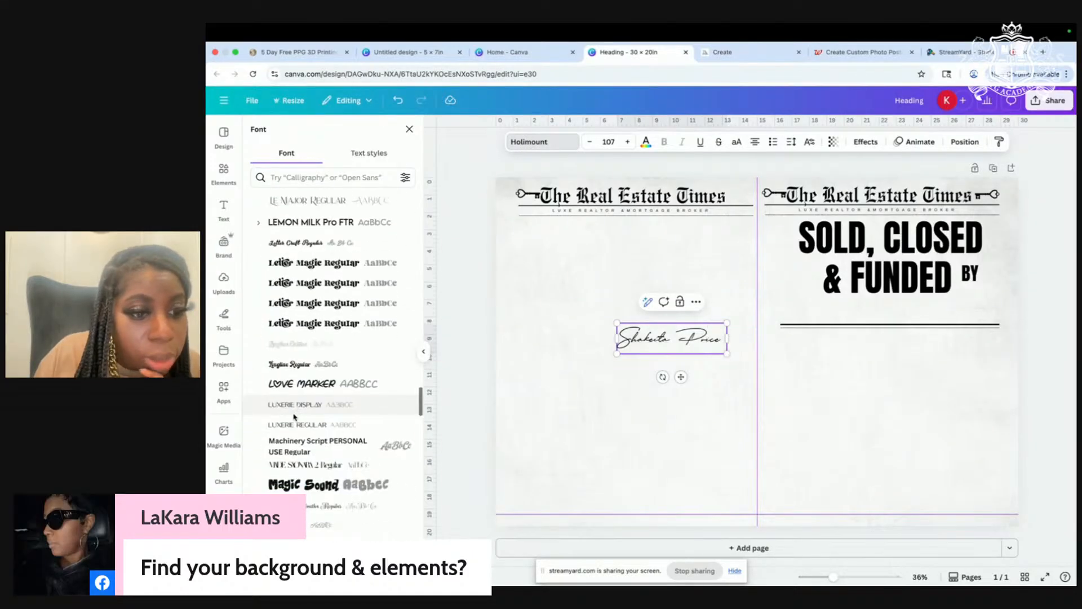
scroll(289, 423, "down", 8)
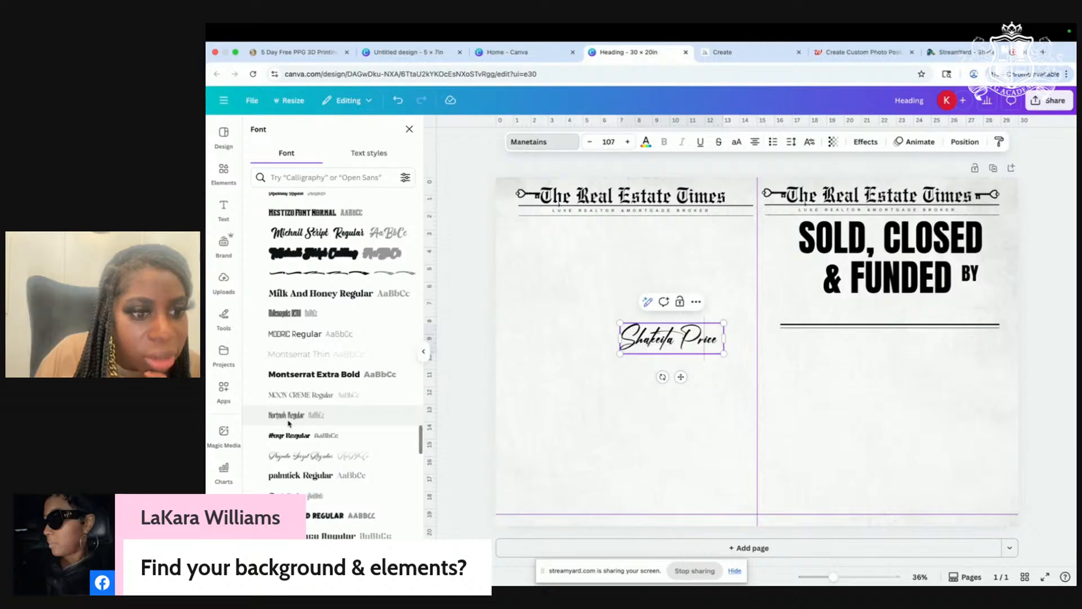
scroll(288, 423, "down", 10)
left_click(291, 396)
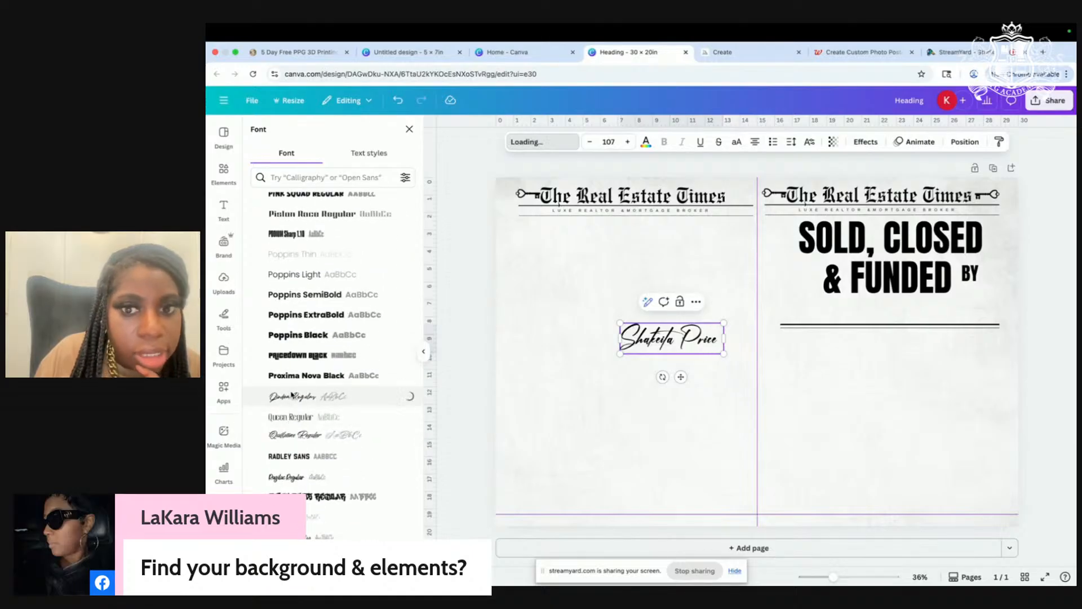
scroll(291, 396, "down", 3)
left_click(288, 380)
scroll(288, 380, "down", 6)
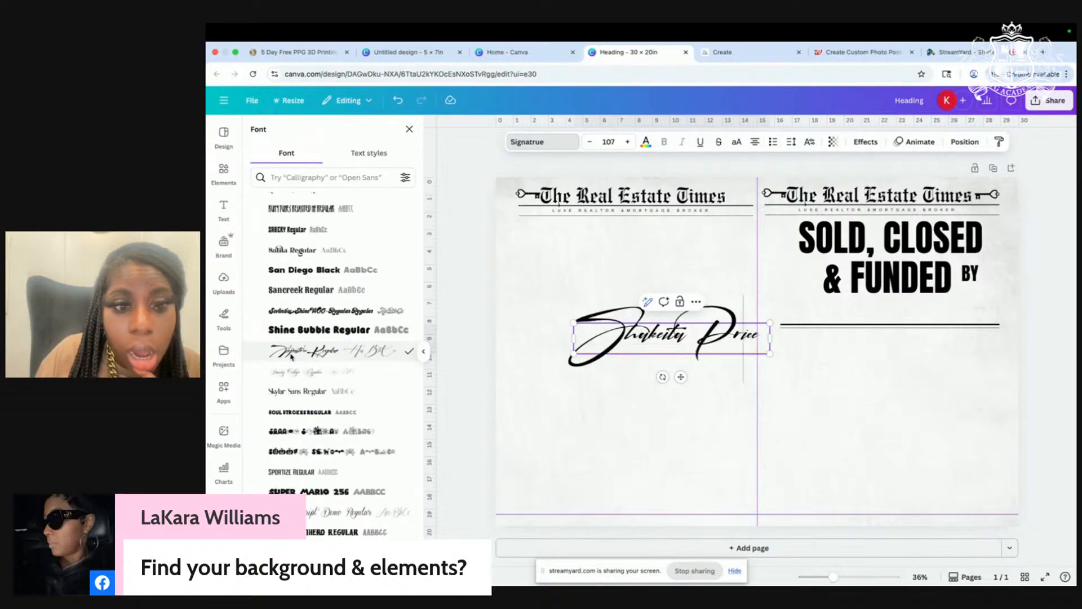
scroll(291, 355, "down", 3)
left_click(281, 424)
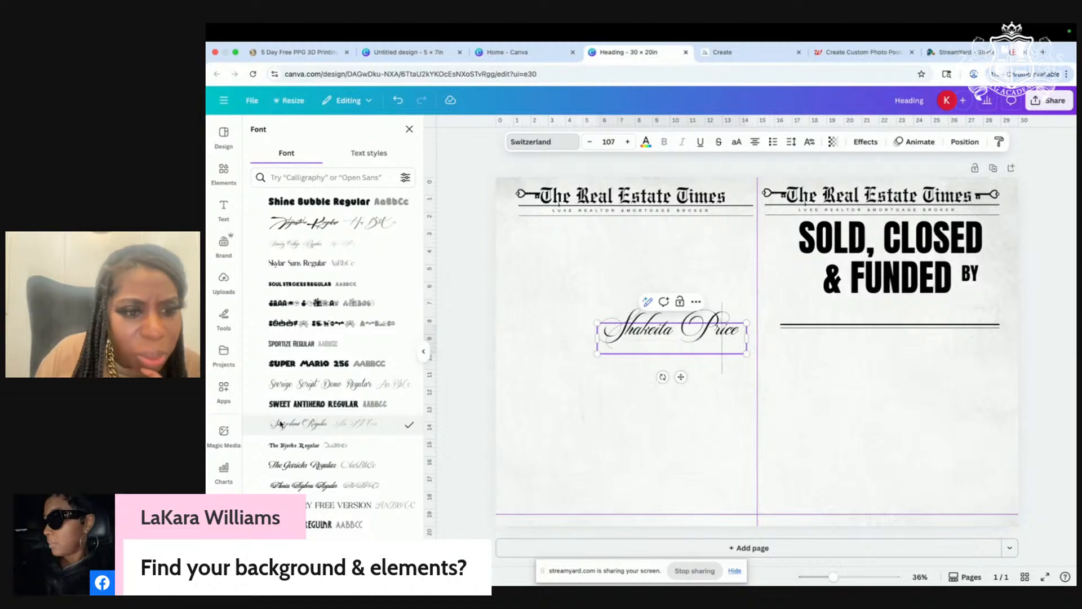
Step: Move the script name up under the left masthead, duplicate it, and browse fonts for the copy
left_click_drag(657, 344, 597, 266)
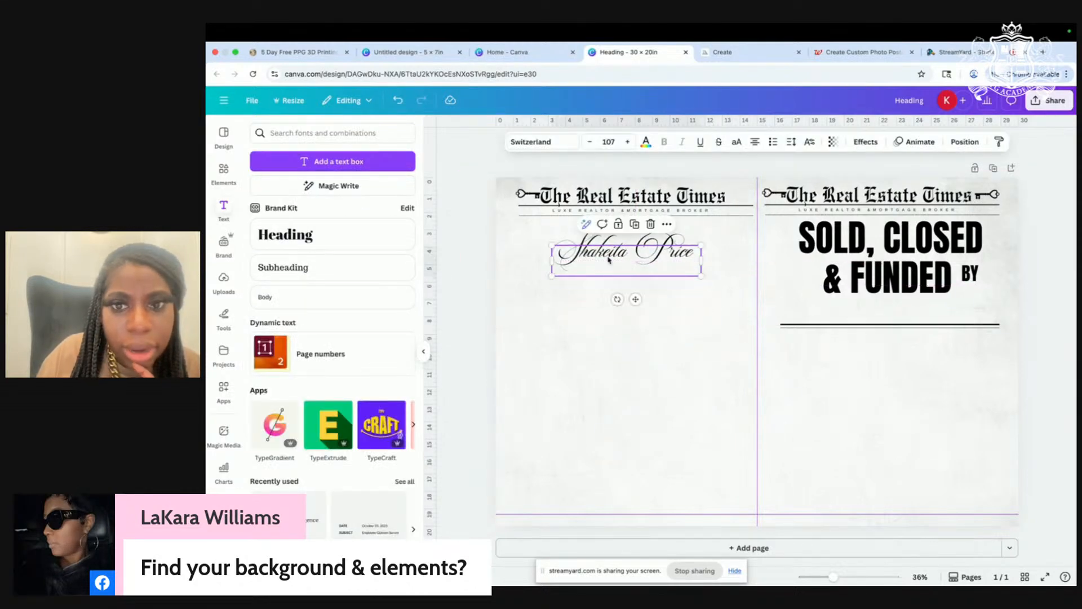
left_click(635, 224)
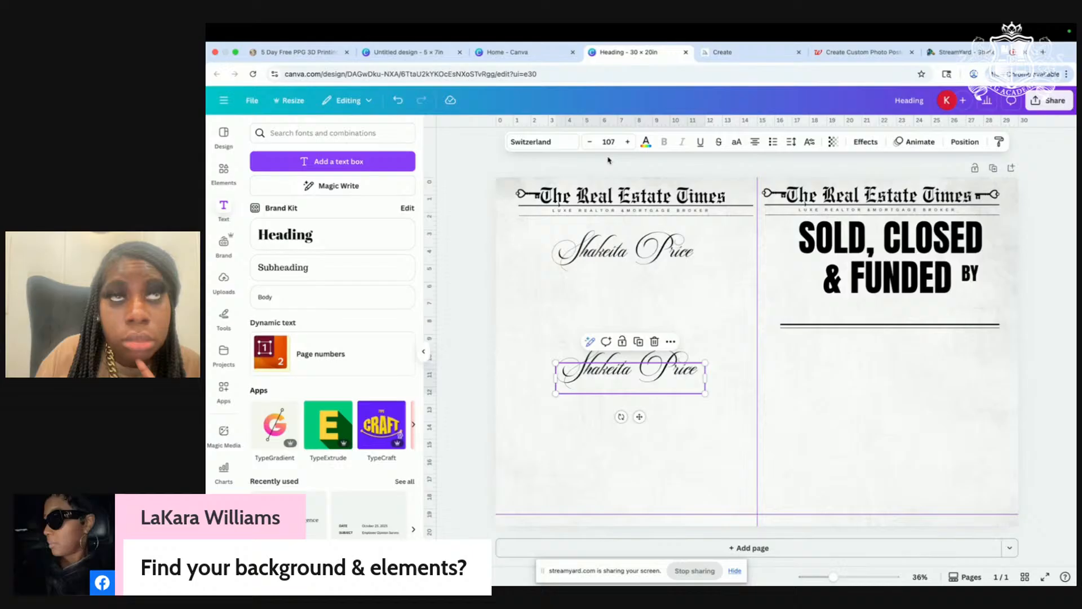
left_click(541, 141)
scroll(333, 325, "down", 3)
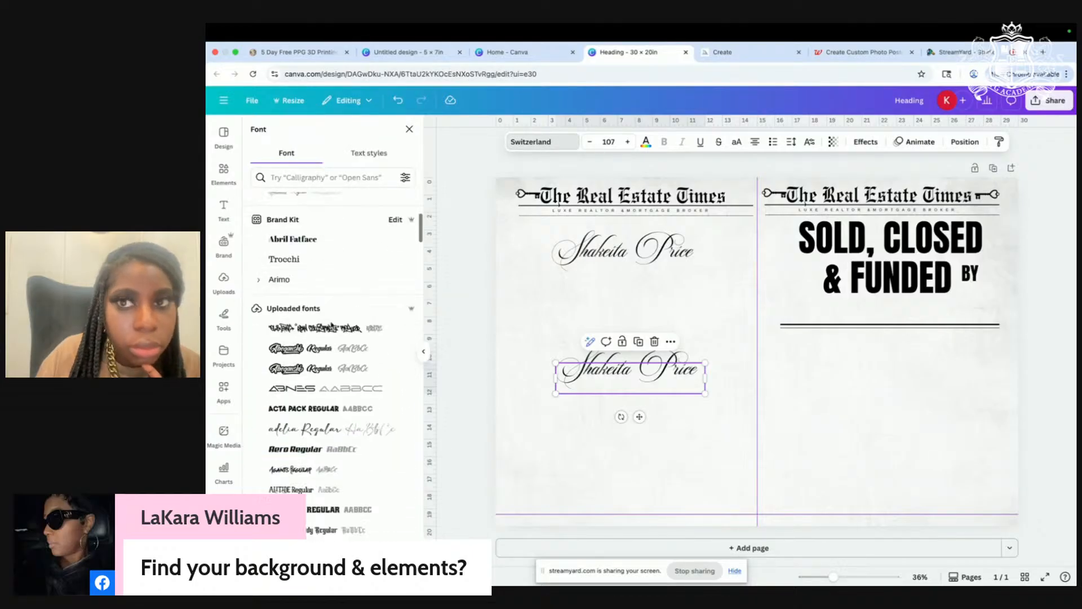
scroll(332, 325, "down", 1)
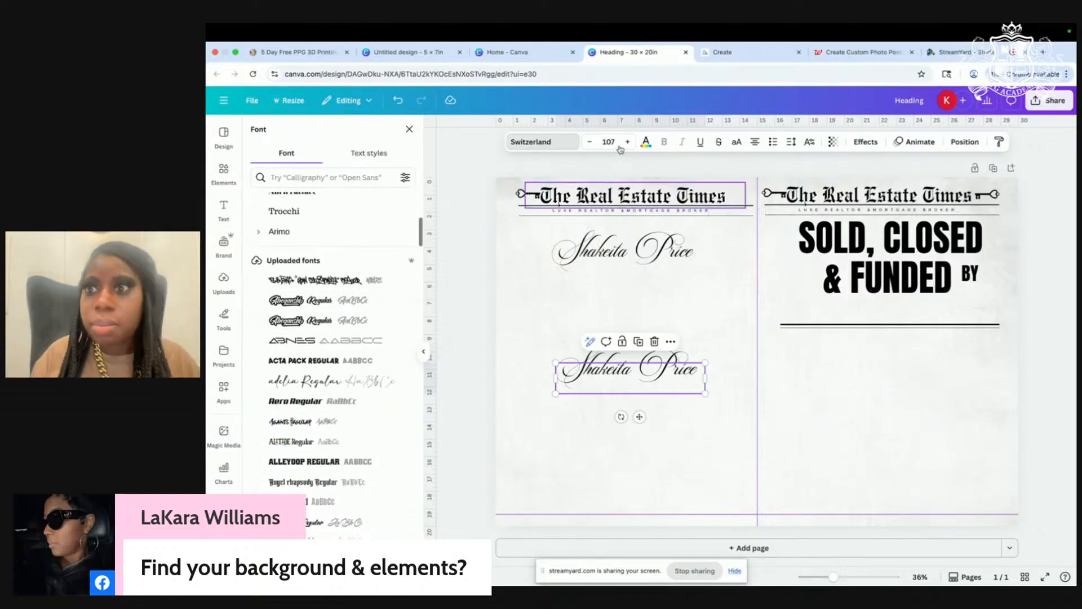
left_click(956, 53)
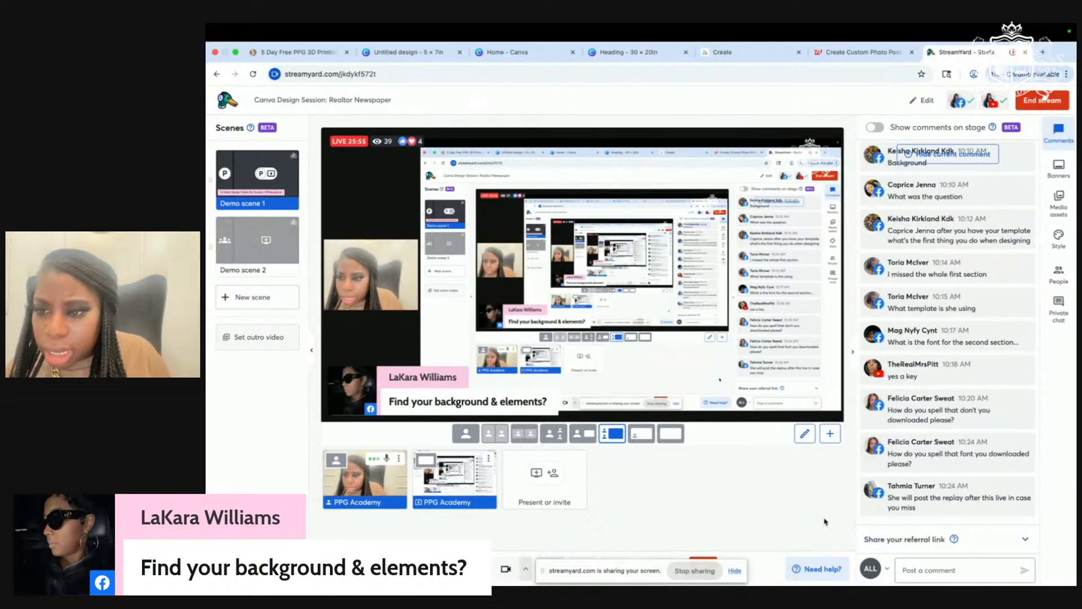
mouse_move(941, 475)
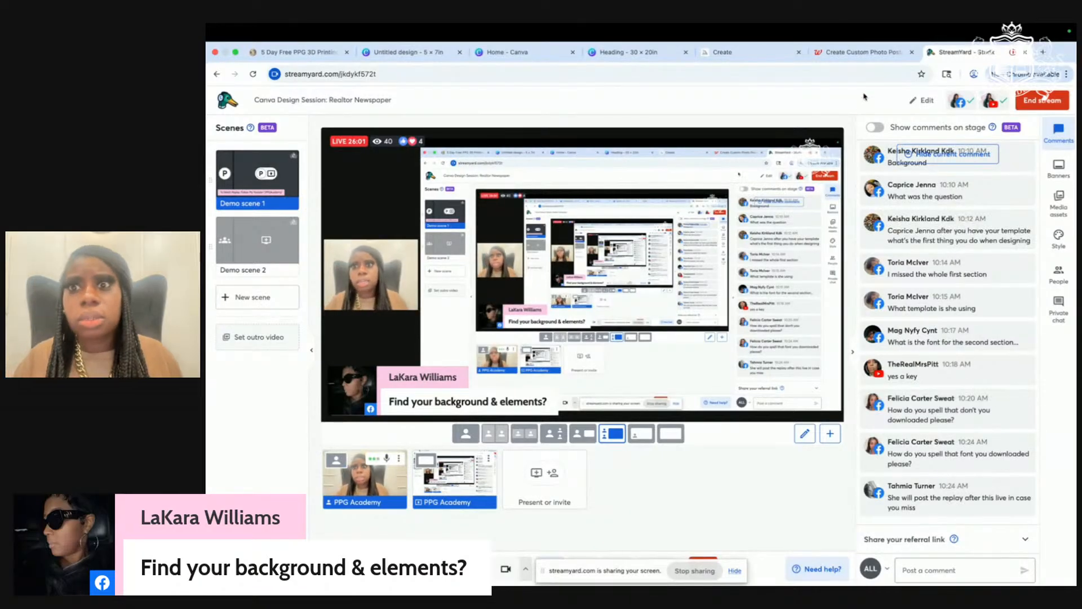
left_click(629, 51)
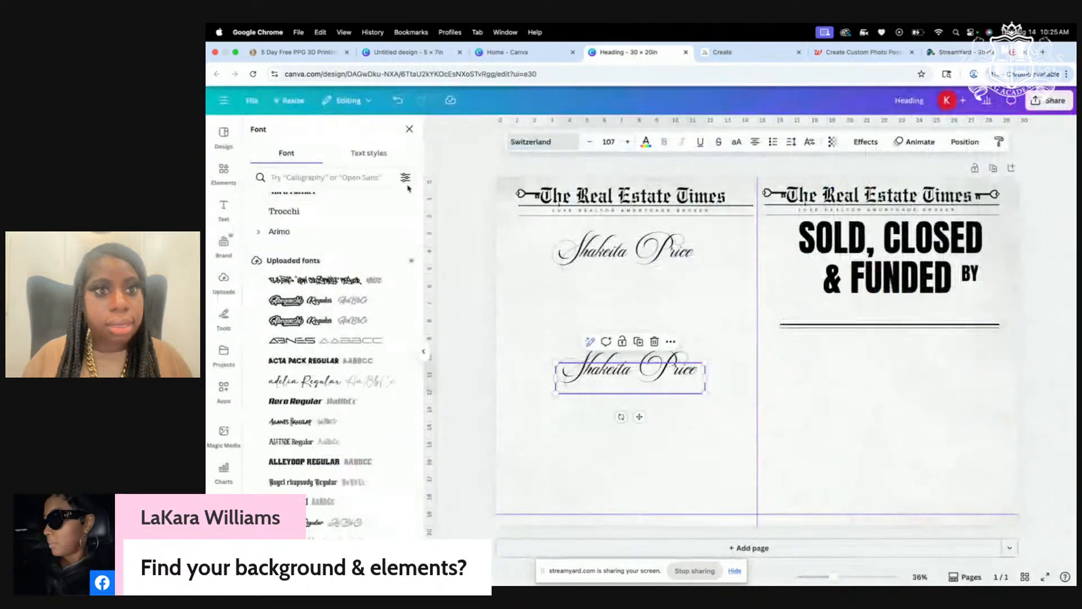
left_click(961, 52)
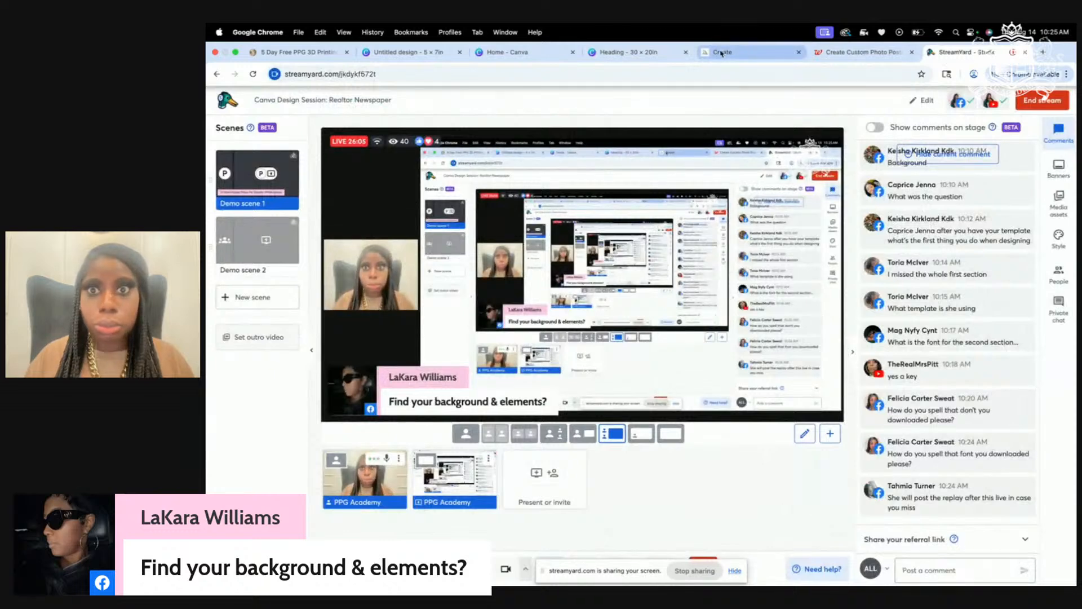
left_click(628, 52)
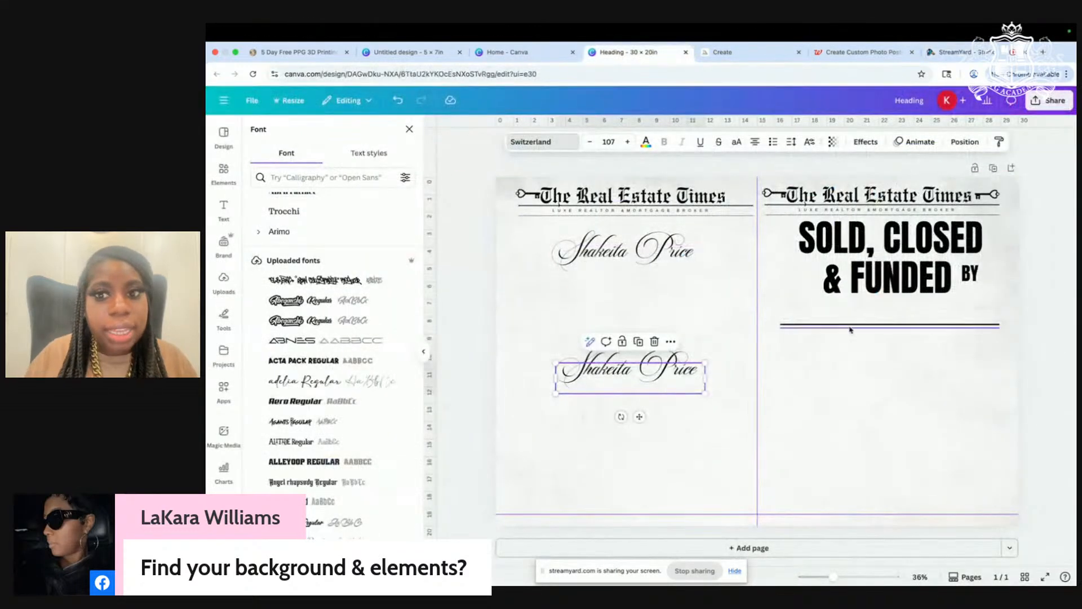
Step: Duplicate the & FUNDED heading and place the copy below the right-panel rule
left_click(858, 278)
left_click(897, 238)
left_click_drag(886, 295, 885, 423)
Step: Change the copied text to 'Anton' and nudge it slightly left into alignment
key("Return")
type("Antp")
key("BackSpace")
type("on")
left_click(902, 439)
left_click(909, 389)
left_click_drag(934, 381, 926, 382)
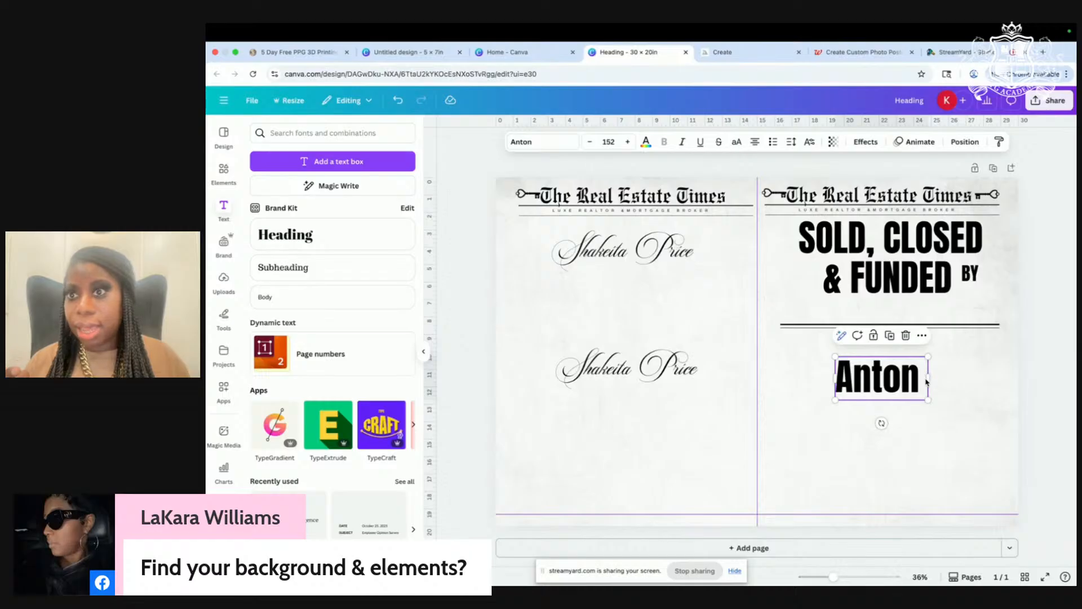
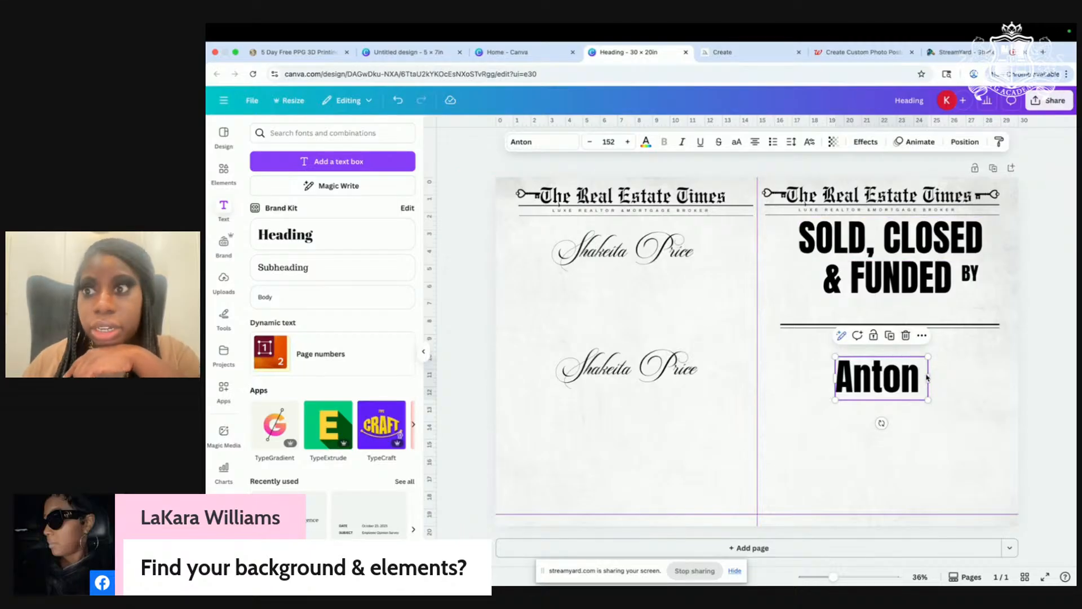
Step: Nudge the Anton text slightly left beneath the headline and open a new Chrome tab
left_click_drag(927, 378, 917, 374)
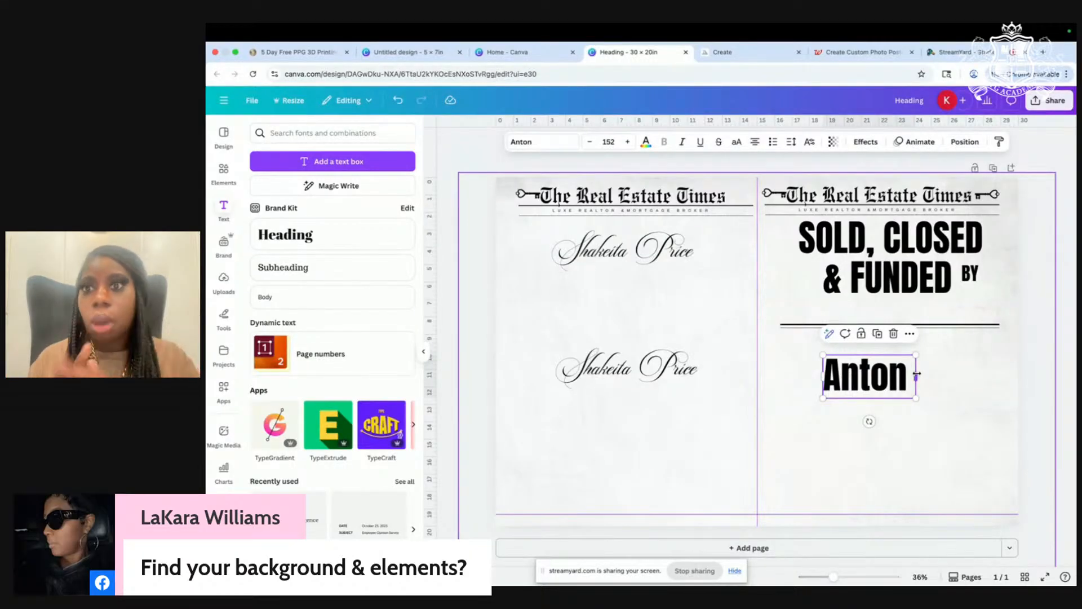
left_click(1043, 52)
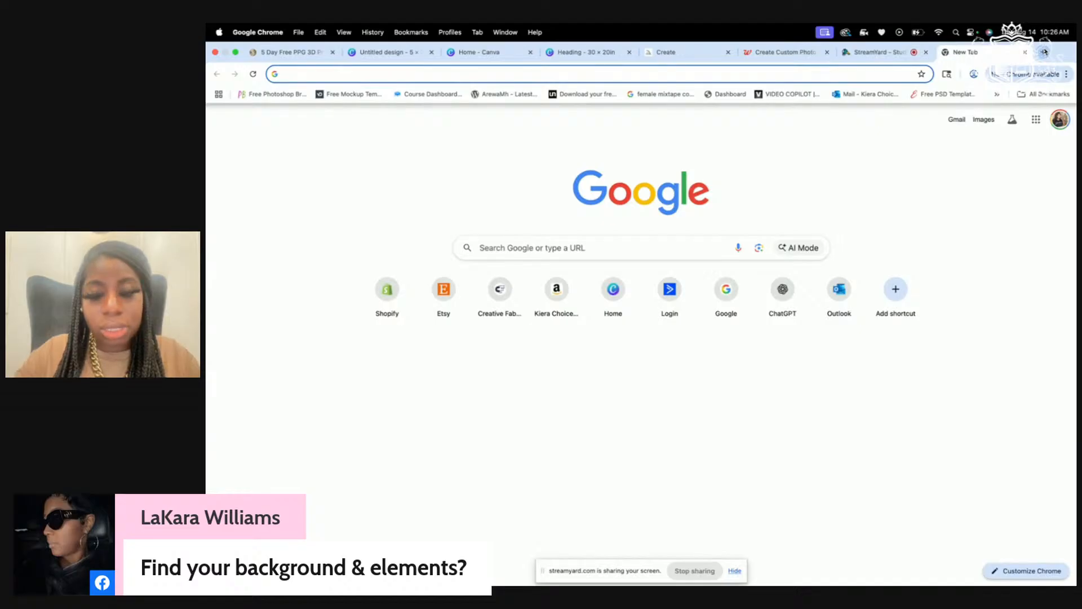
Step: Load elements.envato.com, dismiss the Google sign-in prompt, and open the Fonts category list
type("ele")
key("Return")
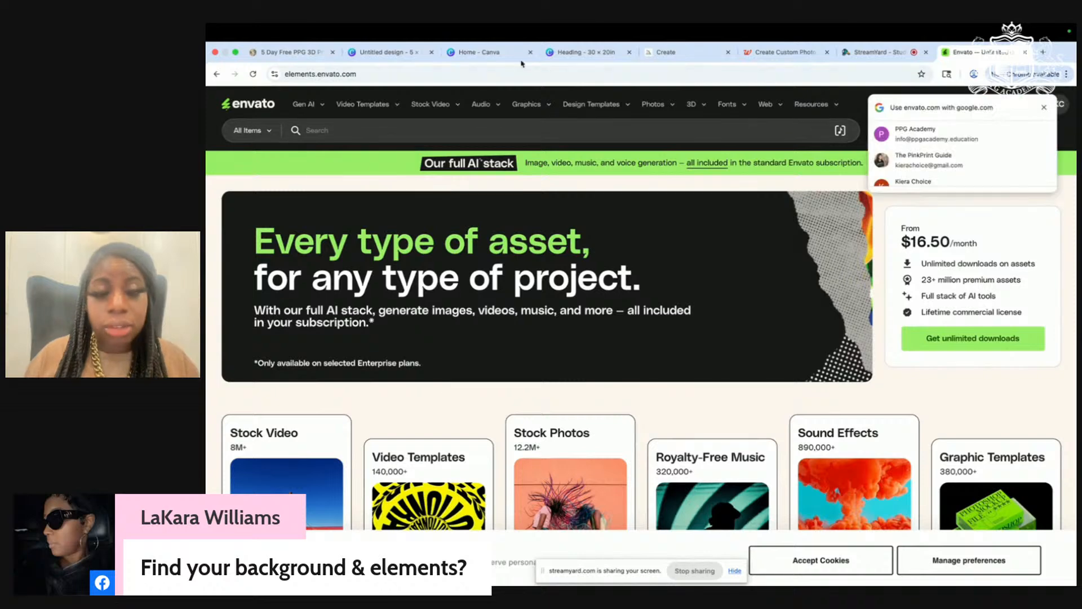
left_click(1045, 108)
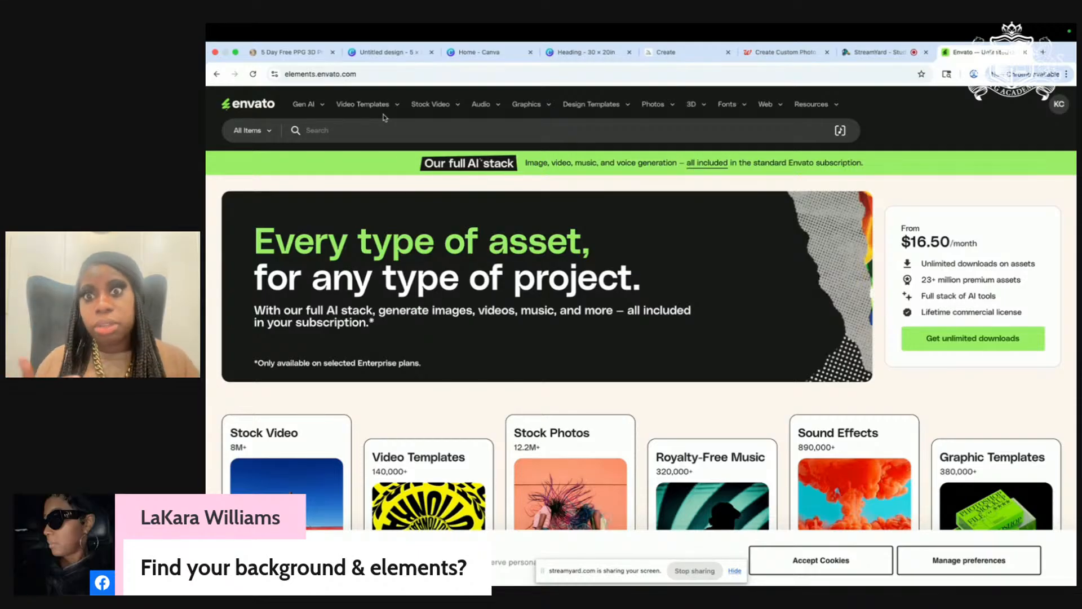
left_click(732, 106)
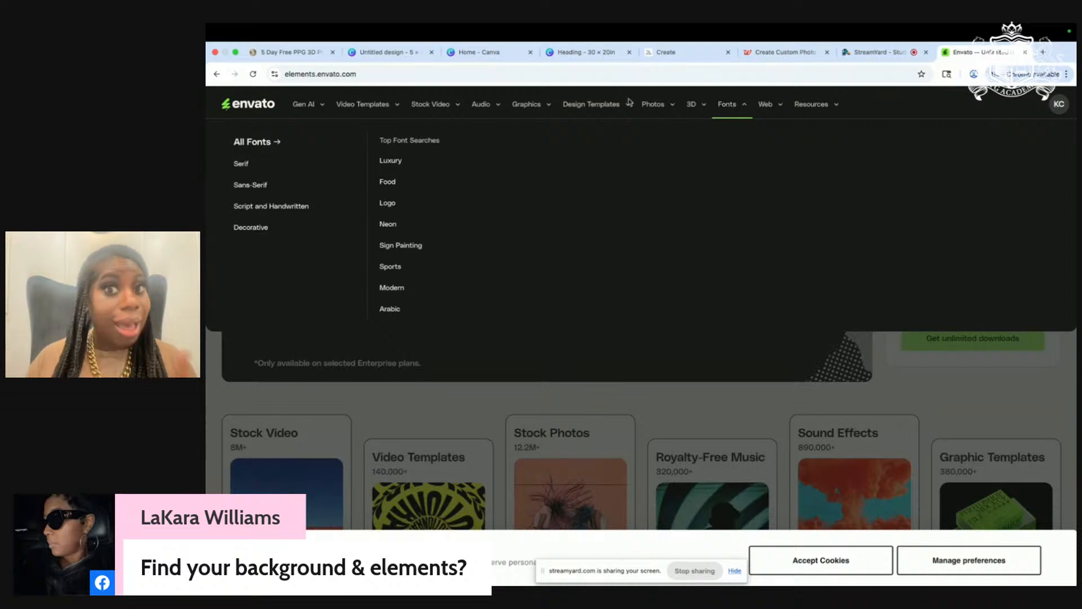
Step: Open the Luxury fonts collection and preview the Billa Mount Luxury Script font
left_click(397, 162)
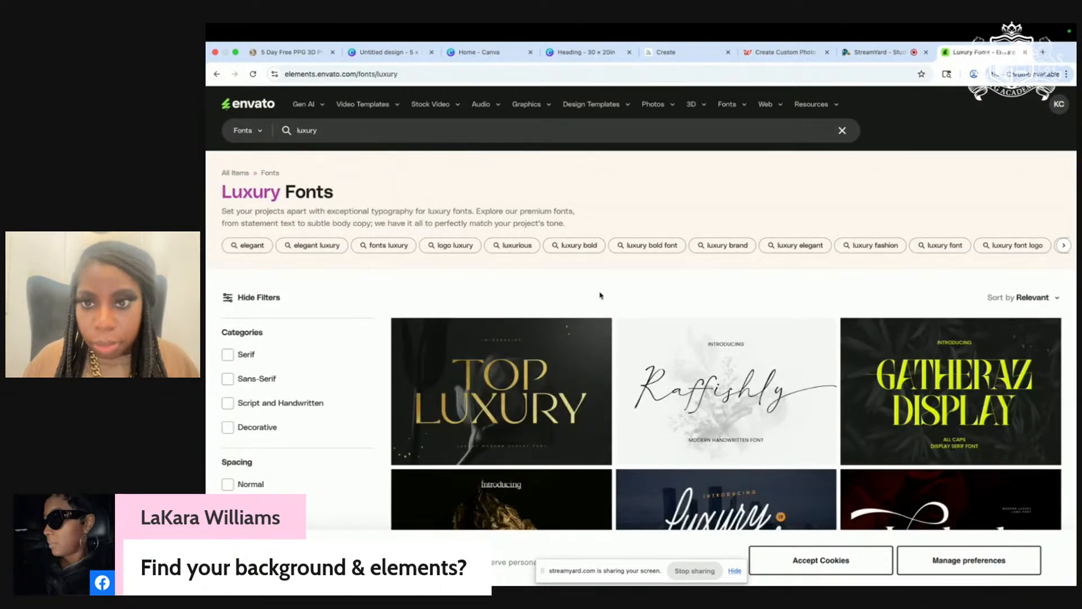
scroll(589, 296, "down", 5)
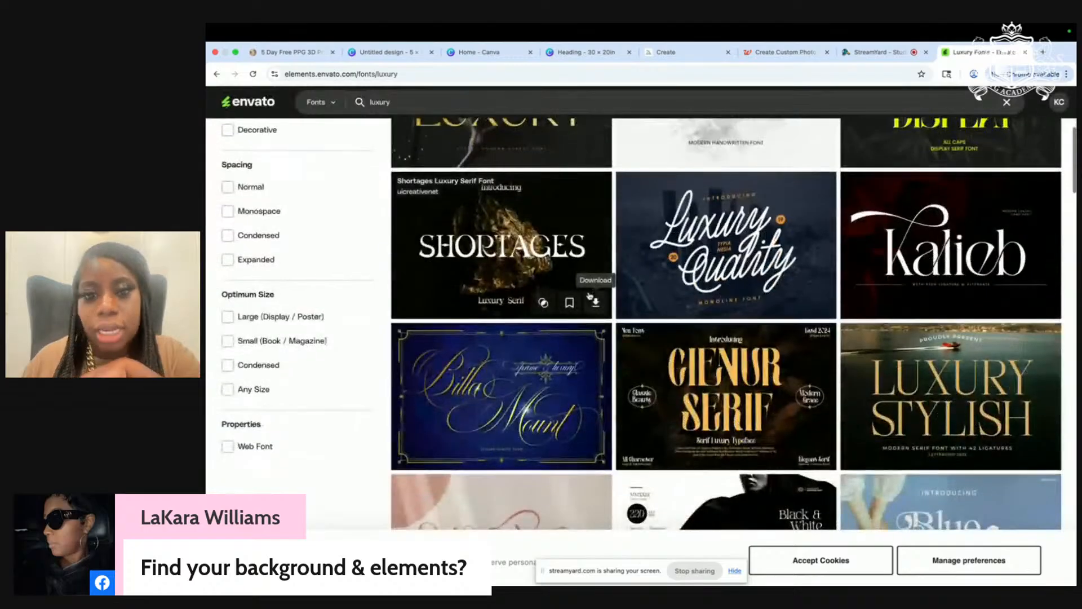
scroll(589, 295, "down", 3)
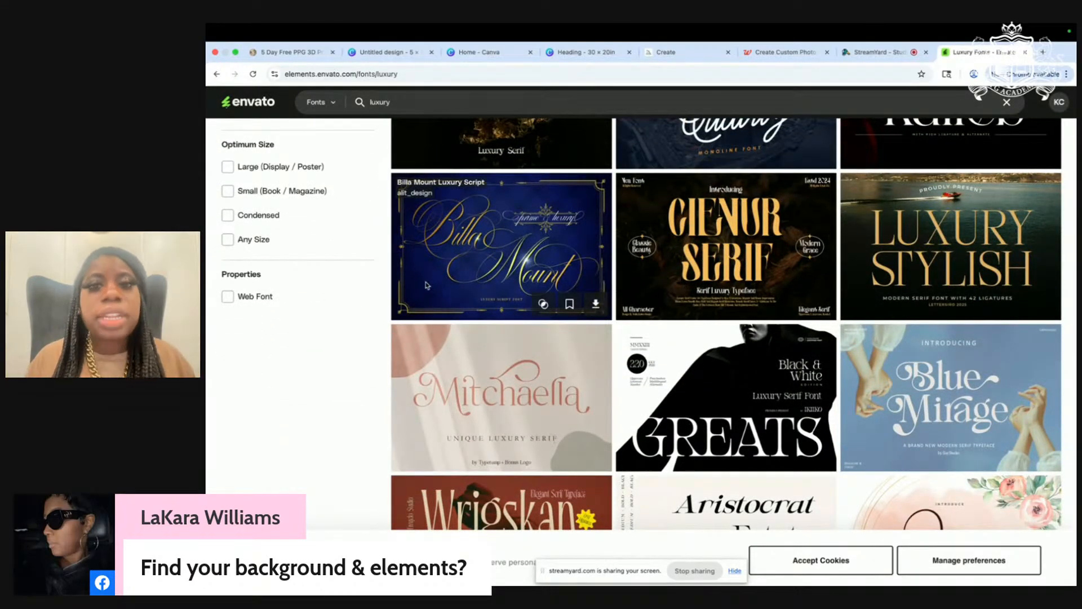
left_click(456, 267)
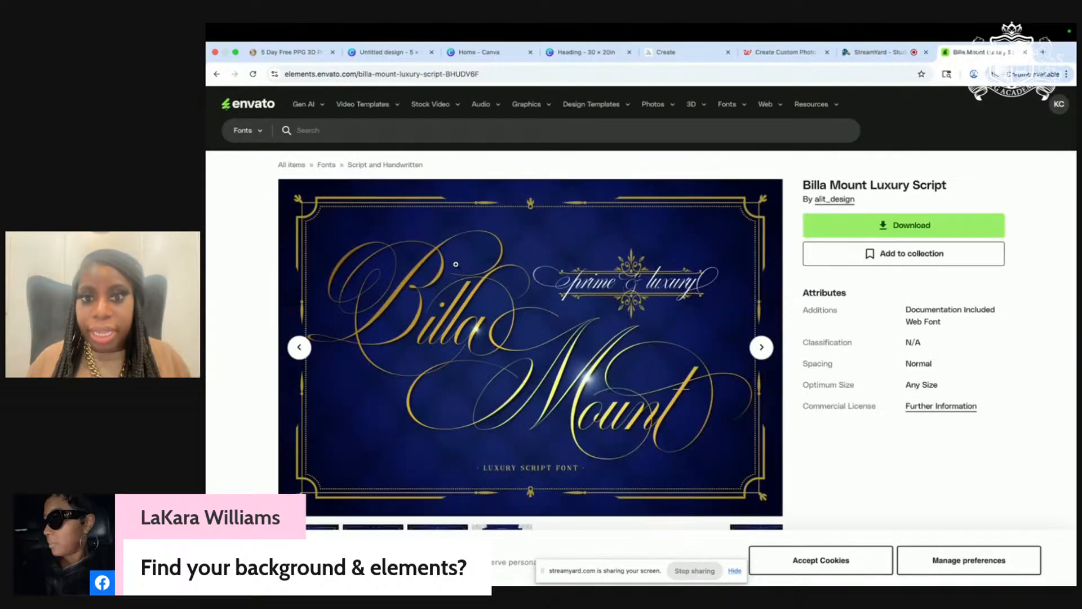
left_click(216, 74)
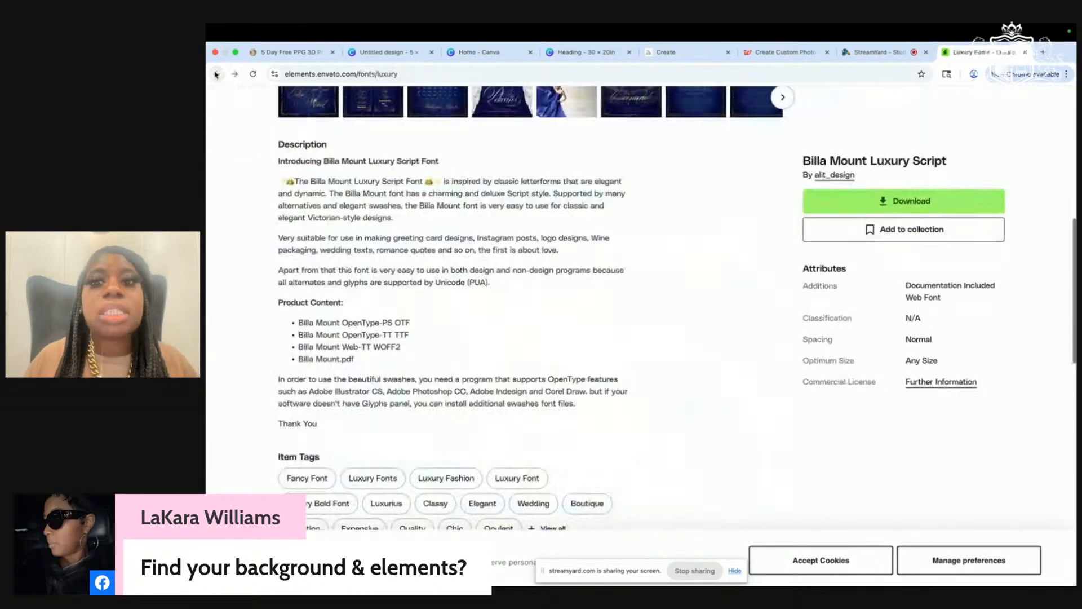
Step: Browse the Luxury Fonts results and continue onto the second results page
scroll(573, 396, "down", 1)
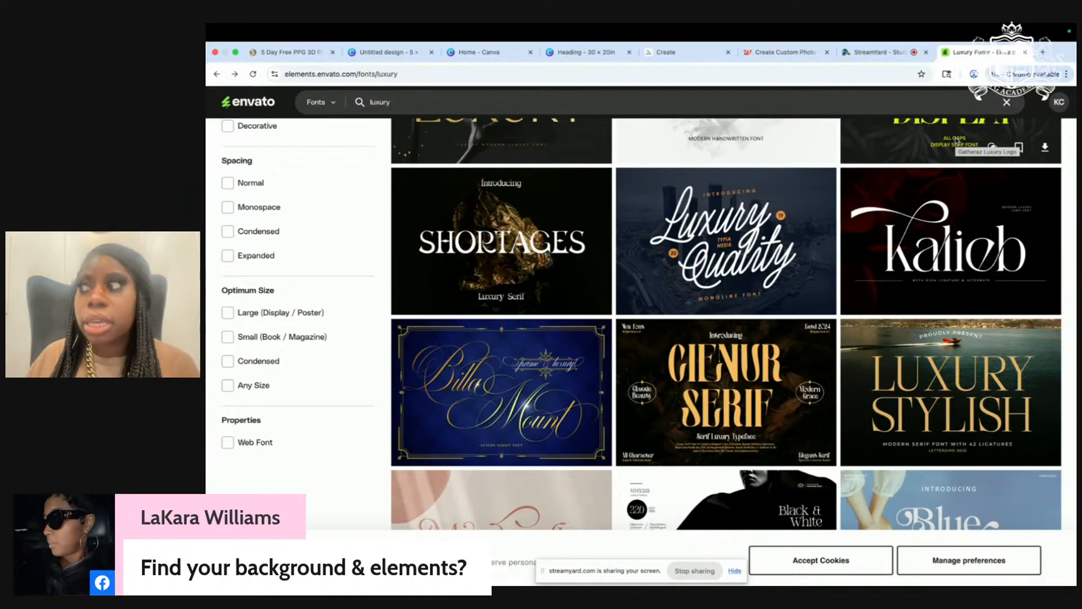
scroll(936, 194, "down", 3)
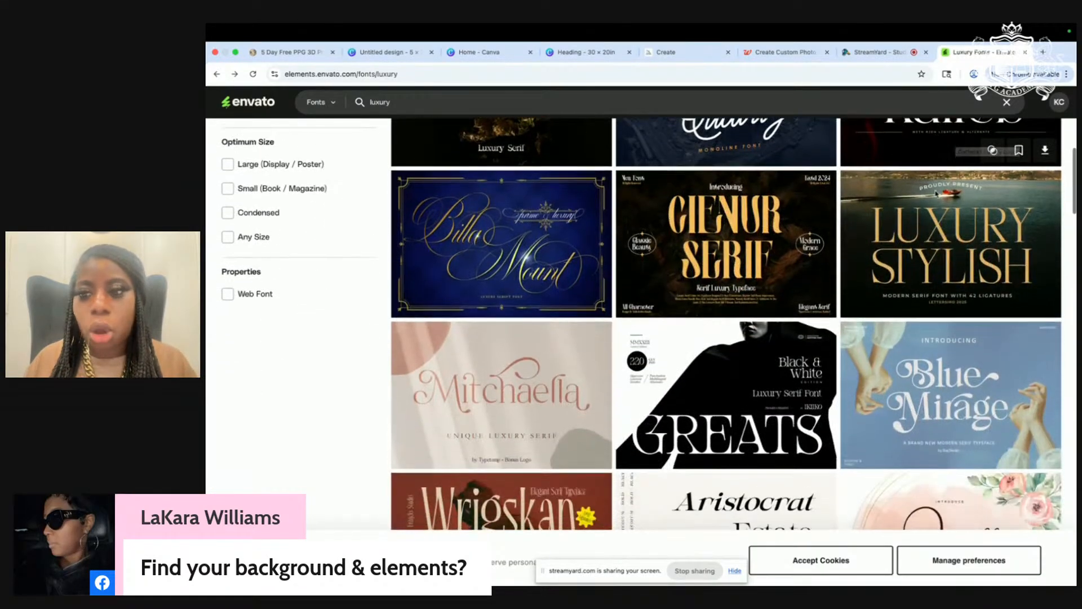
scroll(936, 194, "down", 9)
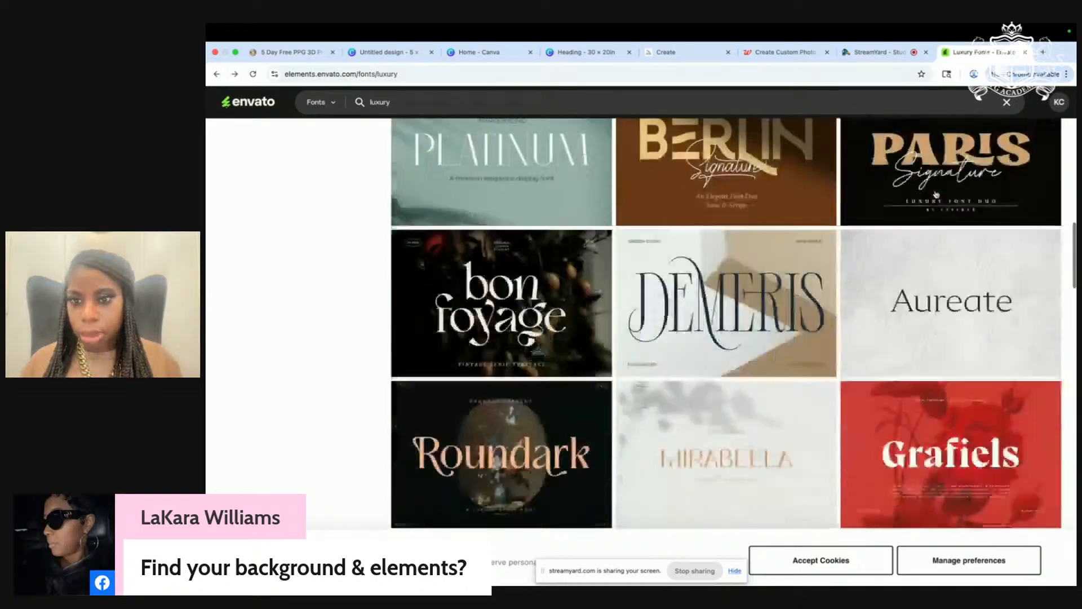
scroll(935, 194, "down", 4)
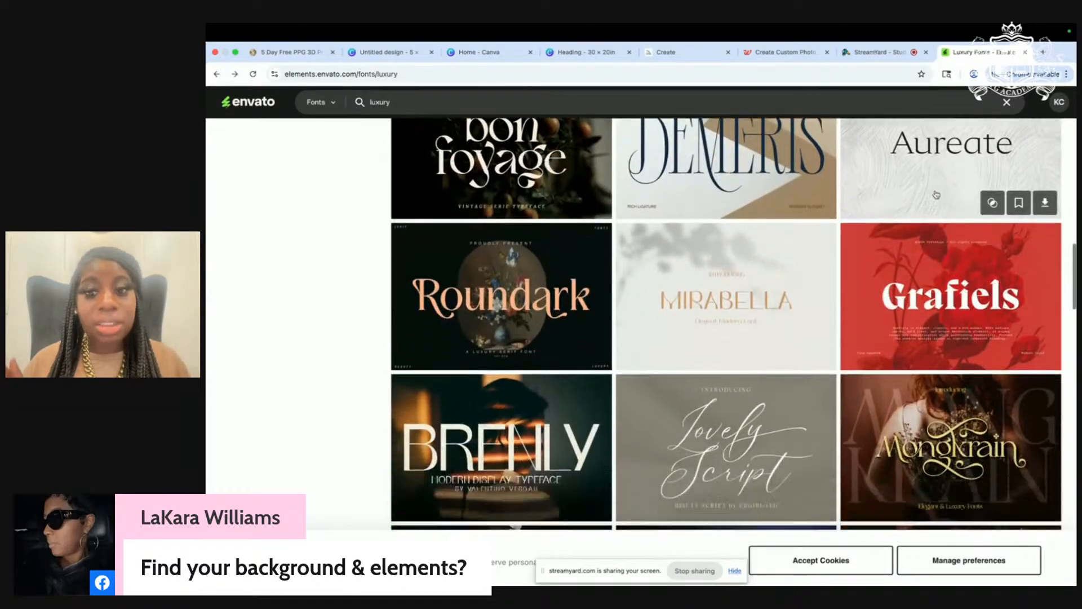
scroll(936, 194, "down", 5)
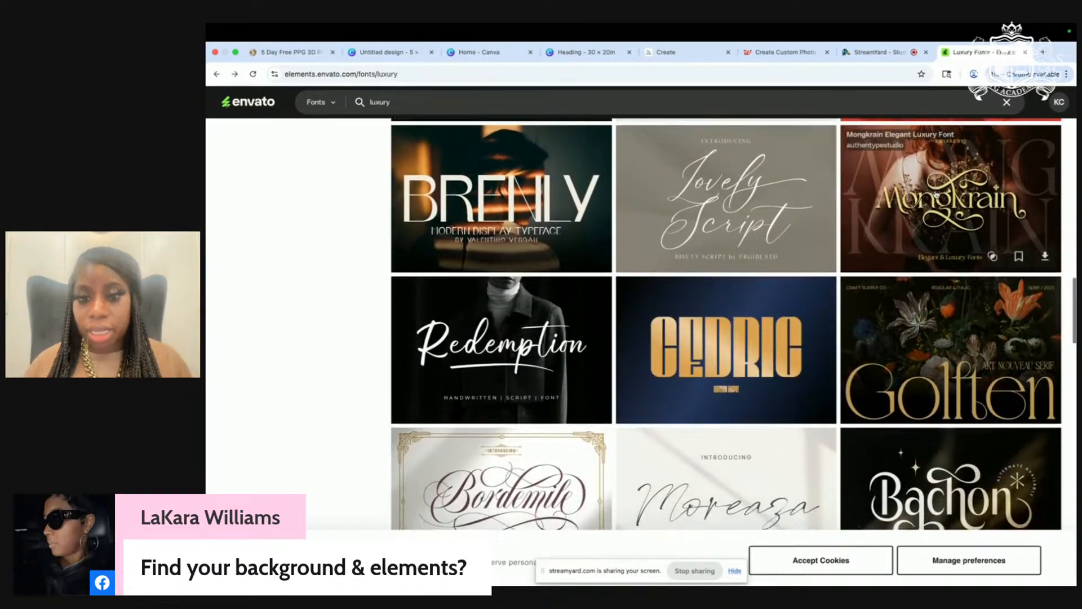
scroll(936, 194, "down", 1)
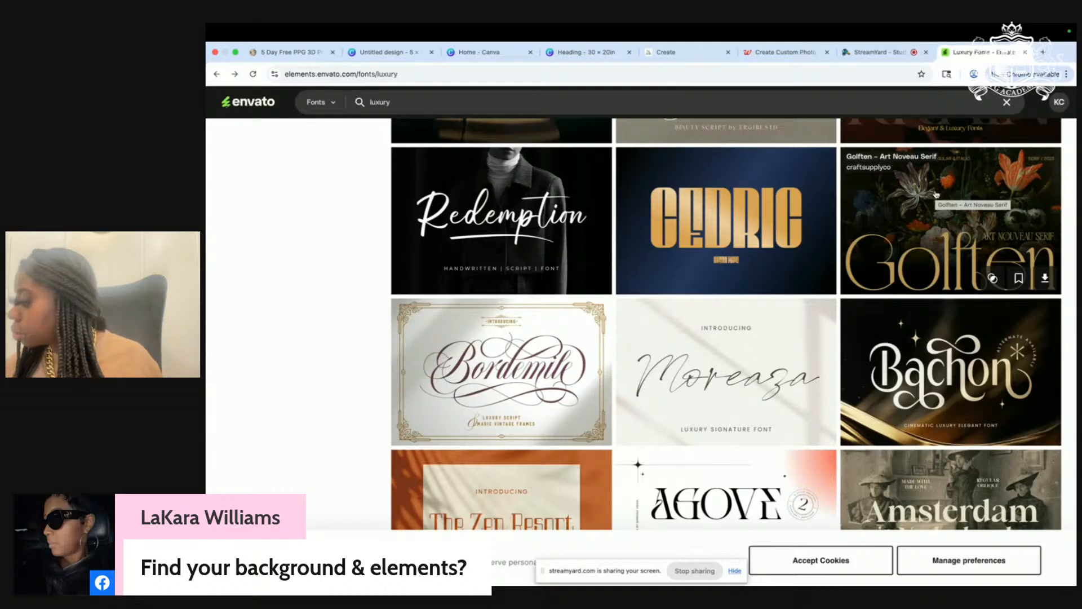
scroll(937, 195, "down", 8)
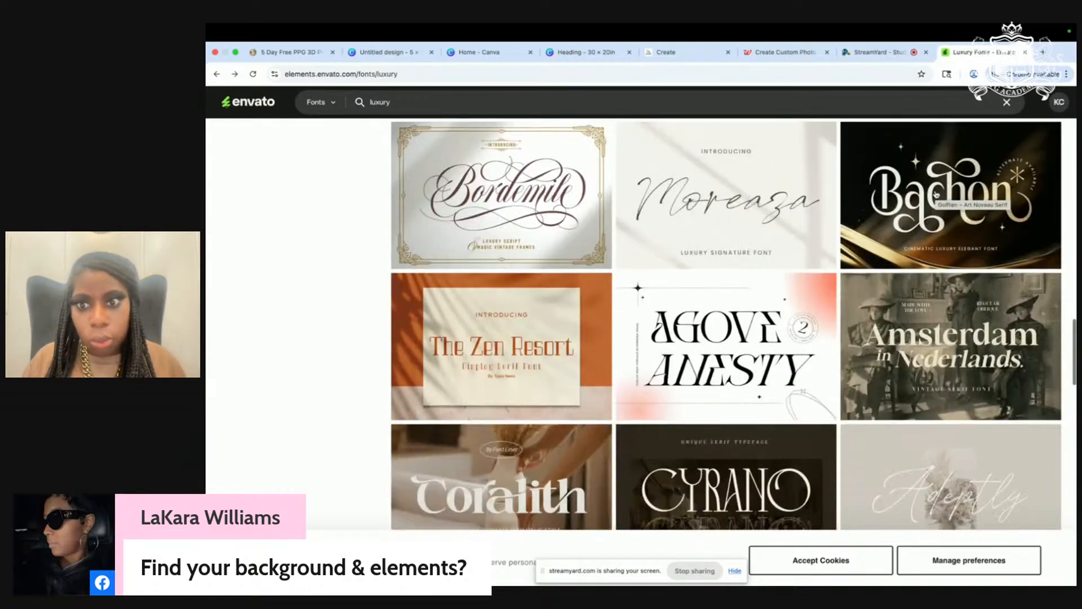
scroll(936, 195, "down", 5)
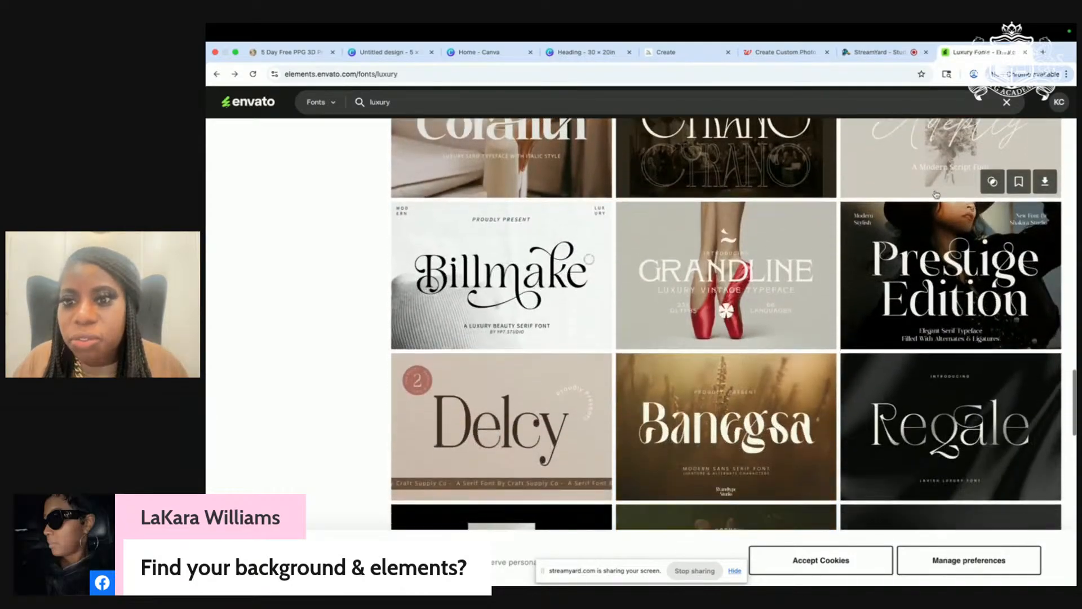
scroll(936, 195, "down", 2)
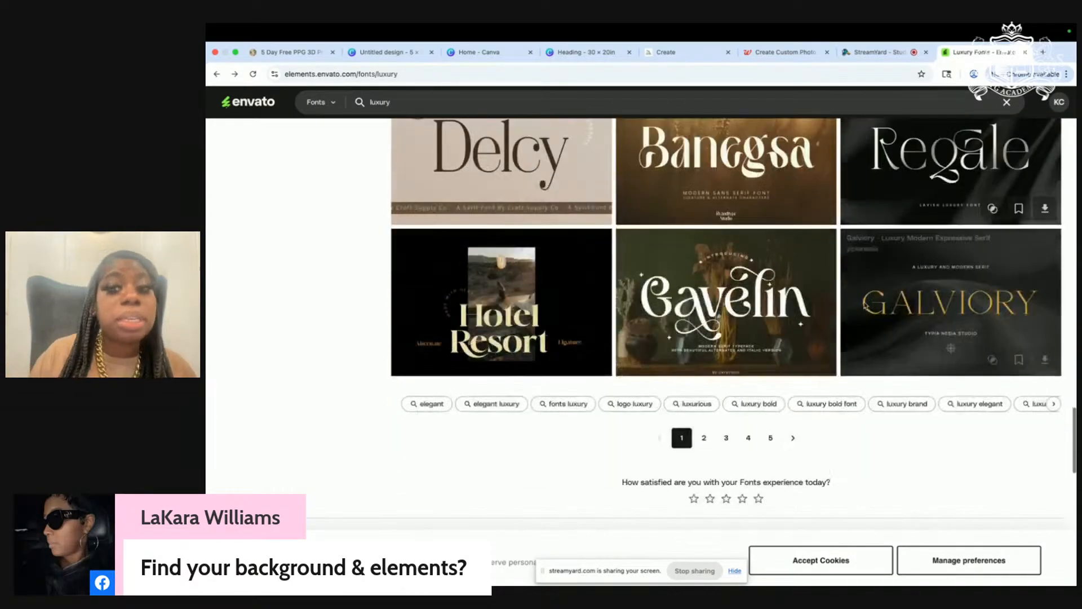
left_click(703, 439)
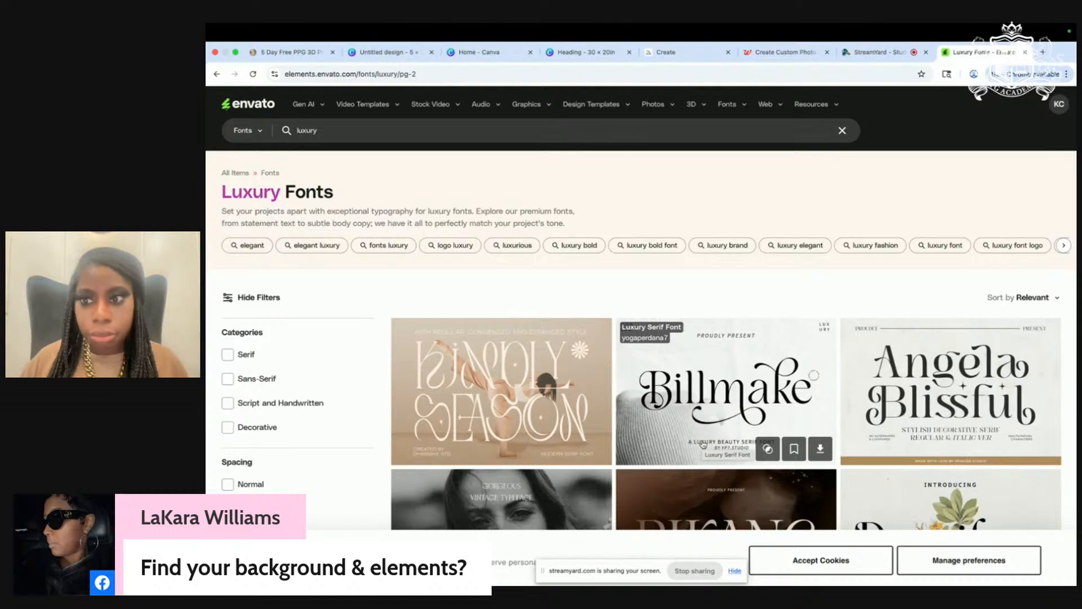
scroll(703, 445, "down", 4)
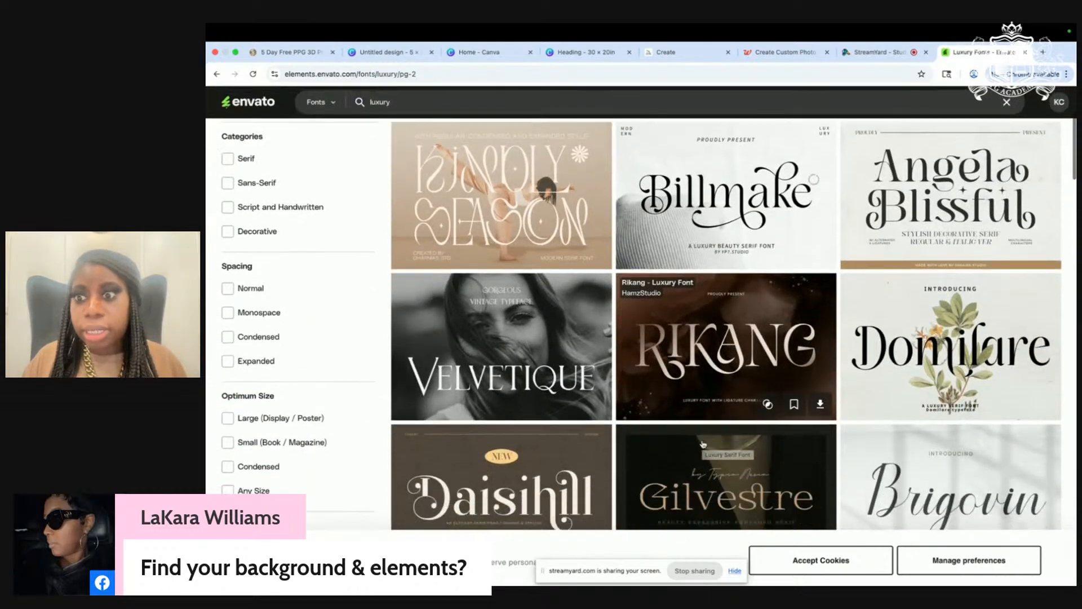
scroll(703, 445, "down", 9)
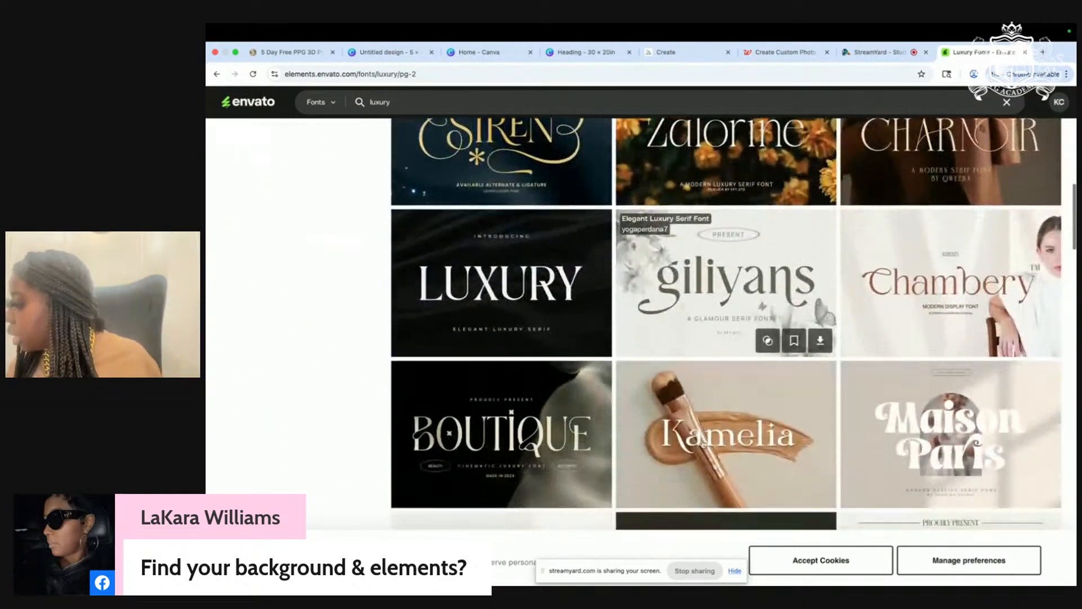
scroll(703, 445, "down", 2)
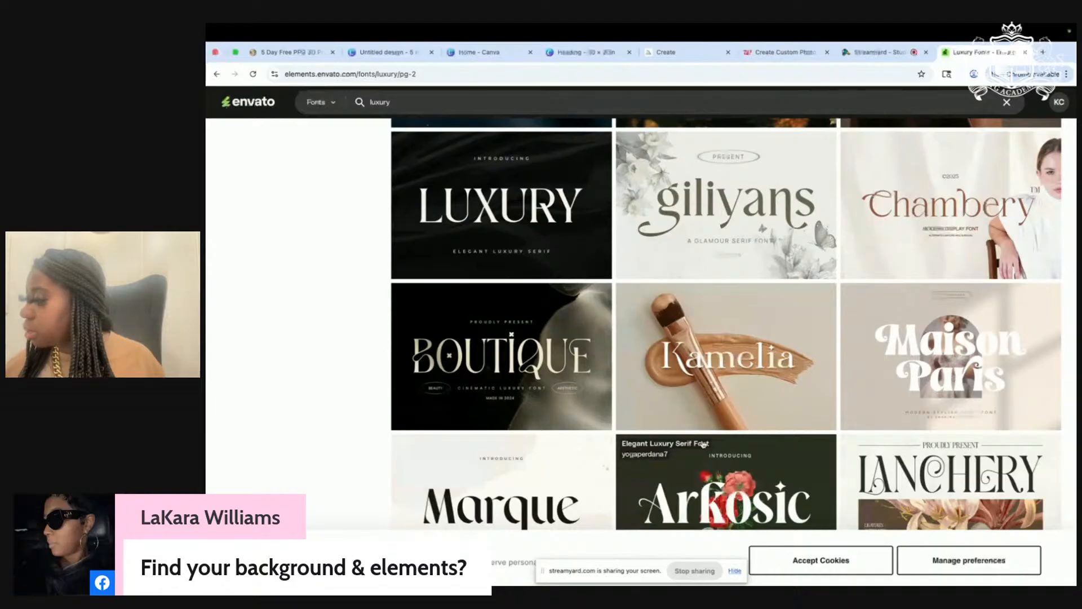
scroll(704, 444, "down", 2)
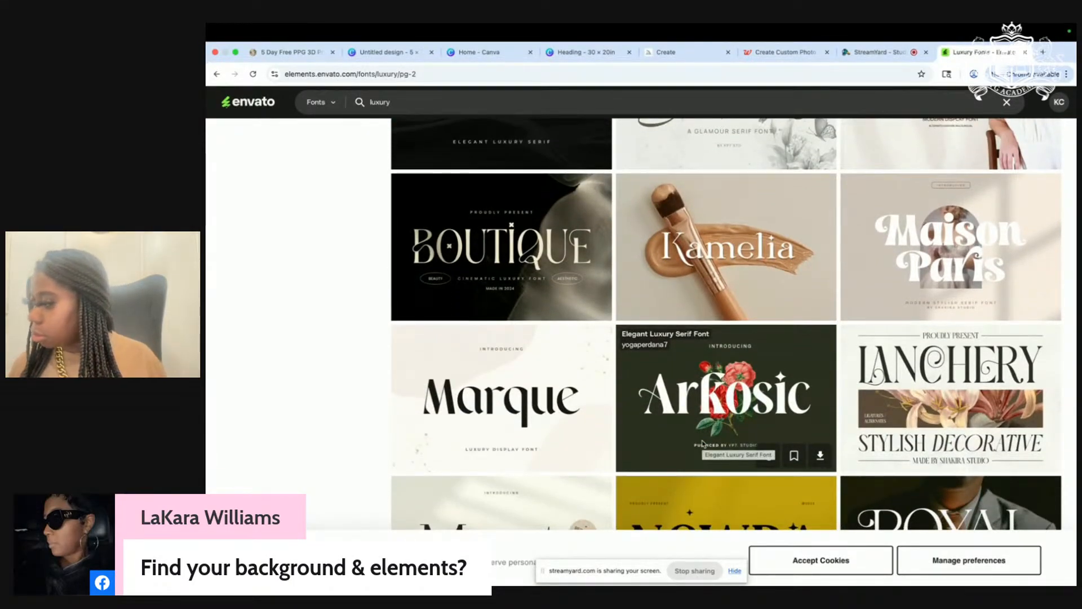
scroll(703, 444, "down", 6)
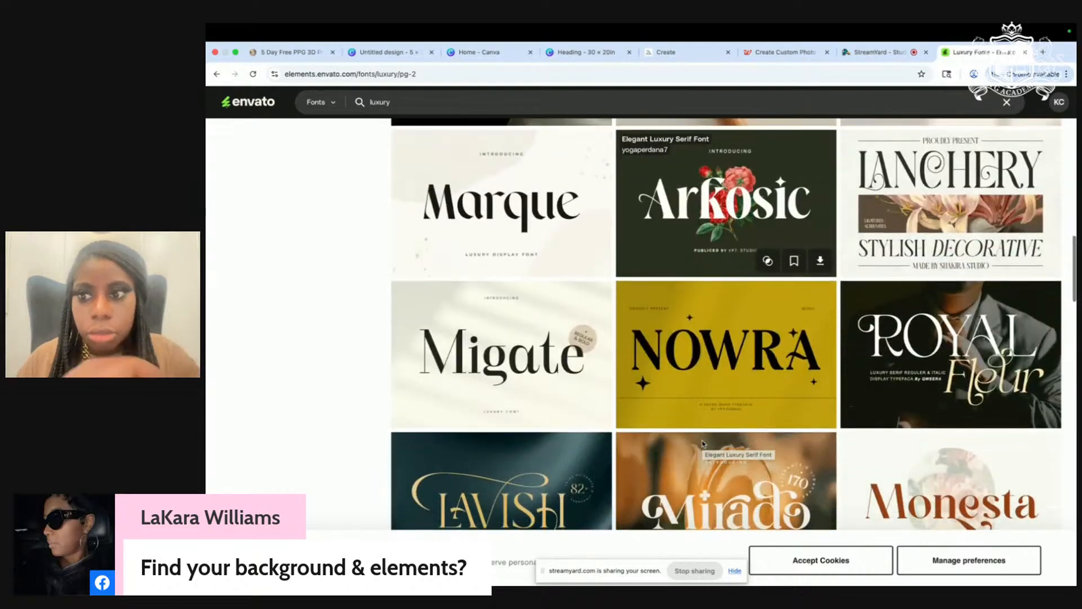
scroll(703, 444, "down", 12)
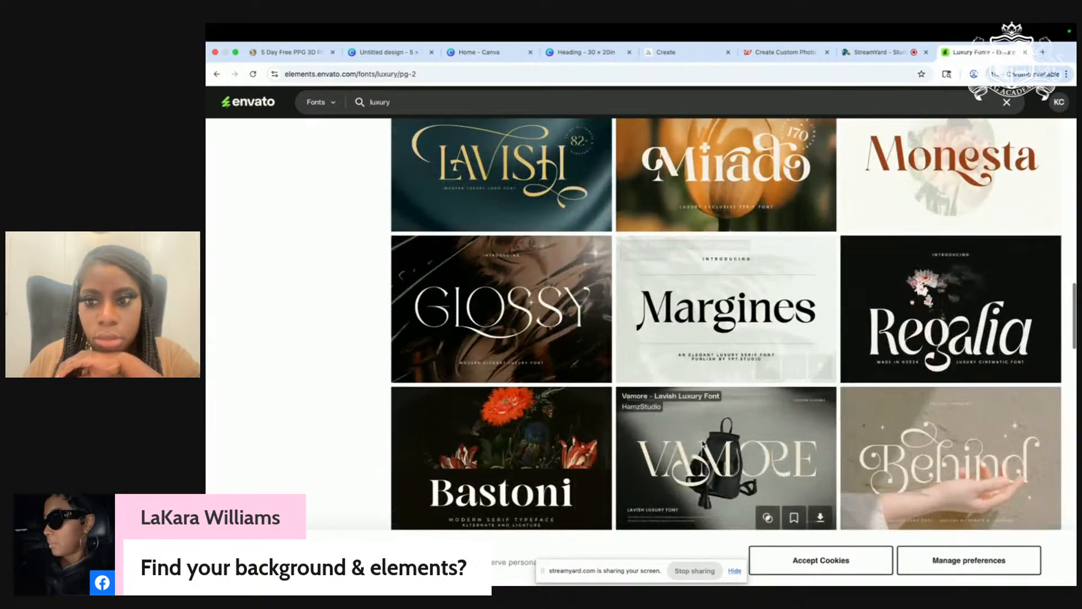
scroll(702, 444, "up", 20)
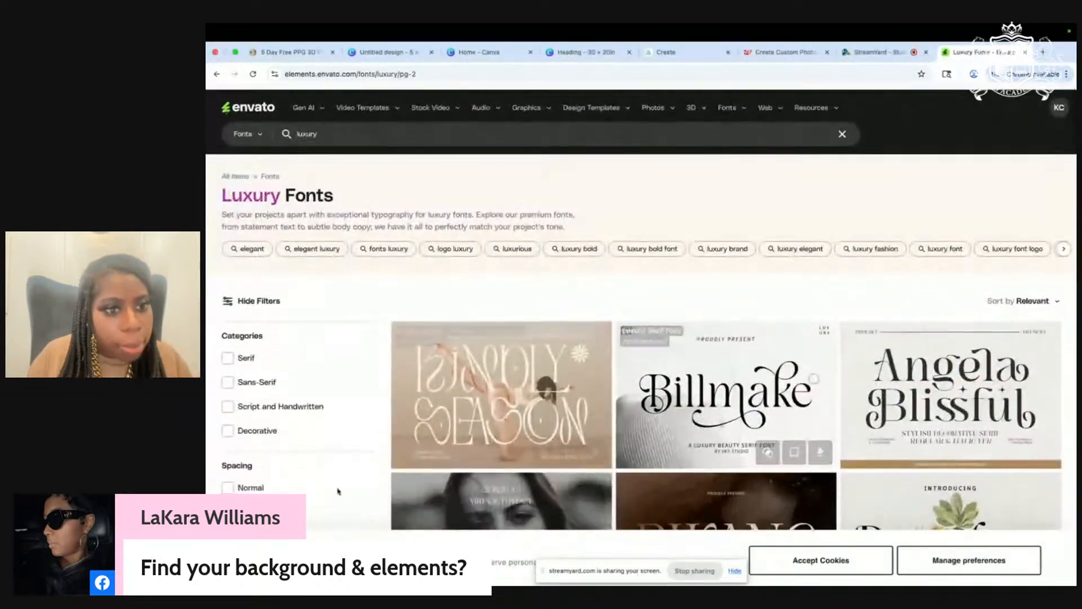
scroll(305, 431, "down", 1)
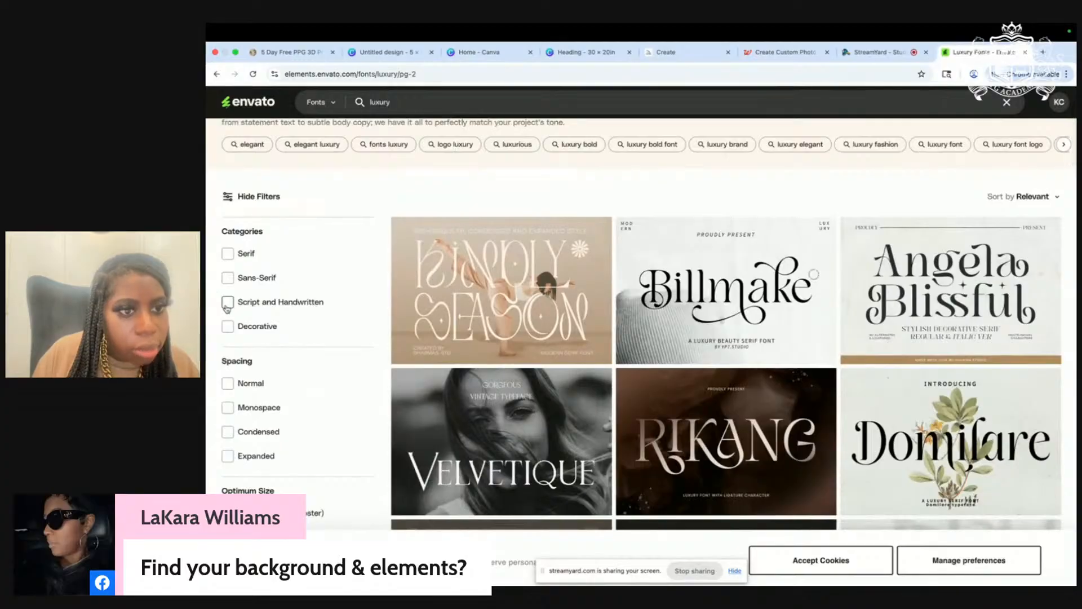
Step: Filter to Script and Handwritten fonts and add Eralish to the 'fonts' collection
left_click(228, 305)
scroll(228, 305, "down", 5)
scroll(228, 305, "down", 4)
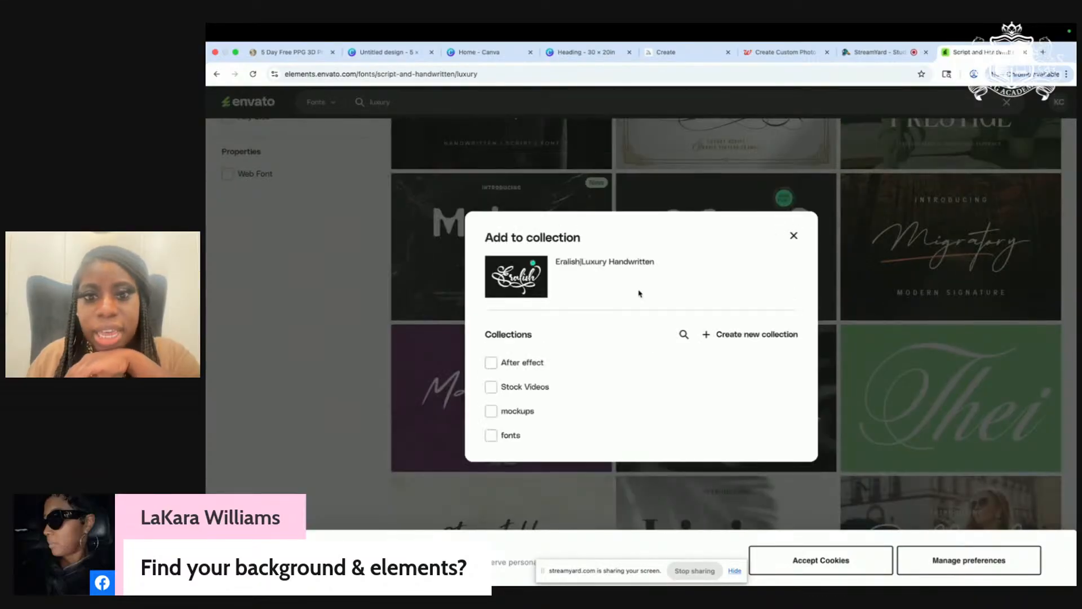
left_click(491, 435)
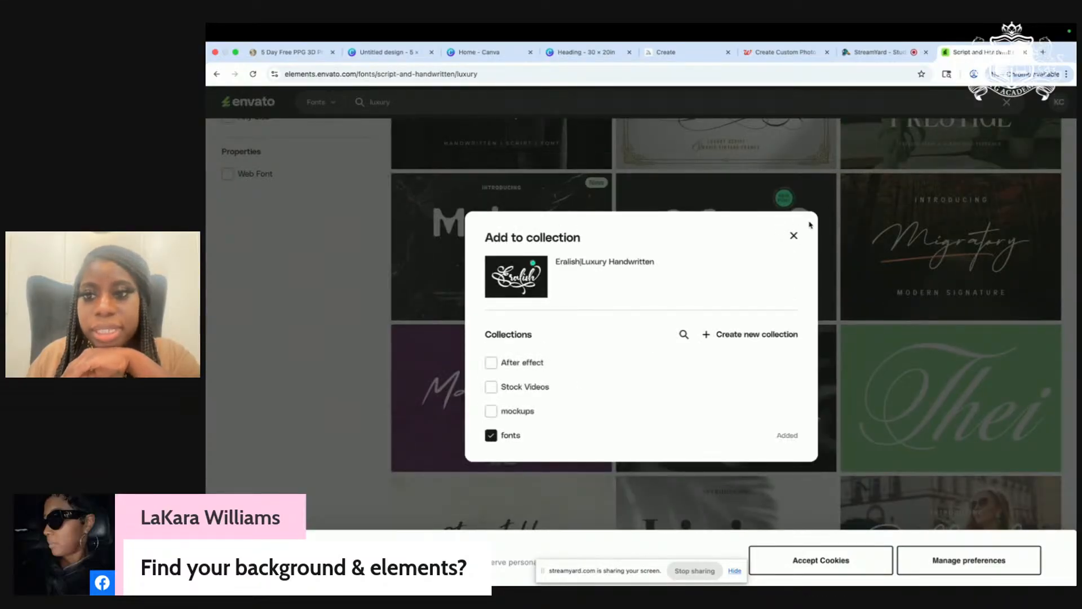
left_click(794, 236)
Step: Preview the Thei calligraphy font, download it without a license, and return to the listing
scroll(838, 362, "down", 2)
scroll(838, 362, "down", 1)
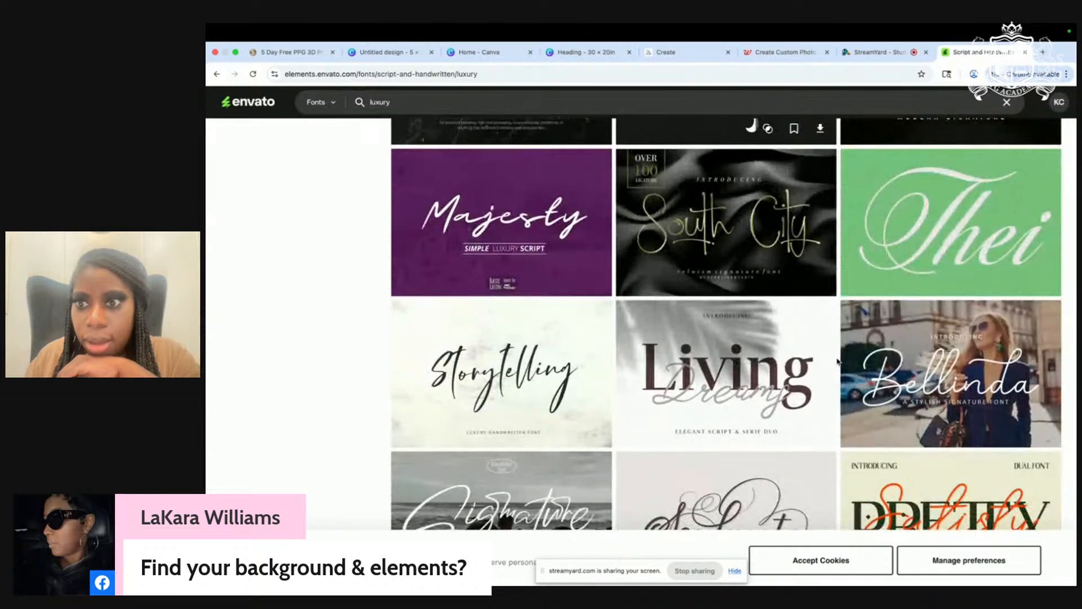
mouse_move(963, 230)
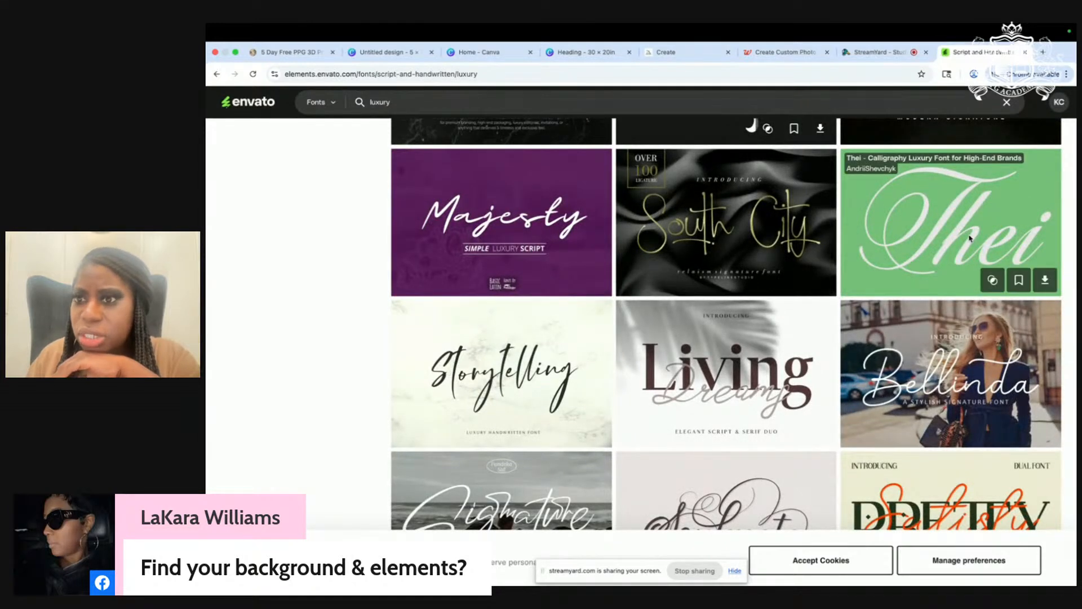
left_click(970, 238)
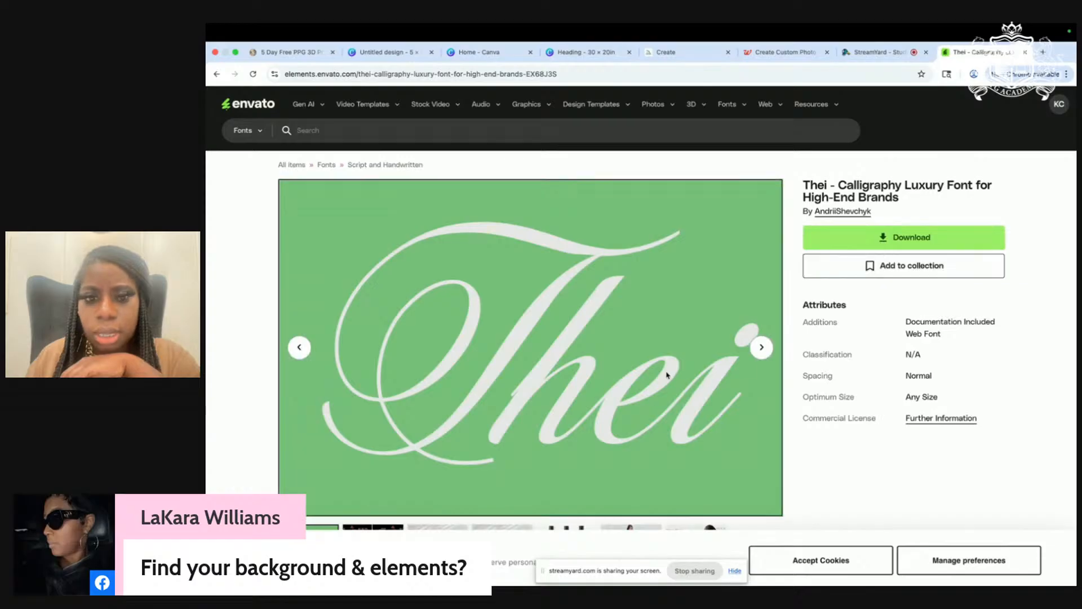
scroll(667, 375, "down", 1)
left_click(357, 461)
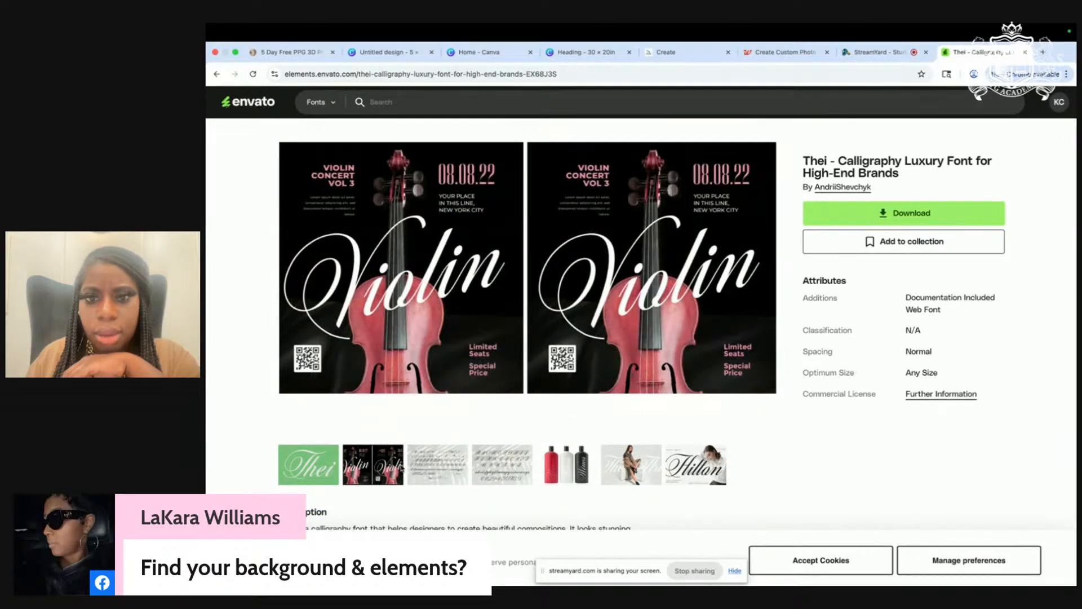
left_click(425, 463)
left_click(498, 473)
left_click(871, 213)
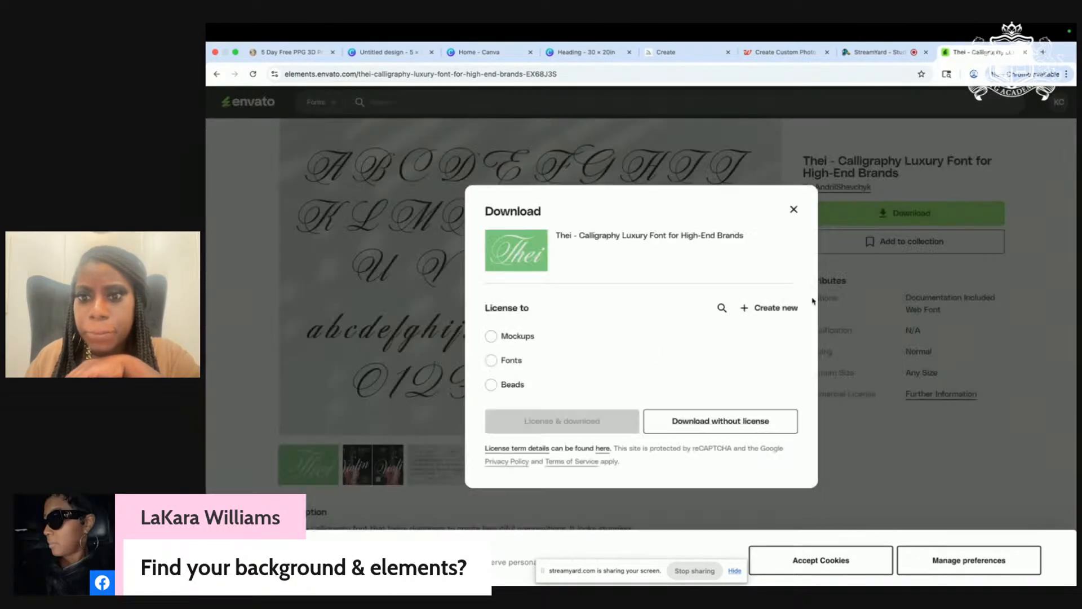
left_click(695, 427)
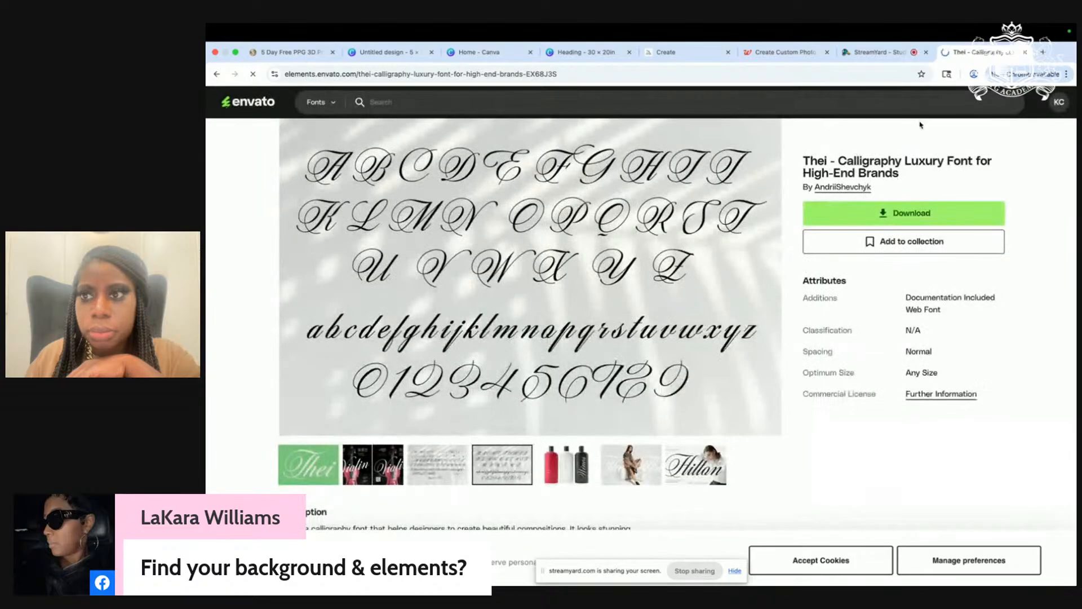
left_click(216, 75)
Step: Scroll the luxury script font listing and move to the next results page
scroll(770, 417, "down", 2)
scroll(770, 417, "down", 8)
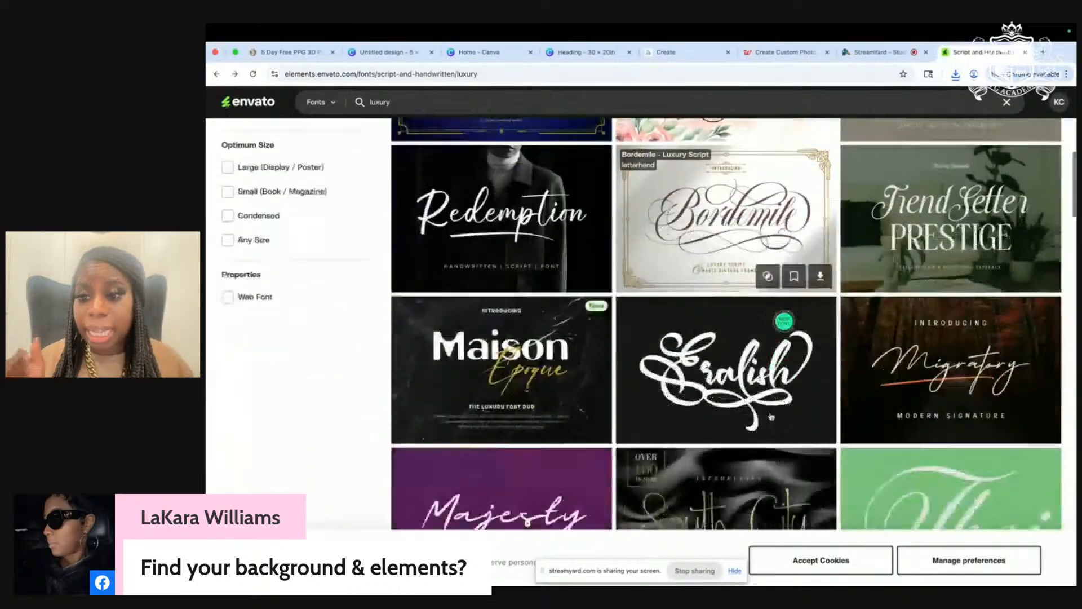
scroll(772, 416, "down", 2)
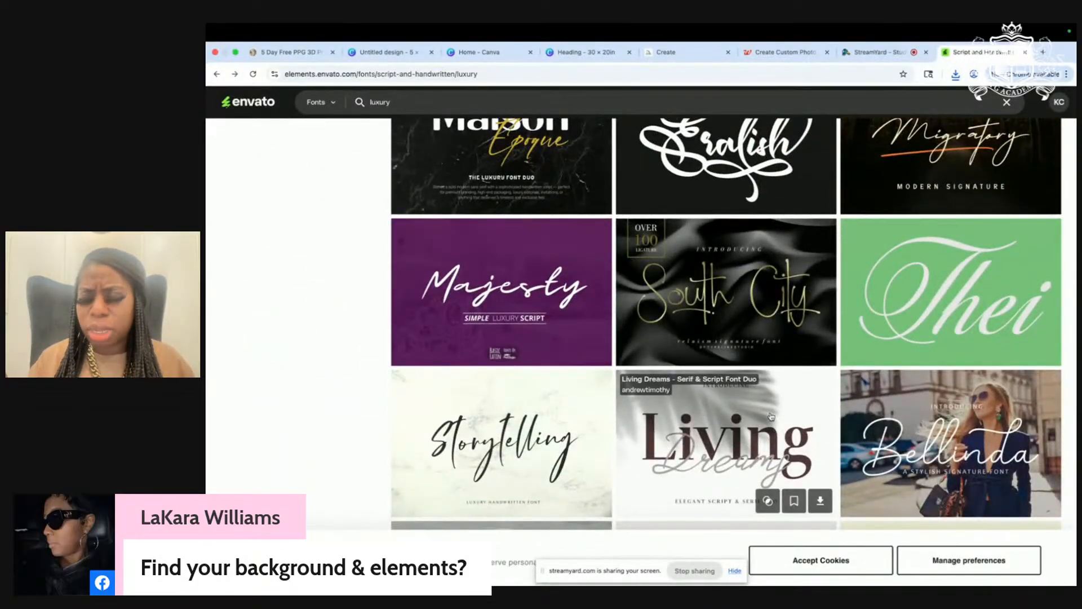
scroll(771, 416, "down", 6)
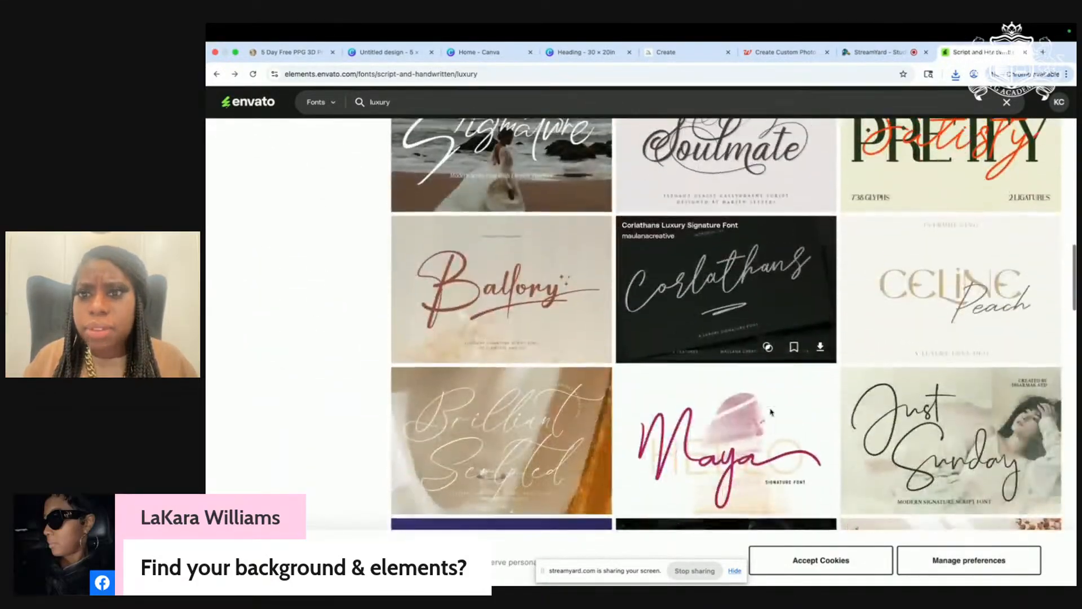
scroll(770, 412, "down", 5)
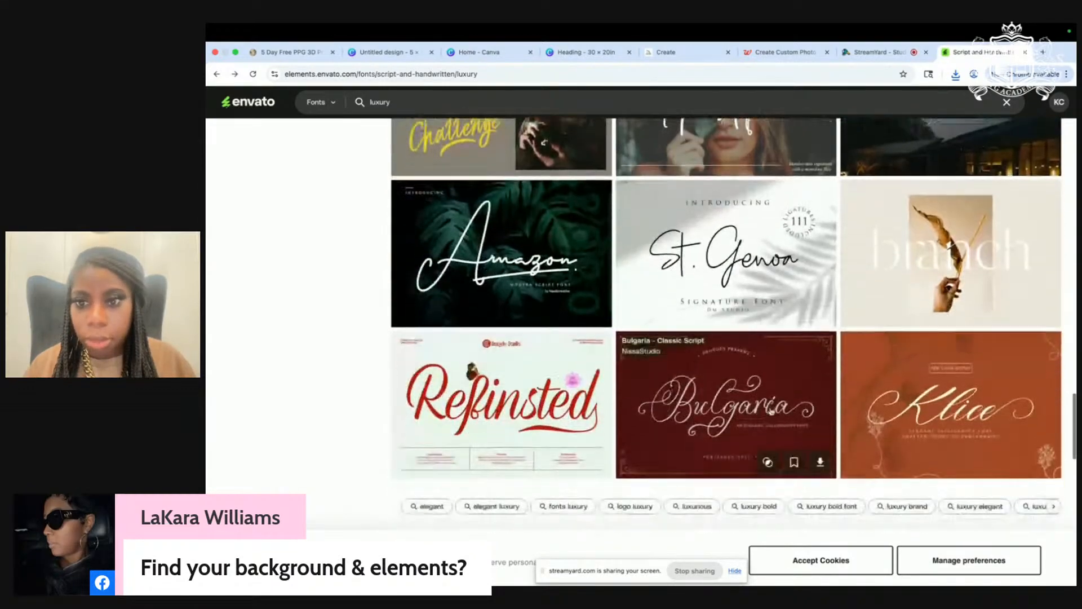
left_click(704, 457)
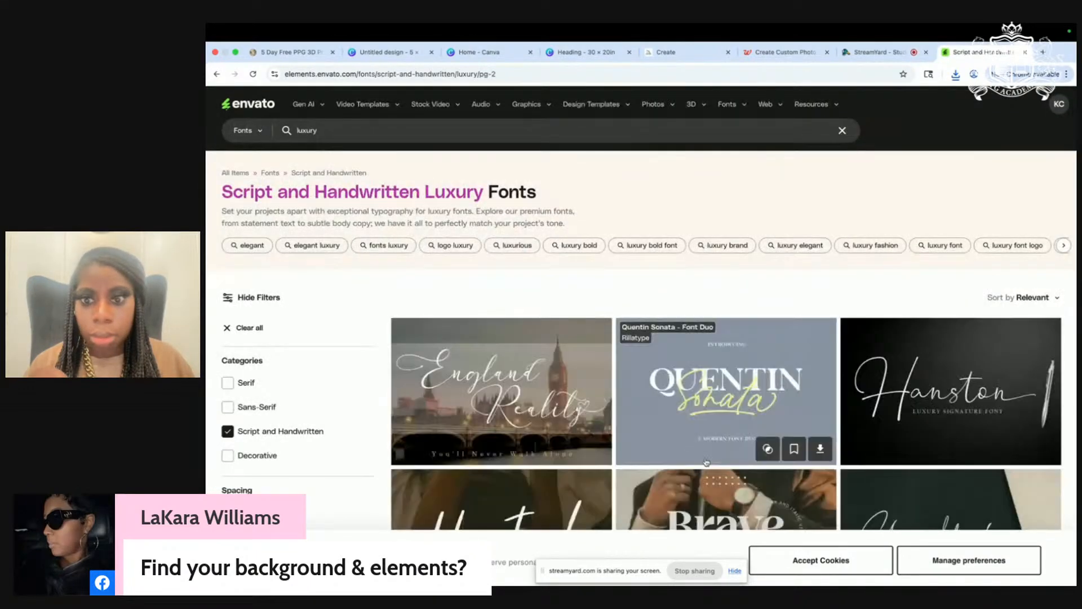
Step: Download the Estarossa classic script font without a license and return to the results
scroll(706, 462, "down", 10)
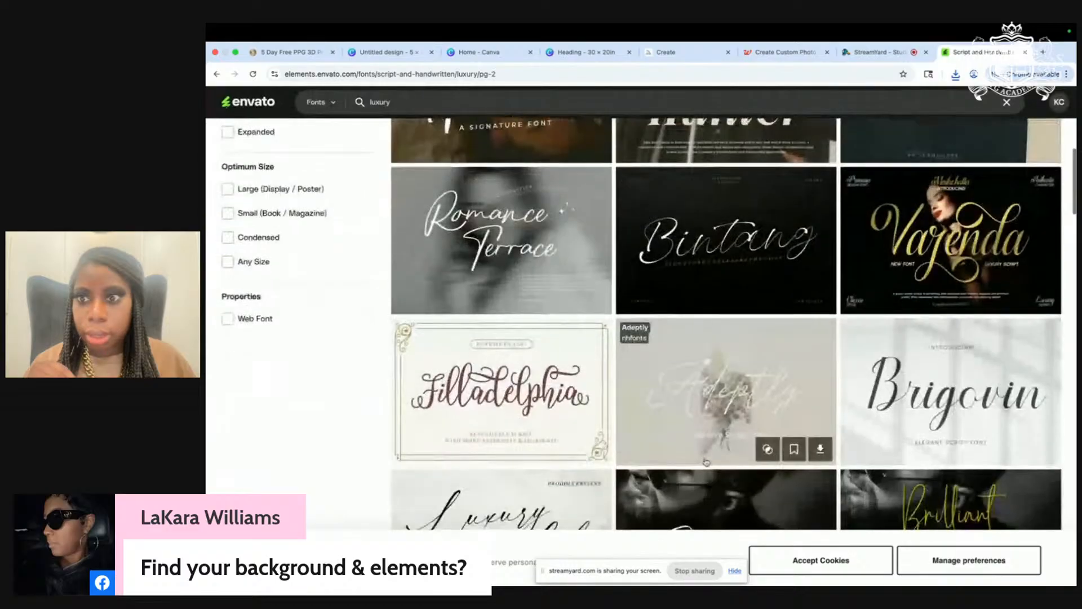
scroll(706, 462, "down", 6)
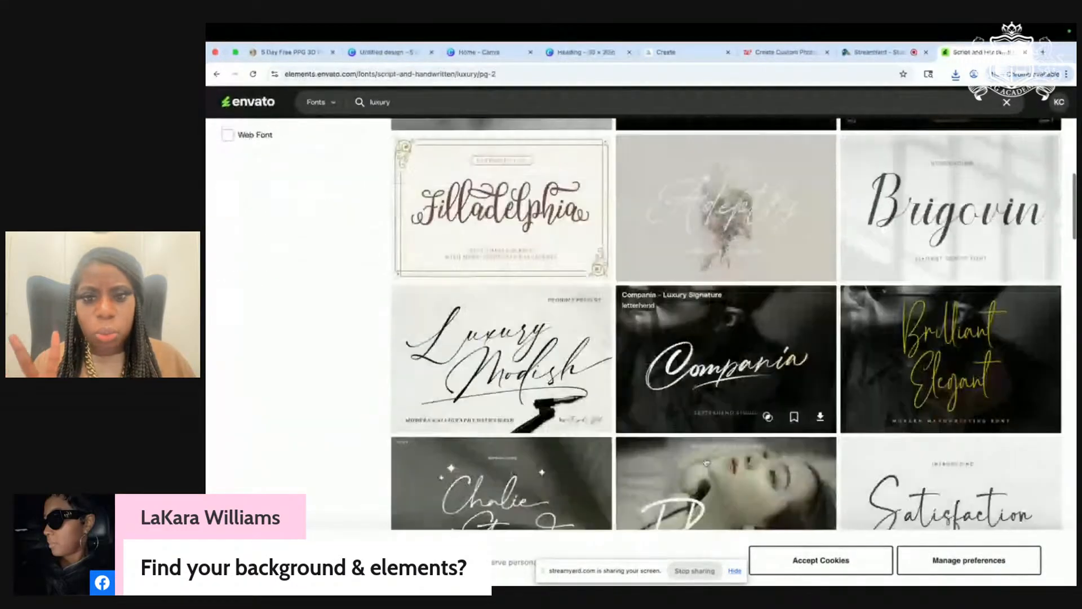
scroll(706, 461, "down", 8)
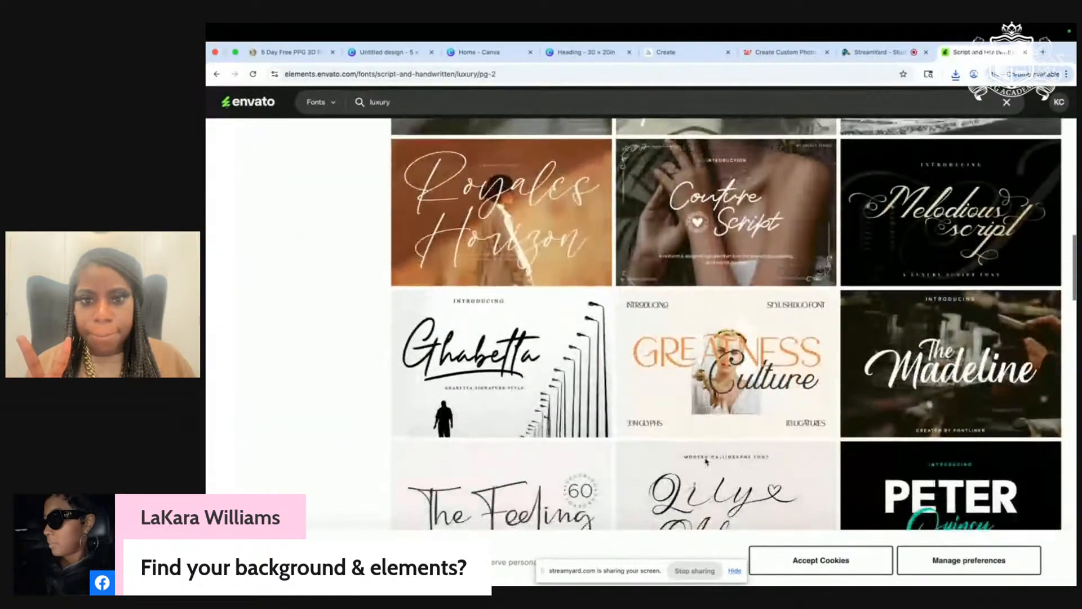
scroll(707, 461, "down", 8)
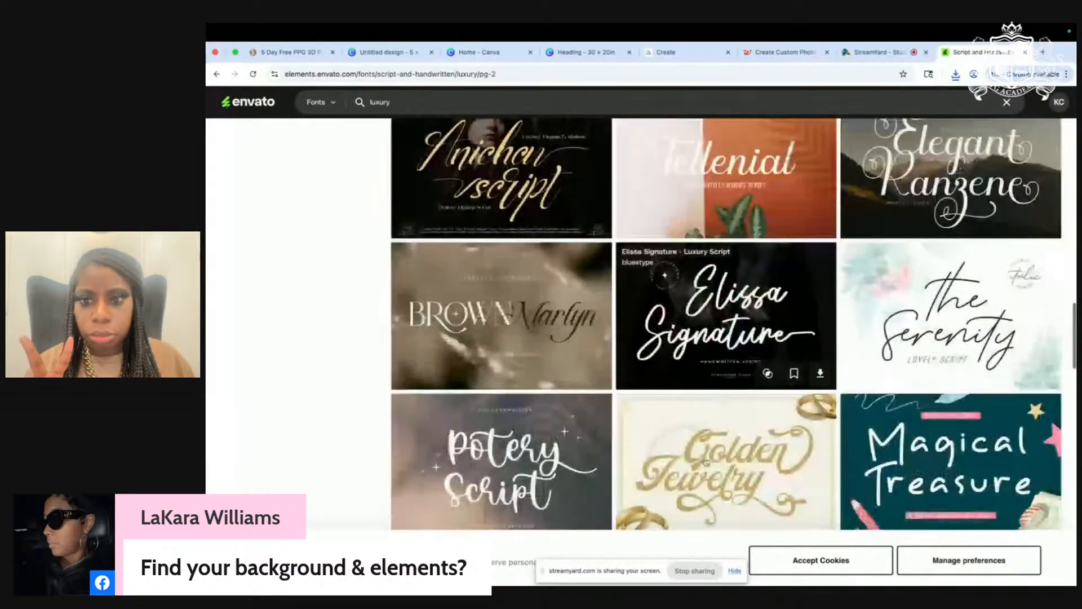
scroll(706, 462, "down", 4)
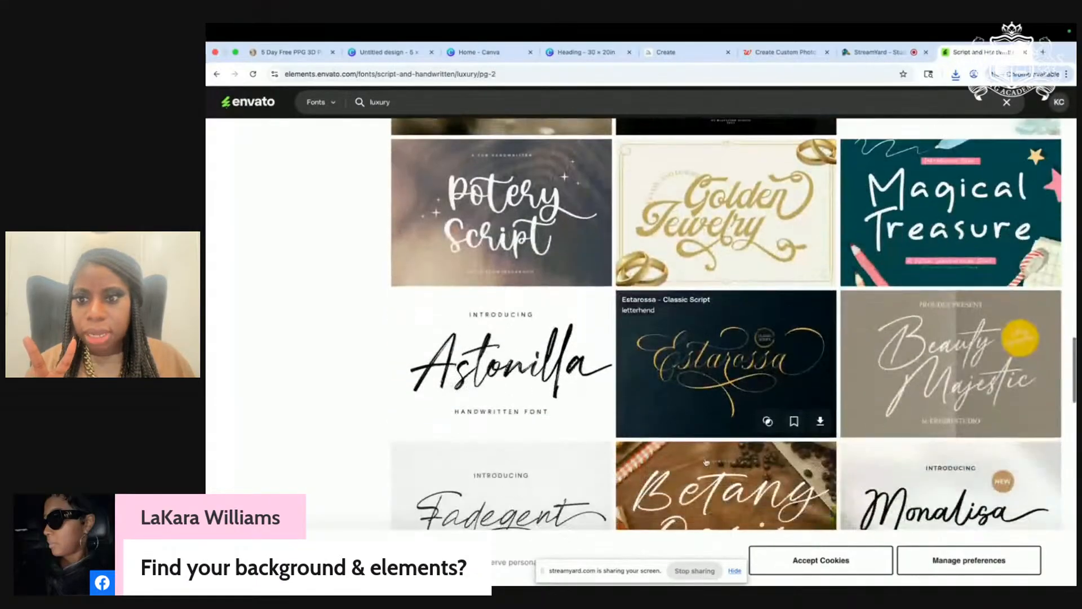
left_click(712, 338)
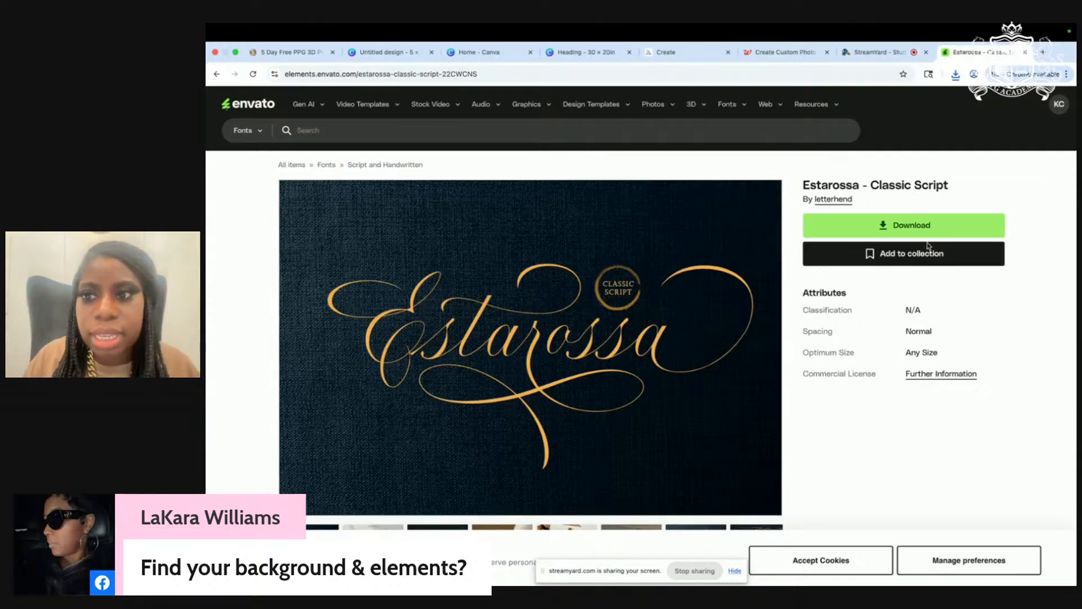
left_click(915, 226)
left_click(744, 421)
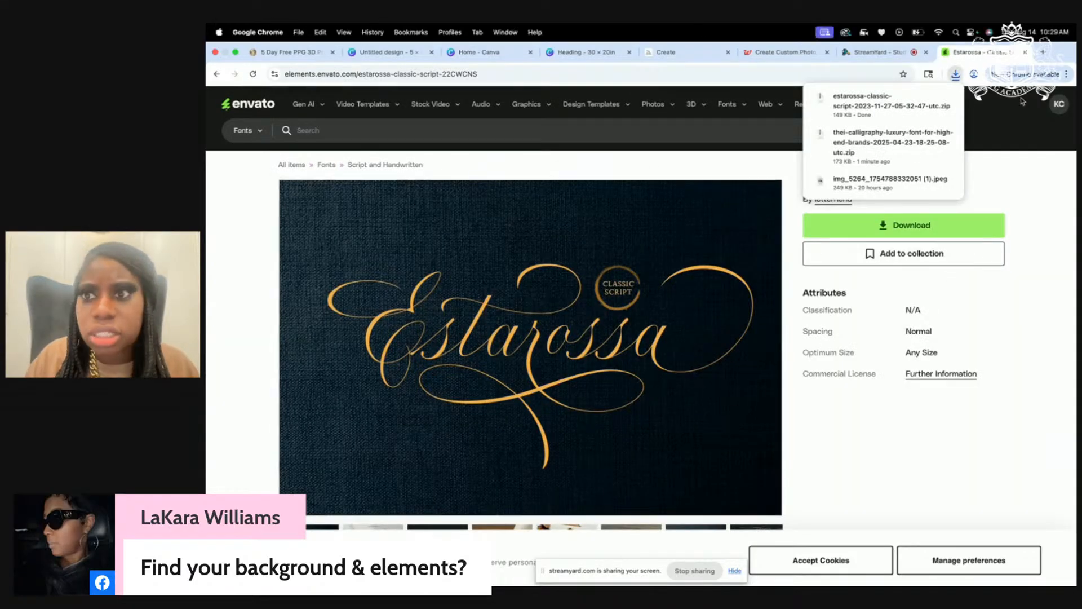
left_click(217, 74)
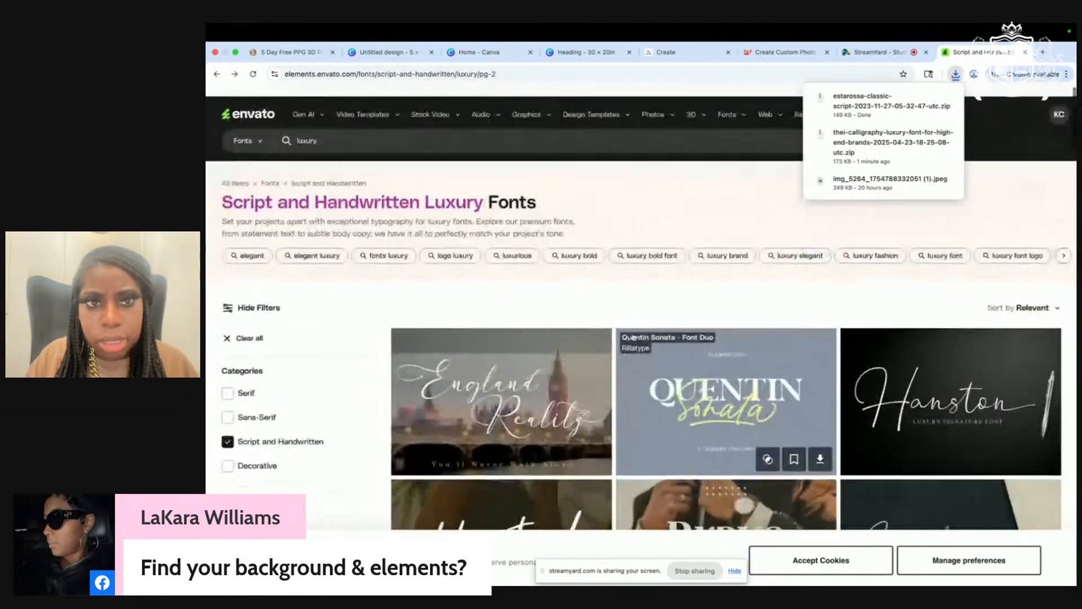
Step: Search fonts for 'angela blissful', browse the results, then go back
left_click(423, 132)
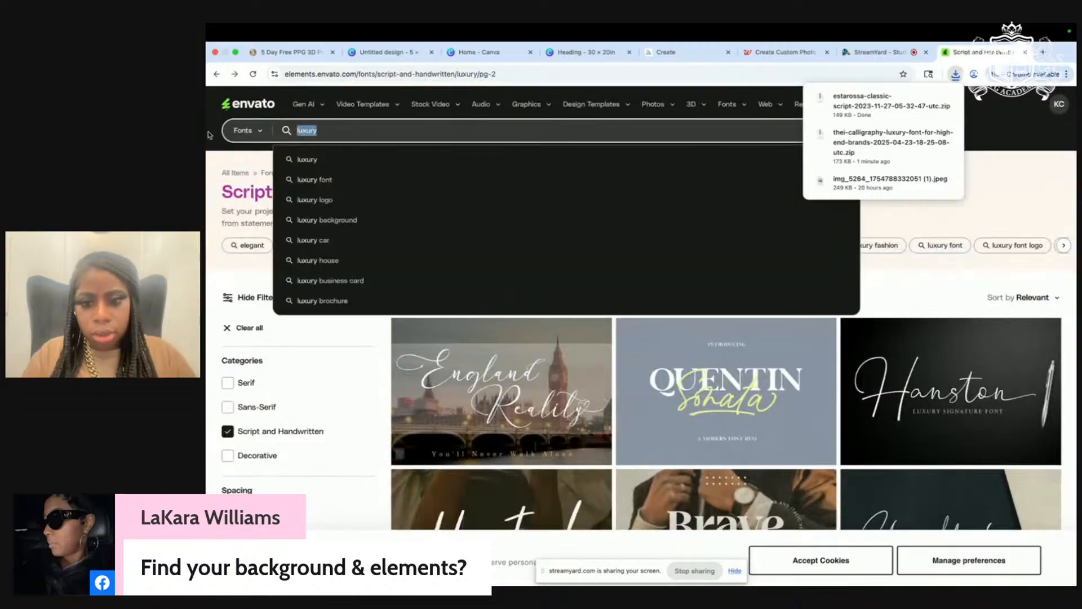
type("anhela")
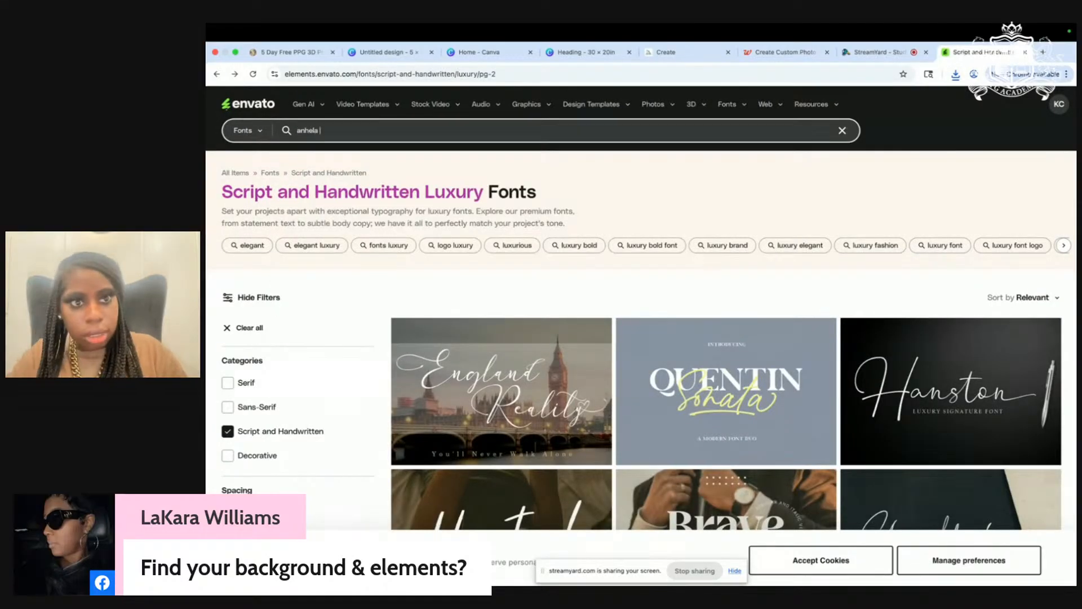
type("ng")
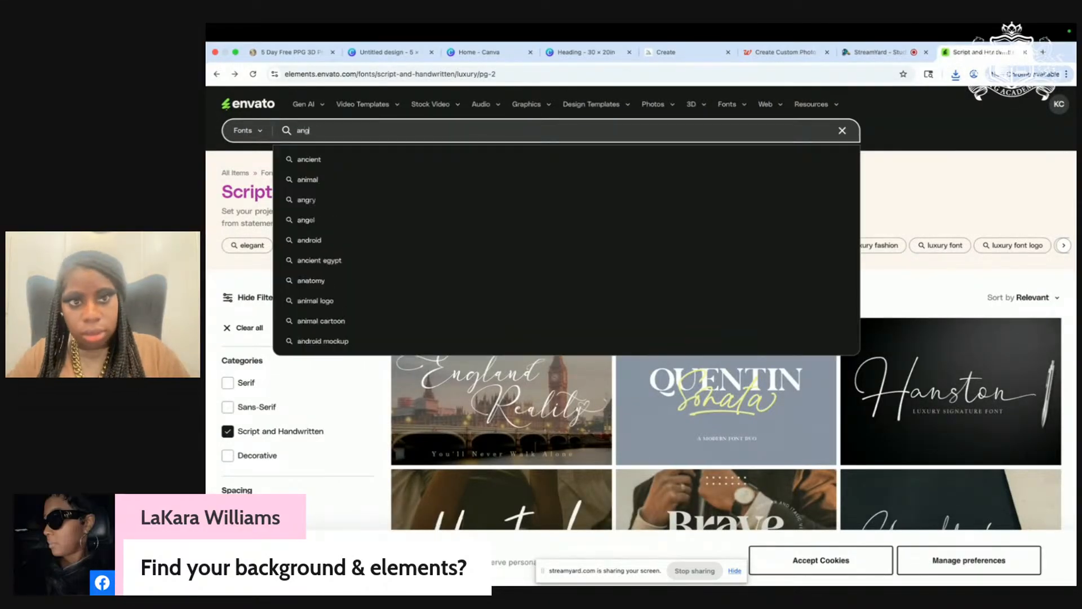
type("el")
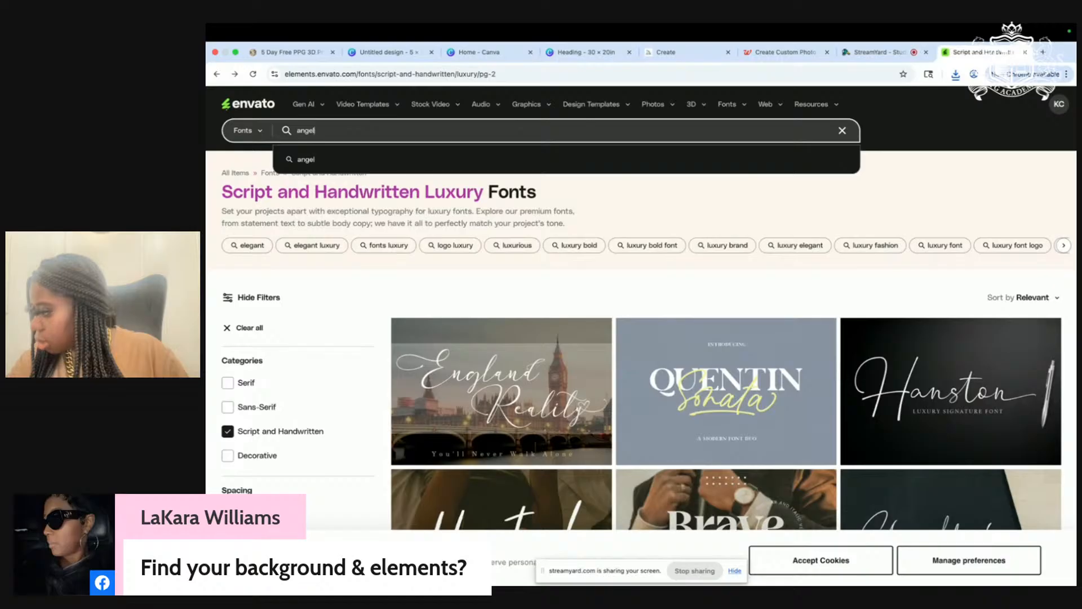
type("a")
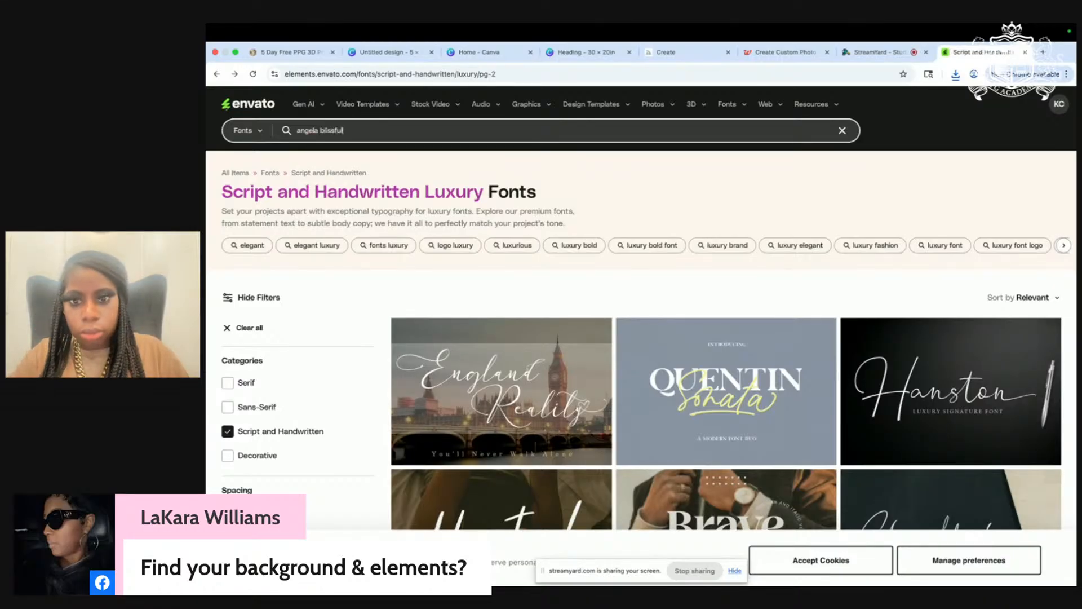
type(" blissful")
key("Return")
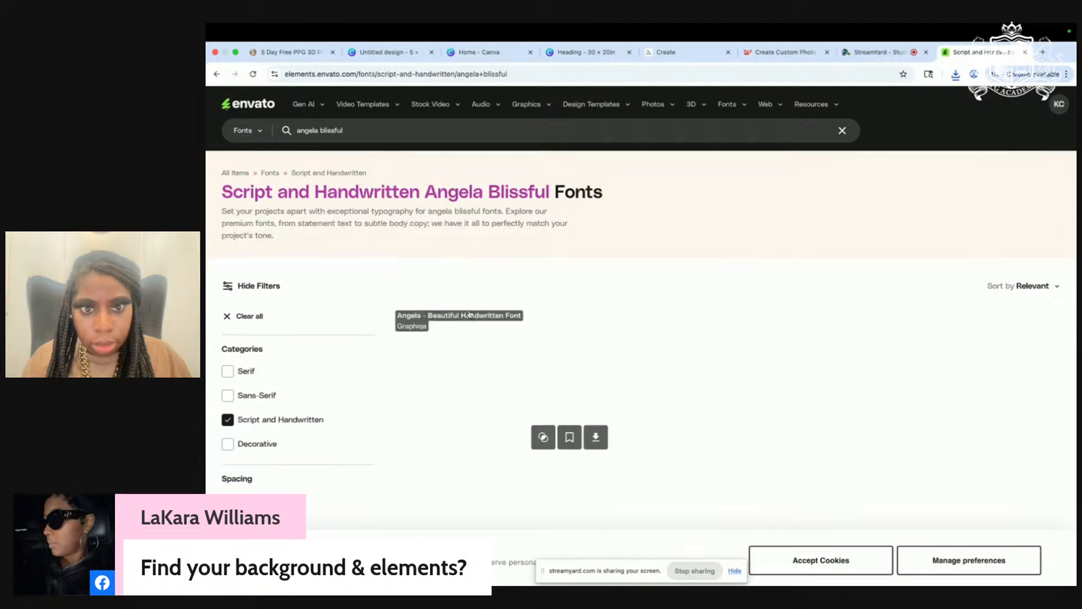
scroll(796, 424, "down", 1)
scroll(797, 424, "down", 4)
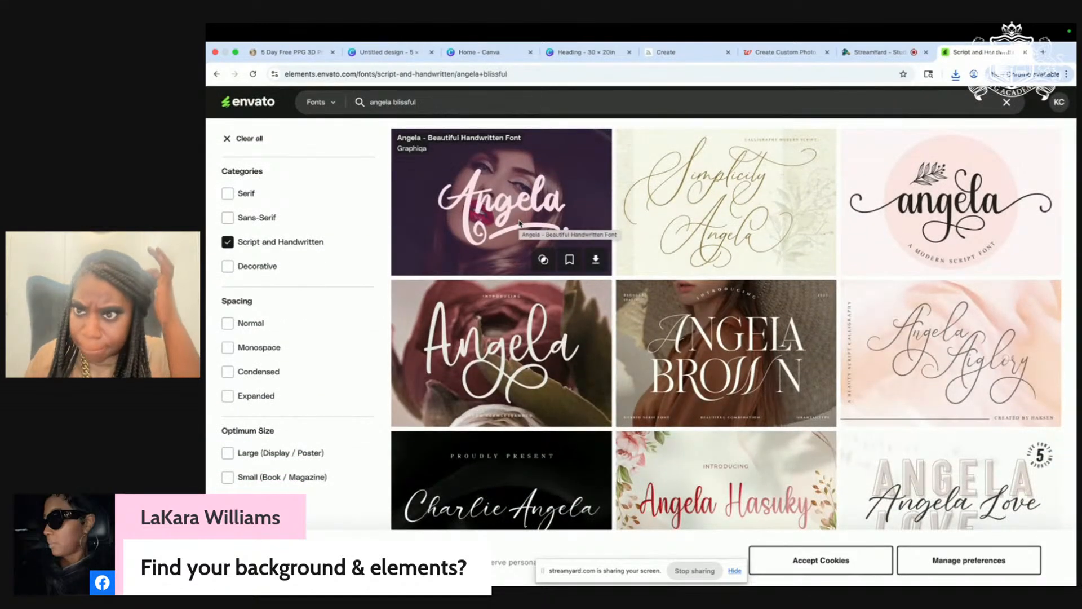
scroll(520, 222, "down", 5)
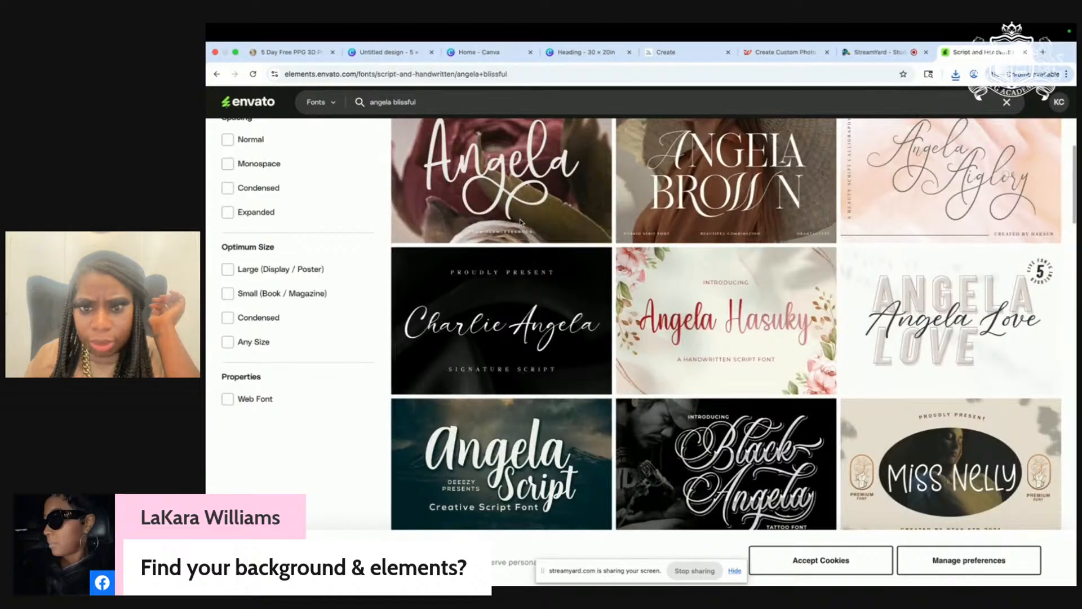
scroll(520, 223, "down", 6)
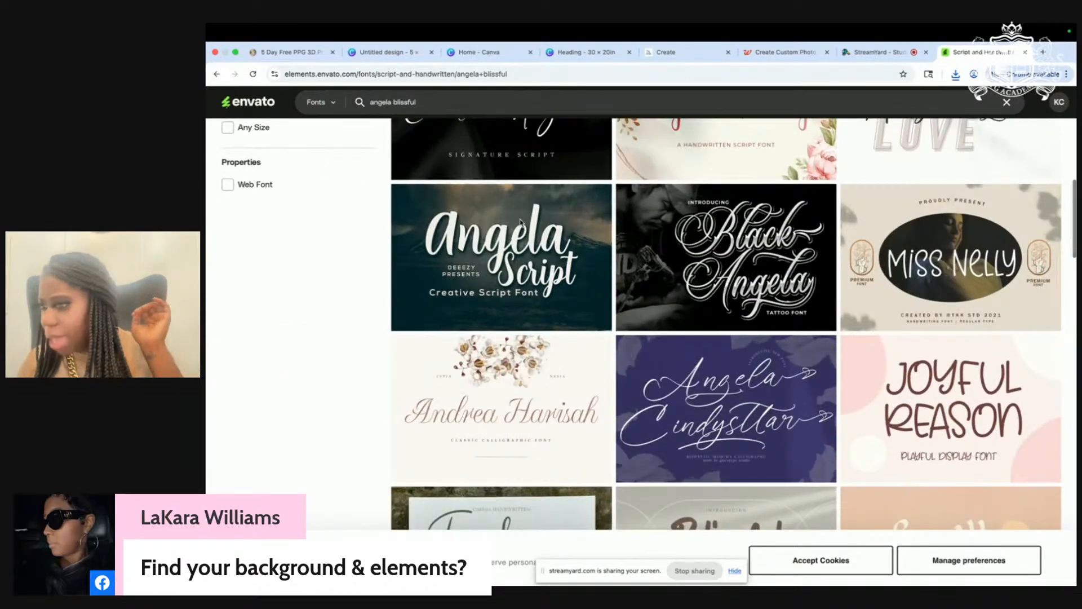
left_click(216, 74)
Step: Search for 'ballory' and download the Ballory Elegant Signature Script font
scroll(631, 401, "down", 1)
scroll(631, 401, "down", 7)
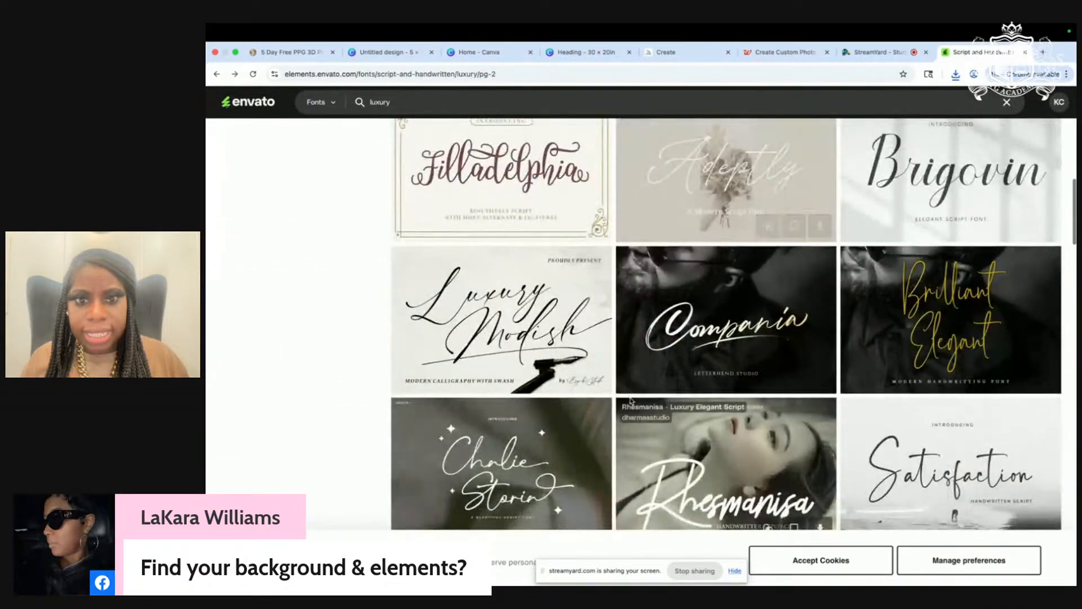
scroll(632, 401, "down", 13)
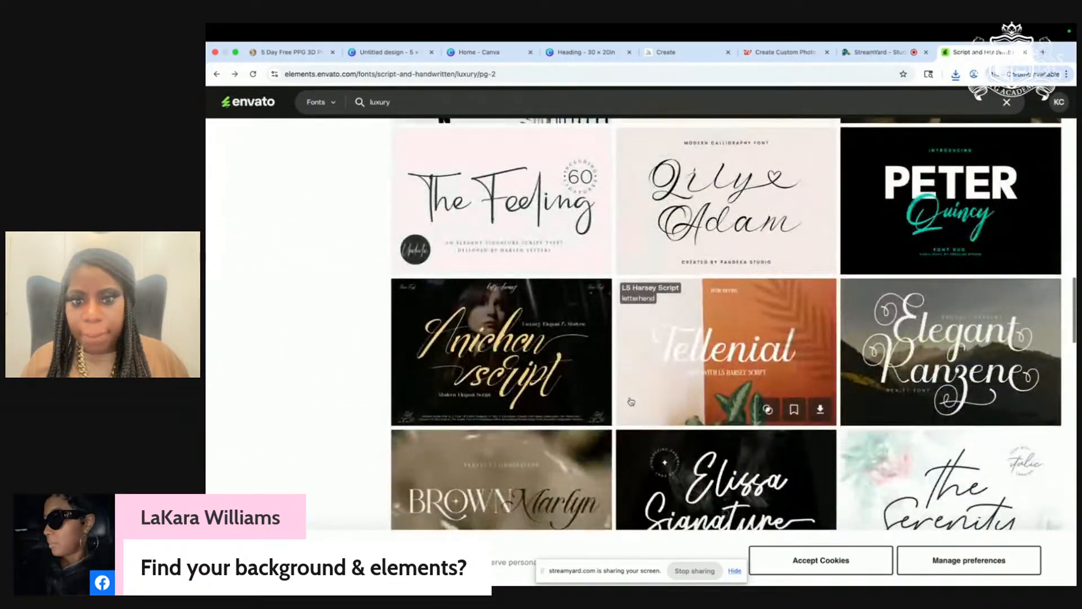
scroll(631, 401, "up", 20)
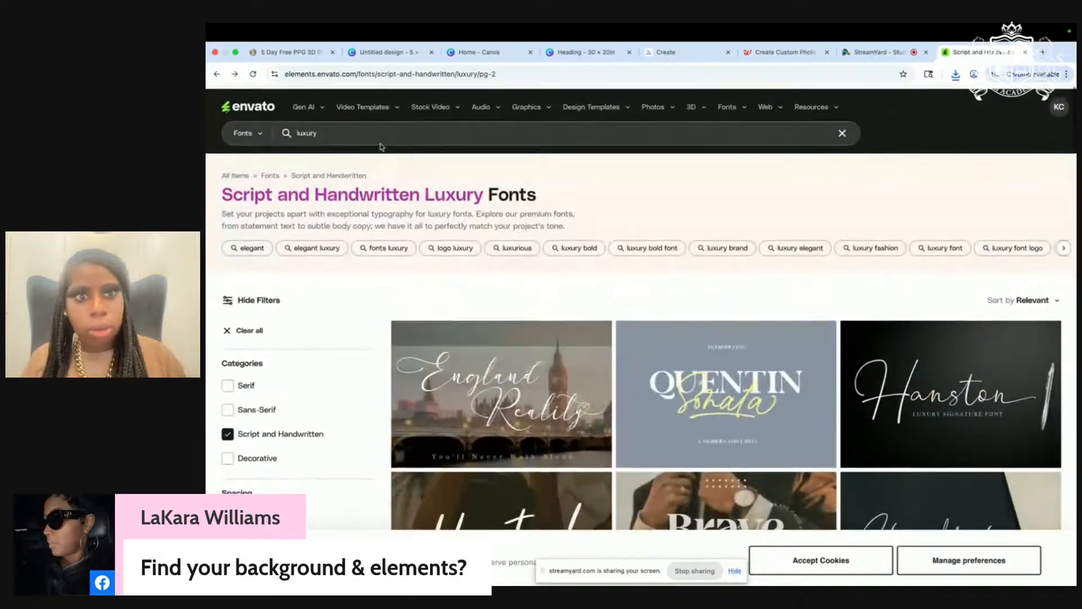
left_click(381, 143)
type("ballo")
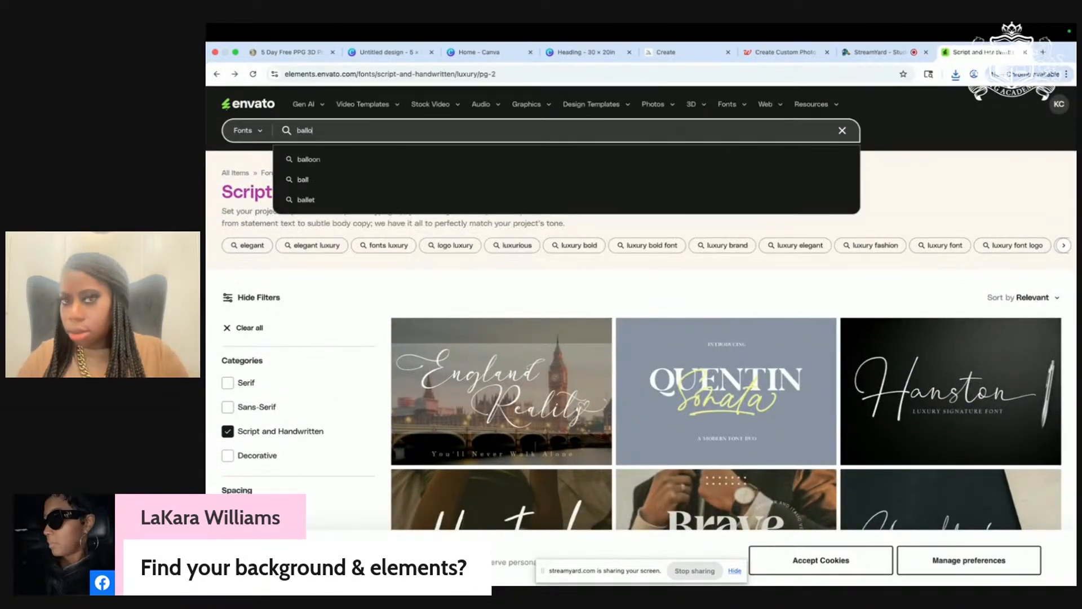
type("ry")
key("Return")
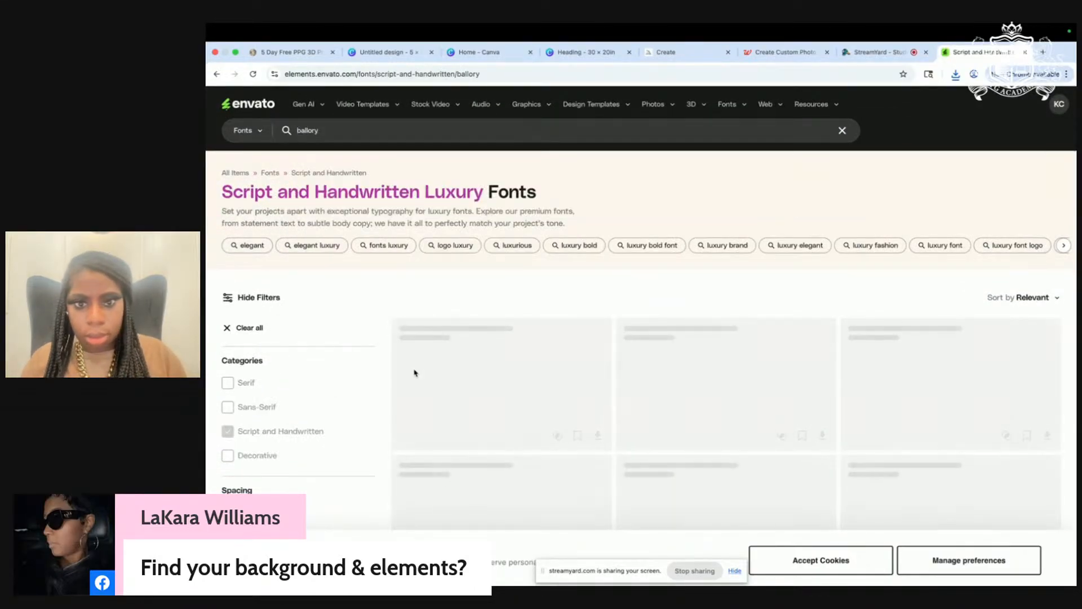
scroll(414, 373, "down", 5)
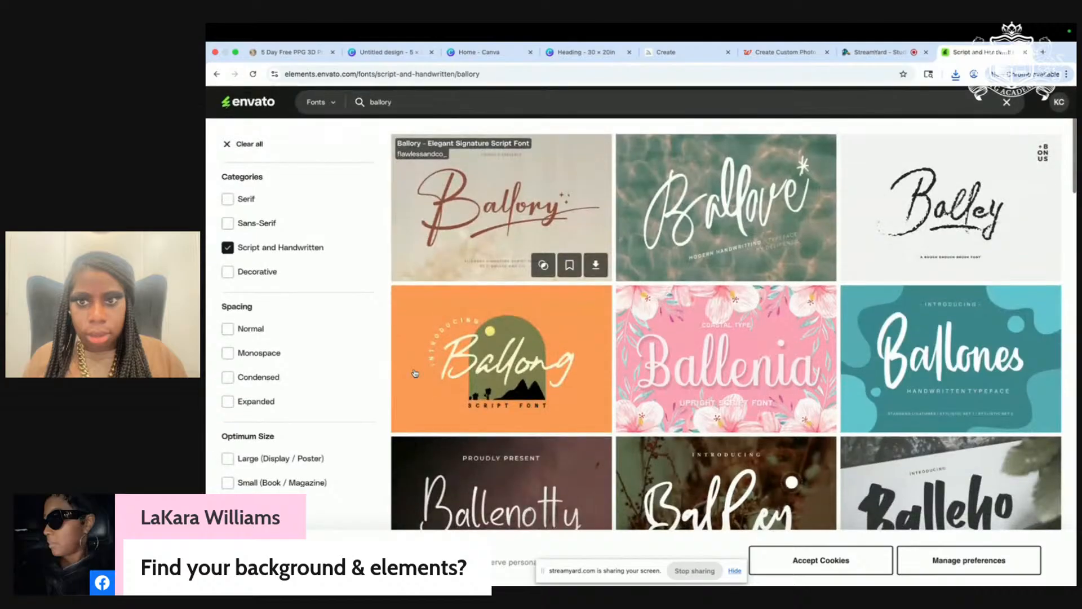
left_click(498, 229)
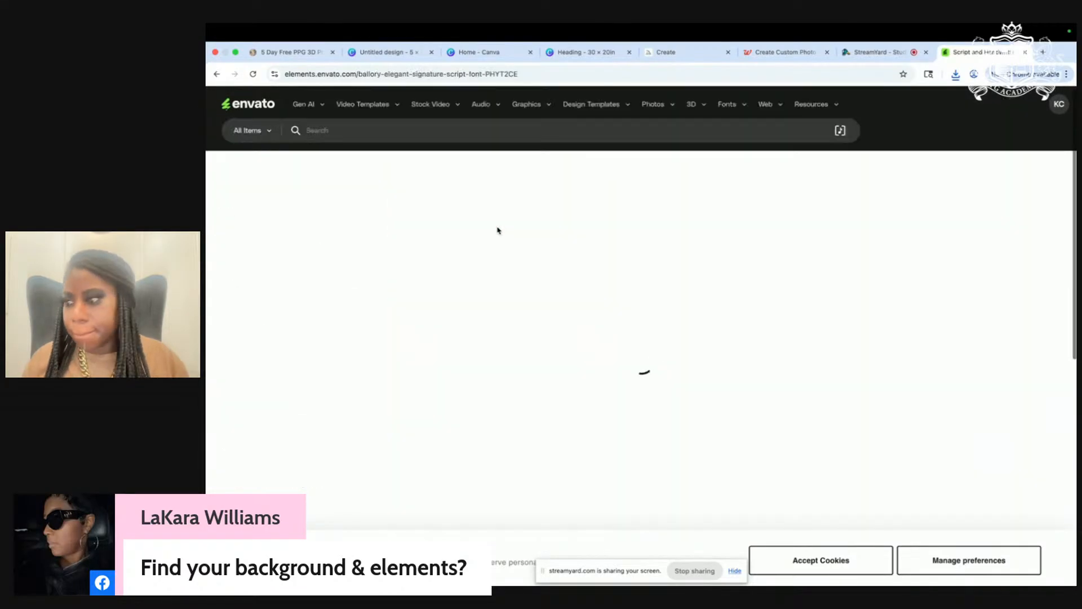
left_click(943, 238)
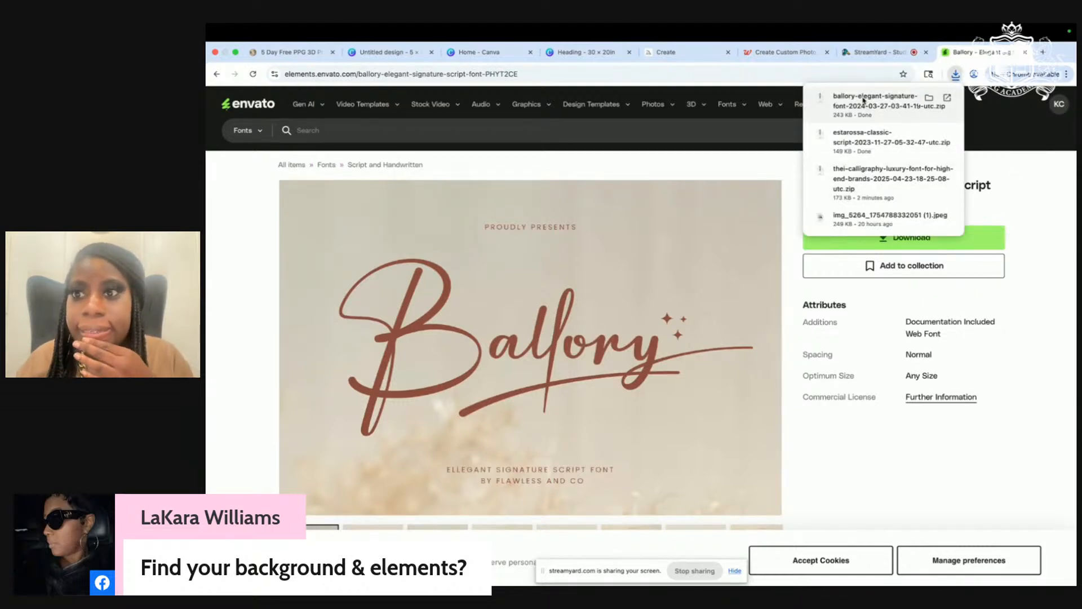
left_click(864, 101)
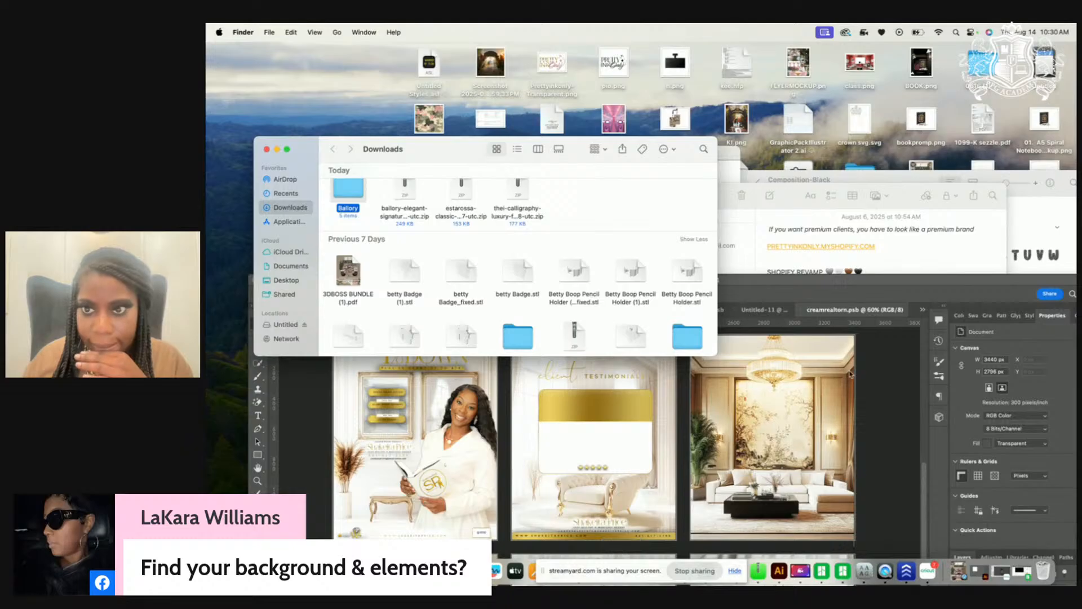
Step: Move the Photoshop window aside and check the unzipped estarossa font folder in Downloads
left_click_drag(833, 281, 828, 265)
left_click_drag(712, 263, 762, 125)
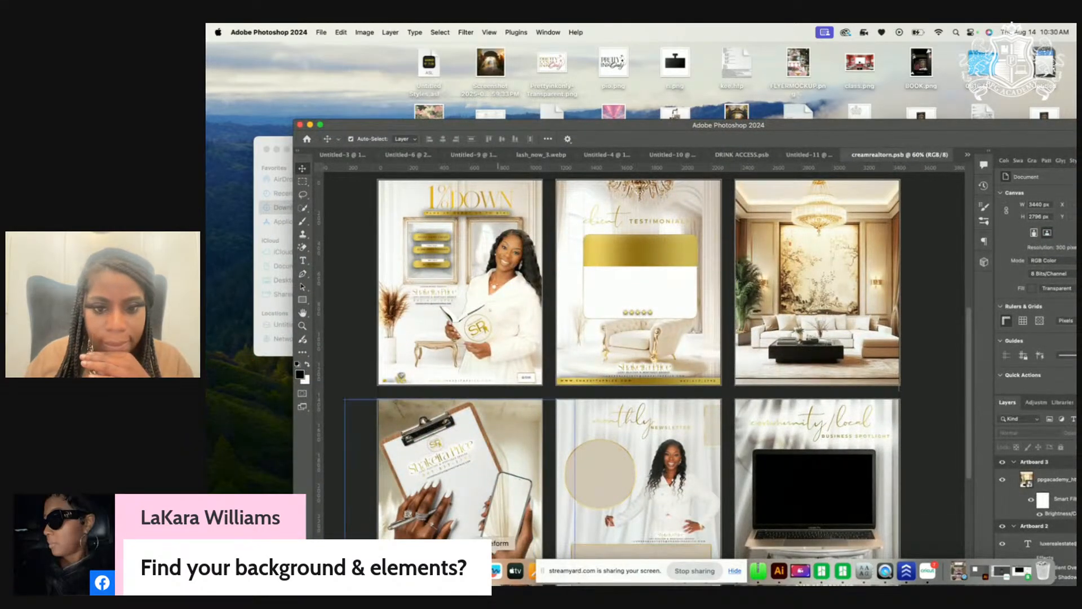
left_click_drag(617, 573, 860, 365)
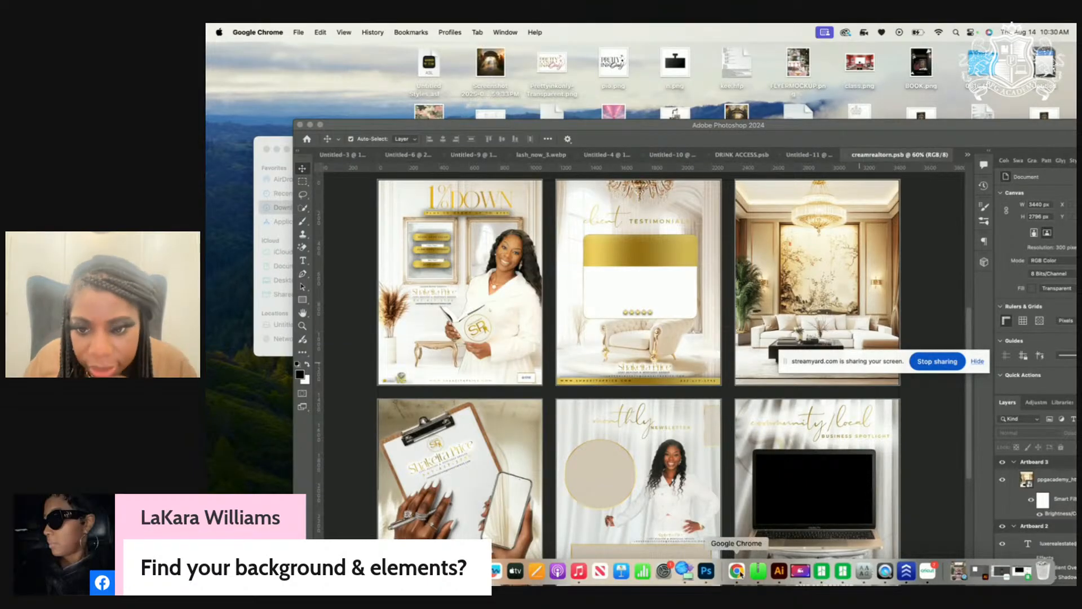
left_click(737, 571)
left_click(957, 74)
left_click(948, 151)
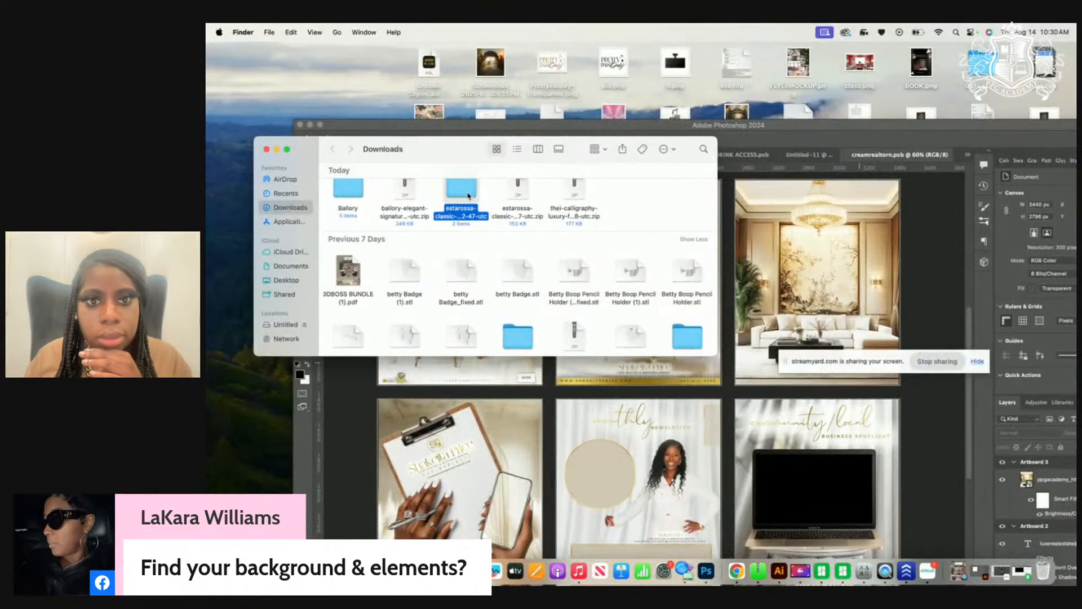
double_click(469, 196)
left_click(333, 149)
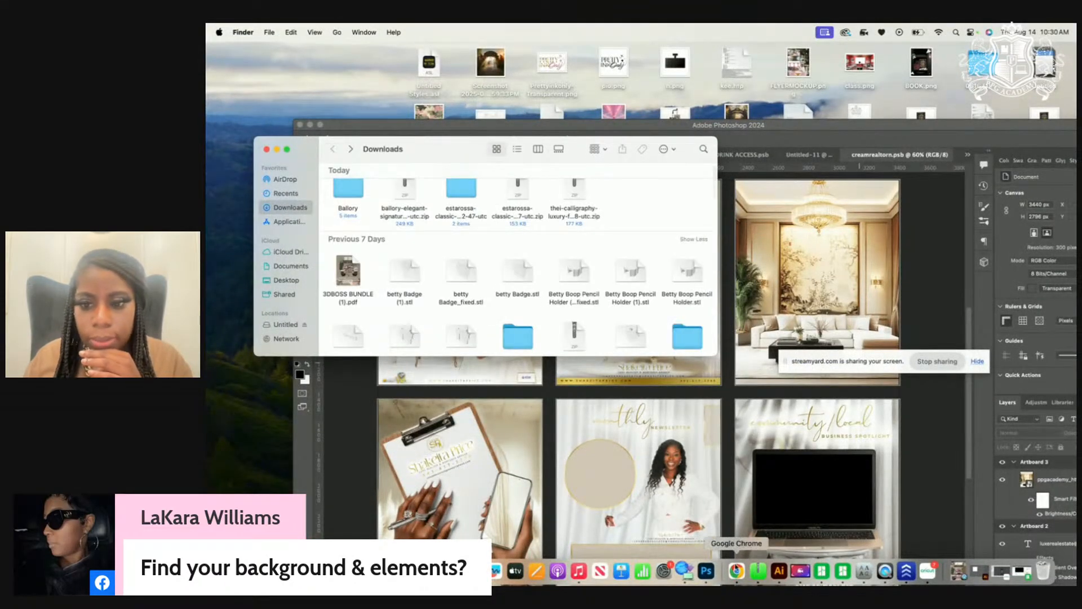
Step: Locate the downloaded Thei font in Finder and return to the Canva poster tab
left_click(735, 571)
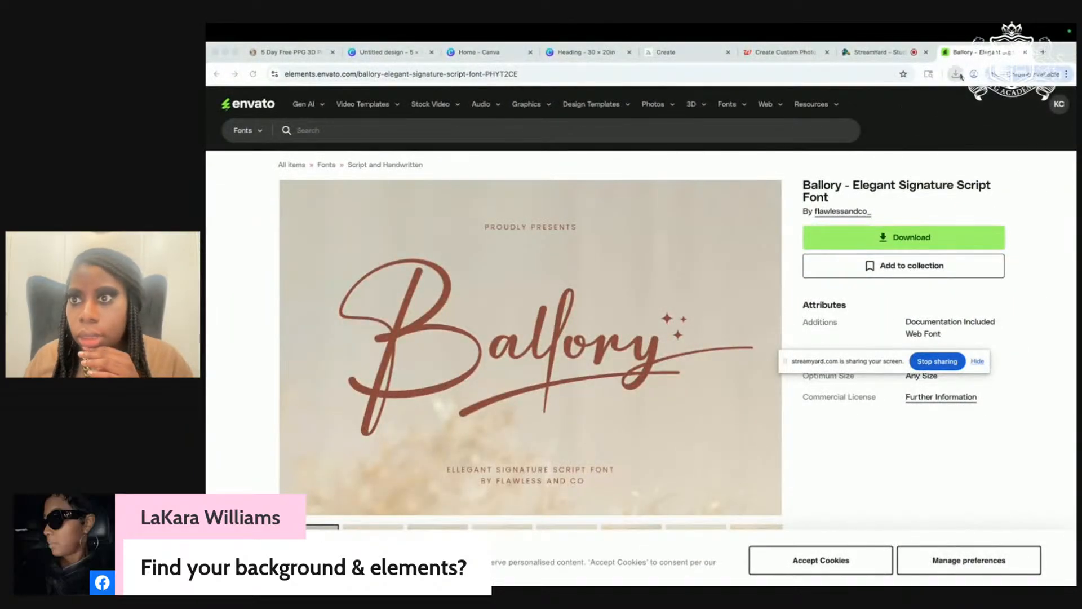
left_click(957, 74)
left_click(888, 196)
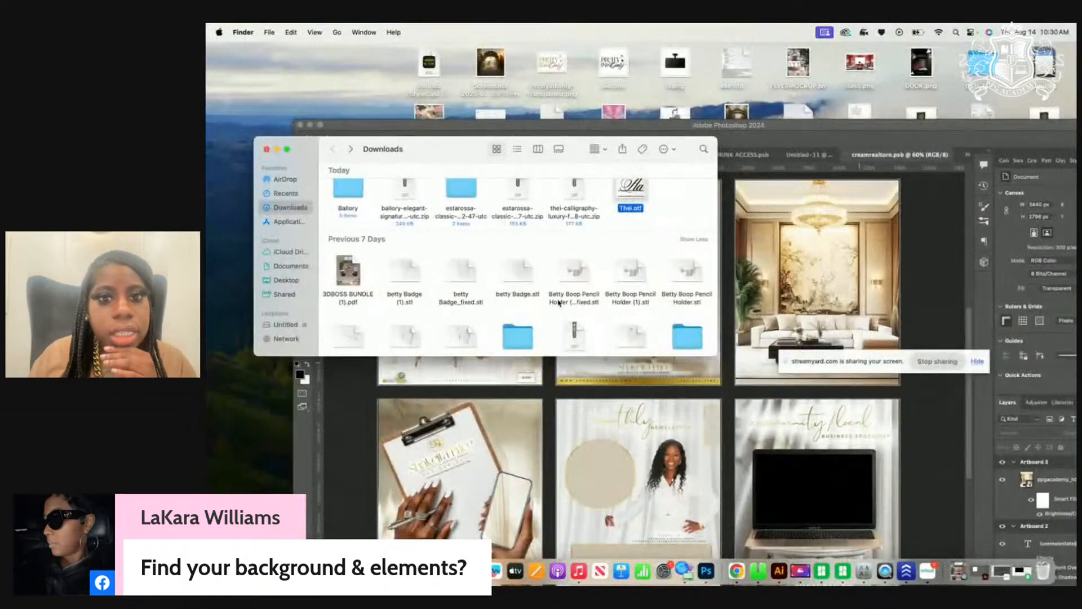
left_click(735, 571)
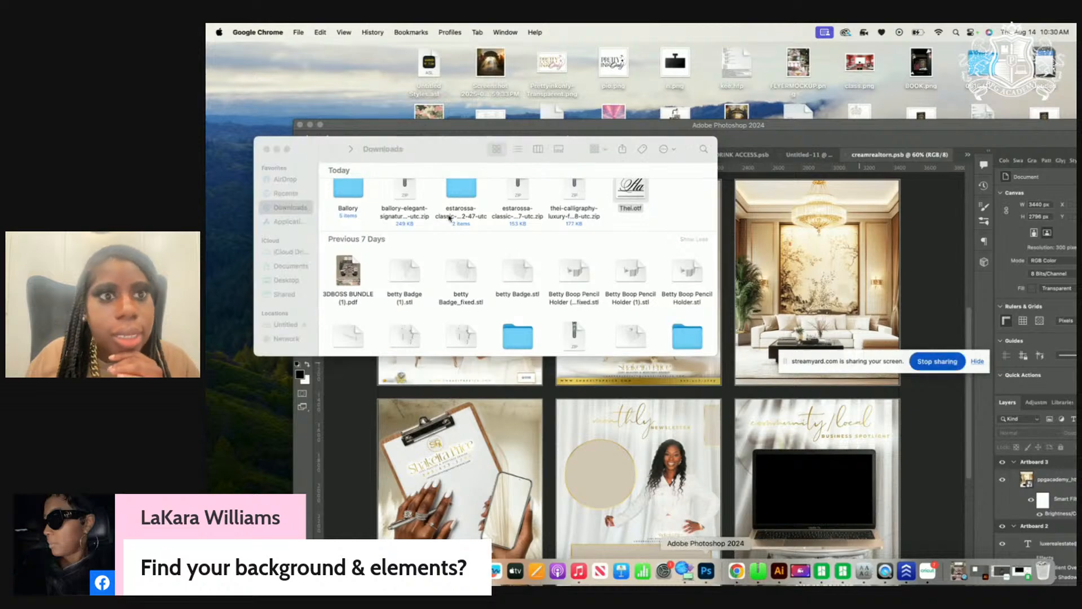
left_click(736, 571)
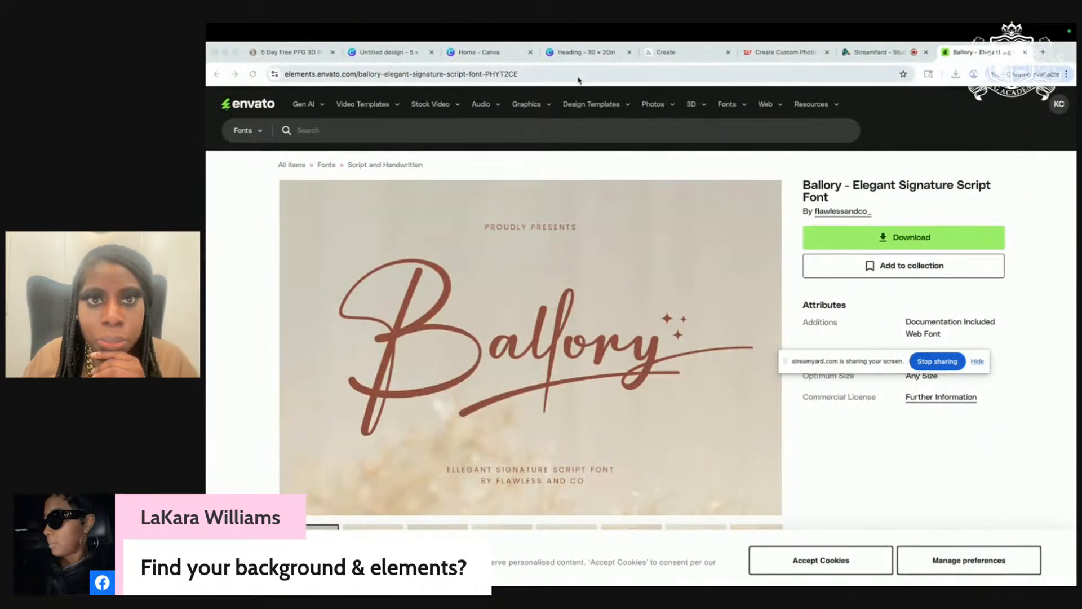
left_click(583, 56)
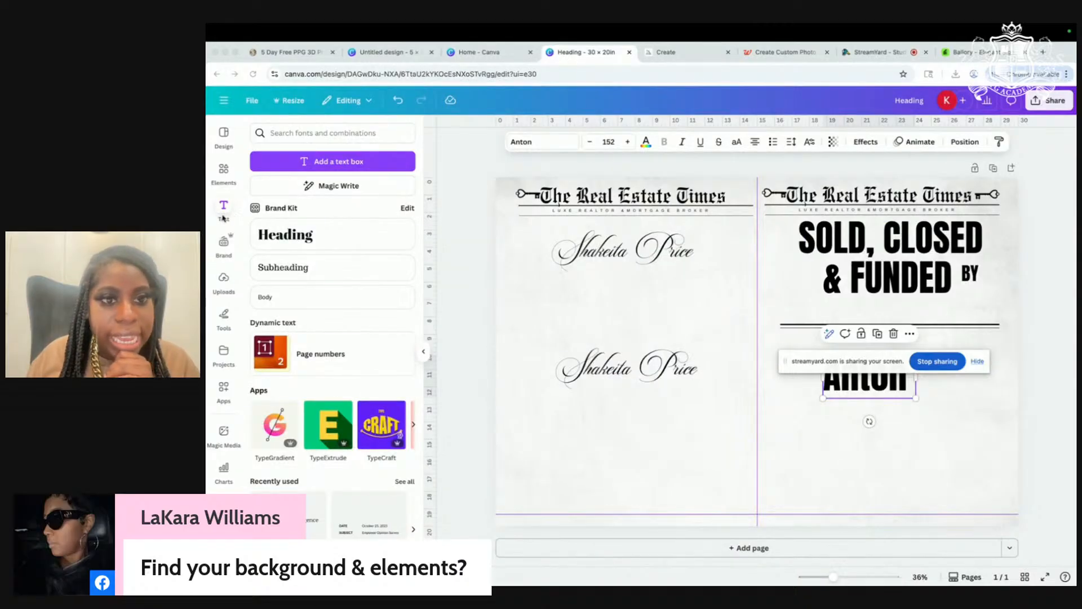
Step: Upload Ballory.ttf to the Canva brand kit as a custom font
left_click(412, 213)
left_click(408, 208)
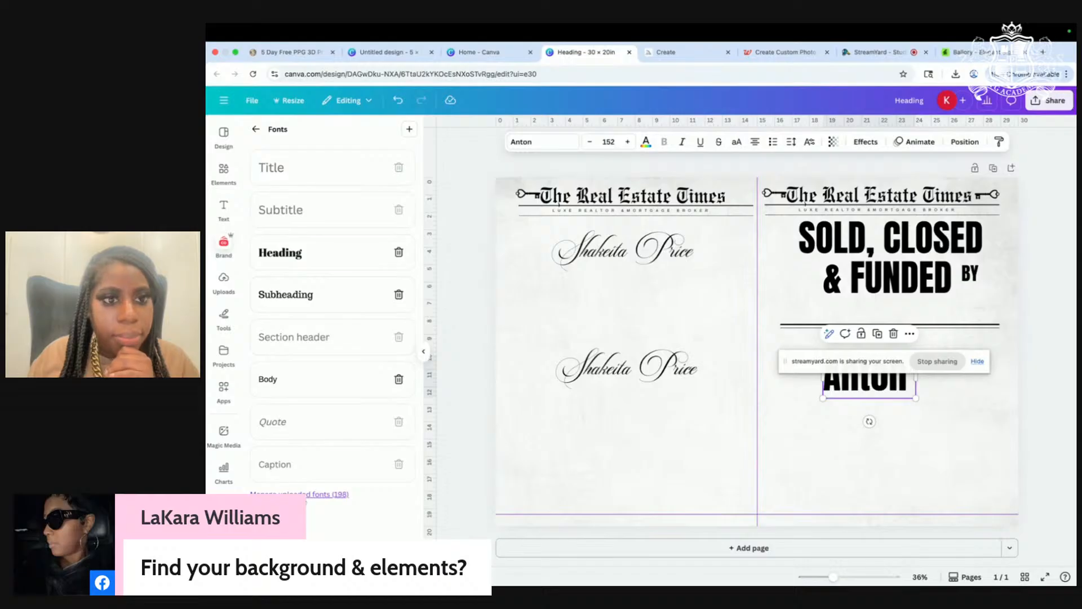
left_click(304, 496)
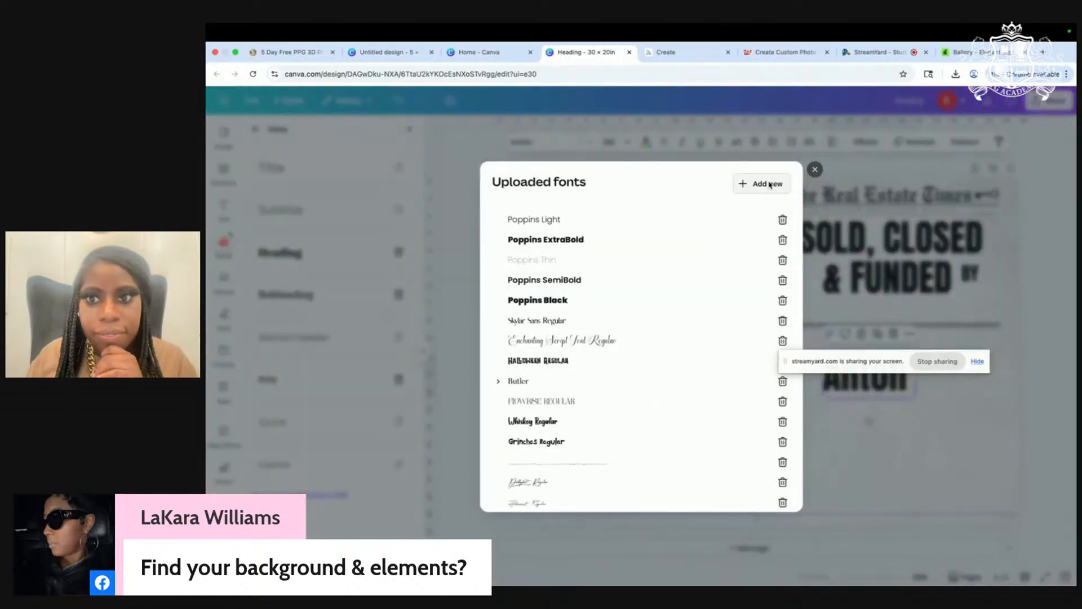
left_click(770, 185)
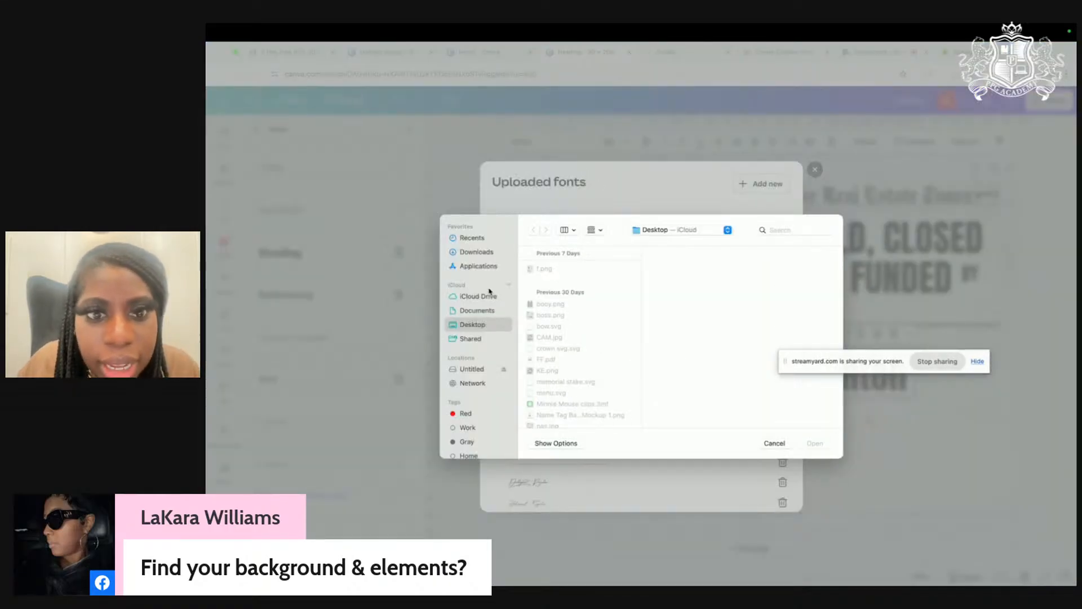
left_click(484, 253)
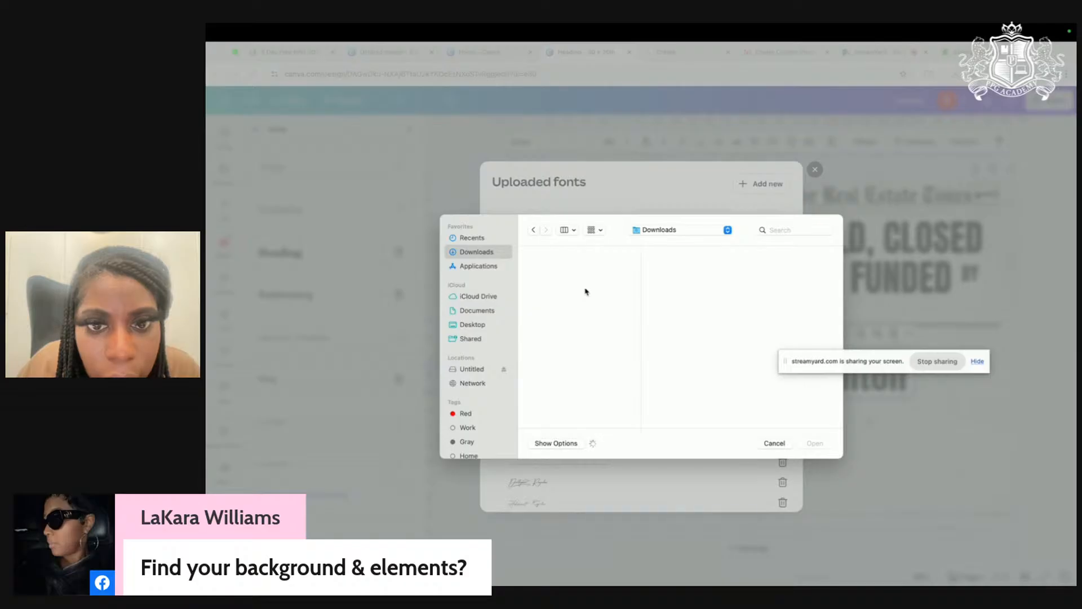
left_click(579, 270)
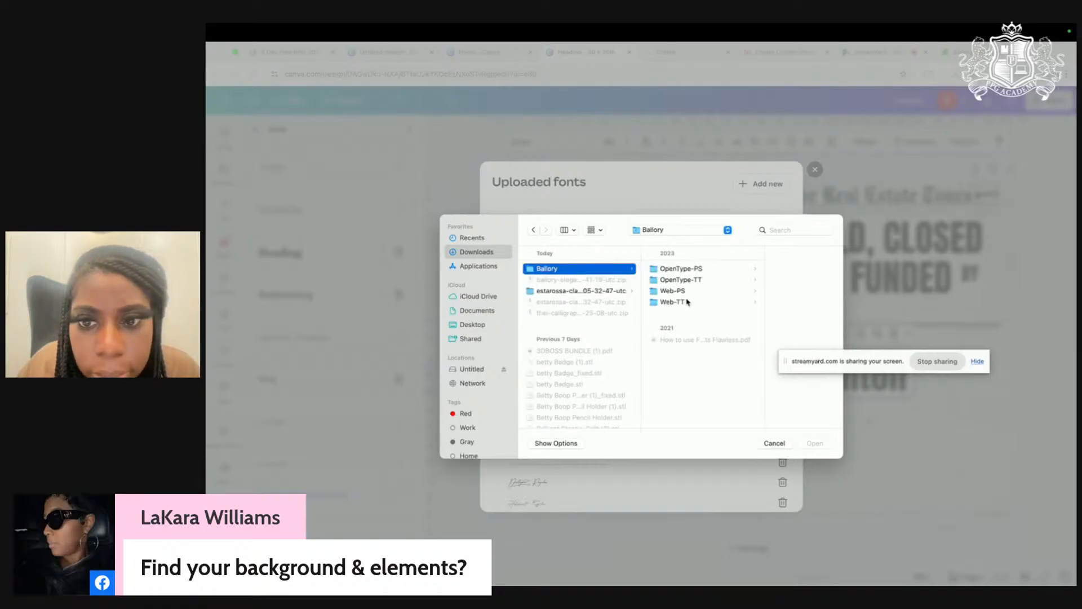
left_click(700, 281)
left_click(744, 269)
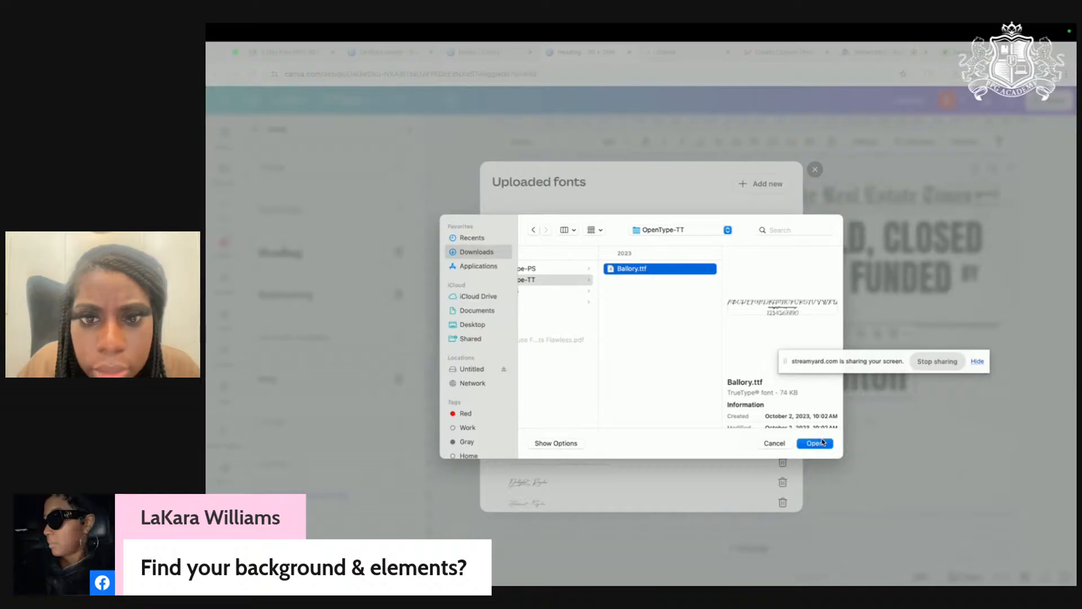
left_click(822, 442)
left_click(706, 367)
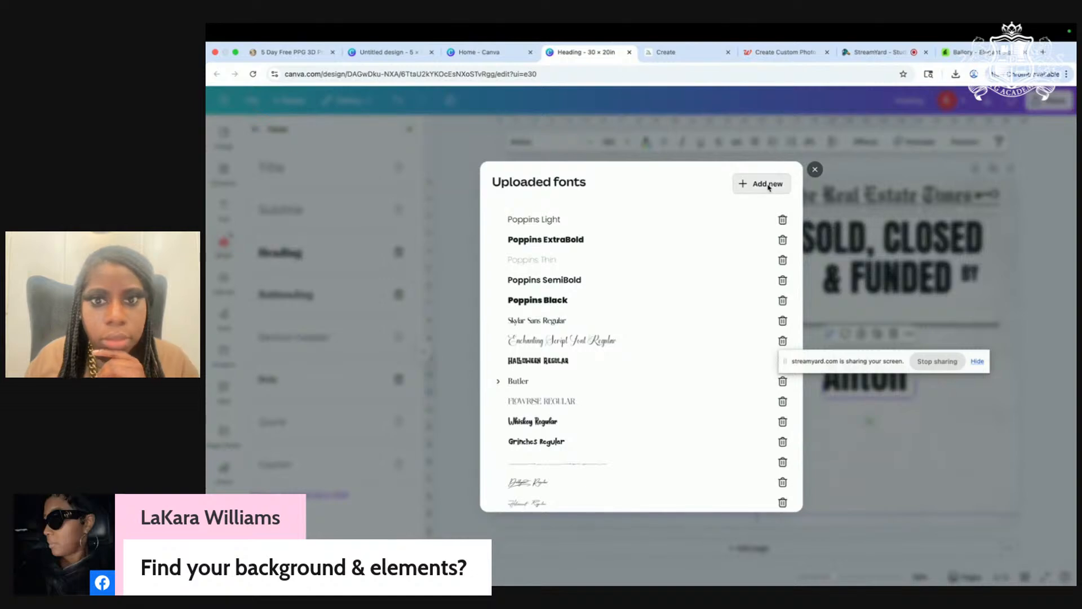
Step: Upload Estarossa.ttf as a second custom font and close the uploaded fonts list
left_click(767, 183)
left_click(555, 292)
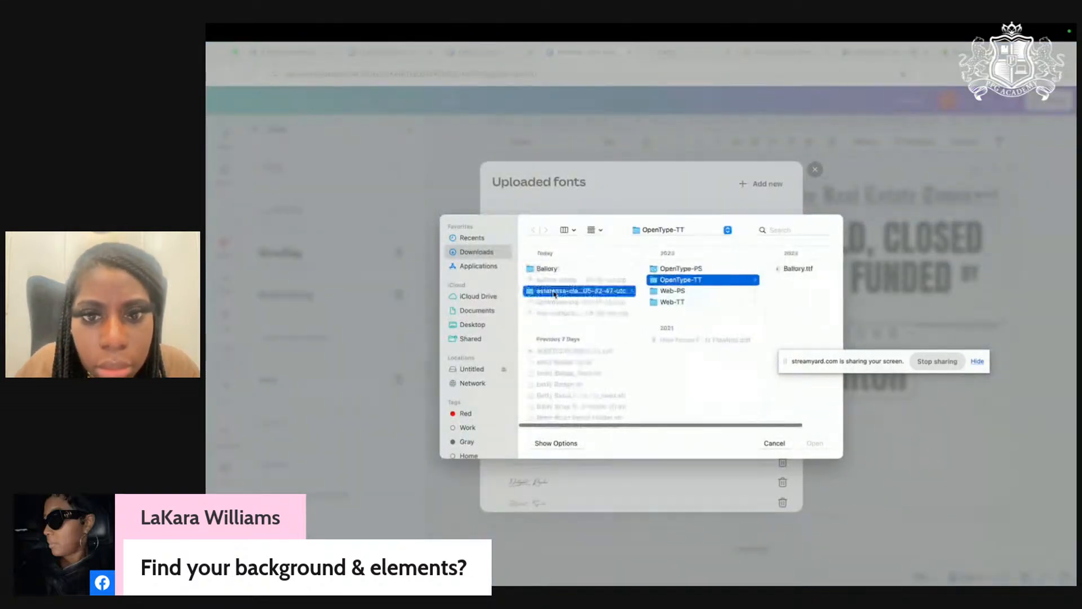
left_click(677, 270)
left_click(815, 443)
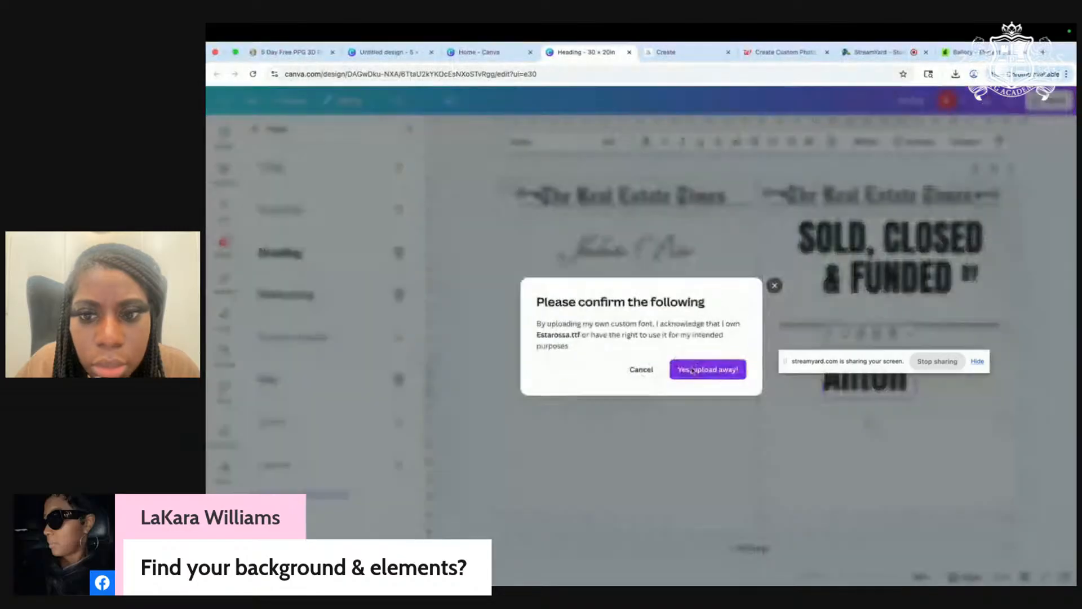
left_click(699, 366)
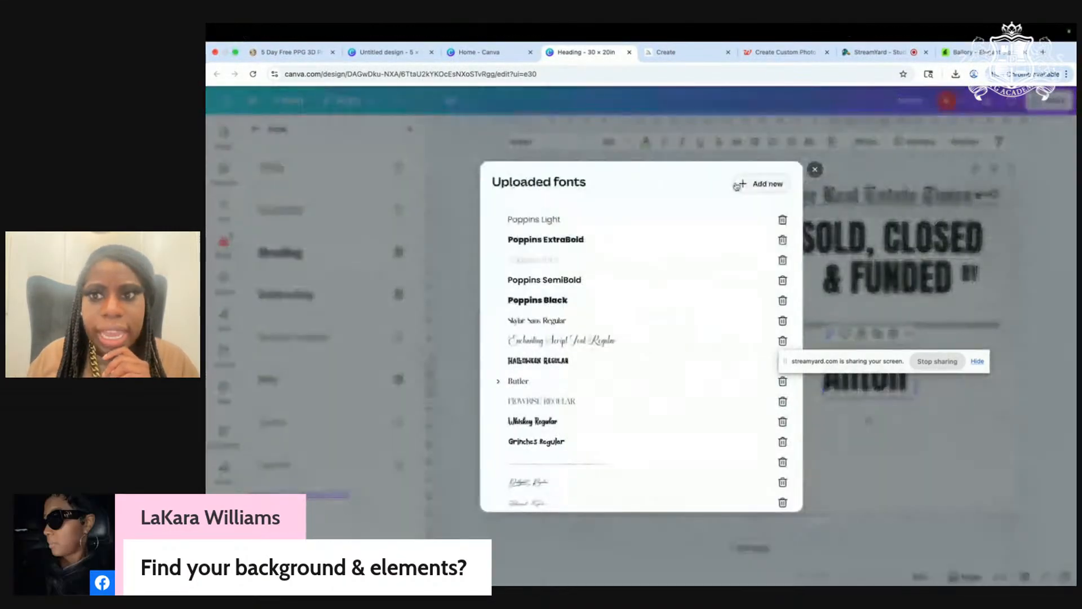
left_click(814, 169)
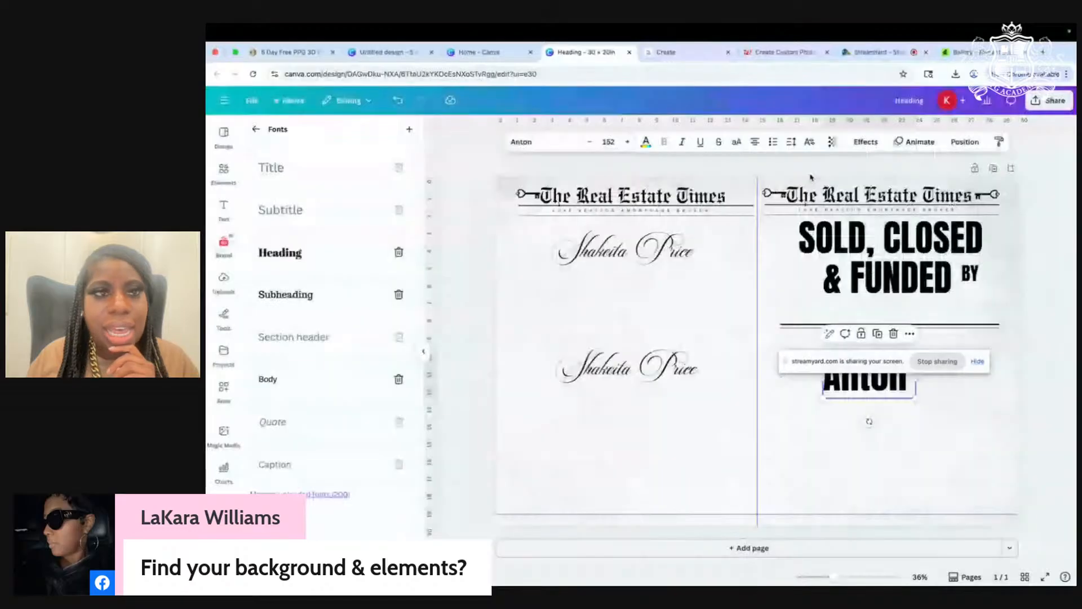
Step: Move Thei.otf from Downloads to the Desktop and return the Canva design to full screen
left_click(236, 53)
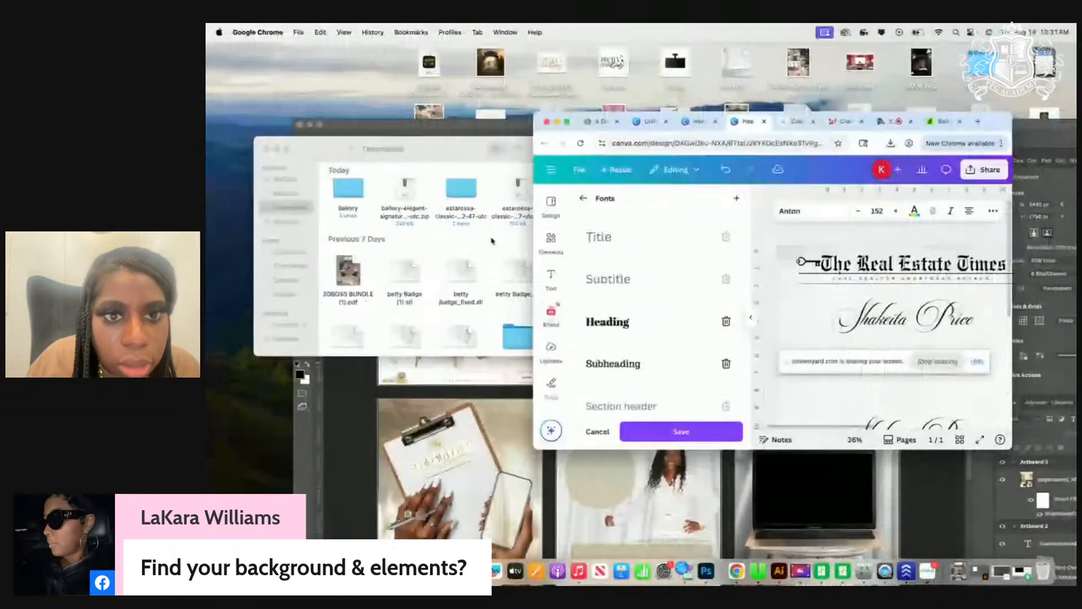
left_click(635, 219)
scroll(578, 175, "up", 1)
left_click_drag(632, 203, 286, 281)
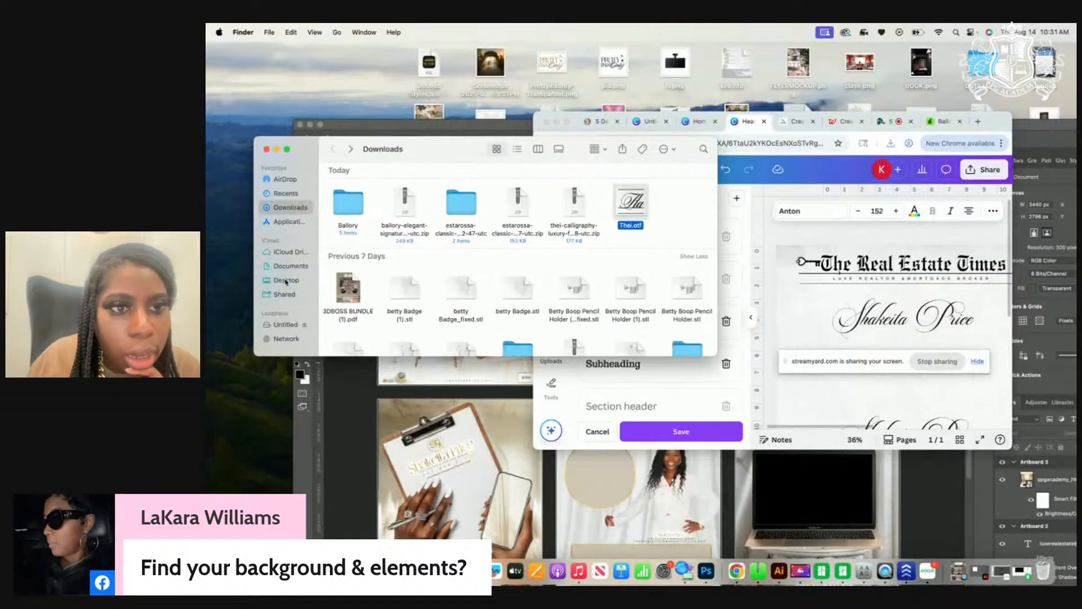
left_click(798, 279)
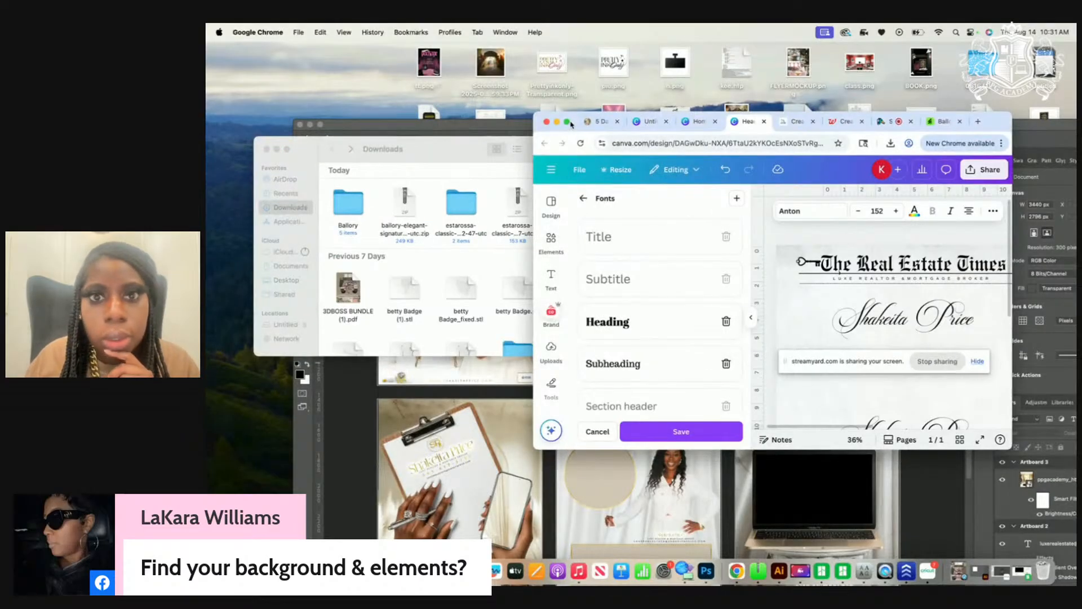
left_click(567, 121)
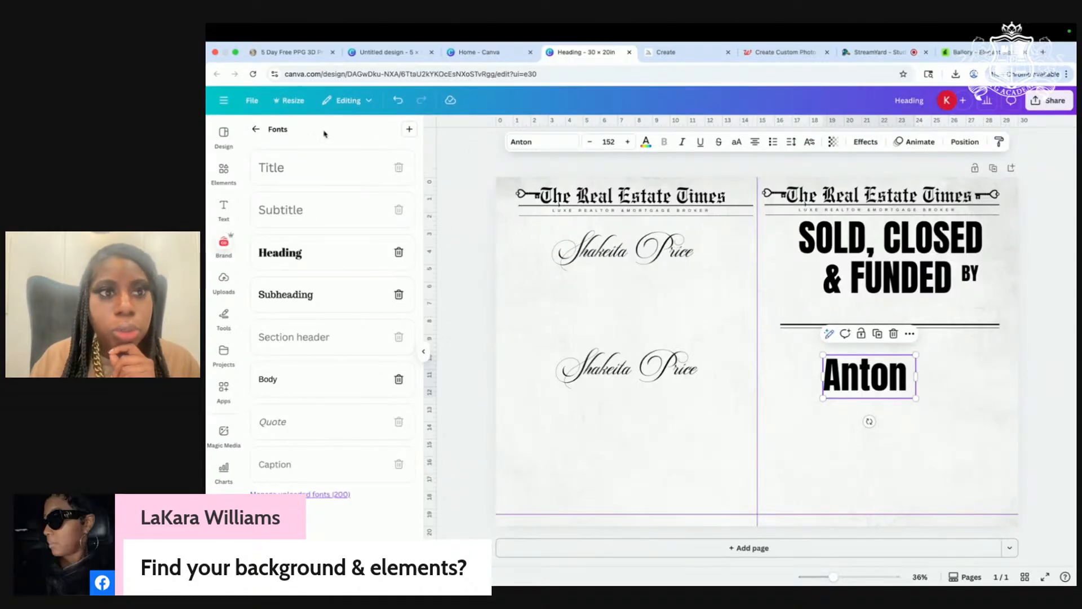
Step: Navigate Canva's side panels back to the brand kit's font settings
left_click(251, 131)
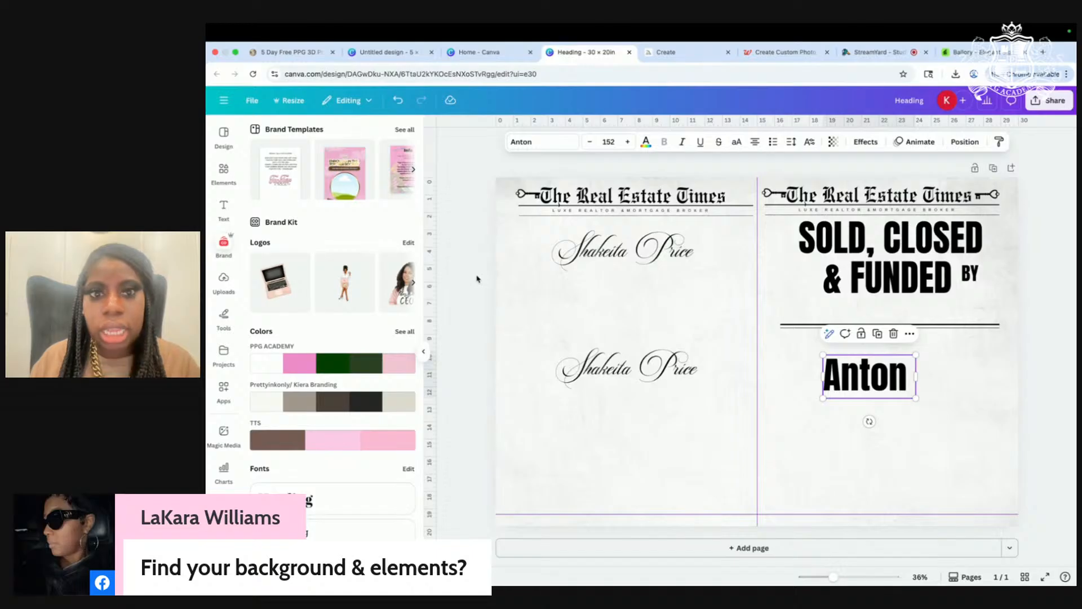
left_click(426, 353)
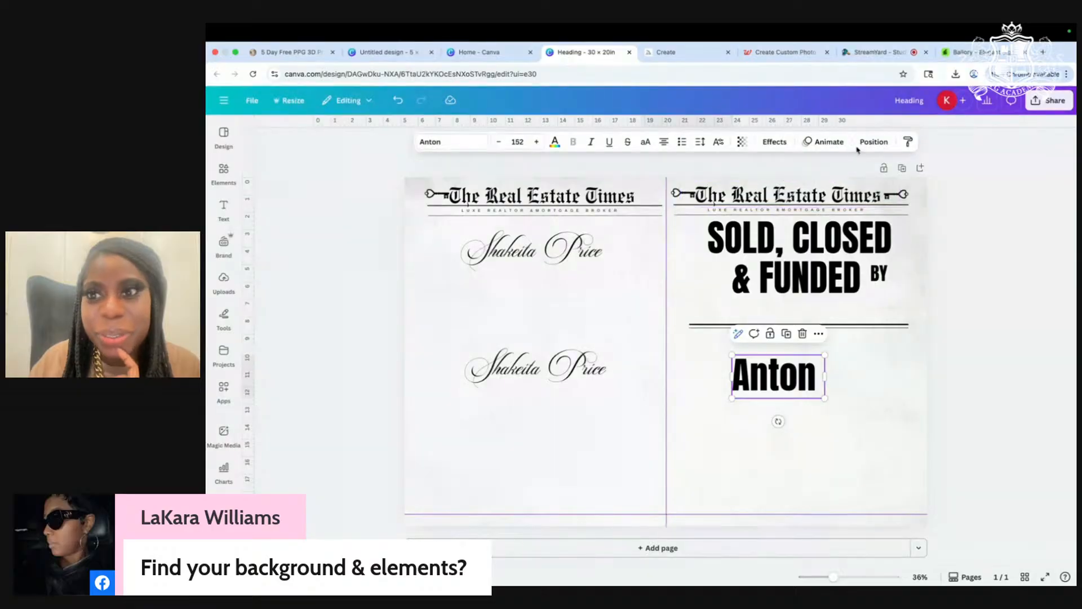
left_click(233, 286)
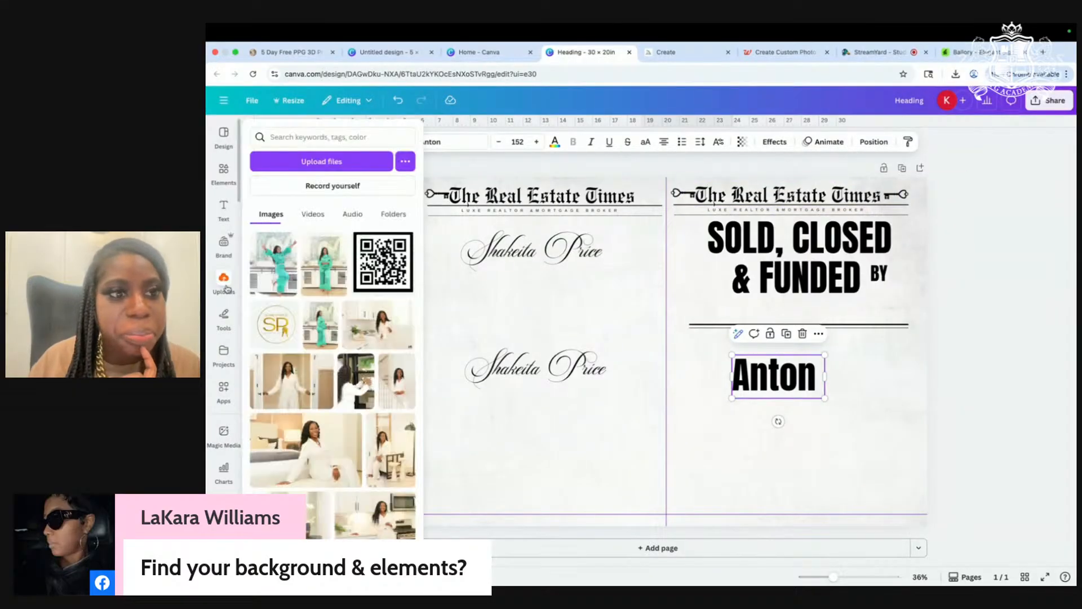
left_click(228, 197)
left_click(409, 212)
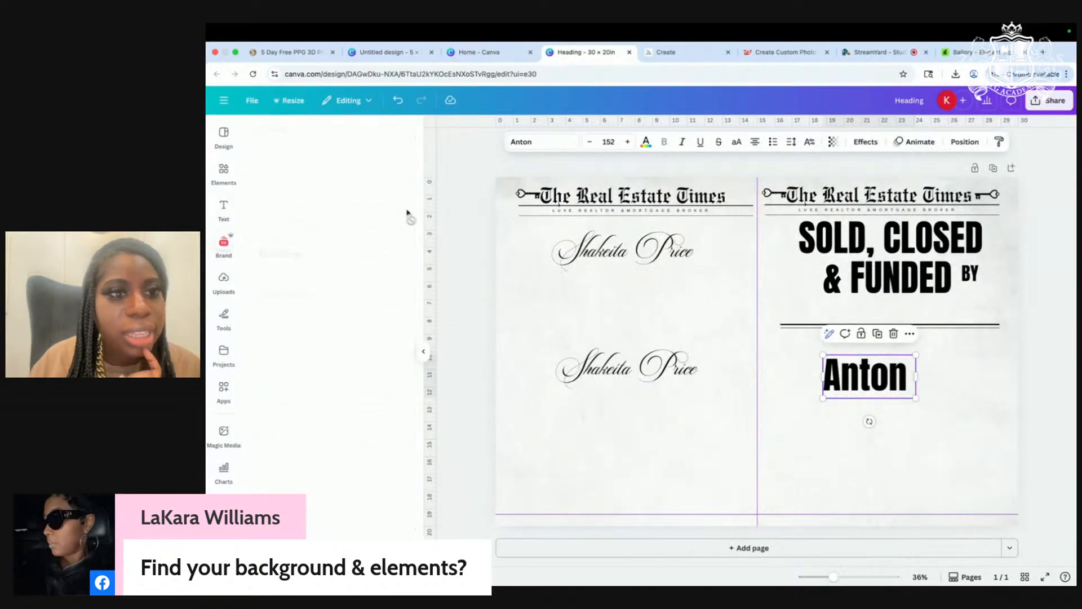
Step: Upload Thei.otf from the Desktop as a custom font and close the fonts list
left_click(312, 494)
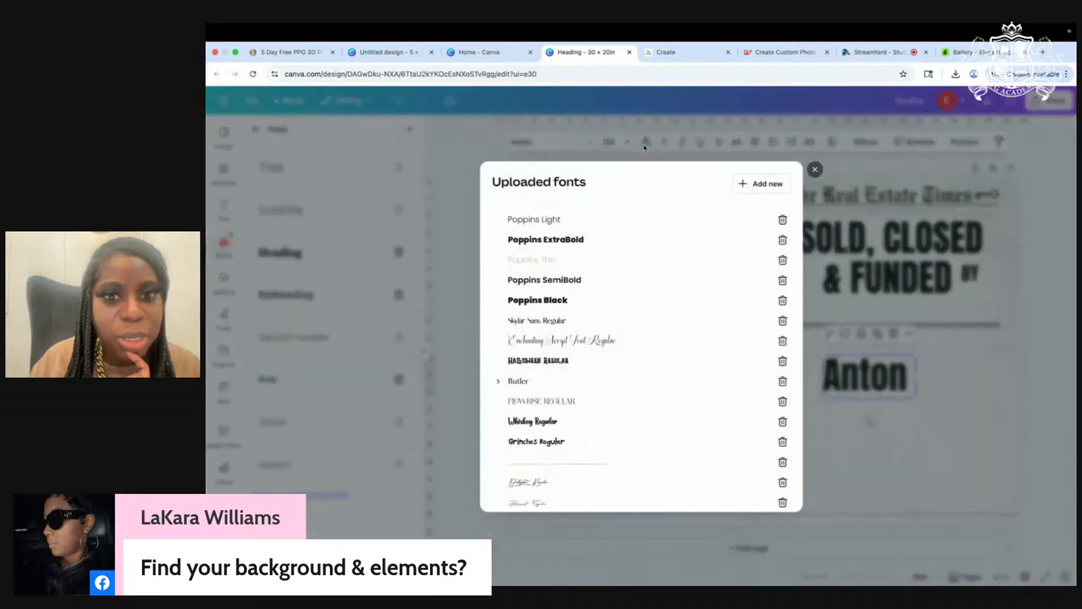
left_click(764, 181)
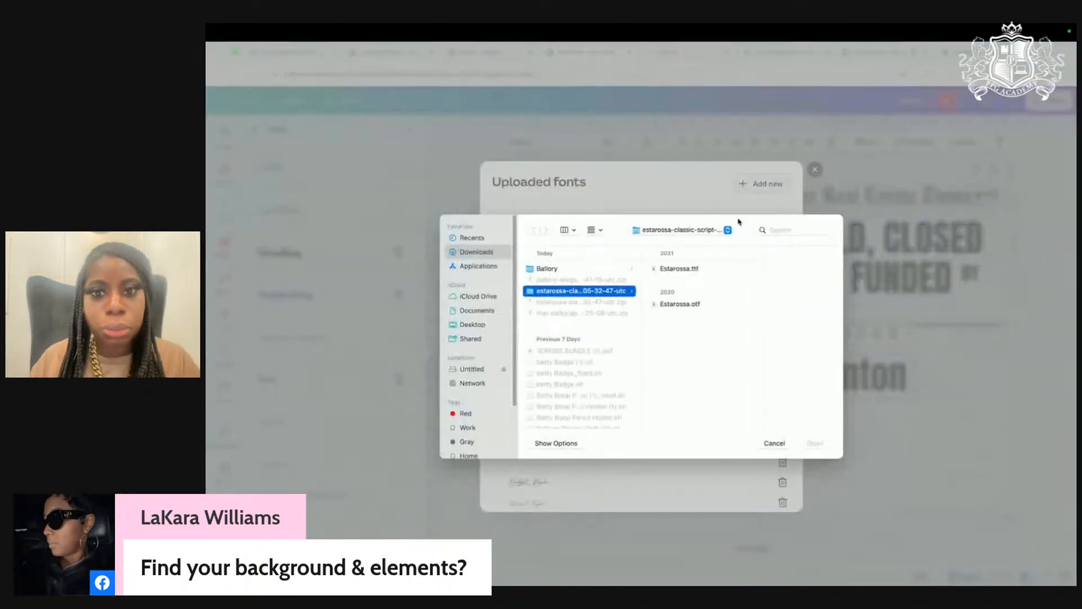
left_click(471, 325)
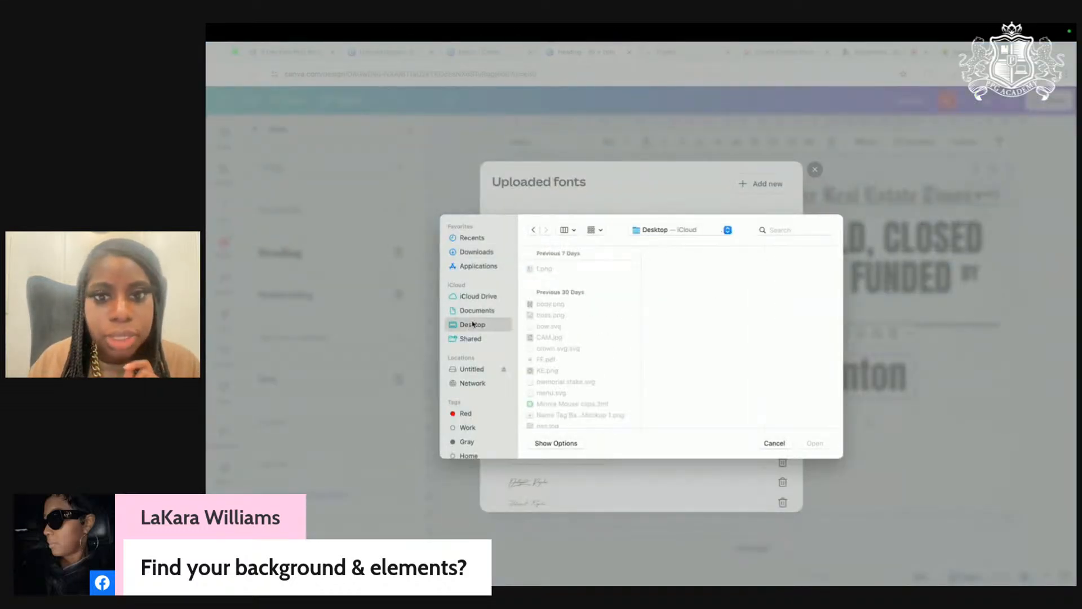
scroll(544, 416, "down", 10)
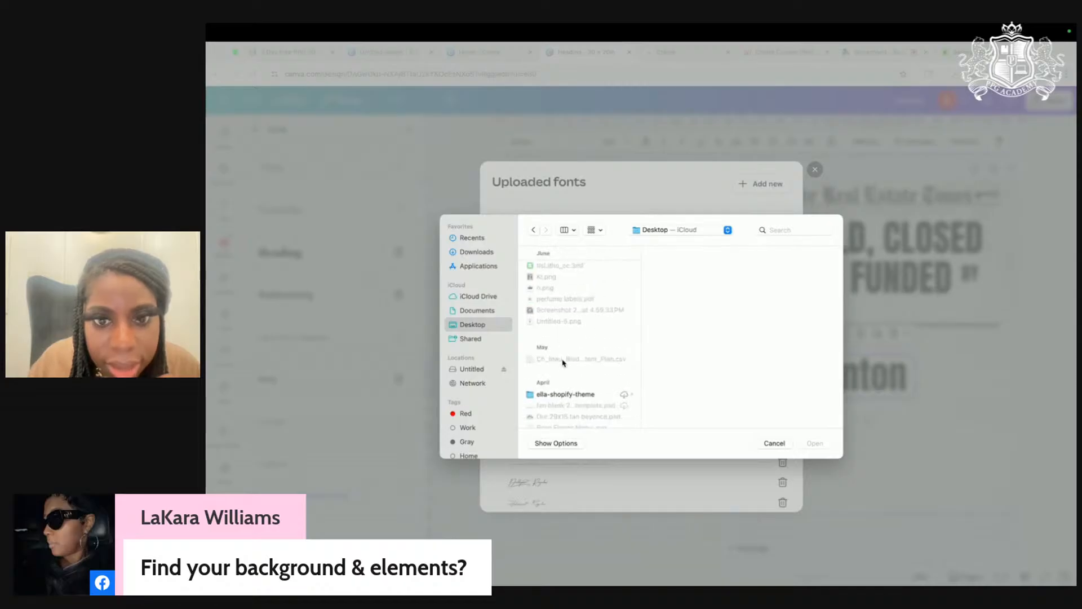
scroll(563, 360, "down", 5)
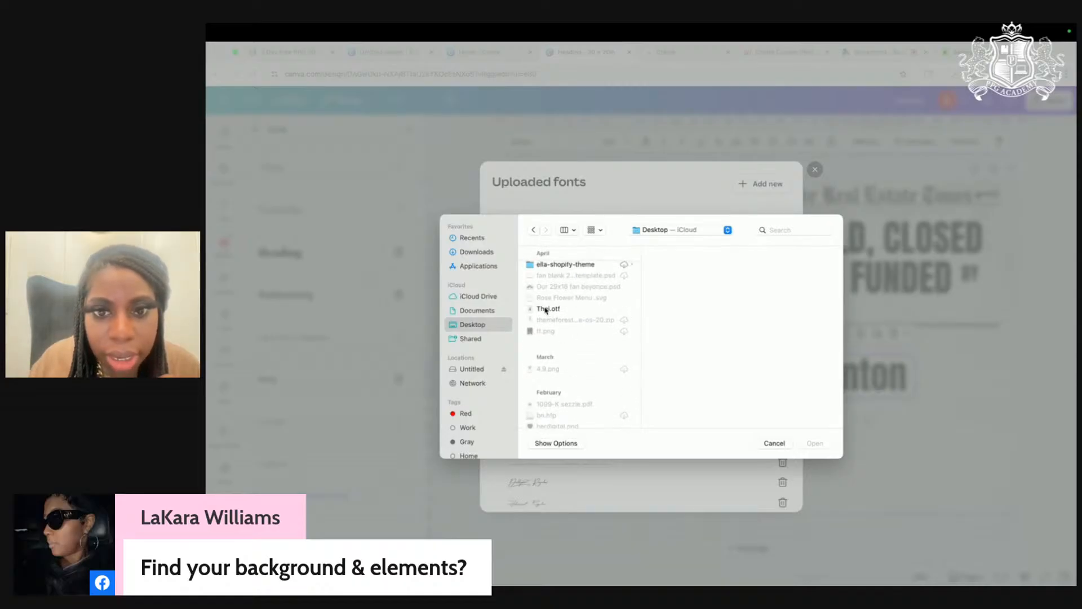
left_click(547, 309)
left_click(815, 443)
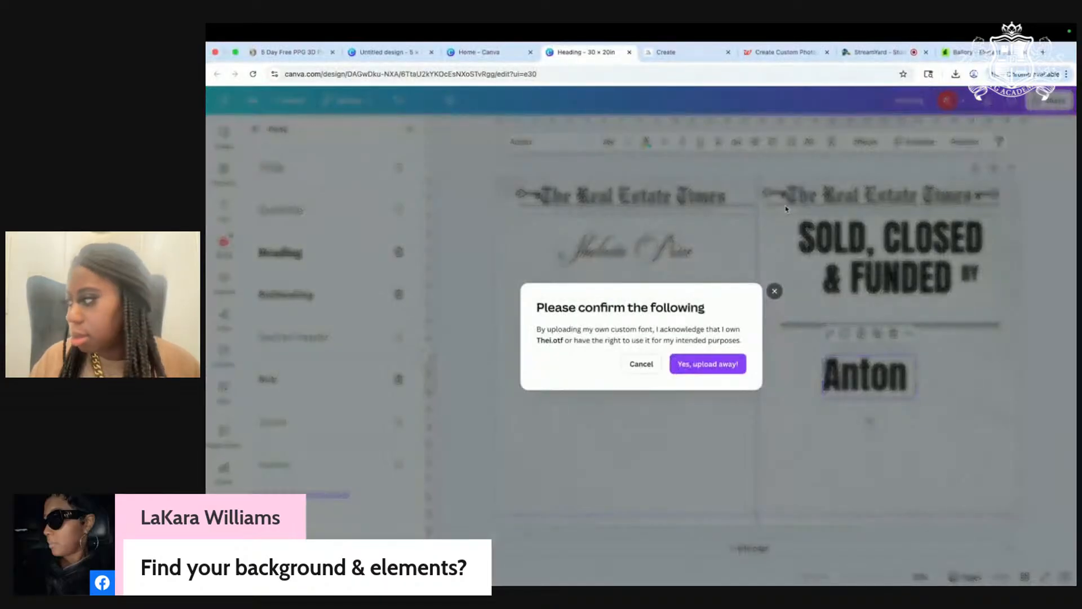
left_click(718, 365)
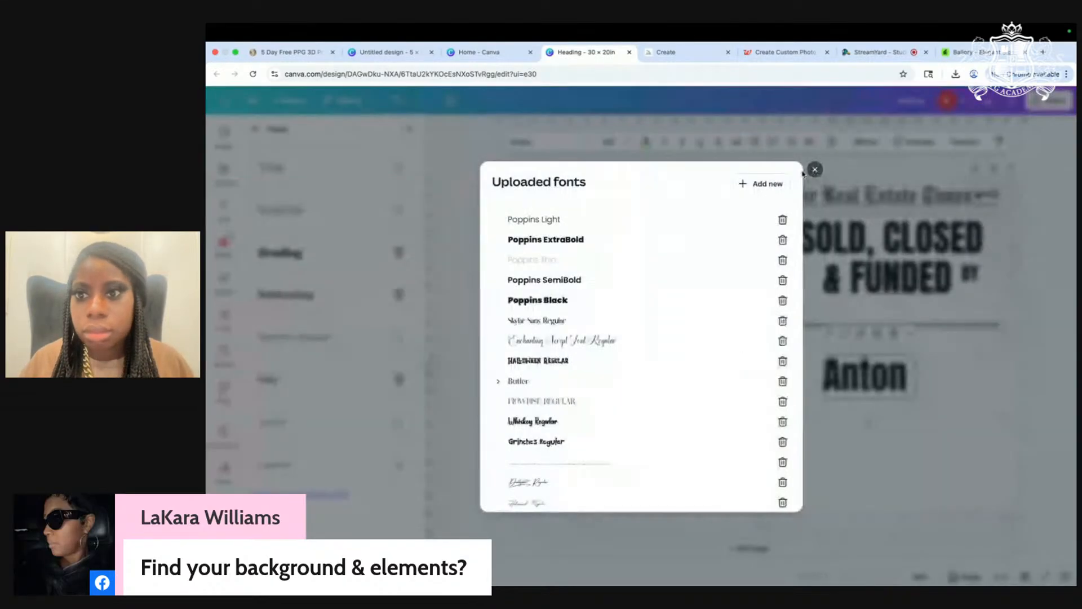
left_click(811, 170)
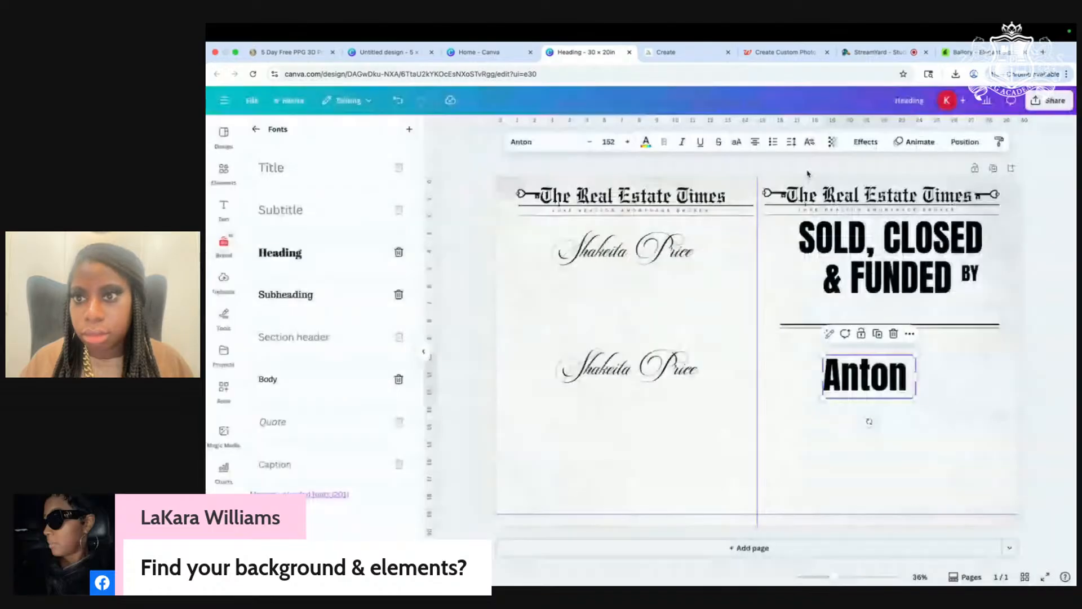
Step: Start a font search ('tt') for the Anton text box
double_click(853, 397)
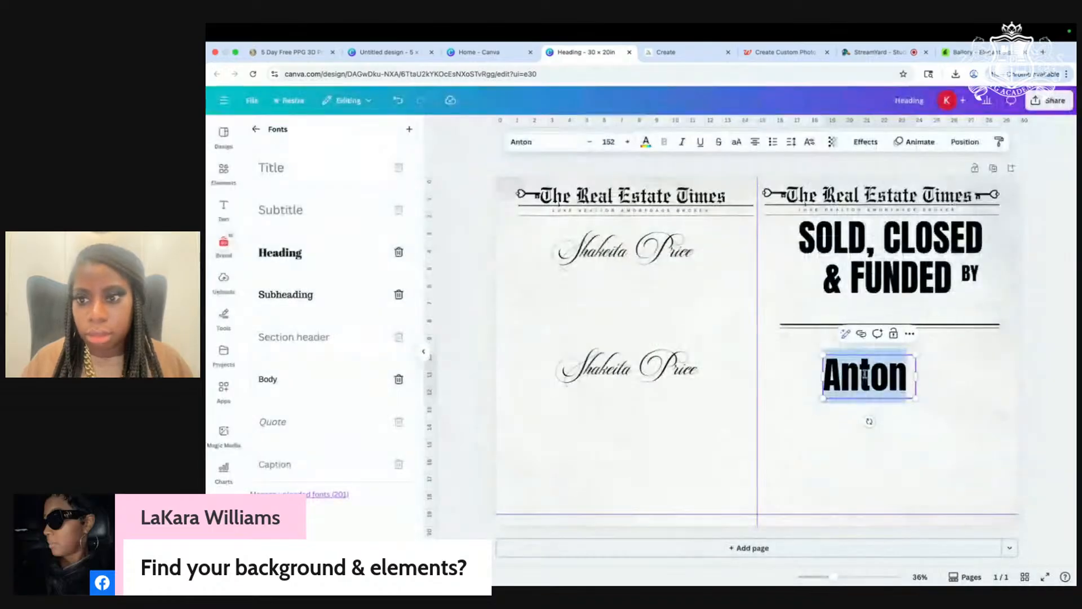
left_click(540, 142)
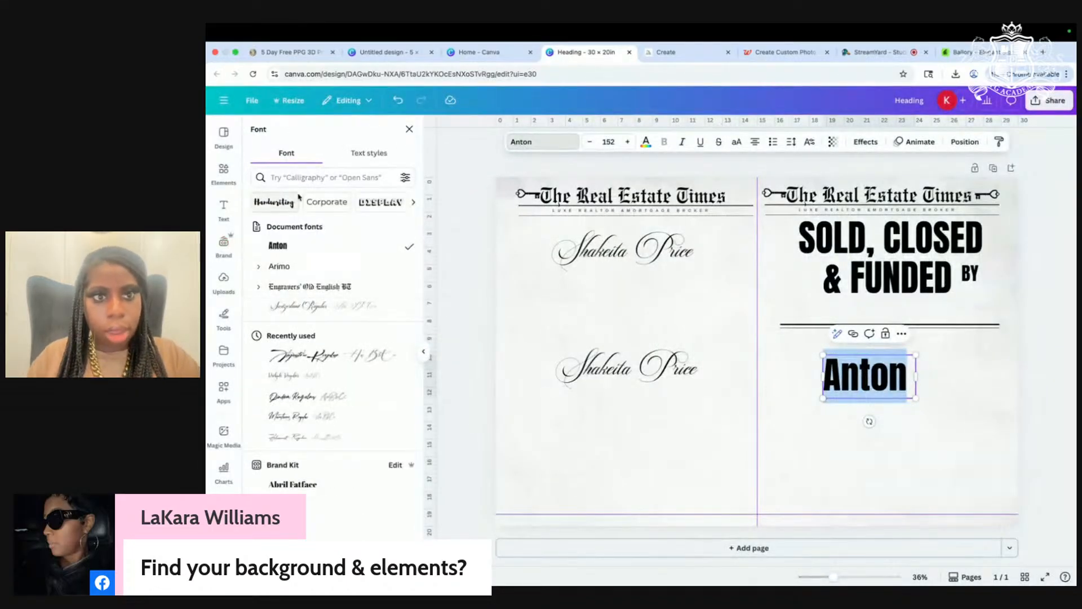
type("tt")
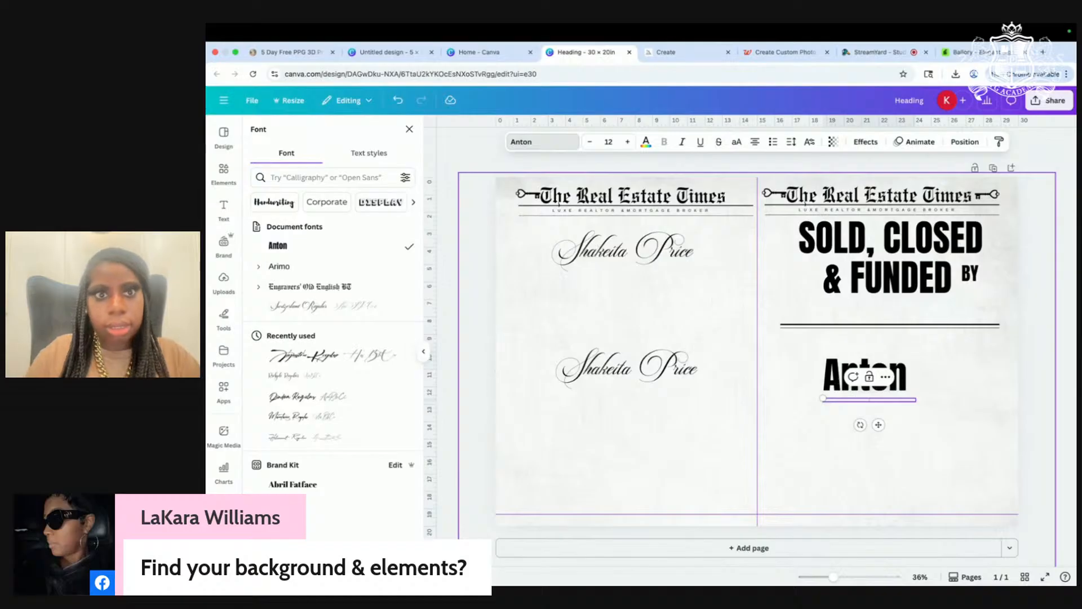
left_click(818, 392)
Step: Set the lower realtor name line in the Thei font
double_click(640, 363)
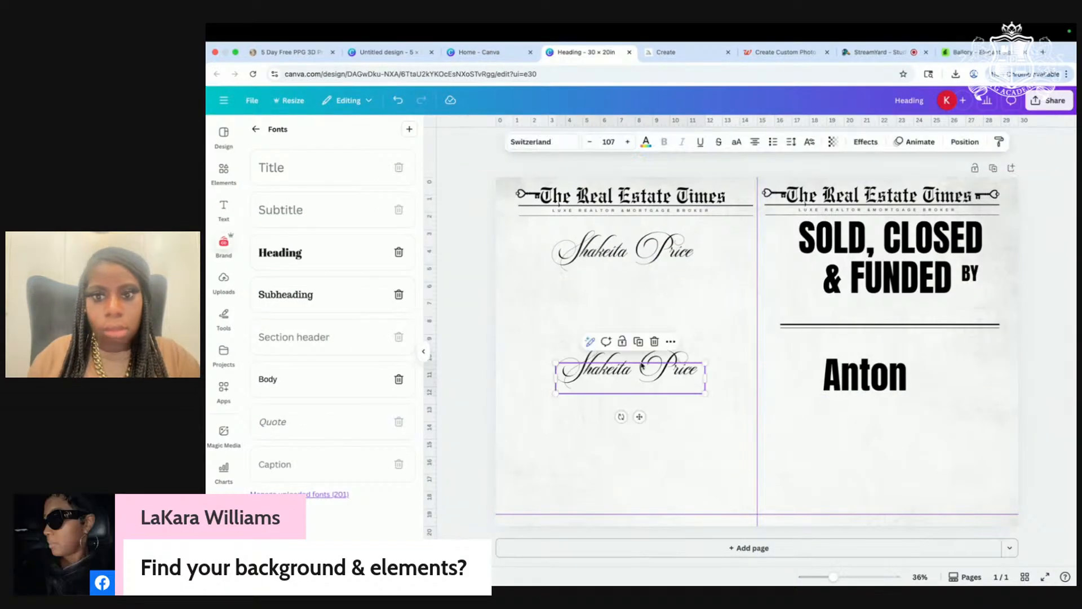
left_click_drag(695, 380, 570, 373)
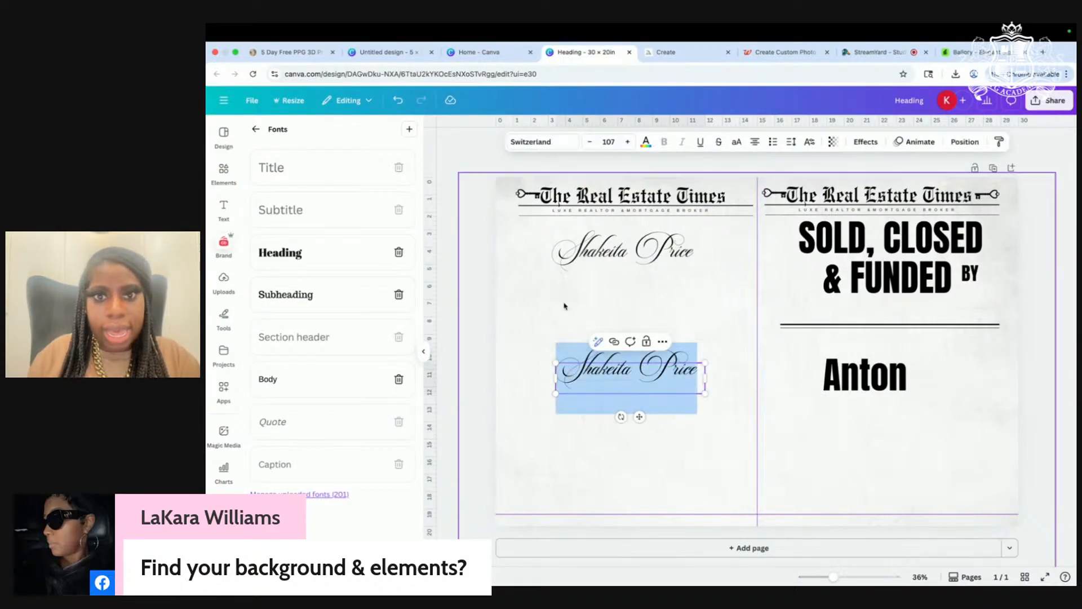
left_click(556, 145)
left_click(326, 178)
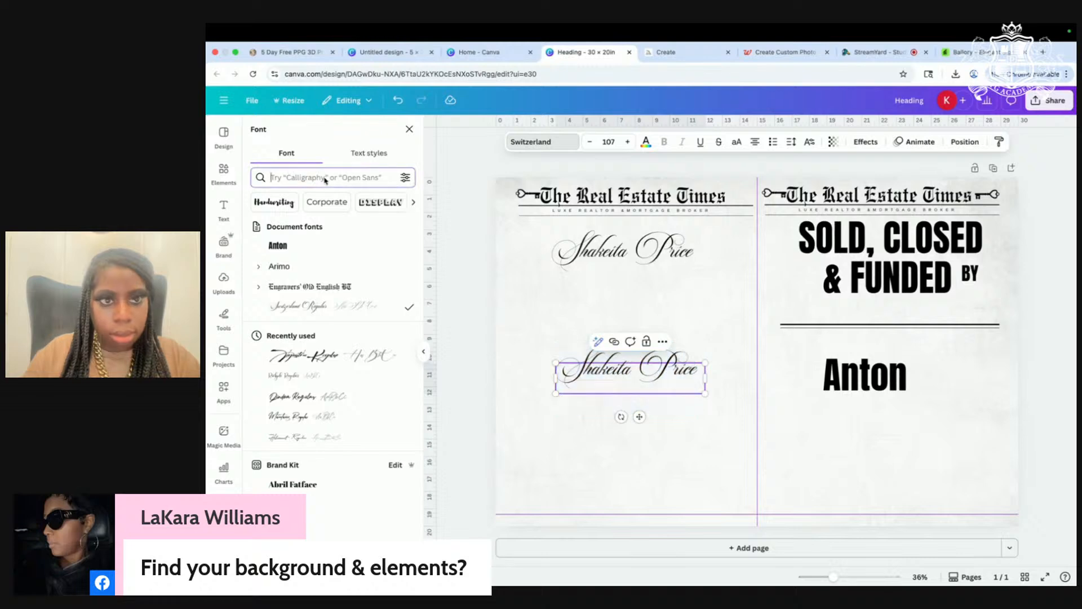
type("thei")
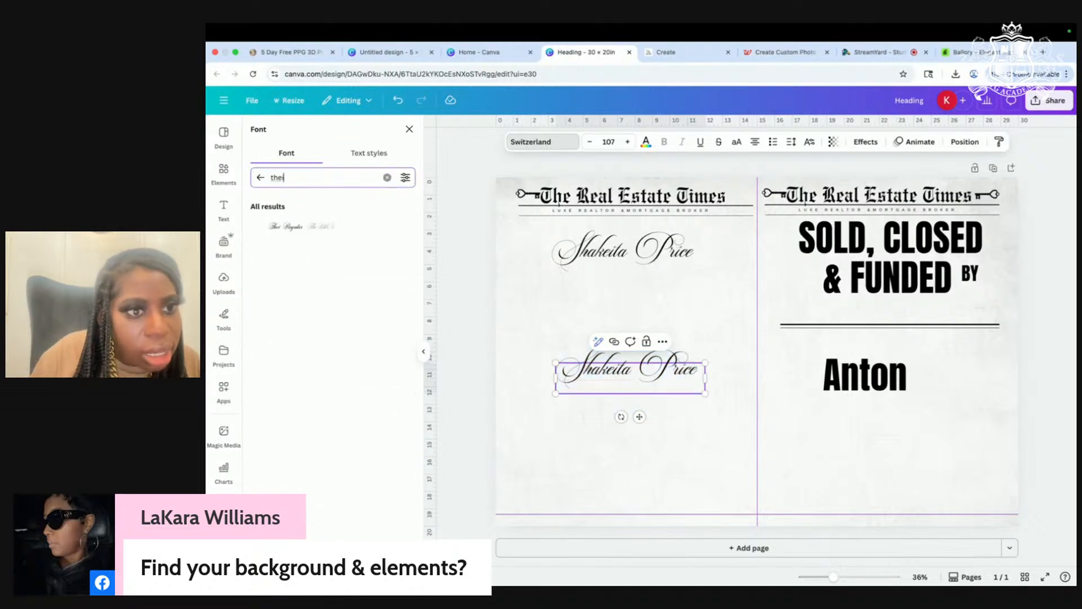
left_click(300, 228)
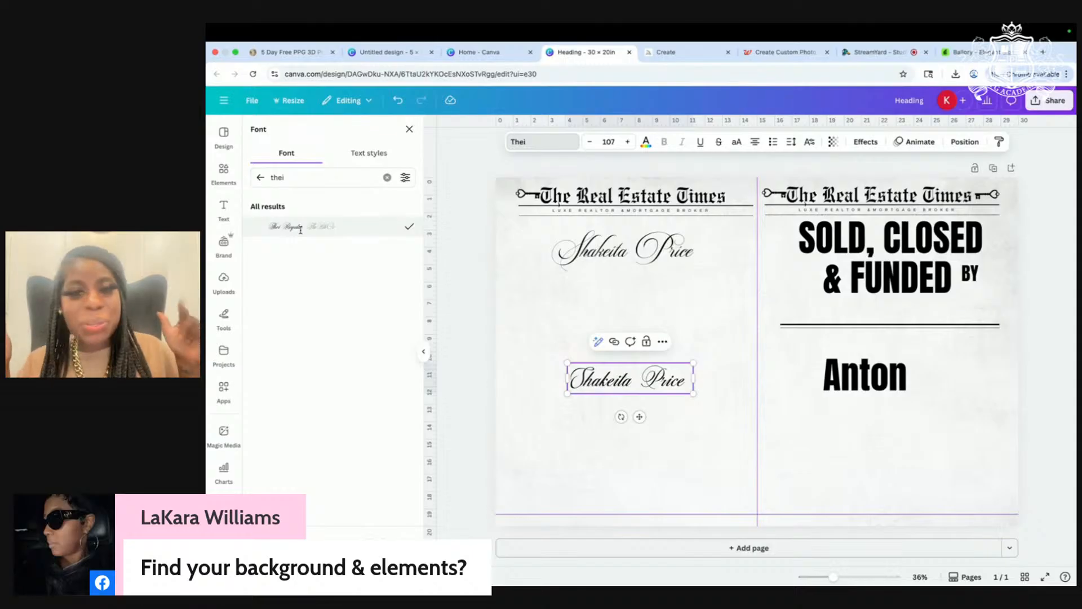
Step: Move the Thei-styled name up beneath the top script name
left_click(660, 438)
left_click(615, 370)
left_click(624, 434)
left_click_drag(622, 387, 631, 288)
Step: Duplicate the Thei name and set the copy in the Ballory font
key("ctrl+d")
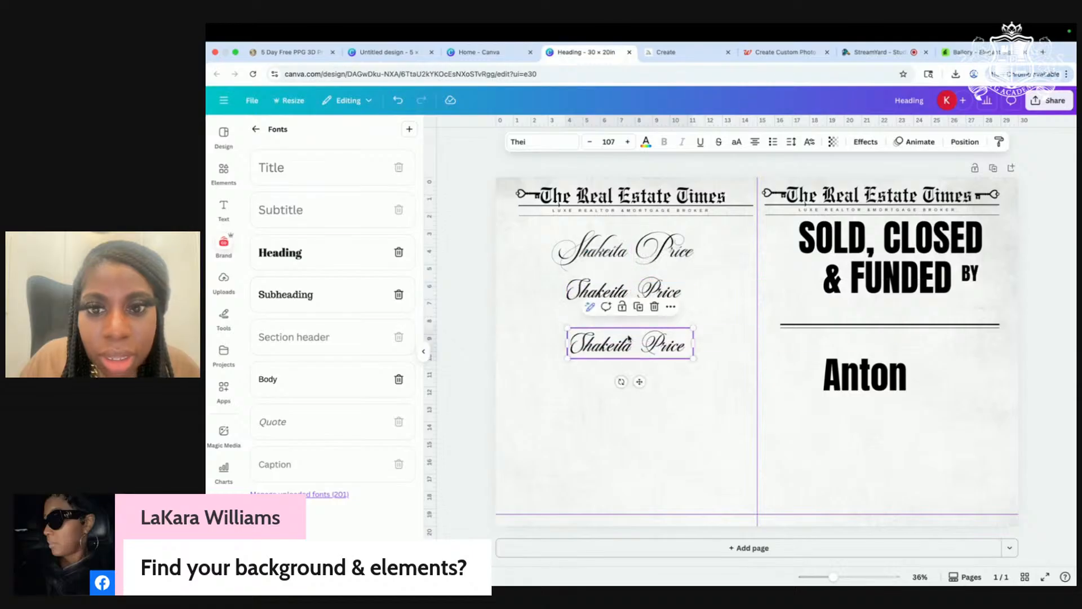
left_click(536, 144)
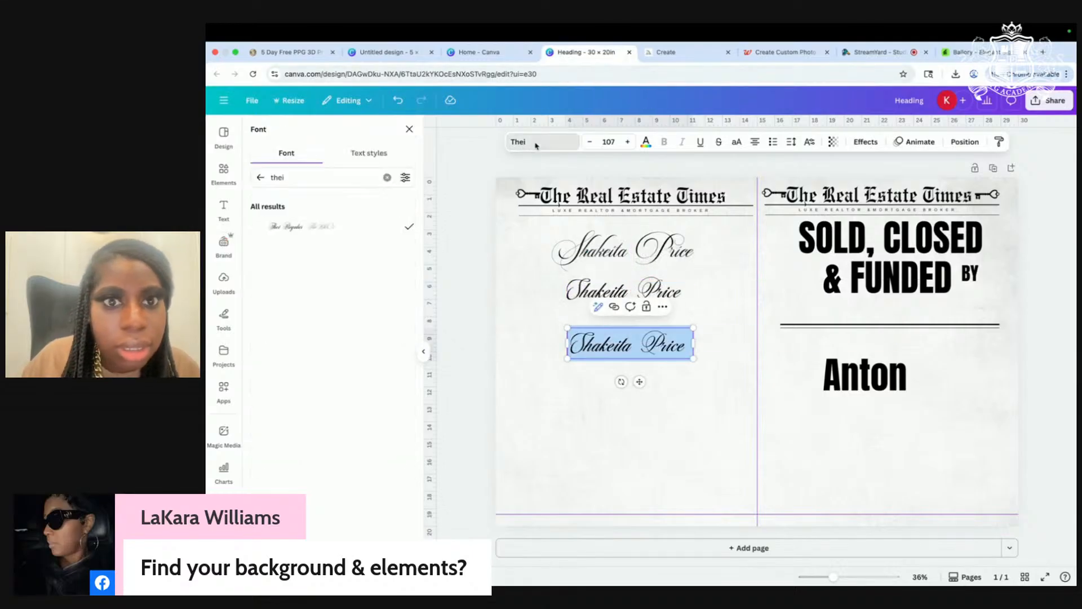
left_click(387, 177)
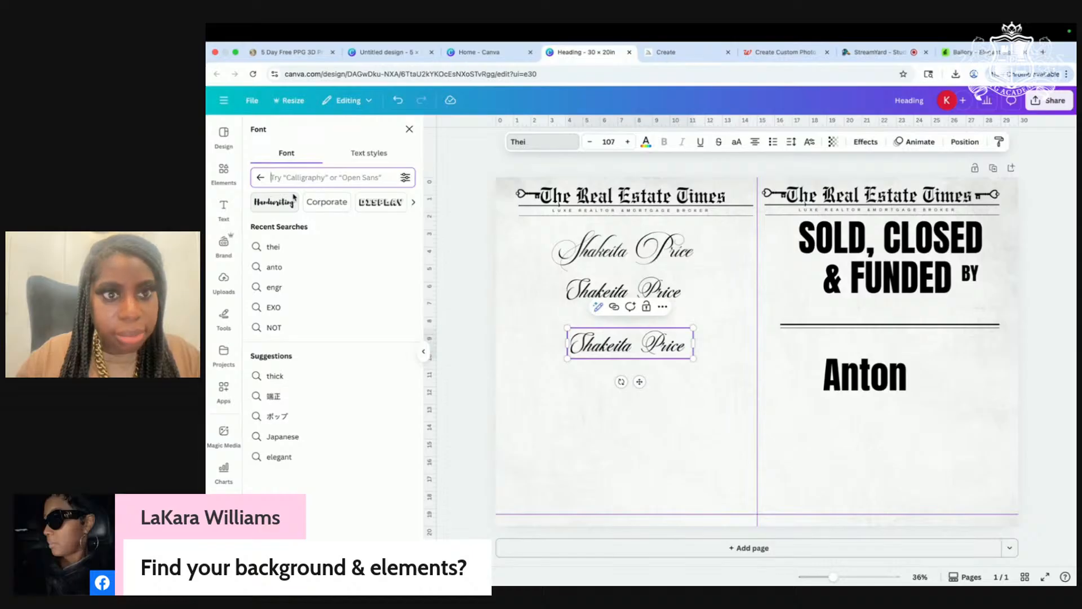
type("te")
key("BackSpace")
key("BackSpace")
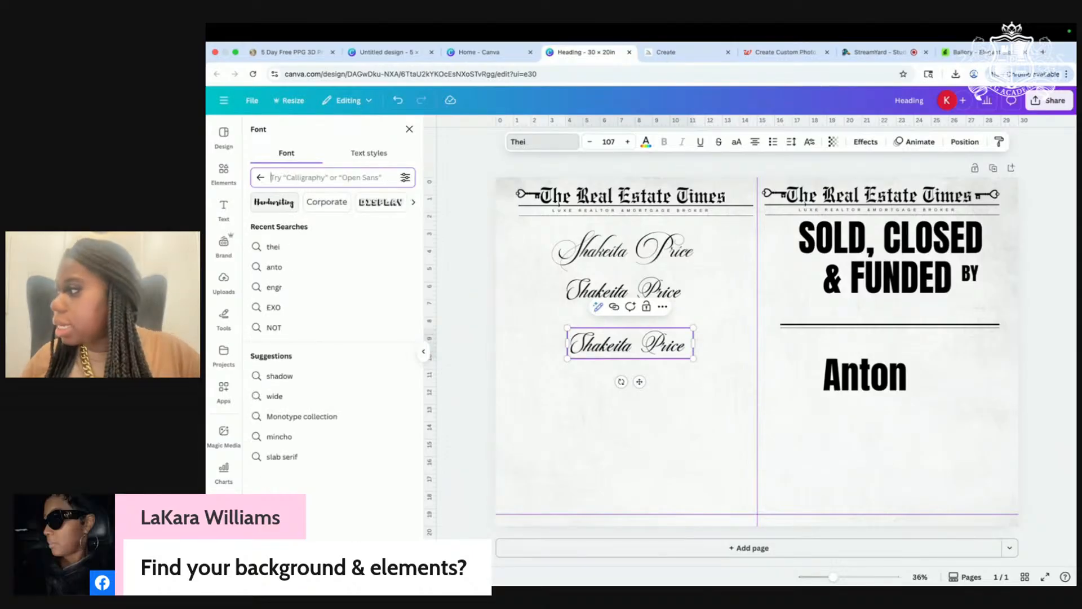
type("t")
key("BackSpace")
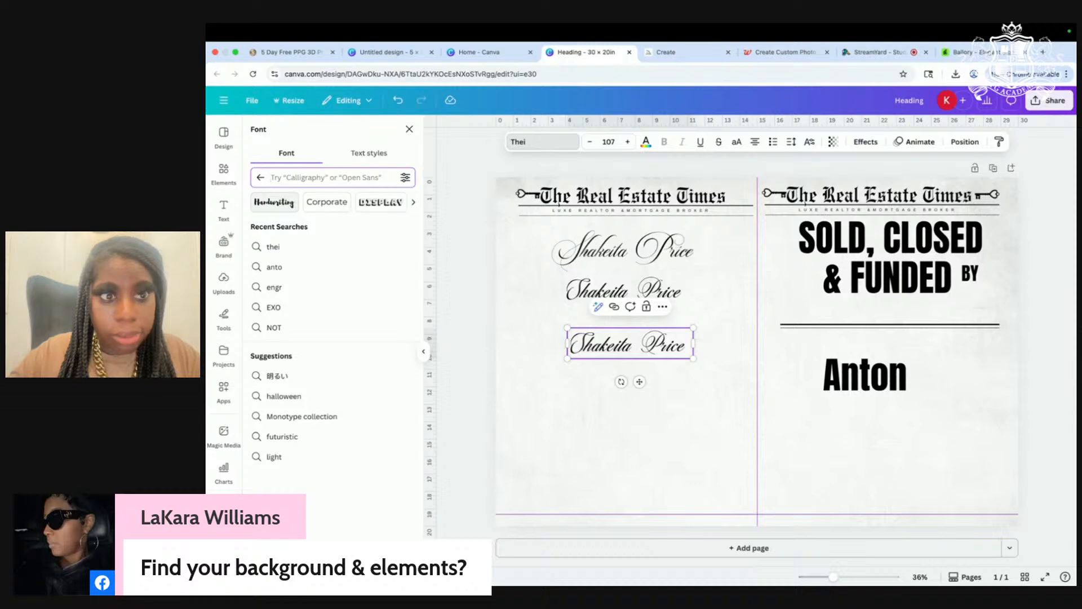
type("th")
key("BackSpace")
key("BackSpace")
type("th")
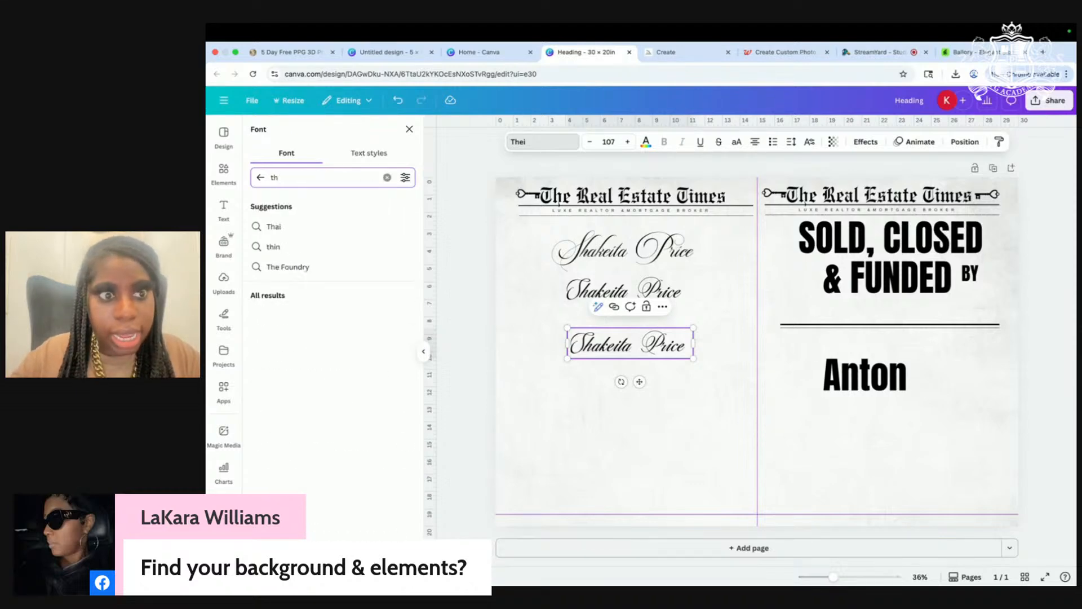
key("BackSpace")
key("BackSpace")
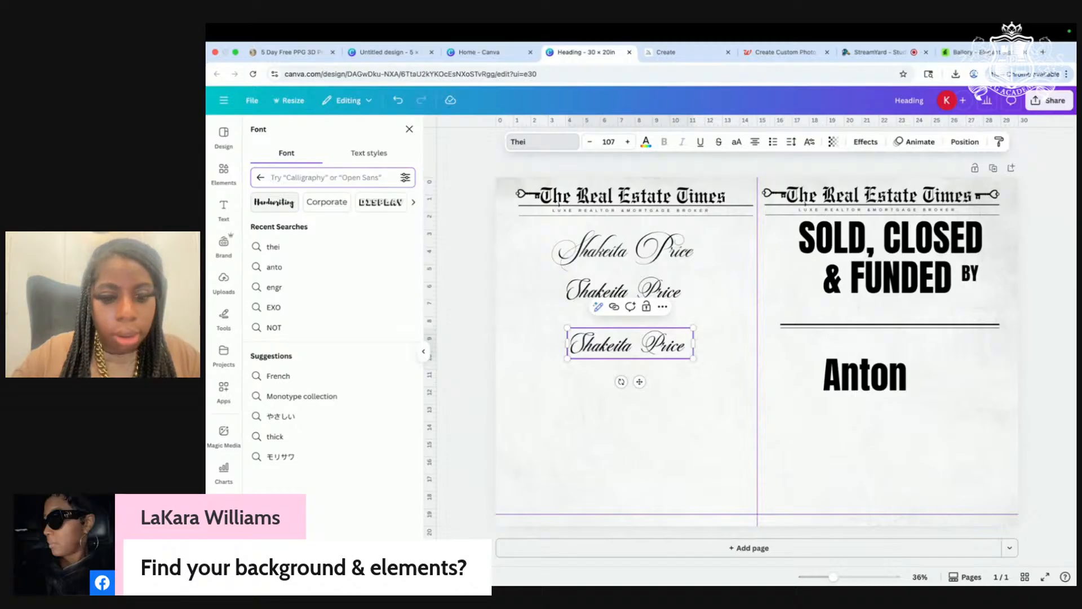
type("ball")
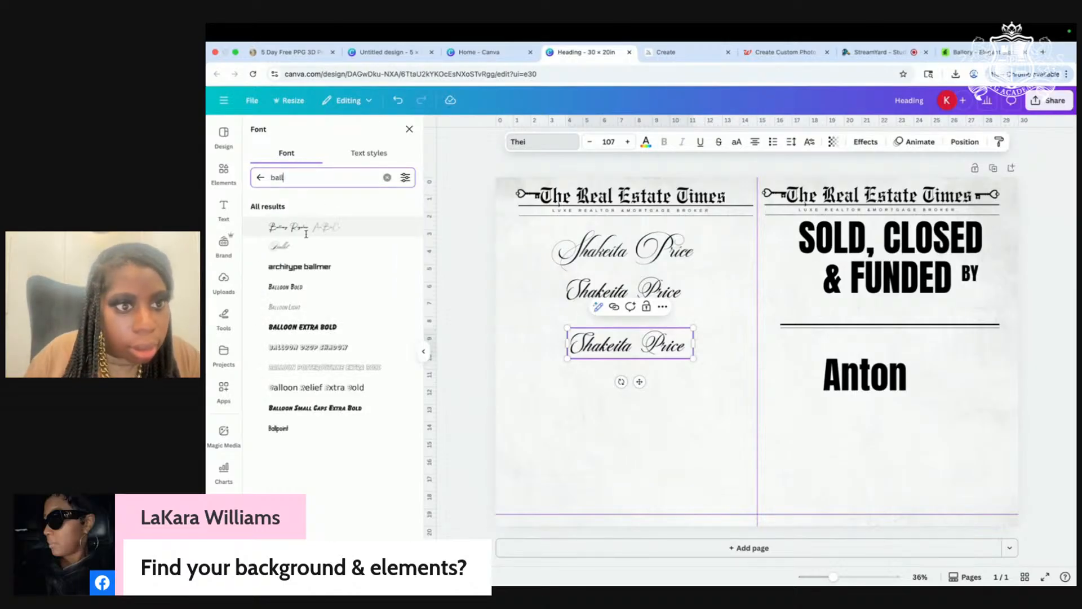
left_click(306, 232)
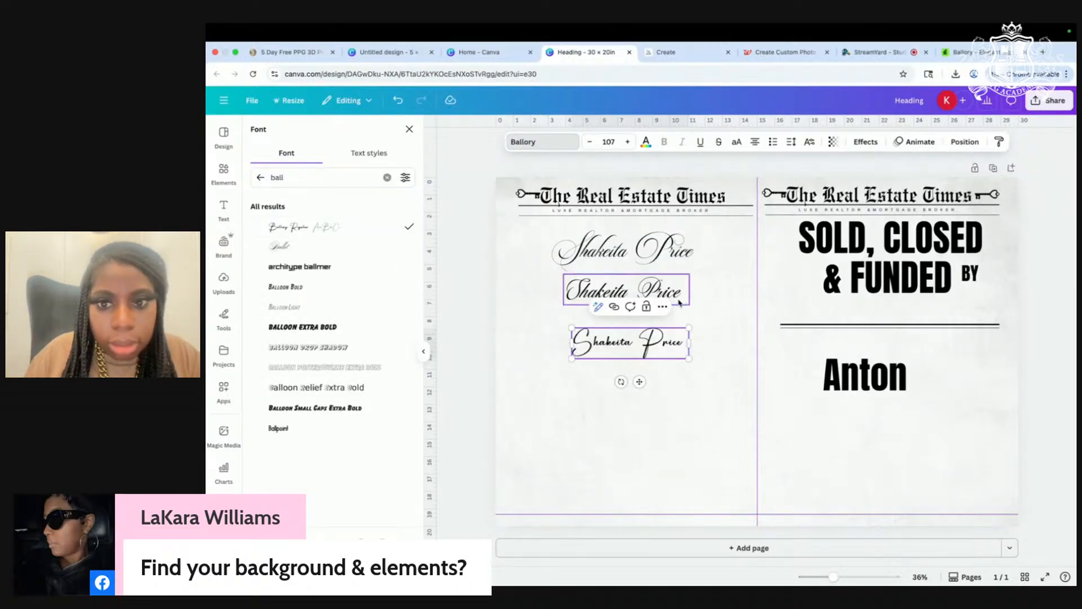
Step: Duplicate the name again and drag the fourth copy below the others
left_click(597, 399)
left_click(607, 350)
left_click(641, 307)
left_click_drag(628, 346, 628, 434)
left_click(628, 434)
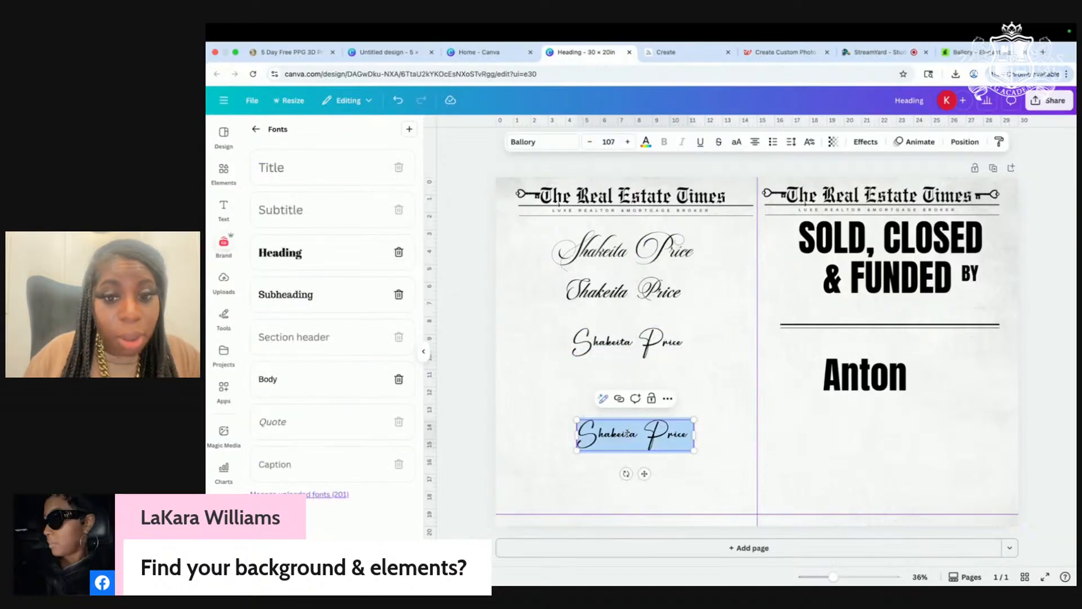
left_click(235, 53)
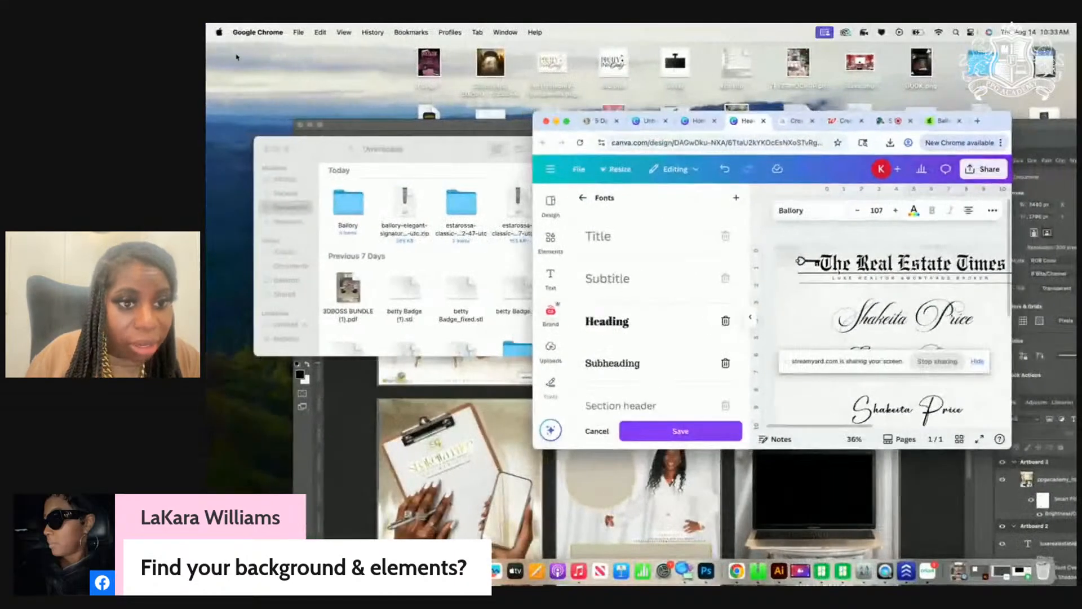
Step: Set the bottom name copy in the Estarossa font
left_click(814, 214)
left_click(640, 249)
key("BackSpace")
key("BackSpace")
key("BackSpace")
key("BackSpace")
type("est")
left_click(567, 121)
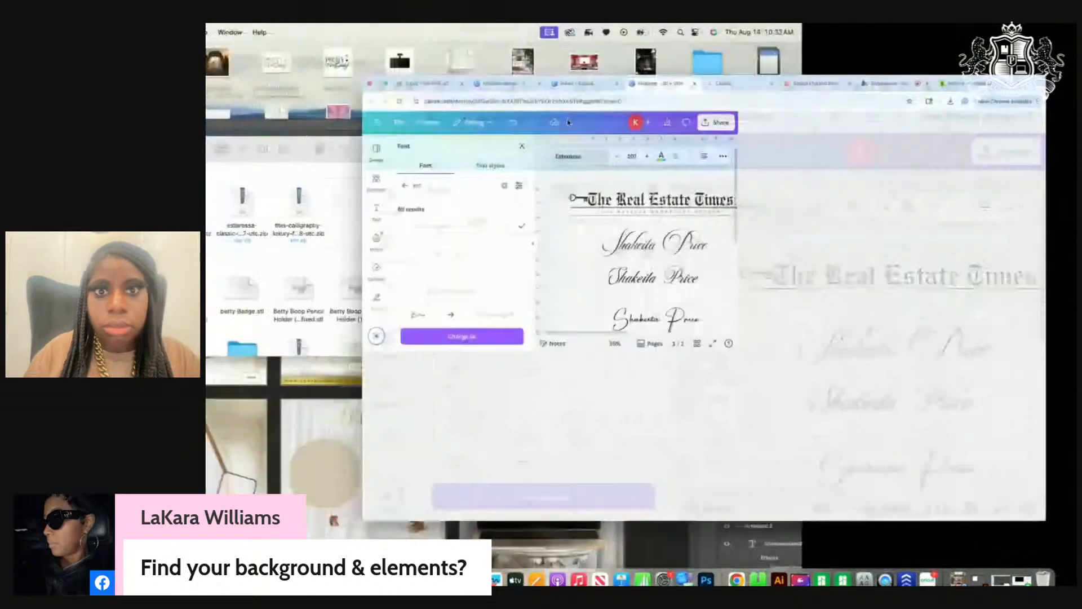
Step: Delete the Anton text
scroll(742, 373, "up", 2)
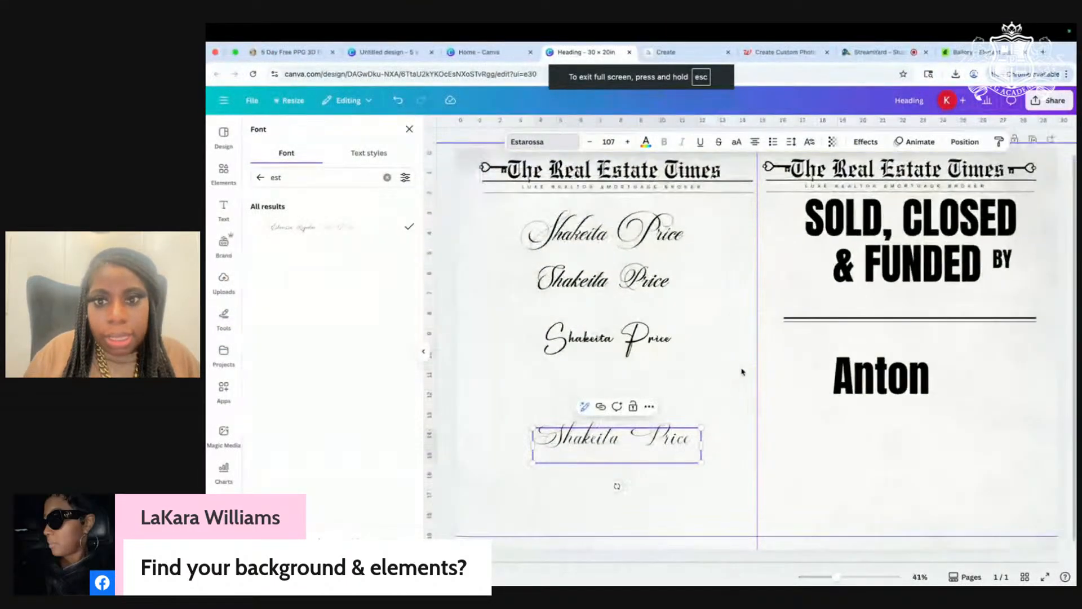
left_click(885, 380)
key("Delete")
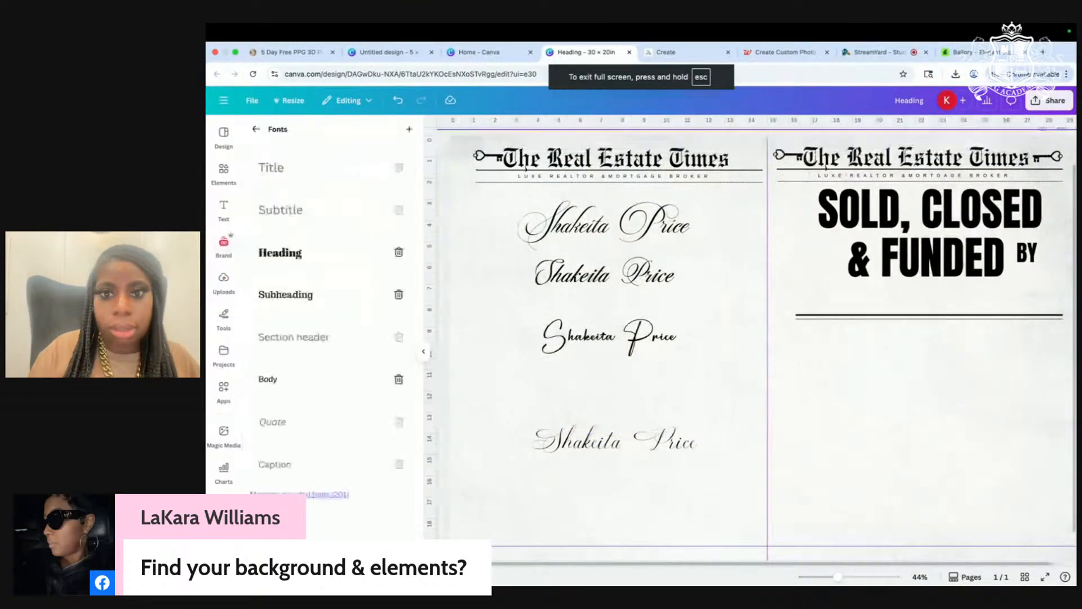
Step: Enlarge the top two name copies by dragging their corners
left_click(591, 287)
left_click_drag(685, 291, 782, 328)
left_click(578, 221)
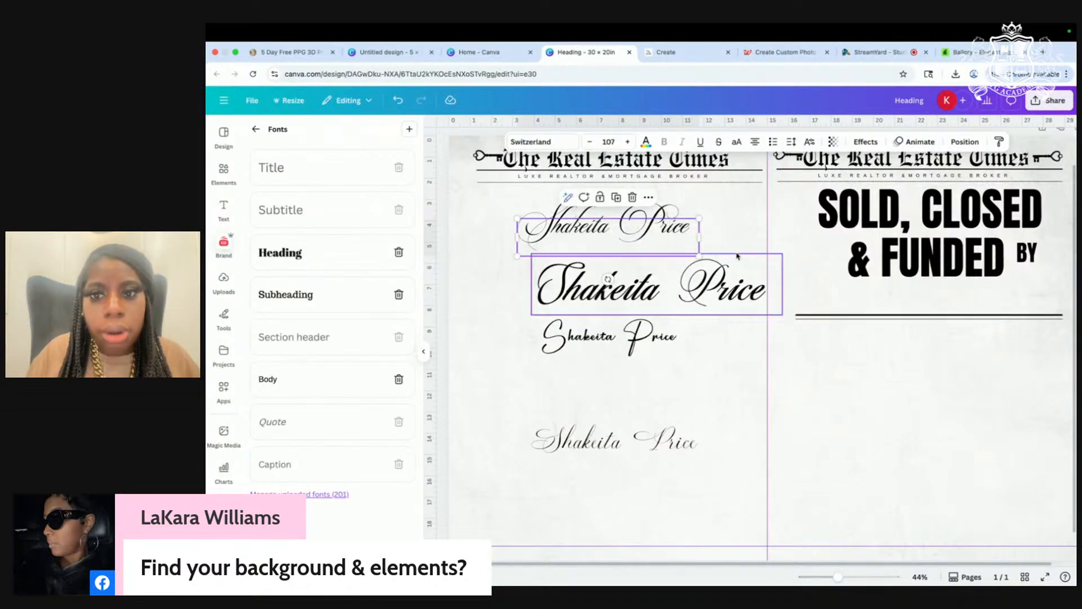
left_click_drag(699, 257, 771, 272)
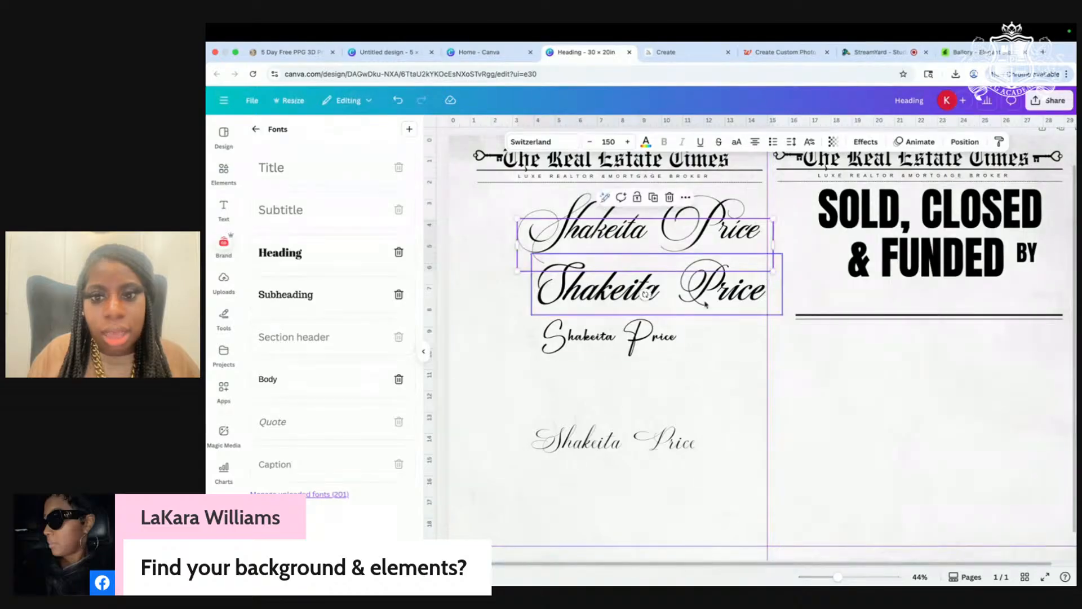
Step: Delete the Ballory name copy
mouse_move(598, 344)
left_mouse_down()
mouse_move(601, 327)
mouse_move(624, 360)
mouse_move(605, 361)
left_mouse_up()
left_click(584, 442)
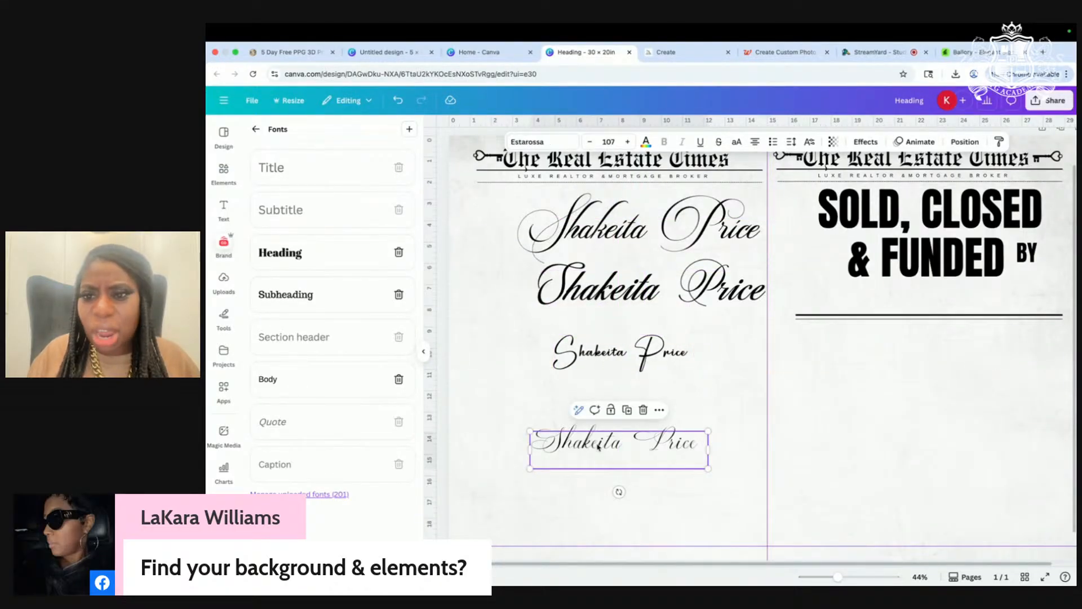
left_click(663, 357)
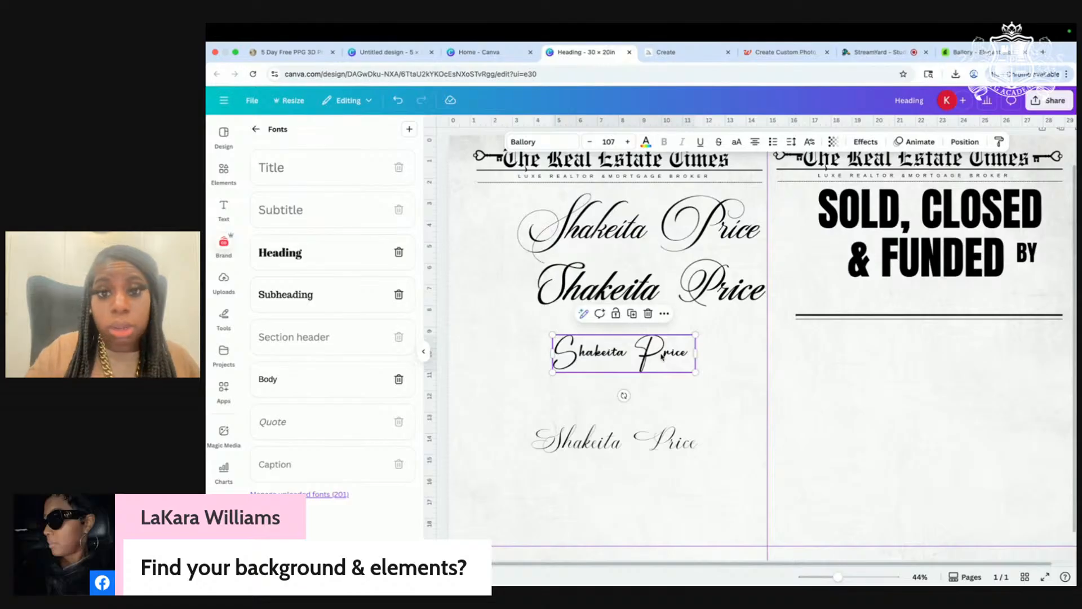
key("Delete")
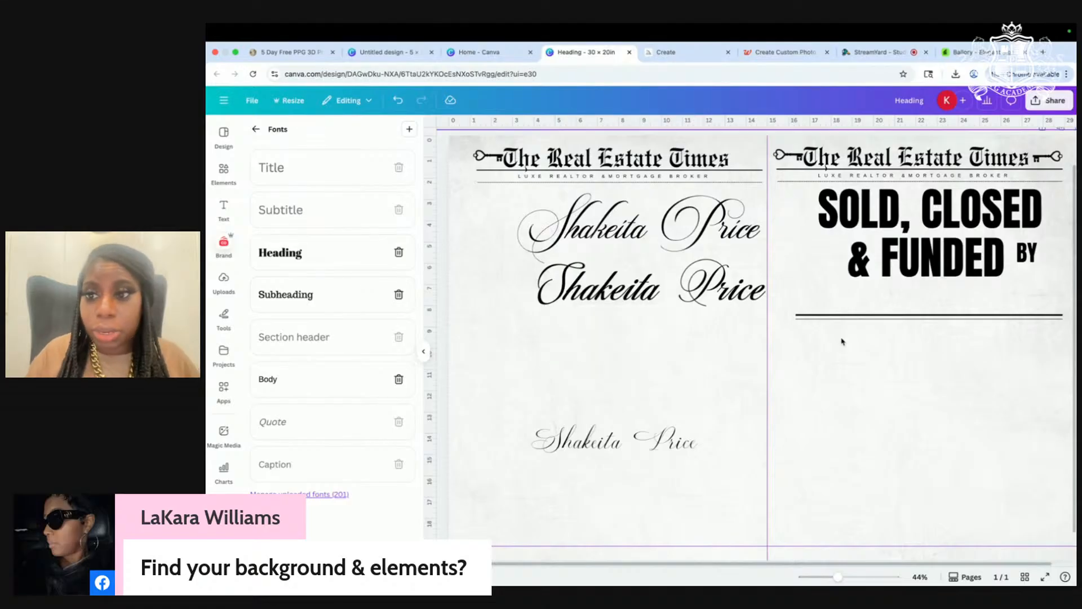
Step: Move the second name under the SOLD, CLOSED & FUNDED BY headline and shrink it
scroll(982, 345, "down", 3)
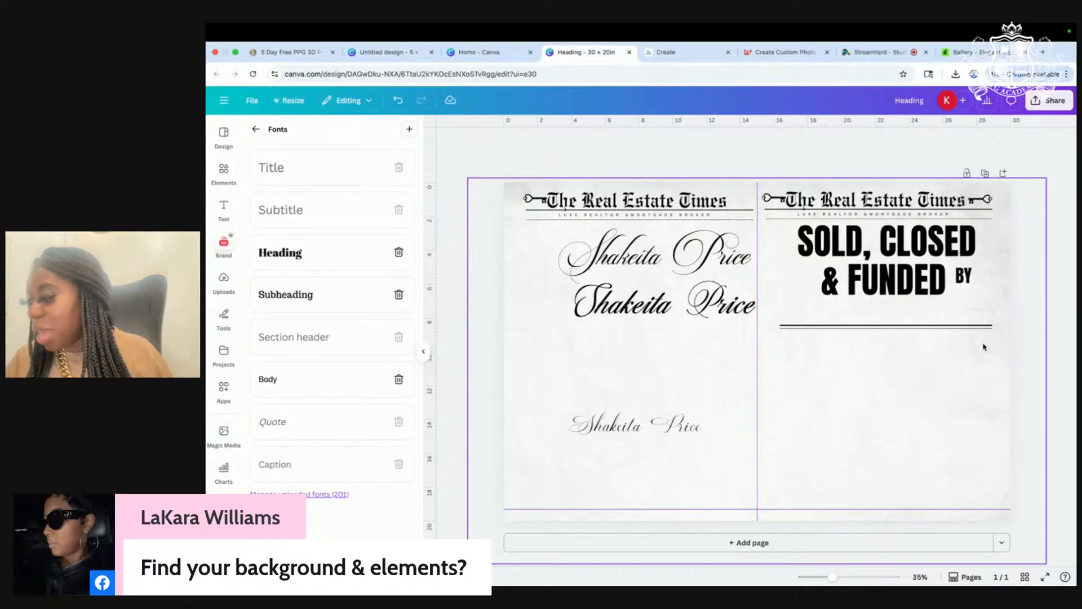
left_click_drag(699, 302, 667, 376)
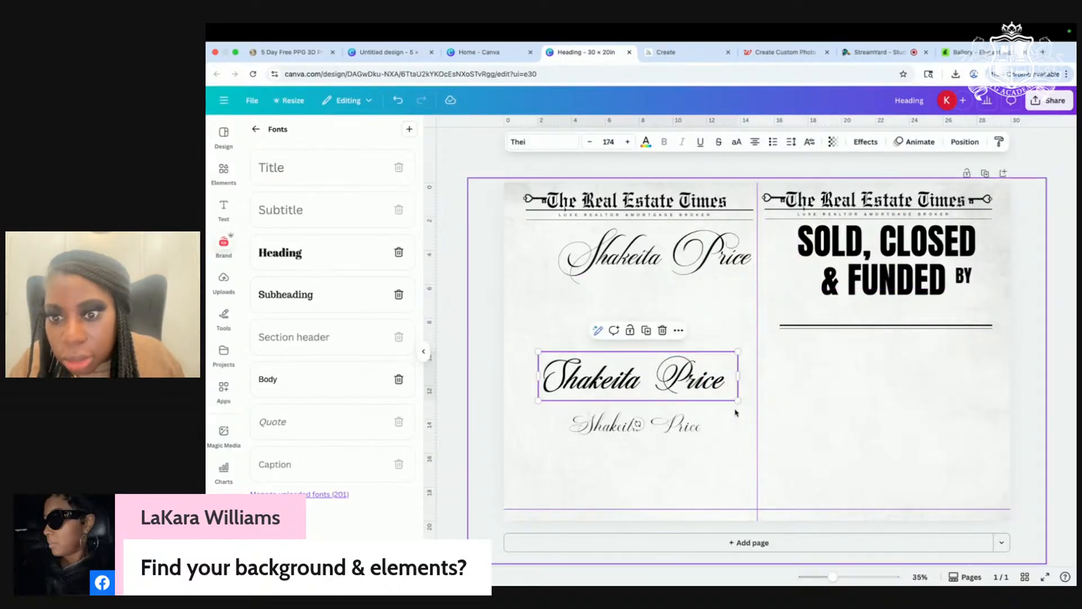
left_click(691, 238)
left_click(693, 383)
left_click_drag(738, 400, 932, 319)
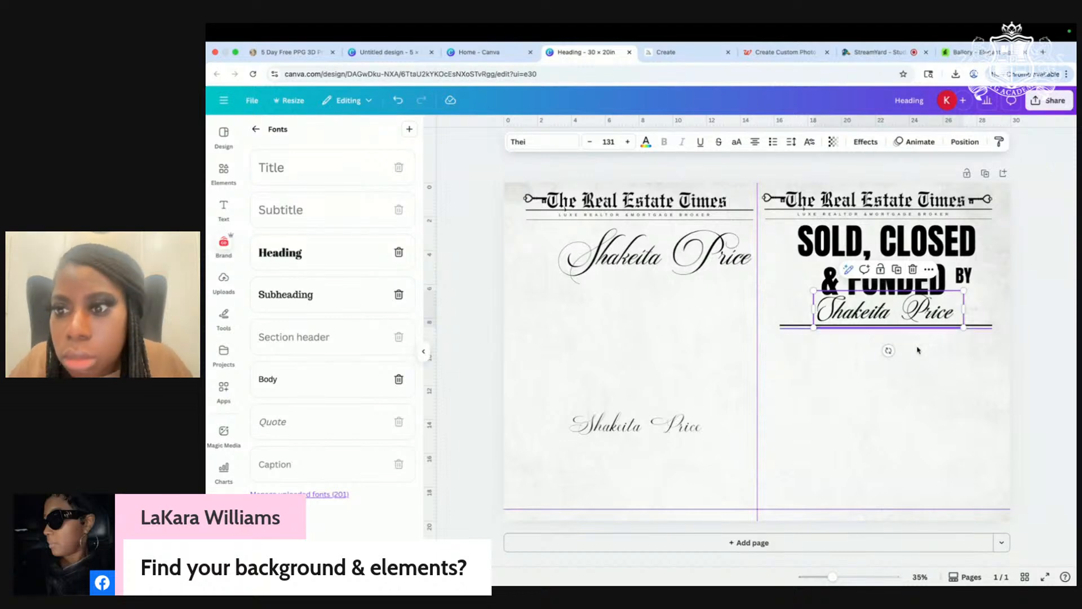
left_click(902, 408)
Step: Nudge the name so it sits centred just above the rule
scroll(902, 404, "up", 4)
scroll(902, 403, "up", 1)
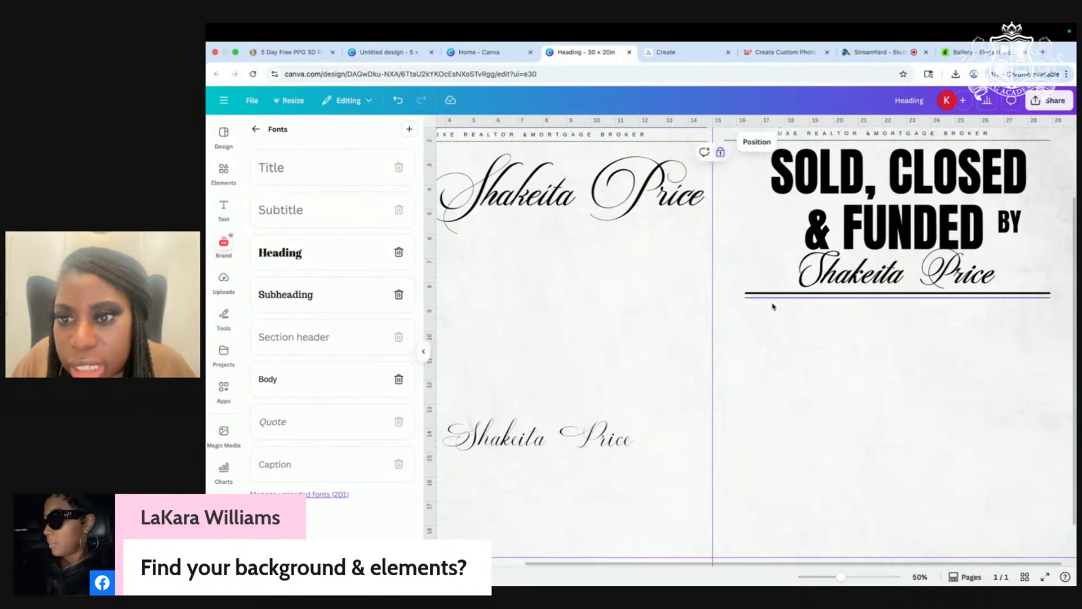
left_click(768, 296)
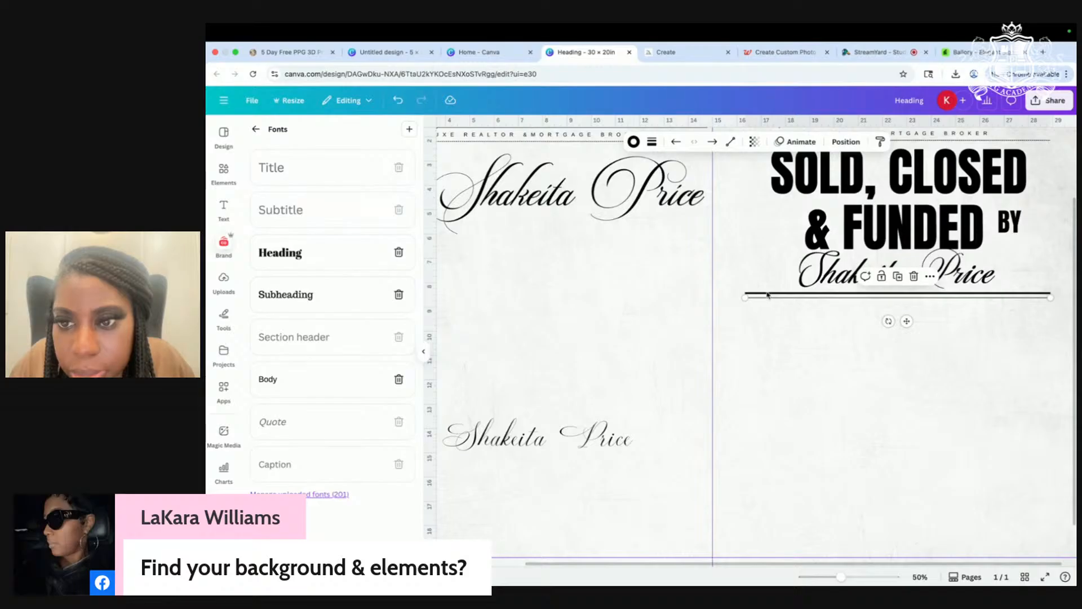
mouse_move(759, 304)
left_mouse_down()
mouse_move(816, 298)
mouse_move(748, 295)
mouse_move(759, 301)
left_mouse_up()
left_click(1050, 256)
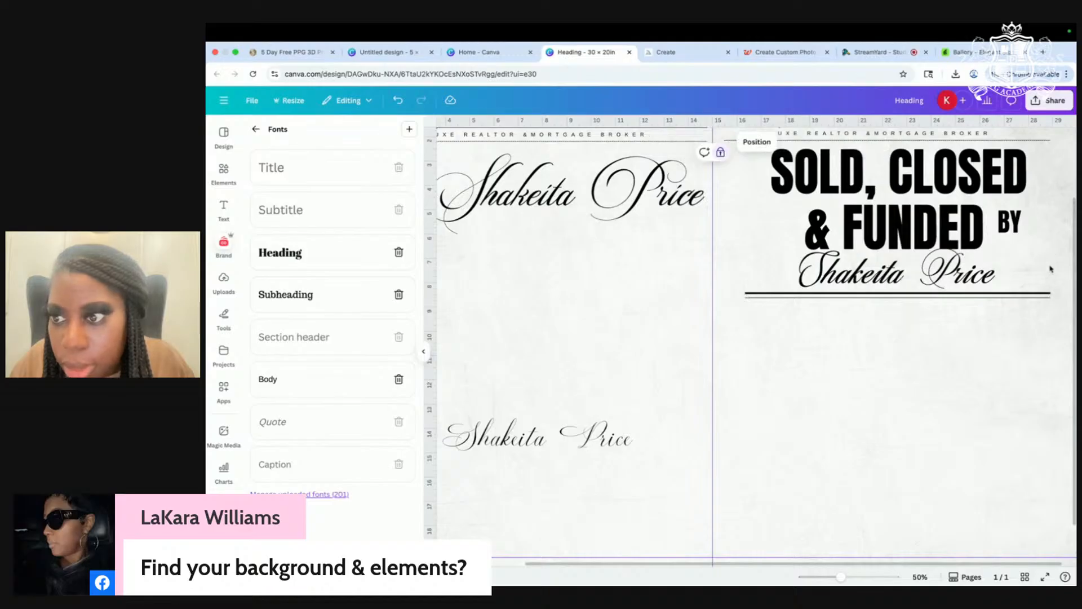
left_click(1049, 295)
left_click(1052, 253)
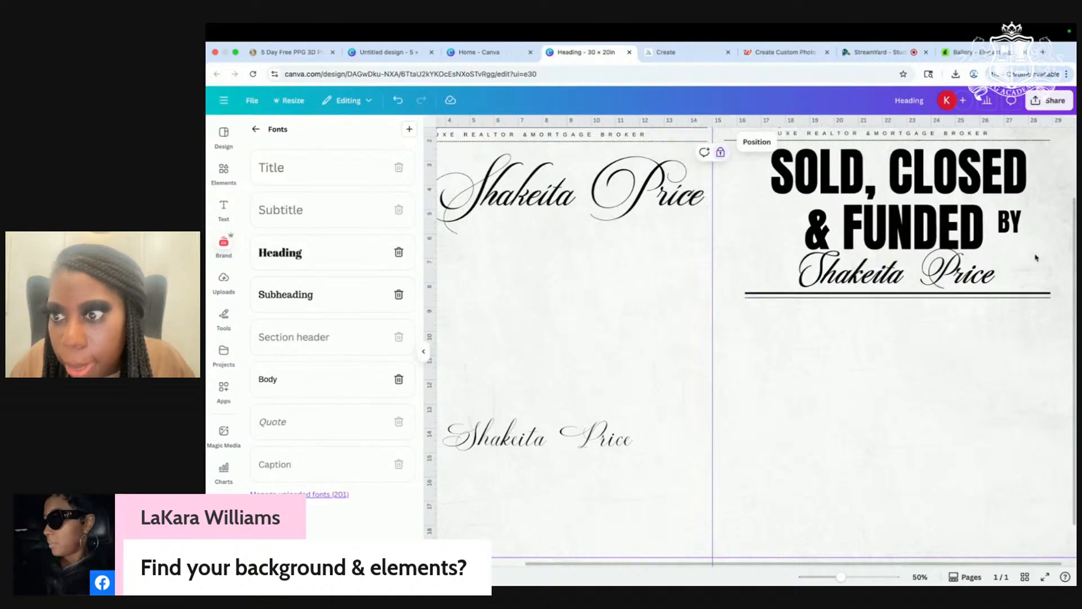
left_click(1024, 295)
left_click(1040, 274)
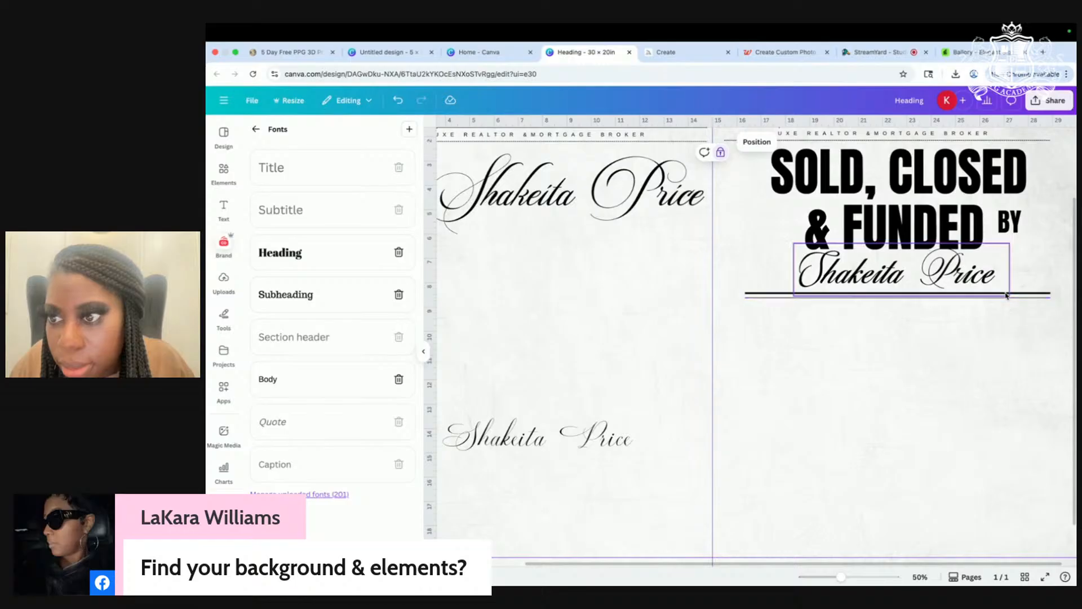
left_click(1022, 294)
left_click_drag(957, 276, 970, 276)
left_click(542, 390)
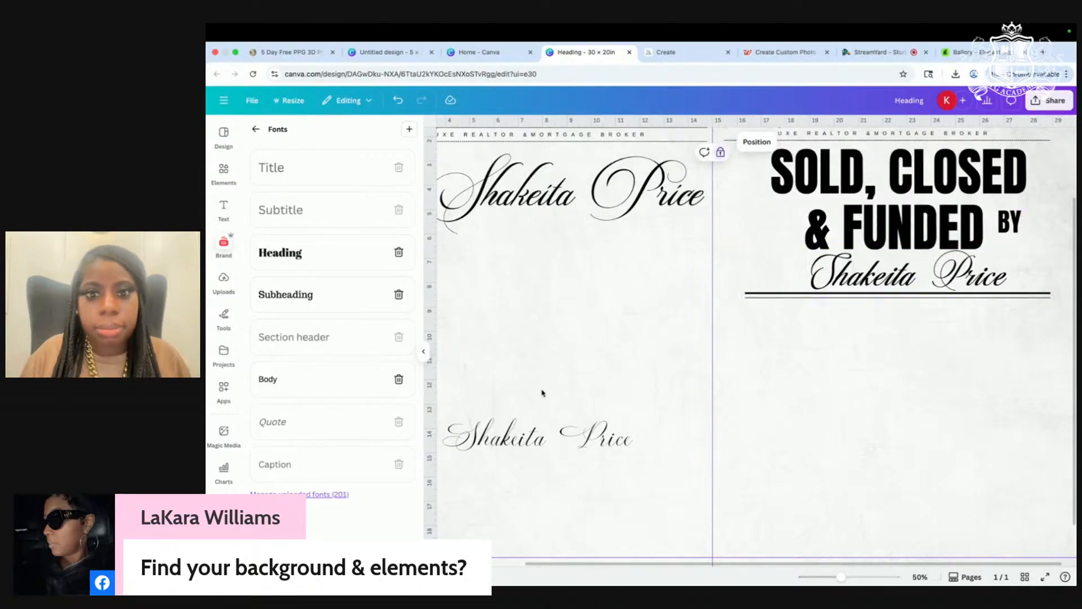
Step: Delete the two remaining name copies from the left page
scroll(542, 390, "down", 5)
left_click(634, 410)
key("Delete")
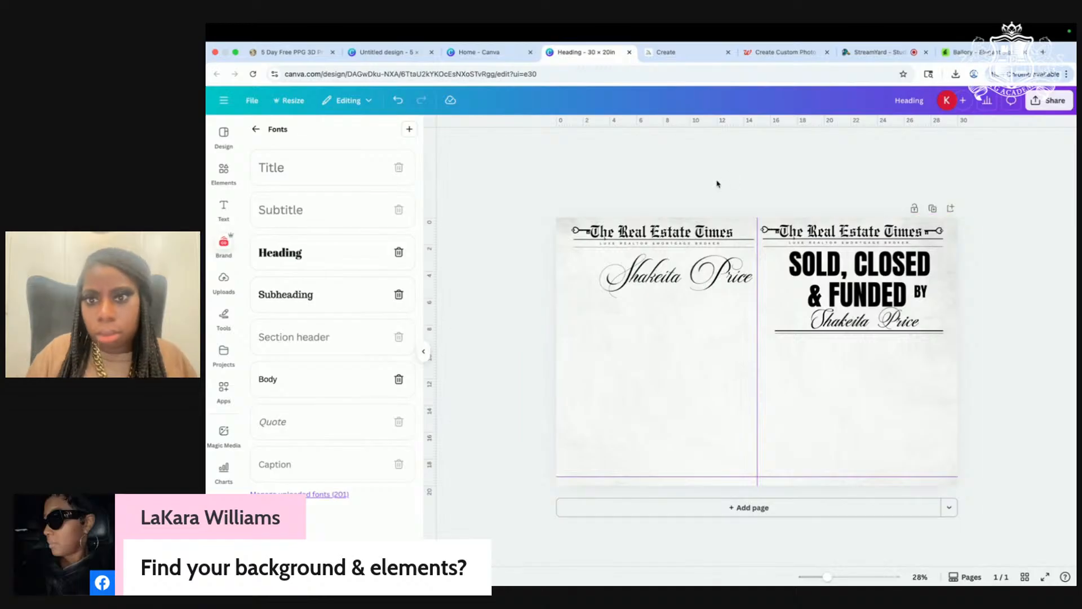
left_click(680, 288)
key("Delete")
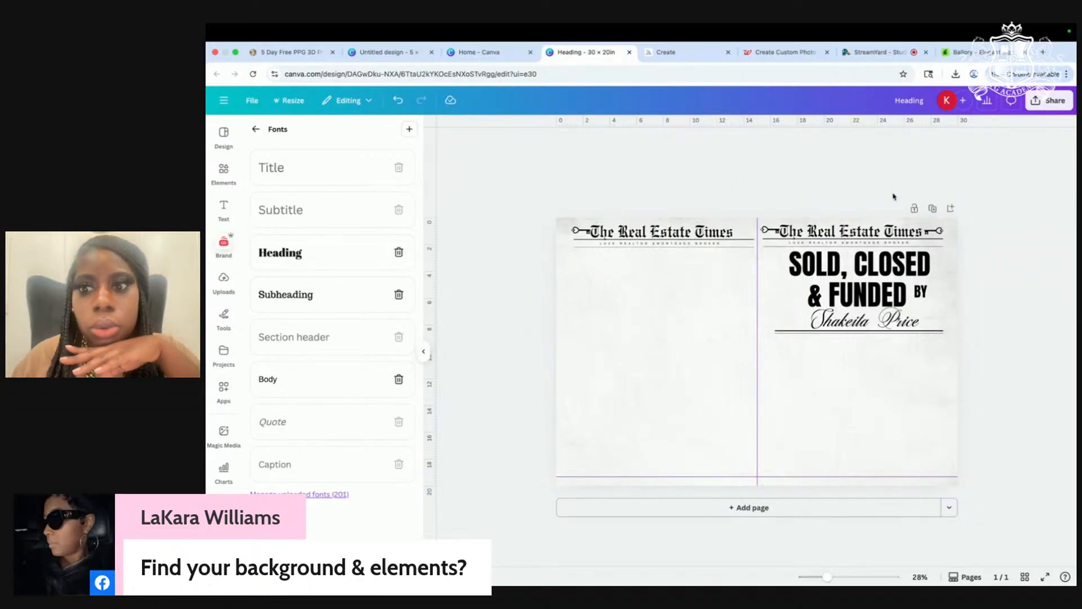
left_click(672, 52)
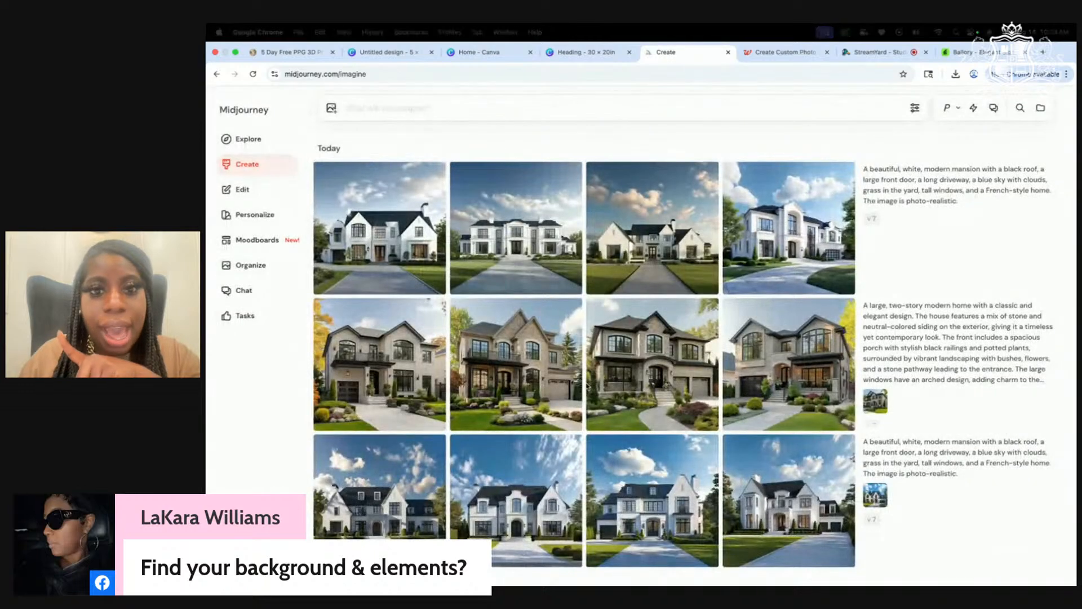
Step: Browse the white mansion images in Midjourney, opening two at full size
scroll(587, 386, "down", 3)
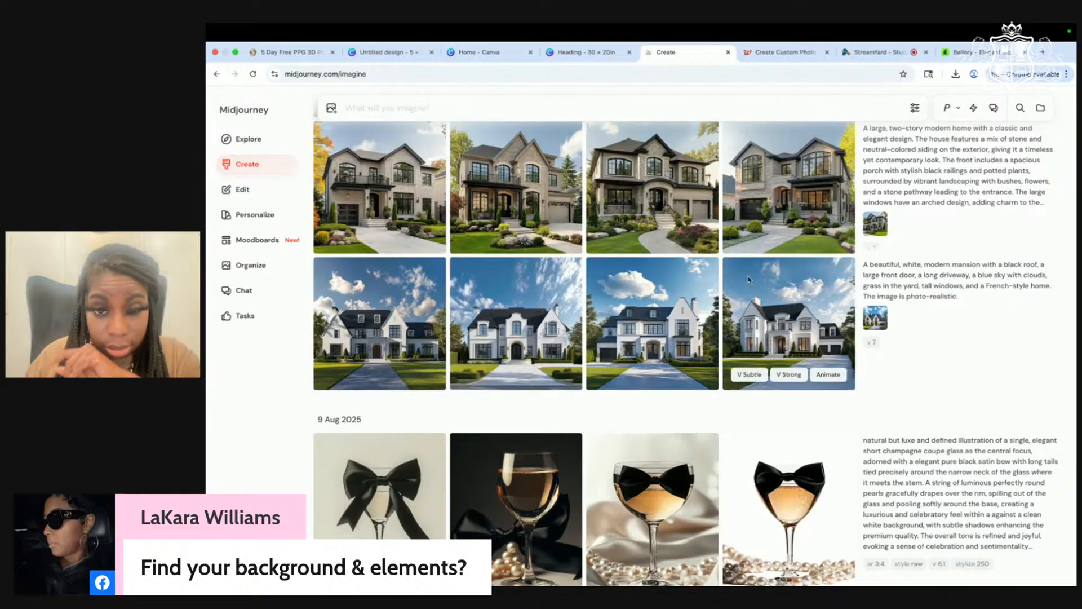
left_click(521, 317)
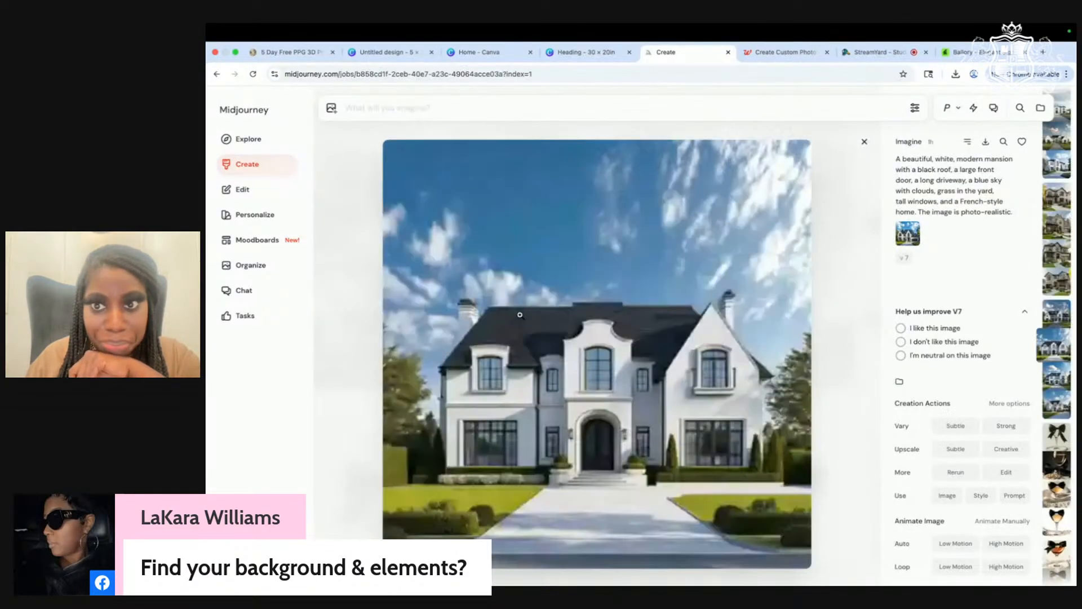
scroll(519, 315, "down", 4)
scroll(520, 315, "up", 2)
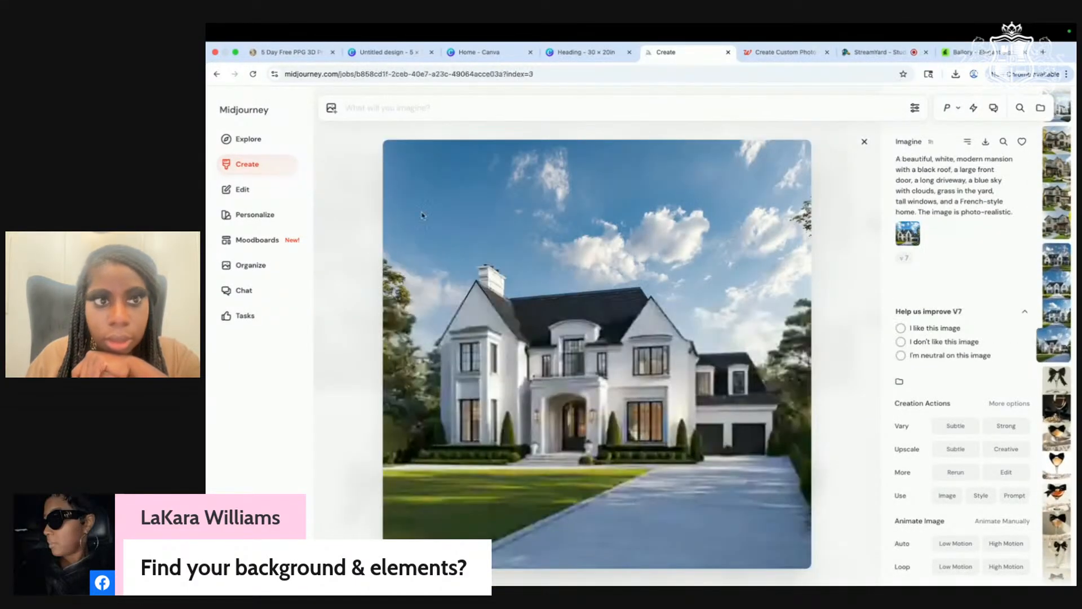
left_click(242, 168)
scroll(524, 254, "down", 3)
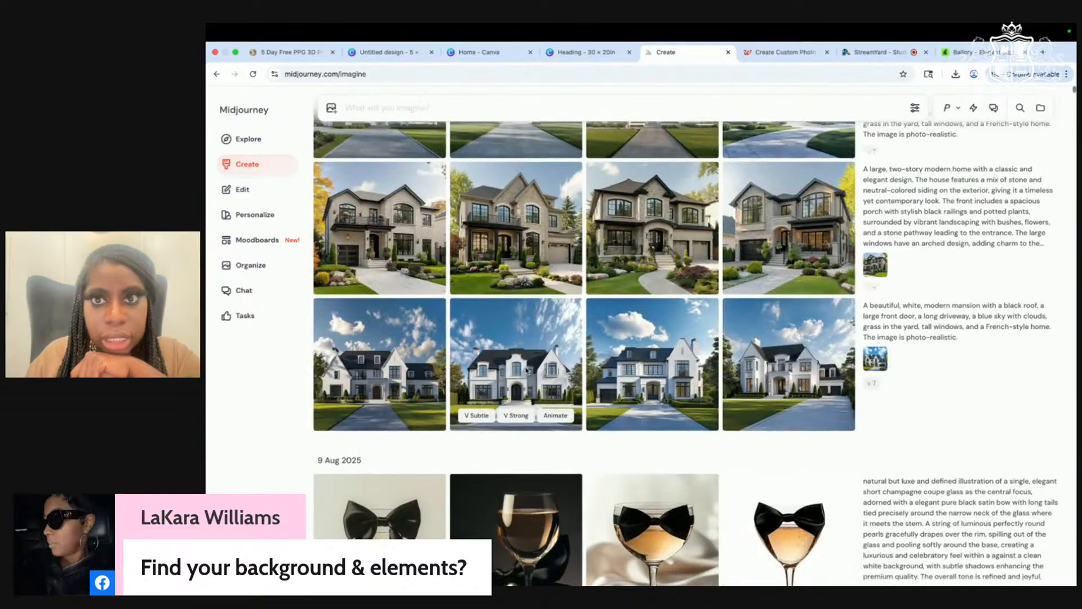
left_click(525, 367)
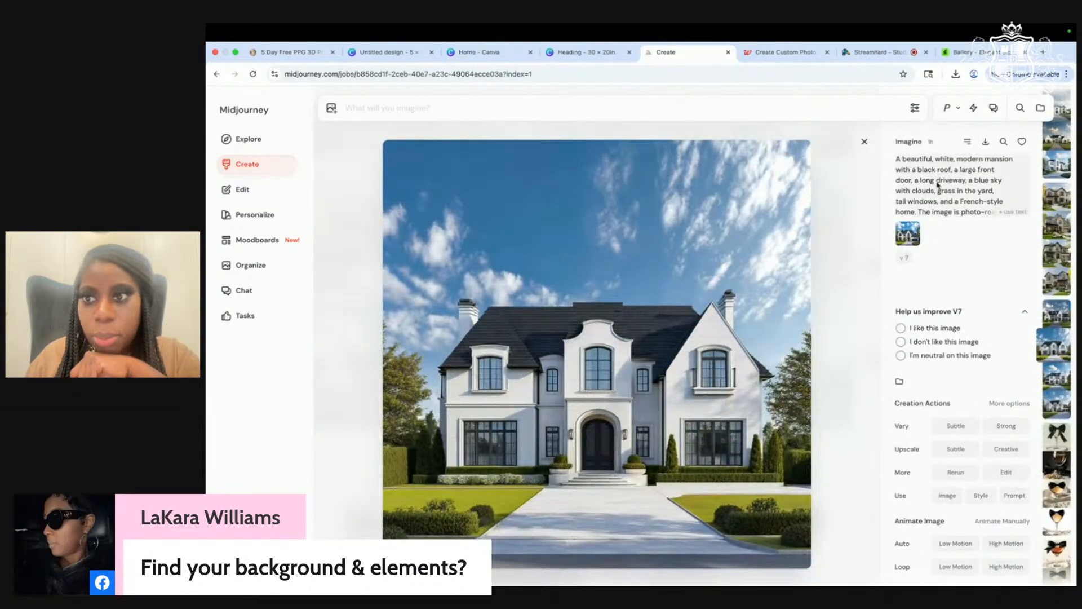
Step: Load the white mansion image's prompt into the prompt bar and copy it
left_click(967, 141)
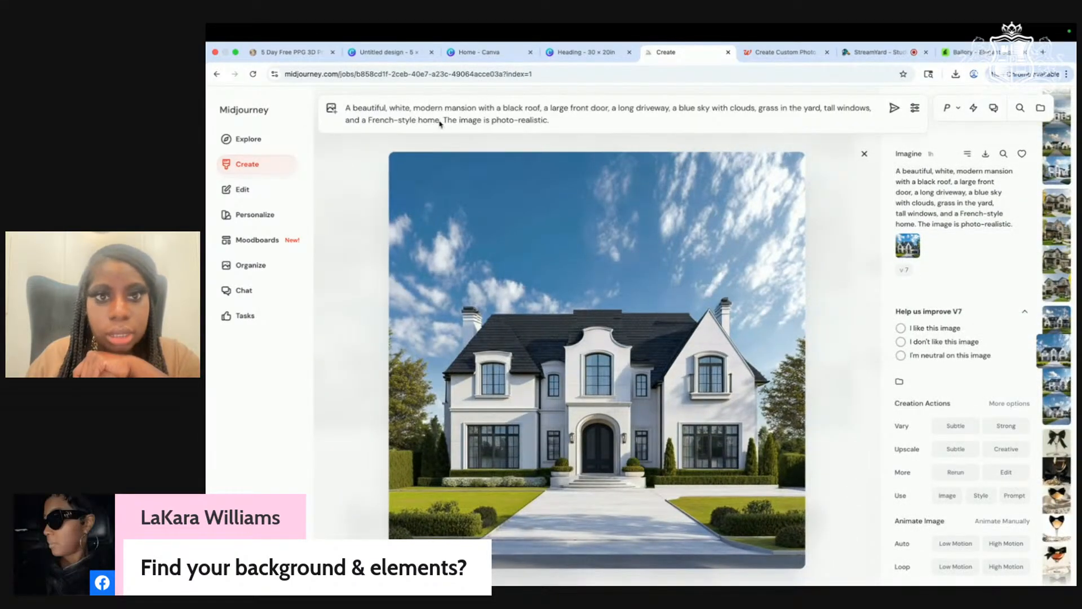
left_click_drag(551, 120, 355, 114)
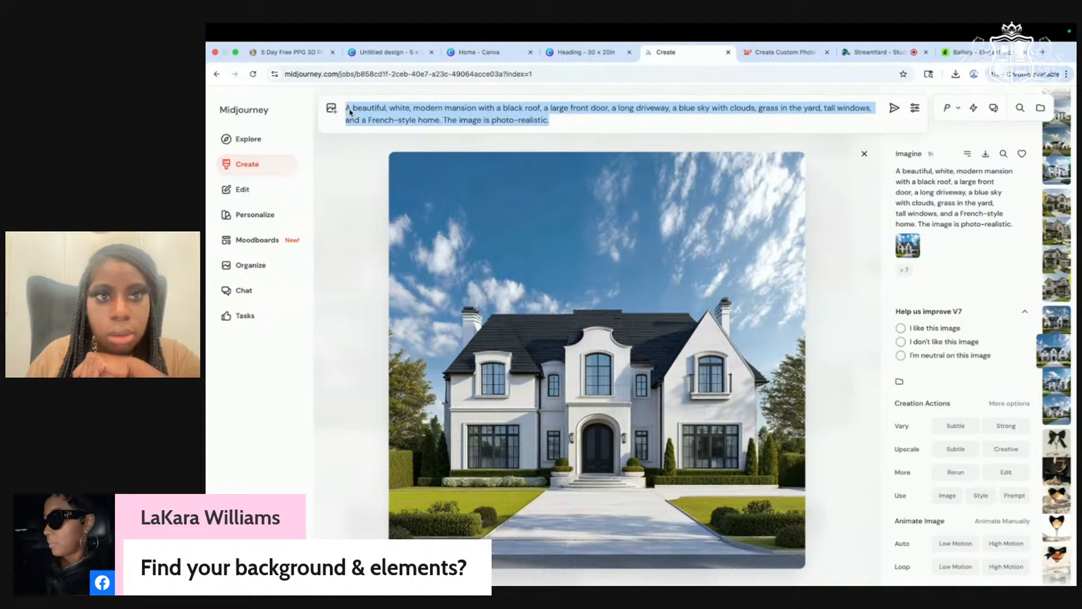
right_click(346, 111)
left_click(383, 189)
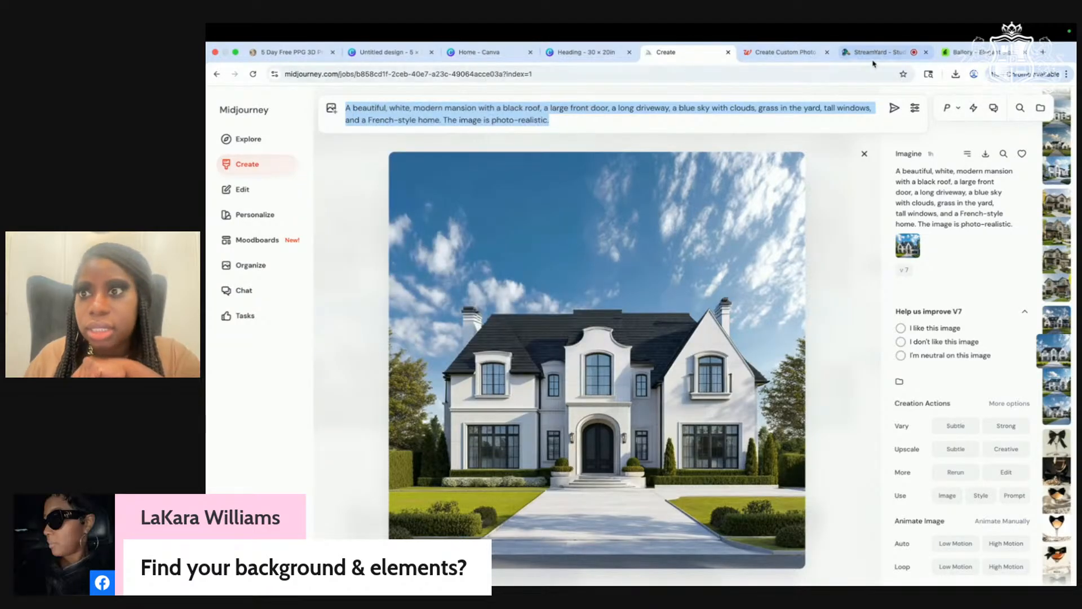
left_click(585, 52)
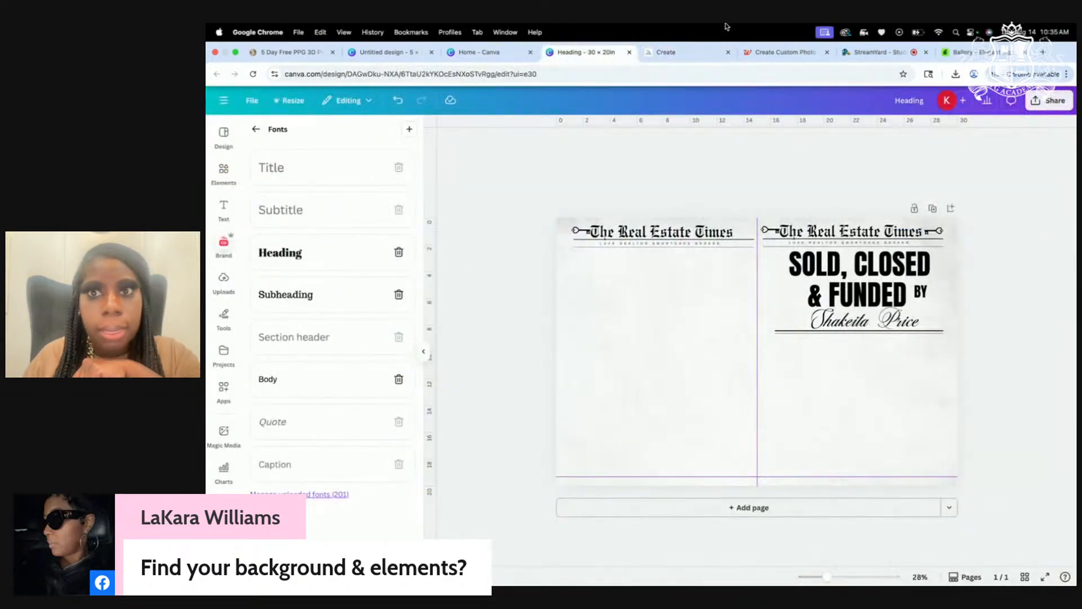
left_click(875, 54)
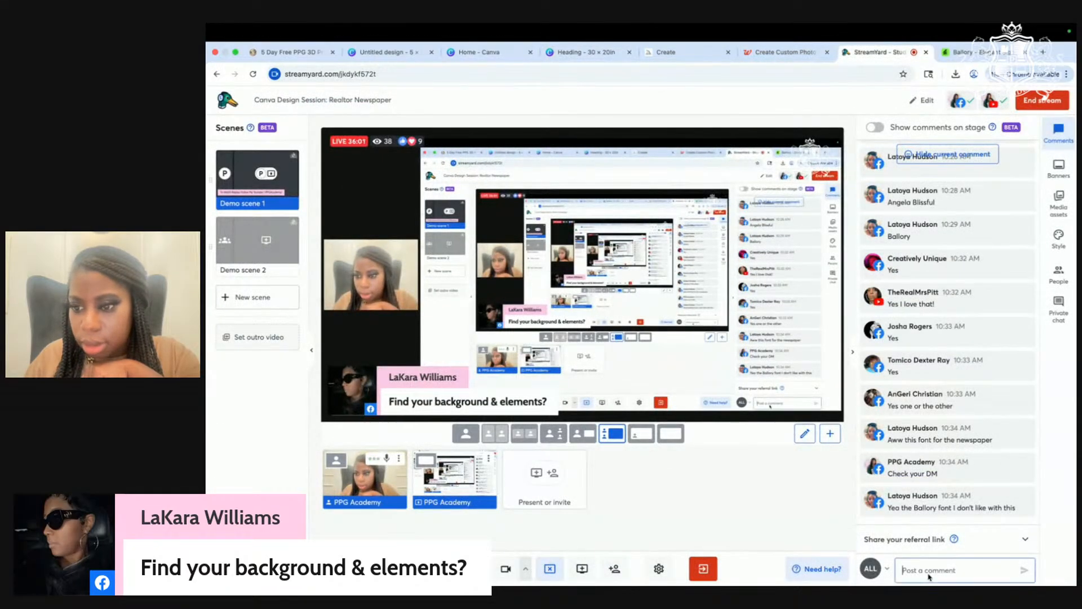
Step: Paste the mansion prompt into the StreamYard live chat and send it
right_click(929, 576)
left_click(942, 478)
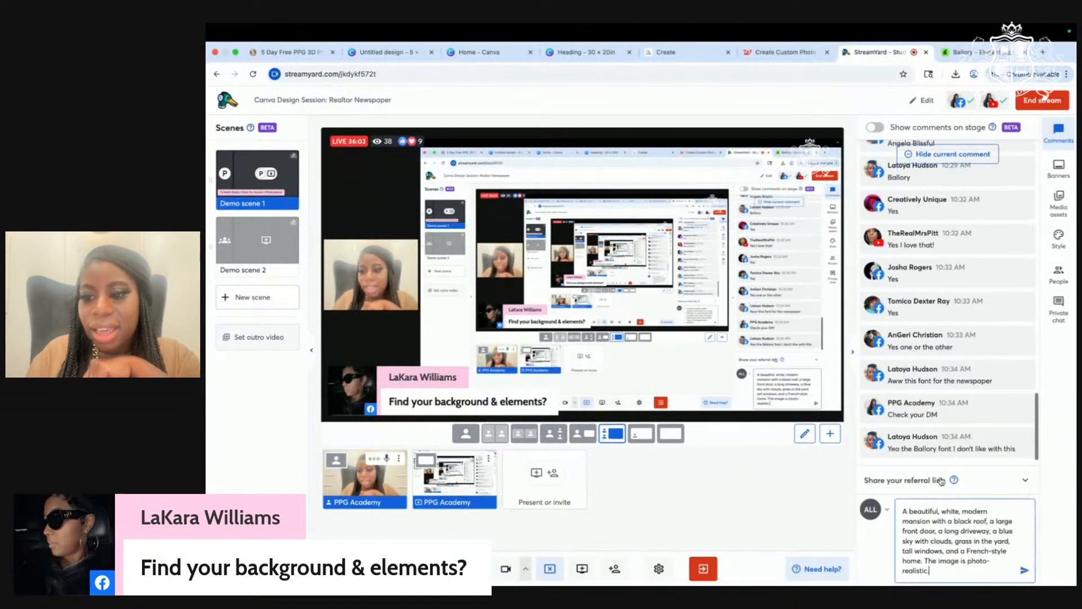
key("Return")
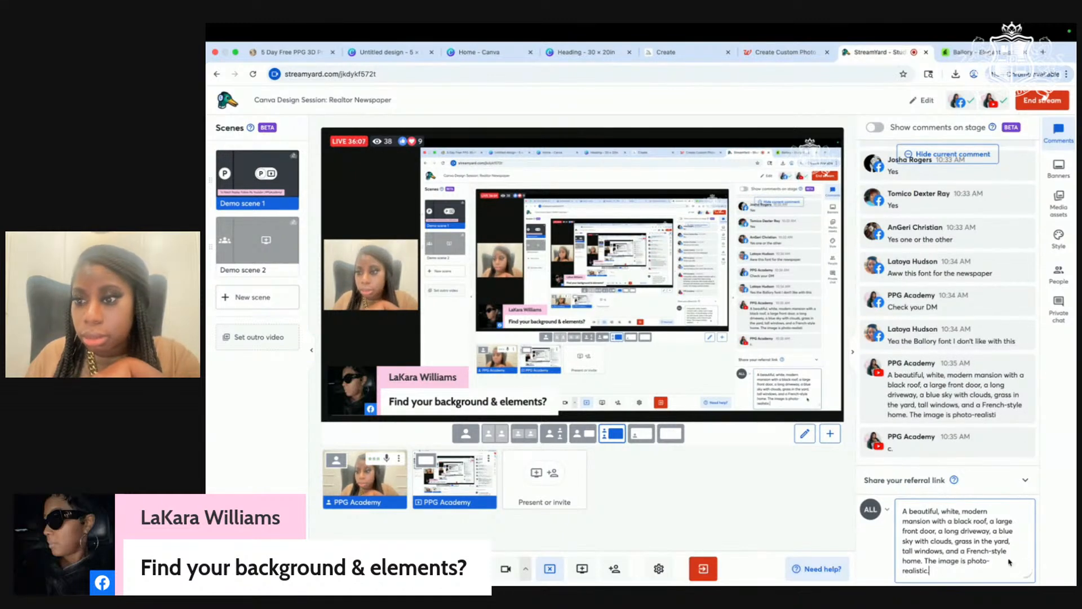
Step: Download the white mansion image from Midjourney as a PNG
left_click(665, 52)
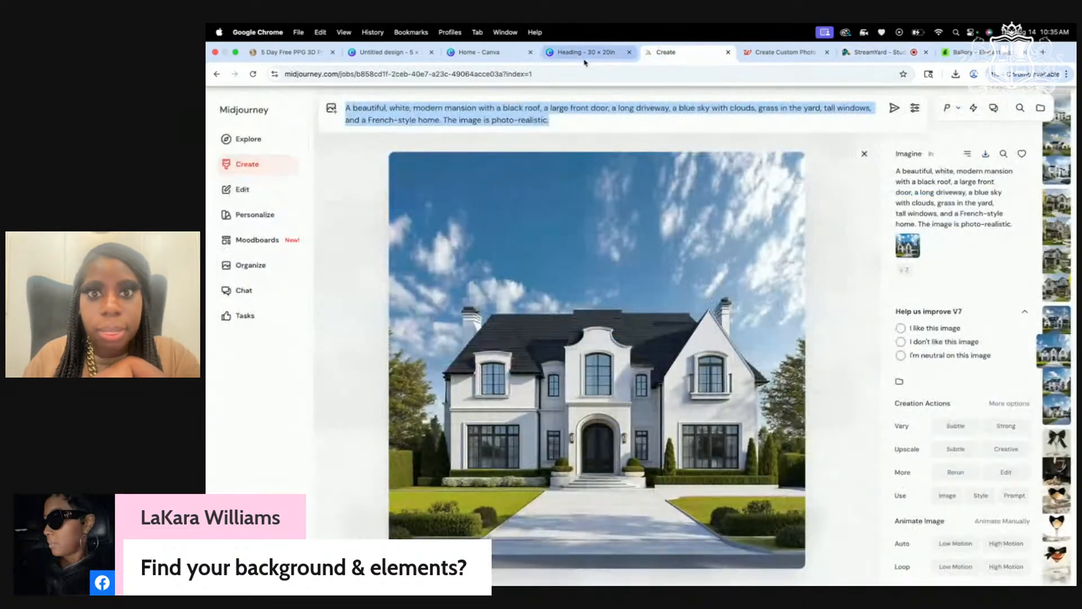
left_click(984, 156)
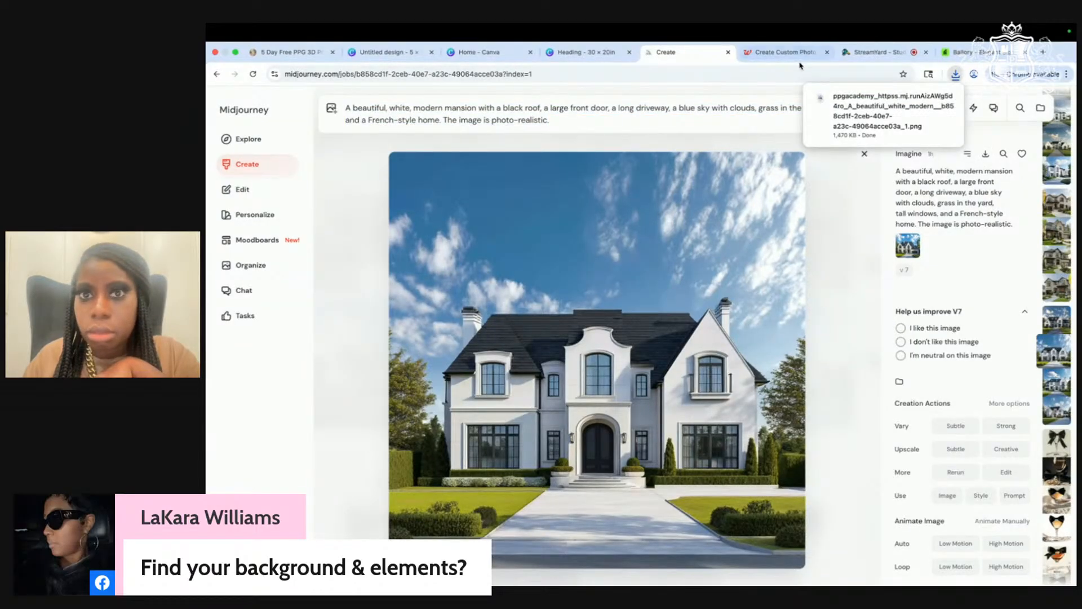
left_click(590, 56)
Step: Drop the downloaded mansion PNG onto the poster page
left_click_drag(882, 127, 678, 393)
scroll(679, 372, "up", 4)
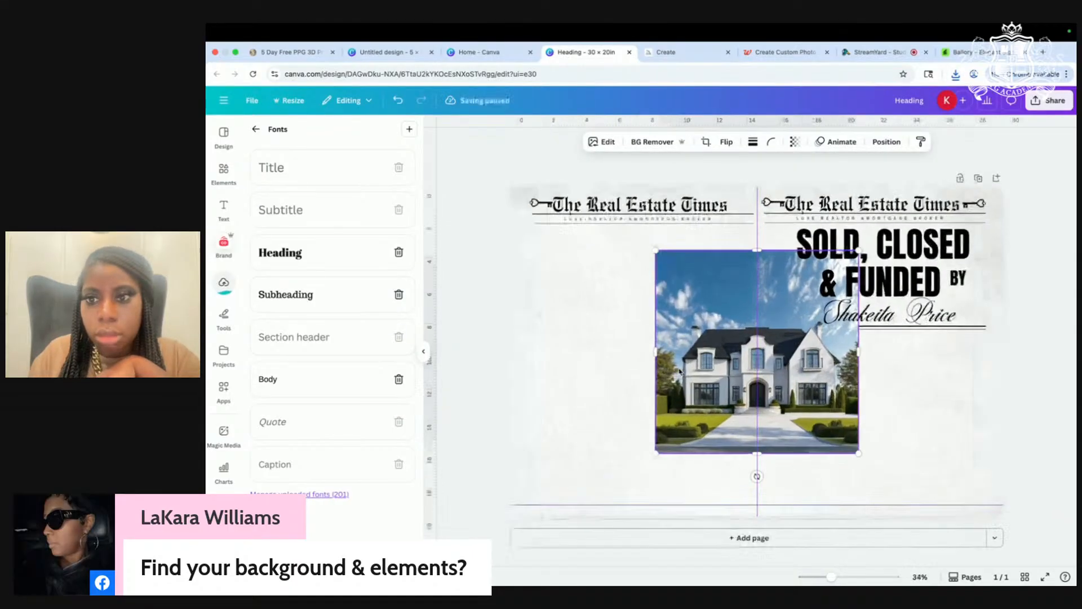
scroll(678, 372, "down", 1)
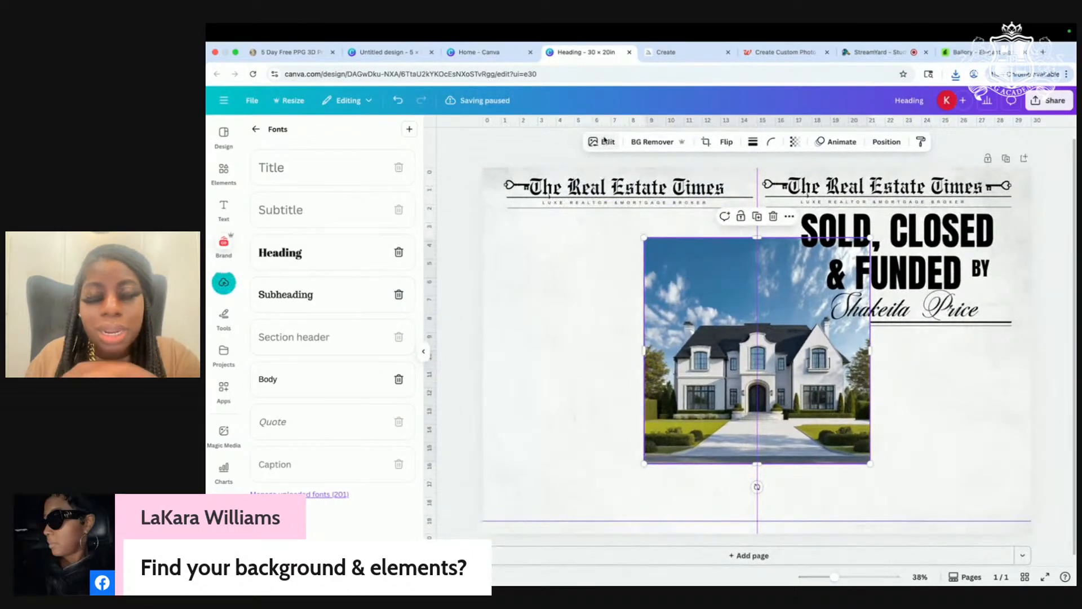
Step: Set the mansion photo's Saturation to -100 and move it onto the left page
left_click(589, 144)
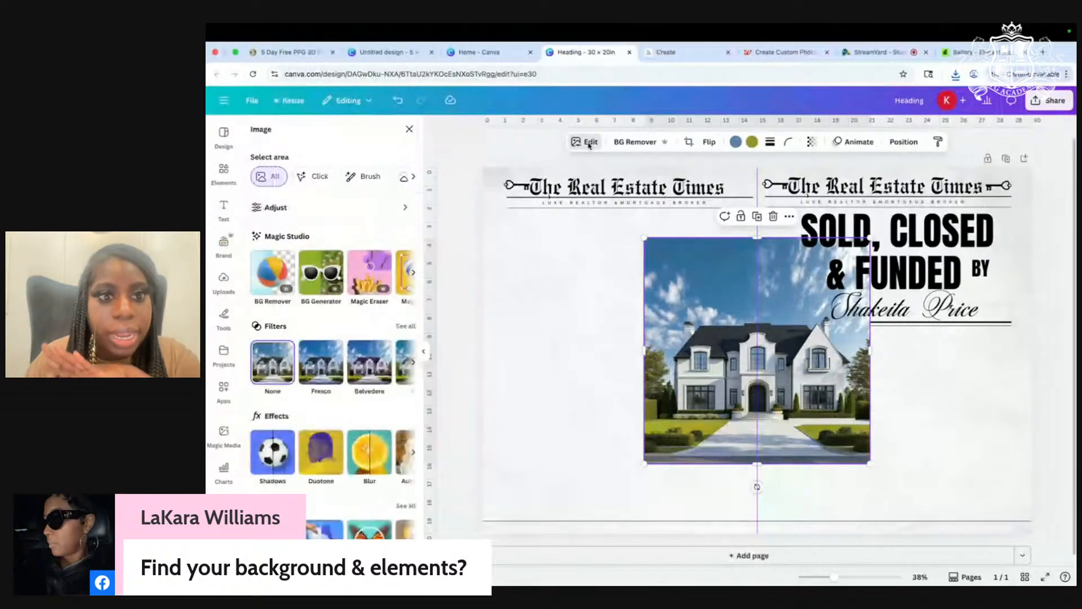
left_click(317, 208)
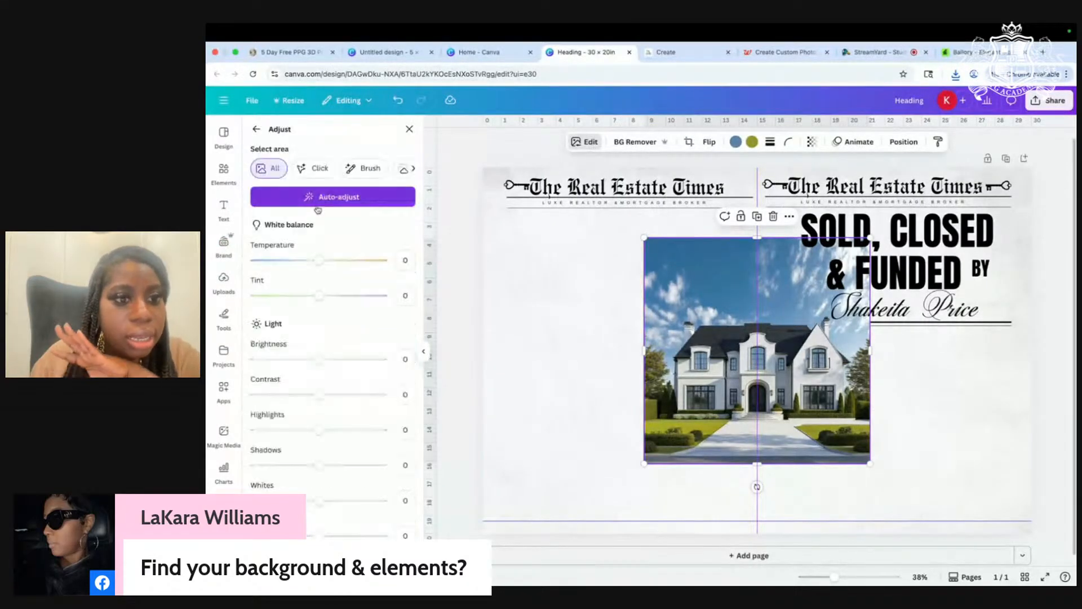
scroll(350, 373, "down", 5)
scroll(350, 373, "down", 3)
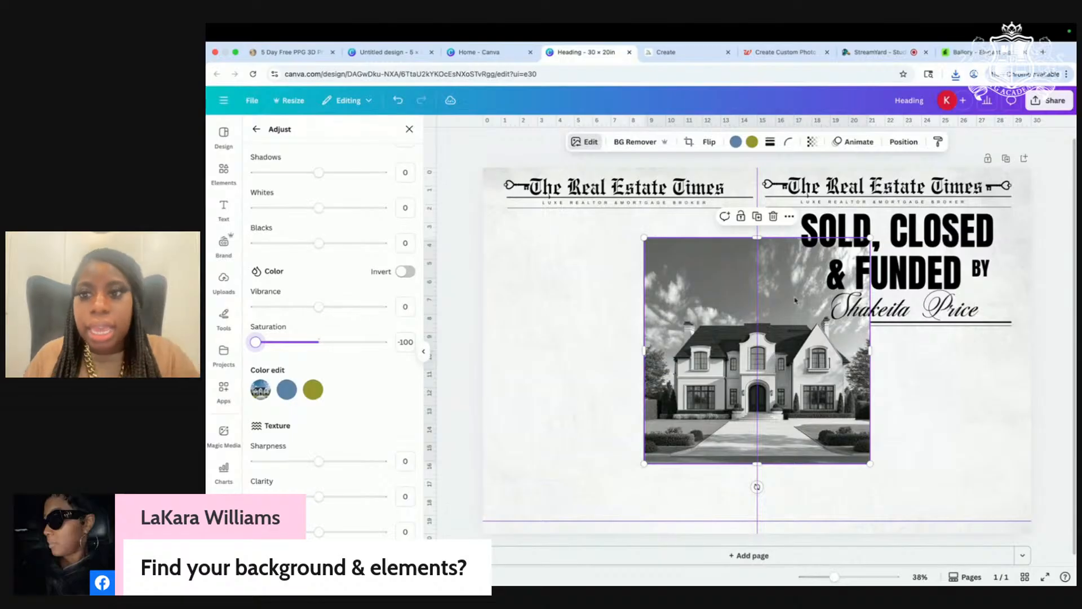
left_click_drag(695, 327, 587, 332)
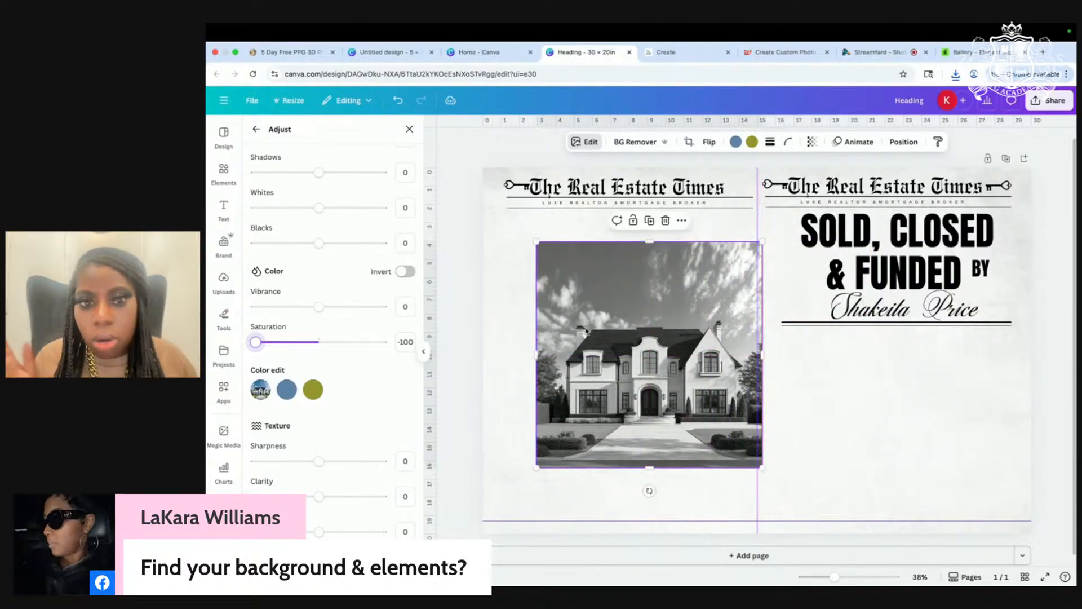
scroll(586, 331, "up", 5)
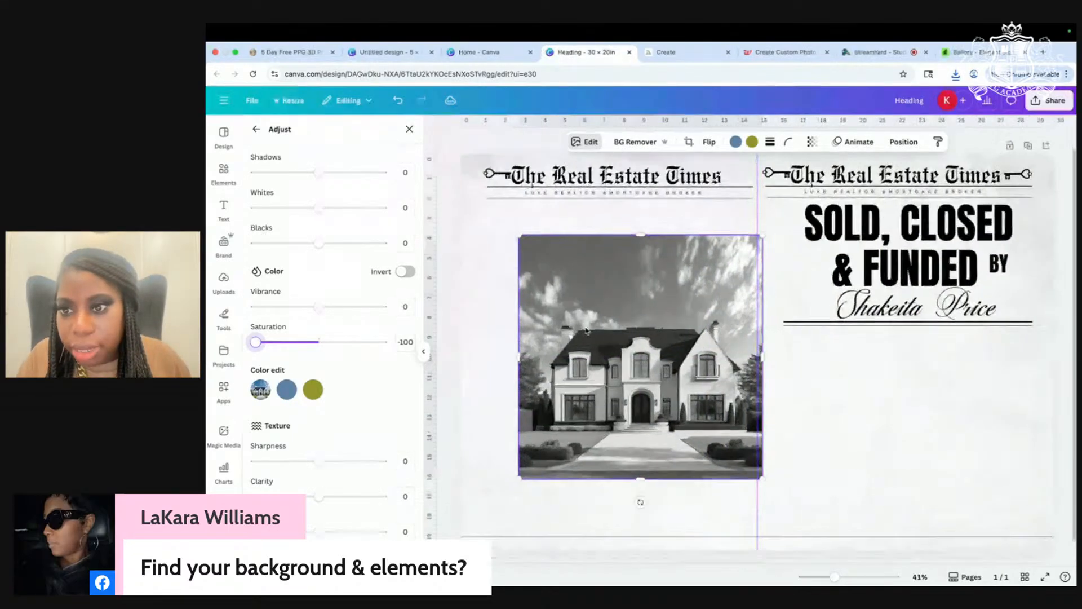
scroll(586, 332, "down", 5)
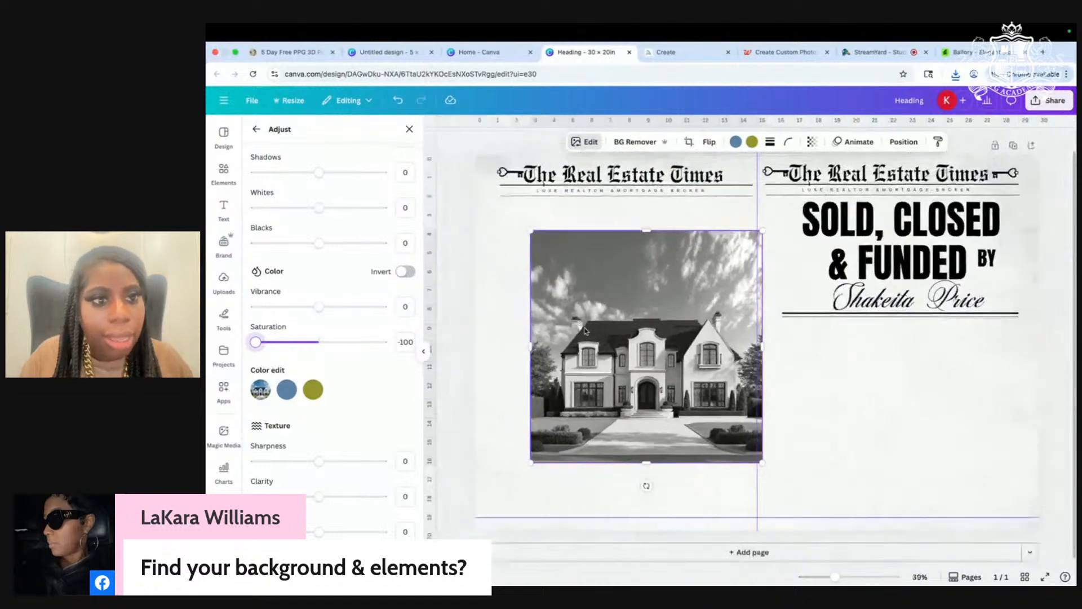
Step: Add the green-outfit realtor photo from Uploads and remove its background
left_click(223, 281)
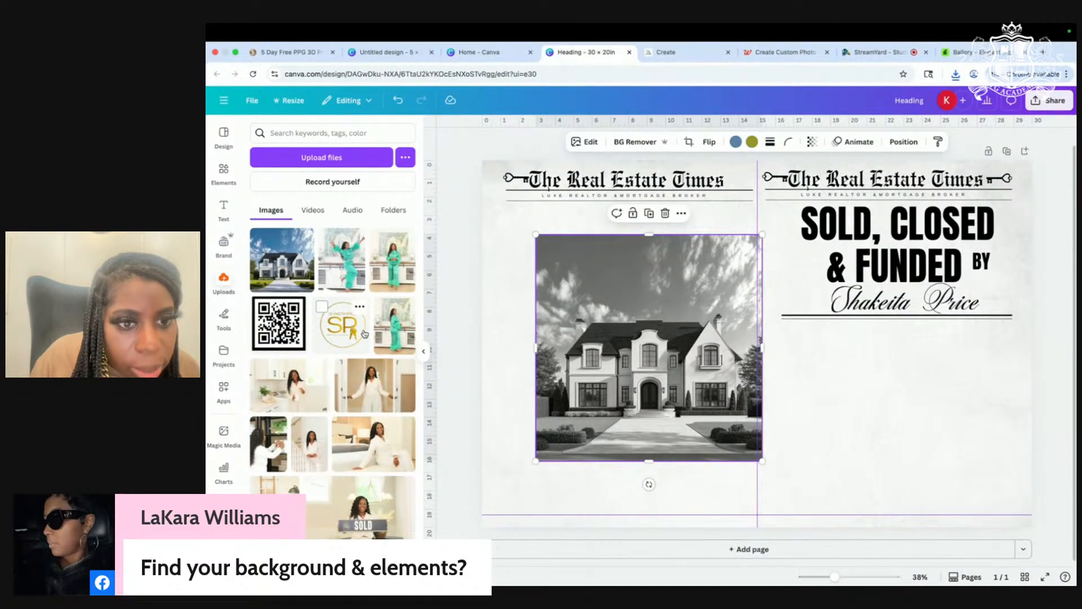
scroll(365, 367, "down", 3)
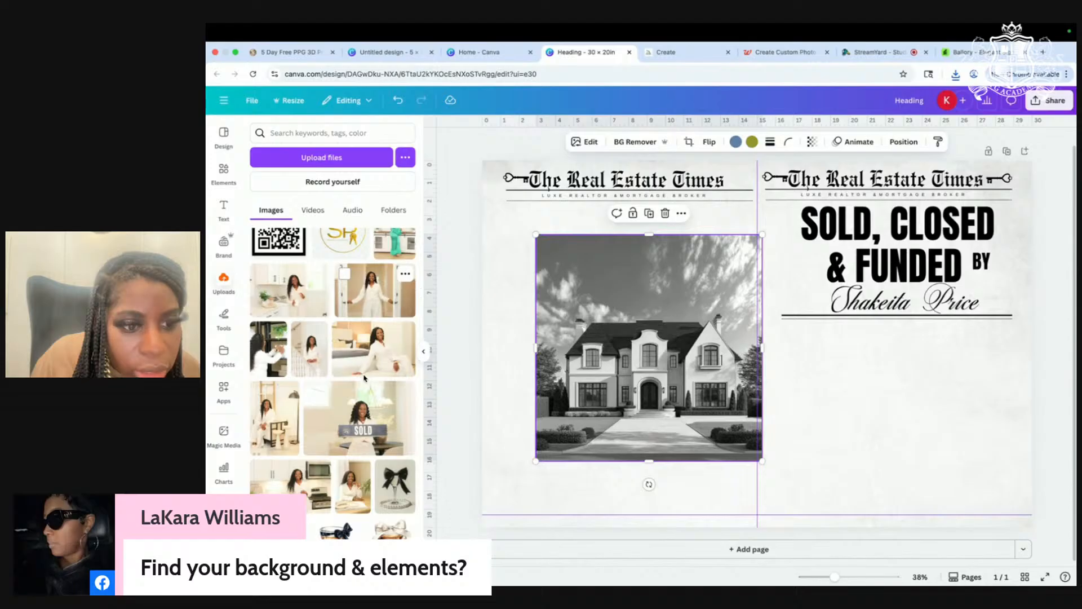
scroll(364, 377, "up", 1)
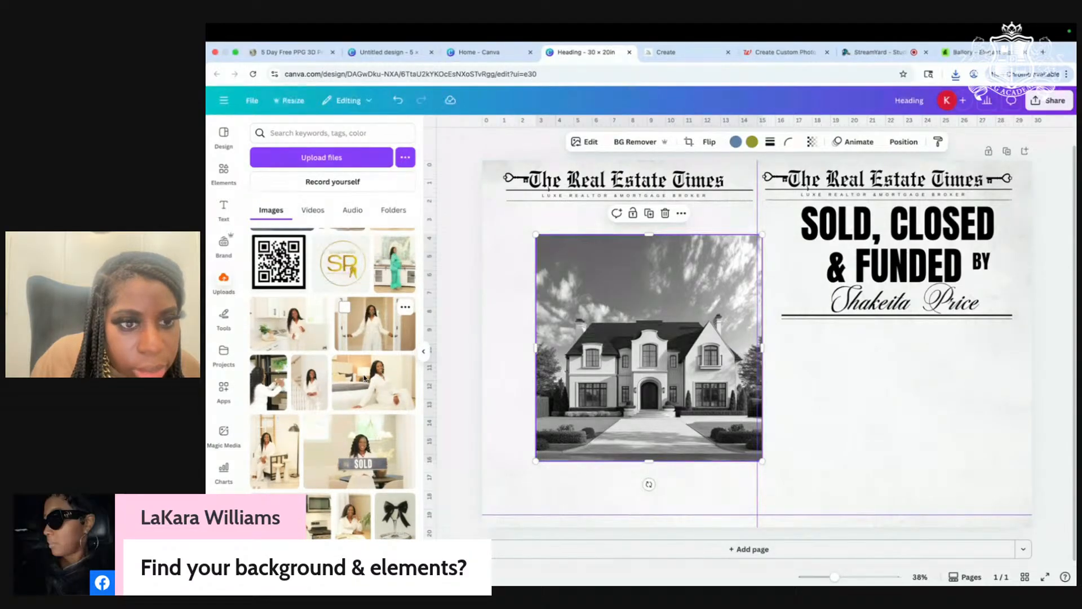
scroll(365, 379, "up", 2)
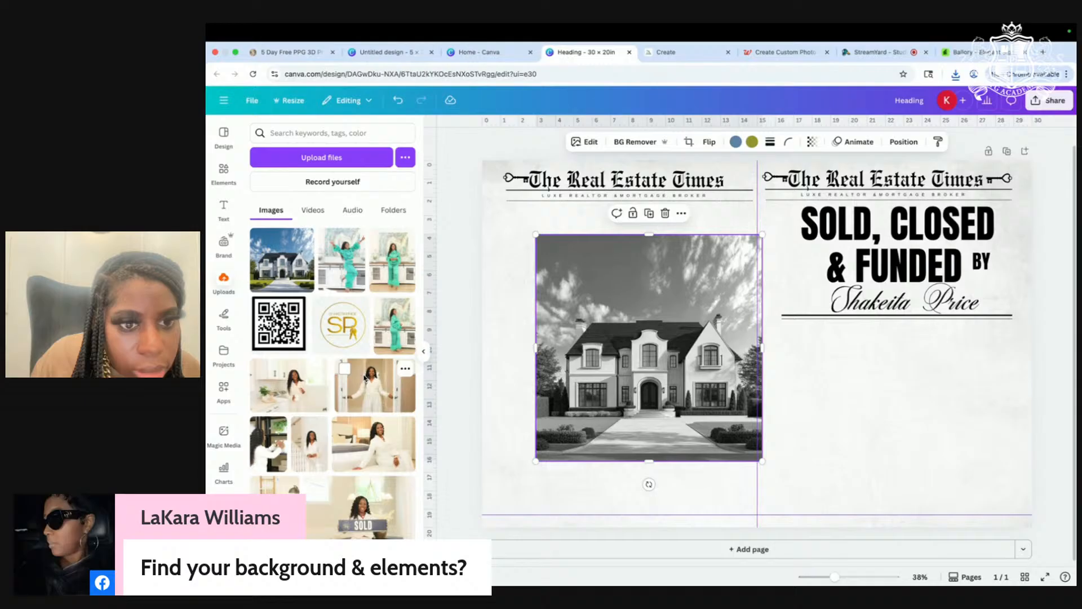
left_click_drag(397, 333, 617, 369)
left_click(623, 145)
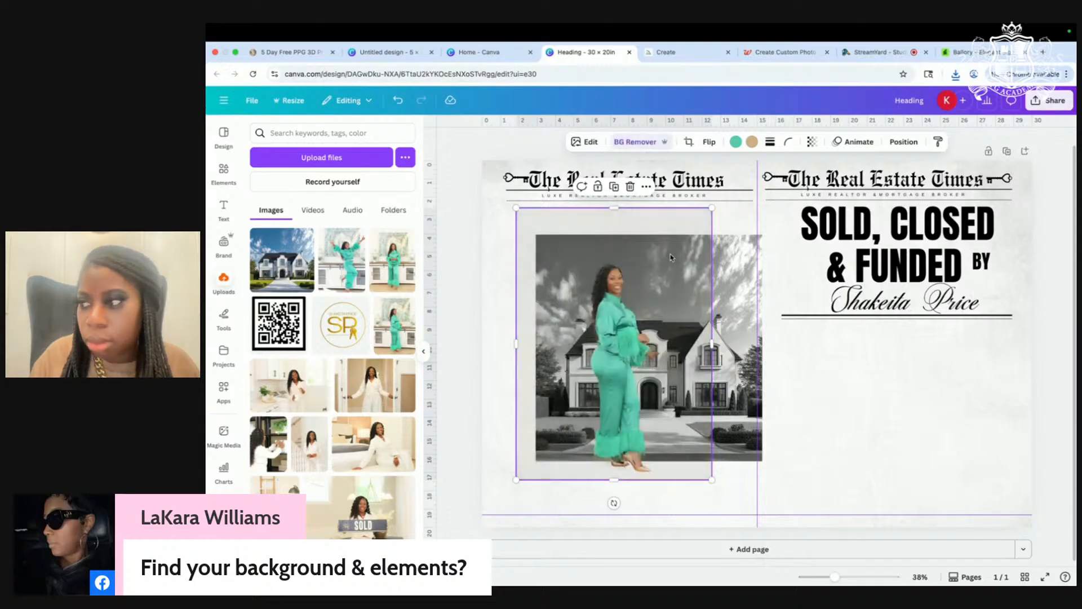
Step: Set the realtor cutout's Saturation to -100 and move the mansion photo right, off her
left_click(585, 142)
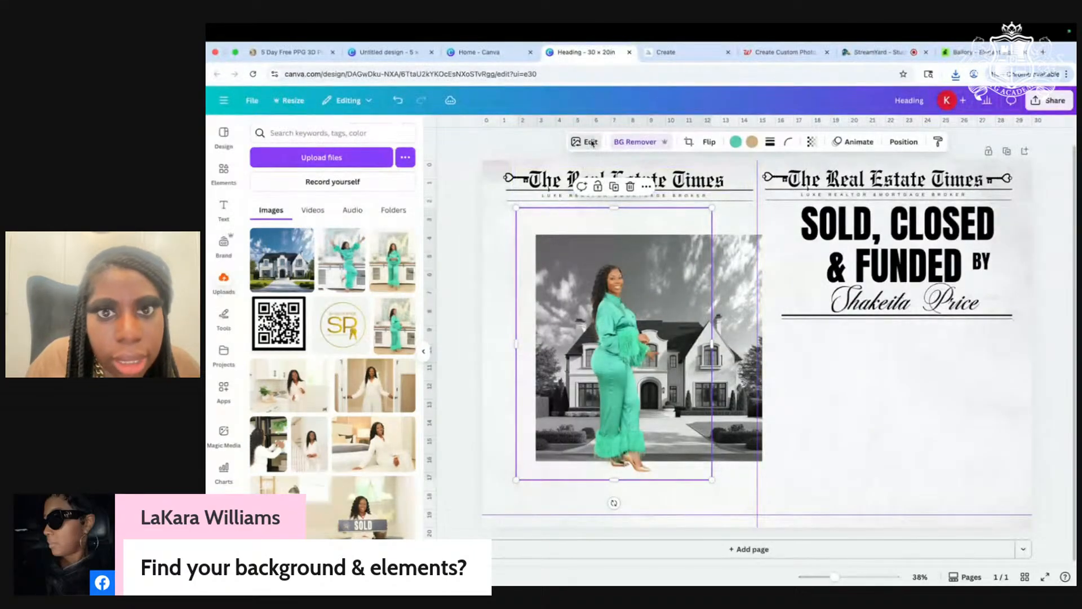
left_click(283, 214)
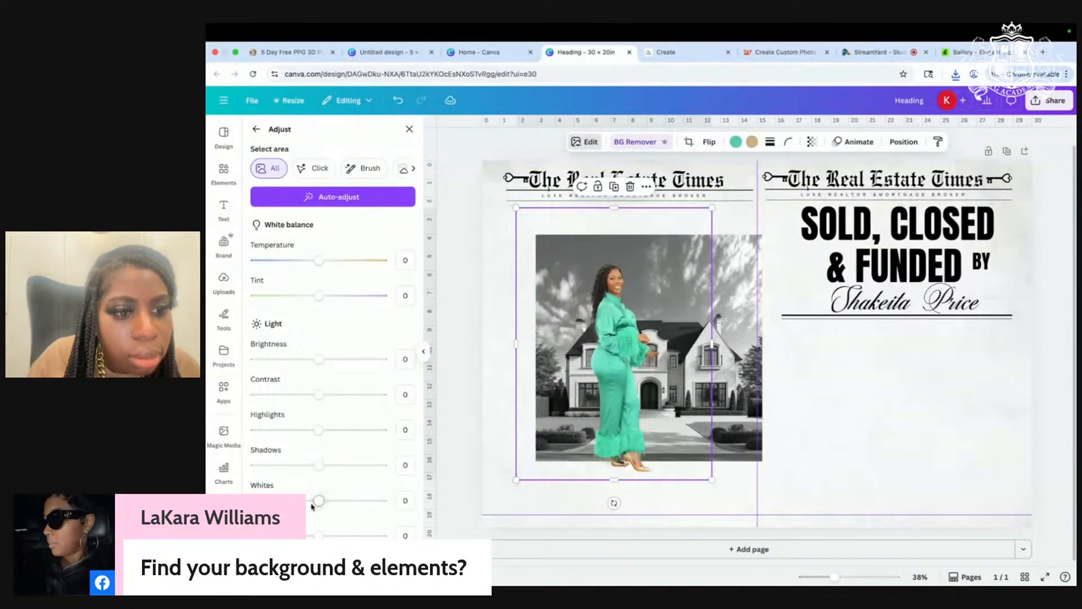
scroll(311, 505, "down", 5)
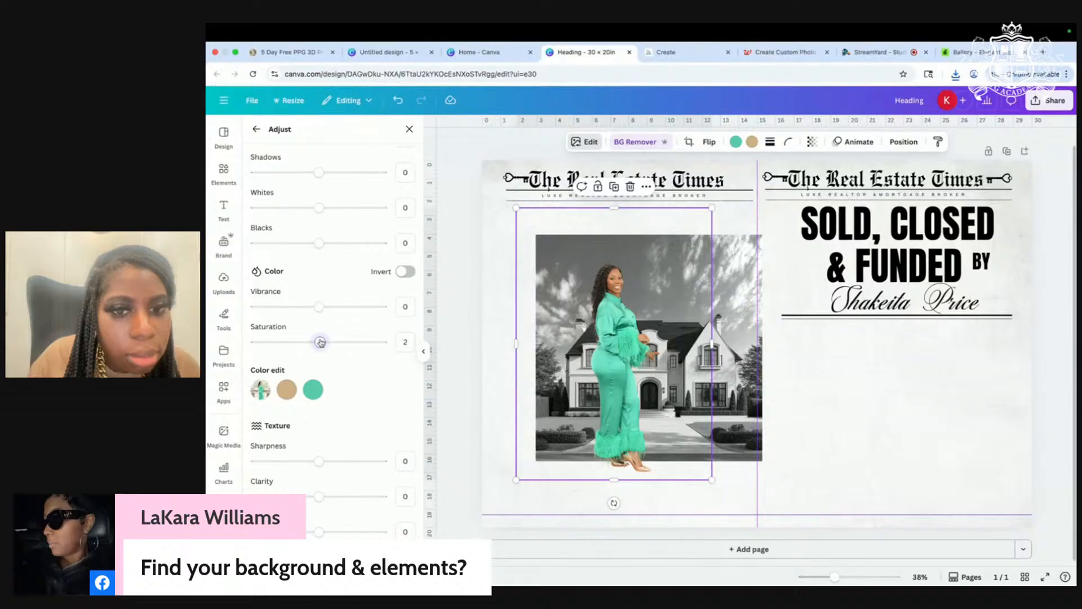
scroll(708, 389, "up", 5)
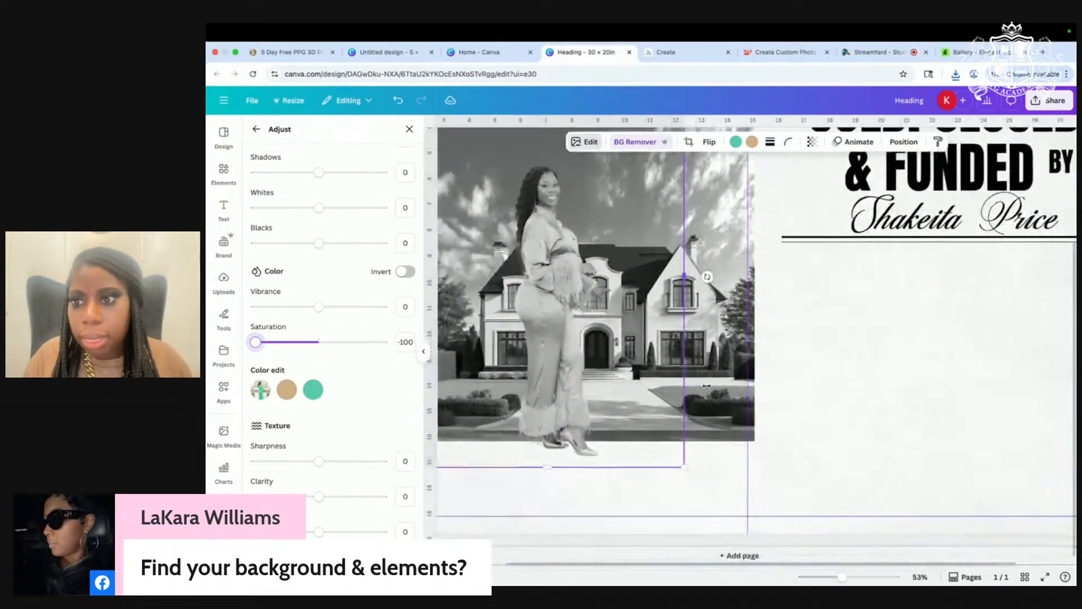
left_click_drag(647, 387, 917, 454)
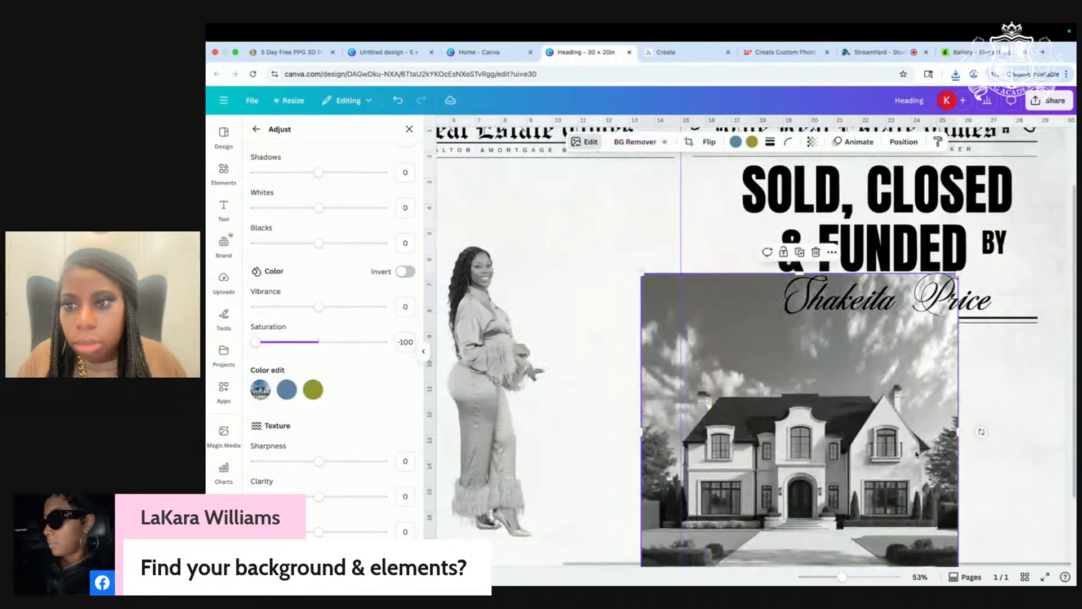
scroll(916, 454, "down", 5)
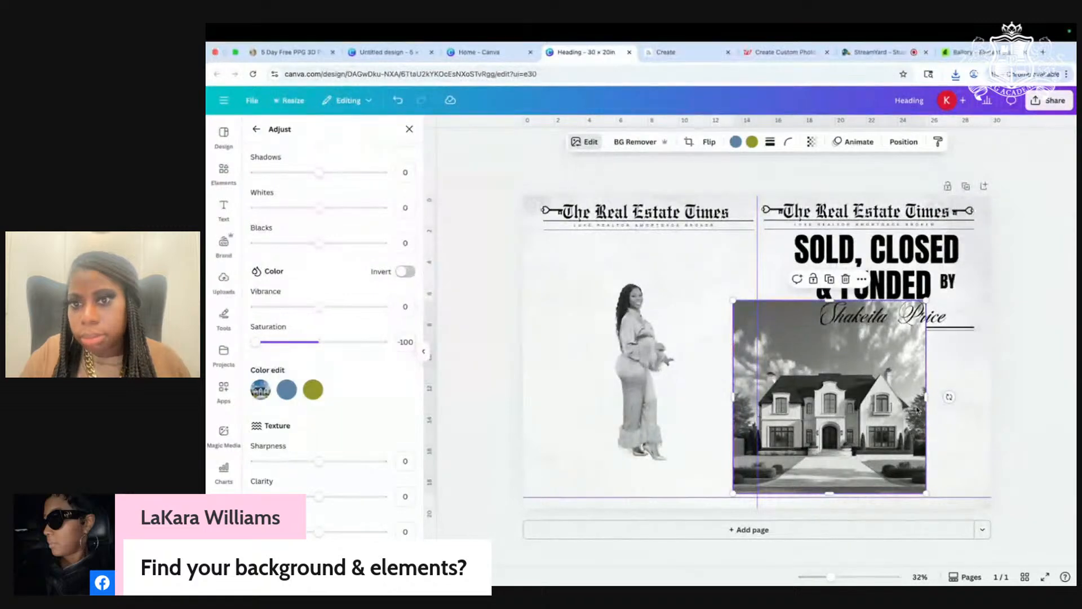
scroll(917, 410, "up", 4)
Step: Resize the mansion photo and place it behind the realtor cutout on the left page
left_click_drag(984, 505, 875, 394)
left_click_drag(823, 324, 917, 399)
scroll(917, 399, "down", 1)
scroll(913, 400, "up", 2)
scroll(907, 400, "down", 3)
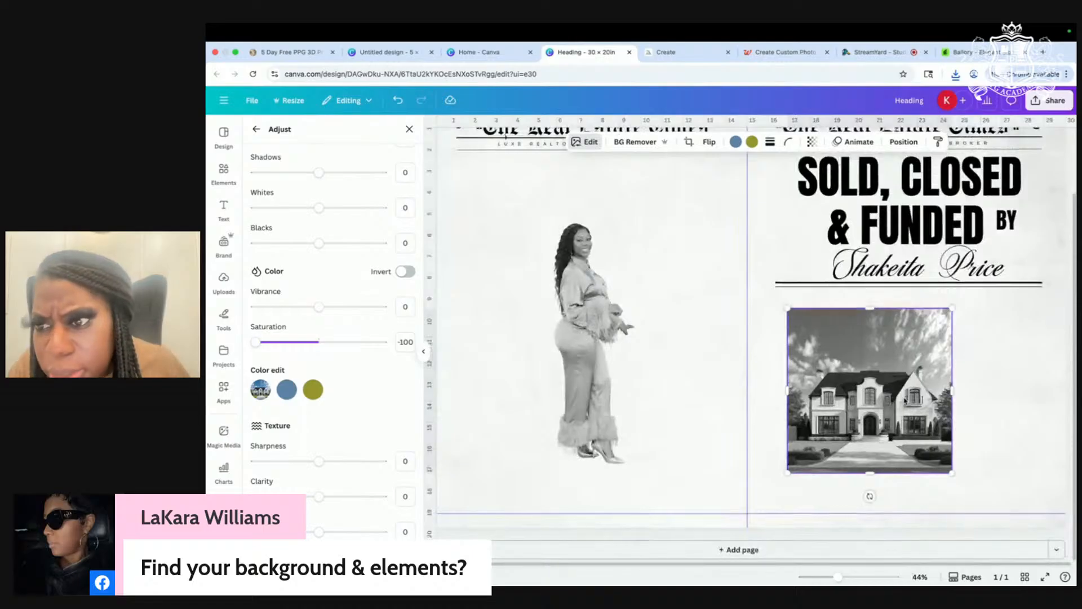
scroll(919, 415, "up", 2)
scroll(919, 416, "down", 1)
left_click_drag(898, 389, 932, 410)
left_click_drag(984, 503, 1023, 528)
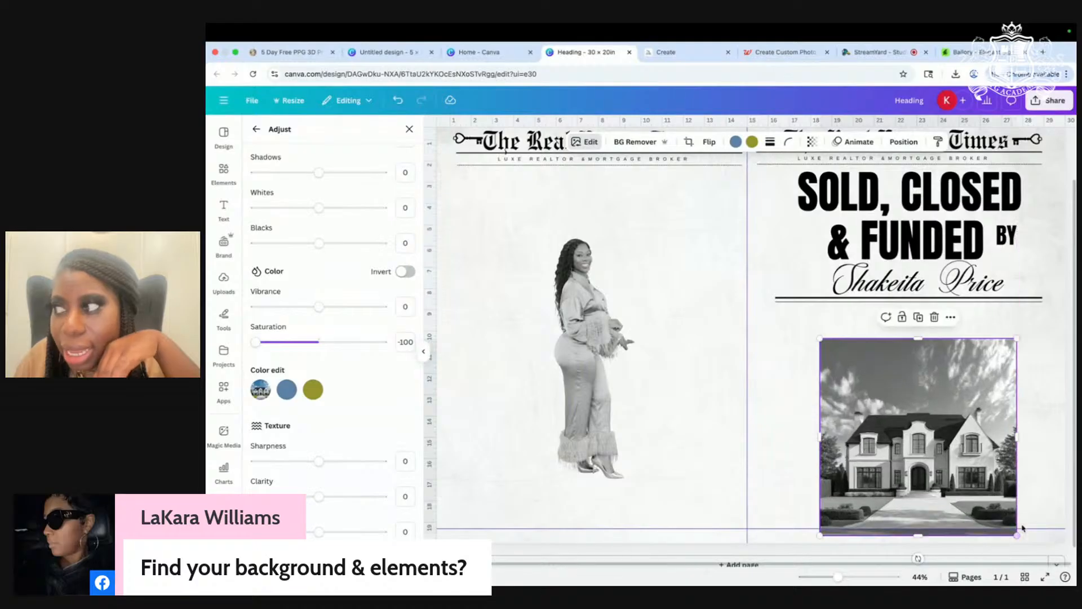
left_click_drag(1003, 478, 654, 383)
left_click(913, 411)
Step: Add a landscape picture frame from Elements below the heading
scroll(913, 411, "down", 2)
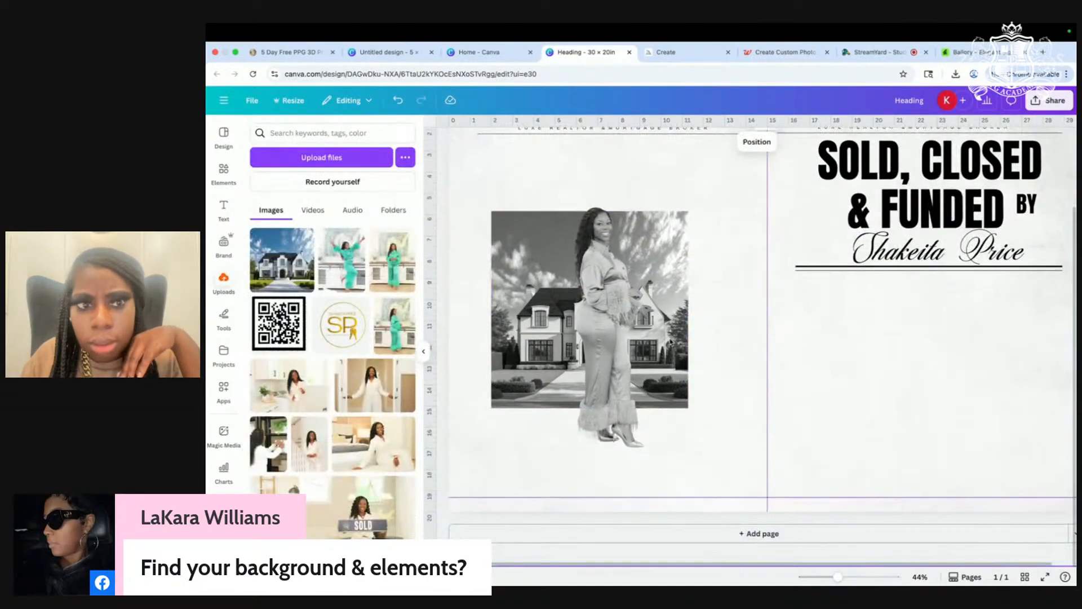
left_click(224, 174)
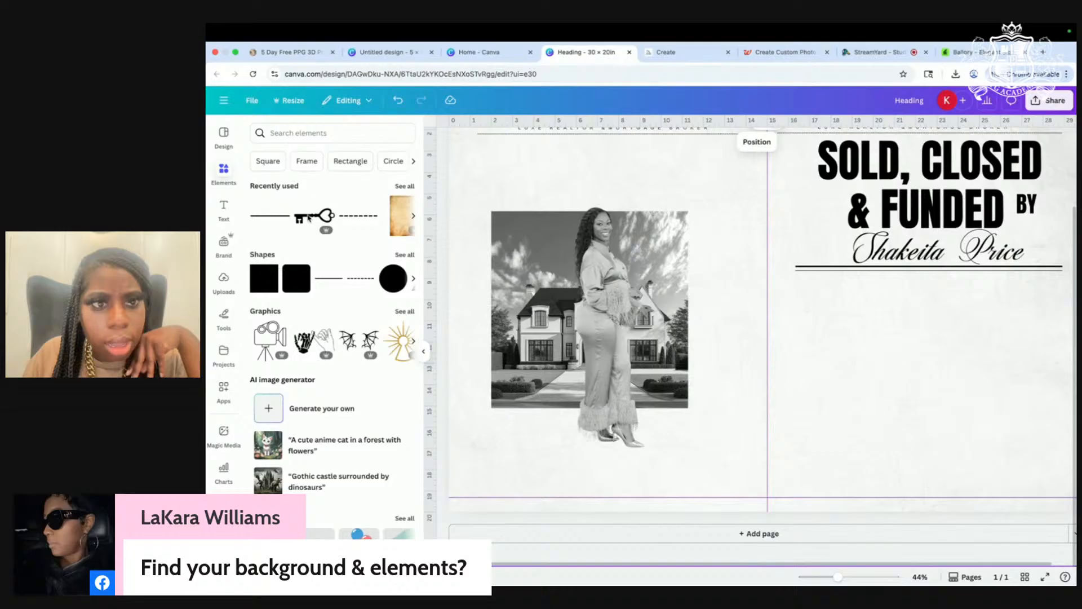
left_click(309, 162)
left_click_drag(277, 311, 956, 432)
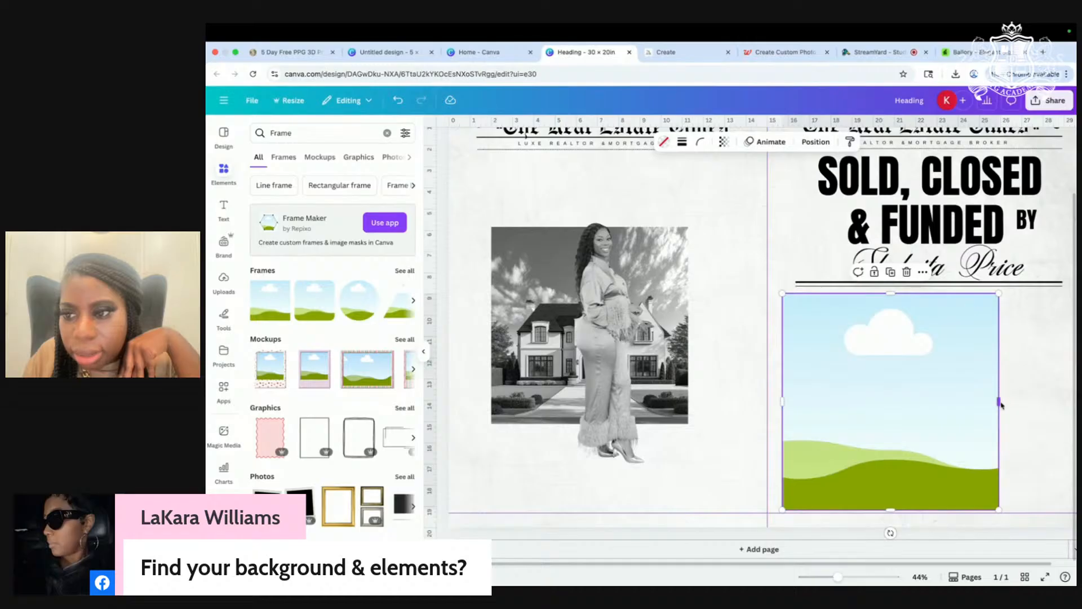
Step: Widen the right page's landscape frame to the right and nudge it slightly up
left_click_drag(999, 402, 1068, 400)
left_click(689, 400)
scroll(689, 402, "down", 5)
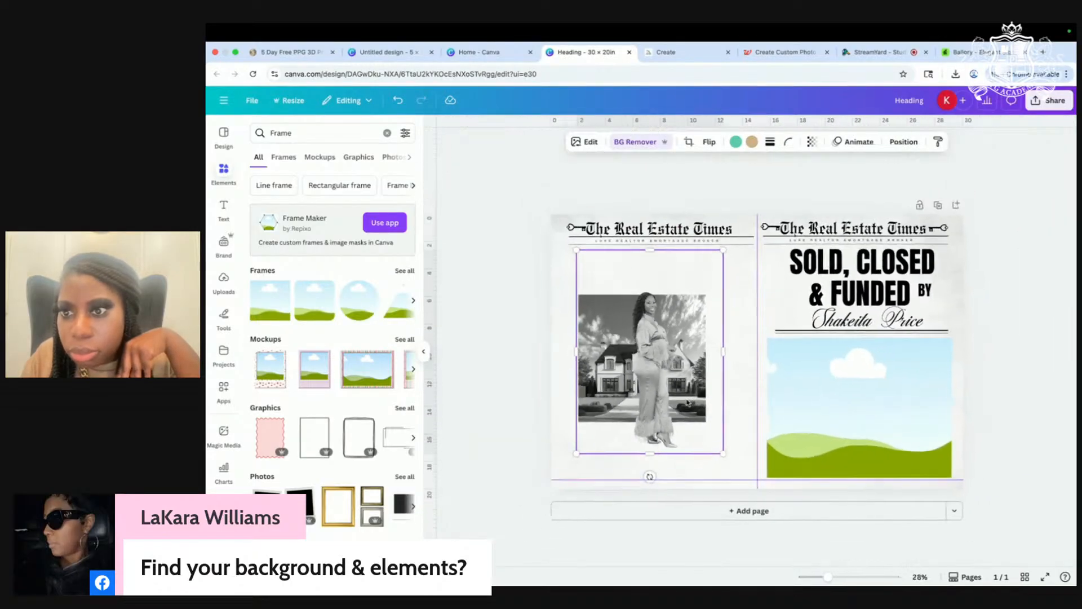
scroll(689, 401, "up", 2)
scroll(979, 376, "up", 2)
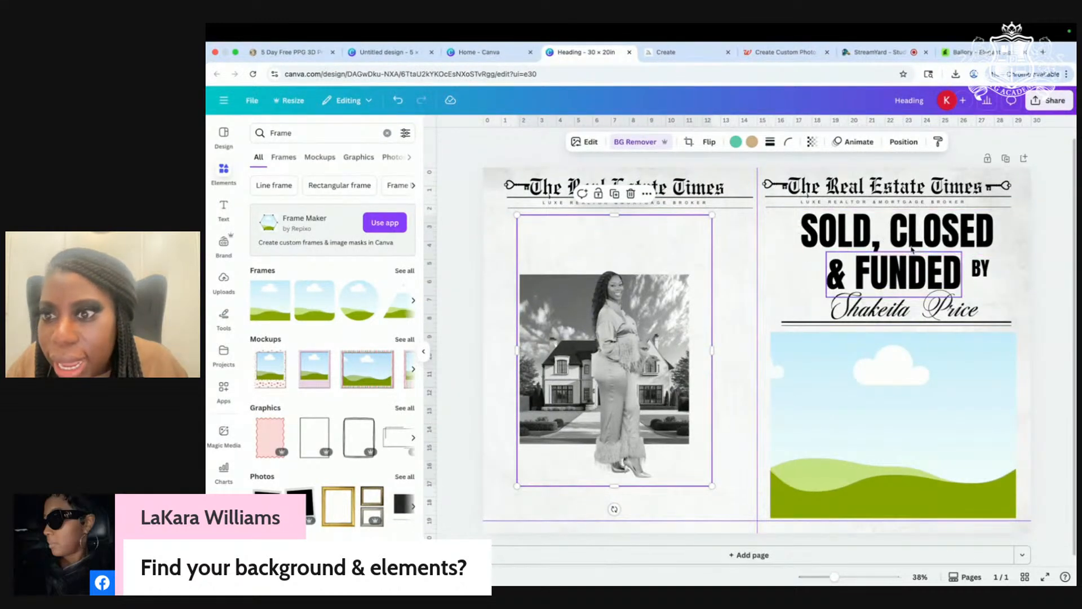
left_click_drag(933, 374, 933, 369)
Step: Raise the frame a little more and drop the black-and-white mansion photo into it
left_click(1044, 266)
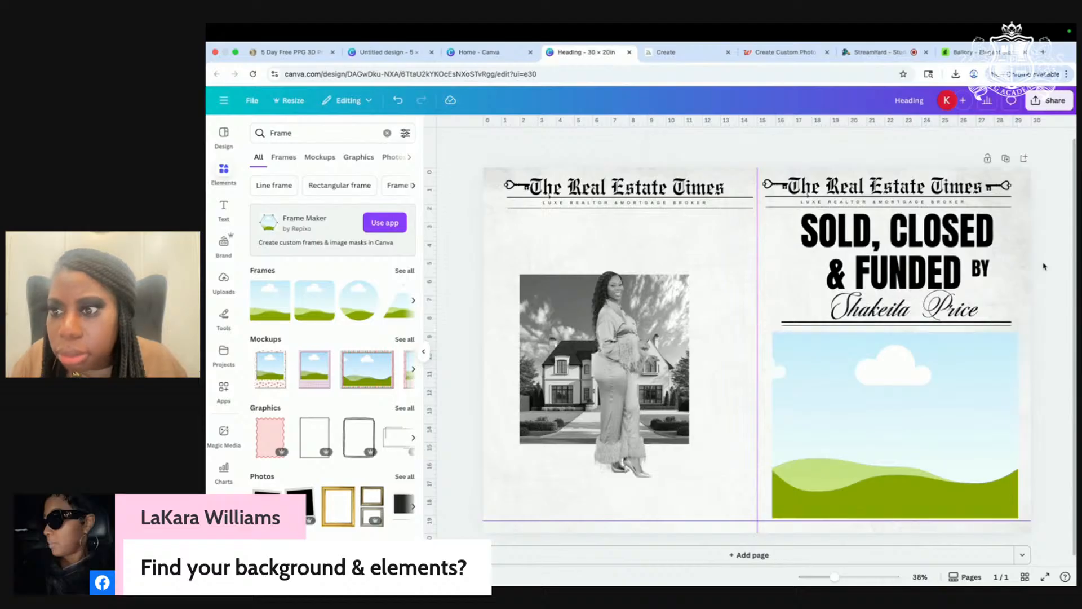
scroll(1039, 265, "up", 5, "ctrl")
left_click(929, 347)
left_click_drag(928, 346, 929, 341)
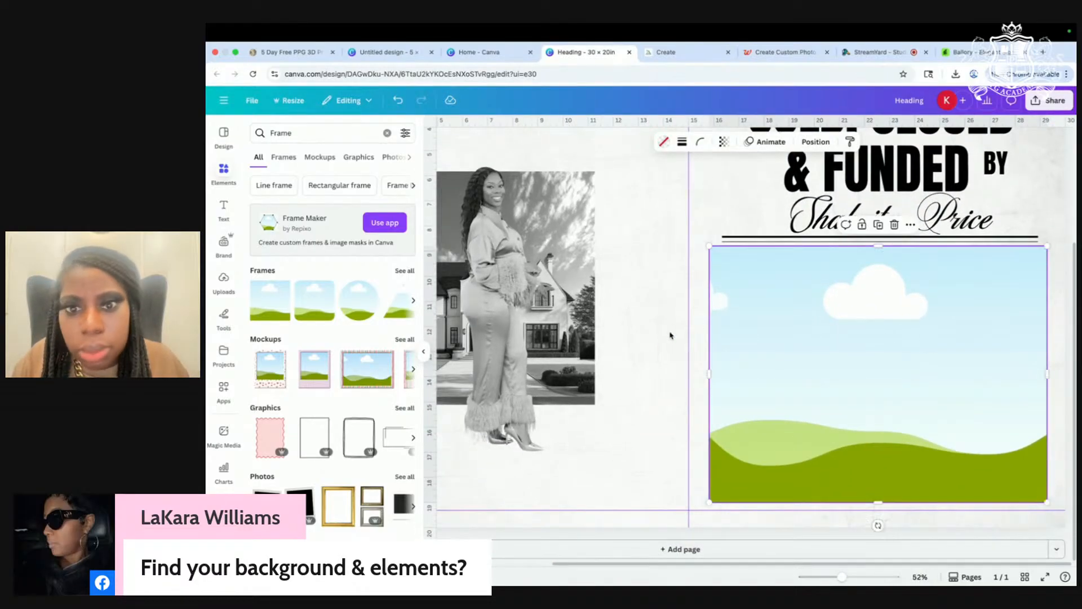
left_click(648, 343)
left_click_drag(568, 311, 987, 359)
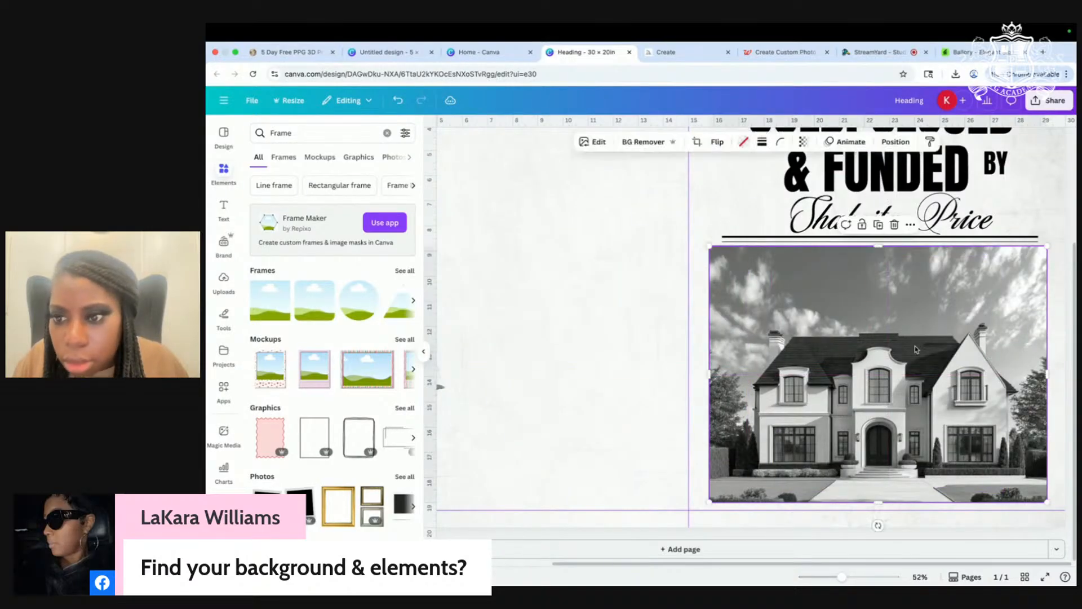
Step: Recrop and reposition the mansion photo inside its frame
double_click(915, 346)
left_click_drag(1048, 206, 1078, 174)
scroll(1015, 194, "up", 3)
scroll(960, 222, "down", 3)
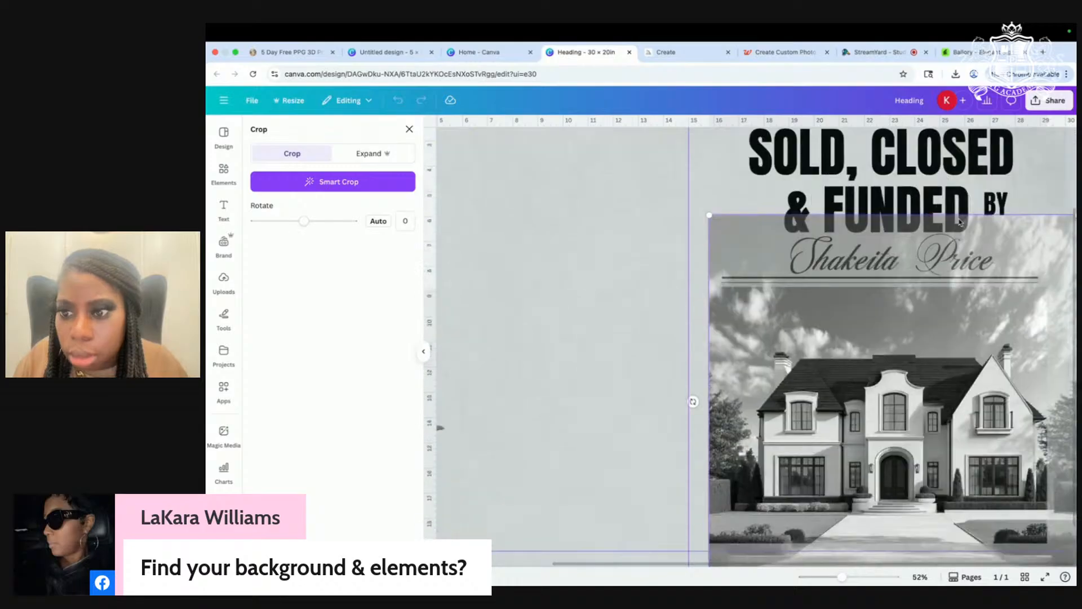
left_click_drag(848, 379, 832, 340)
left_click(590, 283)
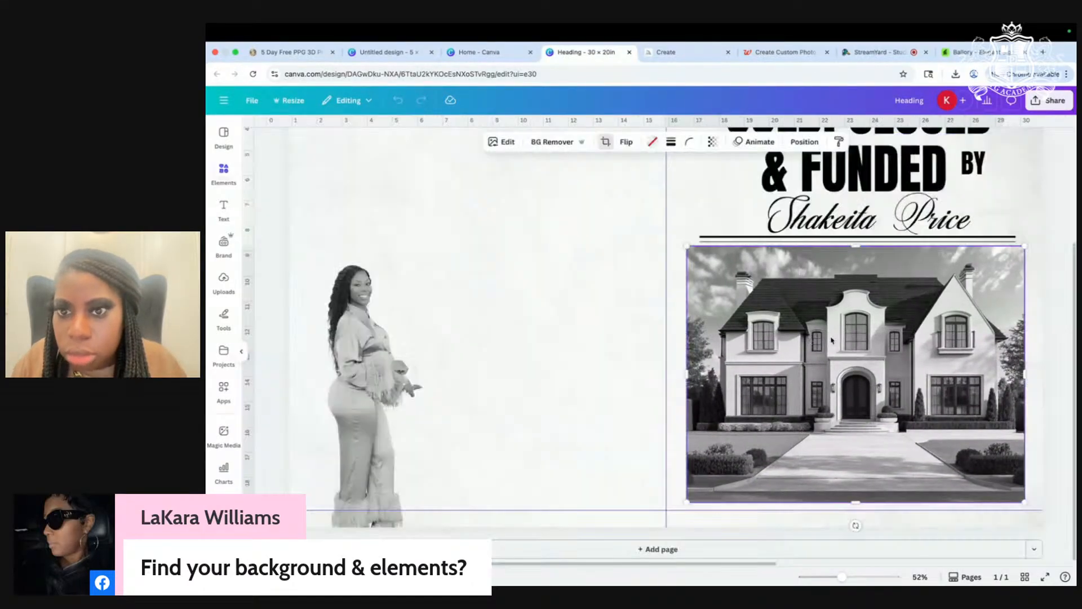
Step: Give the mansion photo a solid dark border with weight 4
left_click(610, 280)
scroll(764, 317, "right", 3)
scroll(764, 317, "left", 2)
left_click(765, 317)
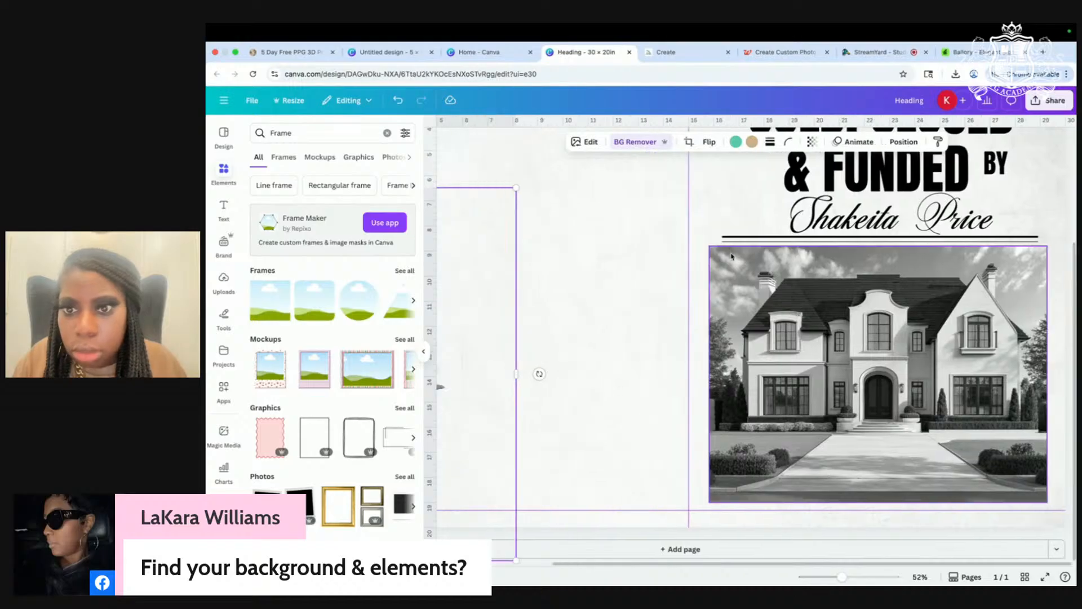
left_click(781, 142)
left_click(762, 143)
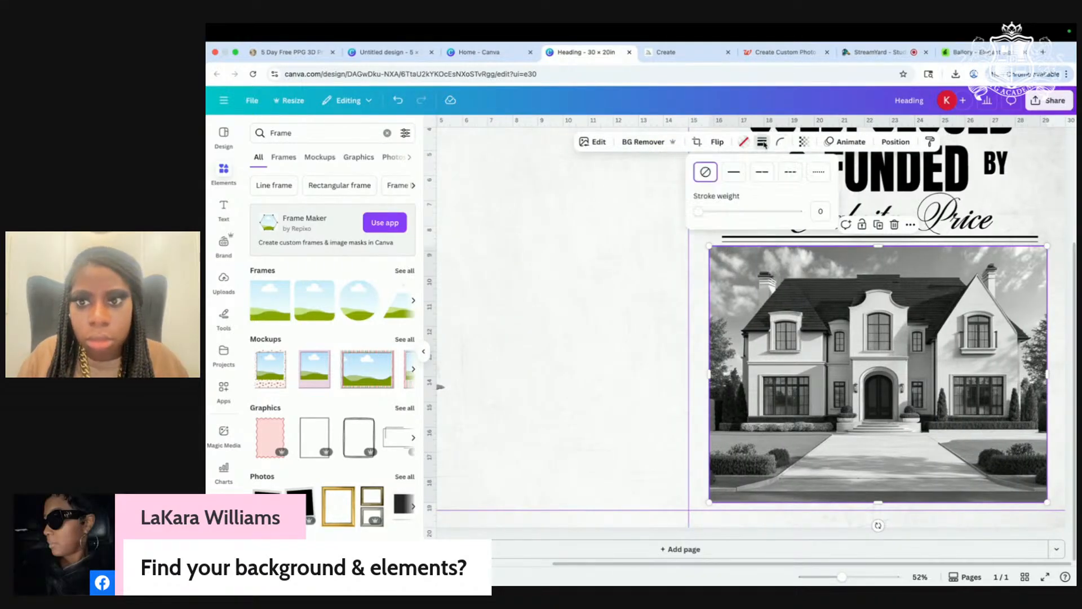
left_click(732, 174)
left_click_drag(703, 211, 702, 211)
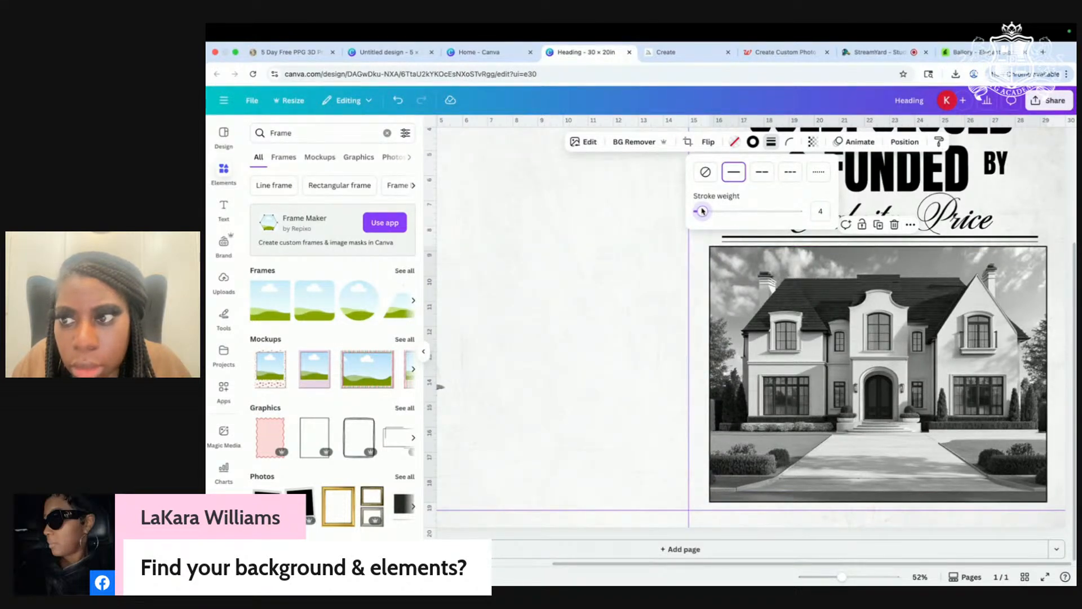
Step: Move the realtor's script name onto the left page
left_click(642, 269)
scroll(644, 266, "up", 2)
scroll(645, 266, "down", 4)
left_click_drag(942, 254, 640, 256)
Step: Bring the thin and thick divider lines together just beneath the headline
scroll(821, 235, "down", 1)
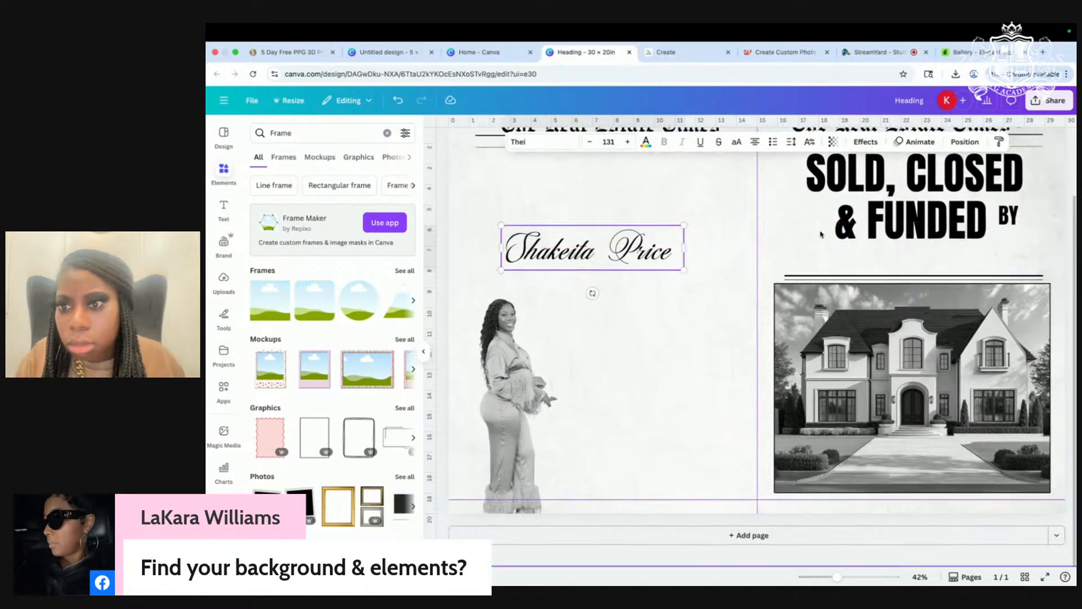
scroll(820, 235, "up", 1)
left_click(725, 279)
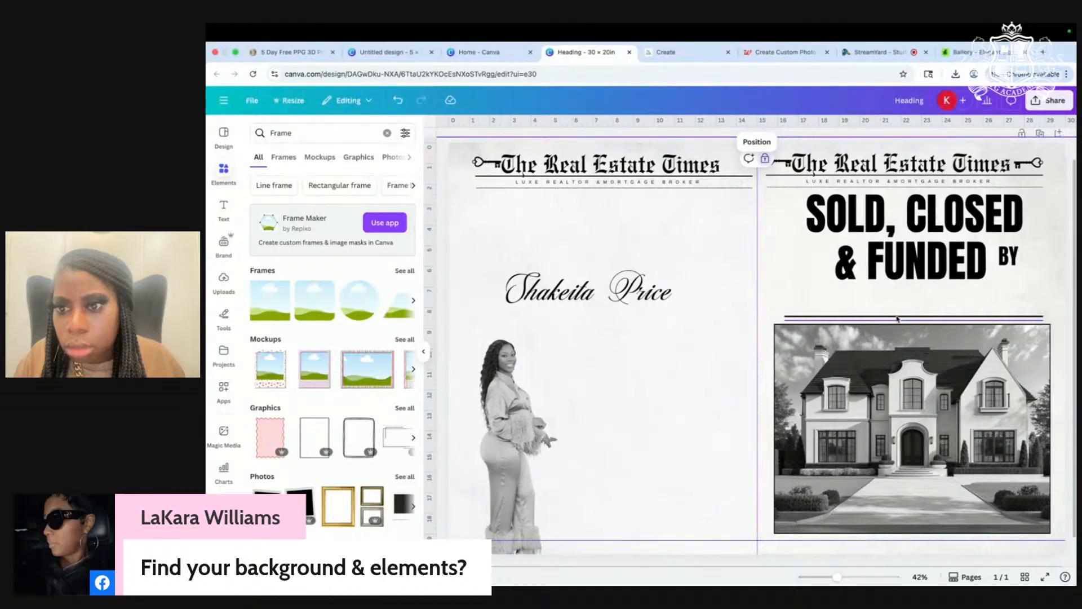
left_click(792, 317)
left_click_drag(793, 310, 528, 296)
left_click(696, 318)
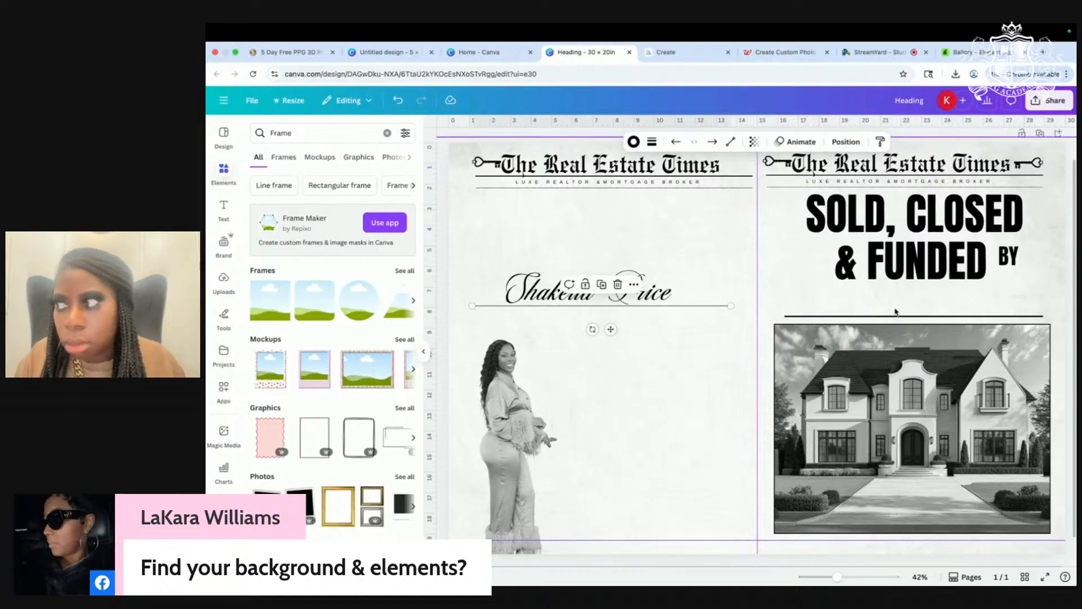
left_click_drag(894, 316, 894, 304)
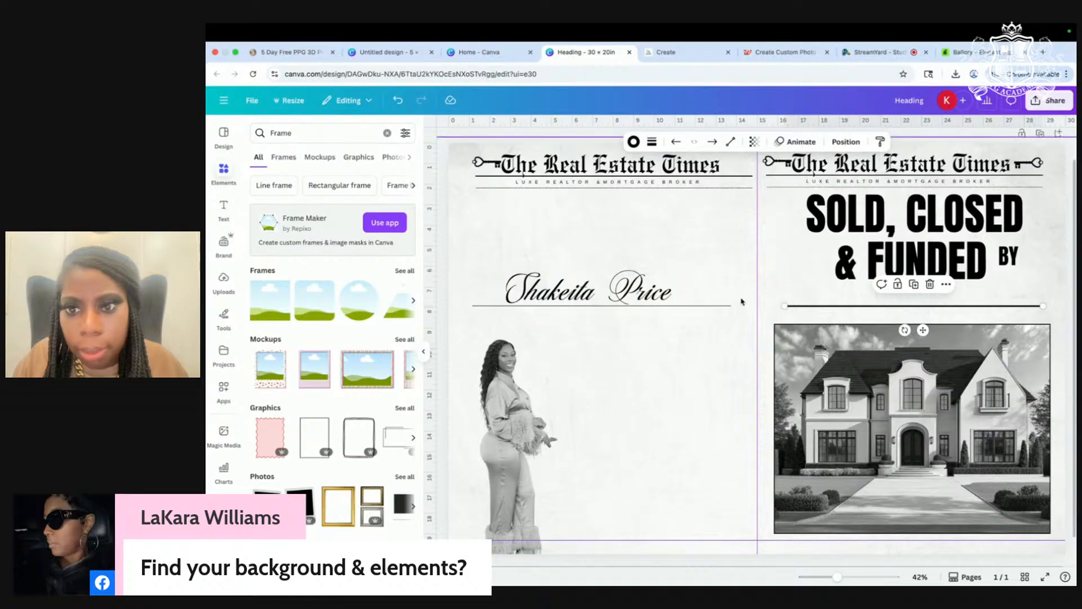
mouse_move(726, 306)
left_mouse_down()
mouse_move(1026, 324)
mouse_move(1043, 310)
left_mouse_up()
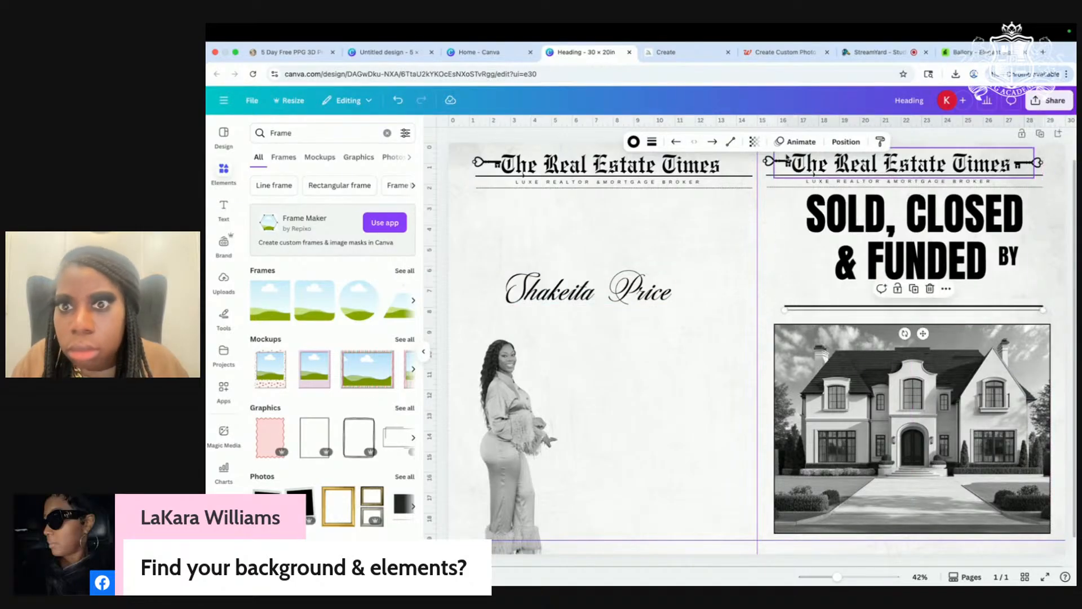
Step: Change the style of the divider line under the headline
left_click(652, 141)
left_click(705, 172)
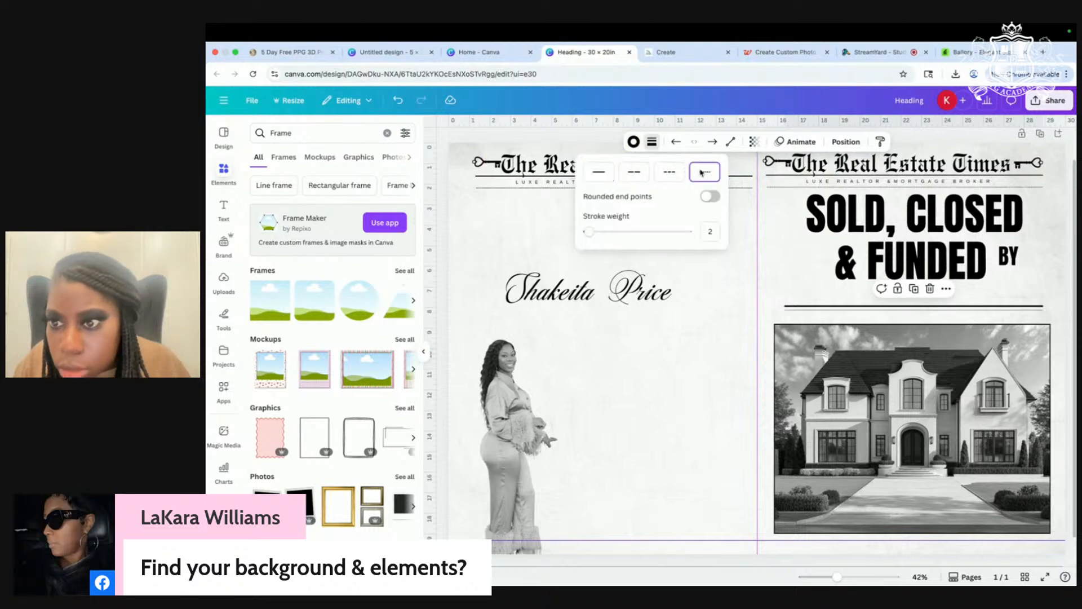
left_click(660, 361)
scroll(676, 398, "up", 1)
scroll(671, 364, "up", 5)
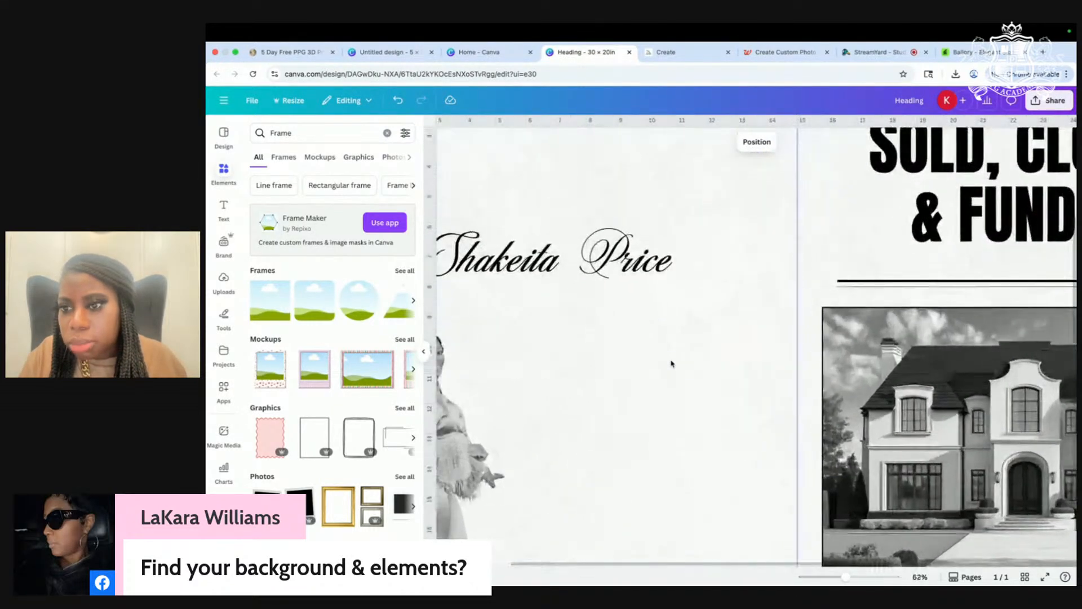
Step: Move the mansion photo up so it sits just beneath the divider
left_click_drag(817, 402, 819, 392)
scroll(819, 393, "down", 3)
scroll(819, 393, "down", 5)
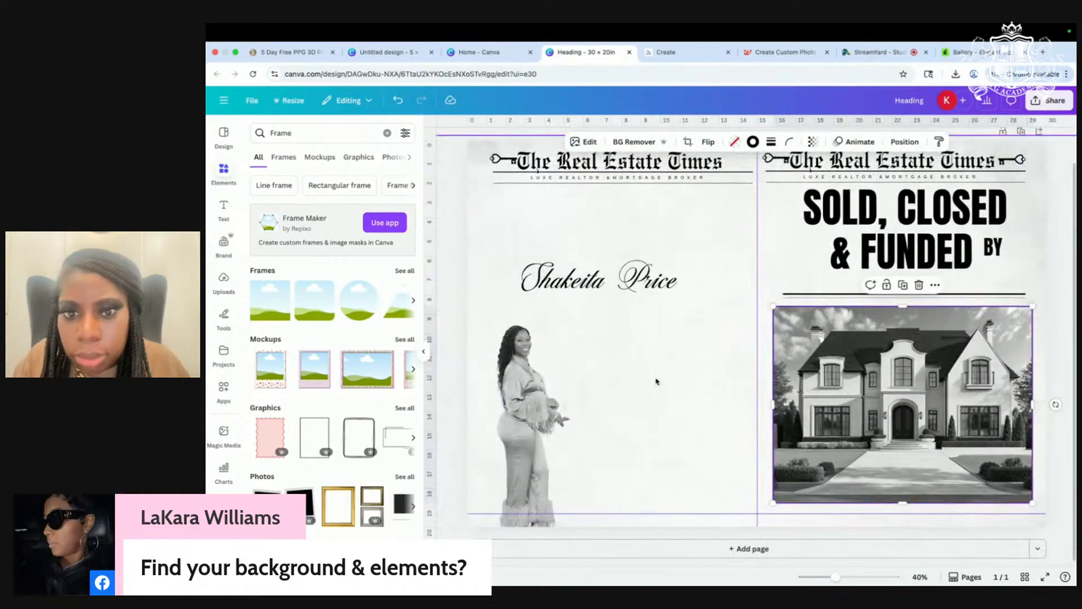
Step: Reposition the '& FUNDED' text to recentre it
left_click(953, 256)
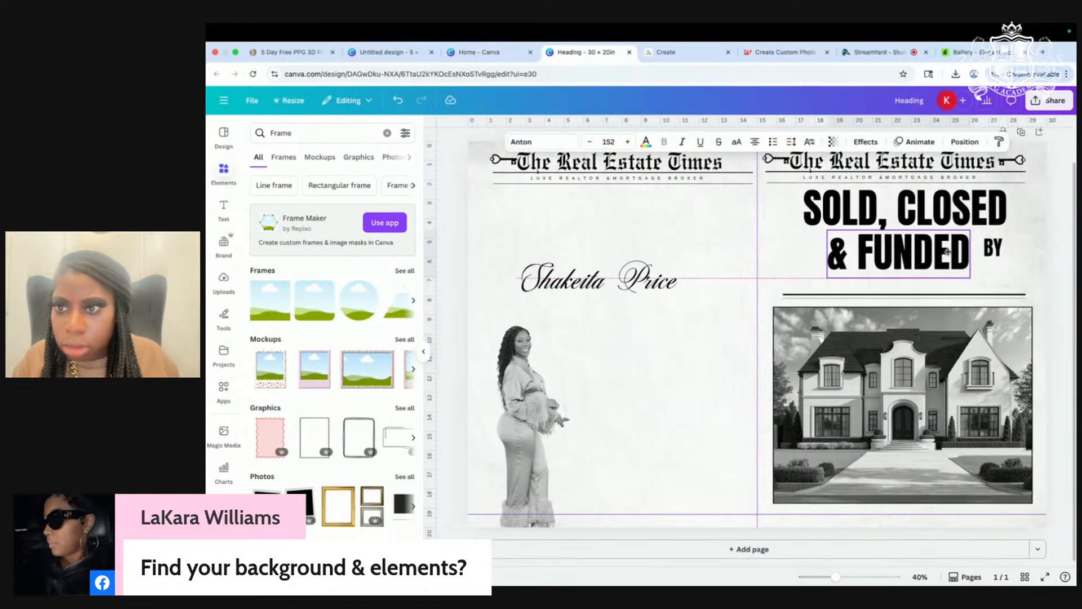
left_click(795, 269)
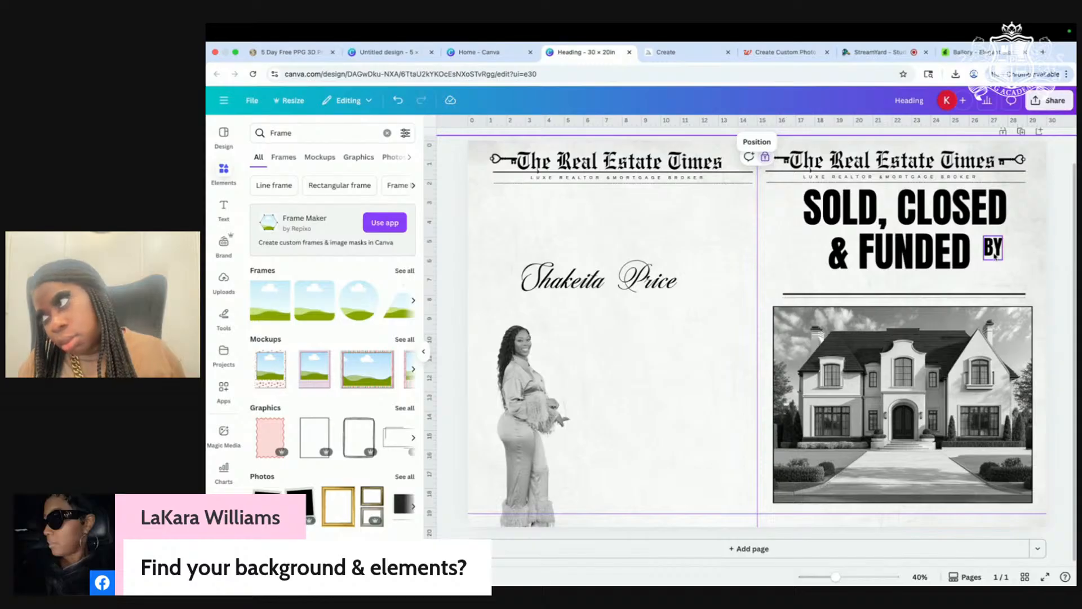
left_click_drag(947, 259, 652, 283)
Step: Shift 'BY' to the right and lock the mansion photo in place
left_click_drag(672, 223, 706, 228)
left_click_drag(527, 397, 595, 376)
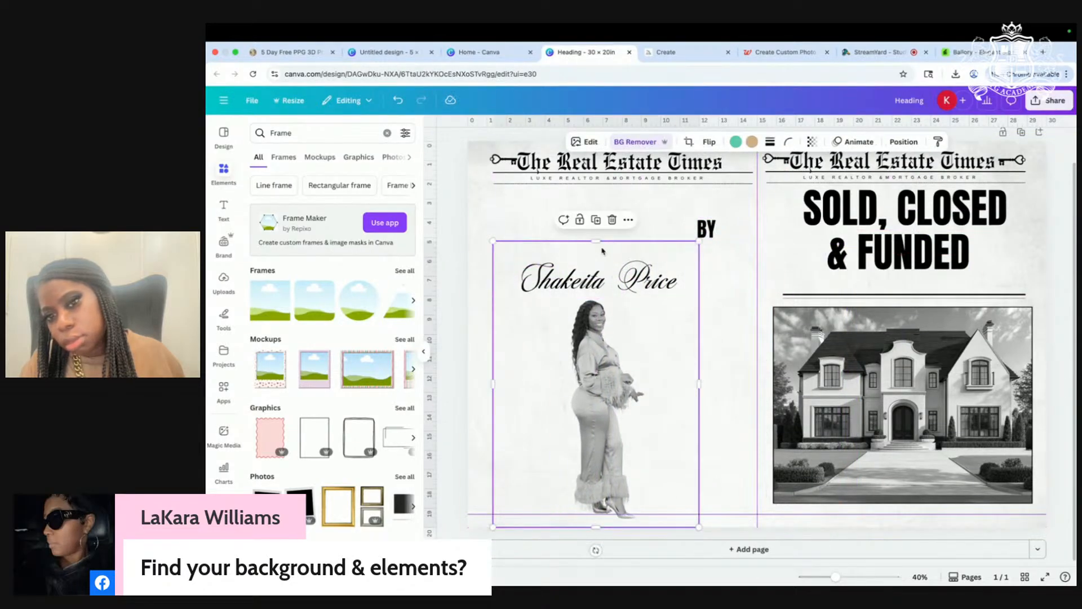
right_click(971, 372)
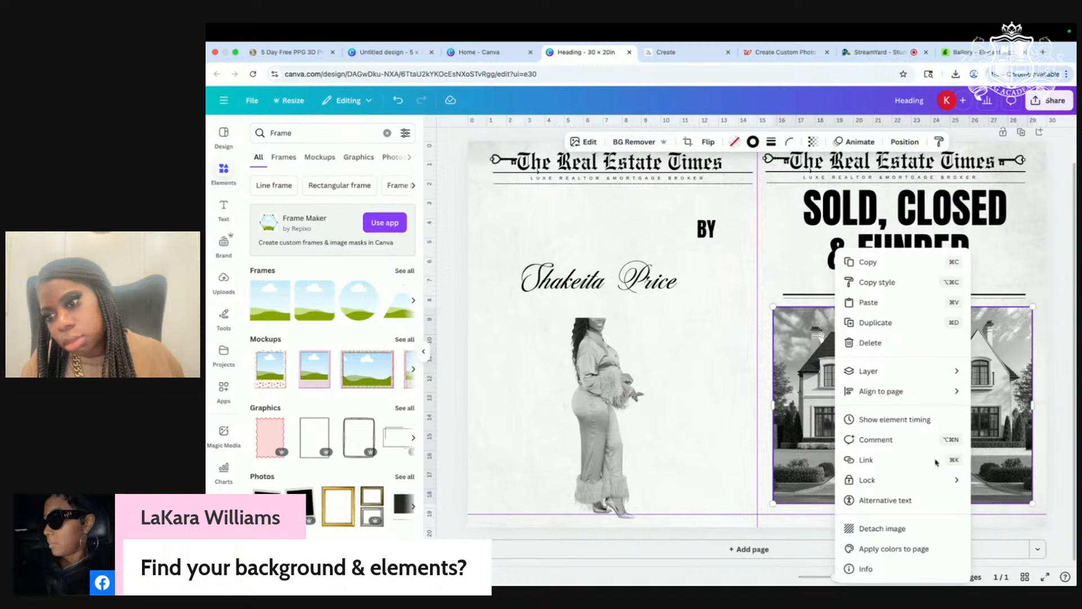
mouse_move(924, 480)
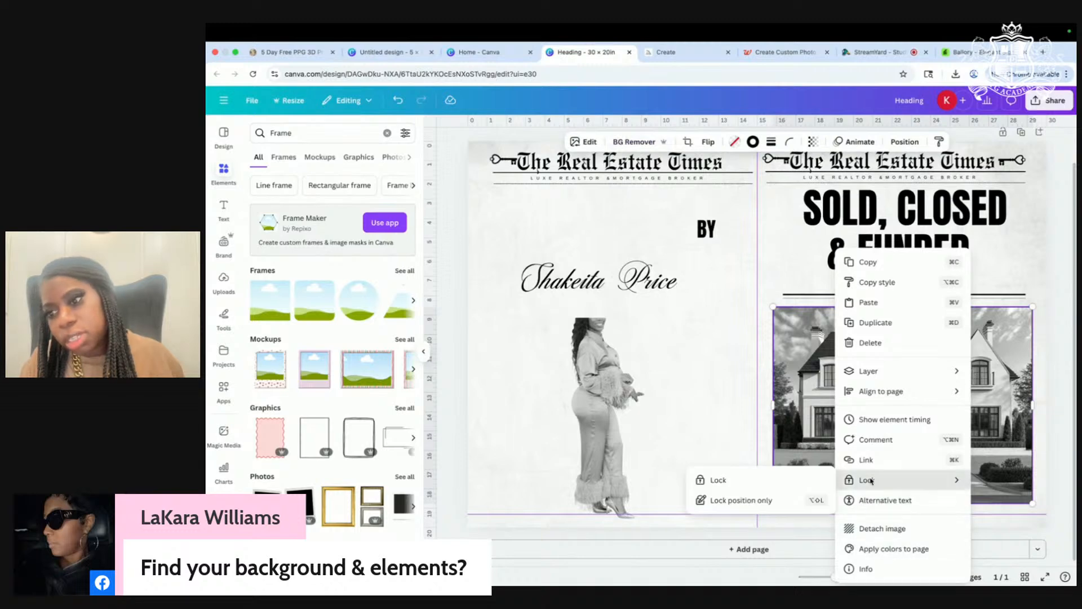
left_click(790, 479)
Step: Resize the realtor cutout, move it onto the mansion photo, and bring it to front
left_click(615, 393)
left_click_drag(596, 317, 596, 277)
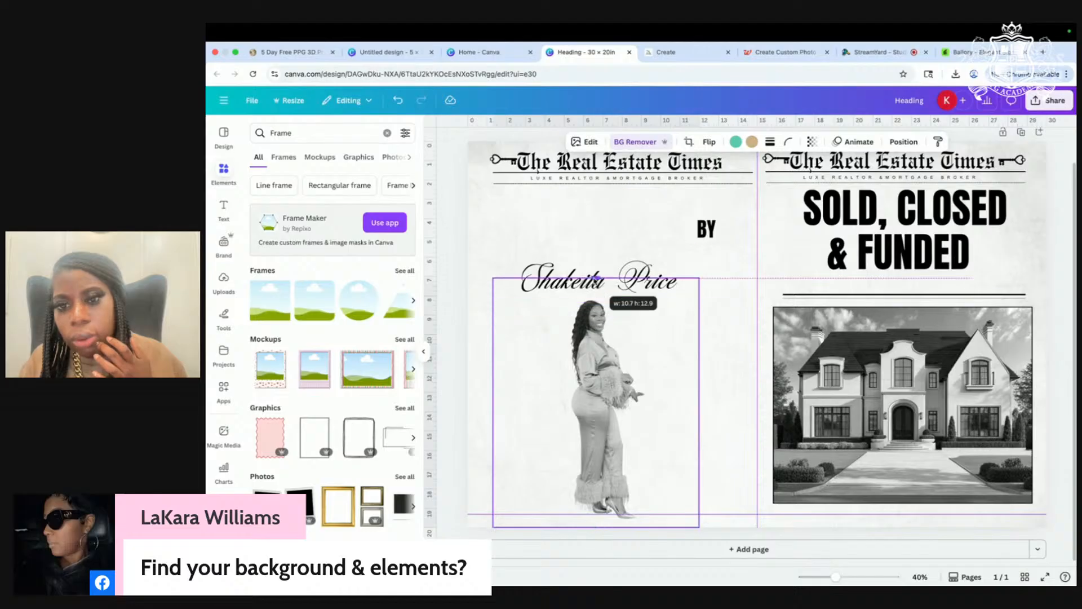
left_click_drag(596, 529, 596, 475)
left_click_drag(592, 431, 919, 439)
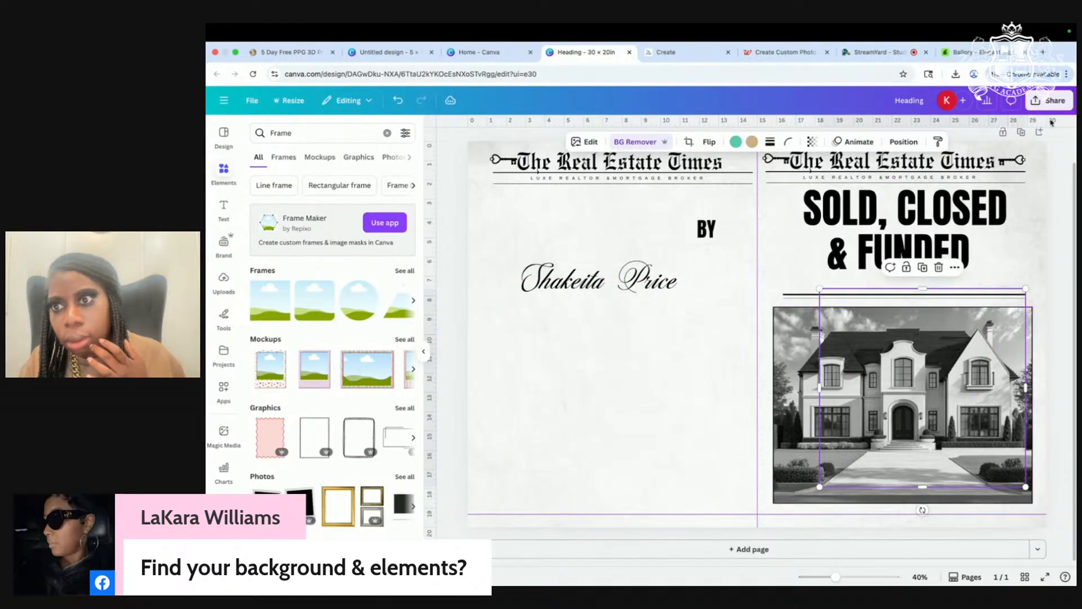
left_click(891, 142)
left_click(275, 182)
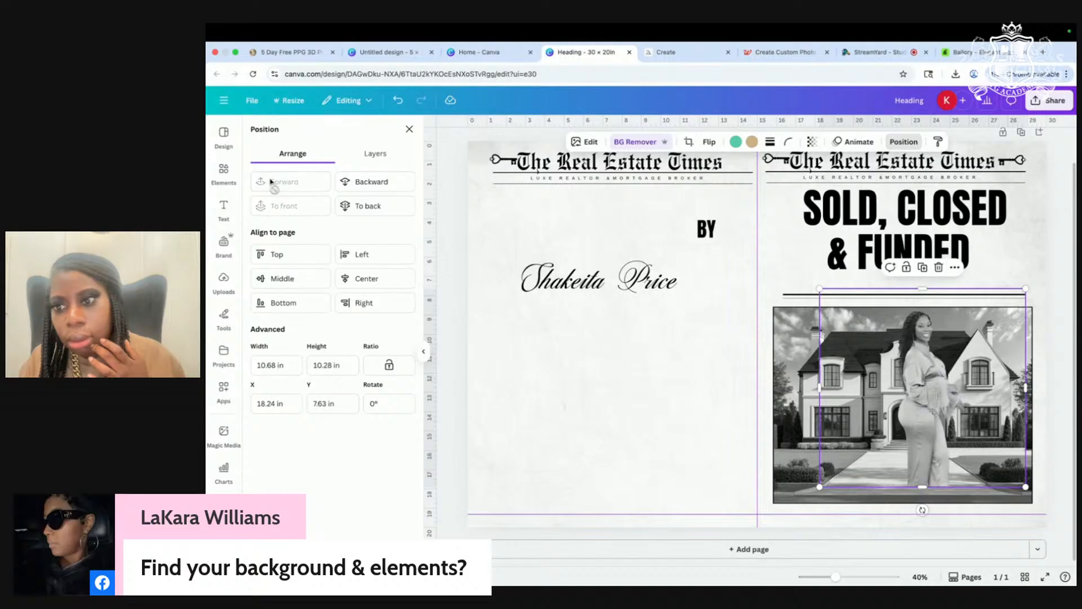
Step: Enlarge the realtor cutout over the house and trim its top, bottom and sides
left_click_drag(923, 486, 924, 415)
left_click_drag(1025, 415, 1075, 576)
left_click_drag(936, 459, 757, 491)
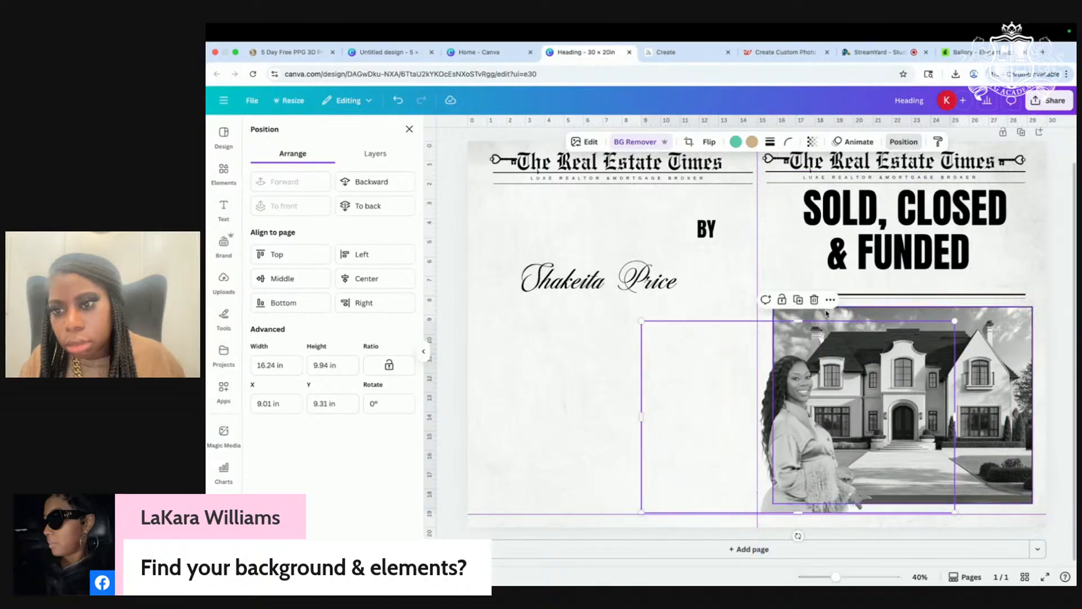
left_click_drag(955, 418, 869, 418)
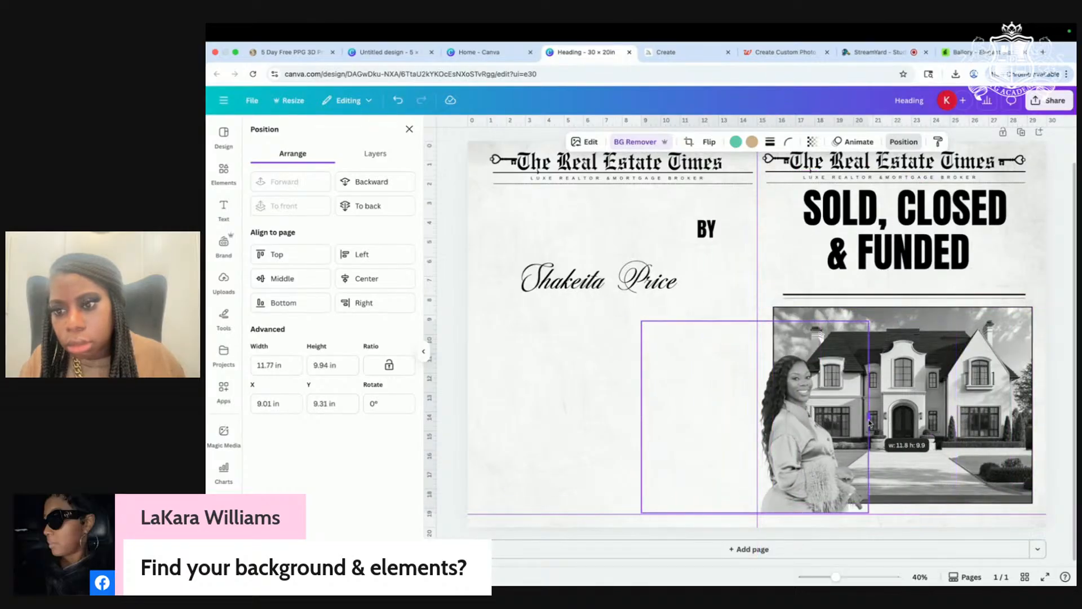
left_click_drag(641, 417, 758, 417)
left_click_drag(811, 323, 877, 338)
Step: Lower the realtor cutout until its bottom aligns with the photo's bottom (Y 10.21 in)
left_click(679, 422)
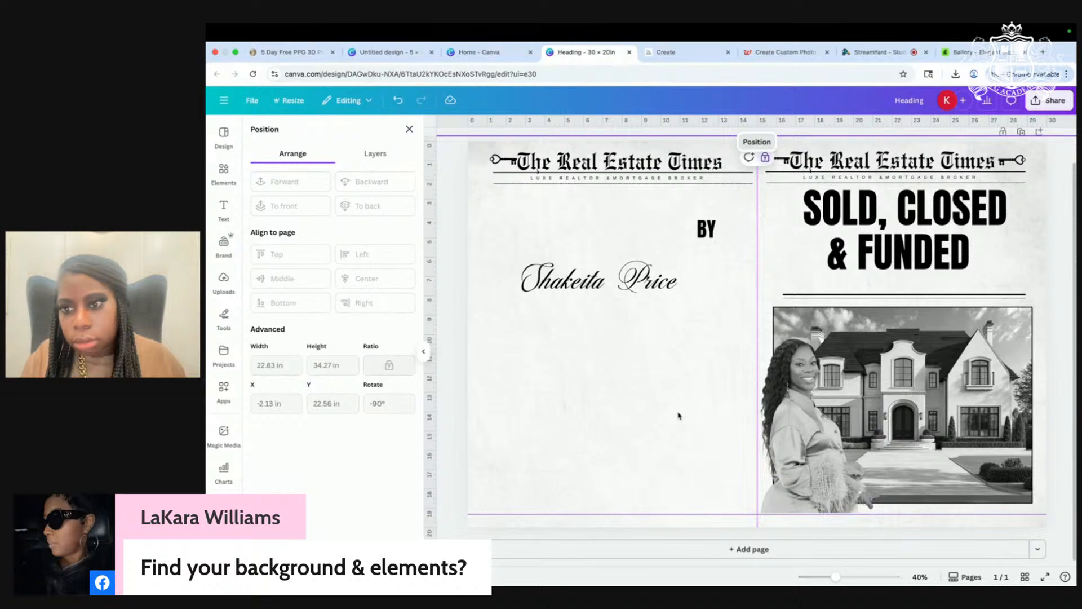
scroll(679, 416, "up", 3)
scroll(678, 416, "down", 2)
scroll(679, 416, "down", 1)
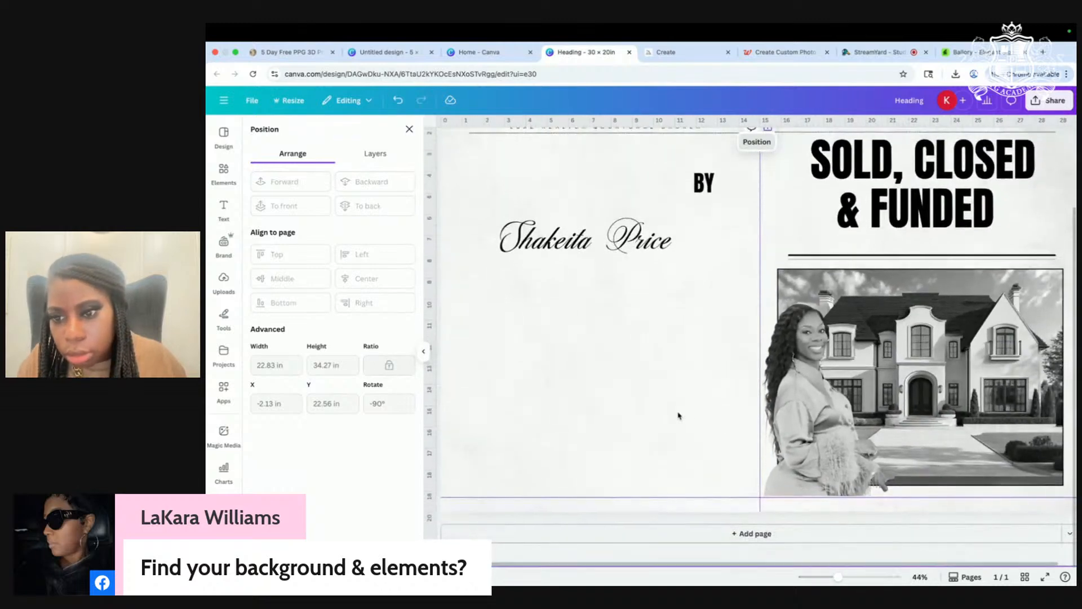
left_click(819, 459)
scroll(818, 461, "up", 1)
mouse_move(819, 465)
left_mouse_down()
mouse_move(789, 460)
mouse_move(812, 469)
left_mouse_up()
scroll(657, 449, "down", 1)
left_click(654, 449)
scroll(817, 461, "up", 1)
scroll(720, 449, "down", 1)
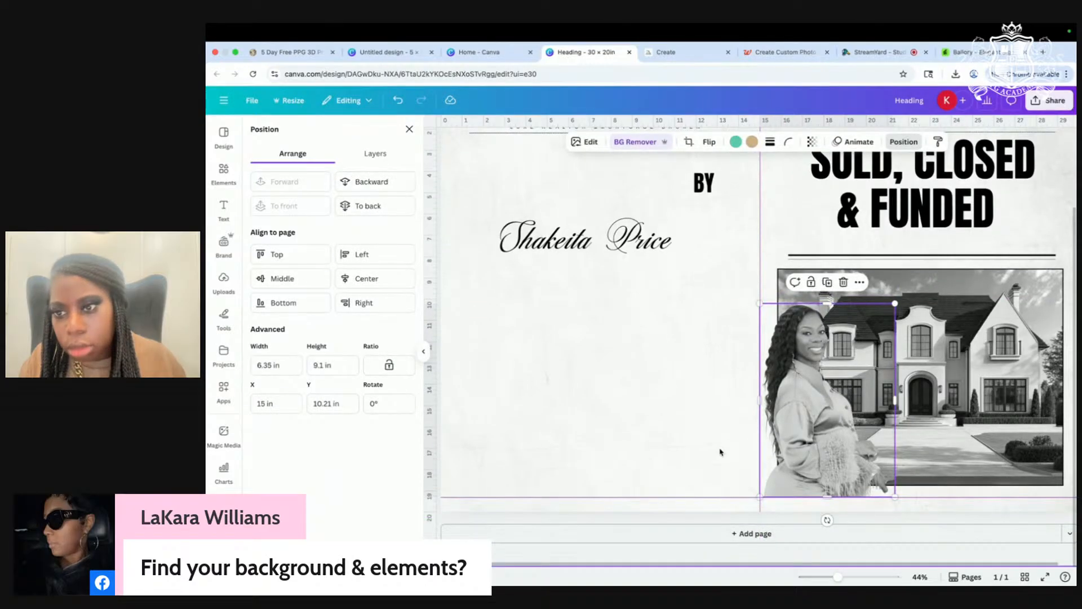
scroll(720, 450, "up", 2)
left_click(849, 215)
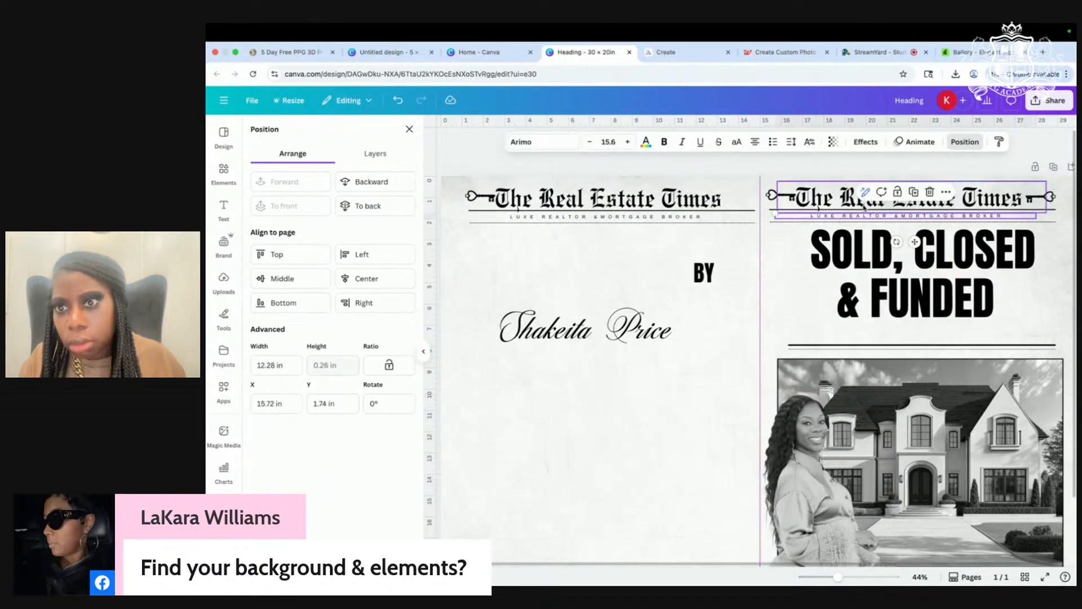
Step: Duplicate the masthead tagline and place the copy on the left page
left_click(915, 192)
left_click_drag(899, 222, 621, 455)
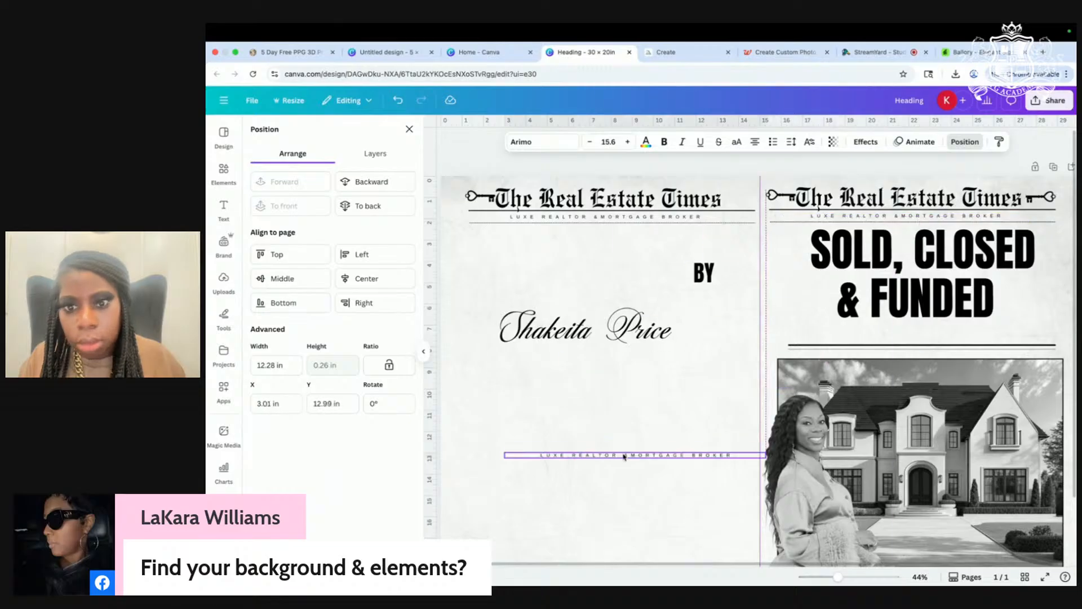
scroll(676, 371, "down", 3)
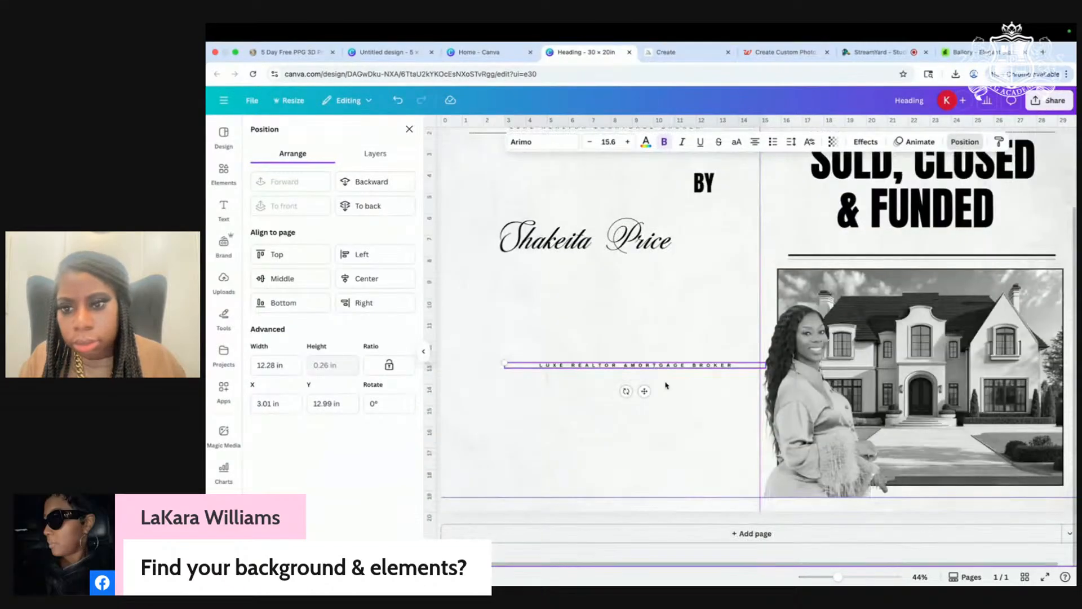
scroll(677, 371, "up", 1)
scroll(677, 372, "down", 1)
left_click(700, 289)
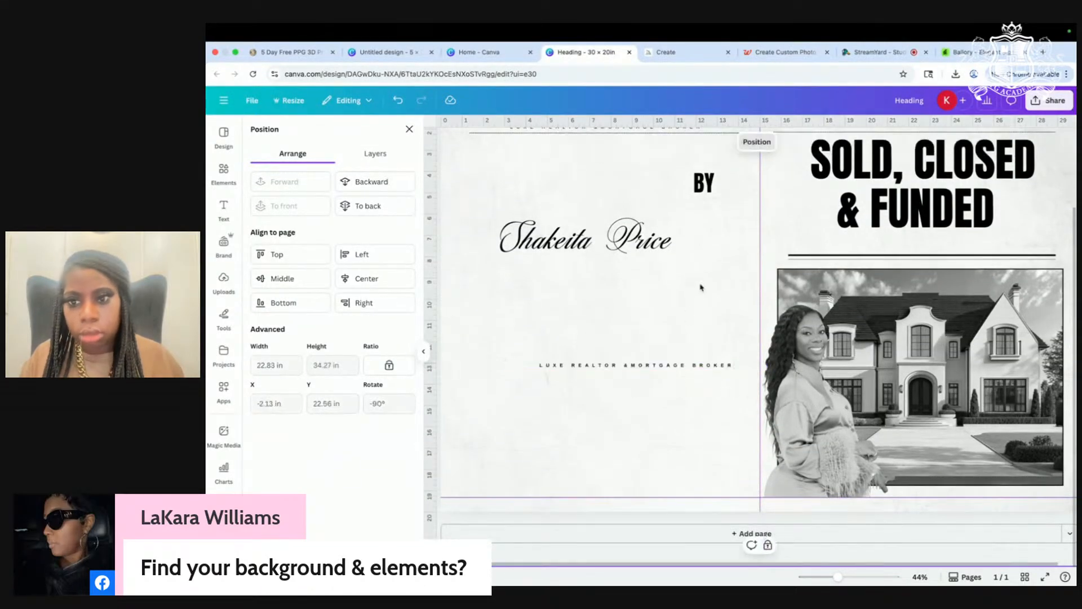
left_click_drag(691, 366, 690, 355)
left_click(690, 367)
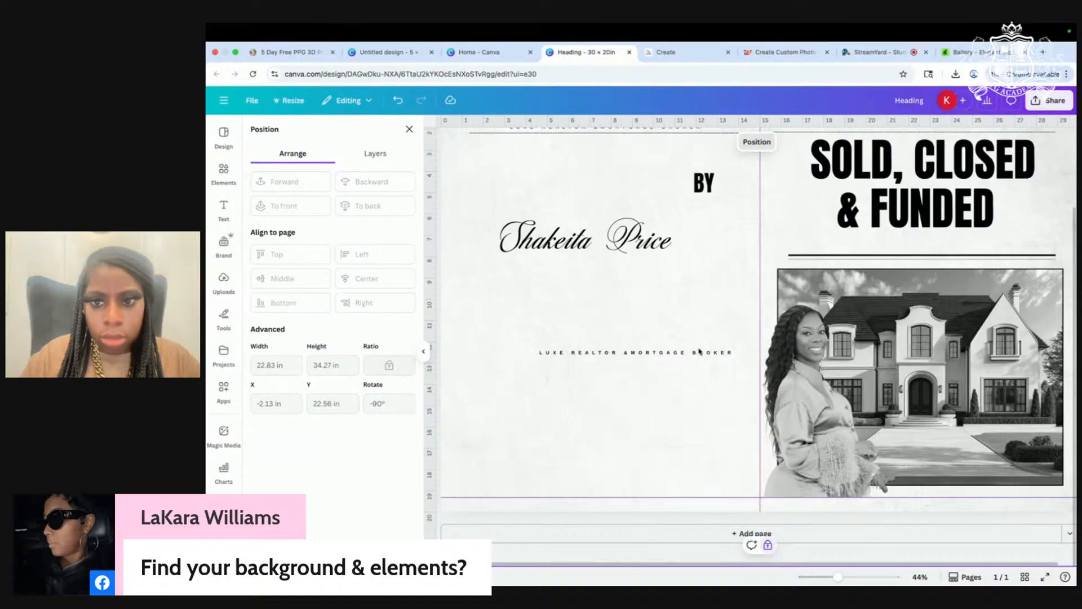
left_click_drag(712, 350, 722, 329)
left_click(724, 330)
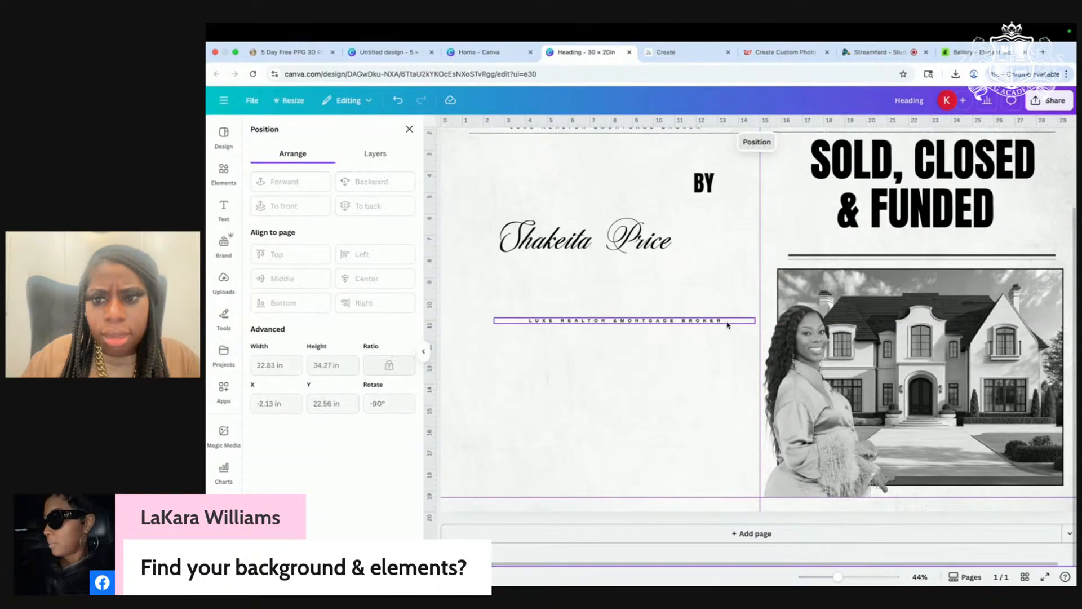
scroll(722, 256, "down", 4)
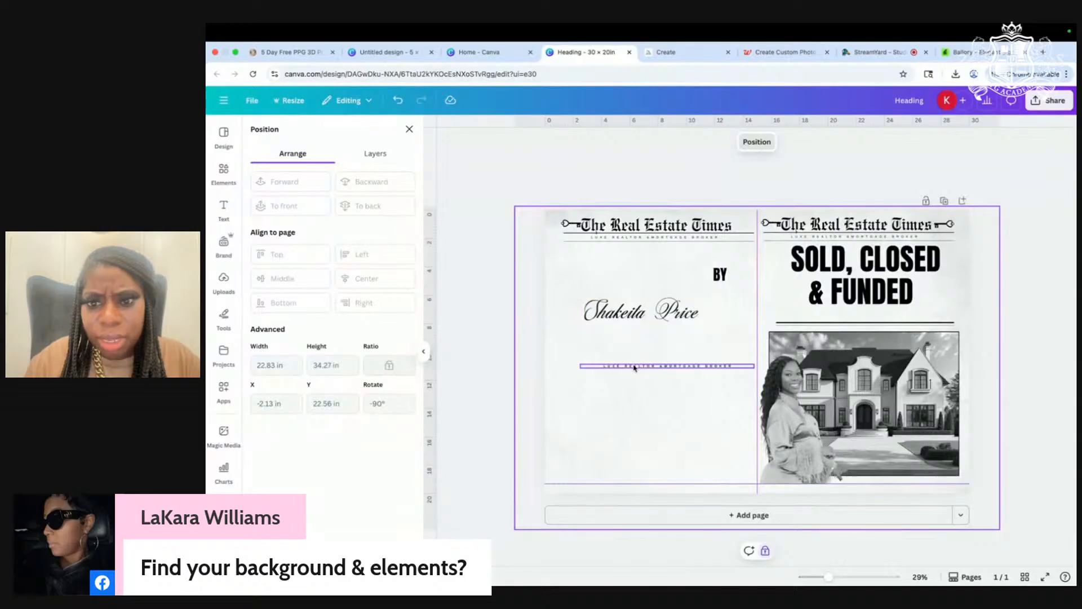
Step: Adjust the copied line's letter spacing and move it below the mansion photo as the website line
left_click(634, 367)
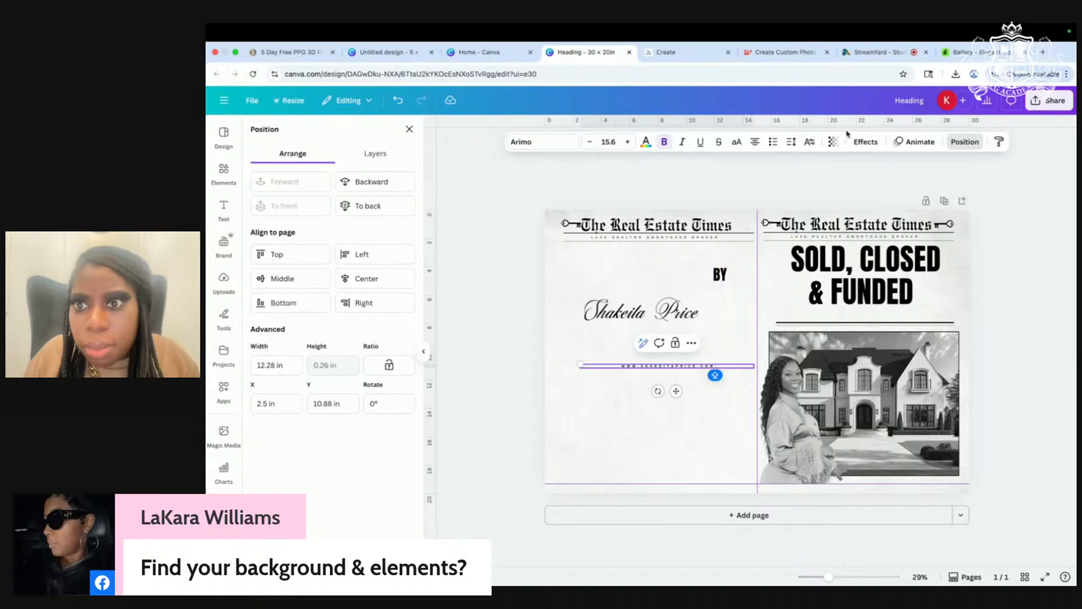
left_click(791, 142)
left_click_drag(724, 365, 929, 484)
left_click(1047, 369)
scroll(1047, 368, "up", 5)
scroll(1047, 368, "down", 3)
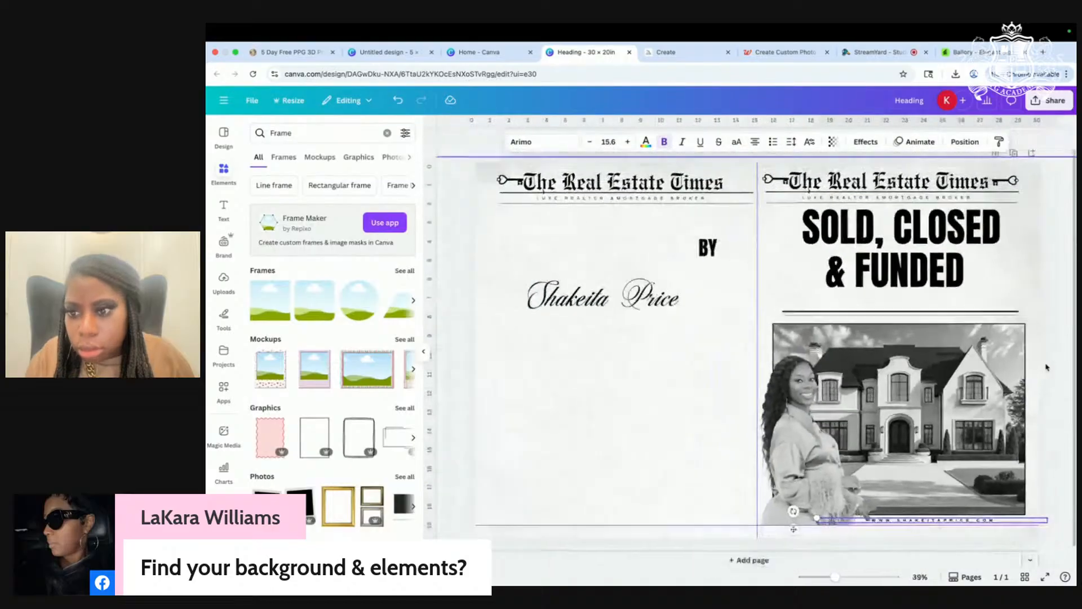
scroll(1046, 368, "up", 1)
Step: Enlarge the realtor cutout slightly by its corner and reposition it on the photo
left_click(880, 520)
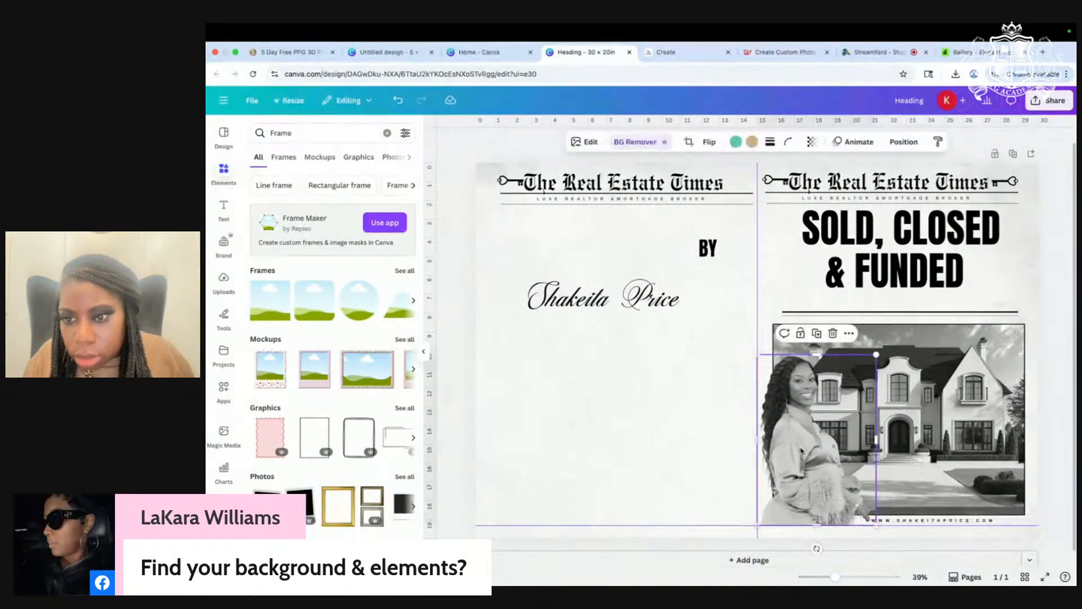
left_click_drag(882, 526, 812, 296)
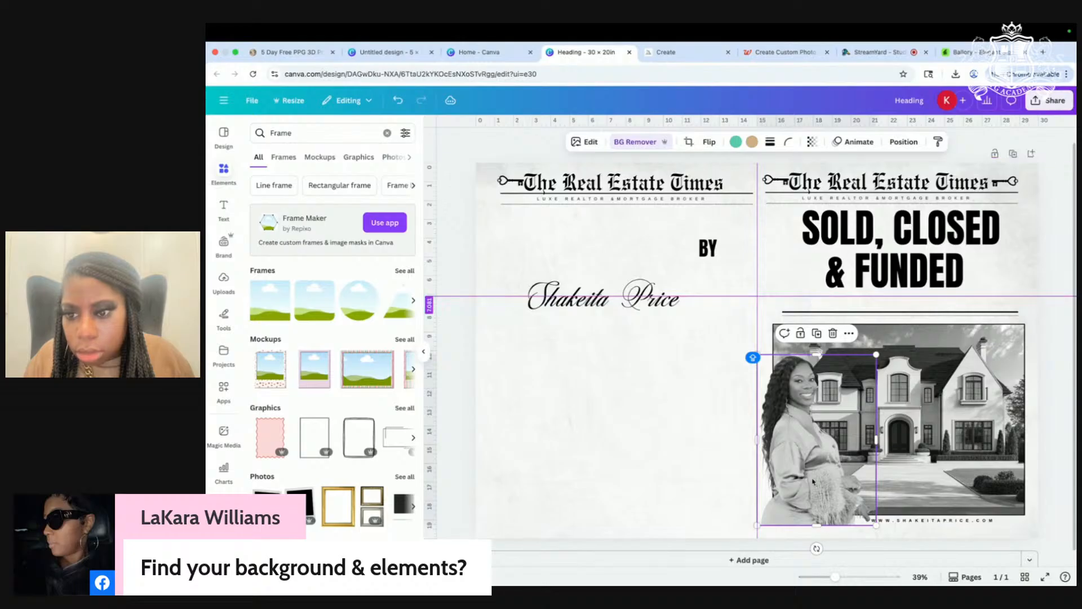
left_click_drag(876, 525, 888, 542)
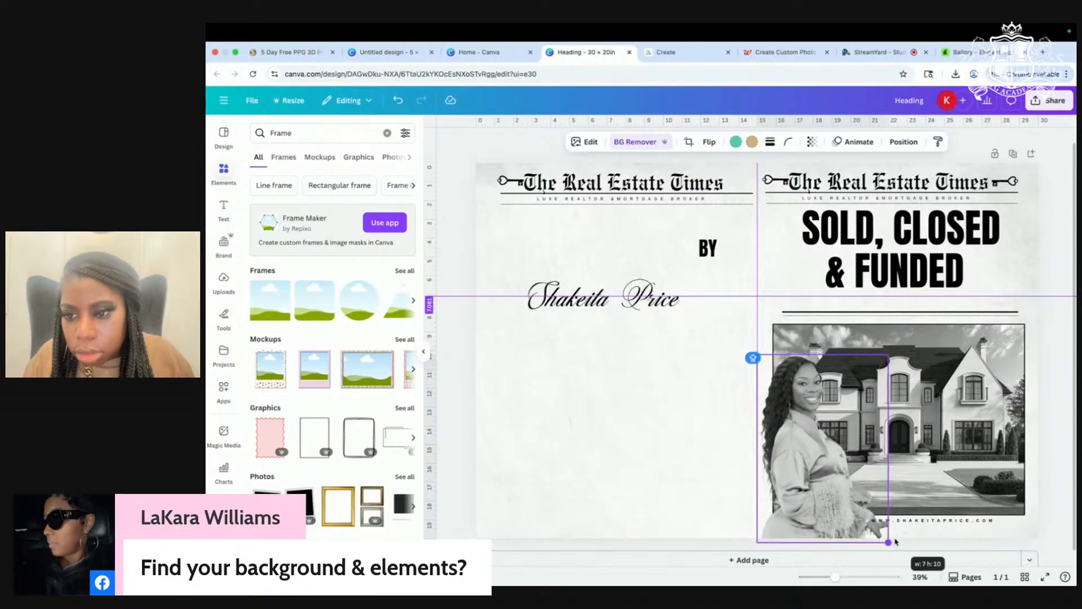
left_click_drag(803, 516, 800, 513)
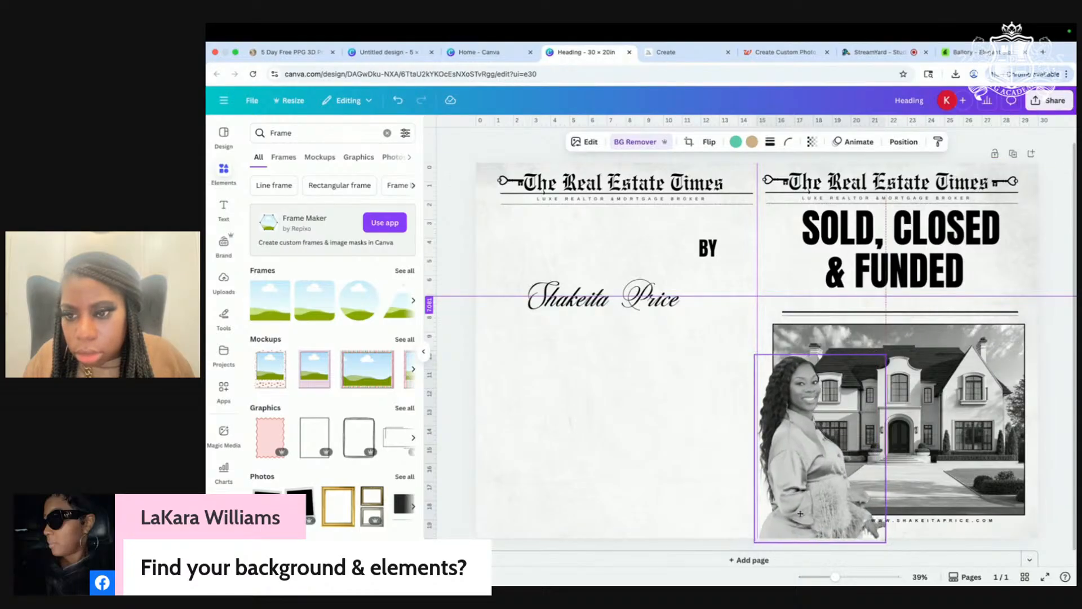
left_click(652, 491)
Step: Shift the website line a little right and slightly lower
left_click_drag(961, 522, 988, 522)
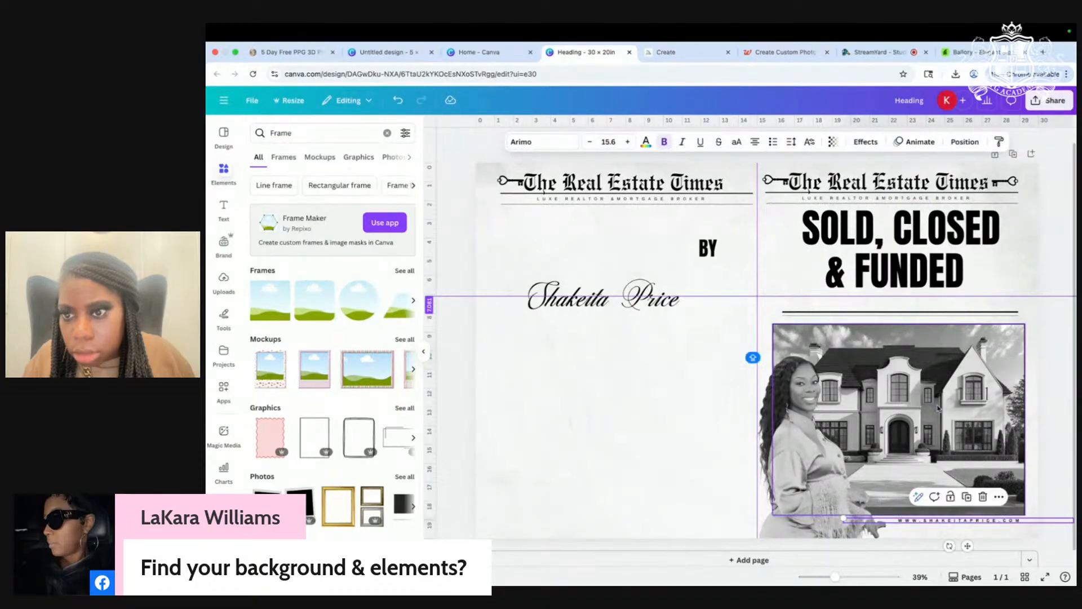
left_click(1056, 354)
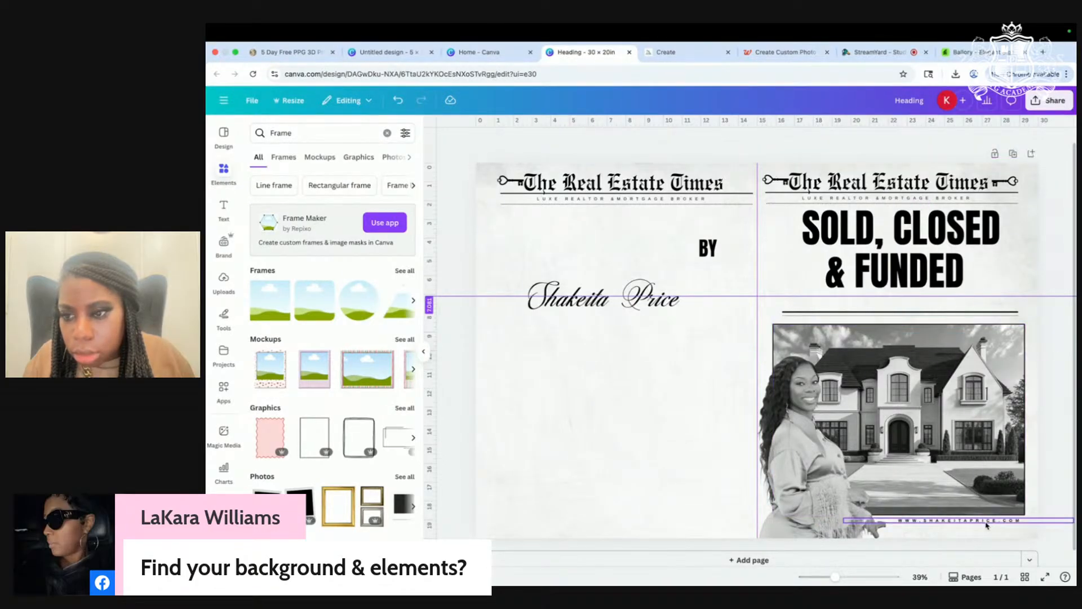
scroll(927, 390, "down", 1)
left_click_drag(919, 511, 919, 519)
left_click(690, 391)
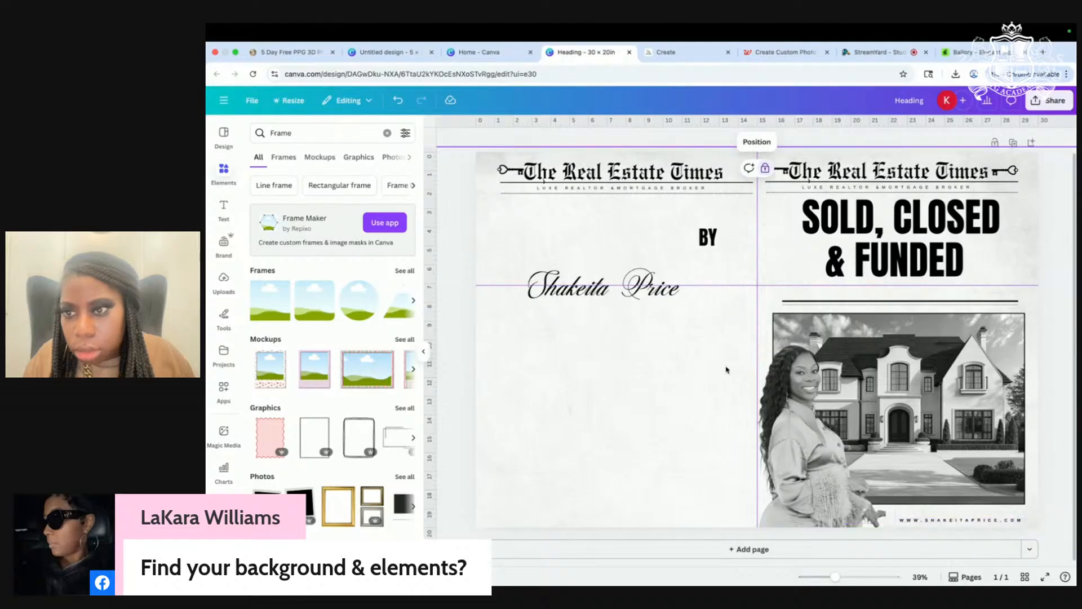
scroll(696, 372, "up", 5)
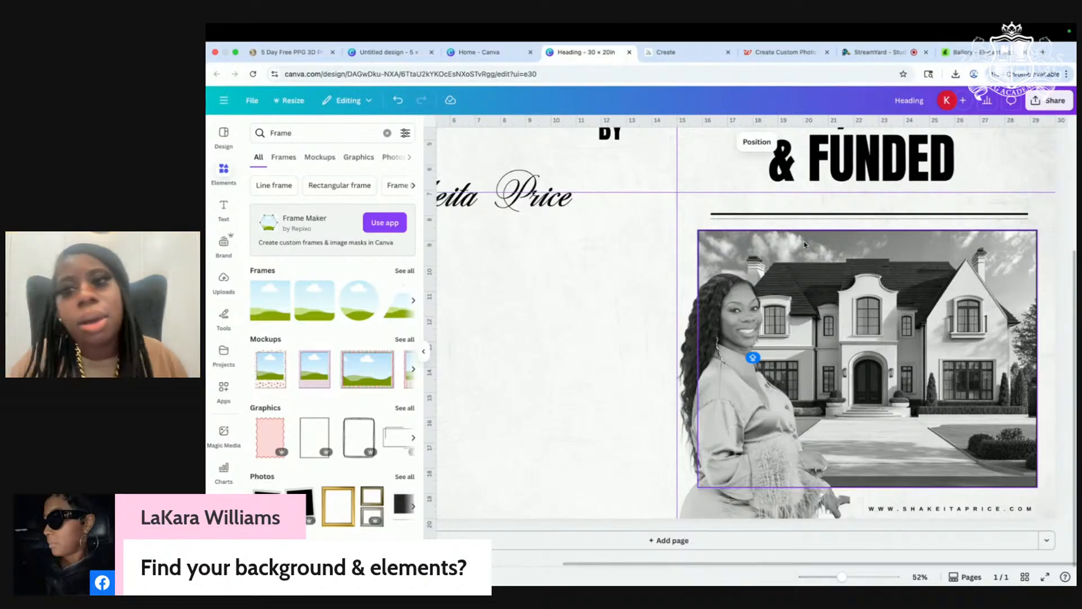
Step: Move the divider rule closer beneath '& FUNDED', just above the mansion photo
mouse_move(840, 225)
left_mouse_down()
mouse_move(840, 237)
mouse_move(826, 222)
mouse_move(824, 234)
left_mouse_up()
scroll(789, 248, "down", 1)
left_click(648, 279)
scroll(604, 321, "down", 1)
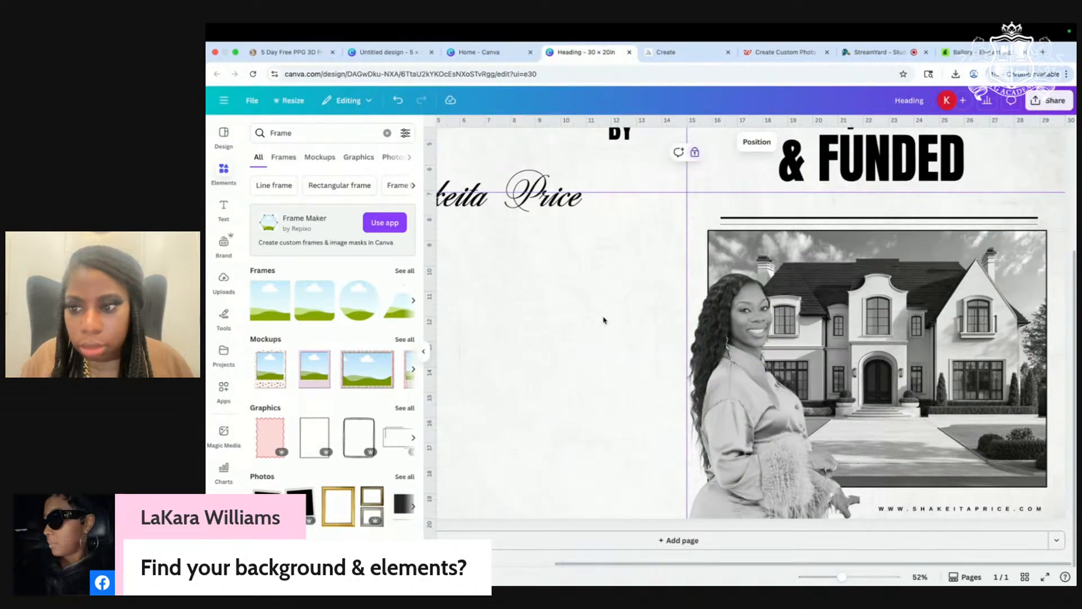
scroll(607, 331, "down", 3)
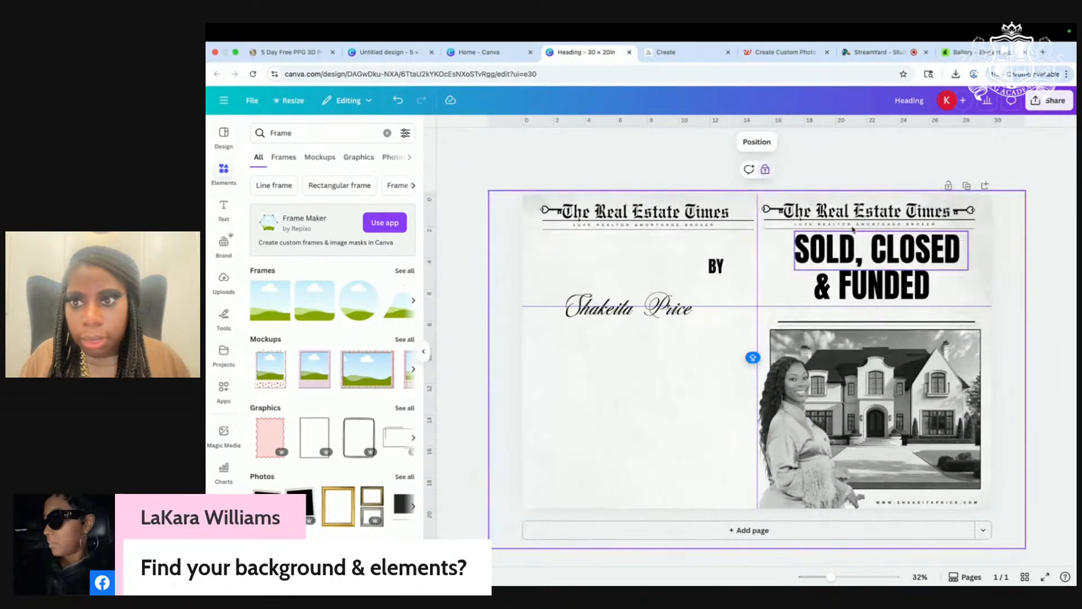
left_click(830, 226)
Step: Duplicate the masthead tagline onto the left page, make it bold, and adjust its letter spacing
left_click(727, 264)
left_click(848, 226)
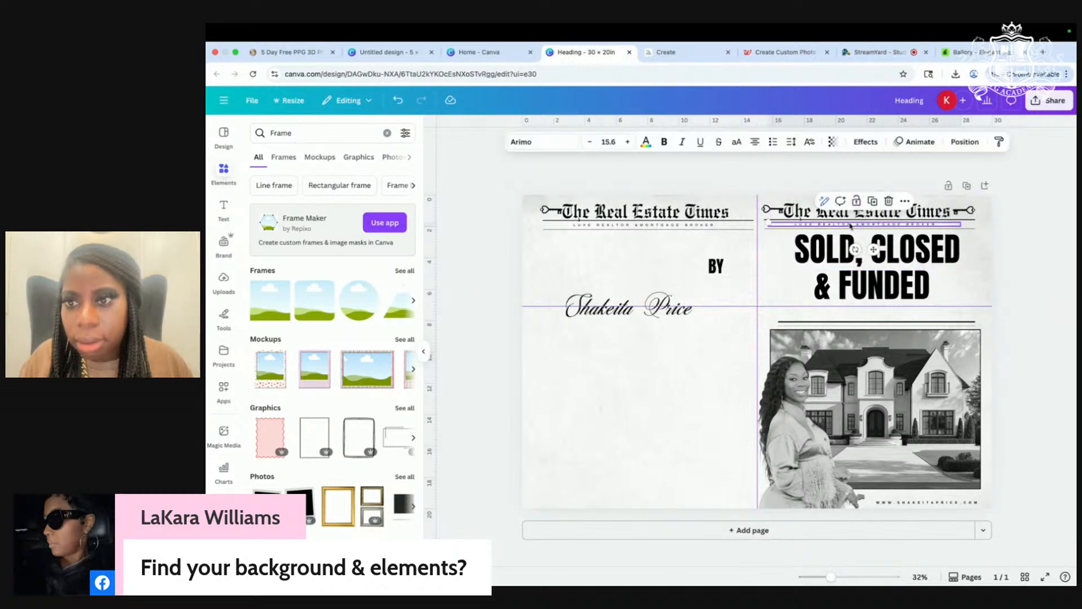
left_click(872, 201)
left_click_drag(868, 225, 647, 394)
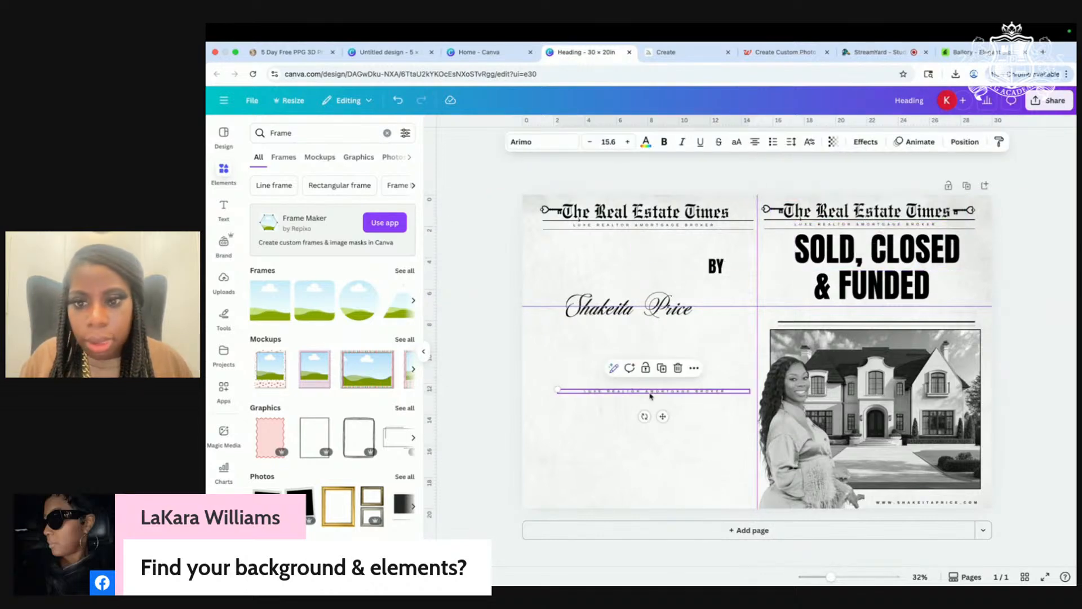
left_click(665, 143)
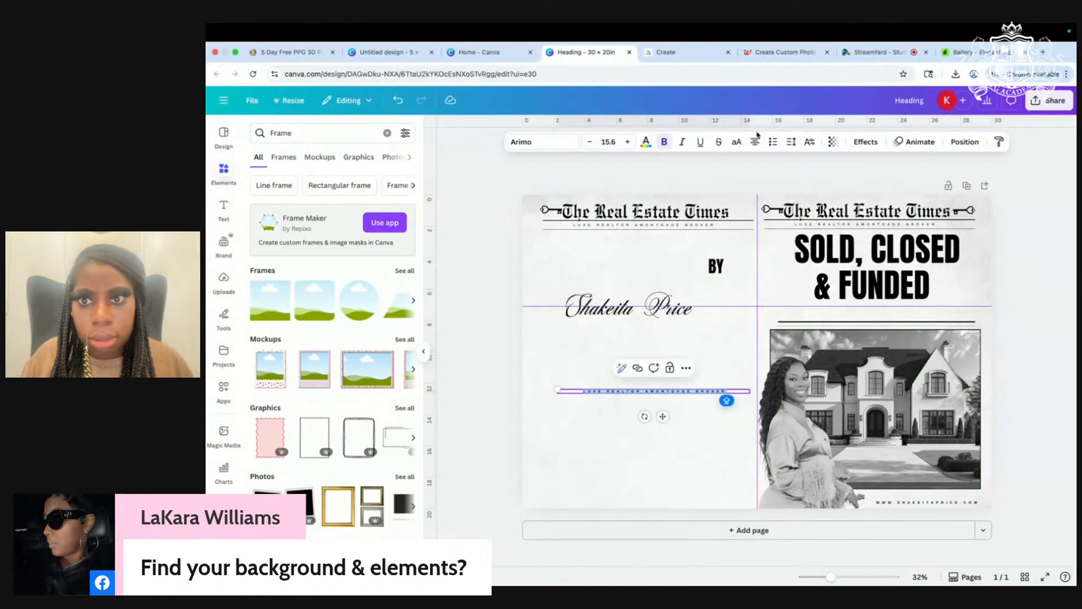
left_click(791, 143)
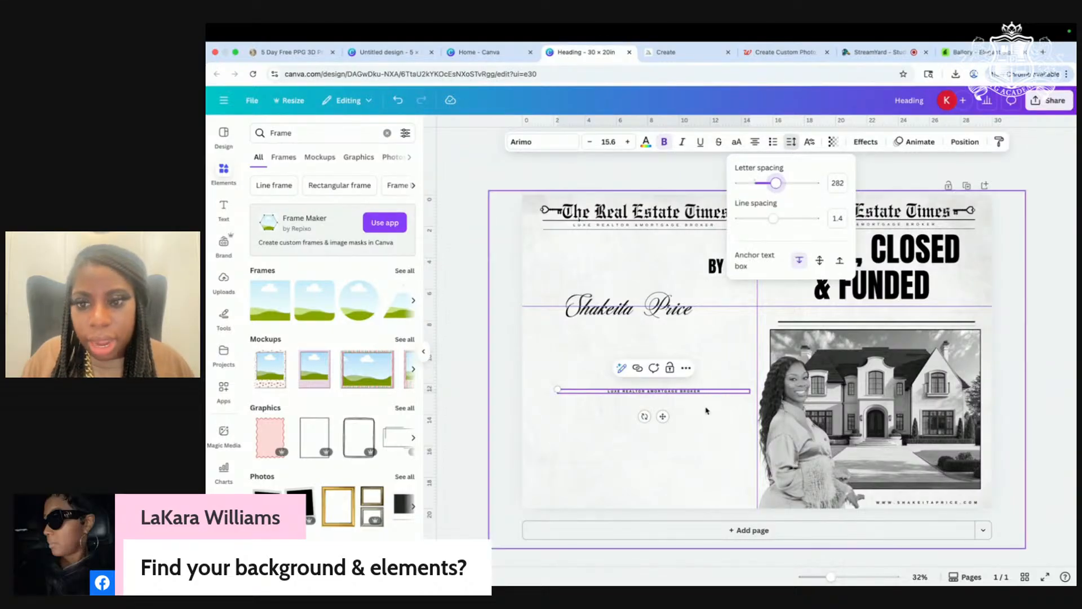
scroll(707, 386, "up", 3)
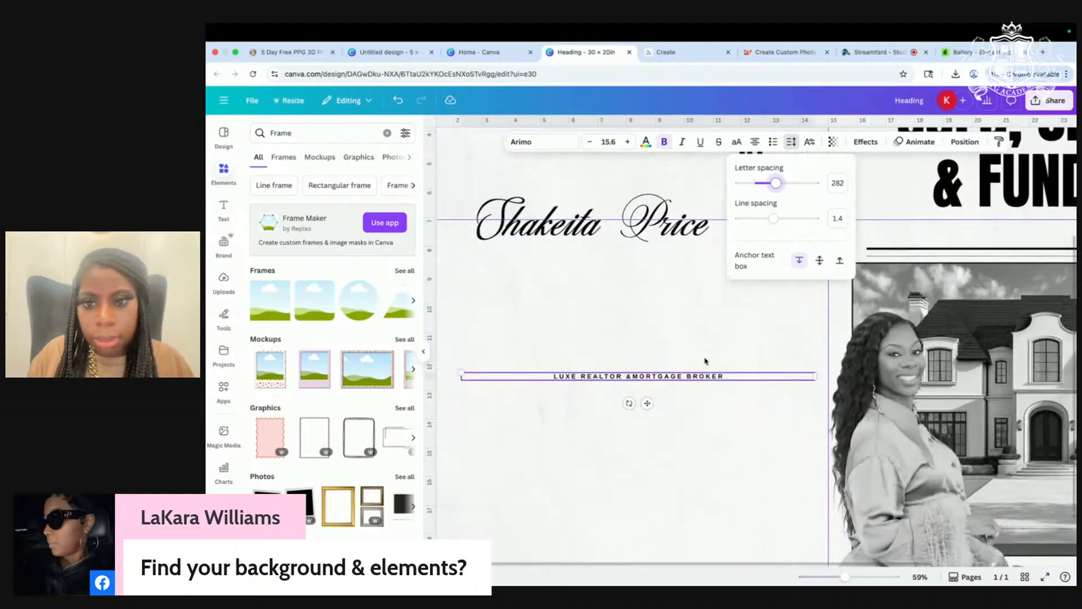
scroll(705, 361, "down", 2)
left_click(684, 378)
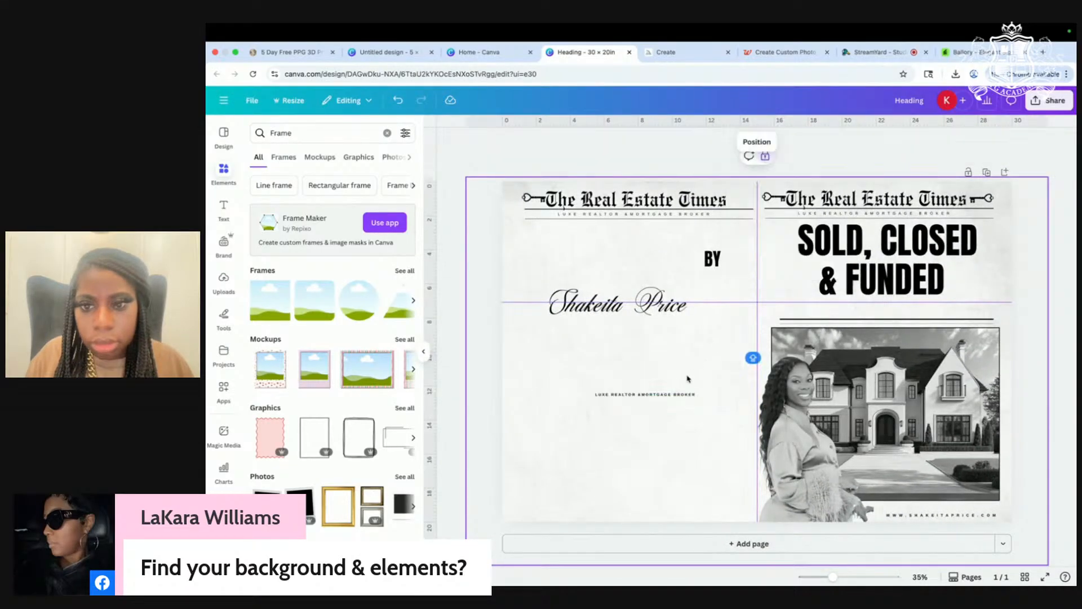
Step: Place another copy of the bold text beneath the mansion photo
left_click(675, 397)
left_click(652, 370)
left_click_drag(658, 423, 949, 535)
Step: Retype the left-page text in capitals and set its letter spacing to 128
left_click(631, 395)
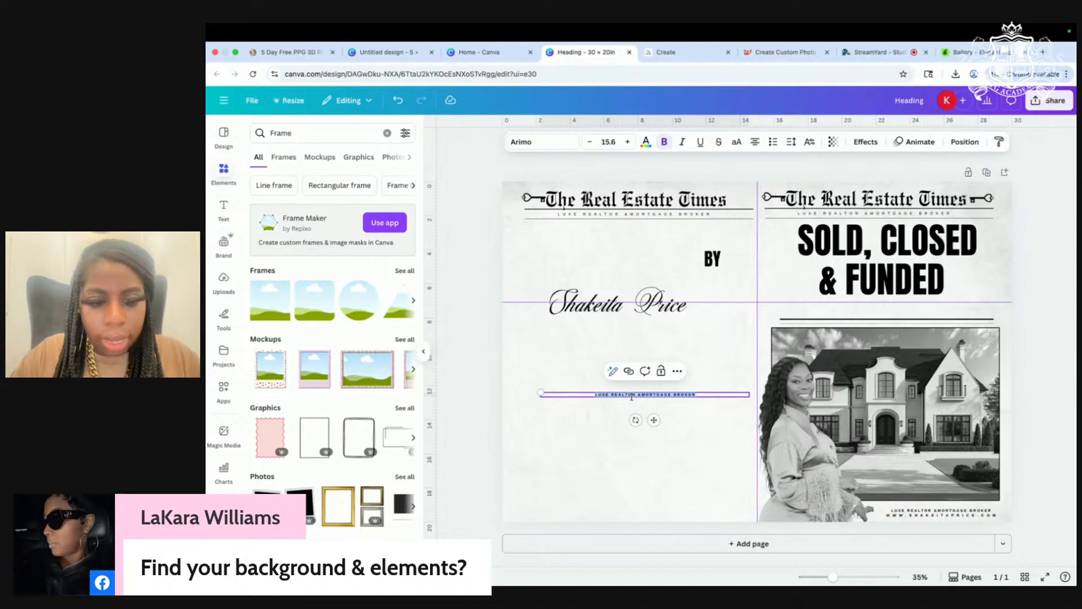
key("Caps_Lock")
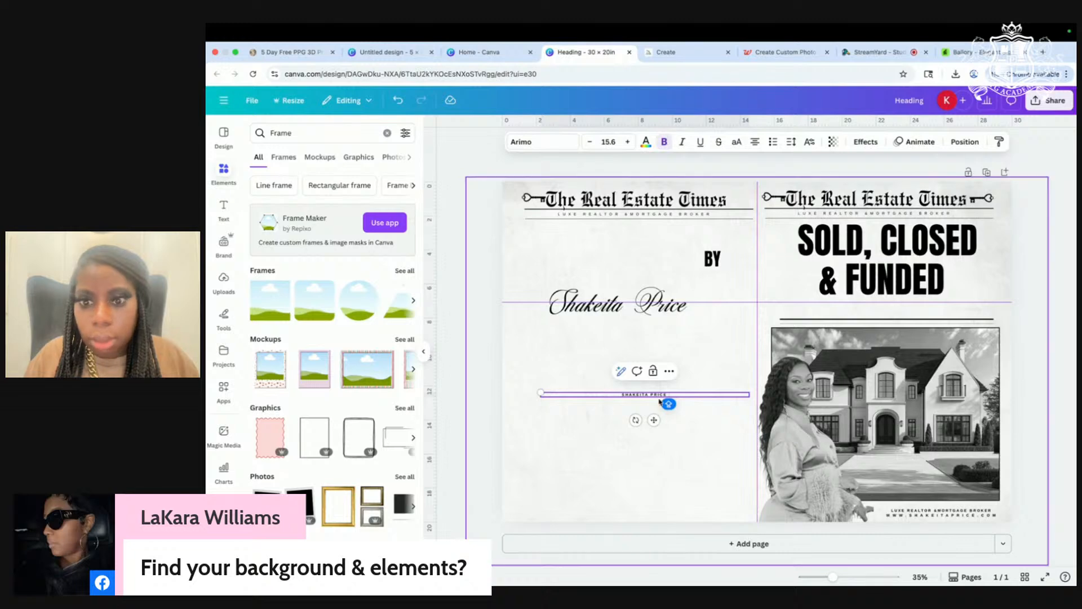
left_click(792, 142)
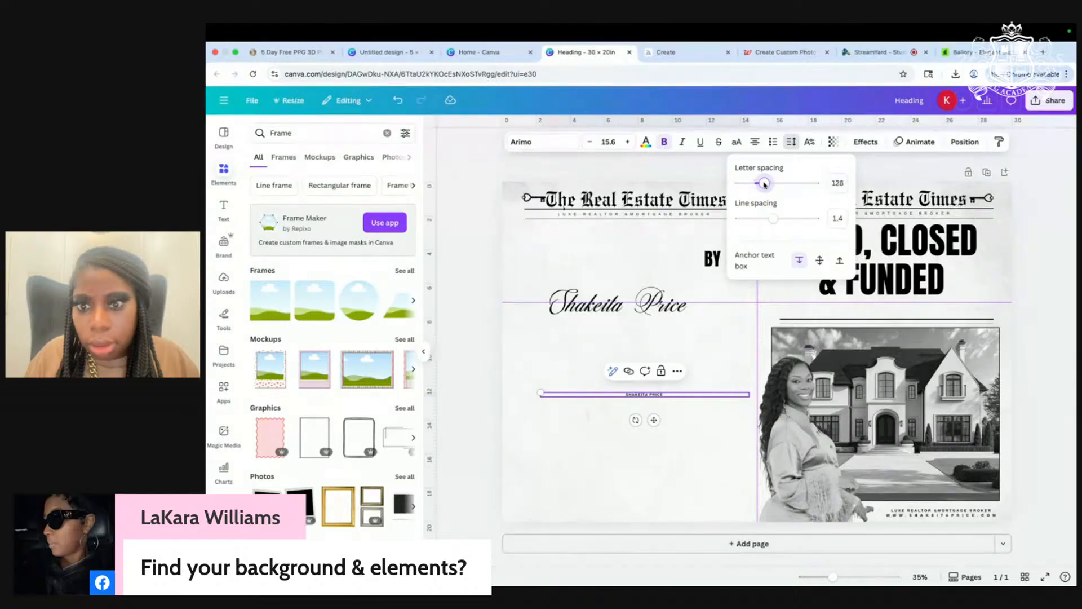
Step: Narrow the small realtor-name box and place it under the photo above the credit lines
left_click(713, 439)
left_click(649, 395)
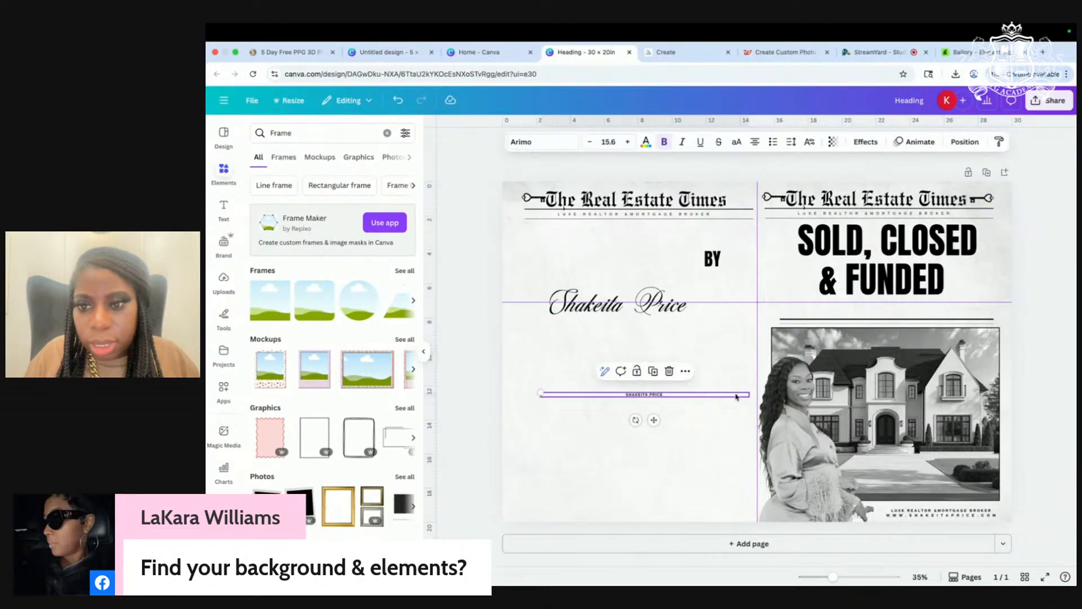
left_click_drag(750, 397, 947, 537)
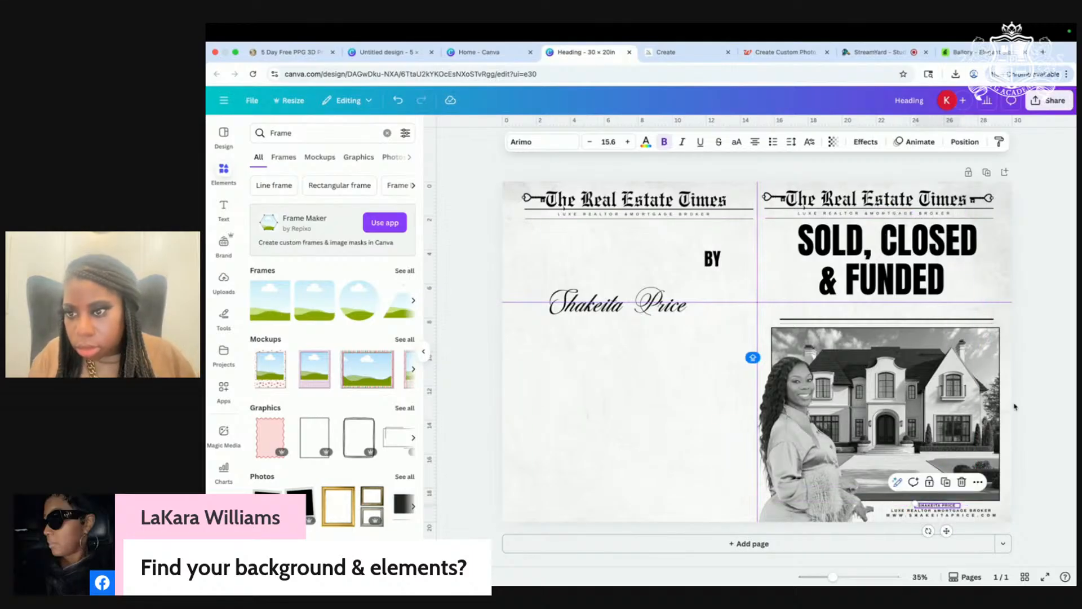
Step: Enlarge the realtor's name text and shift it slightly right
scroll(896, 509, "up", 5)
left_click_drag(927, 499, 901, 496)
left_click_drag(985, 503, 1004, 503)
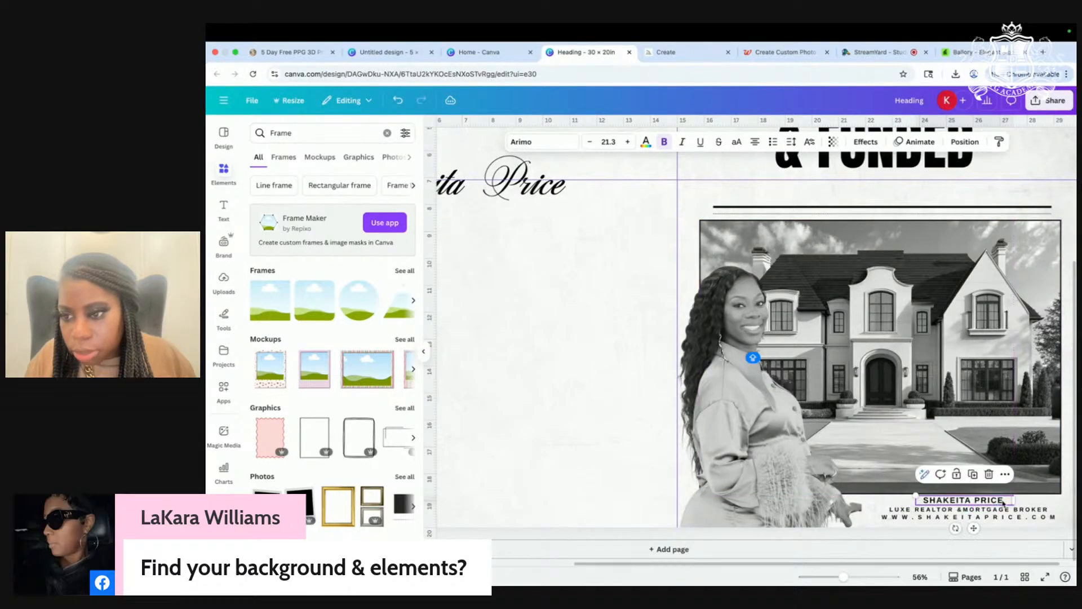
Step: Italicize the broker subtitle and place the website line beneath it
left_click(949, 509)
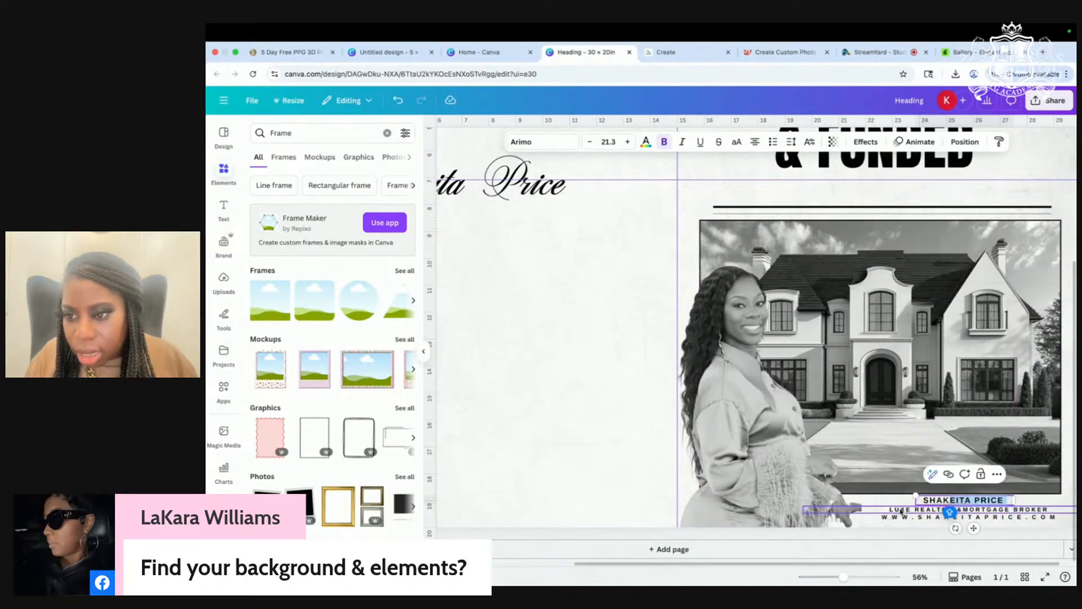
left_click(682, 143)
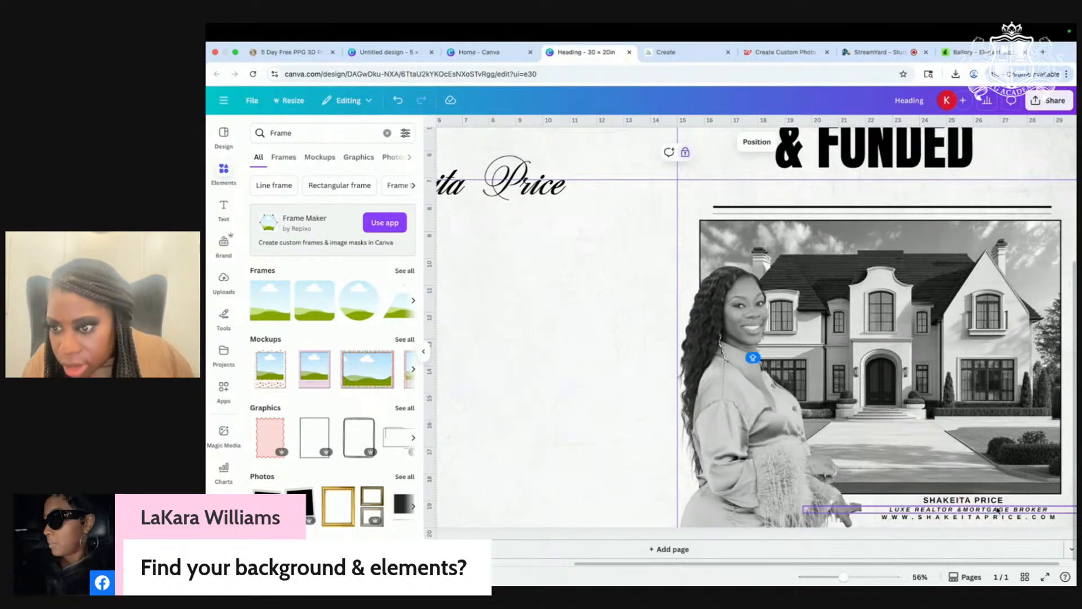
scroll(998, 511, "down", 1)
left_click_drag(981, 488, 980, 491)
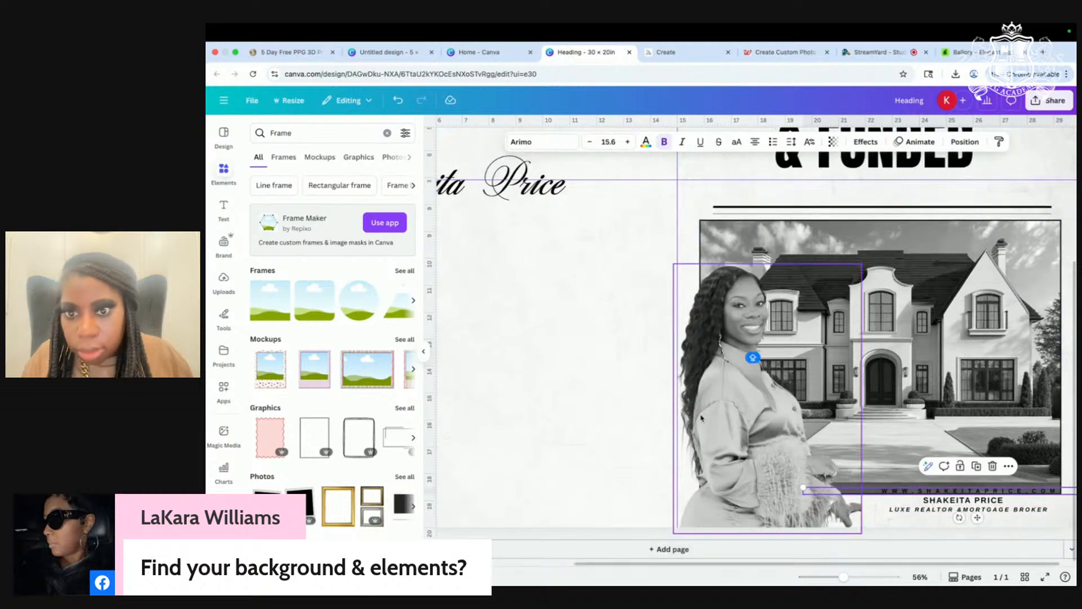
left_click(584, 428)
left_click_drag(995, 462, 995, 501)
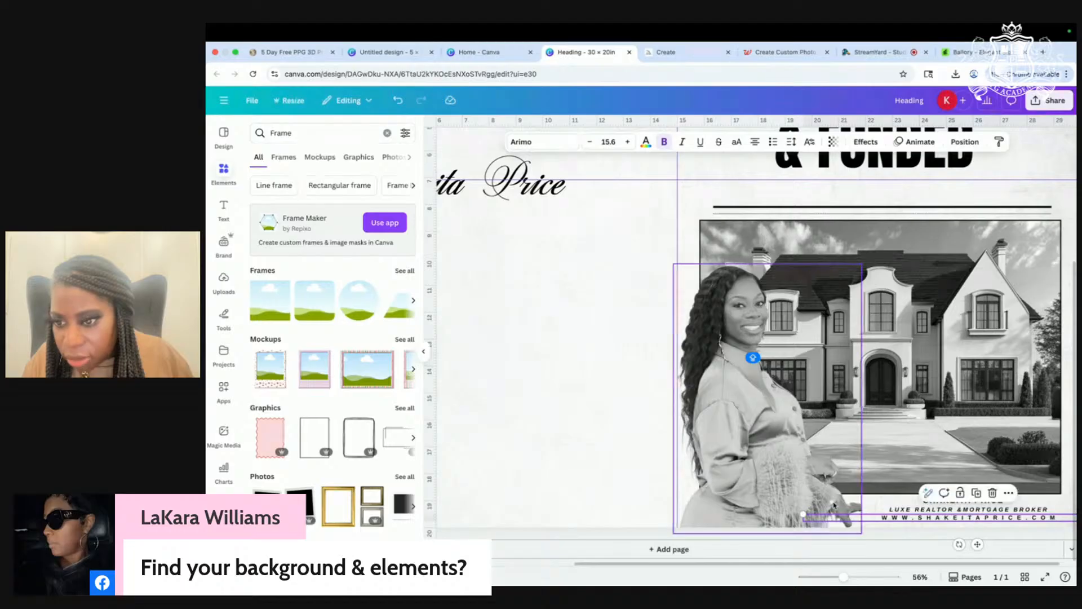
left_click(587, 466)
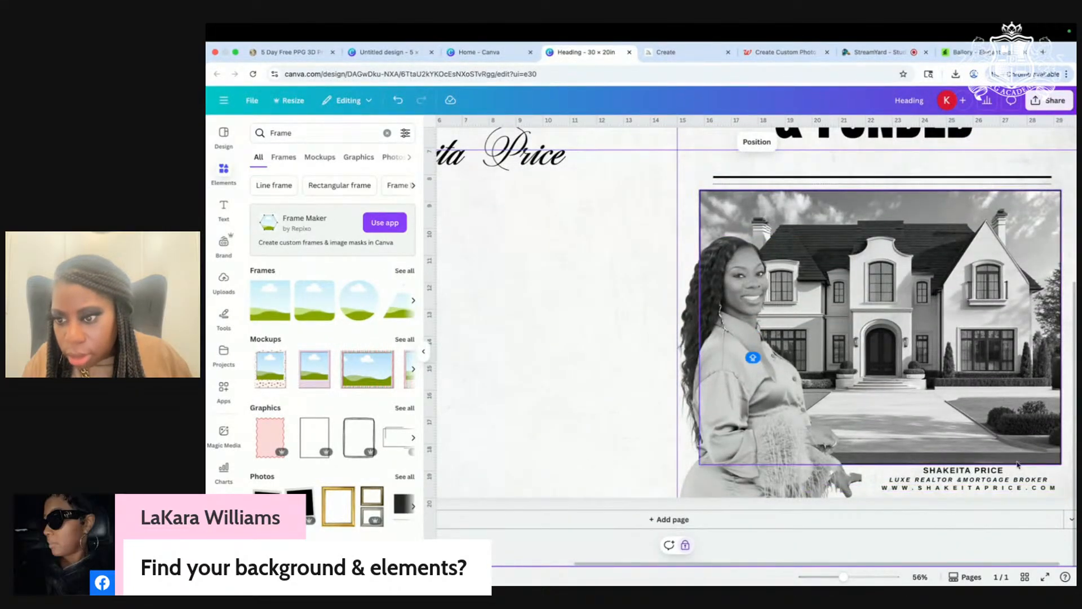
left_click(996, 490)
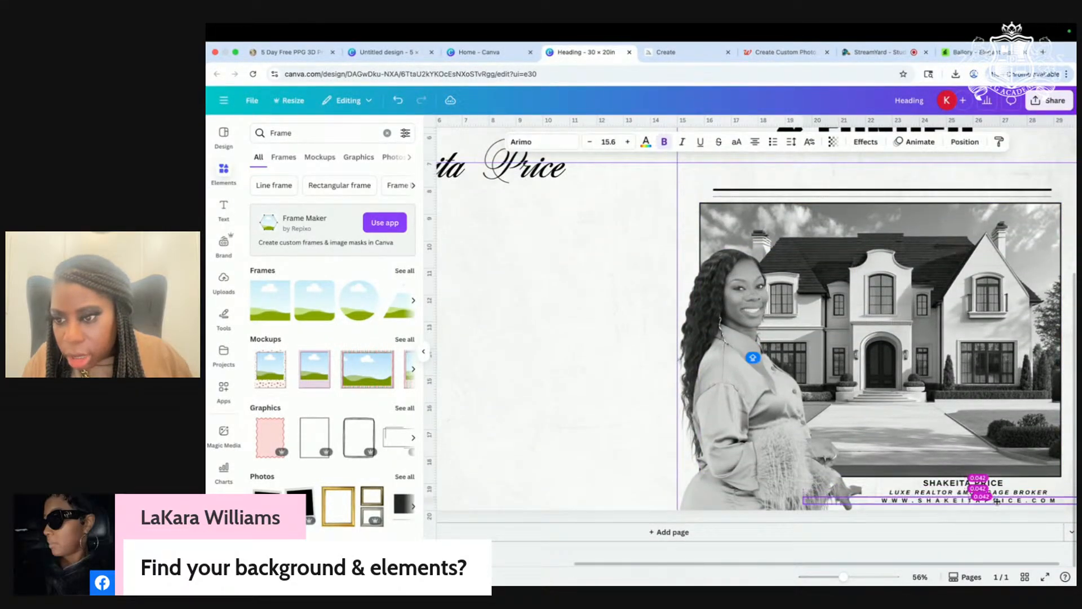
Step: Nudge the realtor's name text slightly left and down
left_click(799, 494)
left_click(641, 441)
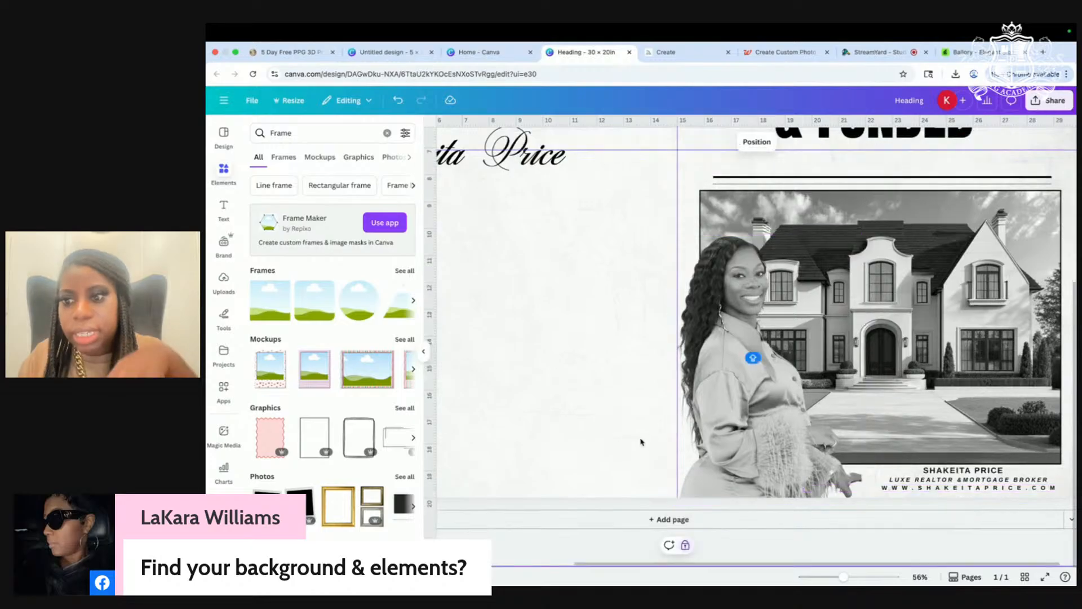
left_click(960, 471)
left_click_drag(964, 483, 961, 484)
Step: Raise the rule under the 'SOLD, CLOSED & FUNDED' headline slightly
scroll(618, 355, "down", 1)
scroll(618, 355, "down", 5)
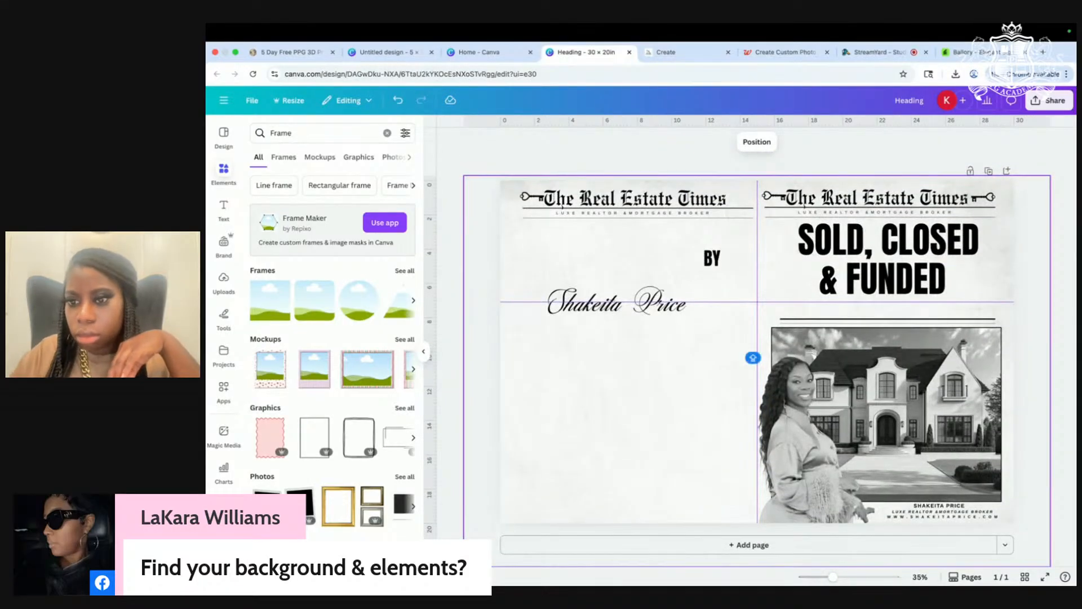
scroll(963, 293, "up", 3)
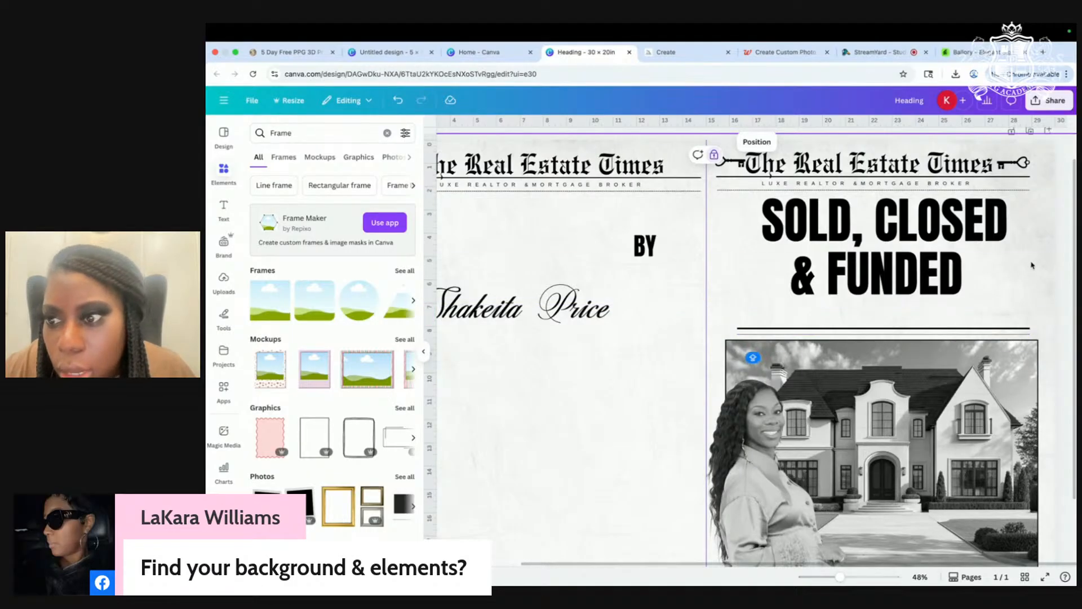
scroll(1018, 277, "up", 3)
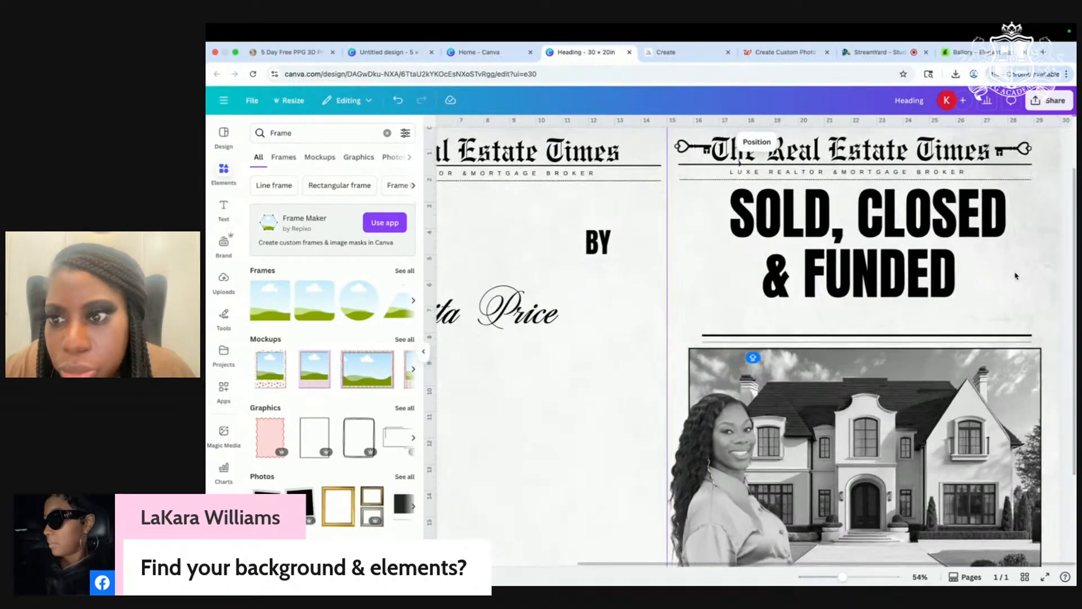
left_click_drag(923, 337, 922, 331)
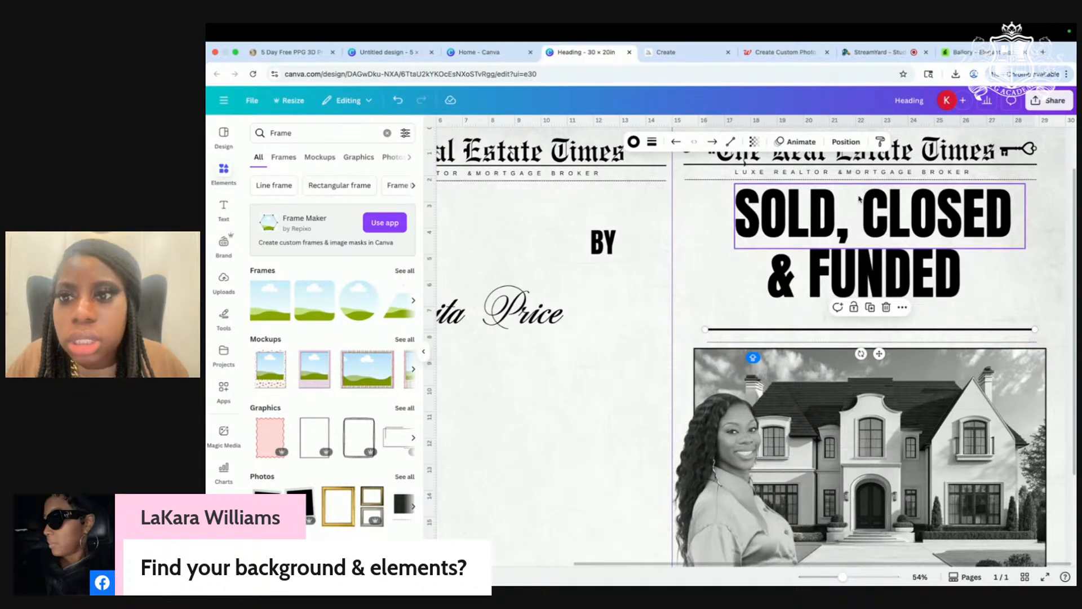
Step: Duplicate the masthead subtitle beside the cutout, make it bold with letter spacing about 344
left_click(852, 174)
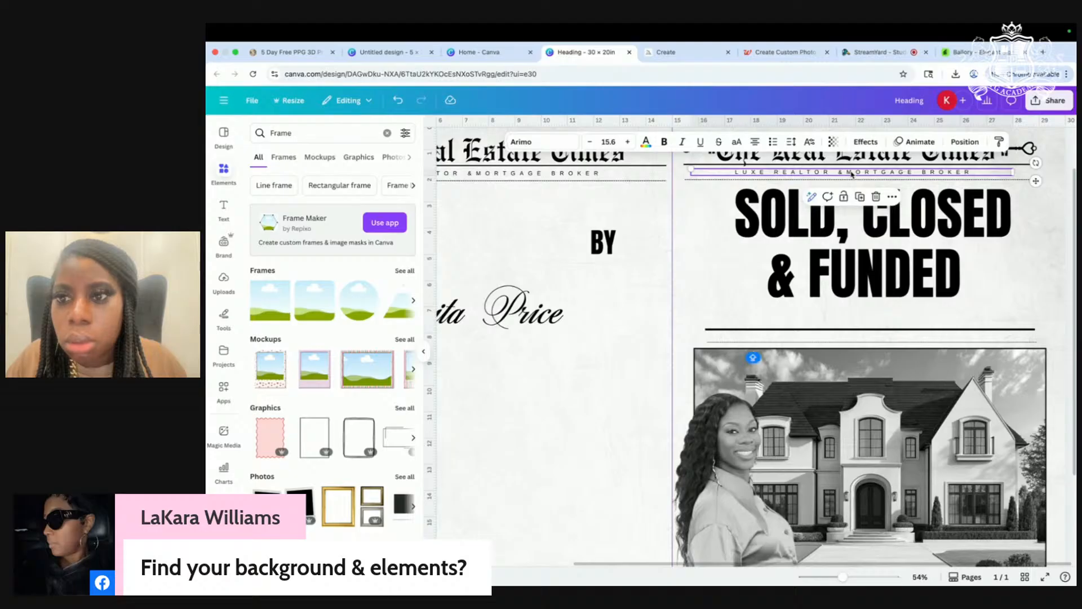
left_click(860, 197)
left_click_drag(857, 182, 587, 416)
left_click(665, 142)
left_click(791, 141)
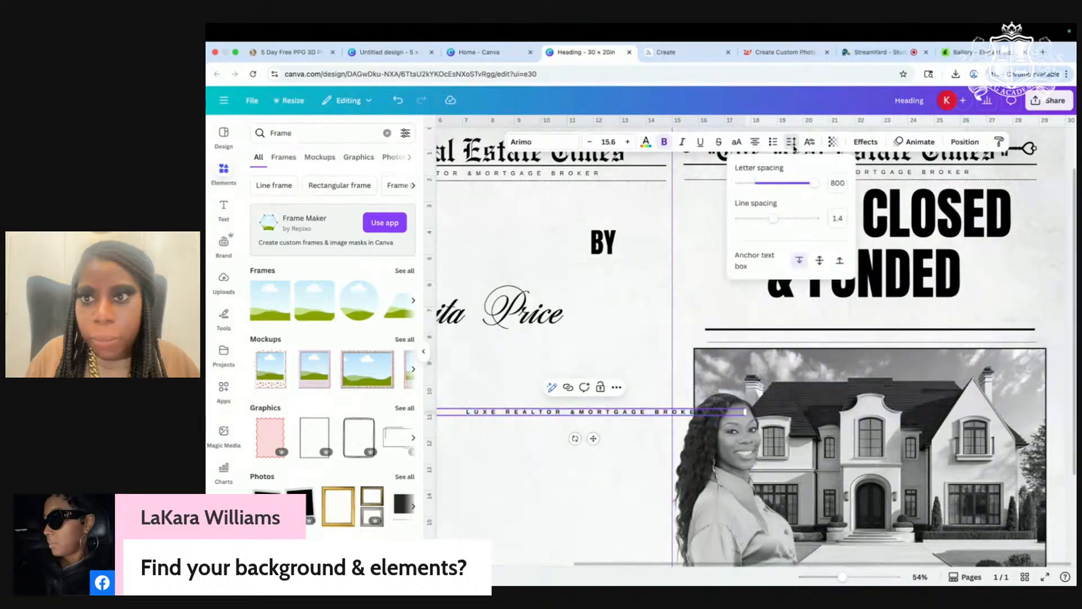
left_click_drag(813, 182, 781, 184)
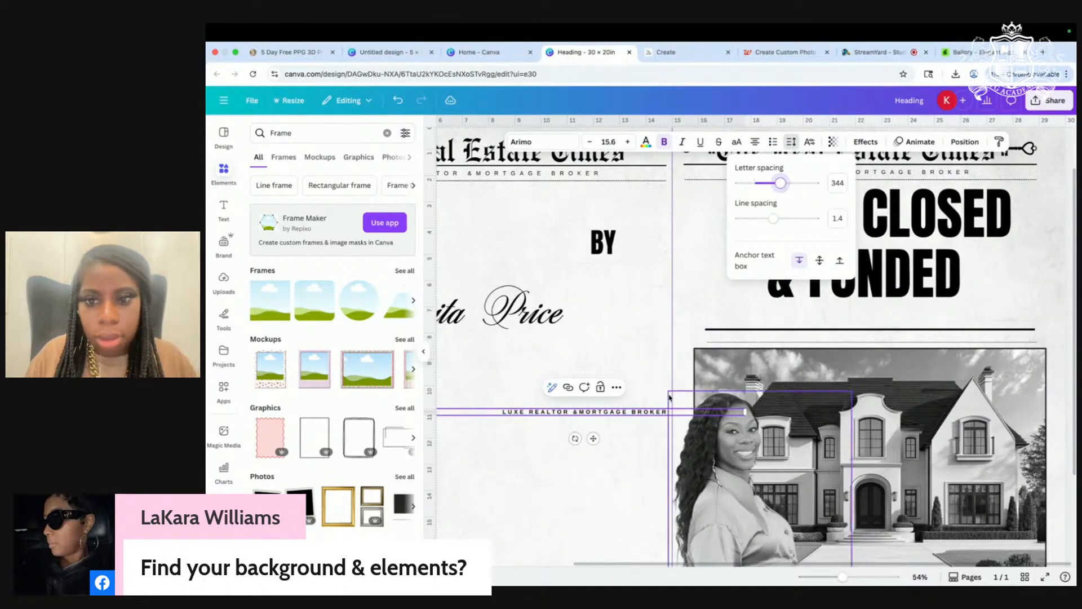
left_click(665, 413)
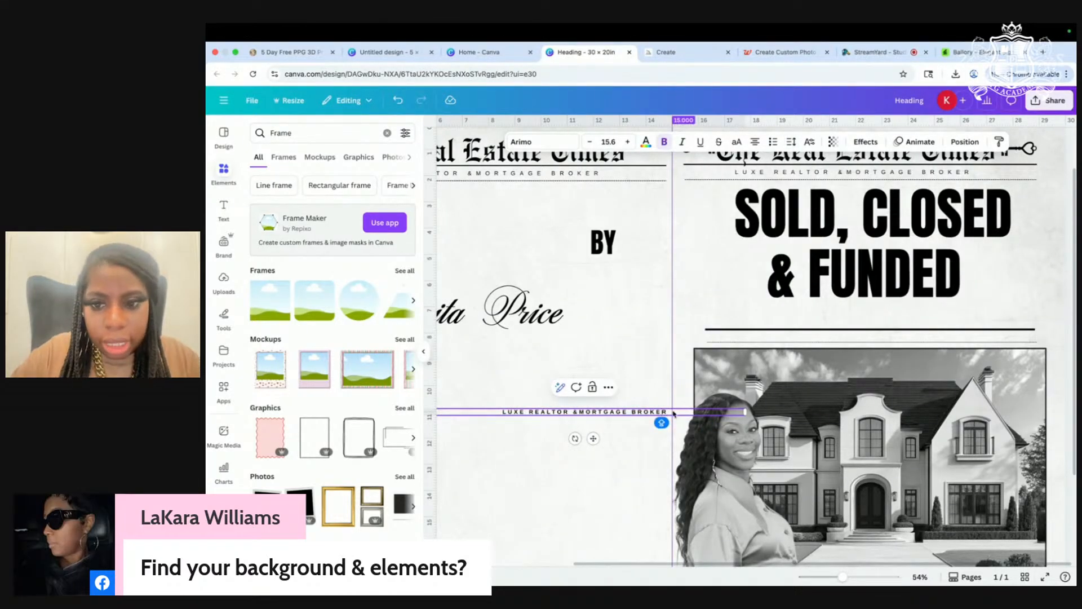
Step: Start retyping the copy as 'MORTGAGE LENDER', then switch to the StreamYard studio
left_click_drag(663, 412, 487, 410)
type("MORTGAGTE")
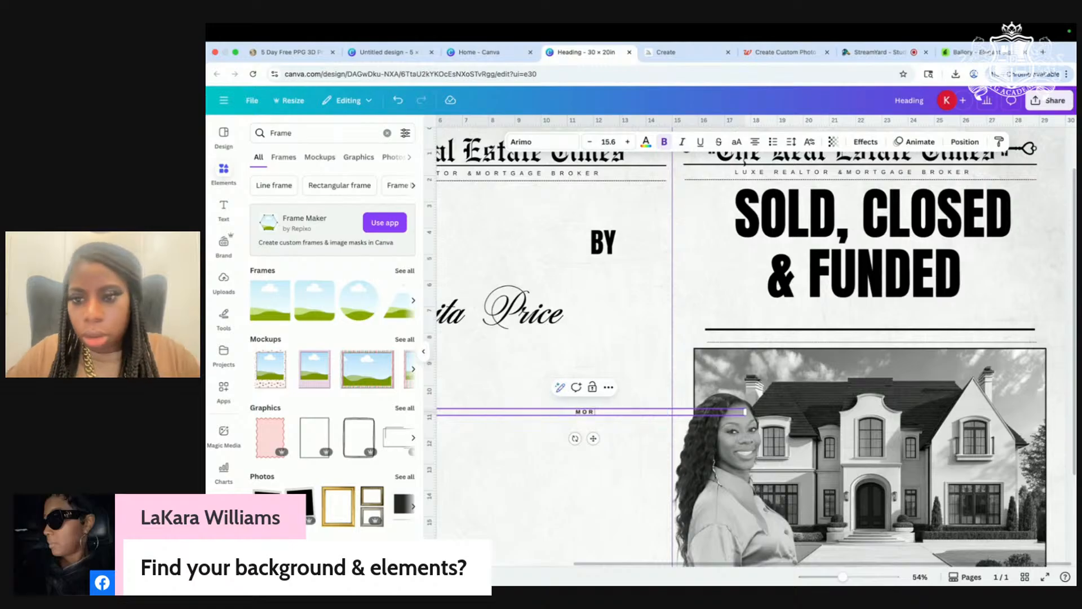
key("BackSpace")
key("BackSpace")
type("E LENDEWRE")
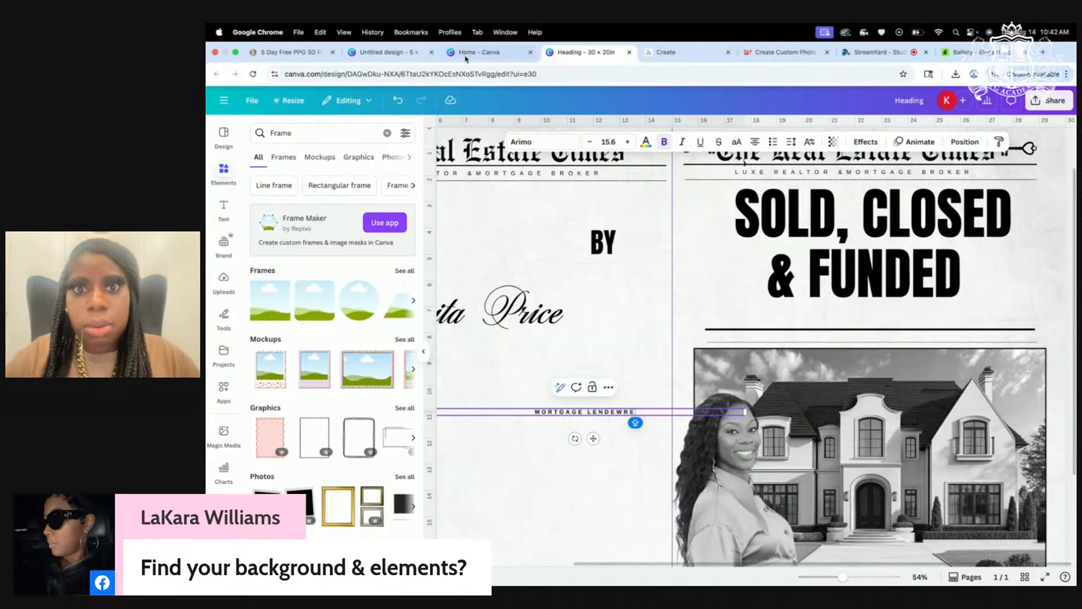
left_click(884, 53)
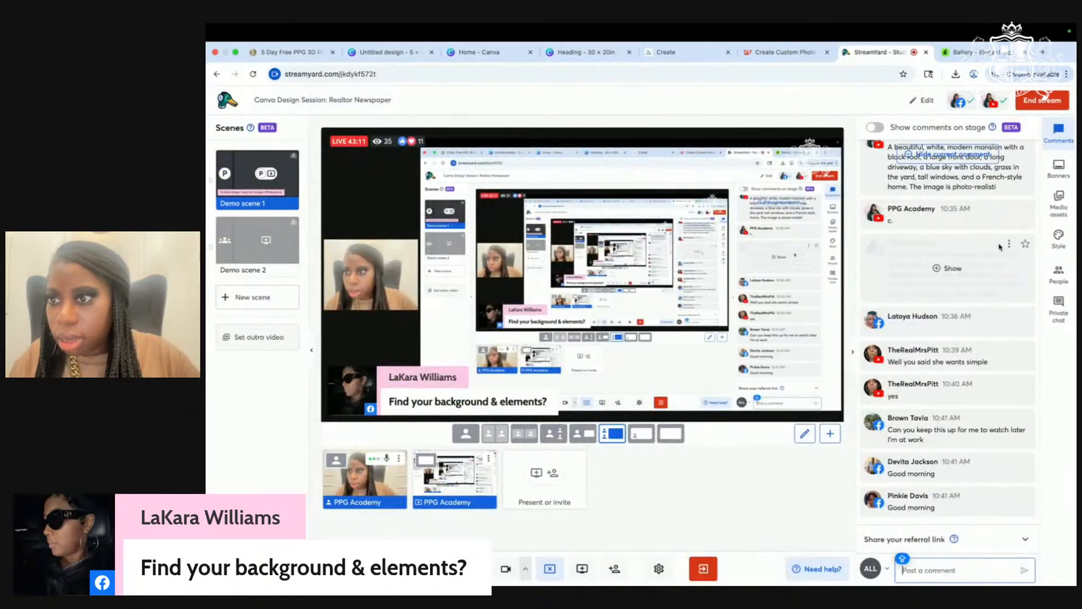
Step: Show the 'To Watch Replay' banner on the StreamYard stream, then return to Canva
left_click(1059, 168)
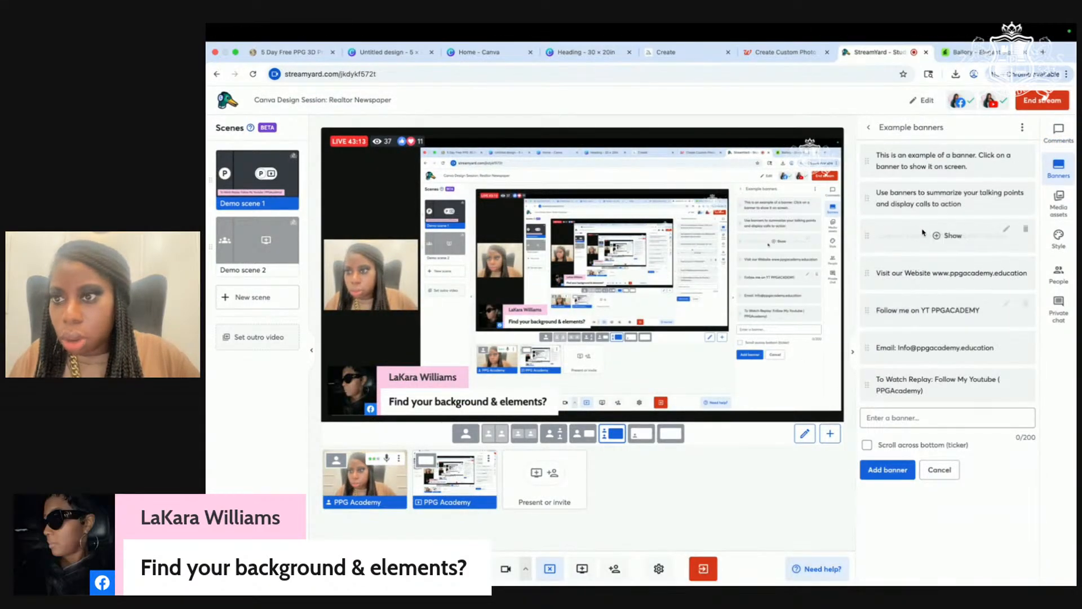
left_click(949, 385)
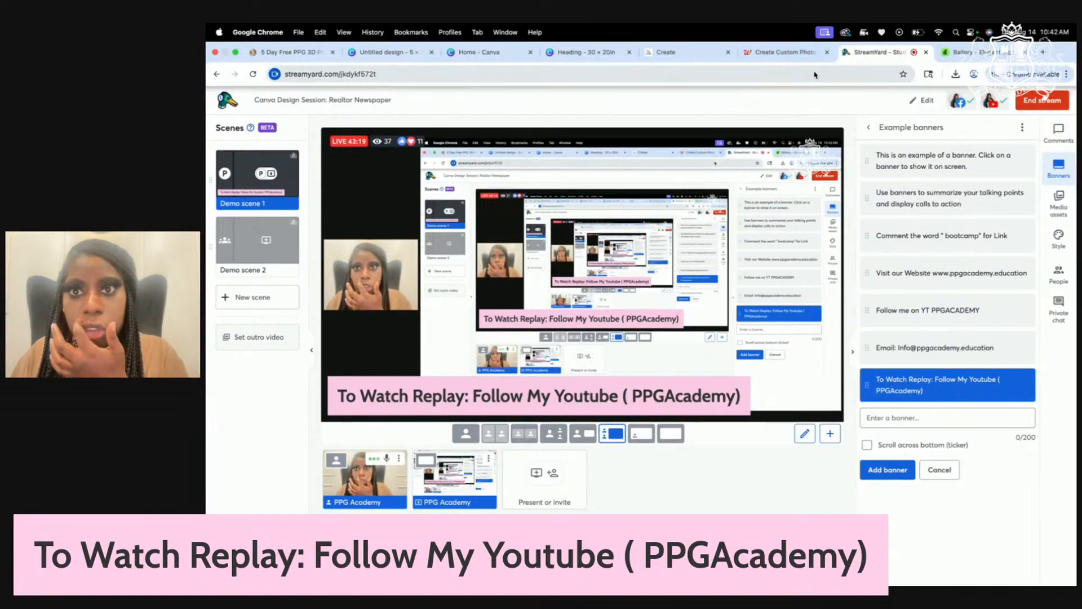
left_click(587, 51)
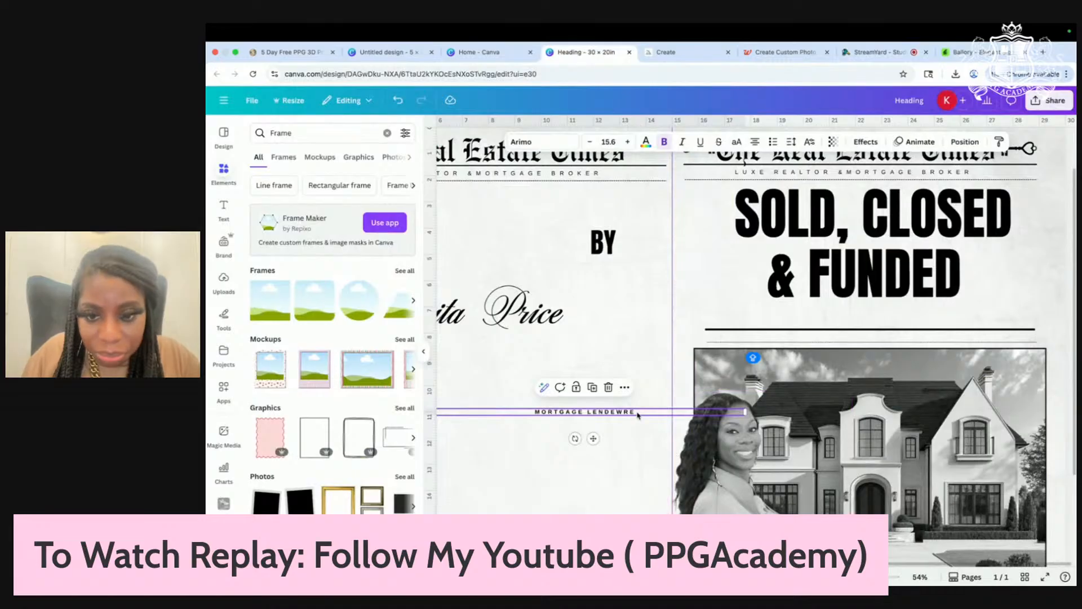
Step: Correct the copied line's typos so it reads 'MORTGAGE LENDER AND REALTOR'
key("BackSpace")
key("BackSpace")
key("BackSpace")
key("BackSpace")
key("BackSpace")
type("DER")
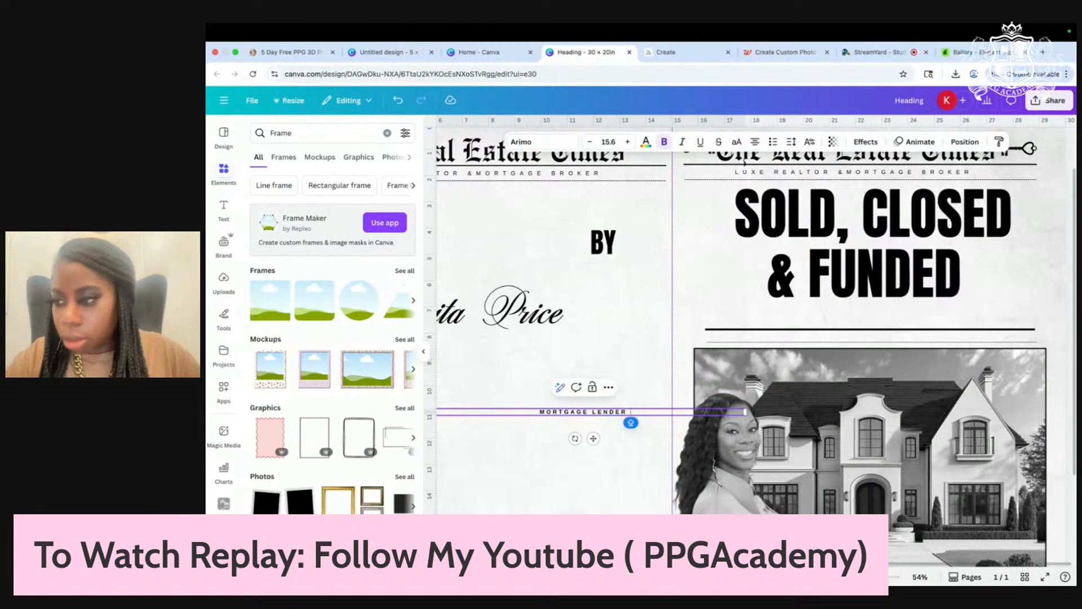
type(" AND RE")
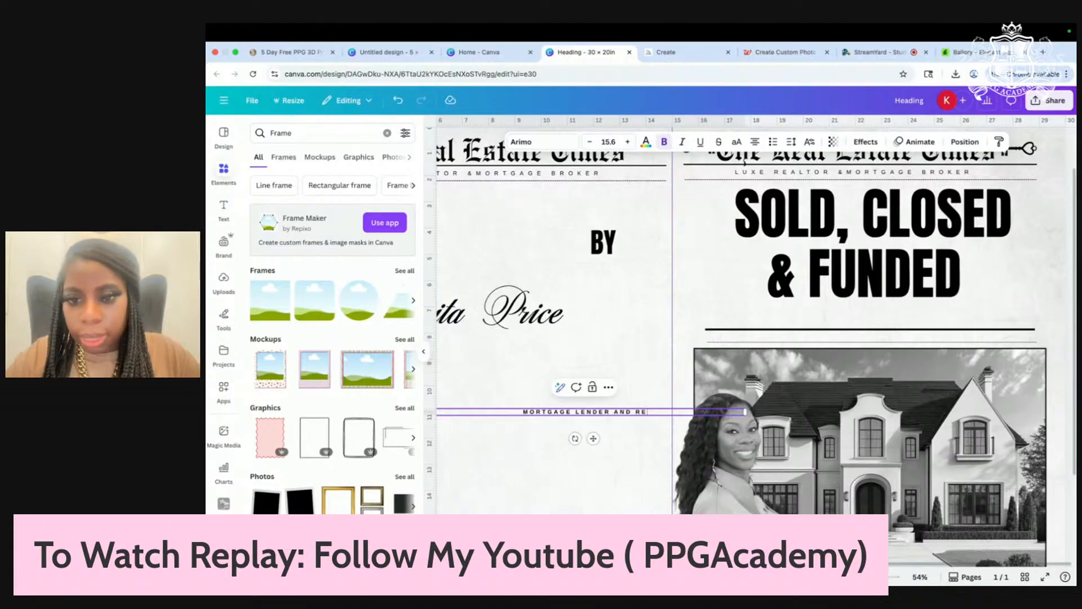
type("ALOT")
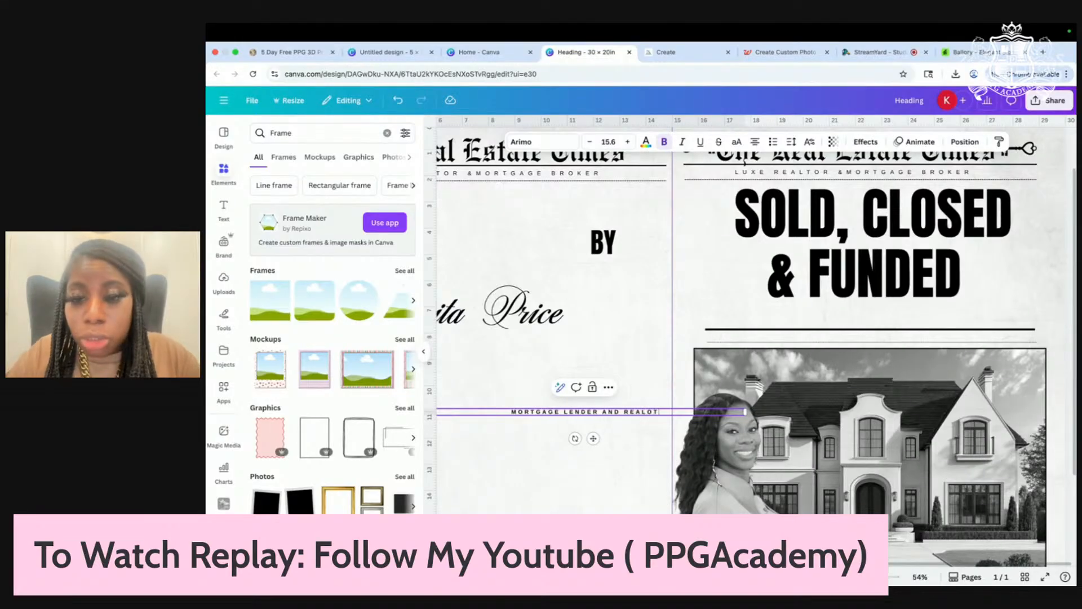
key("BackSpace")
key("BackSpace")
type("TOR")
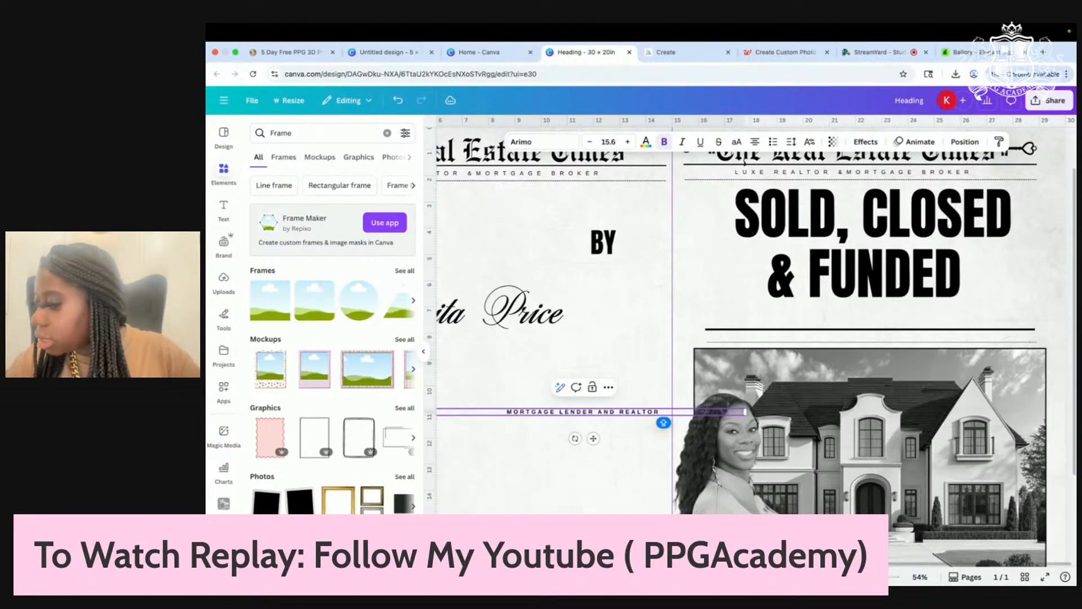
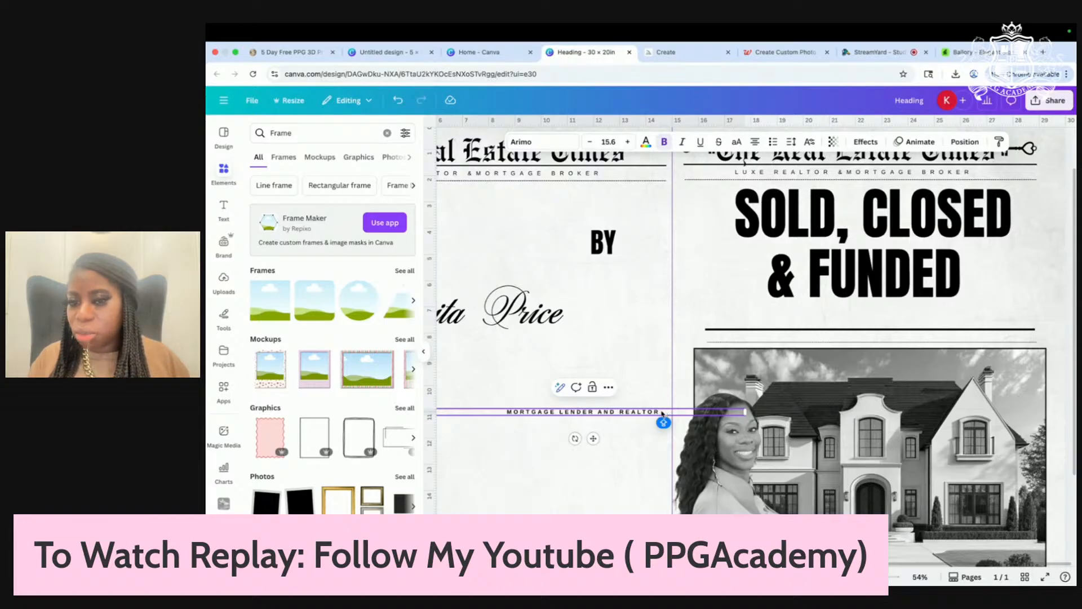
Step: Shift the script name text right and retype it as 'Mortgage Lender and Realtor'
left_click(603, 508)
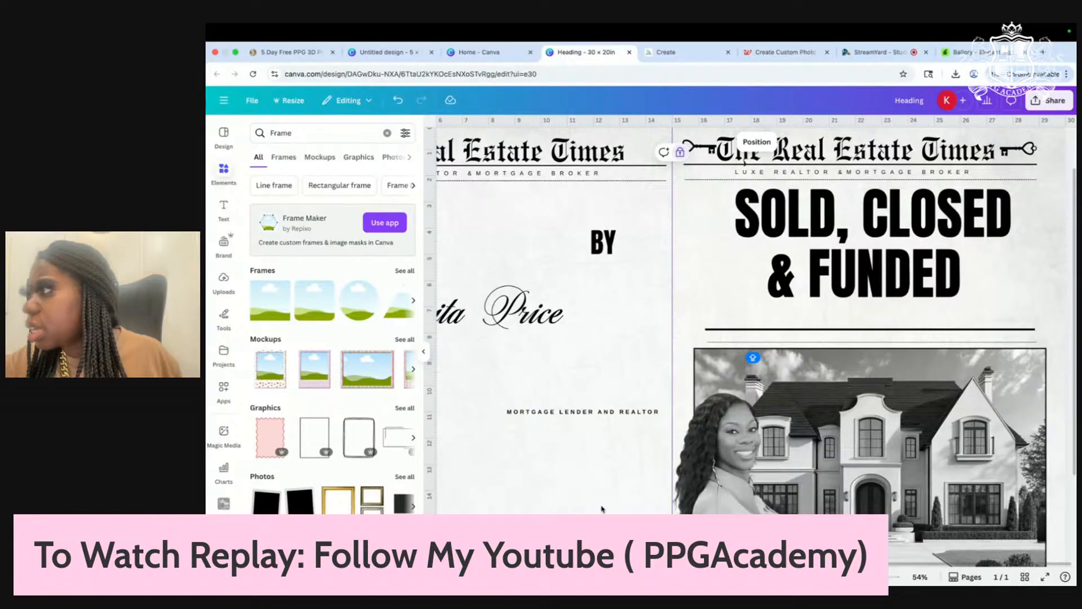
left_click_drag(510, 324, 622, 333)
double_click(648, 319)
type("MR")
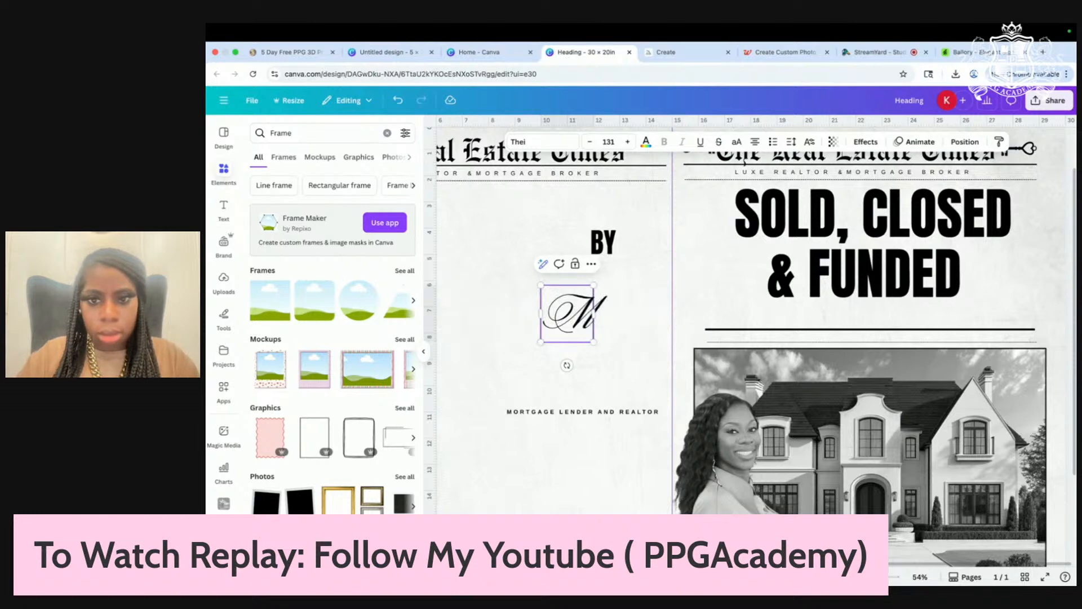
key("BackSpace")
type("or")
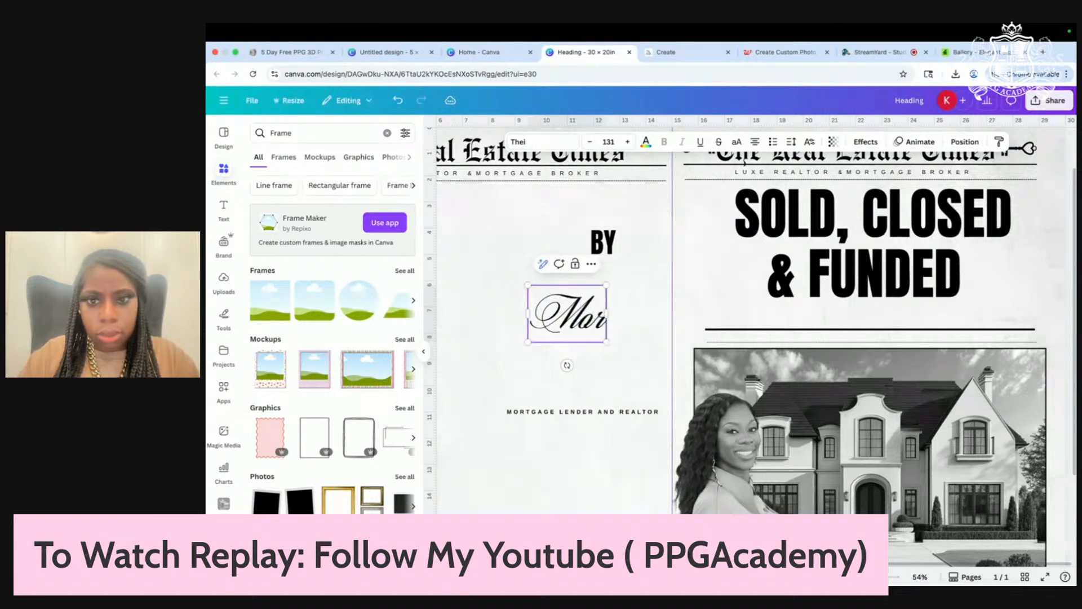
type("tgage")
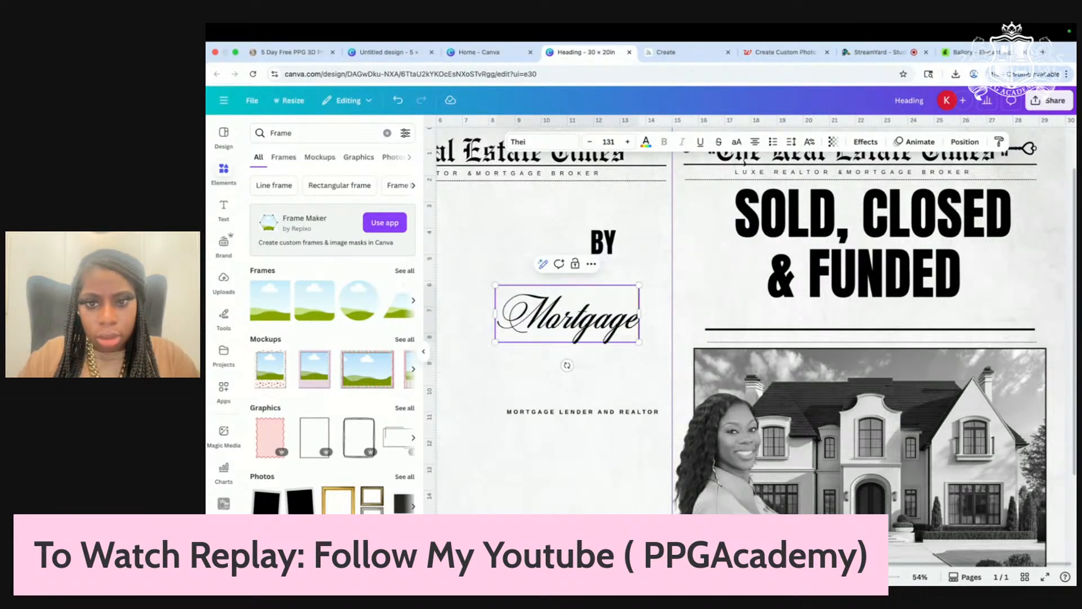
type(" LE")
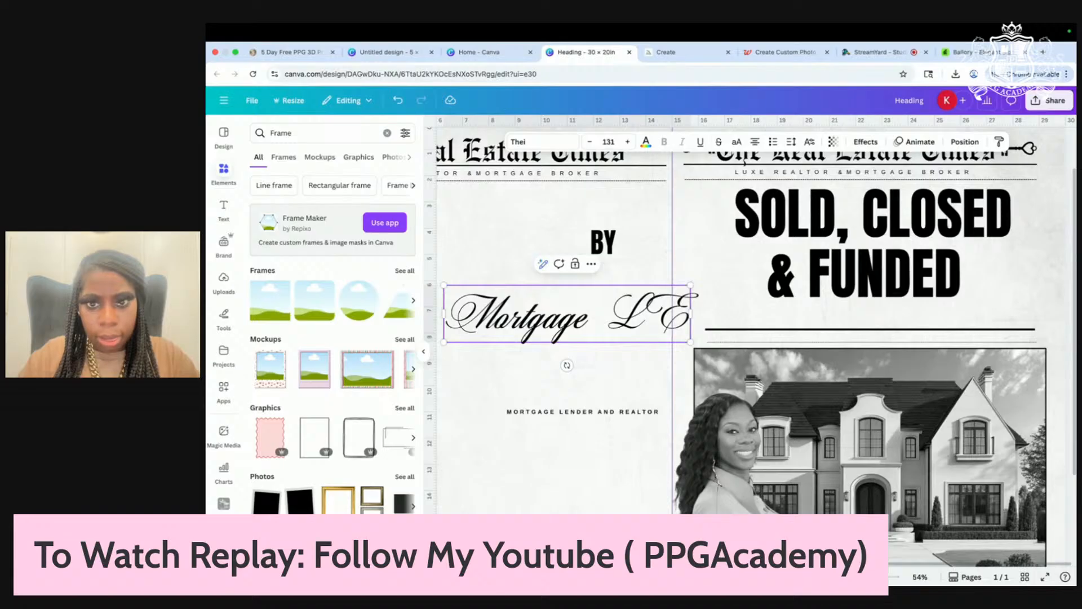
key("BackSpace")
key("BackSpace")
type("Lender")
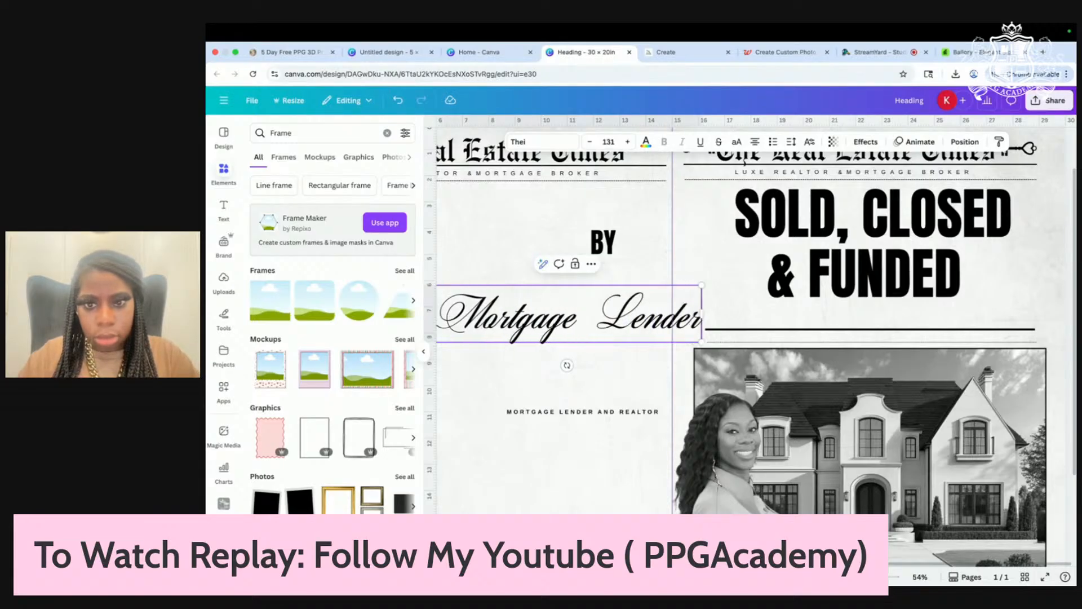
type(" and")
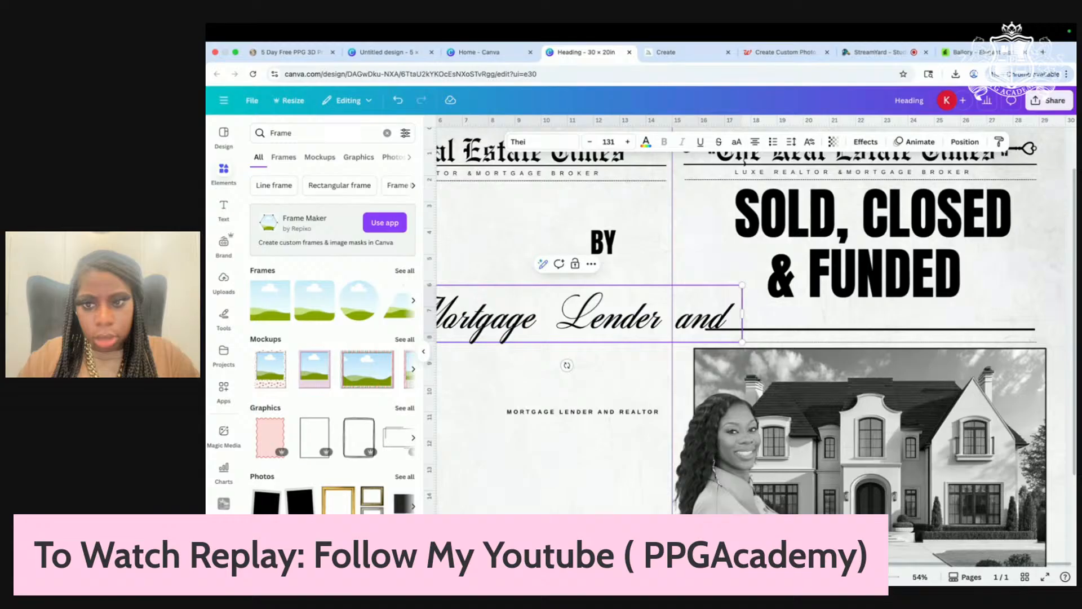
type(" Real")
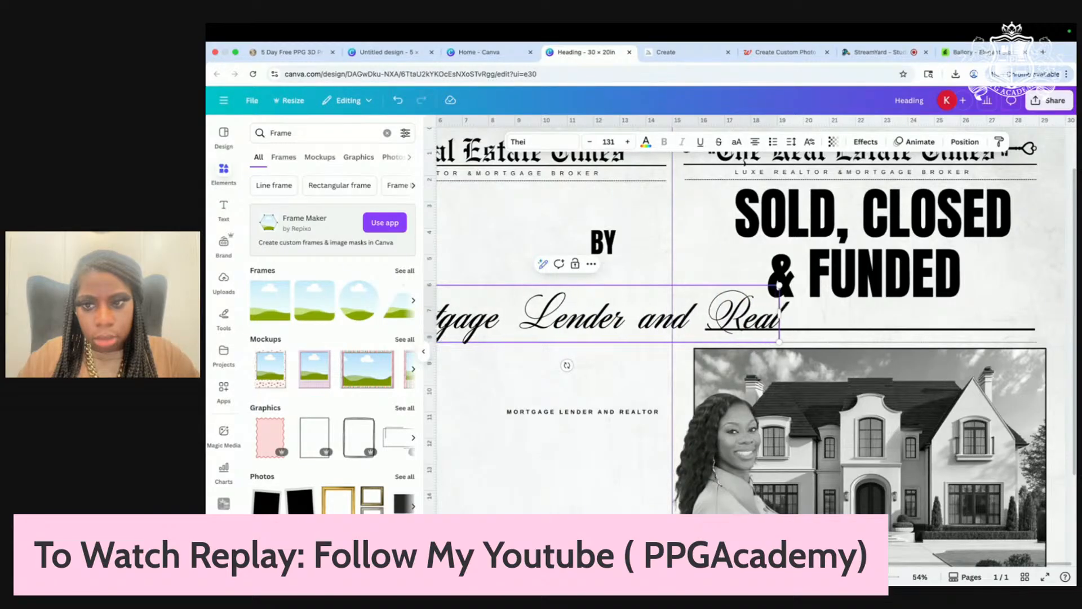
type("tor")
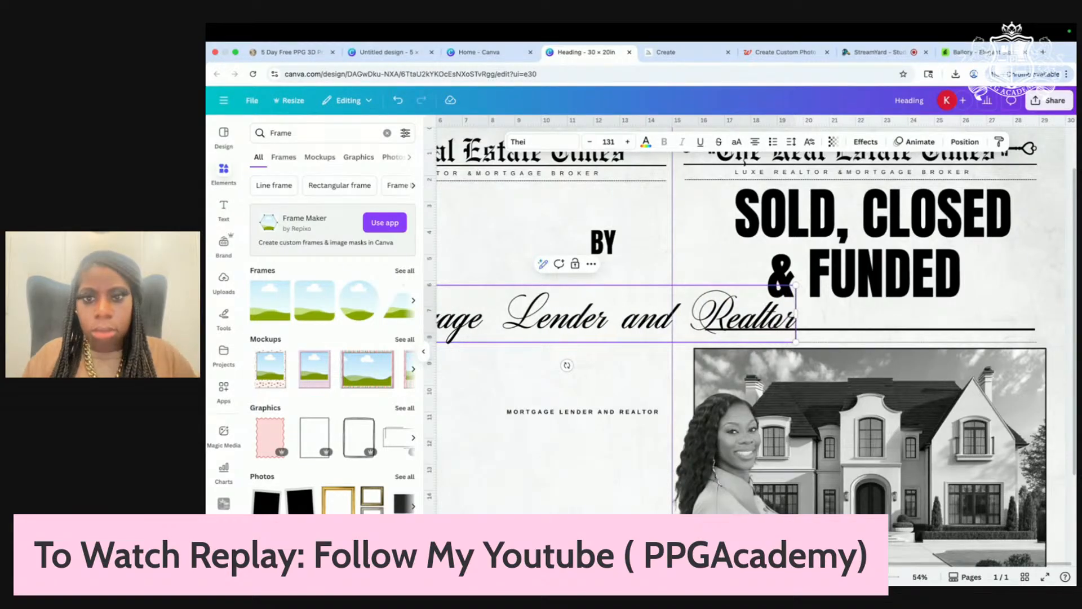
Step: Place the script text under '& FUNDED' with tighter letter spacing, and move BY beside FUNDED
left_click_drag(795, 342, 647, 323)
left_click_drag(546, 312, 918, 321)
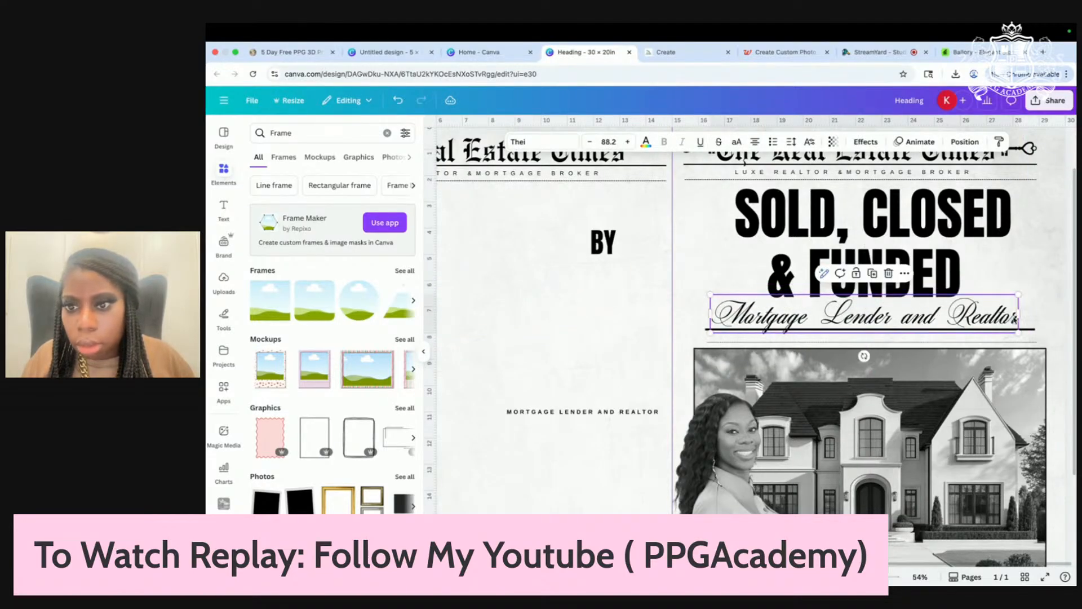
left_click_drag(1019, 334, 1037, 336)
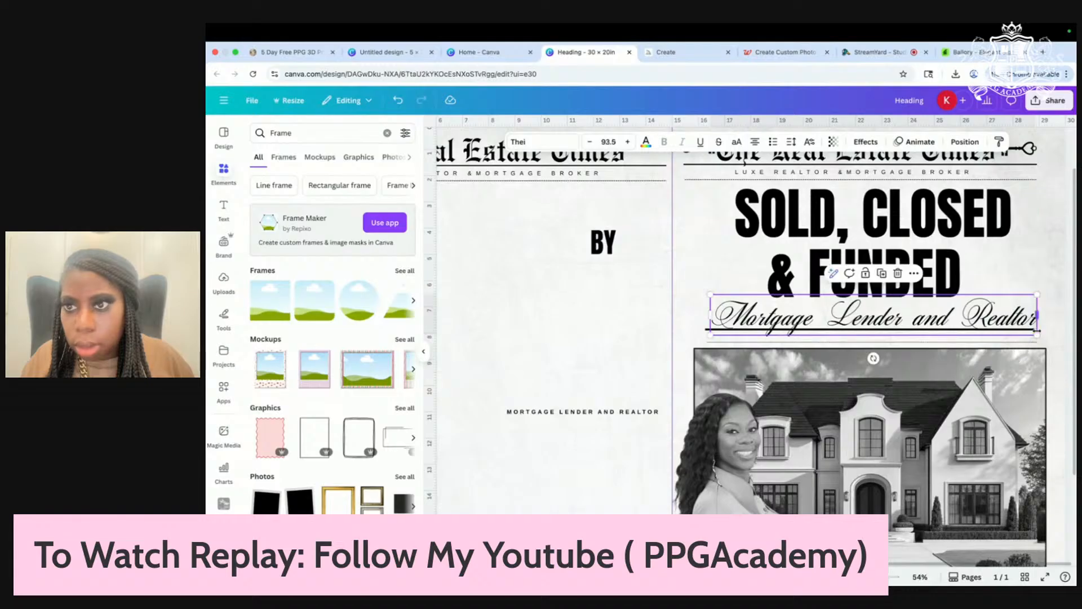
left_click(791, 141)
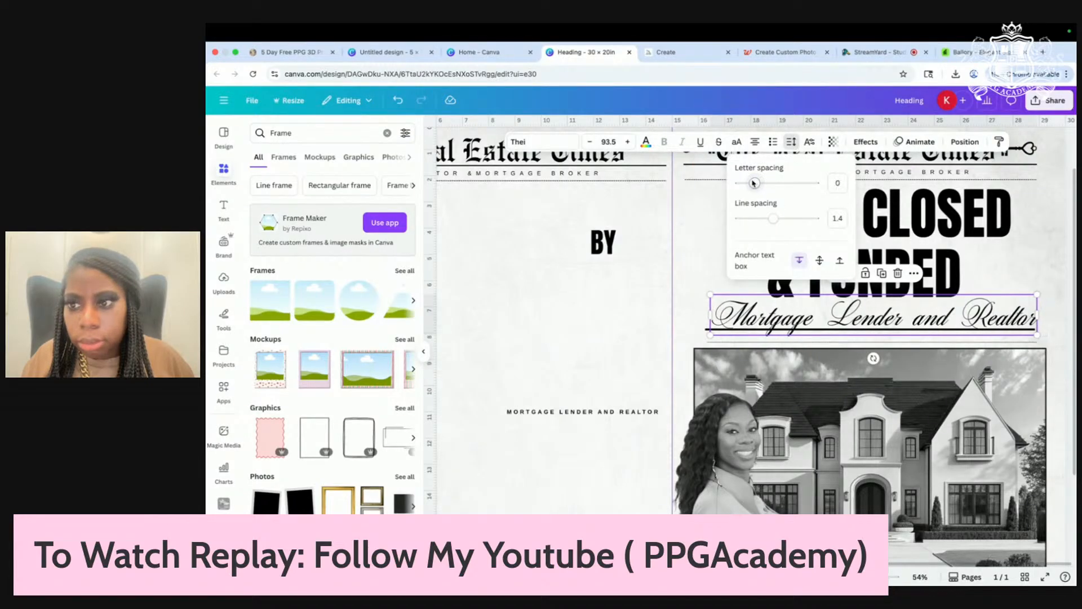
left_click_drag(751, 182, 753, 182)
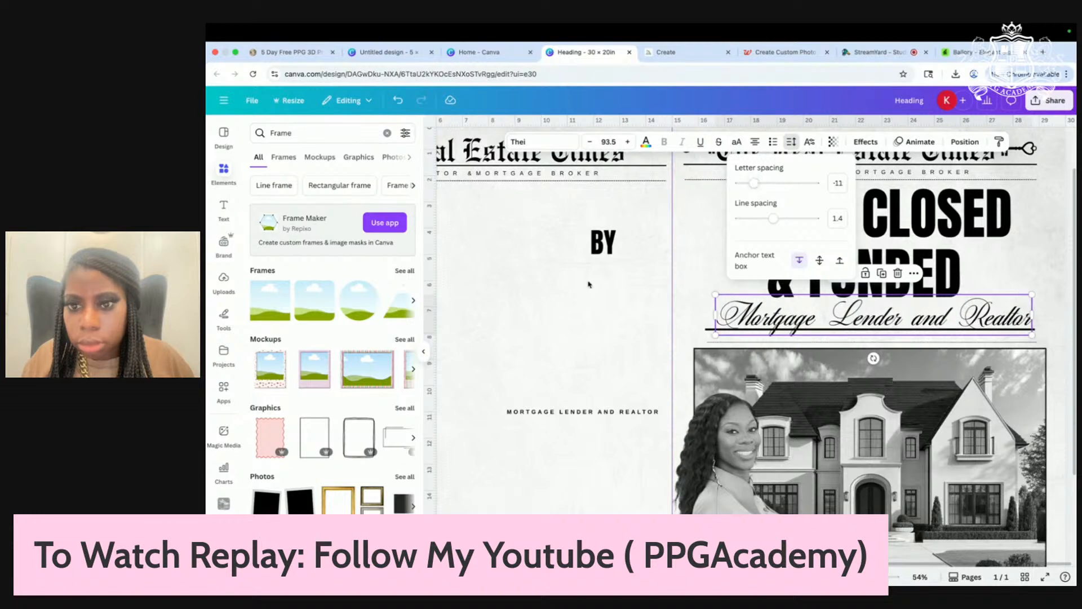
left_click(591, 325)
left_click_drag(602, 242, 988, 270)
left_click(652, 337)
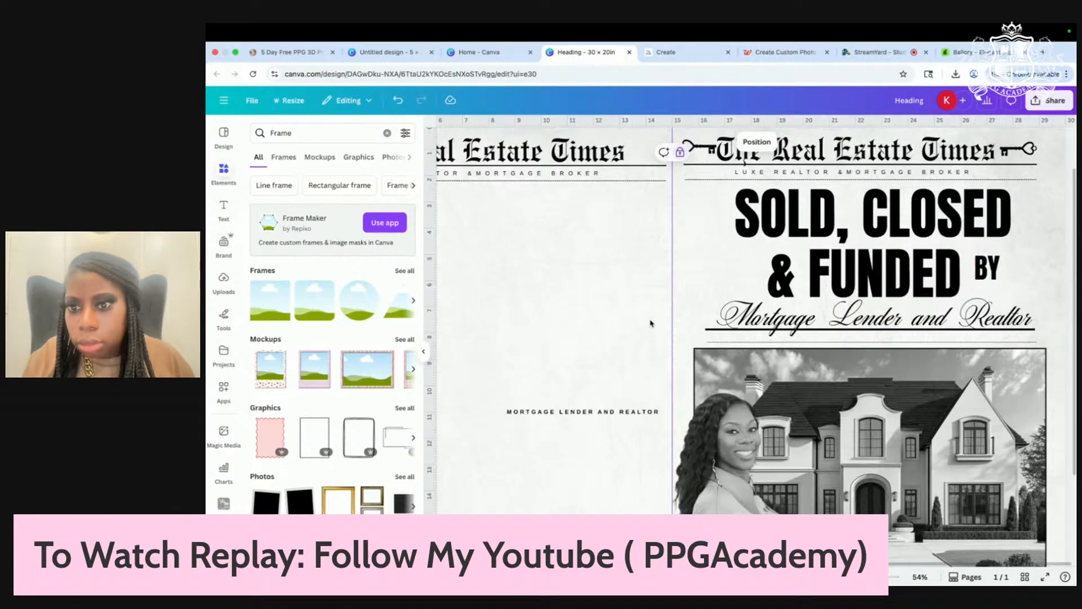
Step: Move the rule line onto the left page and thin its stroke weight to 4
scroll(648, 333, "up", 3)
left_click(693, 354)
mouse_move(693, 353)
left_mouse_down()
mouse_move(478, 345)
mouse_move(438, 306)
left_mouse_up()
left_click(652, 142)
left_click_drag(594, 231, 591, 231)
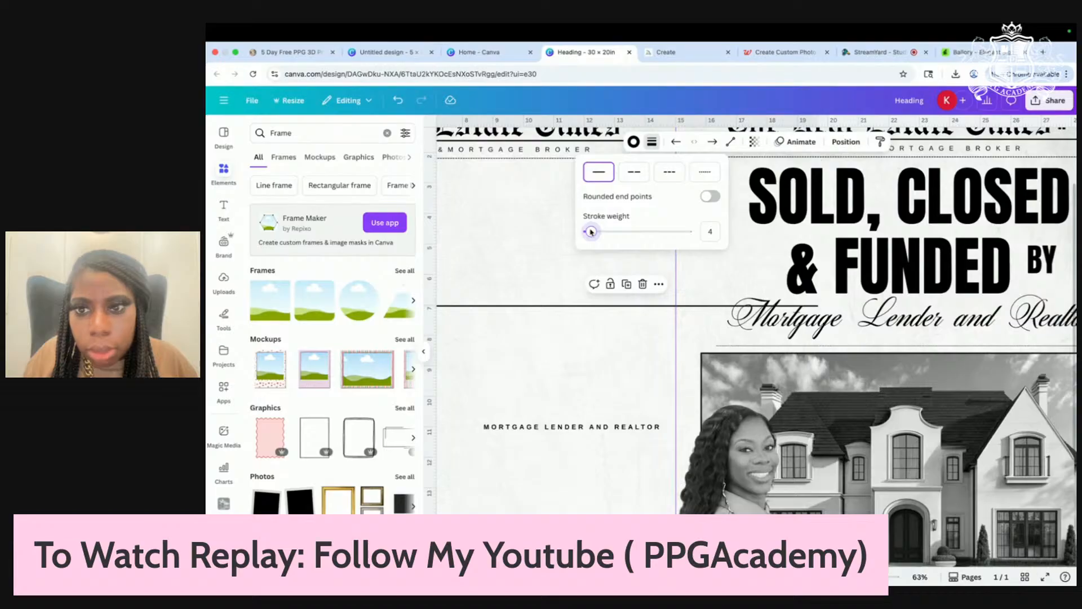
left_click(587, 385)
scroll(587, 386, "down", 5)
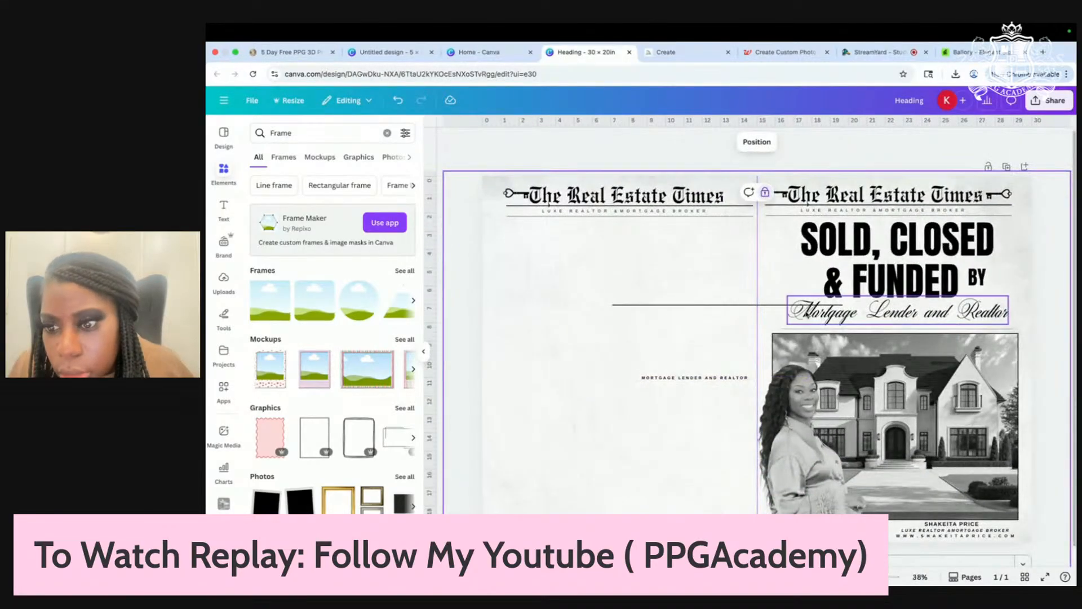
Step: Position the thin rule line just beneath 'Mortgage Lender and Realtor' on the right page
scroll(778, 296, "up", 3)
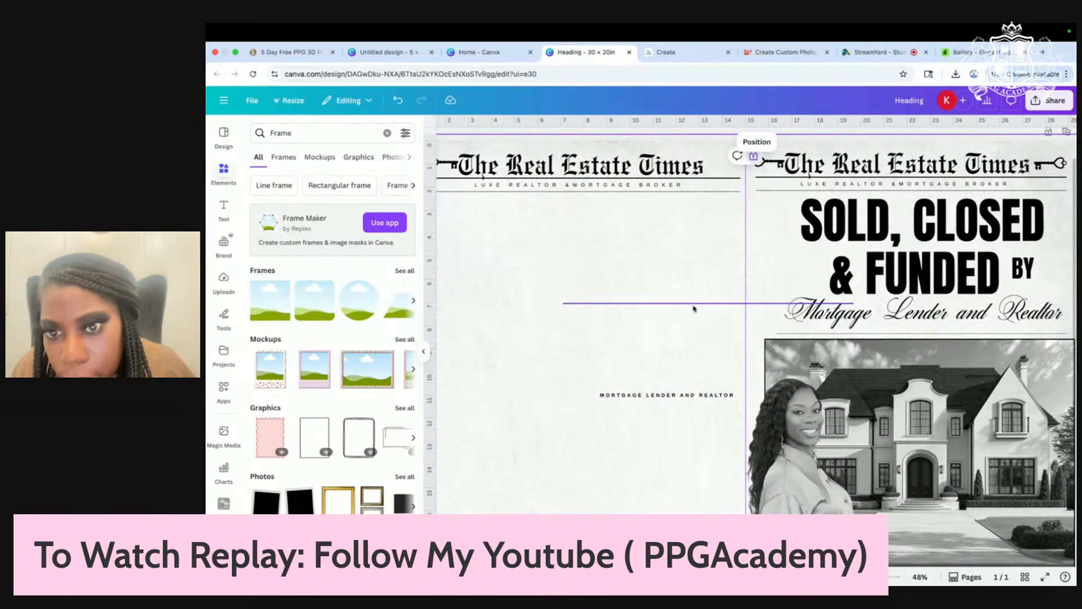
left_click_drag(694, 307, 908, 331)
left_click(592, 362)
left_click_drag(793, 336, 796, 334)
left_click(636, 324)
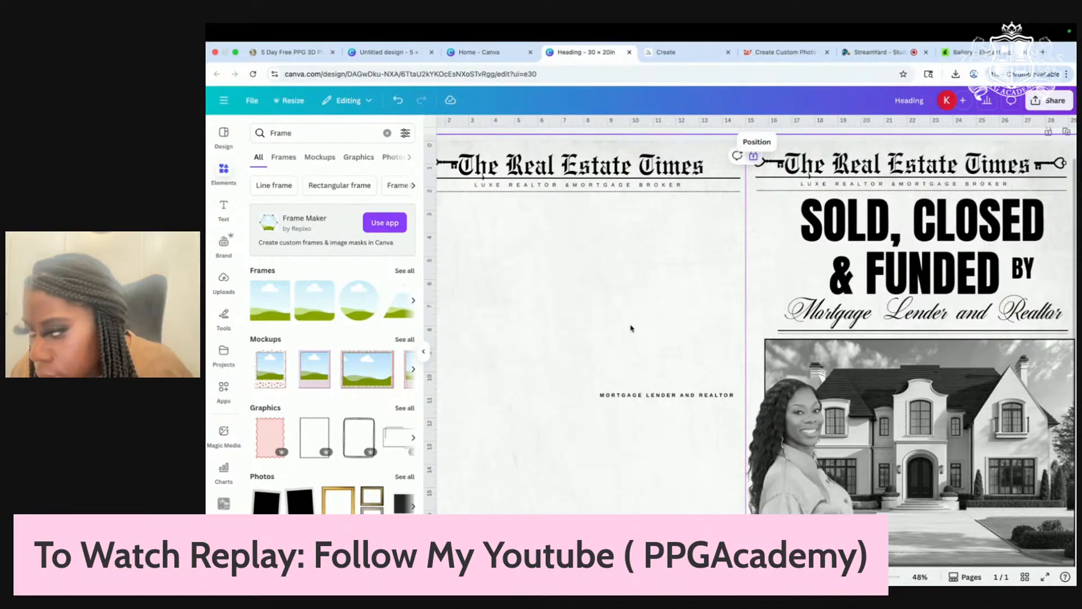
Step: Delete the small 'MORTGAGE LENDER AND REALTOR' caption text
scroll(630, 328, "left", 2)
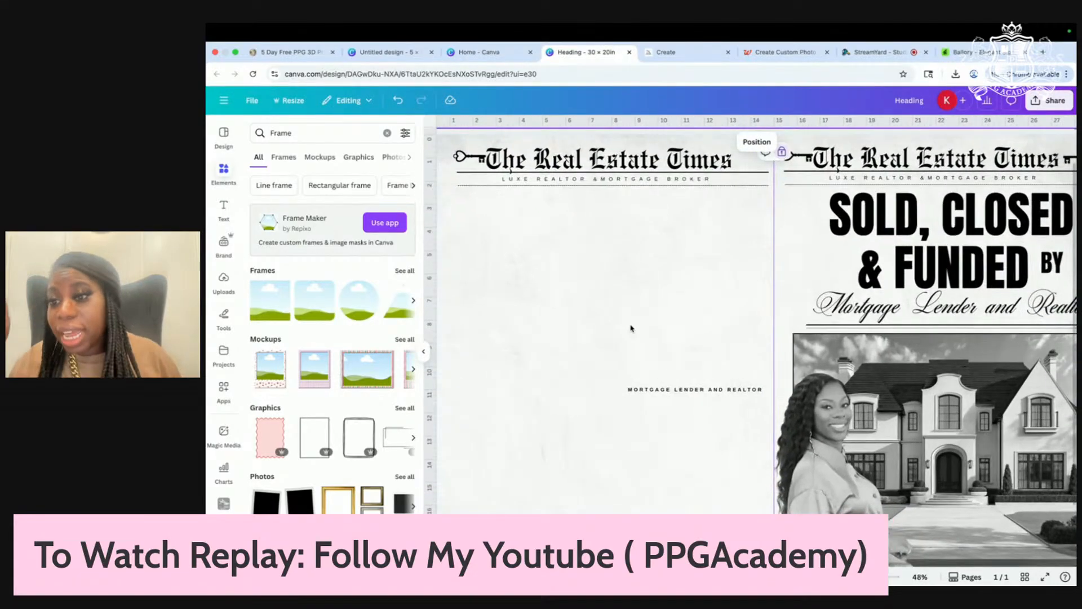
scroll(631, 328, "down", 3)
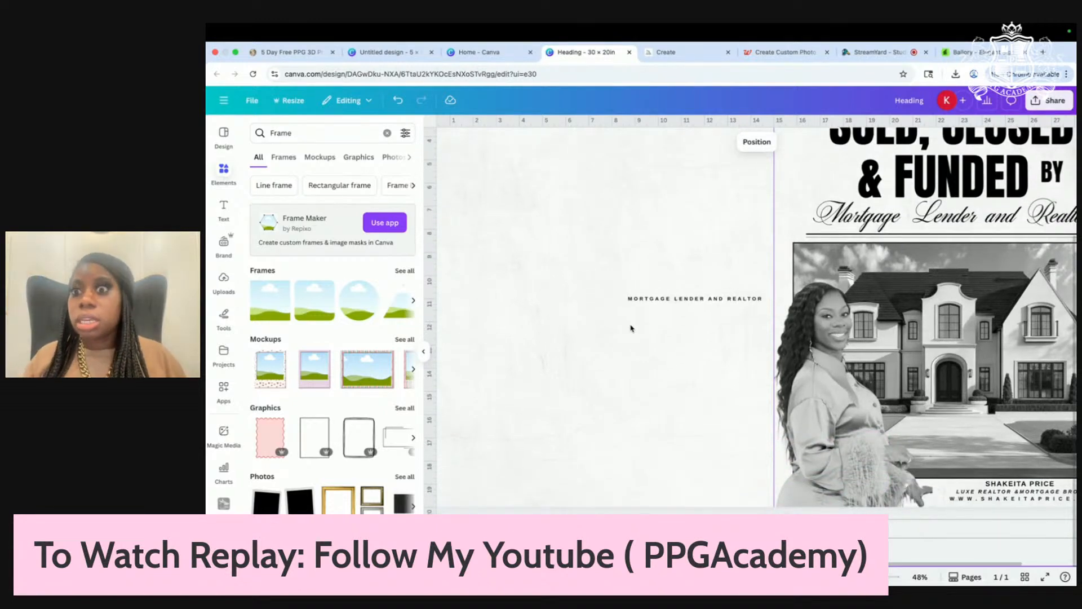
scroll(812, 248, "up", 3)
scroll(812, 248, "down", 5)
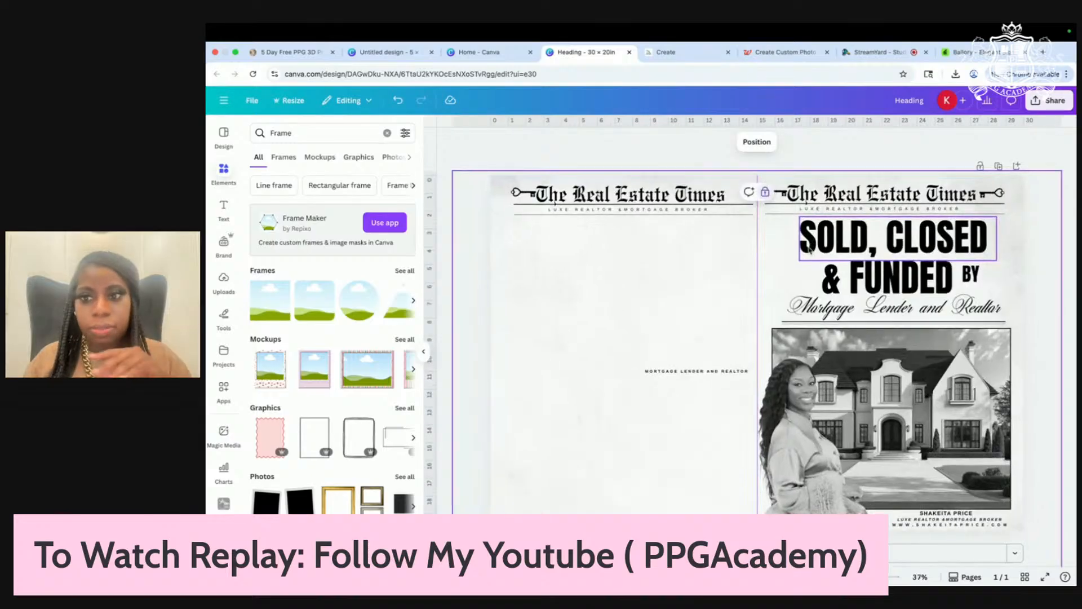
left_click(684, 372)
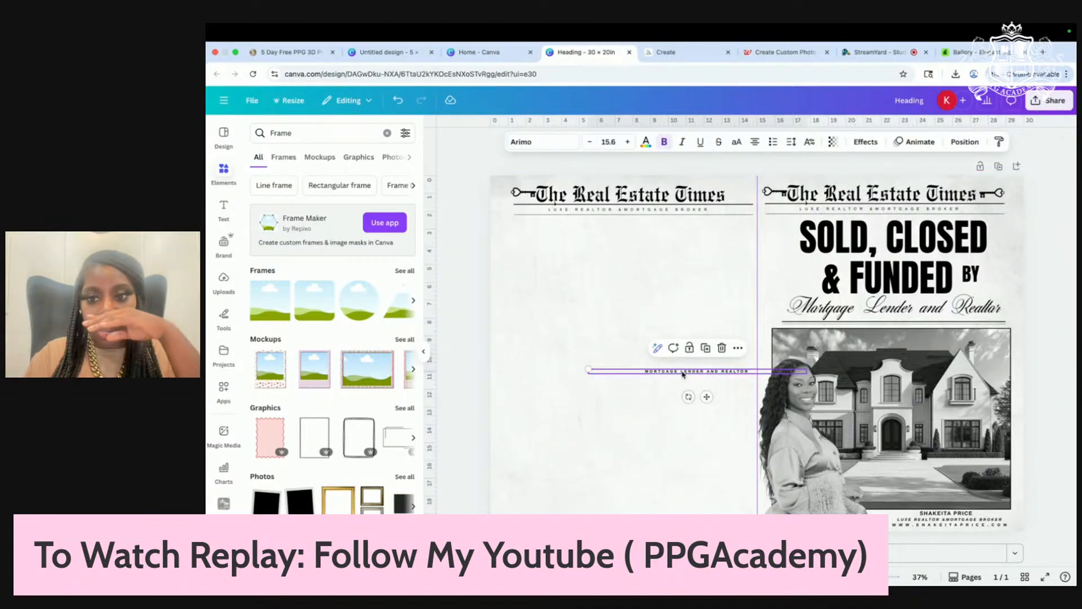
key("Delete")
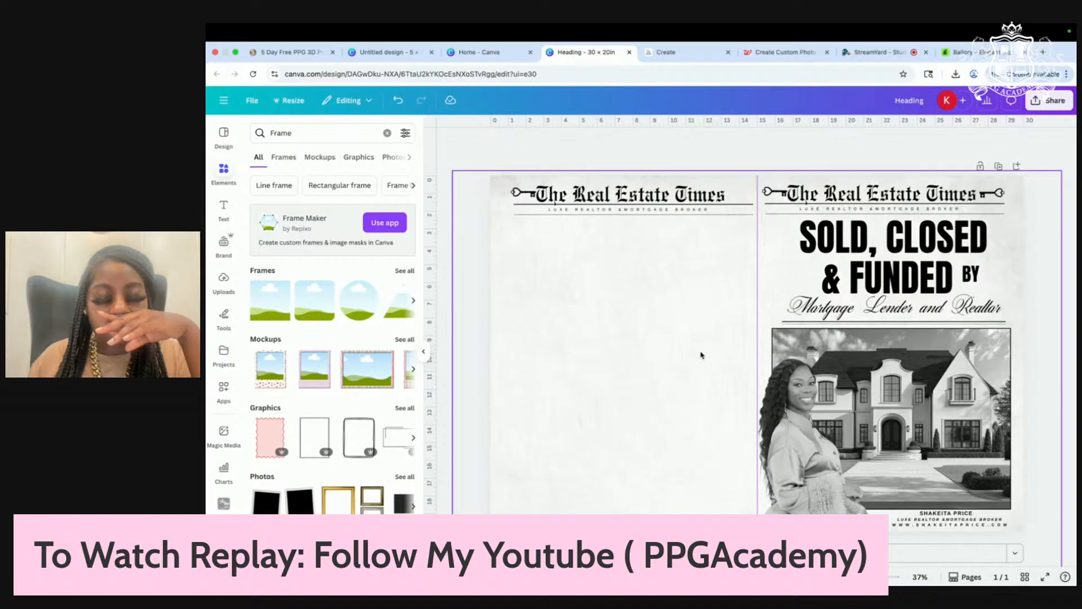
Step: Search Elements for 'key' and add the keys-with-heart house graphic
left_click(304, 138)
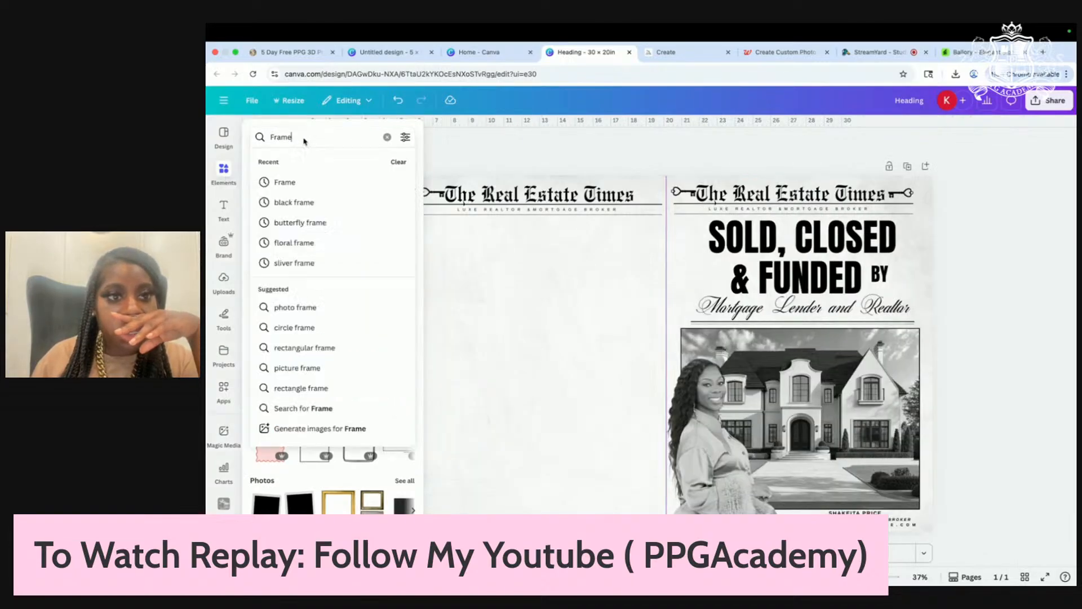
left_click(385, 137)
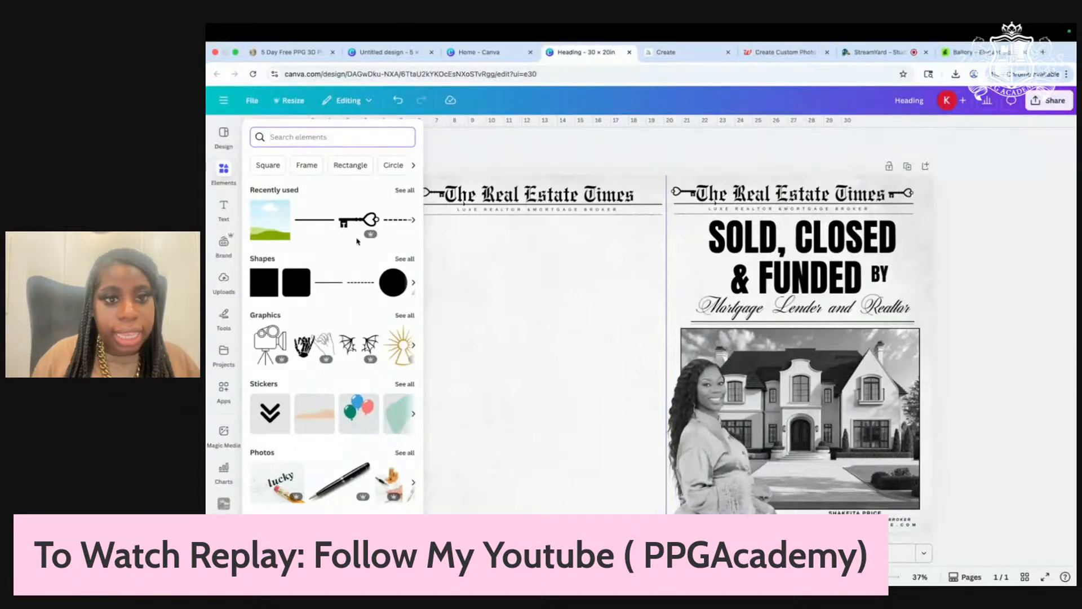
type("key")
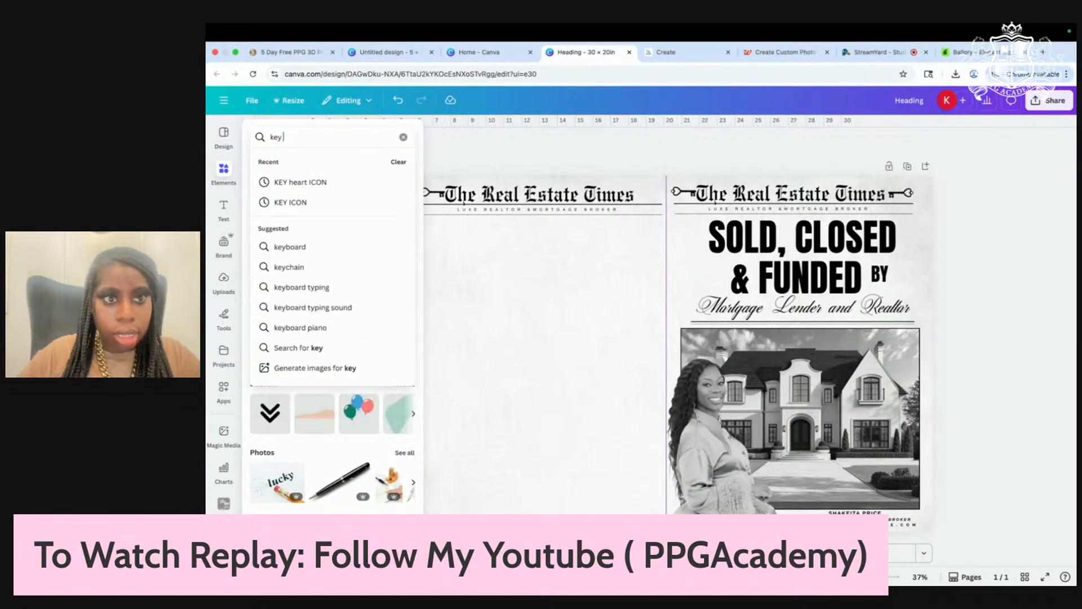
left_click(338, 182)
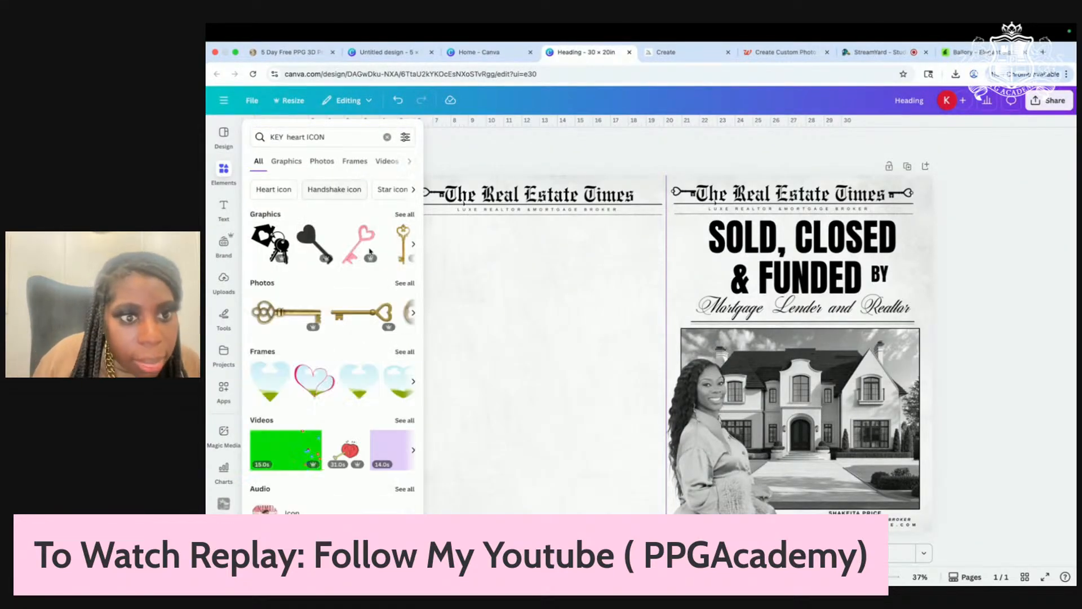
left_click(271, 243)
Step: Enlarge the keys graphic across the left page and fade it to transparency 4
left_click_drag(593, 332, 445, 303)
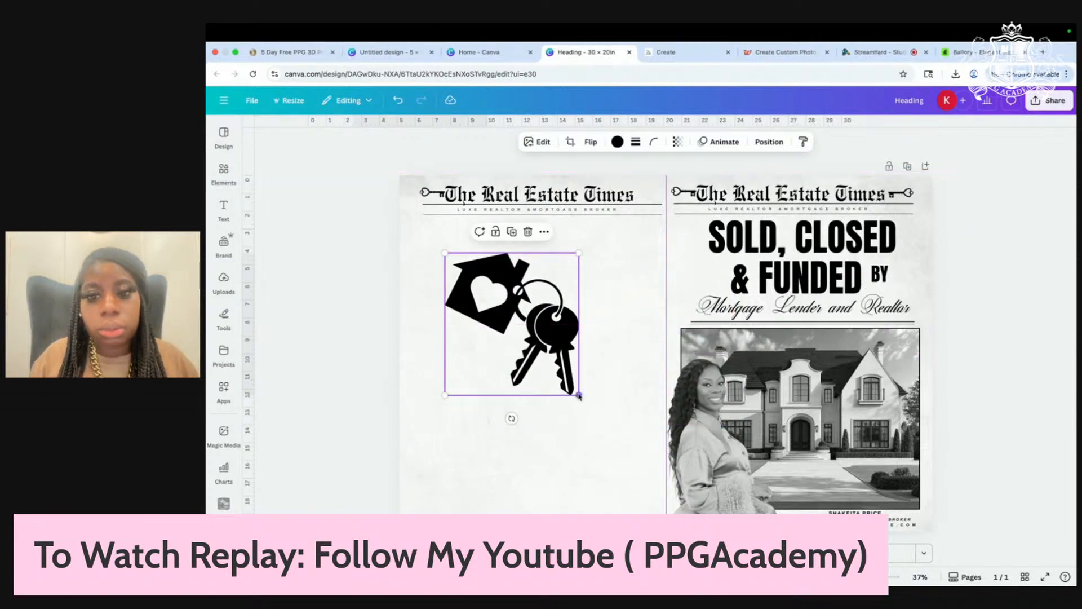
left_click_drag(580, 391, 670, 493)
left_click_drag(612, 398, 586, 398)
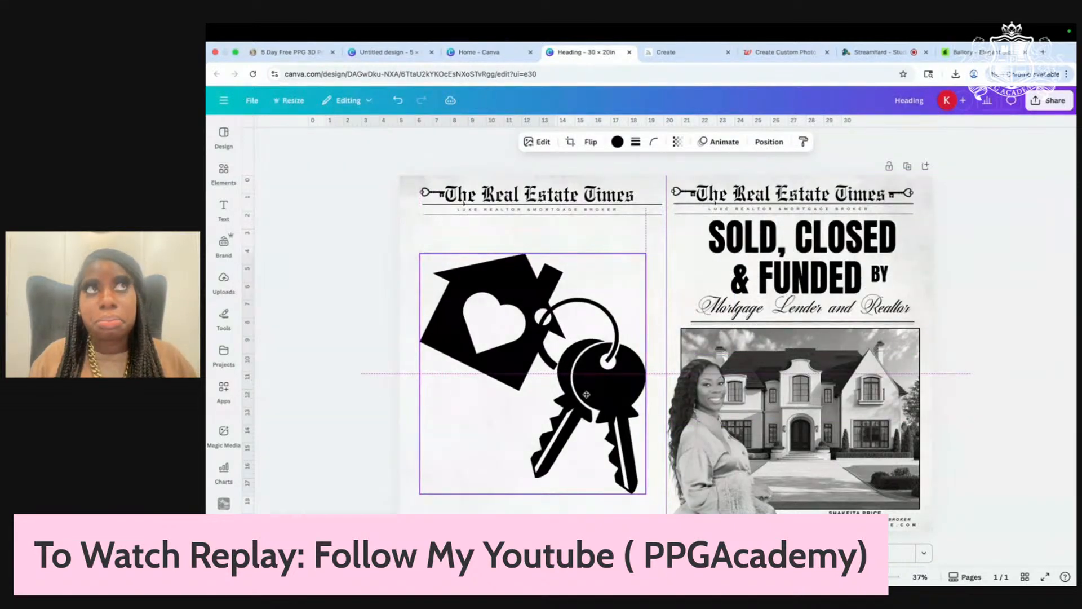
mouse_move(587, 397)
left_mouse_down()
mouse_move(581, 380)
mouse_move(588, 397)
left_mouse_up()
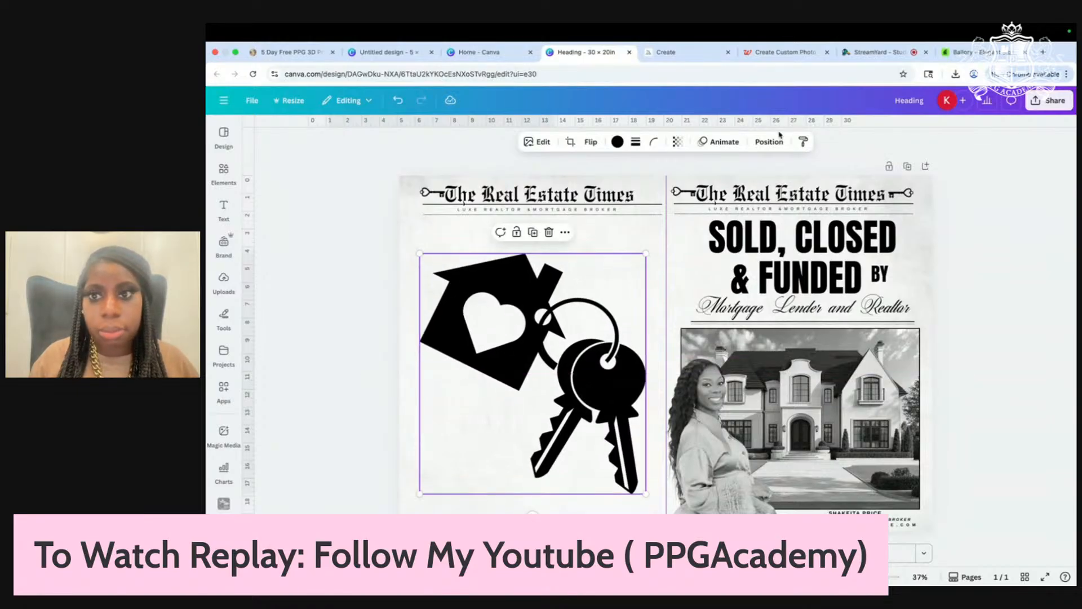
left_click(677, 141)
left_click_drag(705, 182, 629, 188)
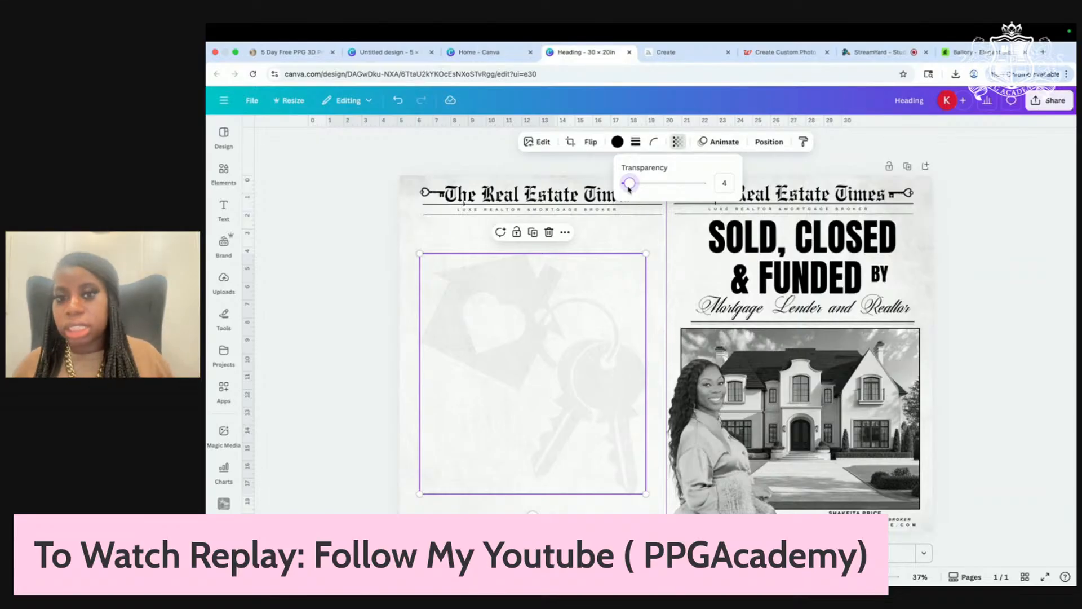
left_click_drag(646, 494, 661, 509)
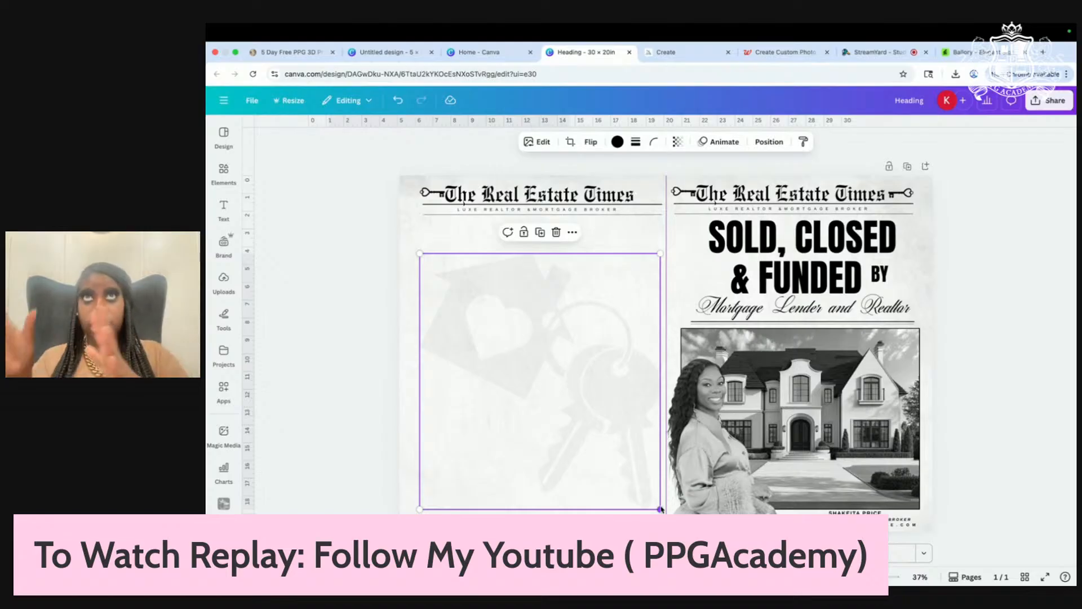
left_click_drag(609, 452, 628, 427)
Step: Search Elements for 'contract letter' and add the CONTRACT pen photo
left_click(224, 171)
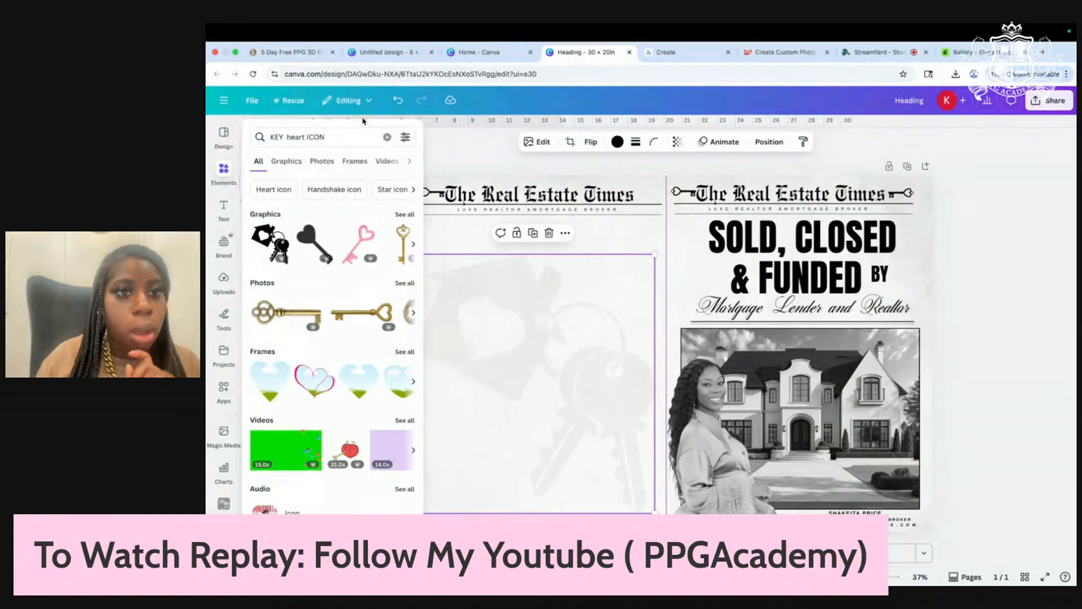
left_click(223, 171)
left_click(224, 171)
left_click(387, 133)
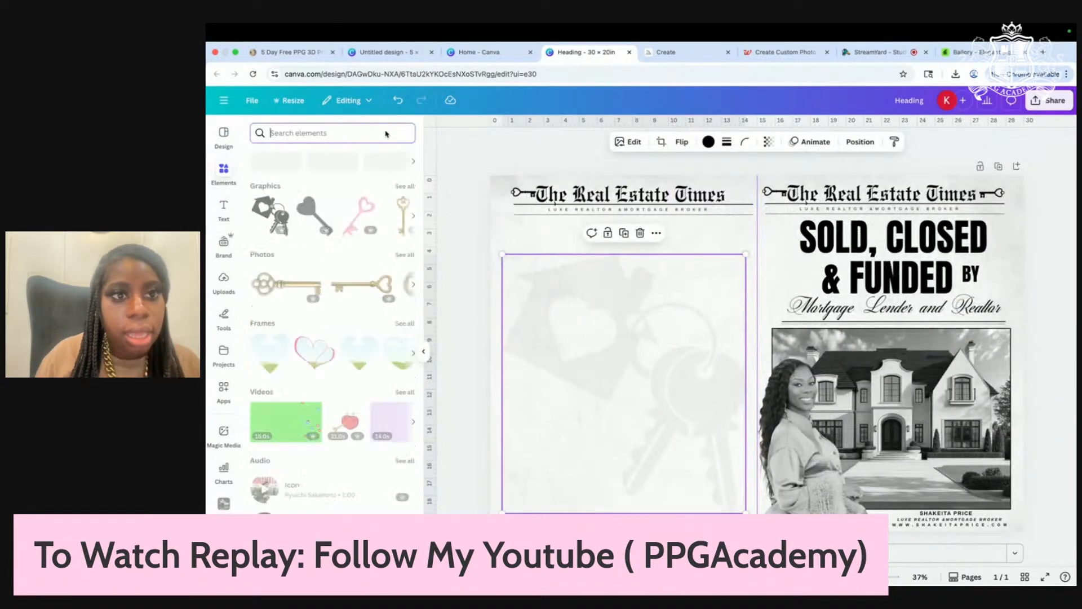
type("contract letter")
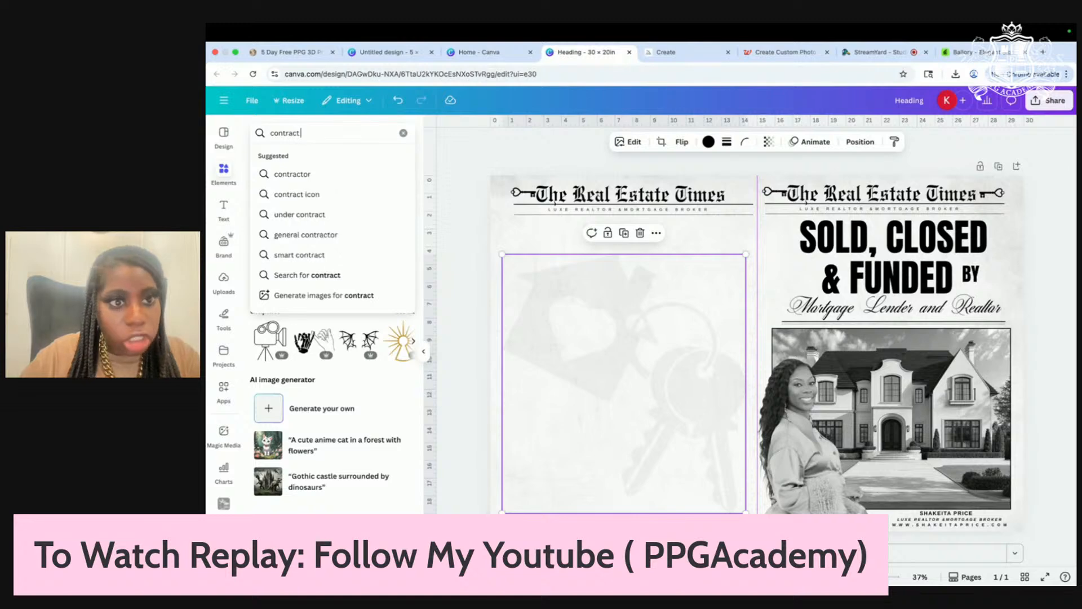
key("Return")
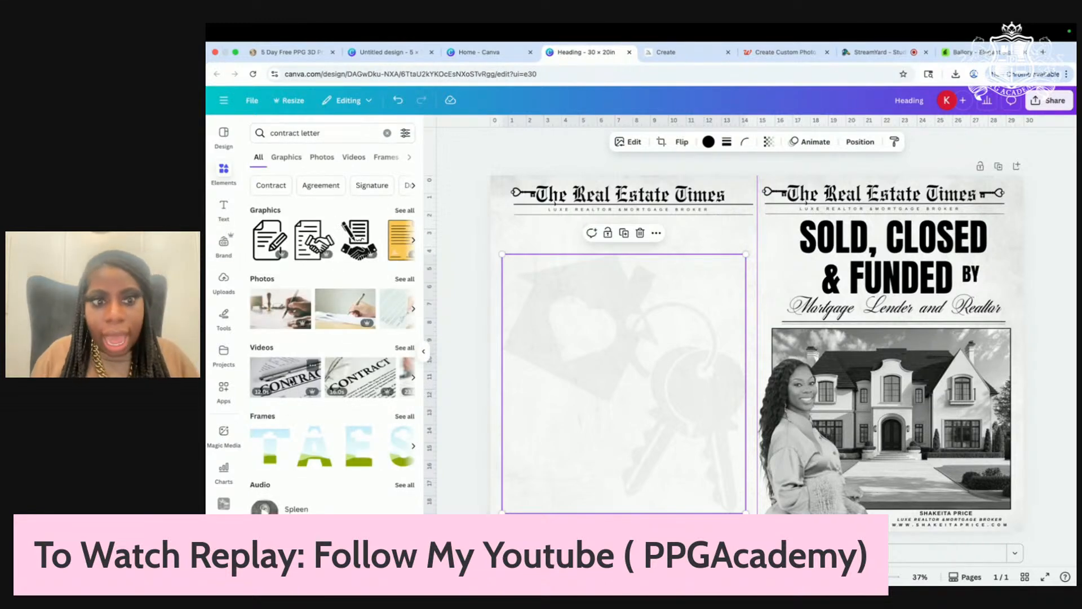
left_click(405, 279)
scroll(304, 349, "down", 4)
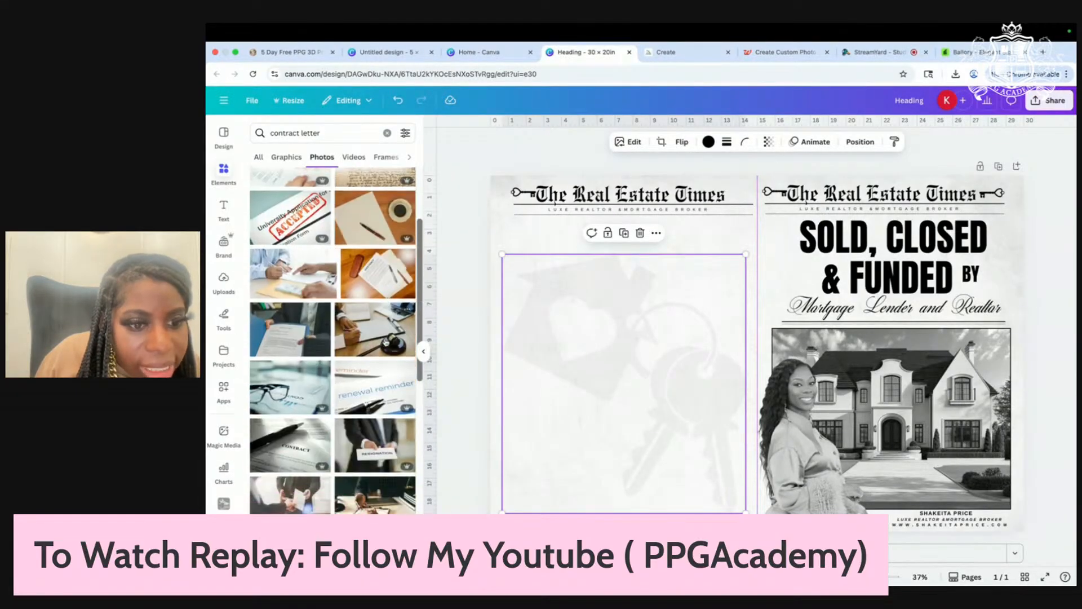
left_click(304, 350)
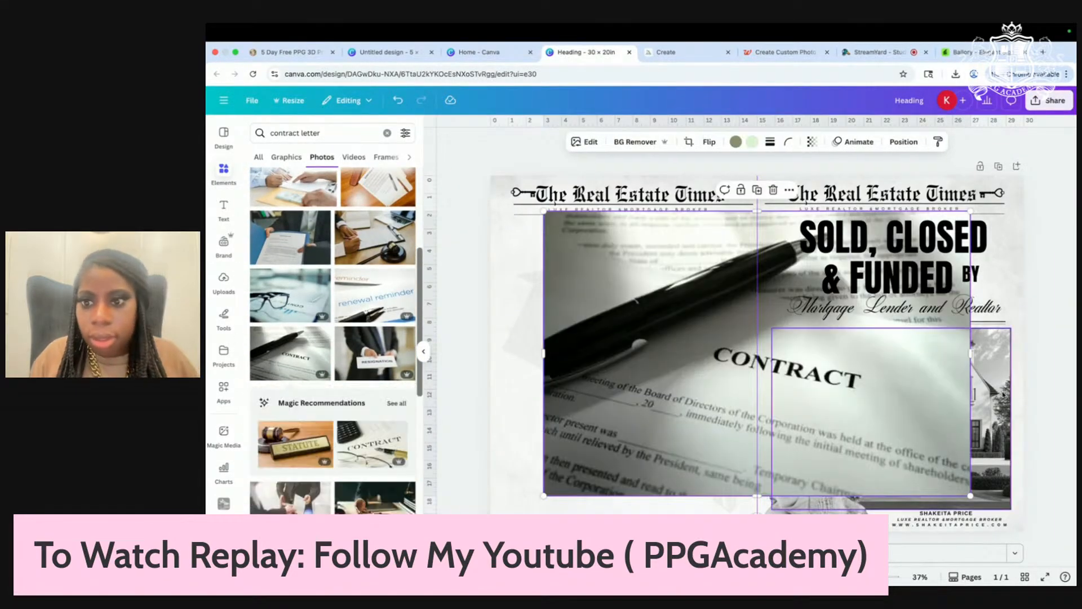
Step: Crop and place the contract photo on the right page and set its Saturation to -100
left_click_drag(908, 375, 1025, 374)
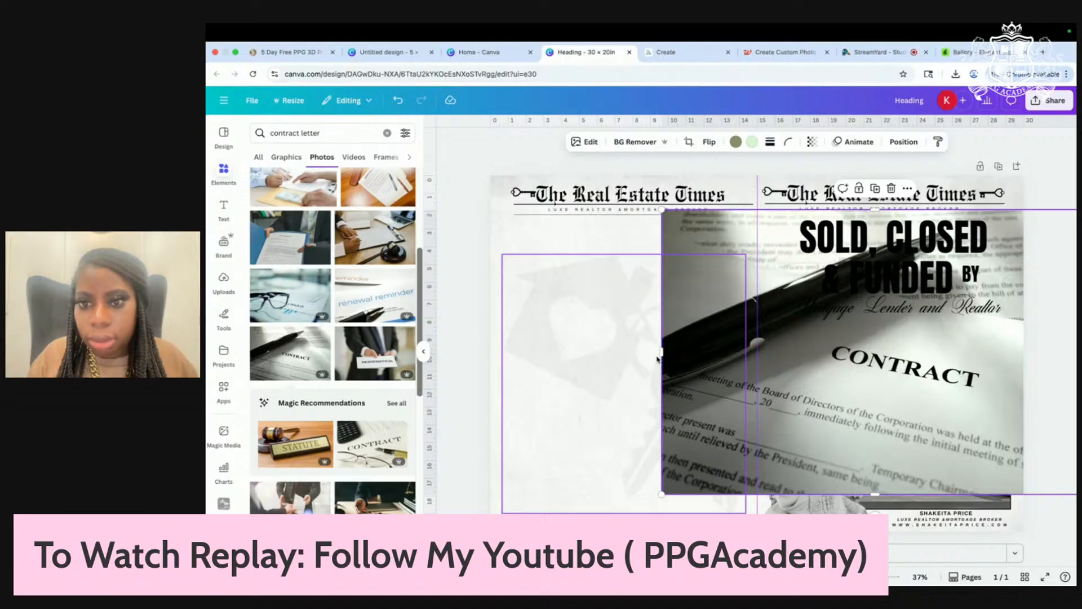
left_click_drag(661, 353, 775, 360)
left_click_drag(1002, 435, 955, 431)
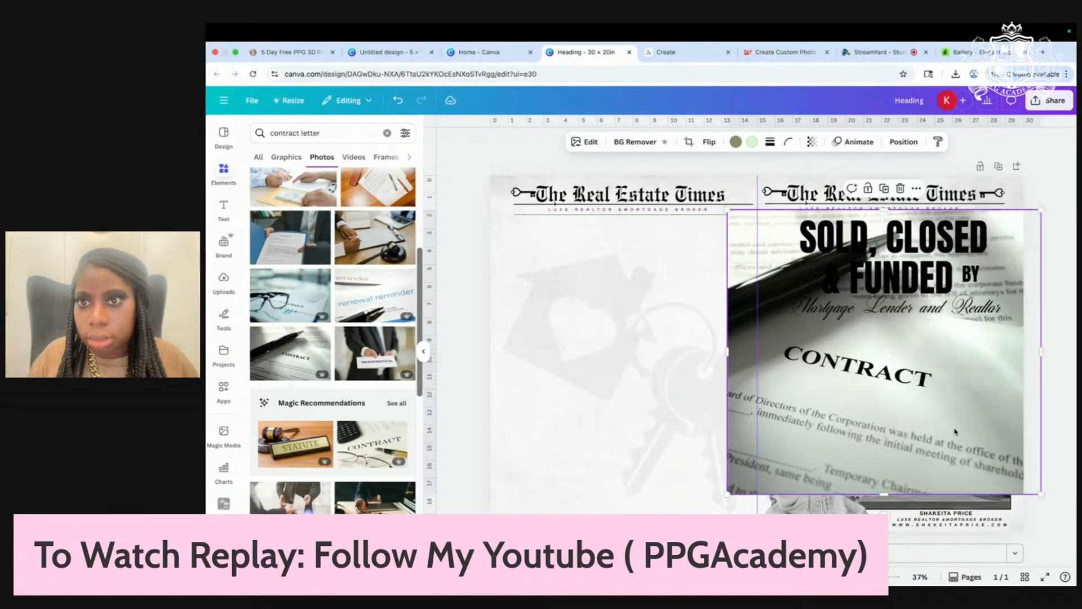
left_click(811, 142)
mouse_move(833, 183)
left_mouse_down()
mouse_move(770, 184)
mouse_move(836, 183)
left_mouse_up()
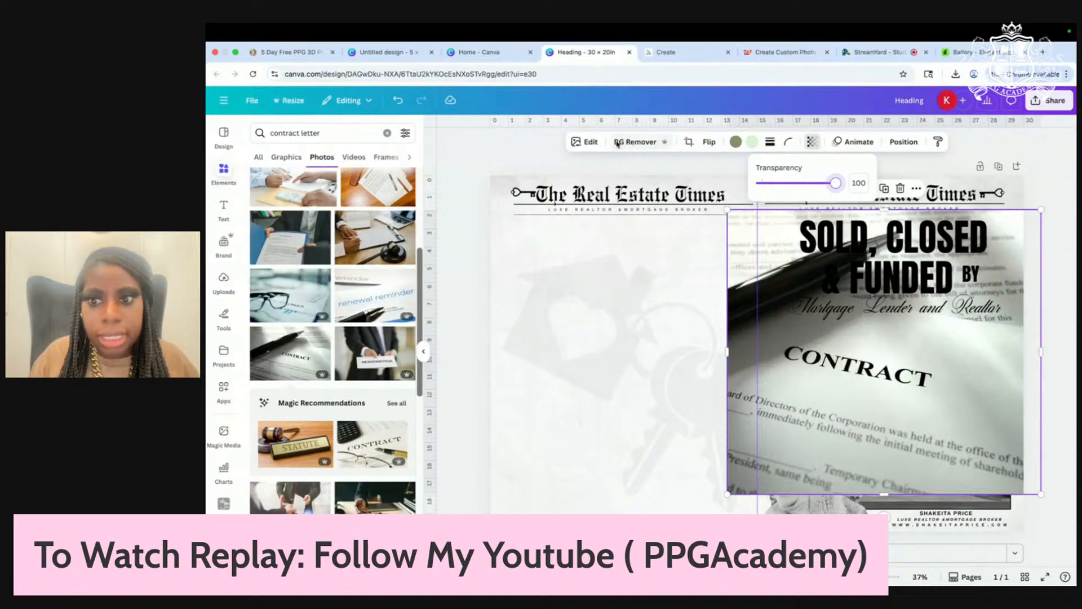
left_click(585, 143)
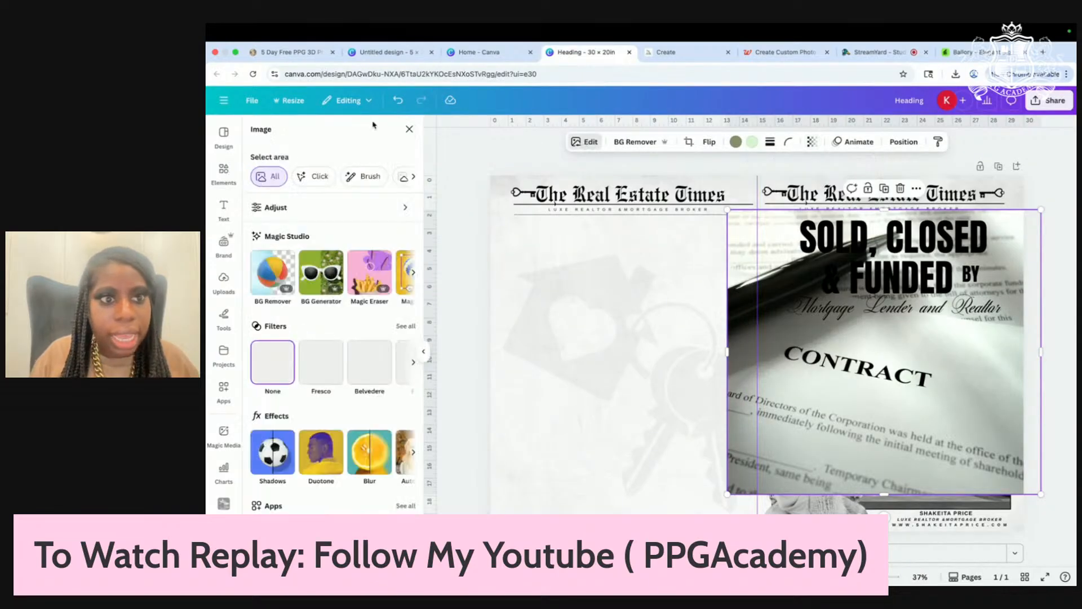
left_click(276, 207)
scroll(289, 461, "down", 5)
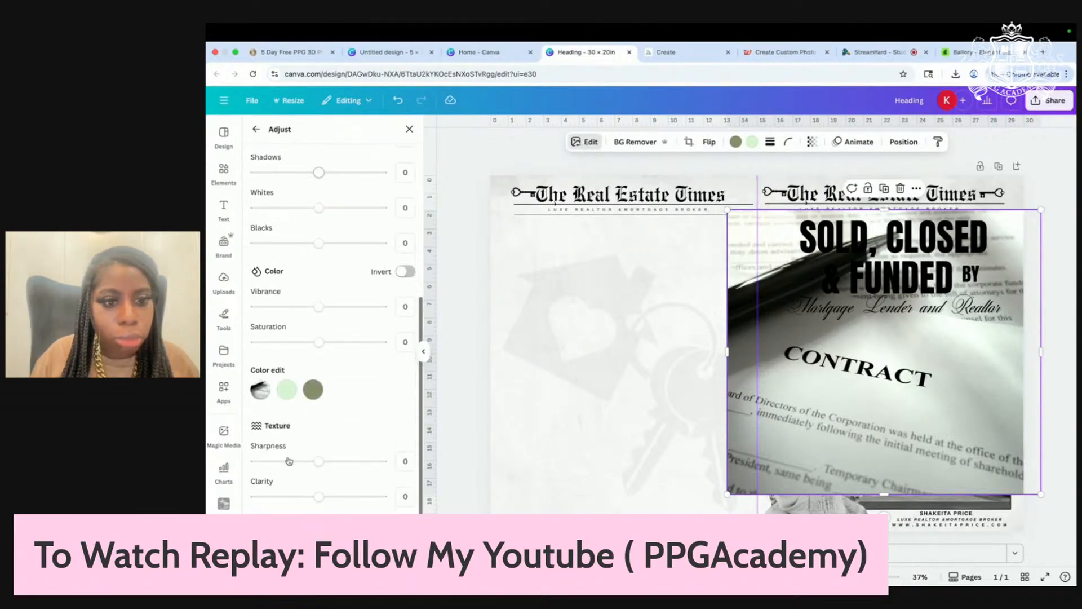
left_click_drag(319, 342, 208, 342)
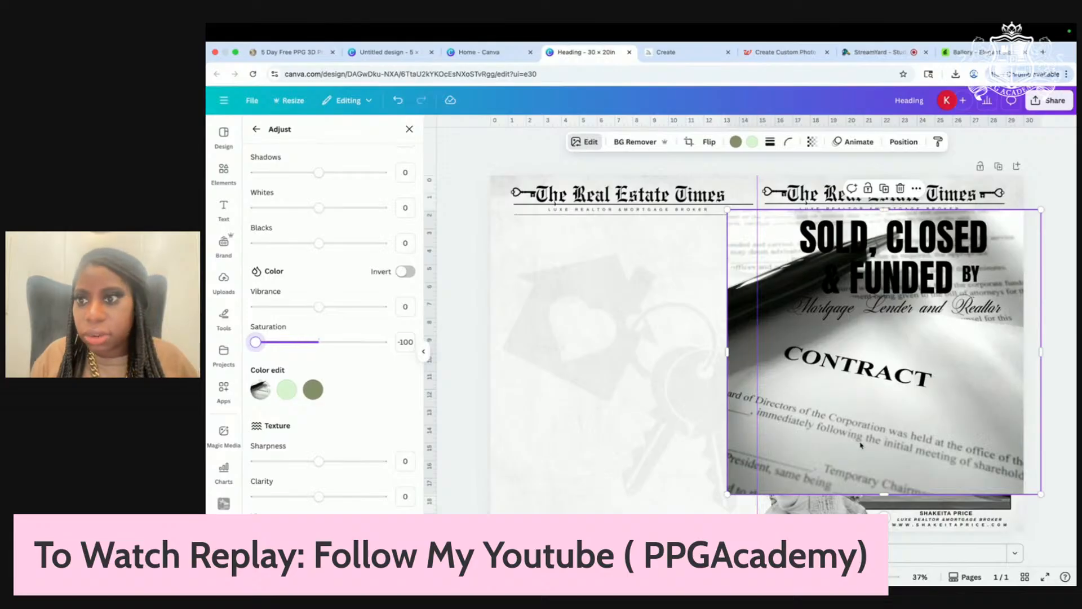
Step: Move the contract photo up over the headline, narrow it, and show the Layers list
left_click_drag(937, 429, 958, 354)
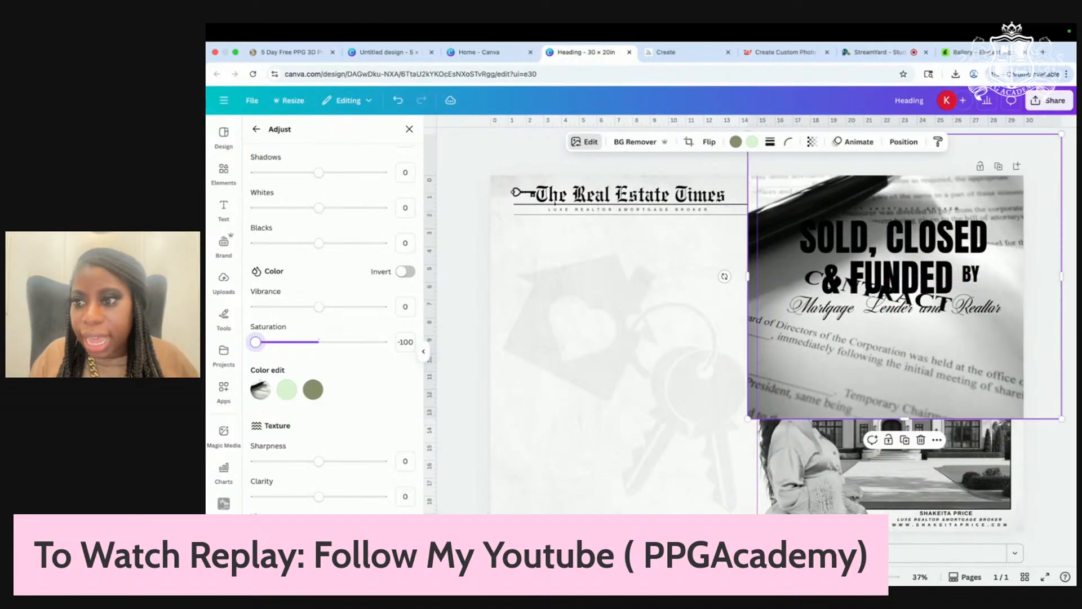
left_click_drag(1061, 277, 1020, 279)
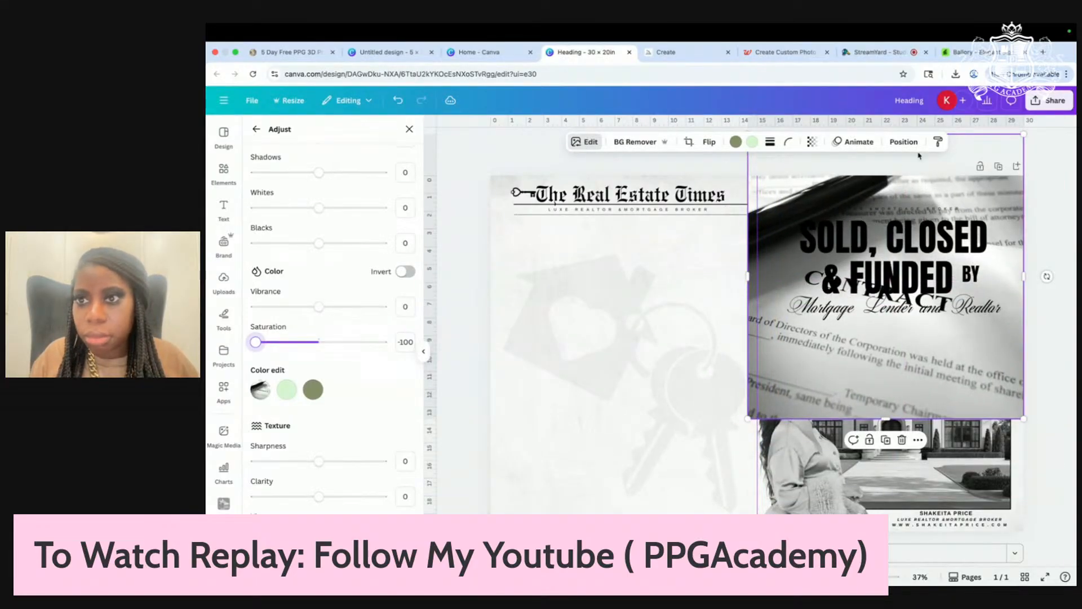
left_click(903, 141)
left_click(375, 153)
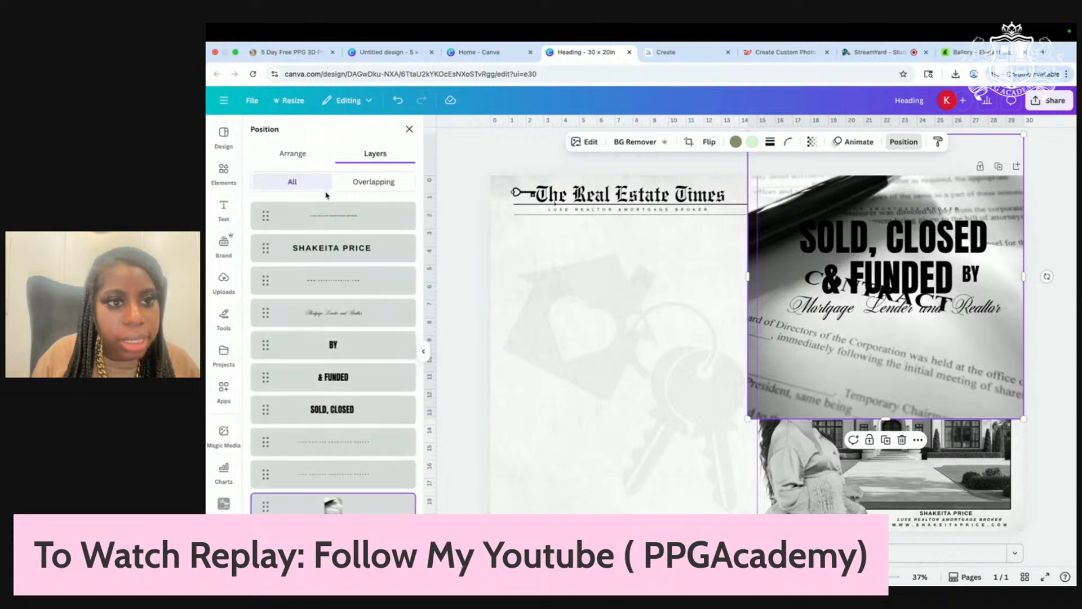
Step: Send the contract photo to the bottom layer and fade it to about 20 transparency
scroll(331, 184, "down", 10)
left_click_drag(333, 173, 327, 513)
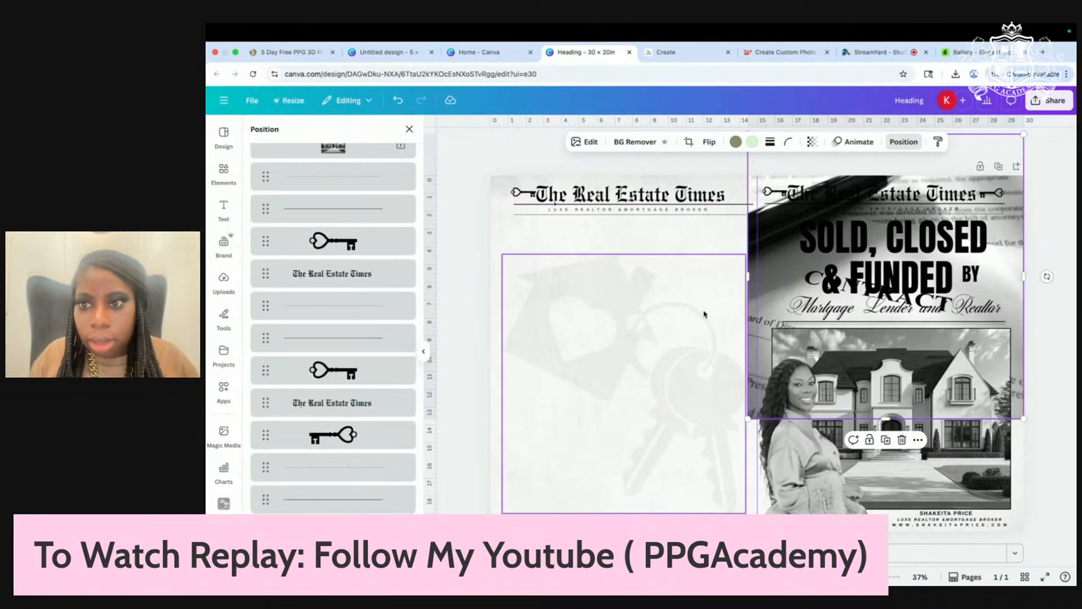
left_click(813, 142)
left_click_drag(834, 182, 765, 182)
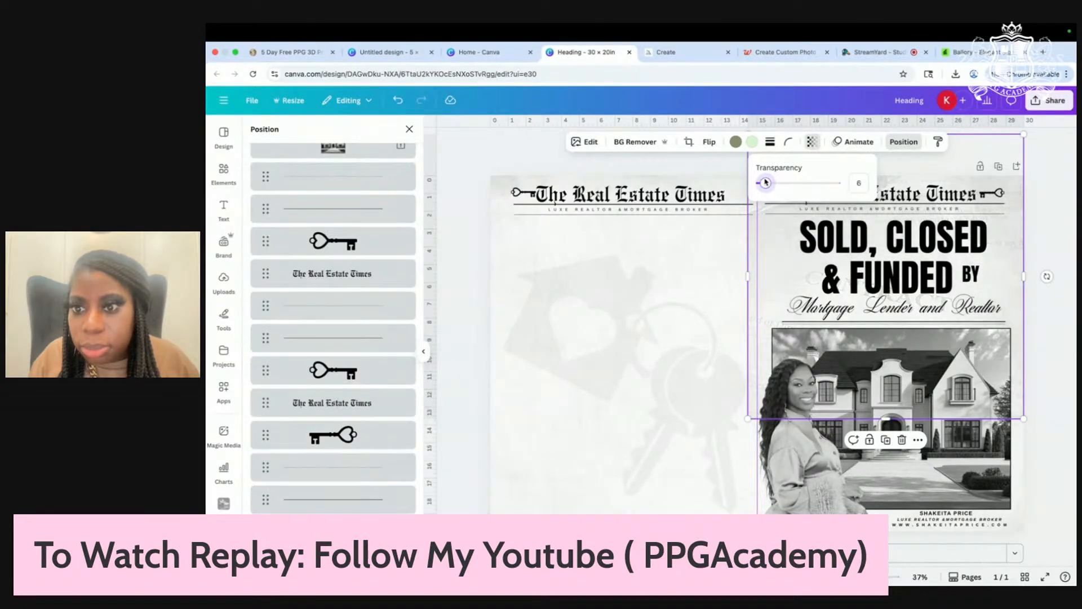
left_click_drag(748, 278, 757, 276)
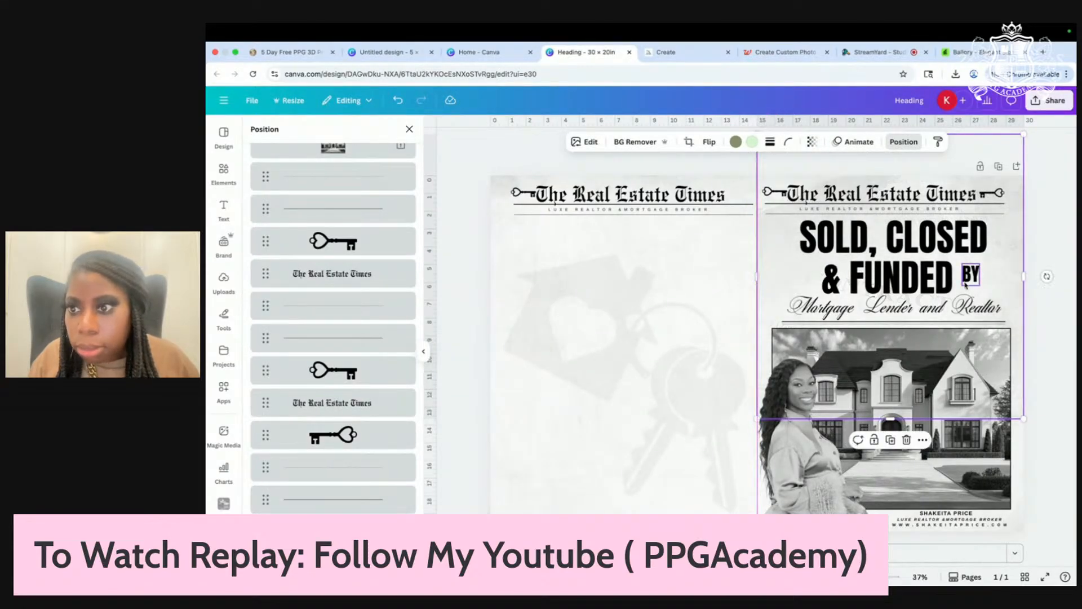
left_click(812, 142)
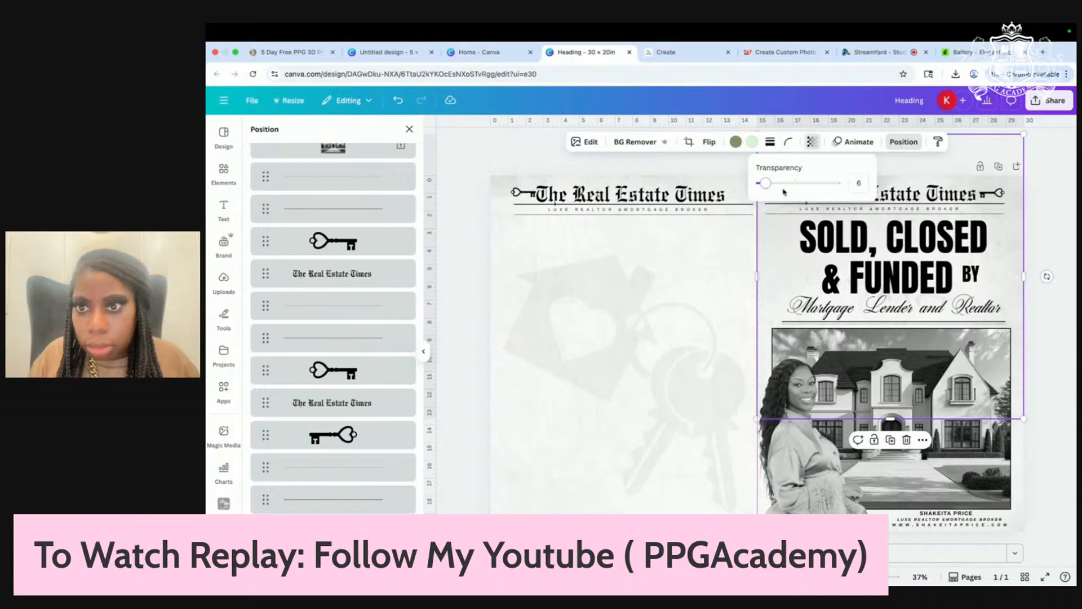
left_click_drag(765, 183, 777, 182)
Step: Stretch and reposition the faded contract photo to cover the whole right page
left_click_drag(1013, 263, 1015, 231)
left_click_drag(1028, 381, 1070, 379)
mouse_move(1022, 244)
left_mouse_down()
mouse_move(1027, 187)
mouse_move(1012, 195)
mouse_move(1022, 197)
mouse_move(1021, 263)
left_mouse_up()
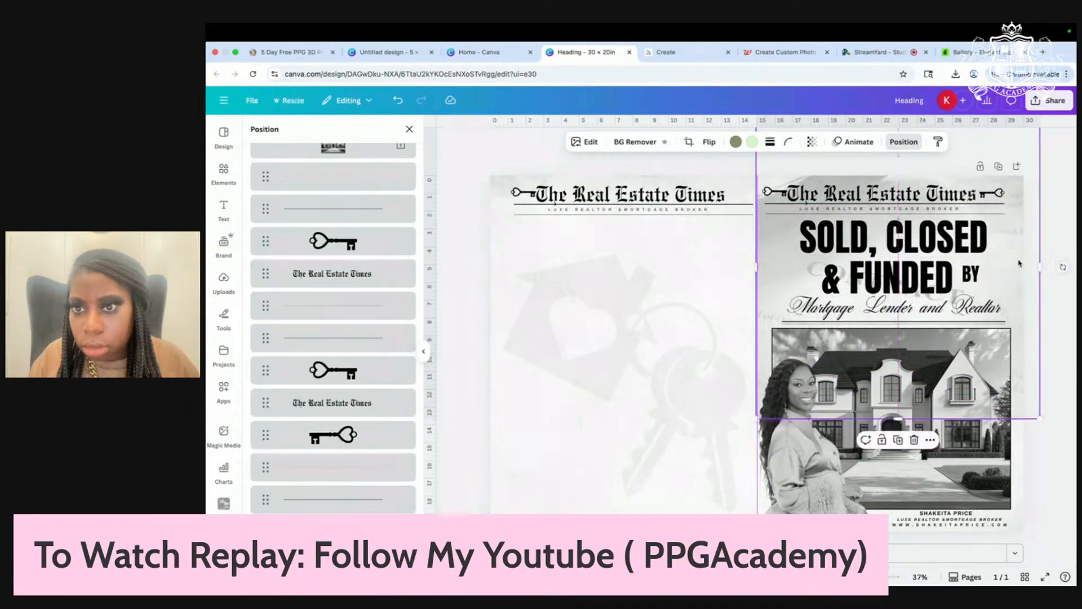
left_click(812, 143)
left_click_drag(788, 186, 777, 184)
left_click_drag(897, 418, 897, 553)
left_click_drag(1015, 271, 1001, 310)
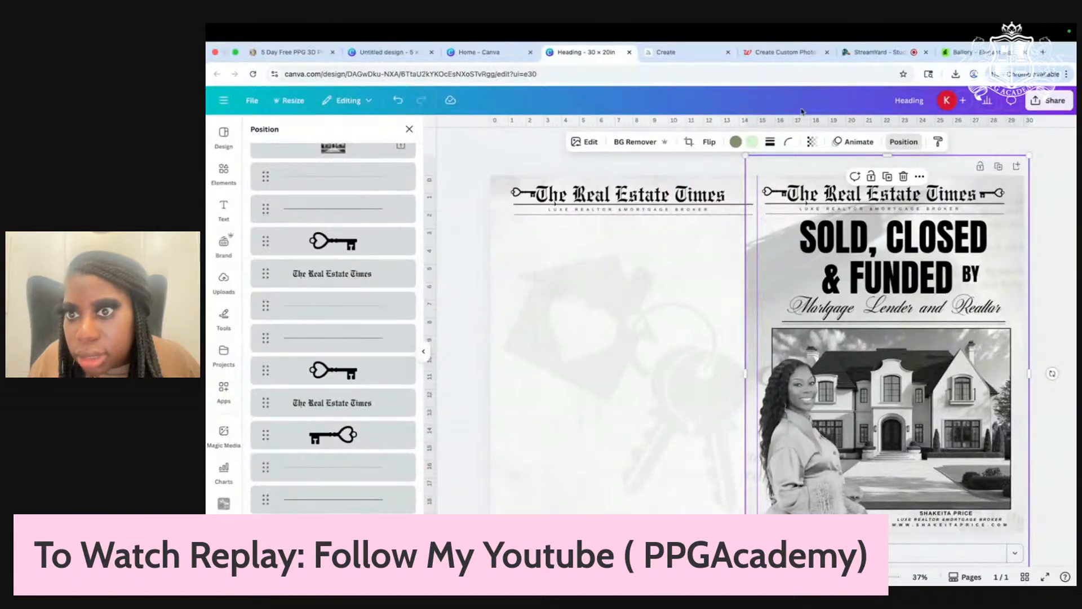
Step: Fade the contract backdrop a bit more and raise its Sharpness to 86 and Clarity to 61
left_click(811, 141)
left_click_drag(800, 182, 776, 184)
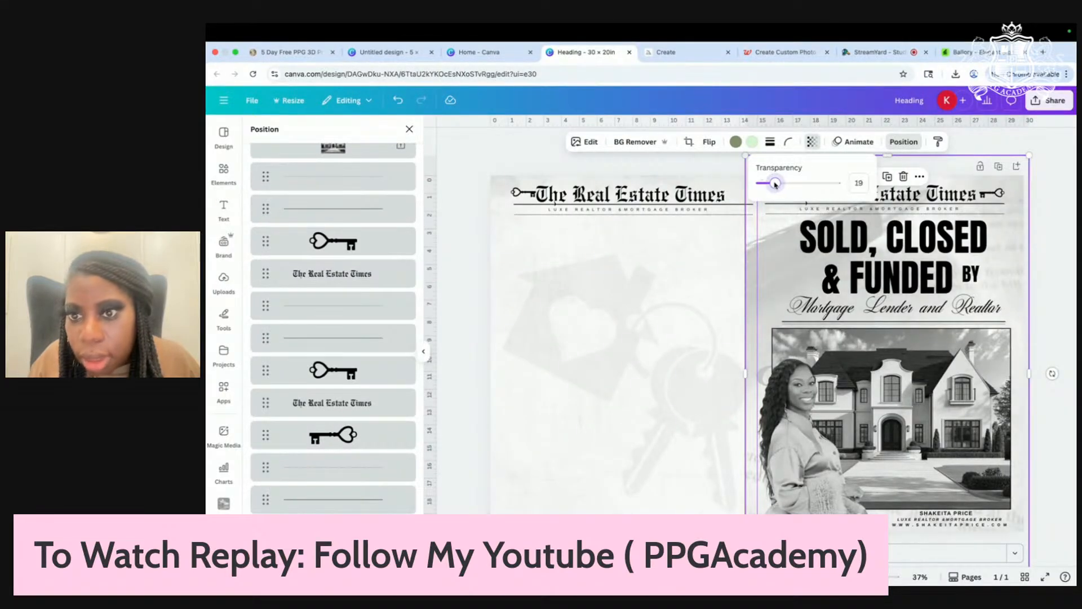
left_click(586, 142)
left_click(306, 207)
scroll(304, 319, "down", 5)
left_click_drag(318, 461, 373, 467)
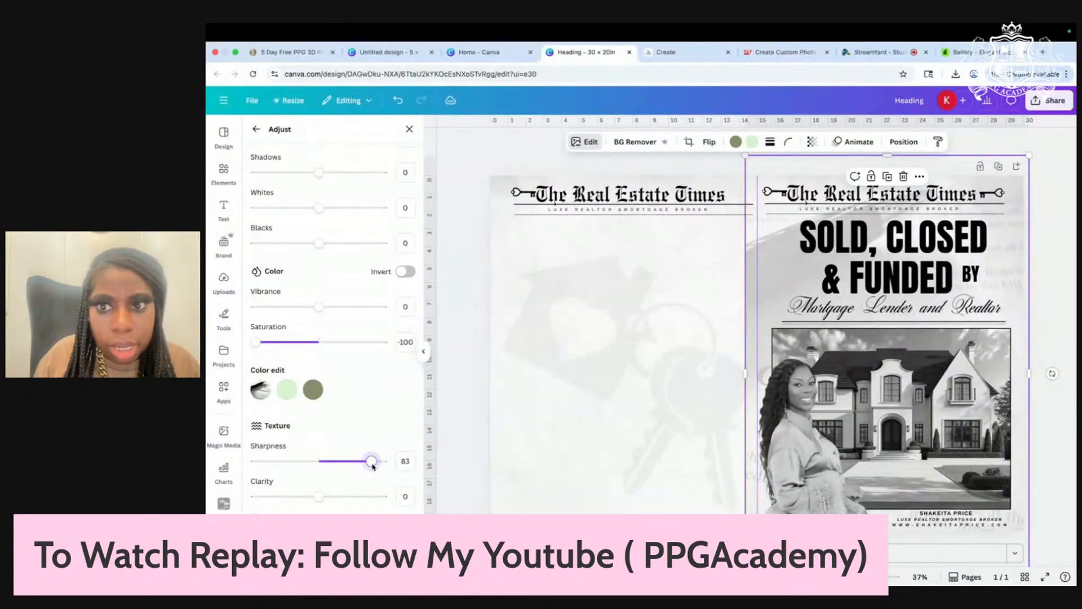
left_click_drag(321, 498, 353, 500)
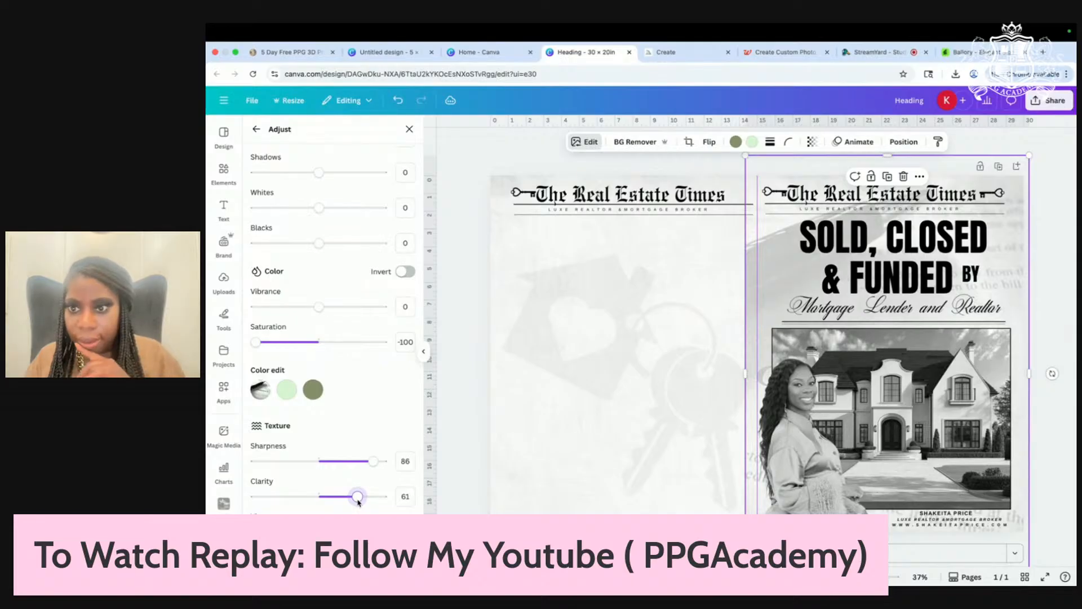
left_click(1063, 197)
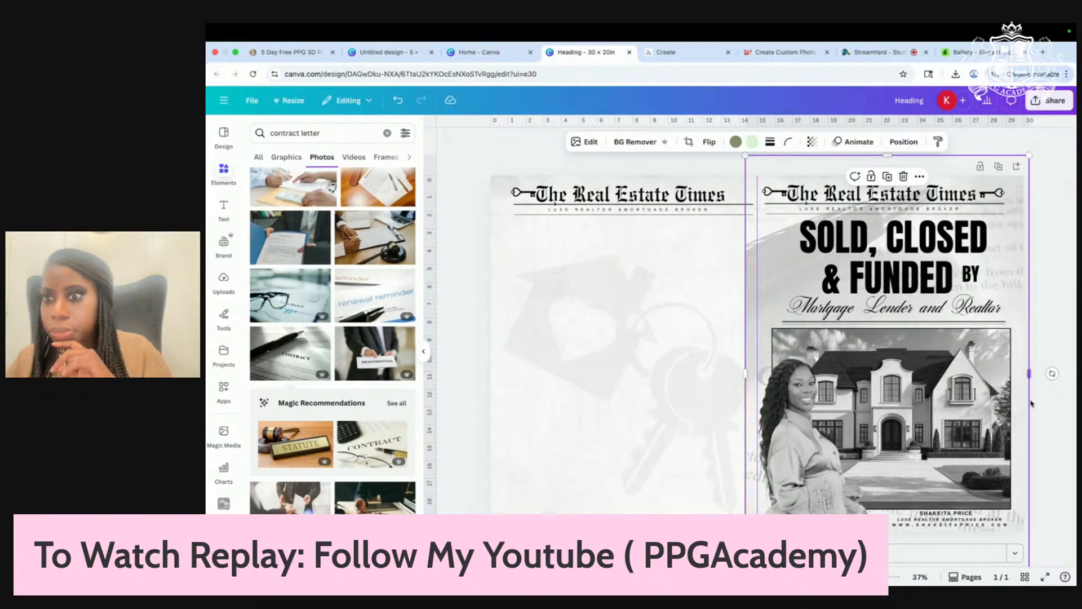
left_click(1070, 273)
left_click(561, 331)
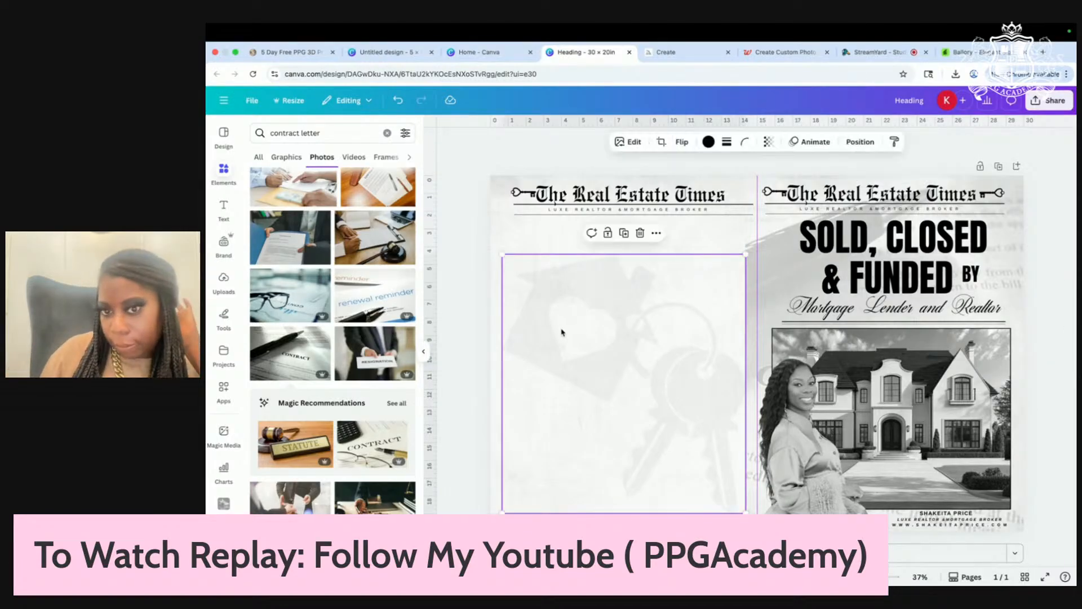
left_click(465, 321)
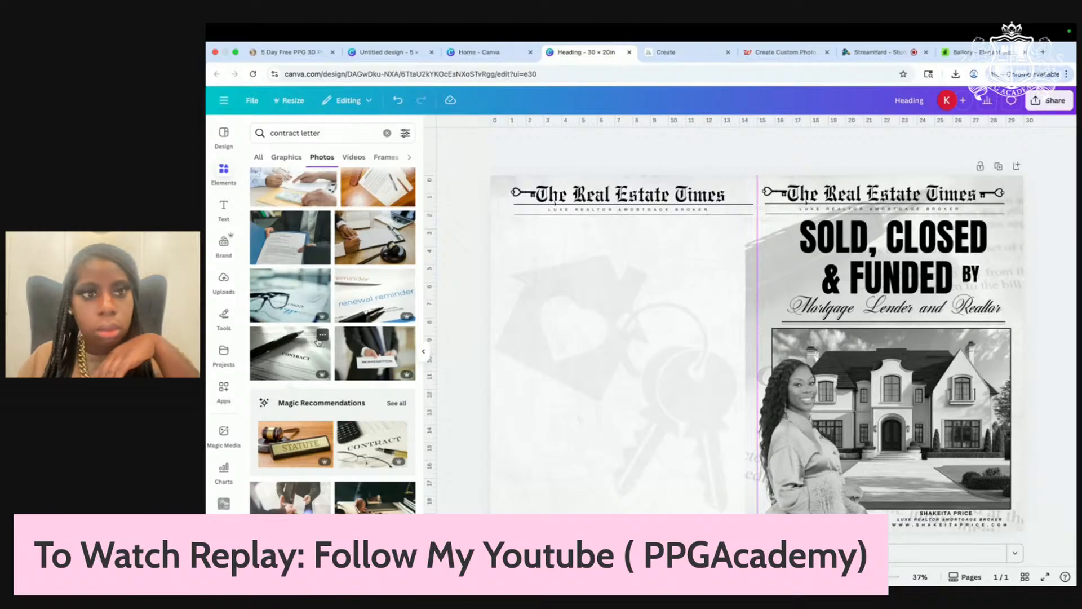
Step: Add a new text box and set its font to Times New Roman
left_click(223, 207)
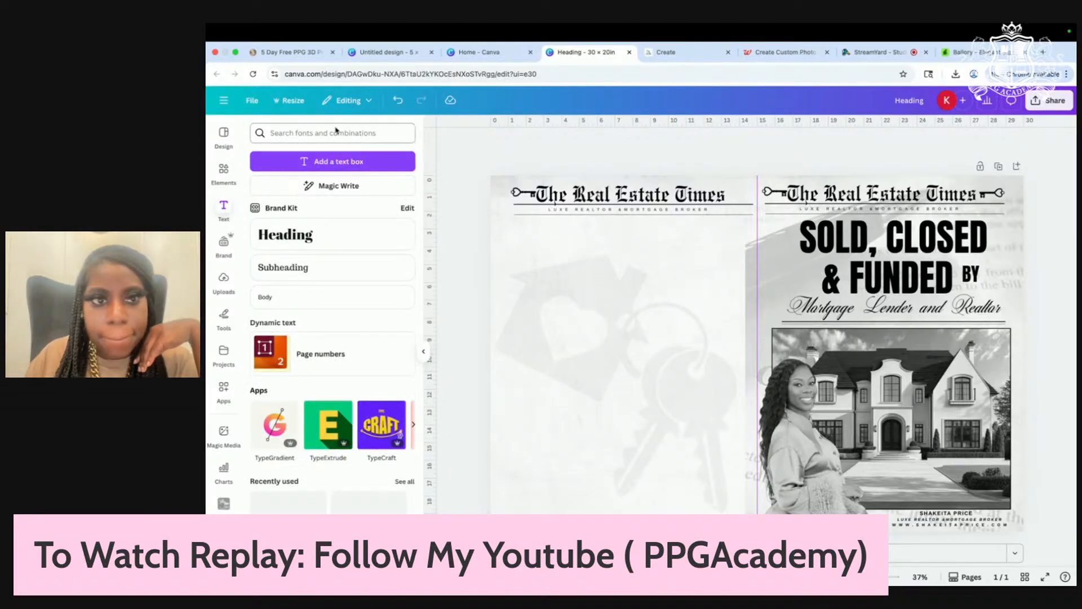
left_click(325, 163)
left_click_drag(732, 352, 621, 334)
left_click(541, 141)
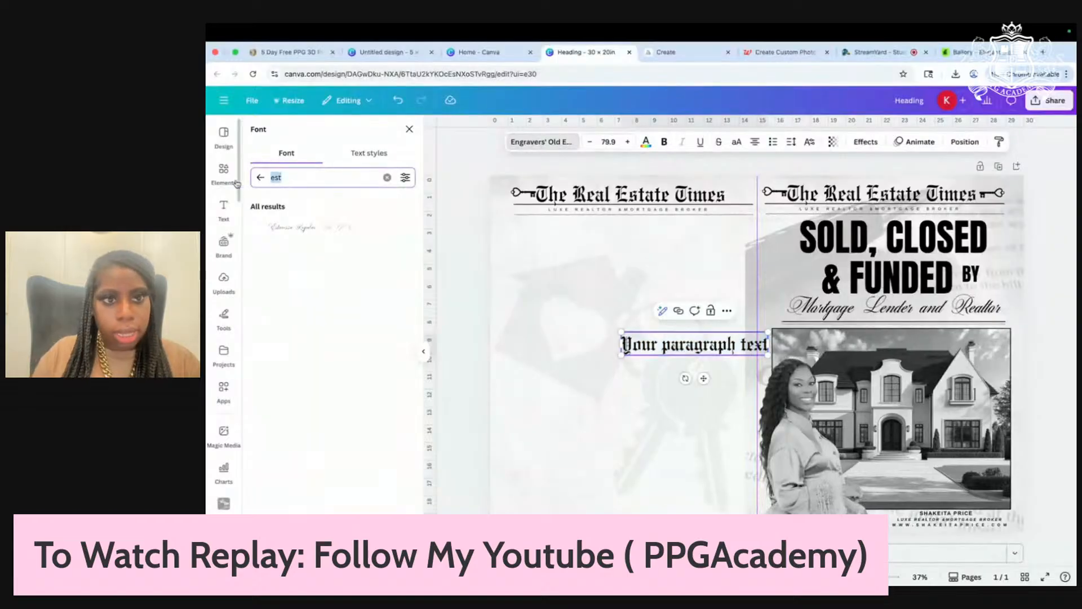
type("time")
left_click(302, 226)
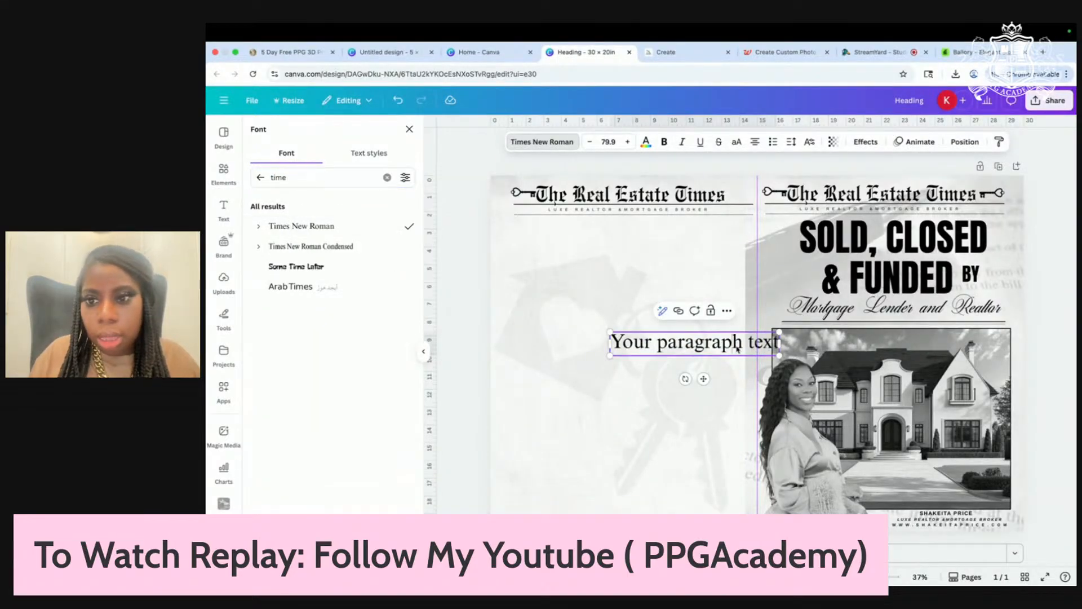
Step: Move the text box to the left page and type 'MEET THE AGENT'
left_click(689, 400)
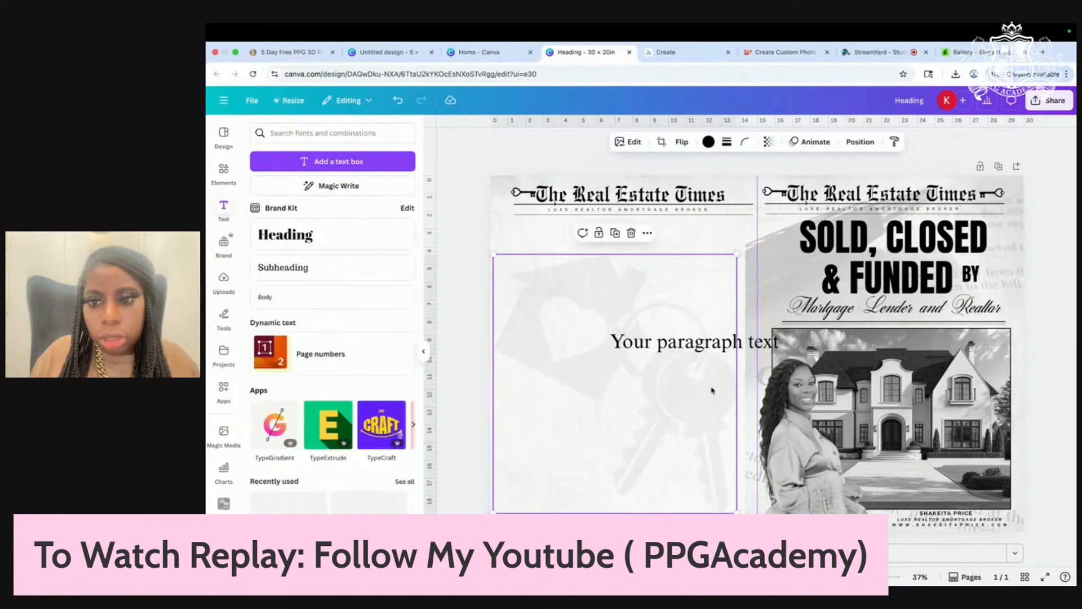
left_click_drag(683, 342, 608, 270)
double_click(608, 270)
type("TH")
key("BackSpace")
key("BackSpace")
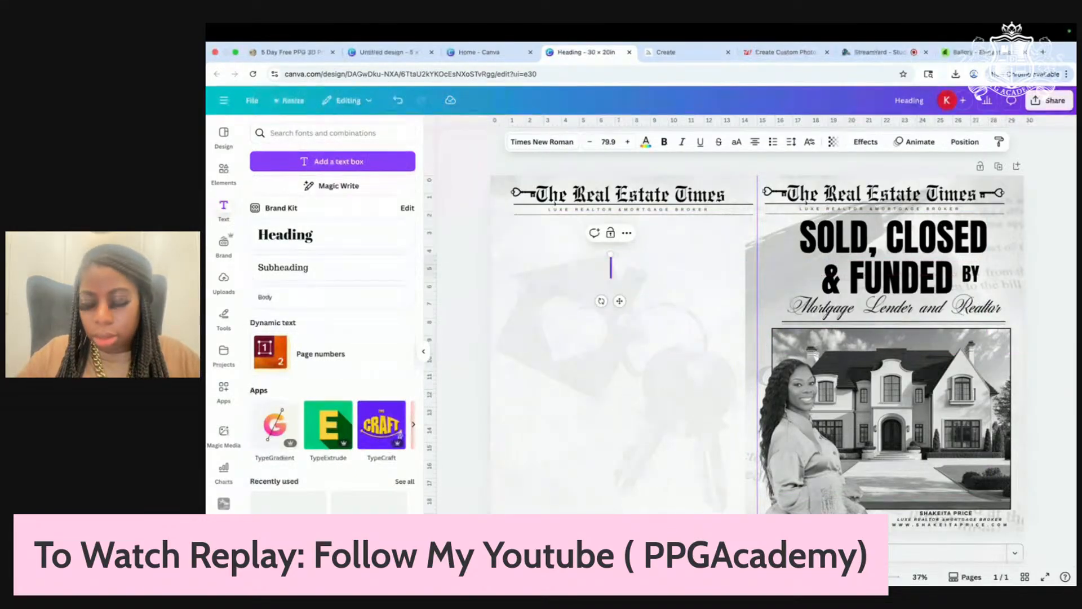
type("MEET TGE")
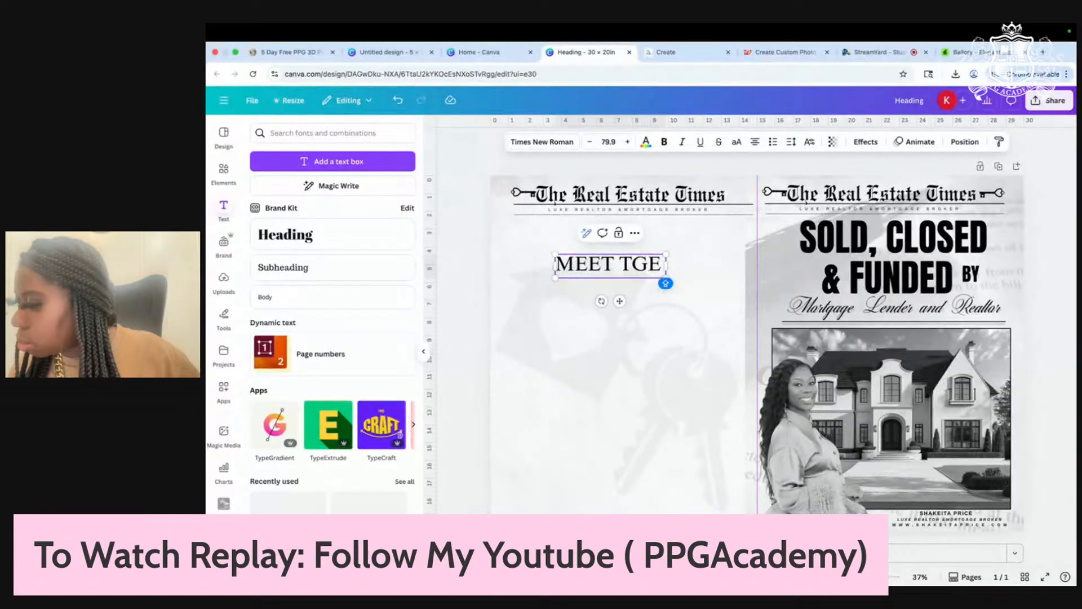
type(" A")
key("BackSpace")
key("BackSpace")
key("BackSpace")
key("BackSpace")
type("HE A")
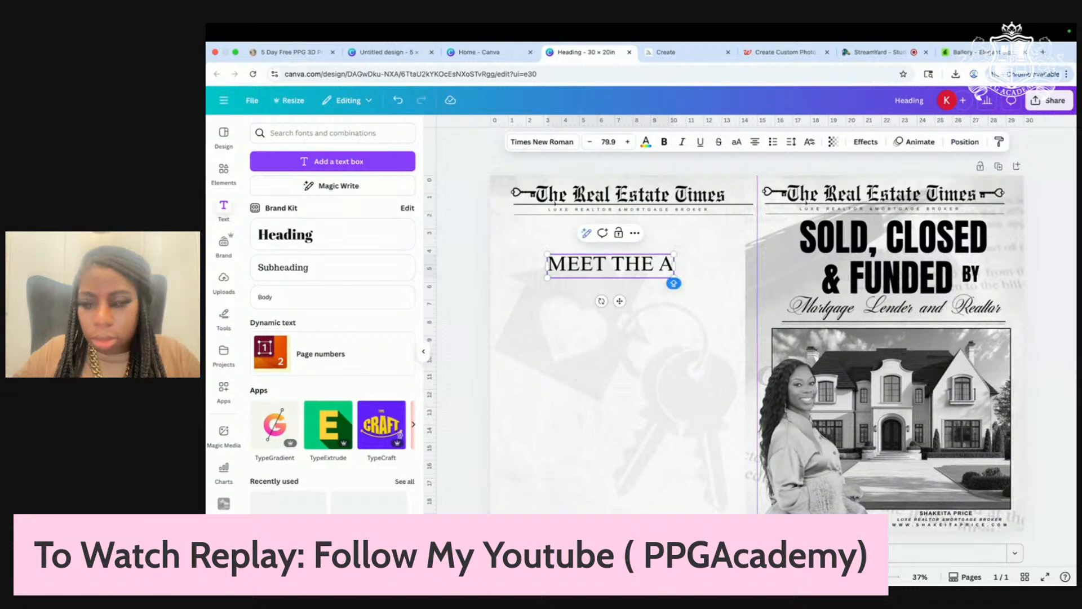
type("GENT")
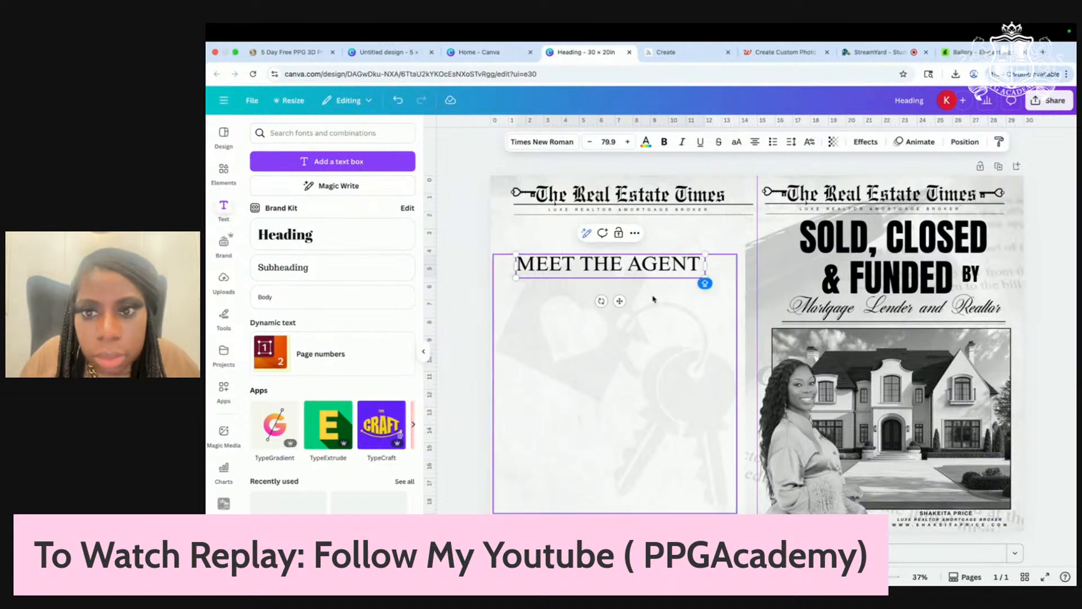
left_click(658, 302)
Step: Resize the 'MEET THE AGENT' heading and centre it under the left masthead
left_click(688, 276)
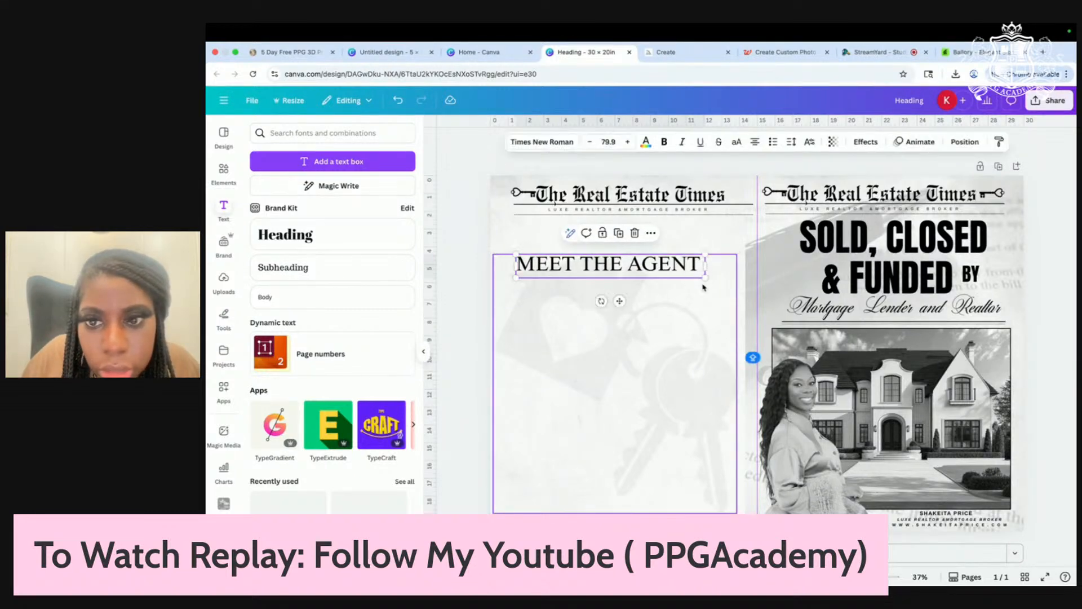
left_click_drag(705, 280, 624, 240)
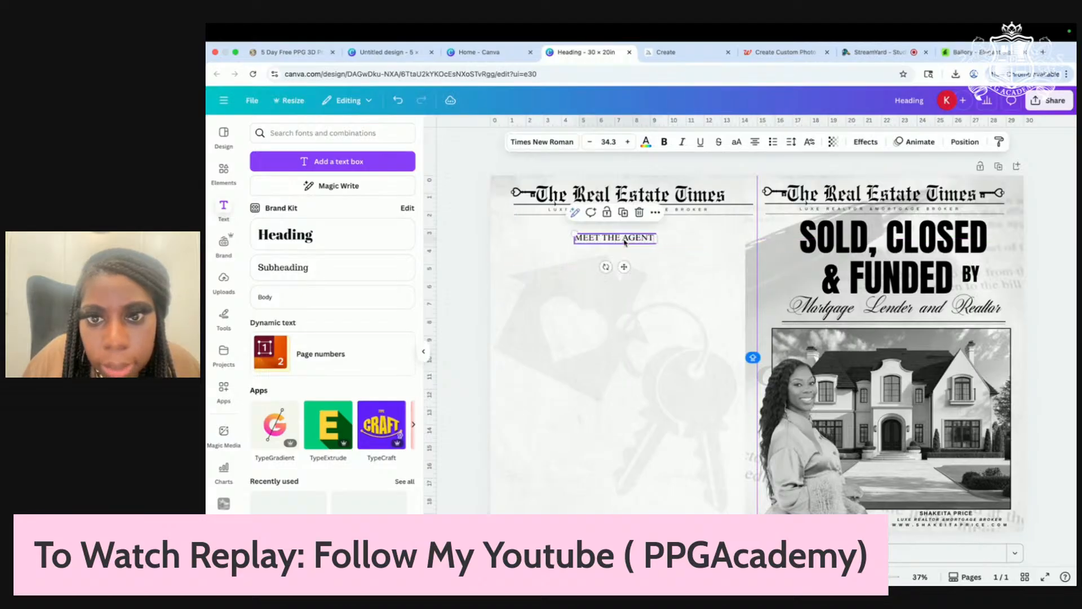
left_click(694, 256)
scroll(695, 257, "up", 2)
left_click(624, 237)
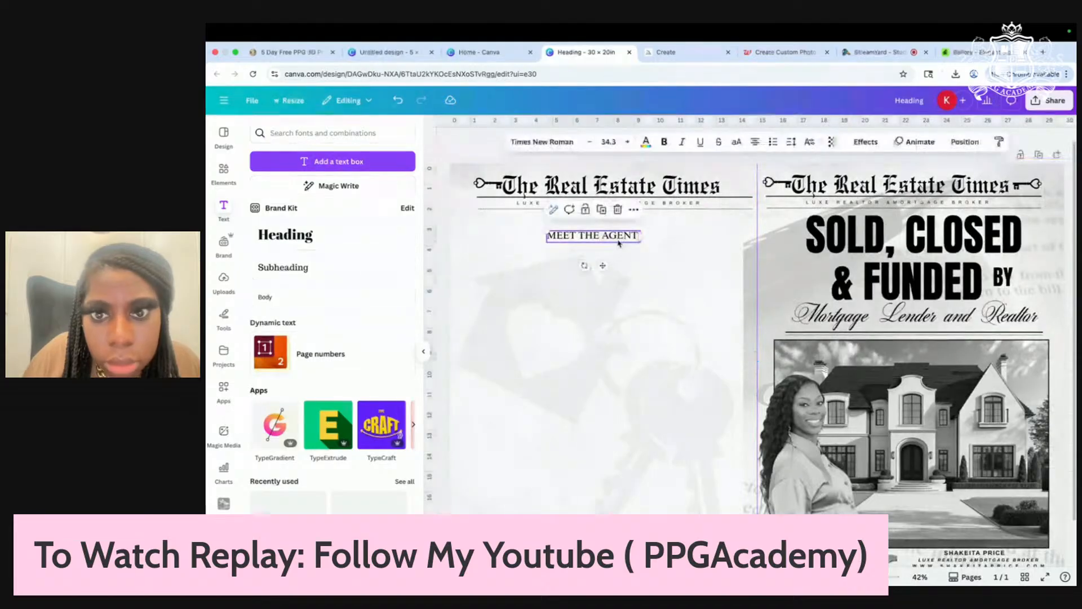
left_click_drag(624, 240, 623, 237)
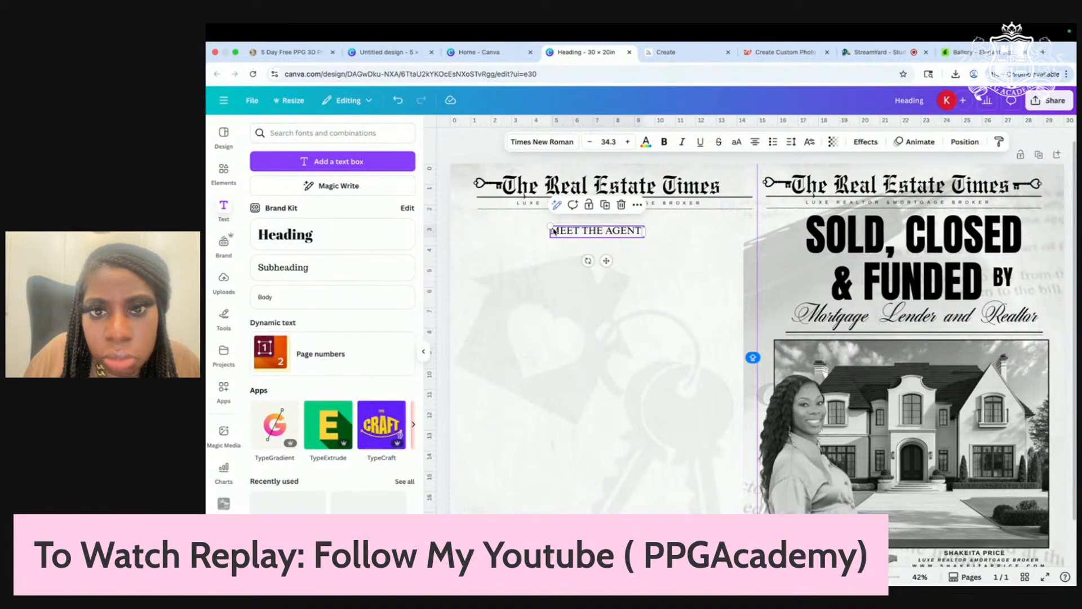
left_click_drag(552, 228, 519, 223)
left_click_drag(631, 235, 646, 235)
left_click(674, 267)
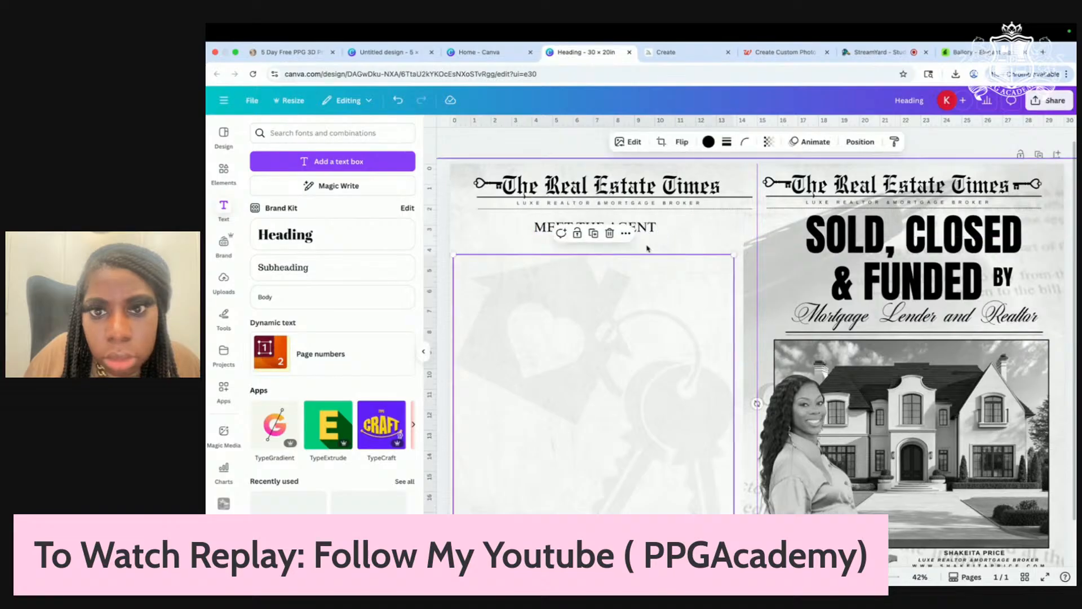
Step: Duplicate the agent's name text and place the copy under 'MEET THE AGENT'
scroll(663, 402, "down", 3)
left_click(912, 481)
left_click(919, 458)
left_click_drag(918, 485, 666, 291)
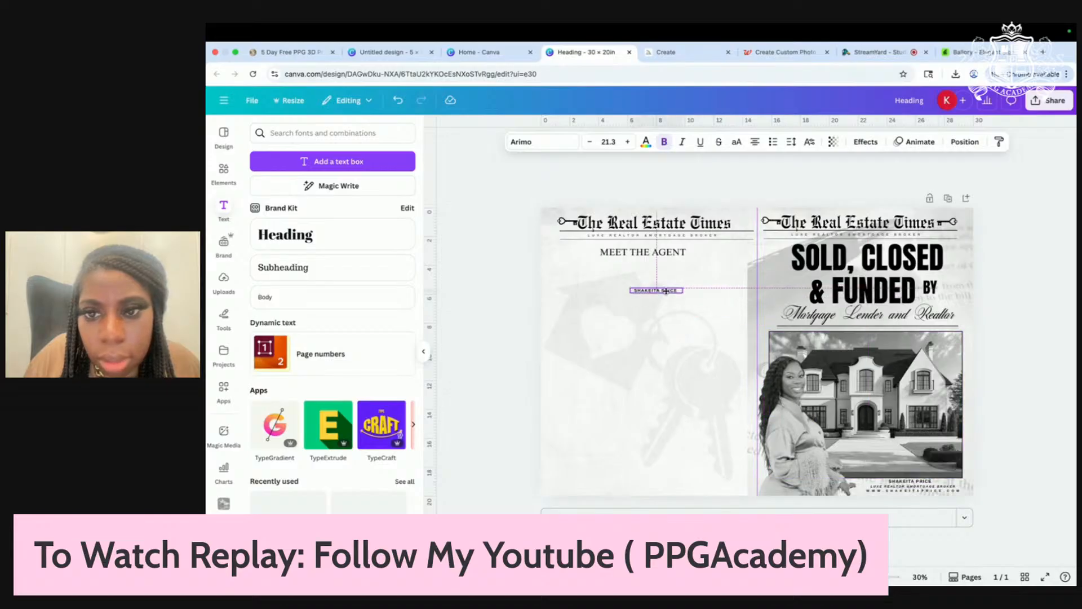
Step: Copy the 'LUXE REALTOR & MORTGAGE BROKER' tagline beneath the agent's name, shrunk to 11.6
left_click(875, 488)
left_click(923, 463)
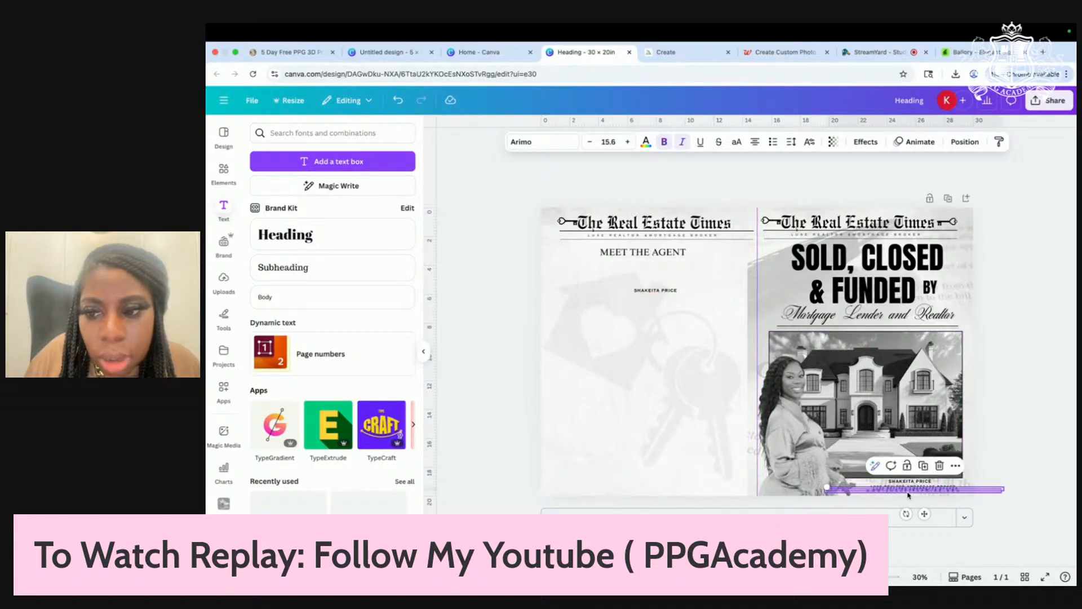
left_click_drag(925, 513, 648, 224)
scroll(654, 295, "up", 5)
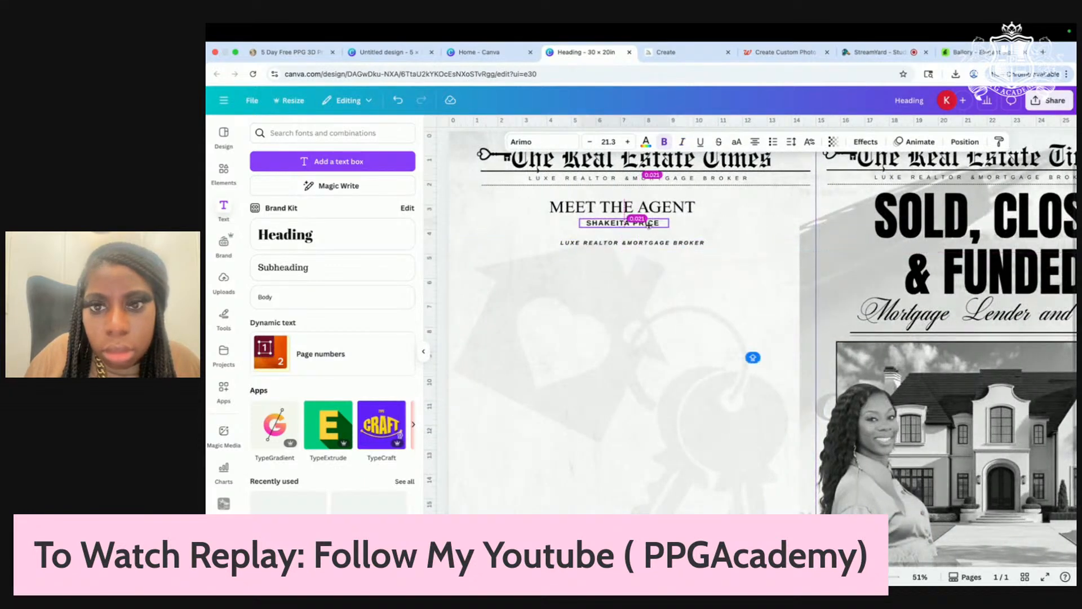
left_click(678, 243)
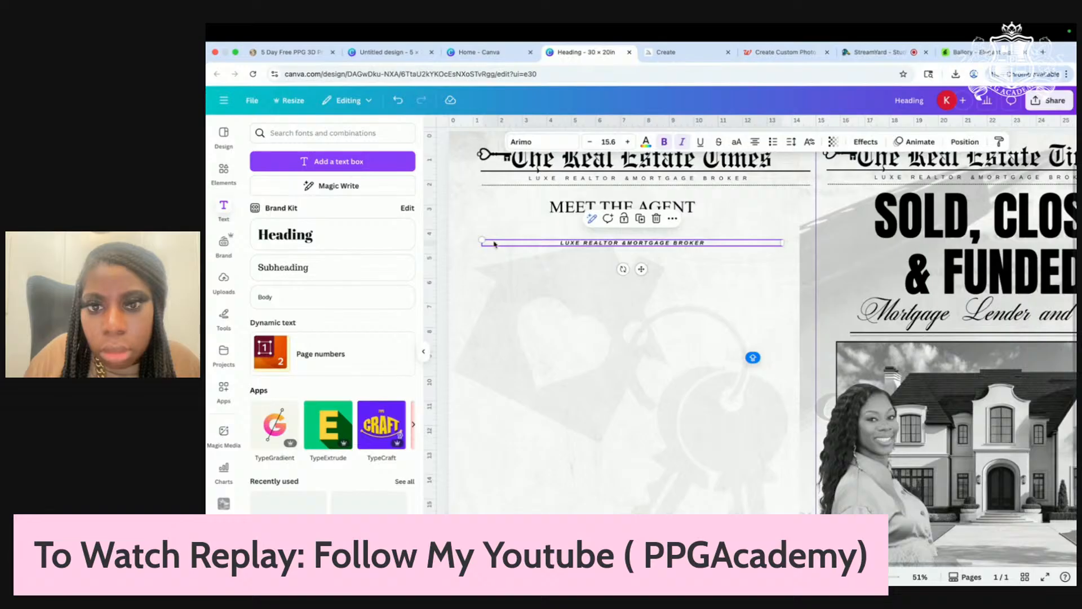
left_click_drag(482, 241, 558, 242)
left_click_drag(679, 269, 627, 257)
left_click(553, 374)
scroll(553, 375, "down", 5)
left_click(482, 373)
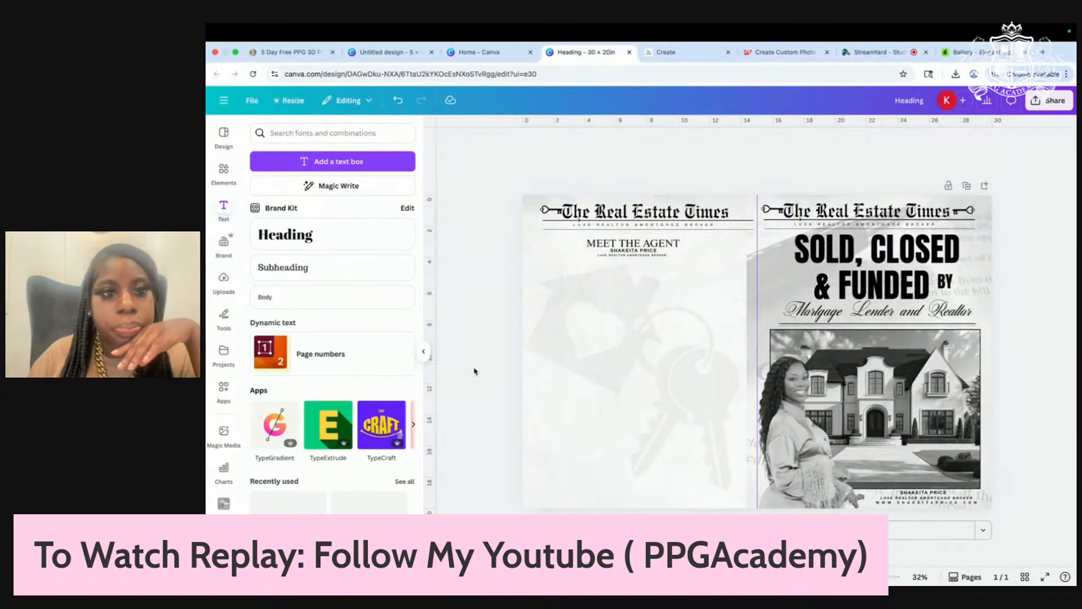
left_click(224, 172)
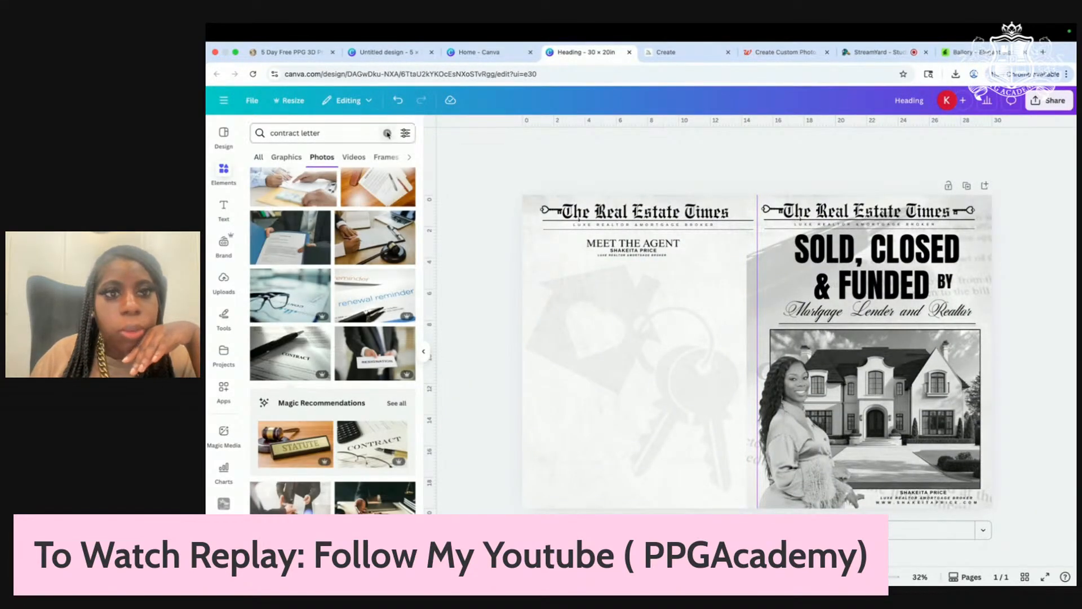
Step: Add a sky-and-hills square photo frame, shrink it, and place it on the left page
left_click(387, 133)
left_click(307, 161)
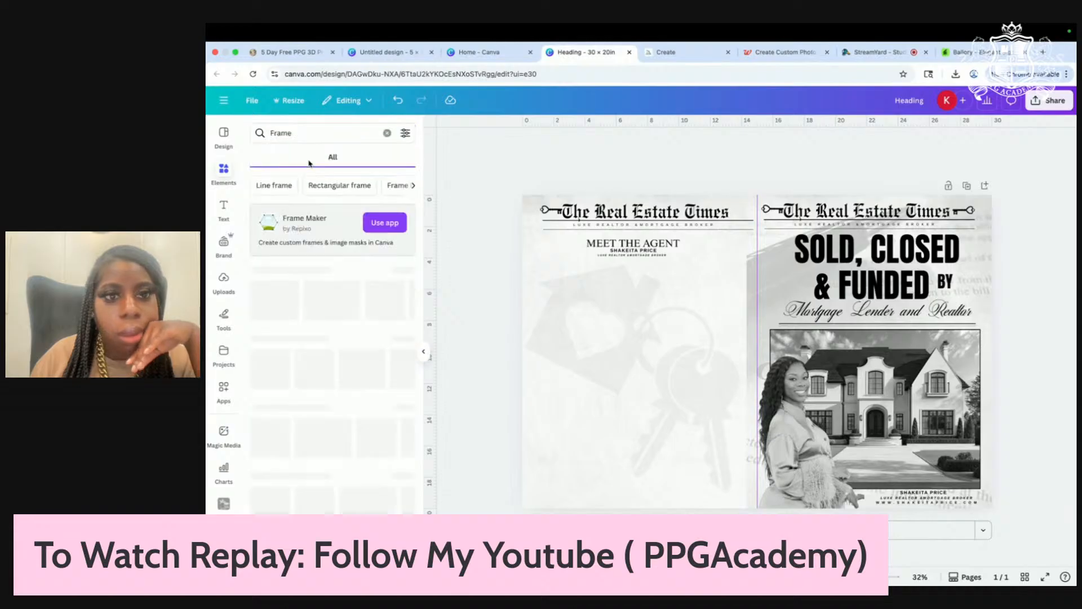
left_click(267, 309)
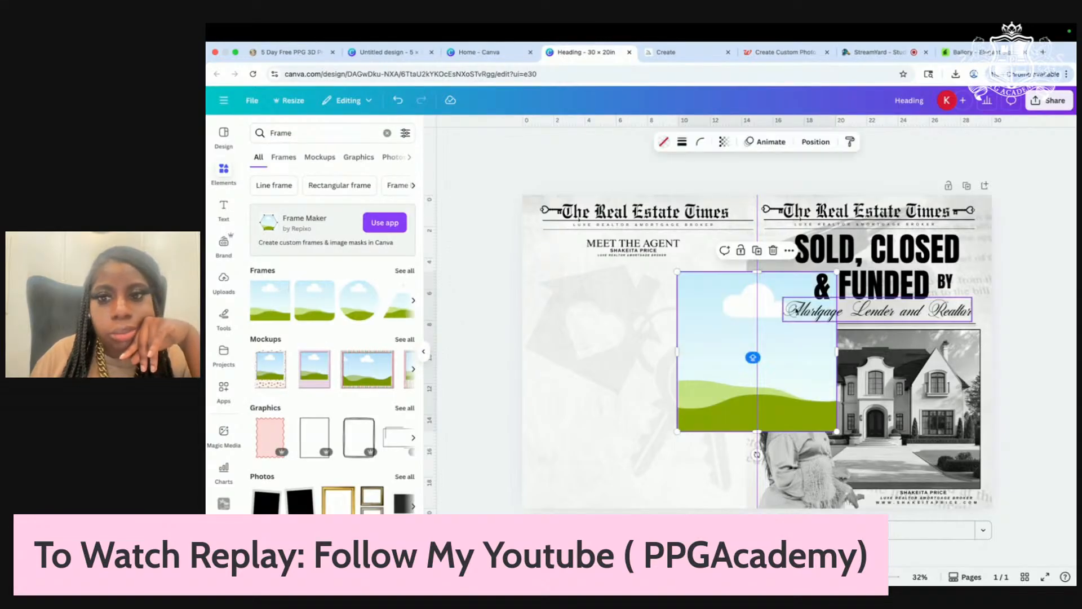
mouse_move(837, 434)
left_mouse_down()
mouse_move(752, 354)
mouse_move(759, 367)
left_mouse_up()
left_click_drag(713, 332, 576, 343)
Step: Move the tagline, agent name and MEET THE AGENT heading below the frame
left_click_drag(649, 258, 646, 419)
left_click_drag(644, 253, 641, 409)
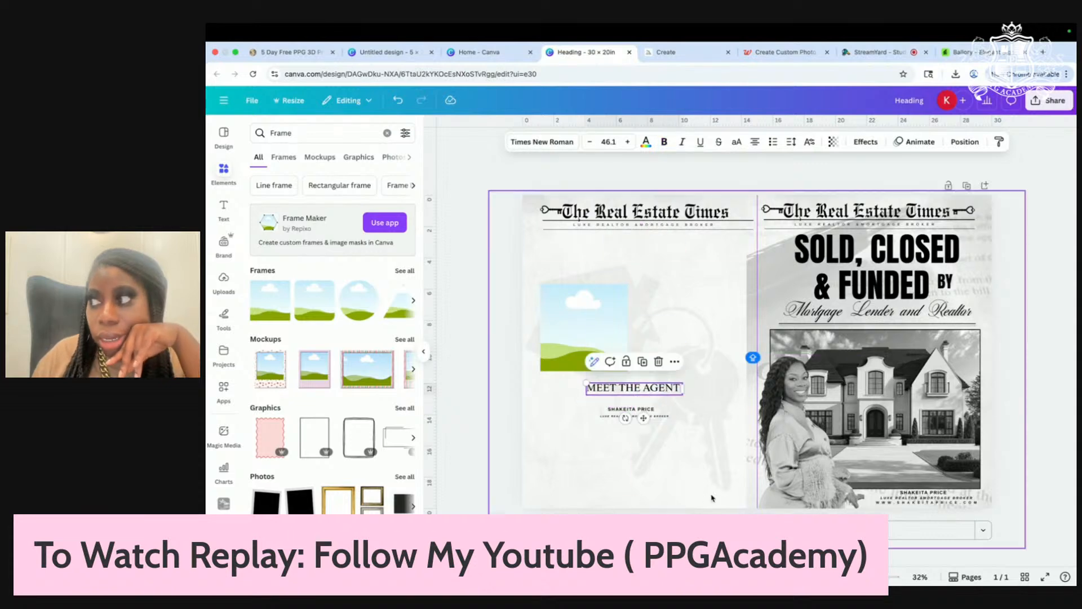
left_click(636, 407)
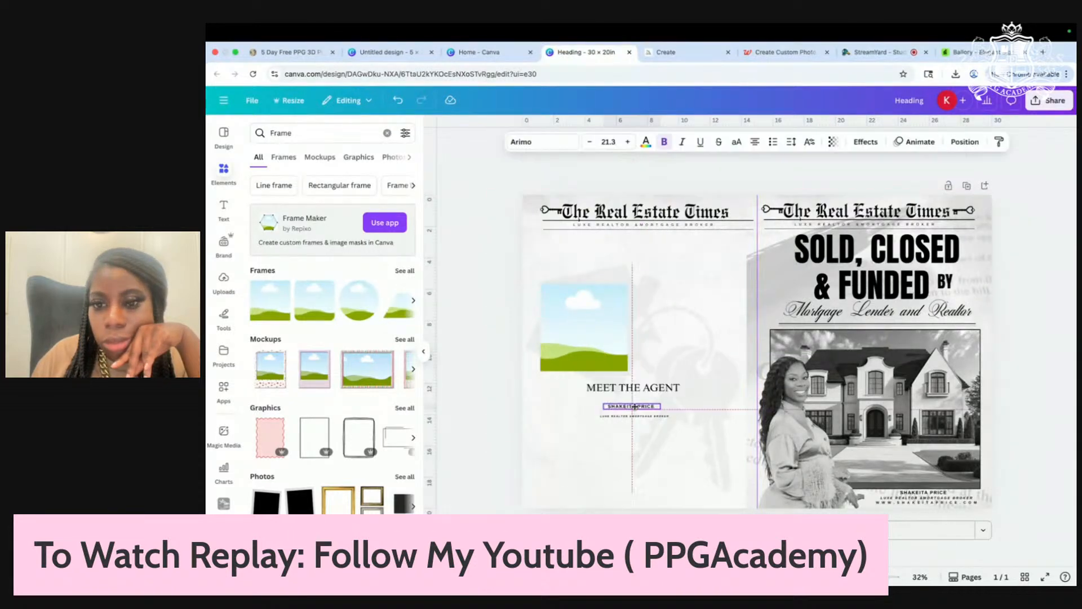
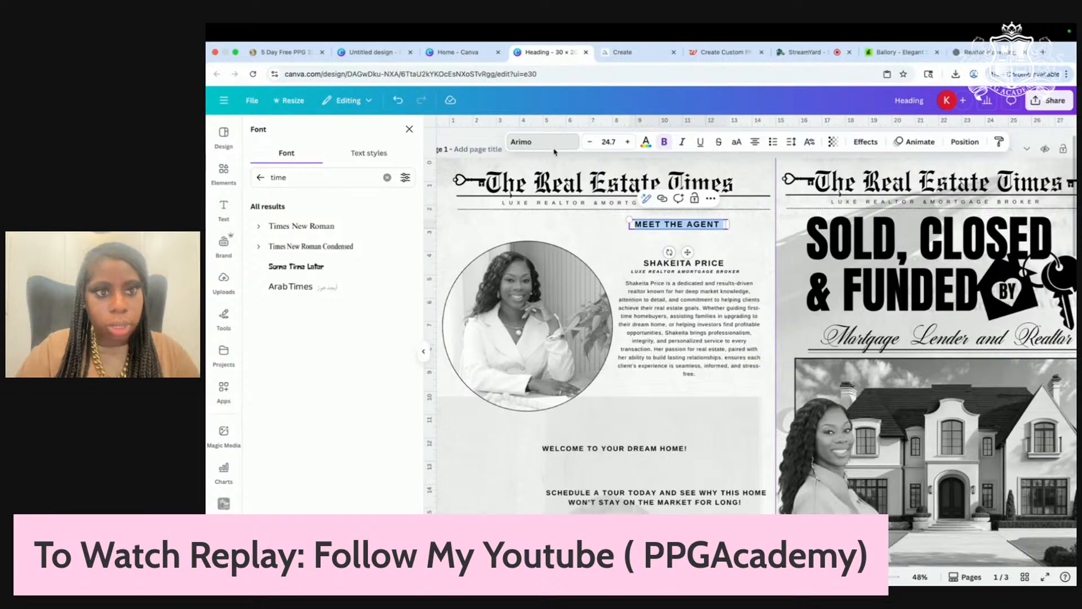
Step: Set MEET THE AGENT in Times New Roman, letter spacing 275, on one line above the agent's name
left_click(301, 226)
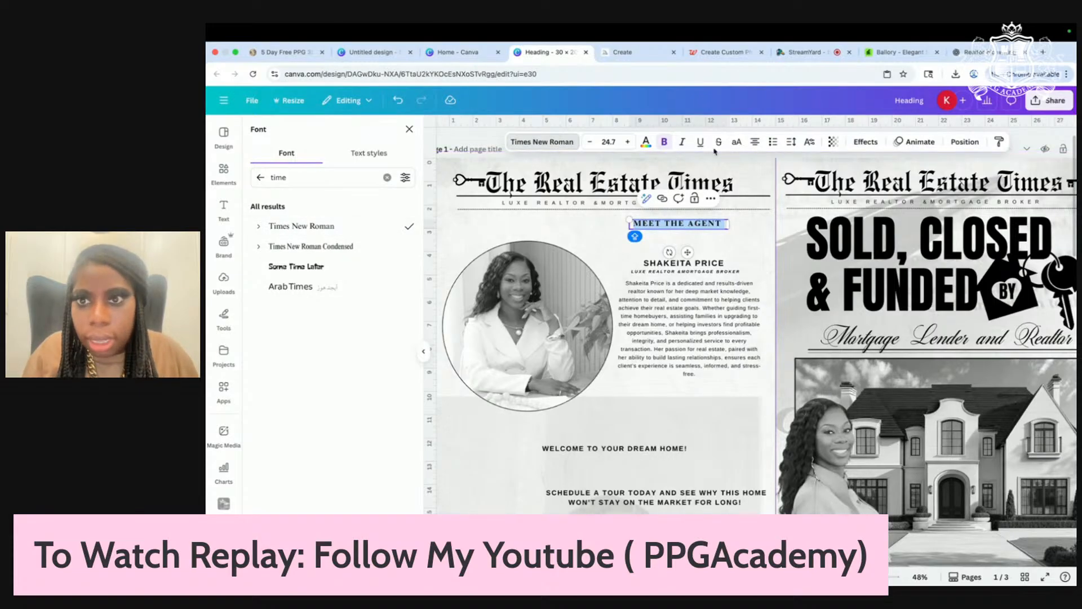
left_click(791, 143)
left_click_drag(767, 186, 777, 186)
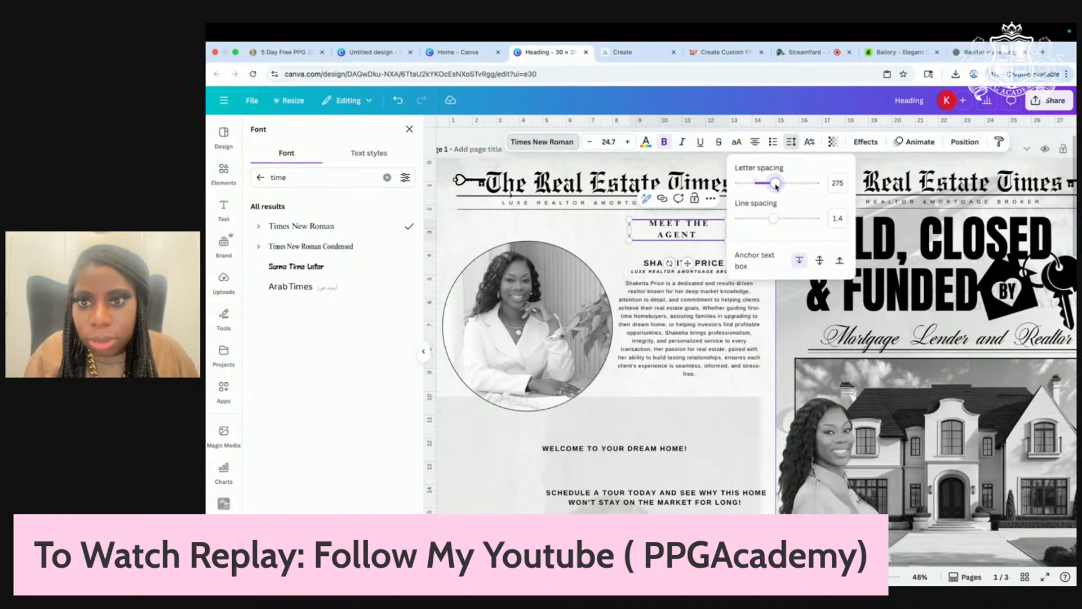
left_click_drag(630, 230, 554, 231)
left_click(678, 240)
left_click_drag(675, 225, 685, 268)
left_click(684, 274)
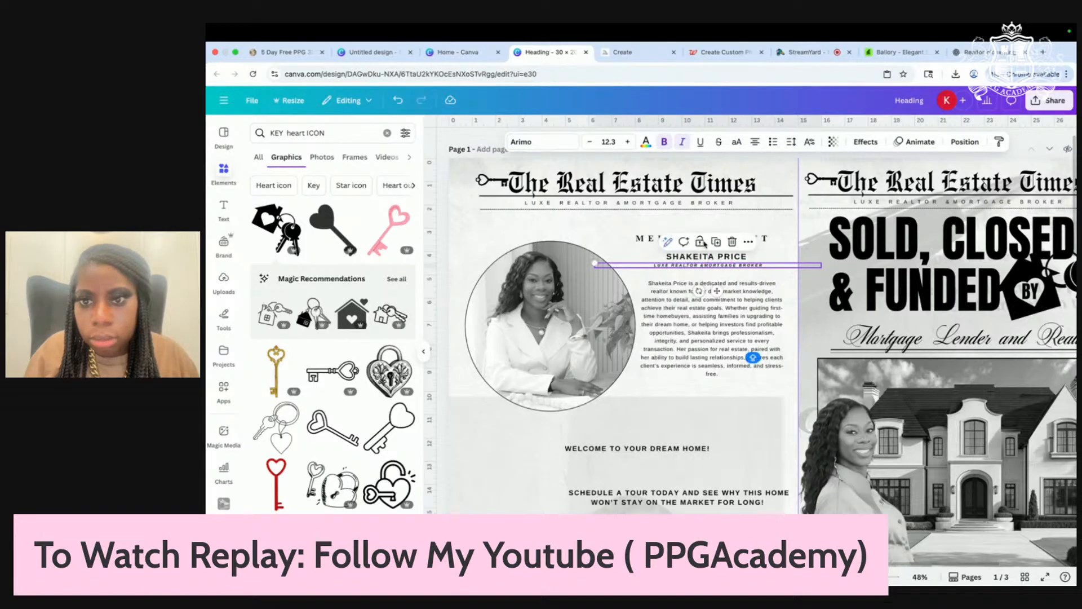
Step: Nudge the heading down slightly and move the bio paragraph up
left_click_drag(773, 241, 775, 244)
left_click_drag(701, 316, 700, 311)
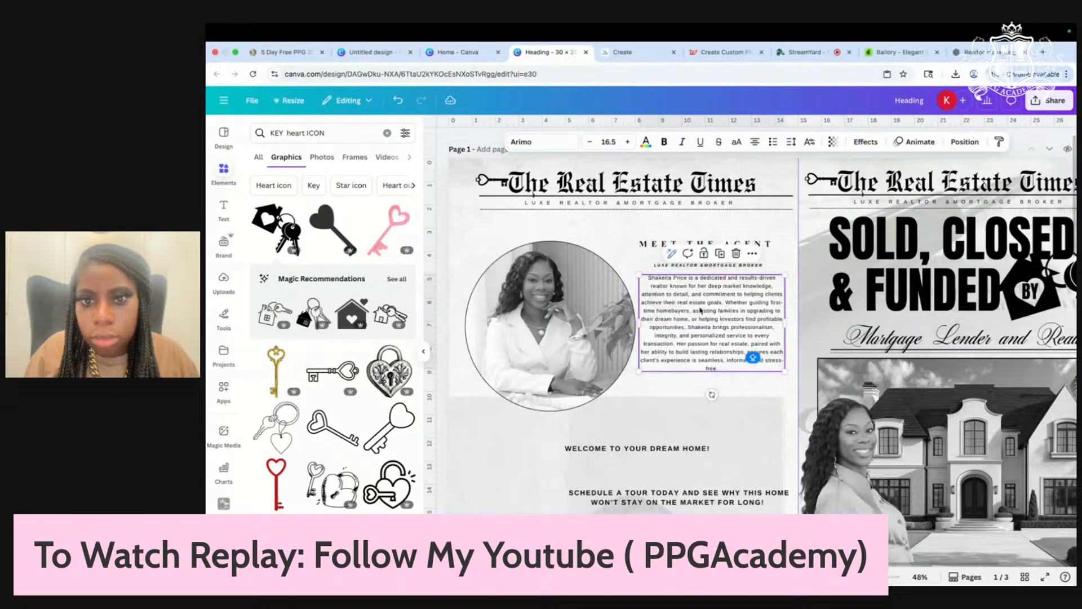
scroll(700, 311, "down", 3)
left_click(499, 303)
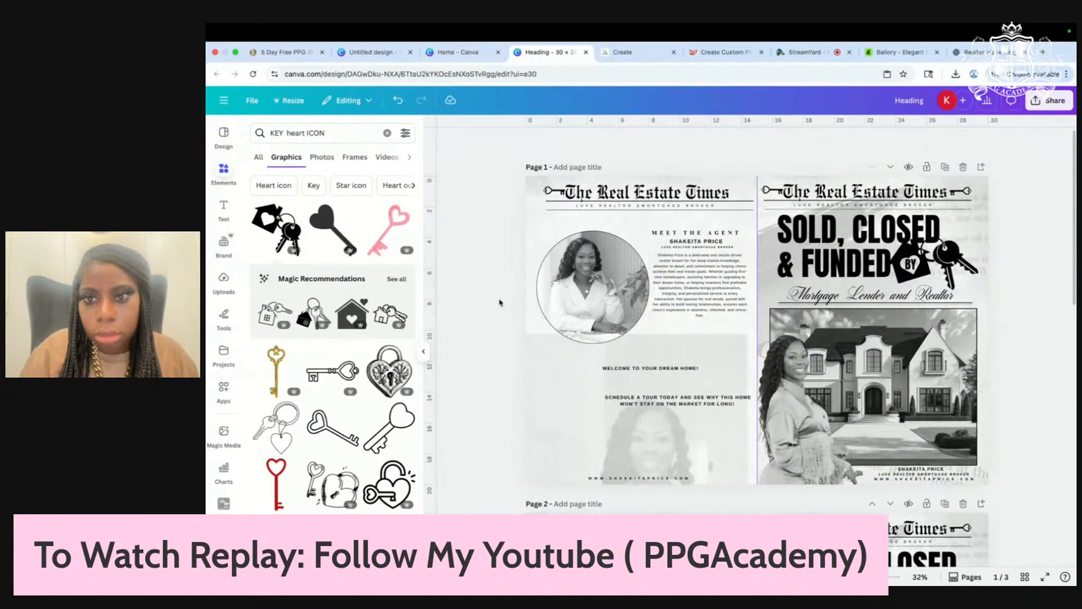
scroll(499, 303, "up", 3)
scroll(499, 303, "down", 2)
Step: Nudge the faded background photo down and the circular portrait up and left
left_click_drag(542, 392, 546, 404)
left_click(585, 273)
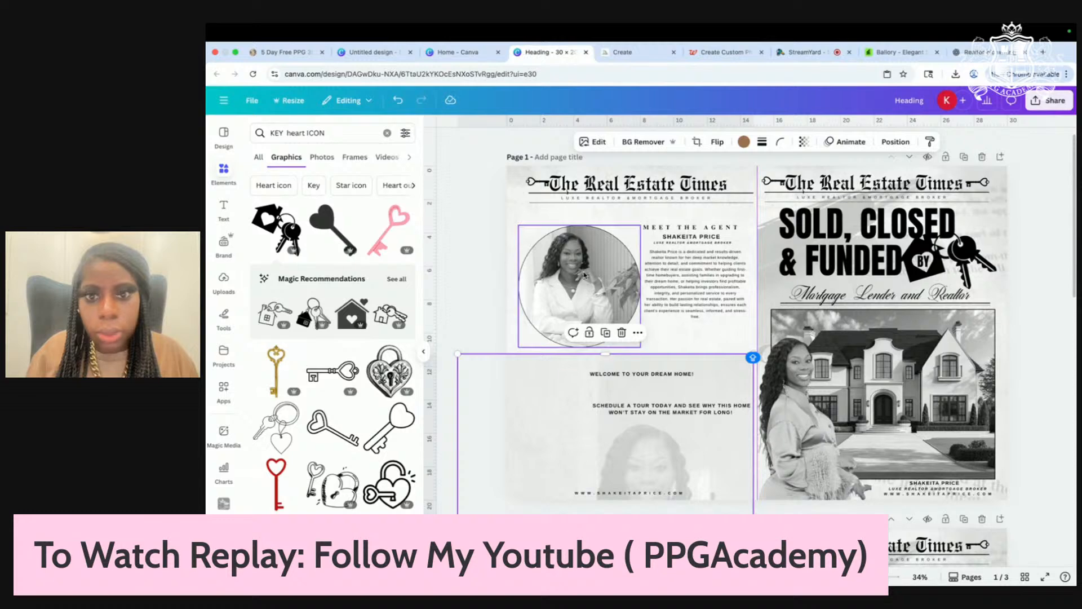
mouse_move(585, 273)
left_mouse_down()
mouse_move(566, 259)
mouse_move(578, 262)
left_mouse_up()
Step: Search Elements for 'HOUSE Frame' and show all house frame results
left_click(223, 172)
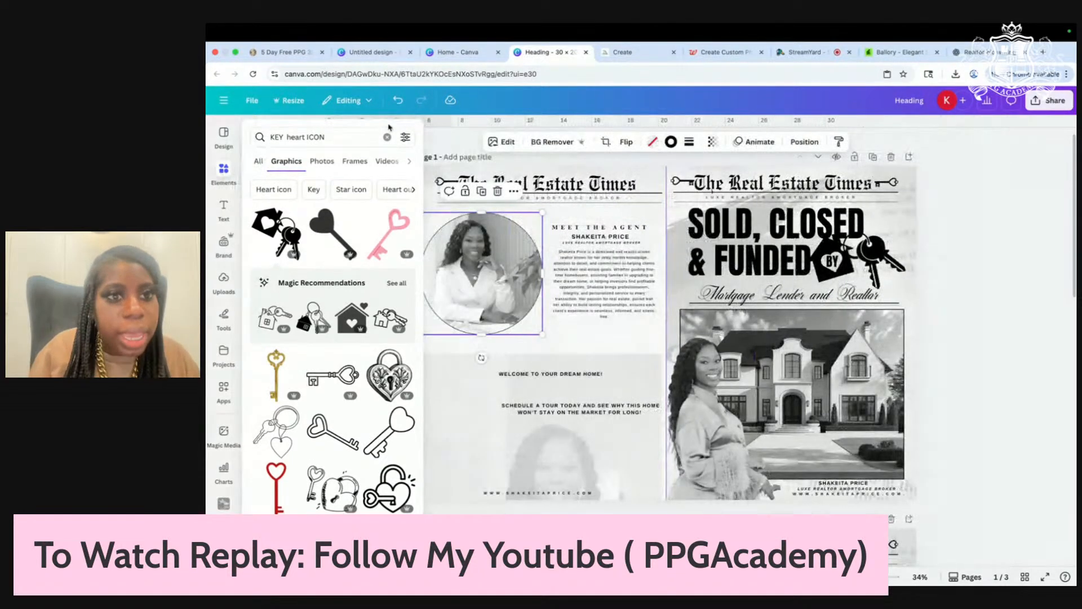
left_click(385, 138)
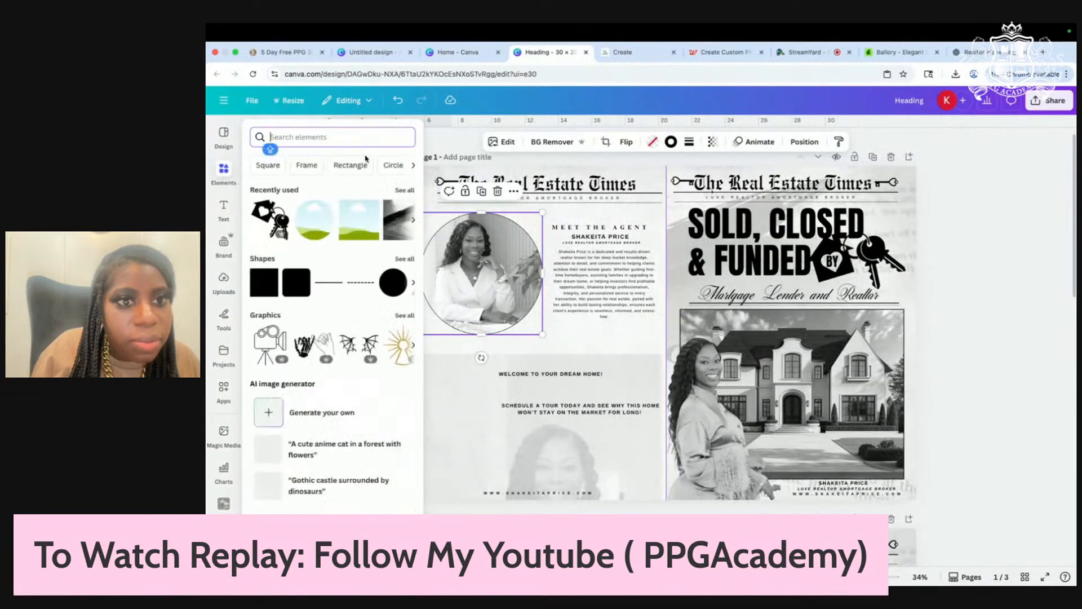
left_click(309, 166)
left_click(318, 137)
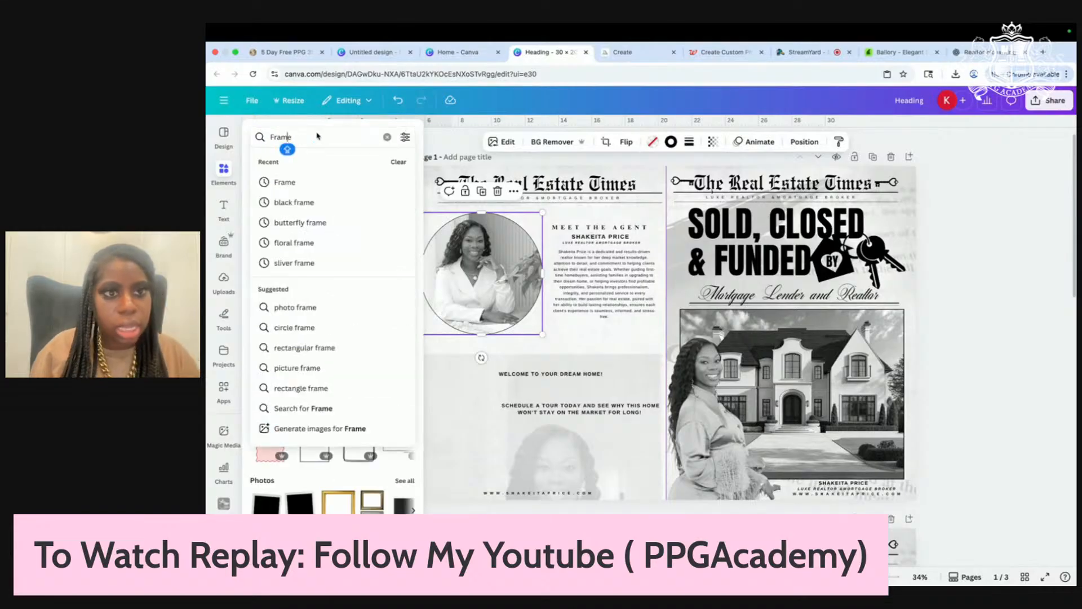
left_click(271, 138)
type("HON")
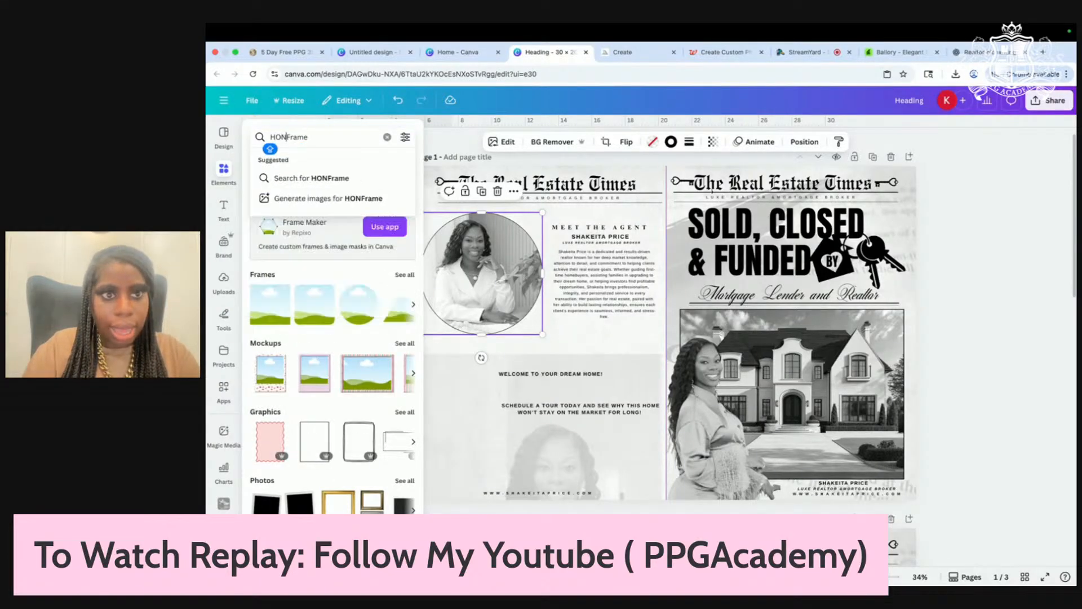
type("SE")
key("Return")
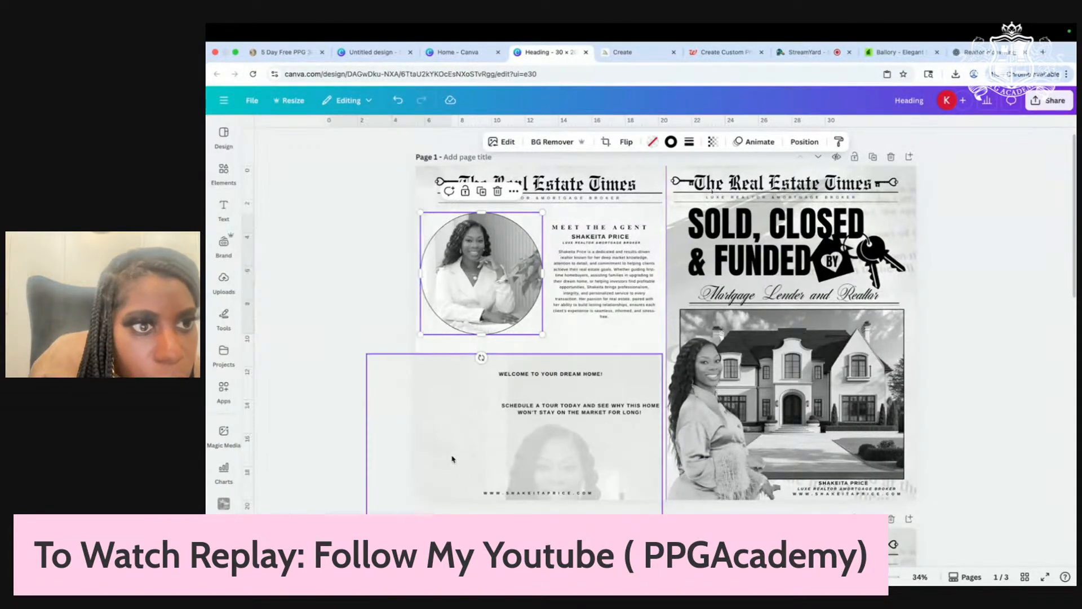
mouse_move(218, 189)
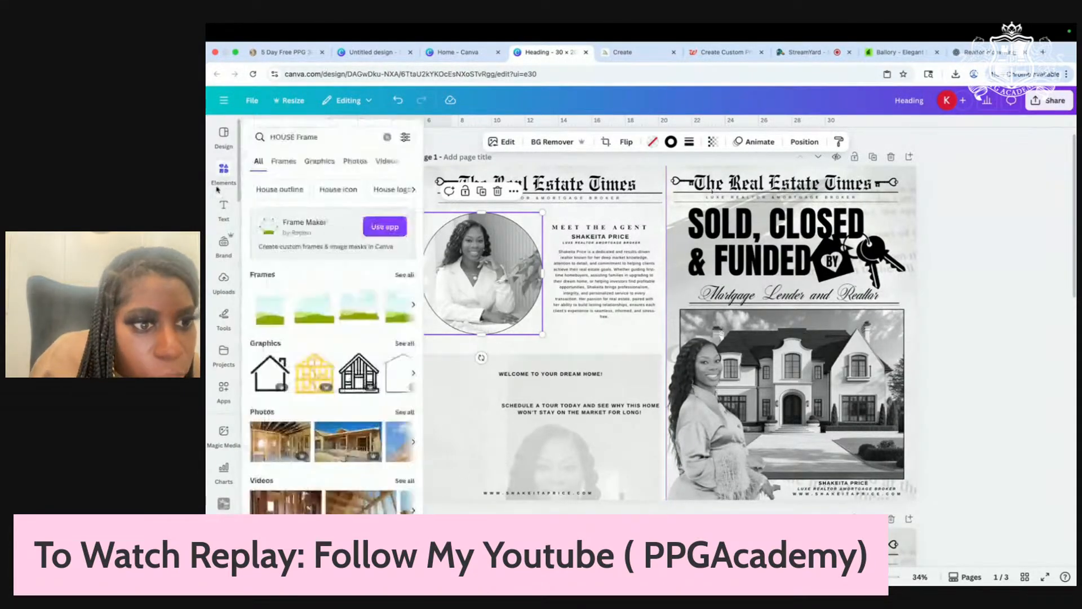
left_click(401, 276)
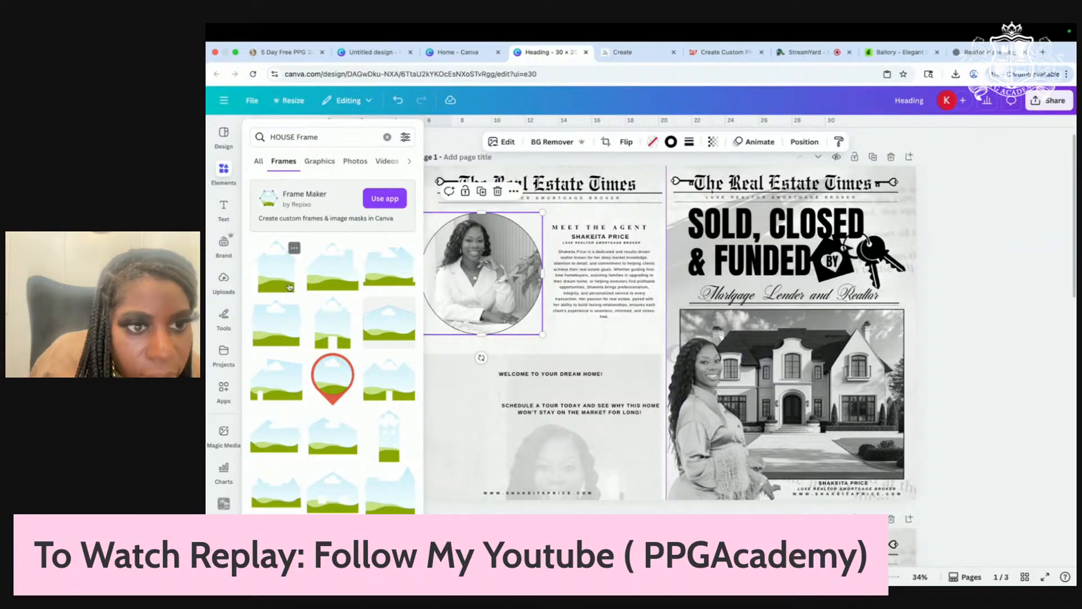
Step: Add a house-shaped frame in the portrait's old spot, shrink it, and move the portrait lower
left_click_drag(289, 287, 455, 411)
left_click_drag(477, 254, 623, 427)
left_click_drag(492, 328, 476, 254)
left_click_drag(554, 381, 520, 341)
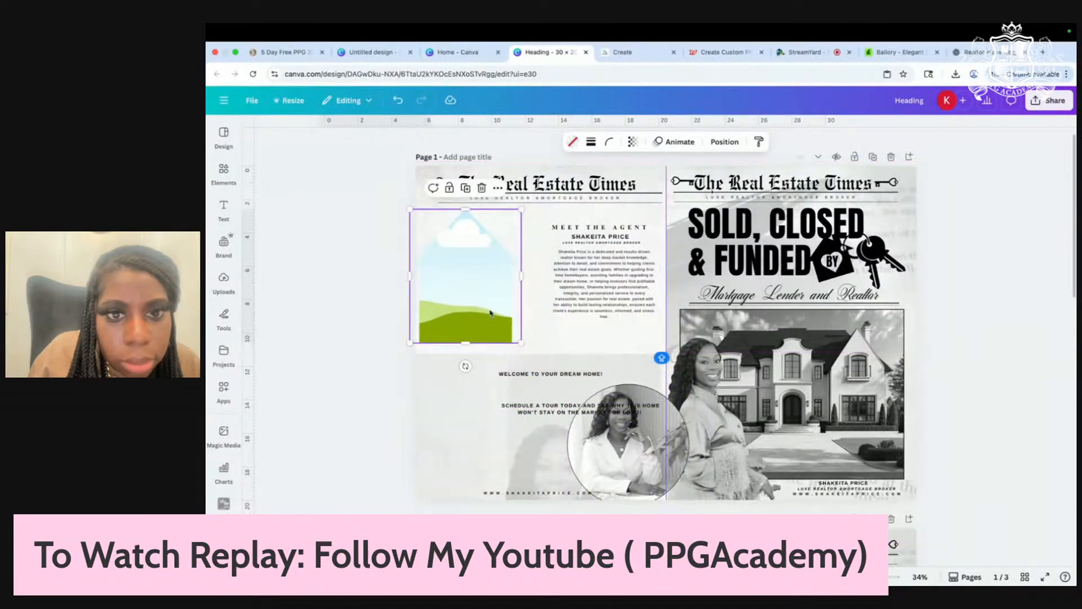
Step: Fine-tune the house frame's position and drag the agent's photo into it
mouse_move(467, 302)
left_mouse_down()
mouse_move(492, 302)
mouse_move(475, 294)
left_mouse_up()
right_click(620, 446)
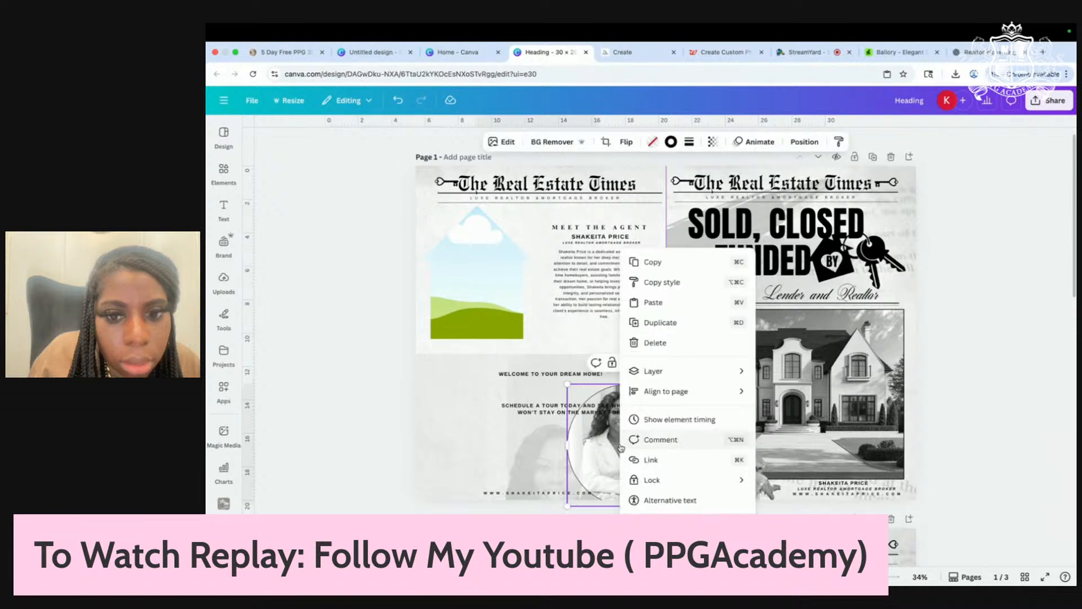
left_click_drag(621, 445, 493, 313)
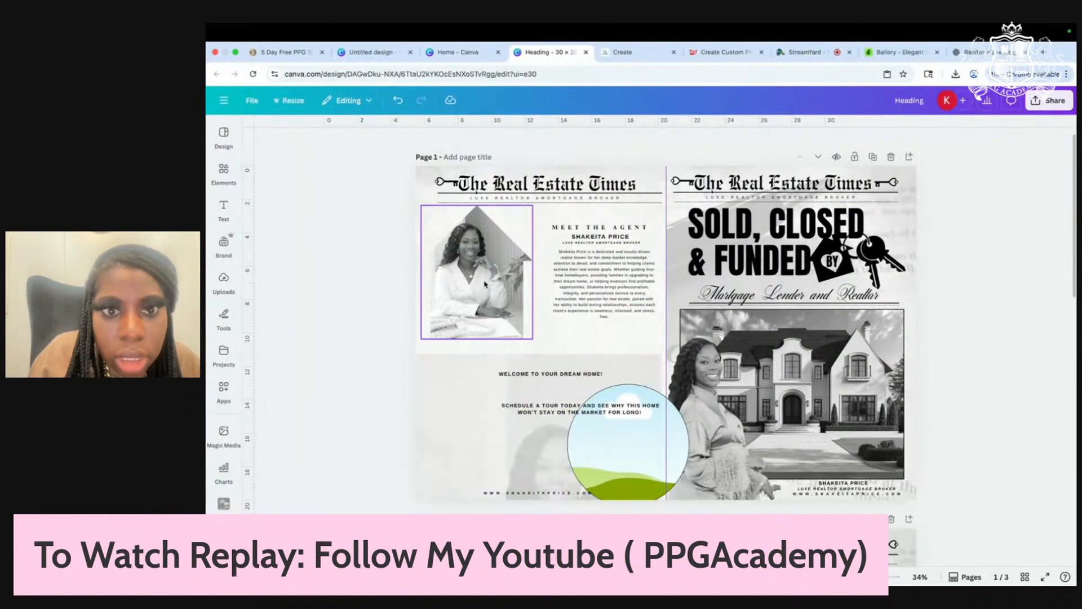
Step: Give the house frame a thin line outline with stroke weight 2
left_click(503, 293)
left_click(671, 143)
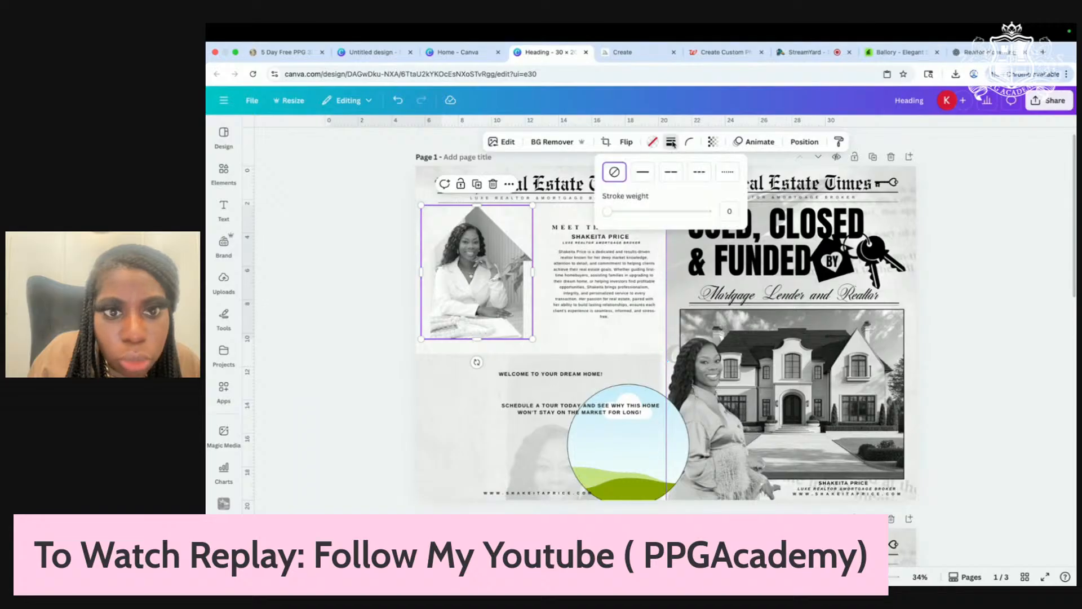
left_click(643, 171)
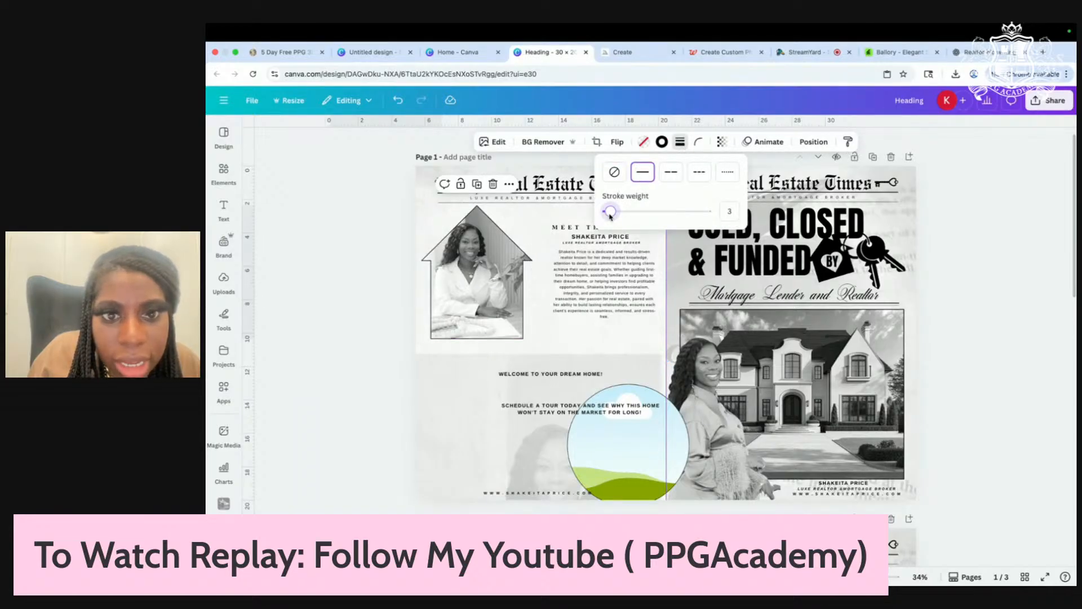
left_click(698, 172)
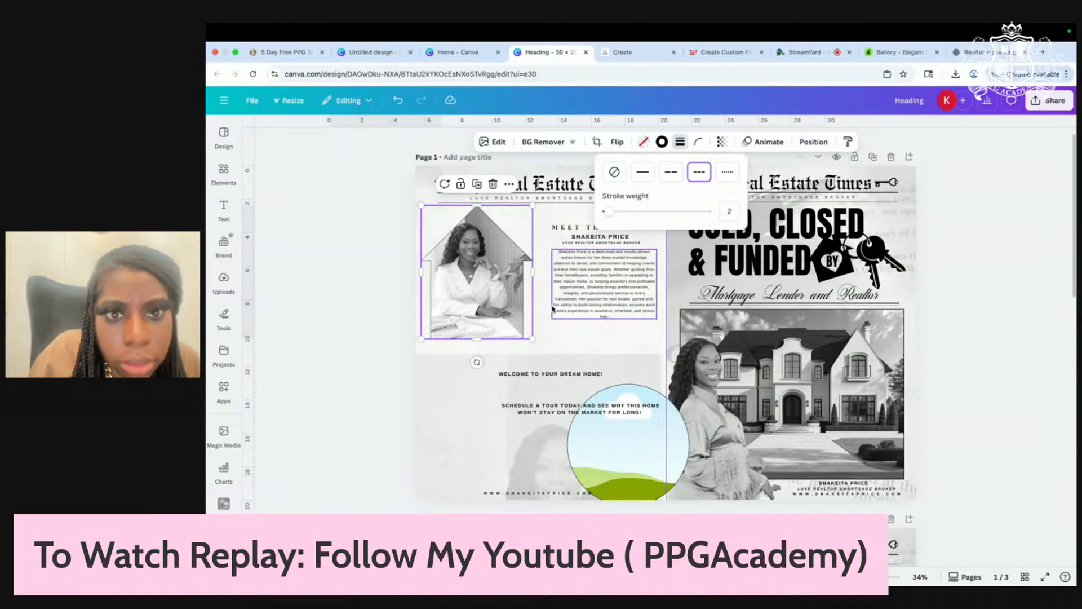
Step: Reposition the agent's photo inside the house frame by cropping
scroll(553, 308, "up", 3)
scroll(553, 308, "up", 1)
double_click(446, 276)
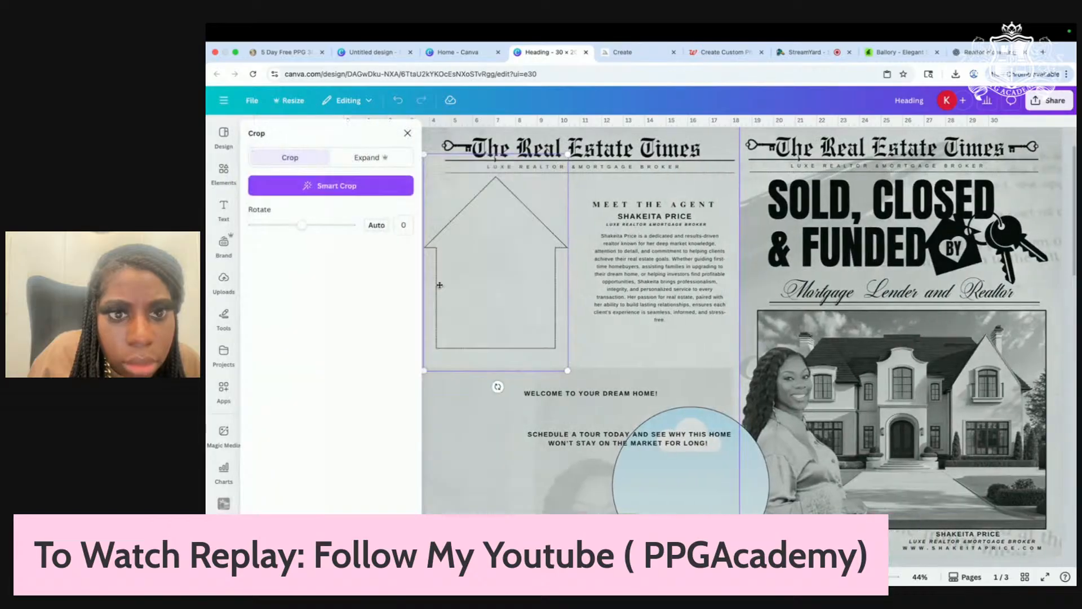
left_click_drag(548, 277, 608, 281)
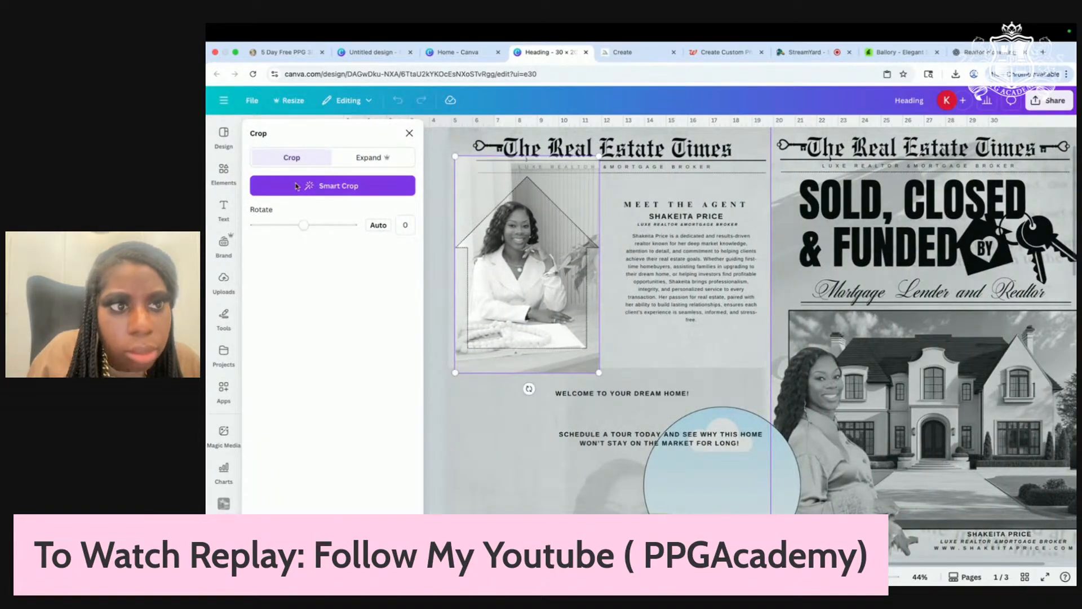
left_click(220, 191)
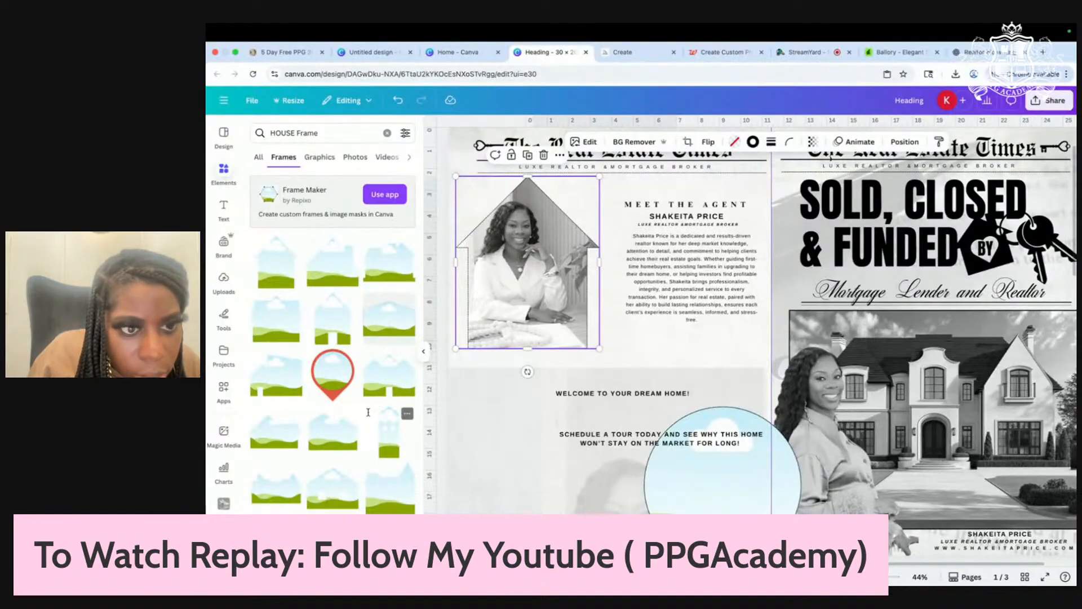
Step: Add a large and a wider house-shaped frame, moving one over the bio area
left_click(336, 262)
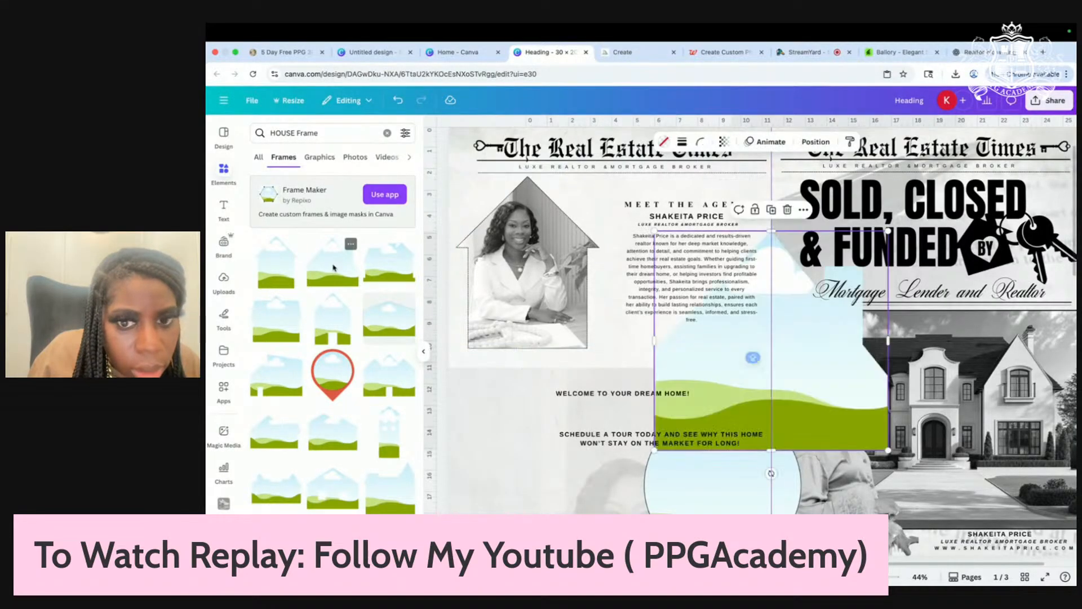
scroll(385, 388, "down", 10)
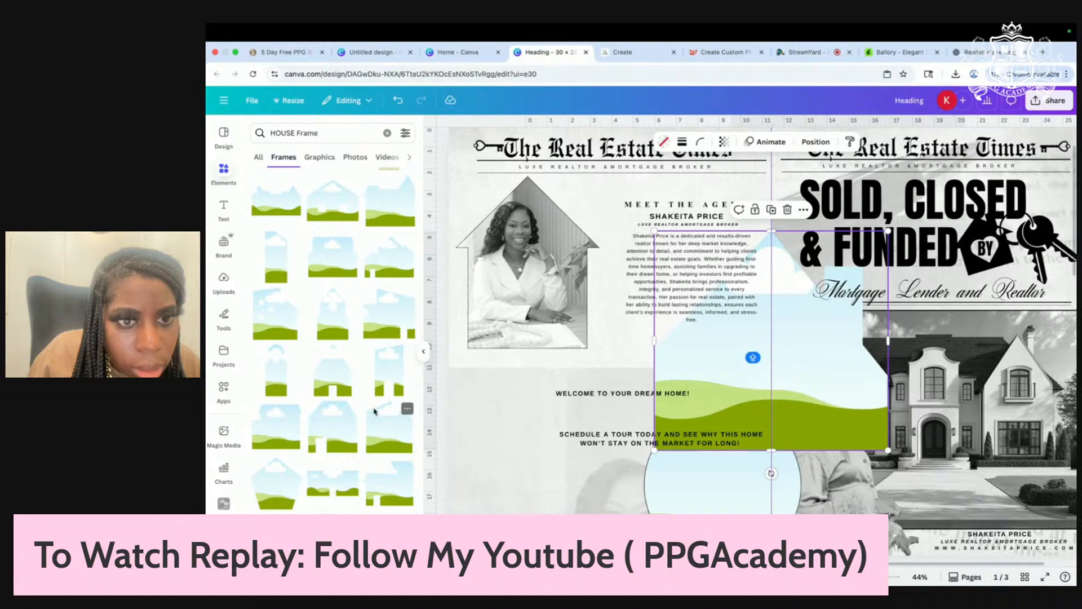
left_click(387, 280)
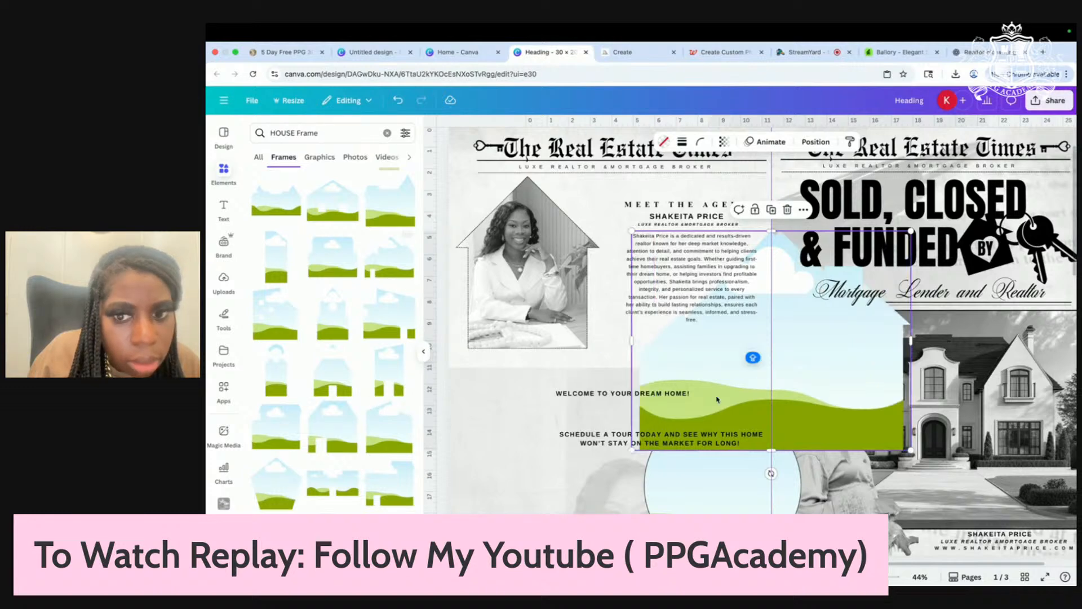
left_click_drag(729, 392, 569, 444)
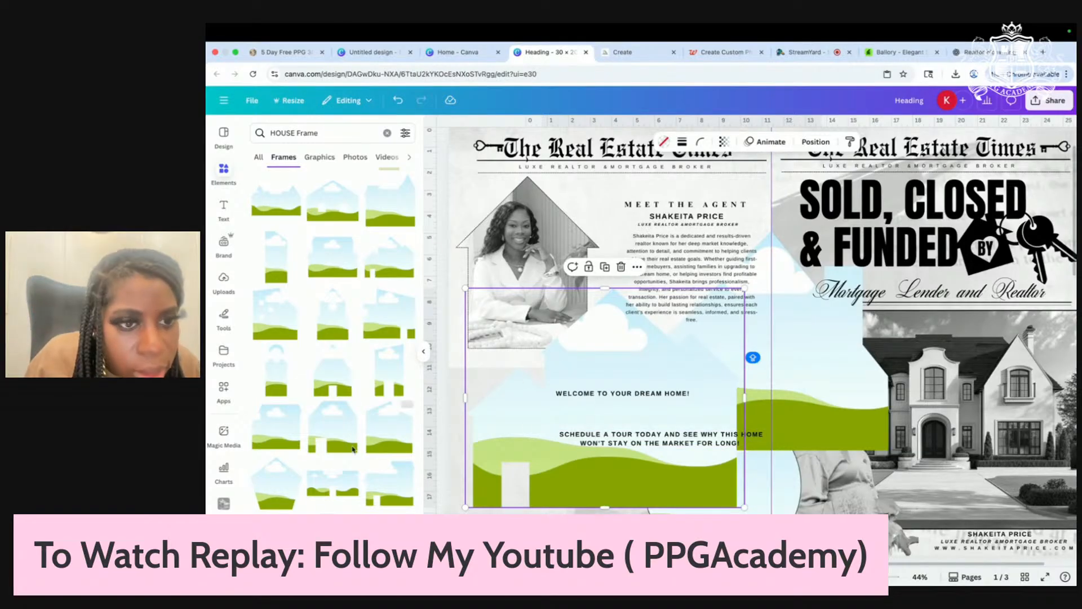
scroll(352, 450, "down", 3)
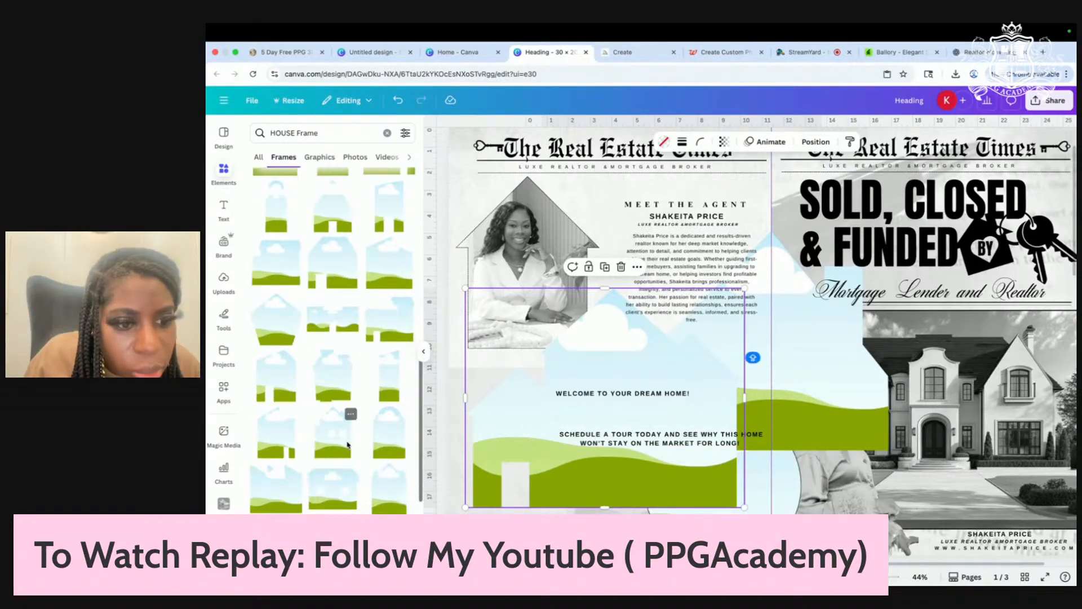
Step: Delete the two-window and extra house frames, and move the large frame lower
left_click_drag(347, 445, 886, 461)
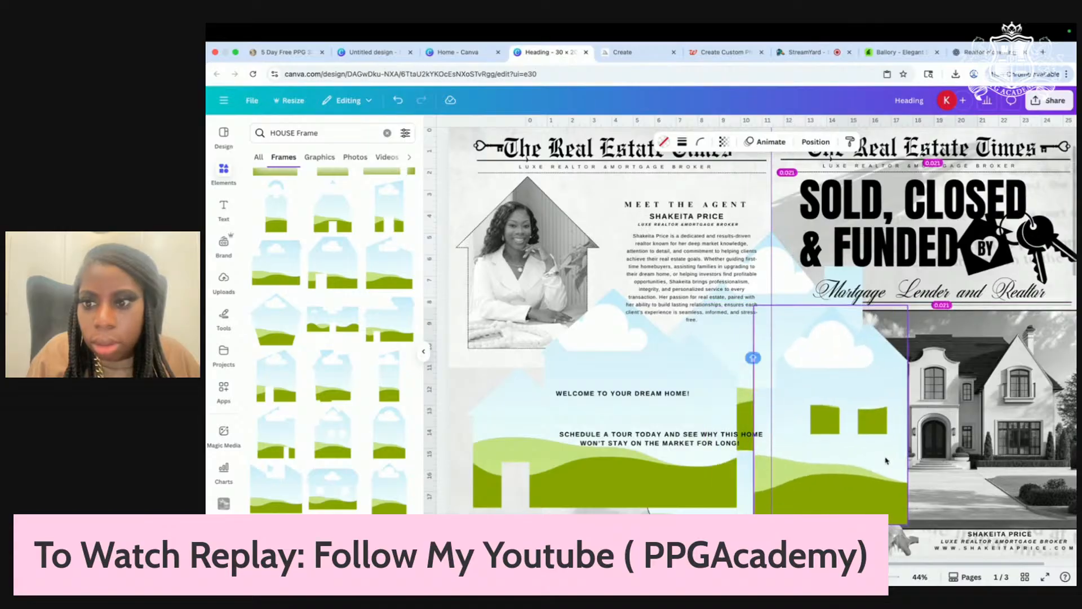
key("Delete")
left_click(853, 385)
key("Delete")
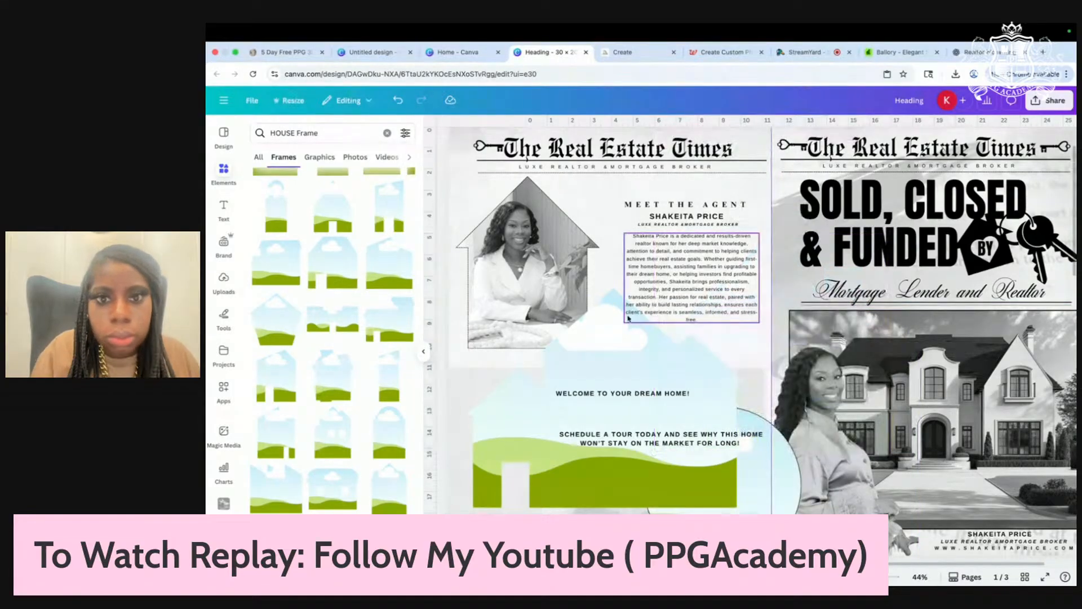
left_click_drag(644, 381, 639, 435)
Step: Delete the light-blue circle shape and select the agent photo in the house frame
left_click(761, 426)
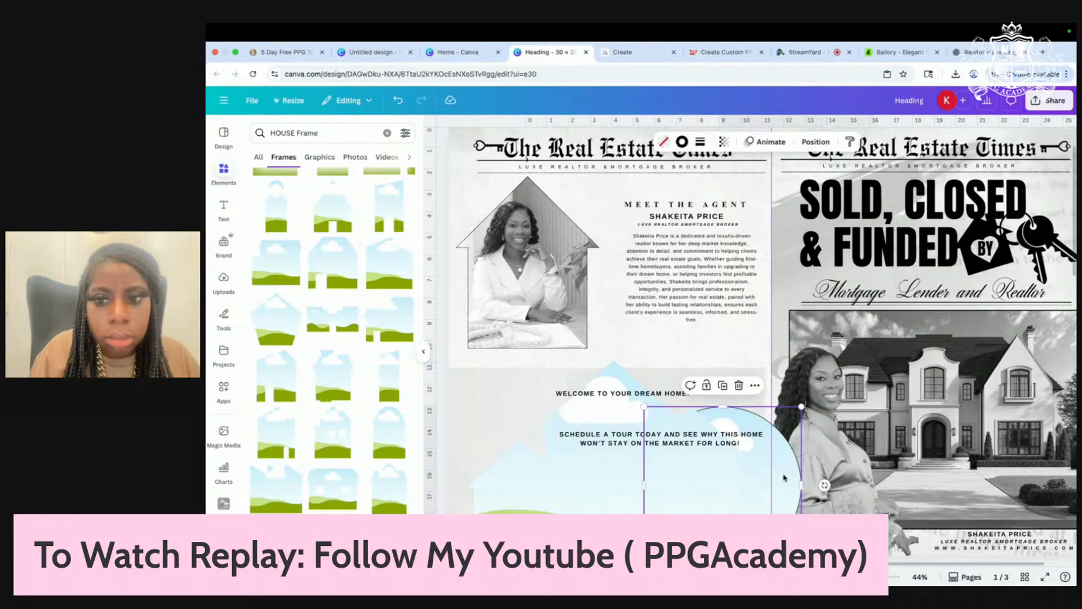
key("Delete")
left_click(524, 288)
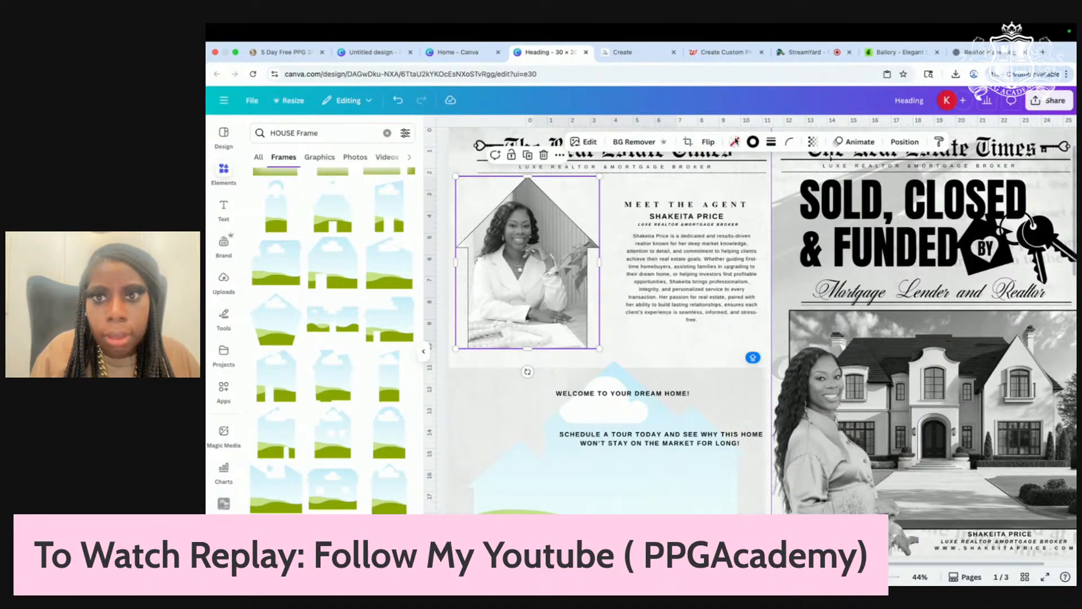
Step: Enlarge the bio paragraph to font size 17.8 and align it beside the house-framed photo
left_click_drag(676, 289, 667, 296)
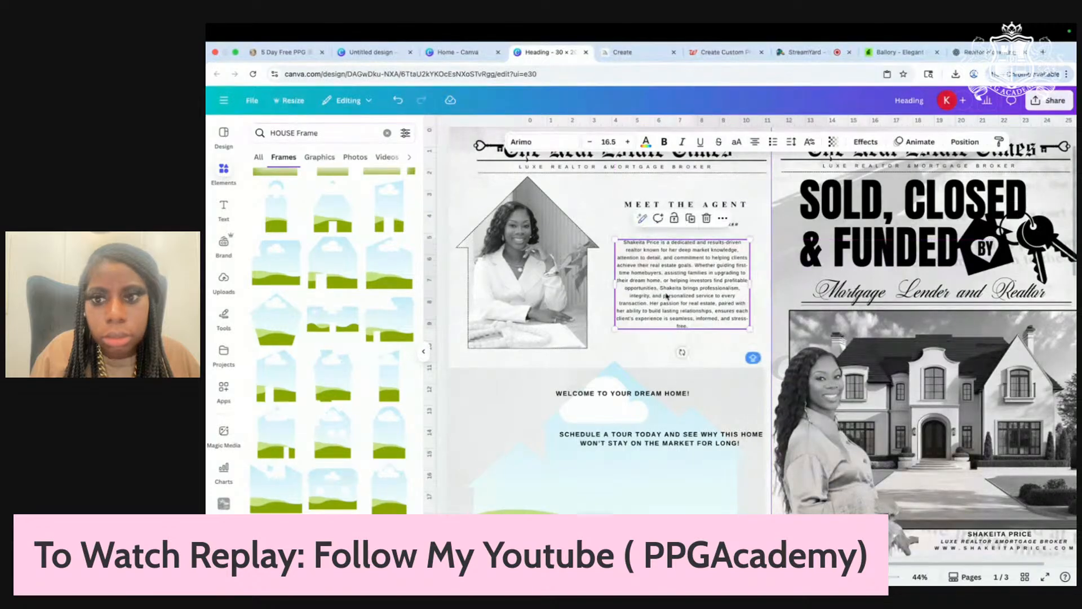
left_click_drag(753, 333, 757, 336)
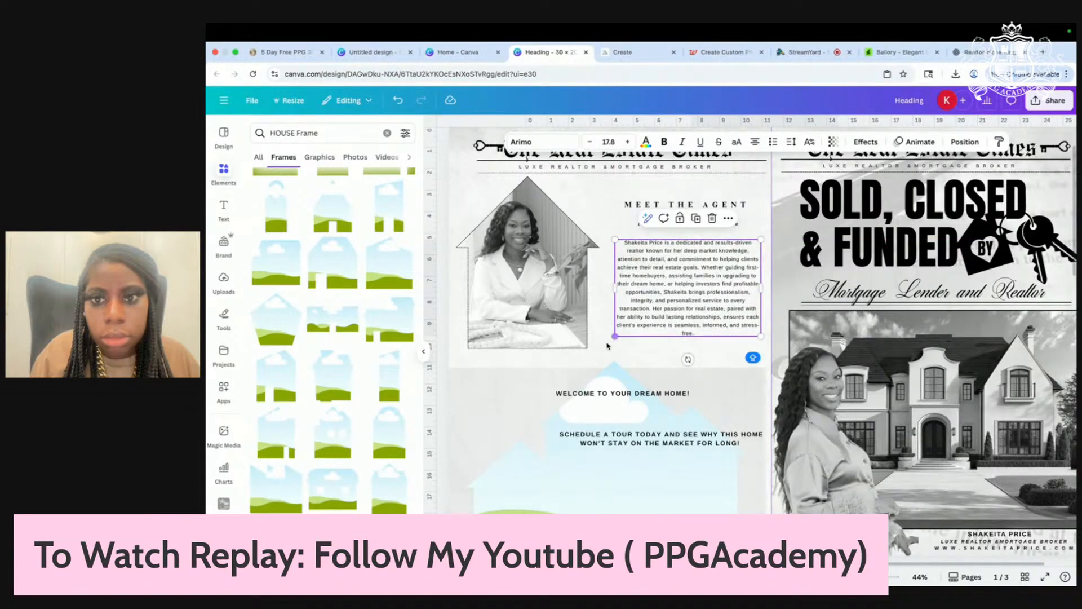
left_click(608, 346)
left_click(687, 263)
left_click(611, 206)
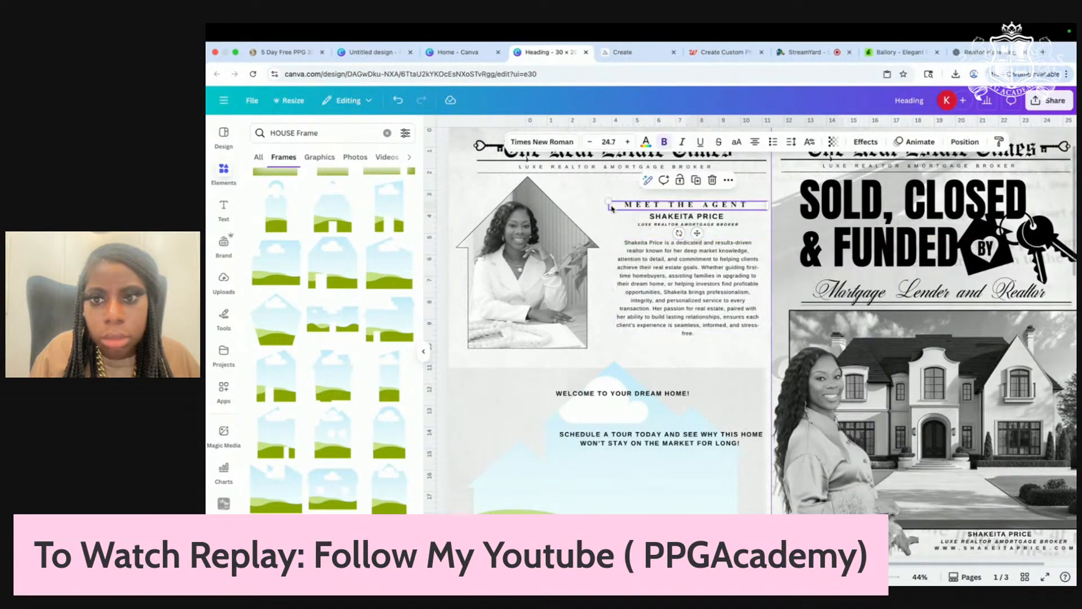
left_click_drag(688, 293, 685, 295)
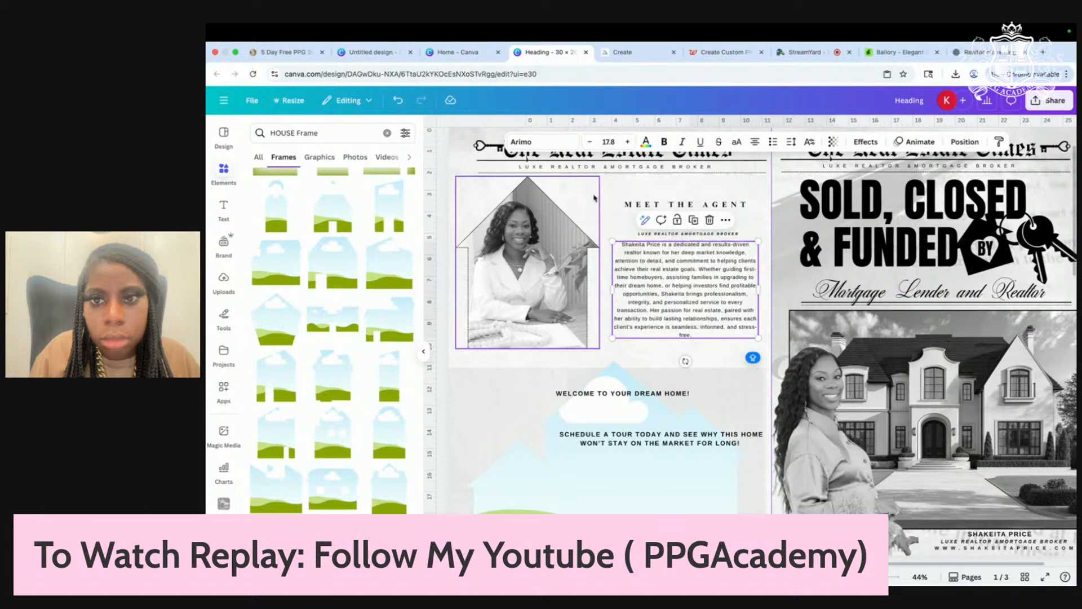
left_click(588, 258)
left_click(705, 207)
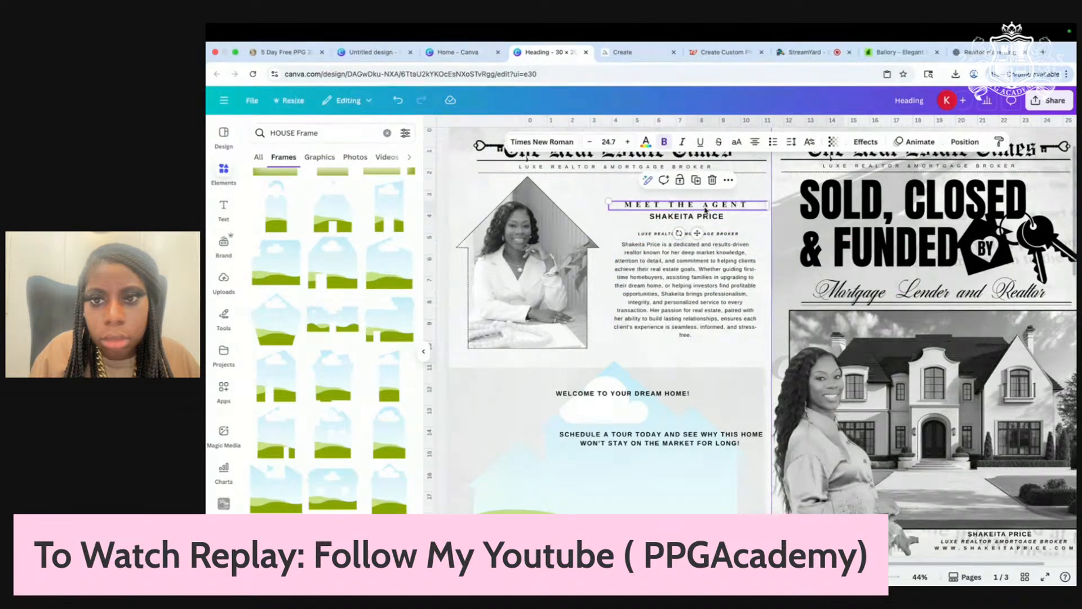
right_click(536, 247)
Step: Detach the agent photo and drop it into the lower house-shaped frame, adjusting its crop
left_click(558, 261)
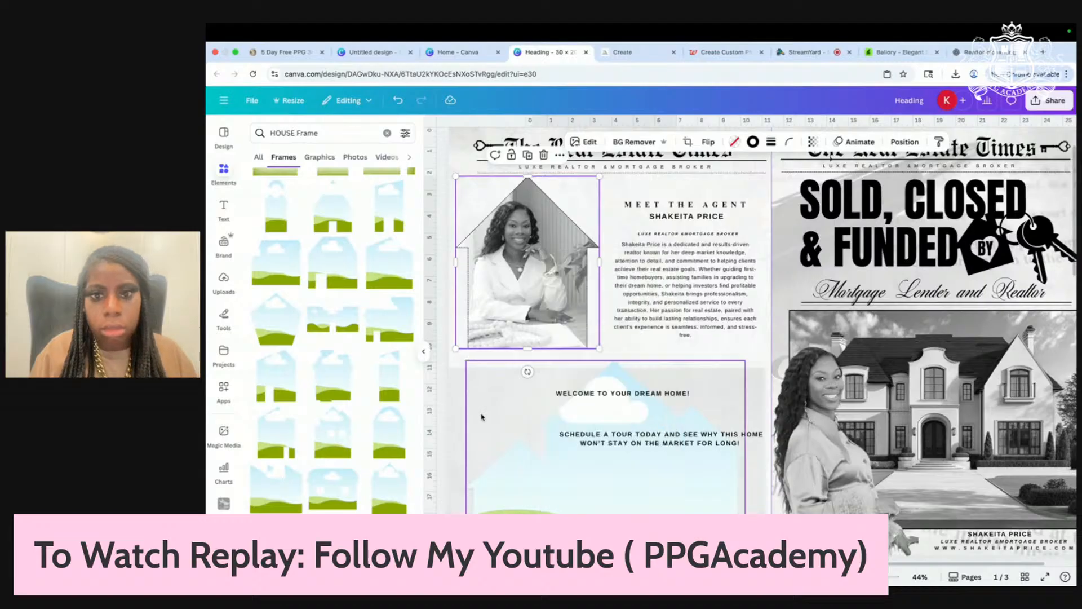
right_click(525, 241)
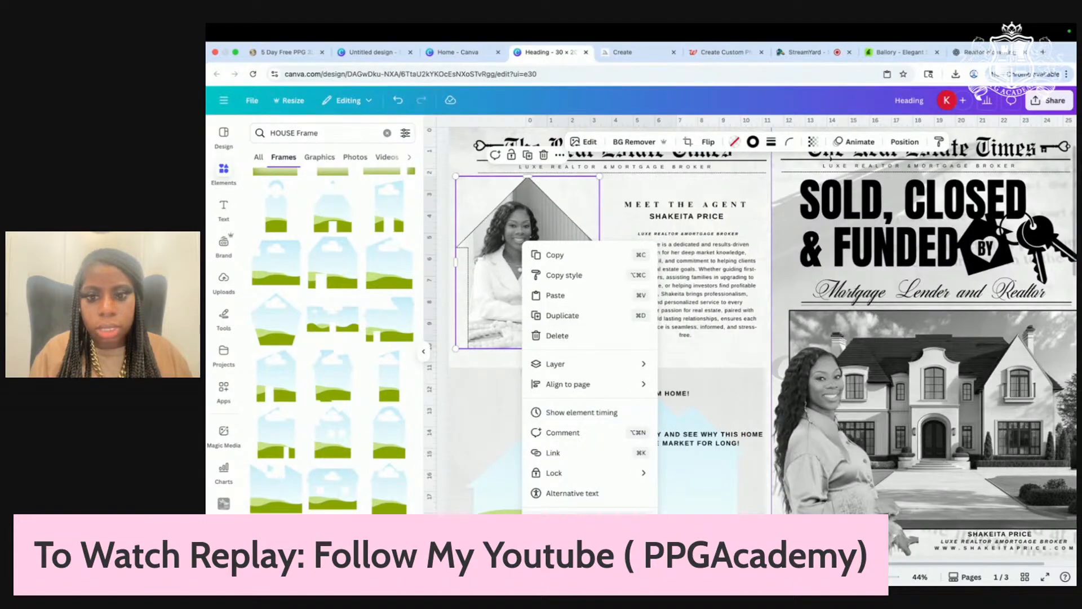
left_click(574, 522)
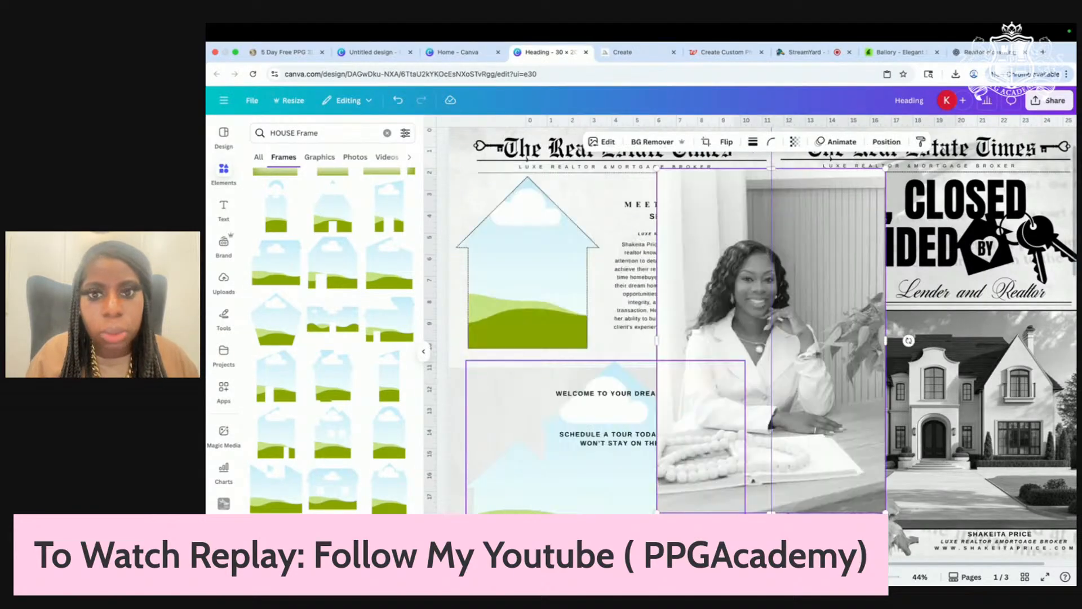
left_click_drag(739, 307, 639, 412)
double_click(561, 363)
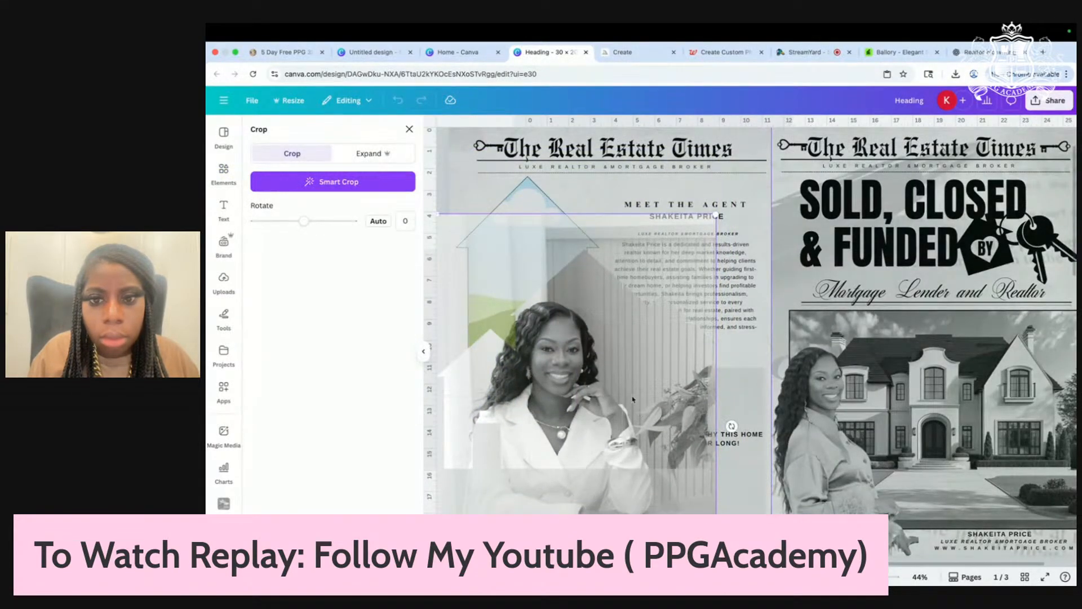
key("Return")
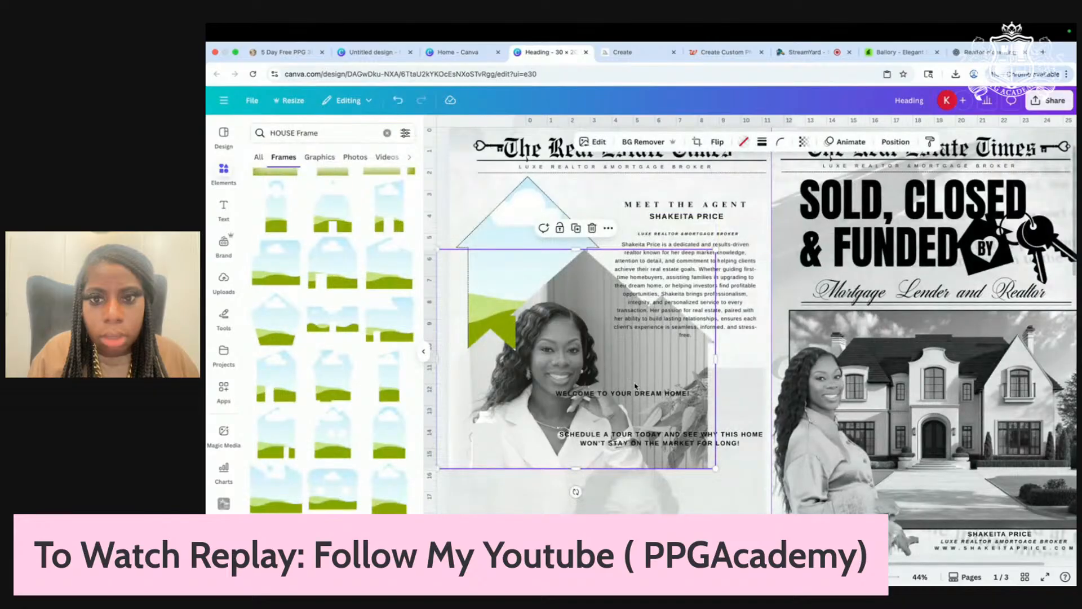
Step: Detach the photo again and delete the empty bookmark-shaped frame
right_click(601, 355)
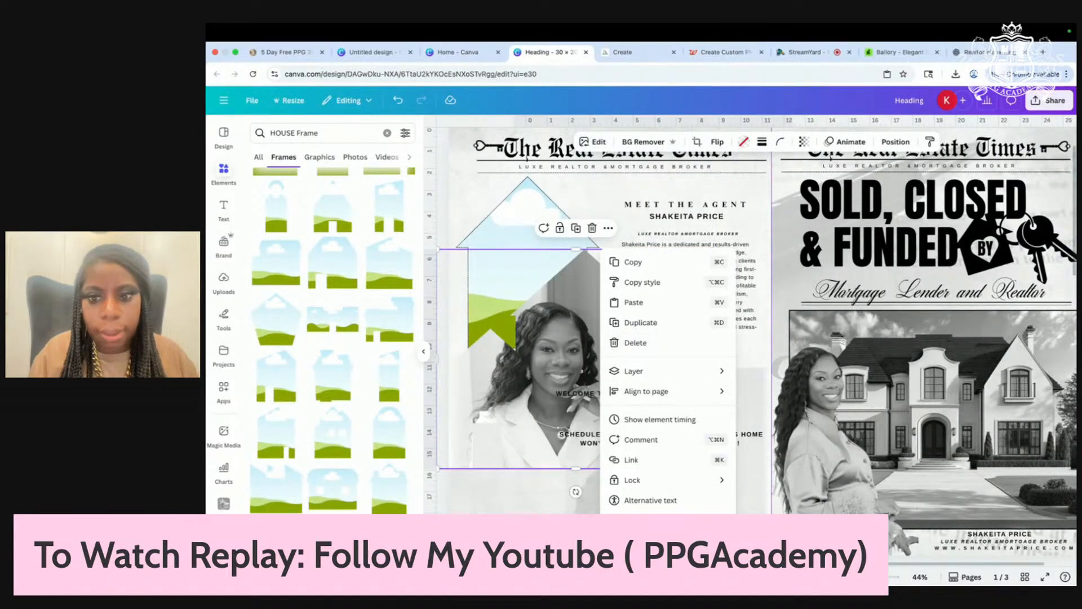
left_click(643, 528)
left_click(530, 417)
key("Delete")
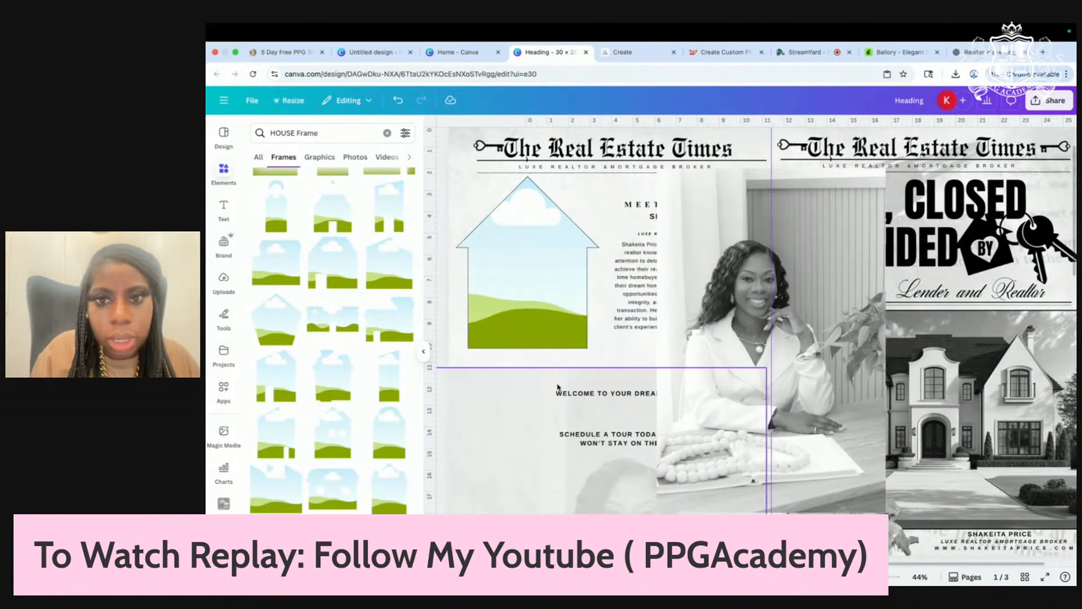
scroll(590, 372, "down", 1)
left_click_drag(723, 229, 537, 221)
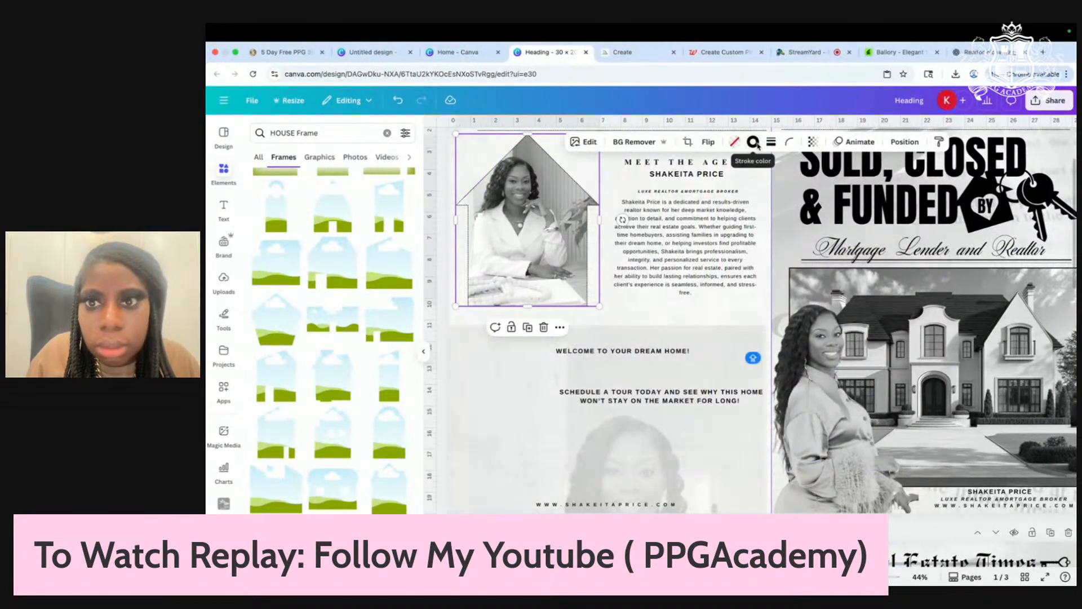
Step: Set the photo frame's border style to none
left_click(740, 142)
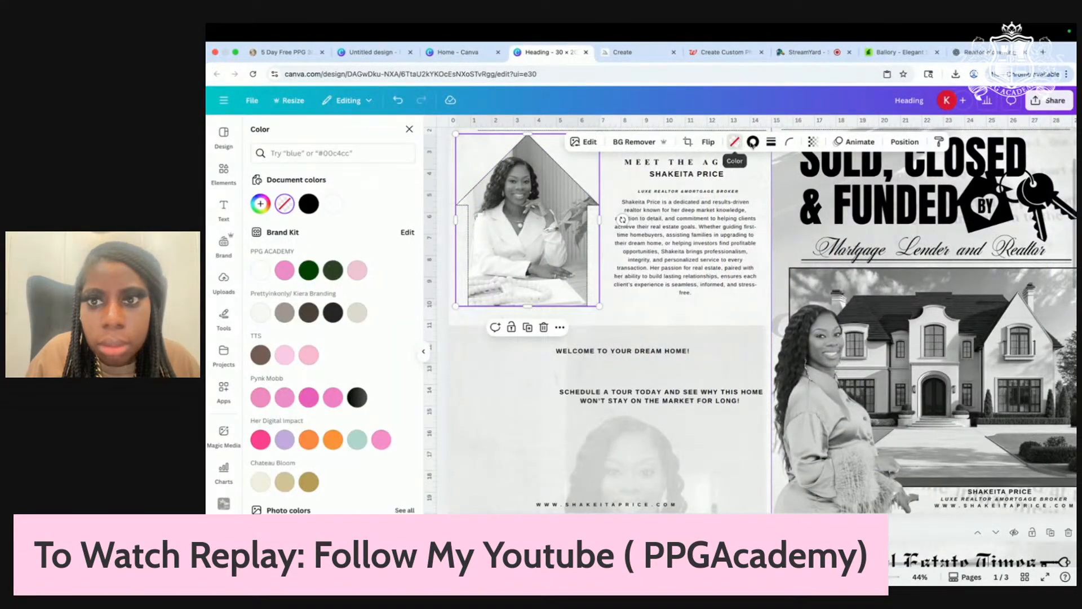
left_click(756, 143)
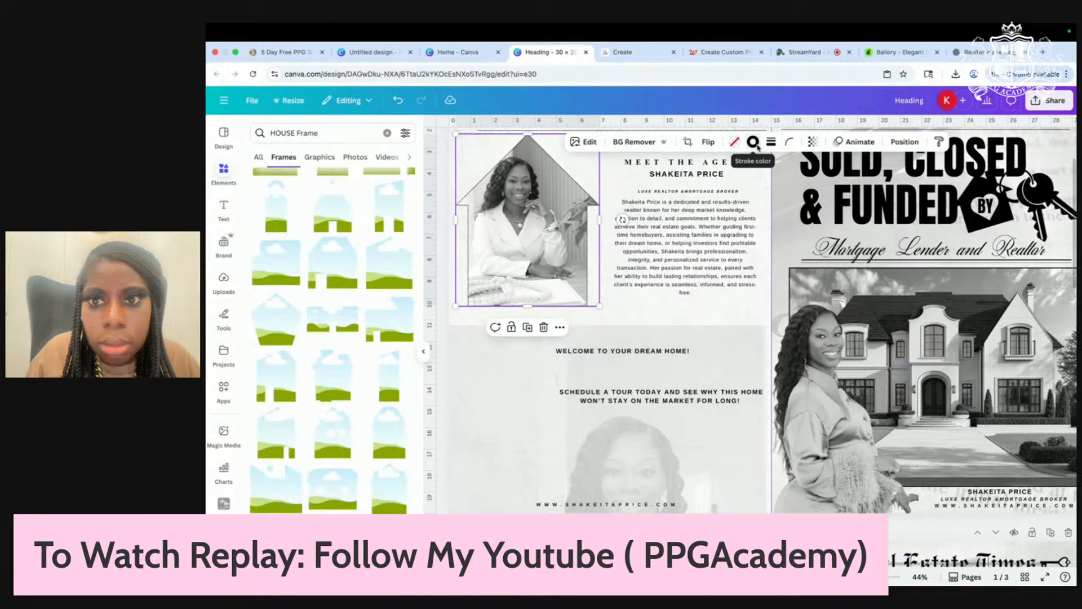
left_click(772, 142)
left_click(715, 172)
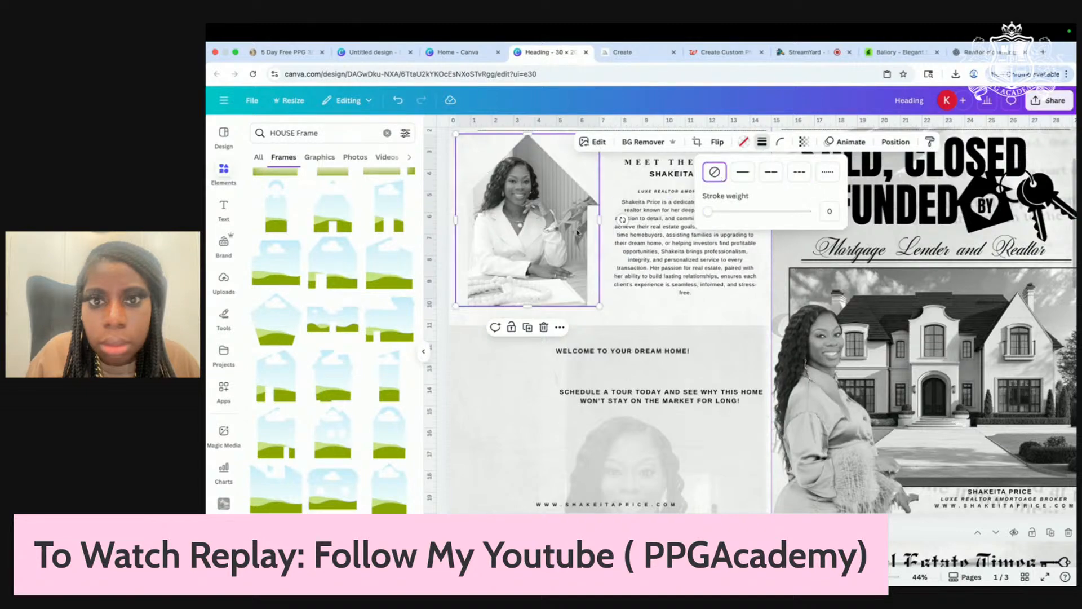
left_click(623, 320)
left_click(544, 262)
Step: Move the background portrait and fade it to transparency 10
scroll(543, 262, "down", 3)
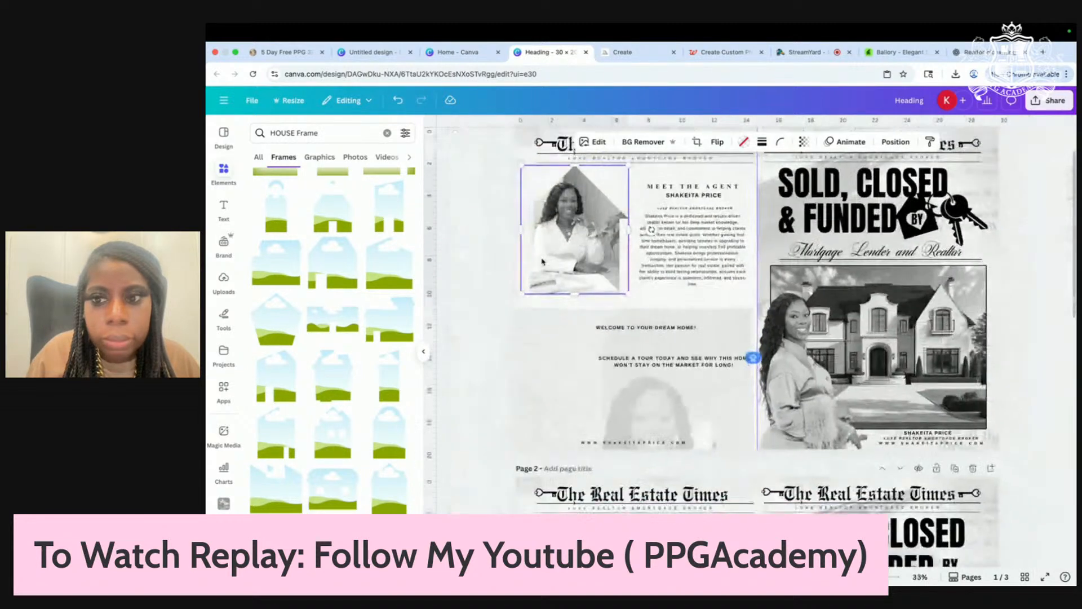
scroll(543, 262, "up", 1)
left_click_drag(657, 450, 664, 223)
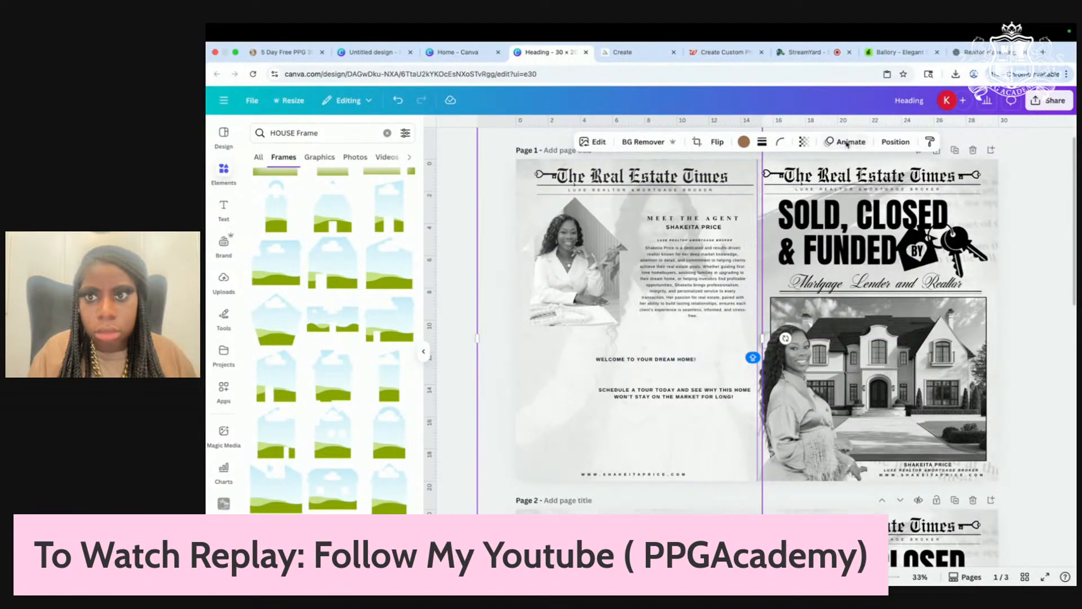
left_click(804, 143)
left_click_drag(770, 187, 759, 185)
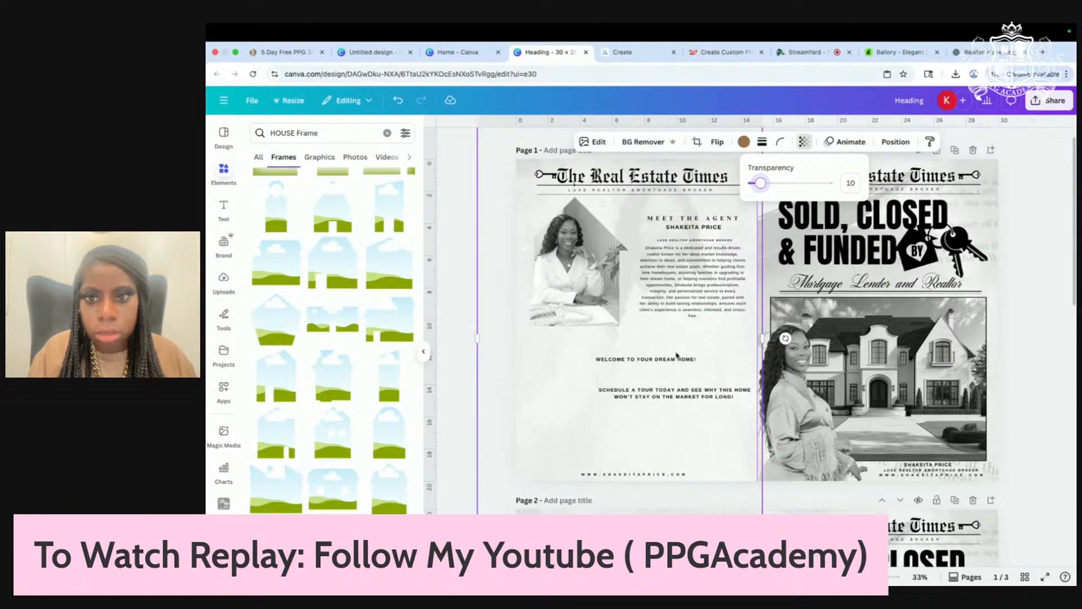
left_click_drag(701, 346, 693, 319)
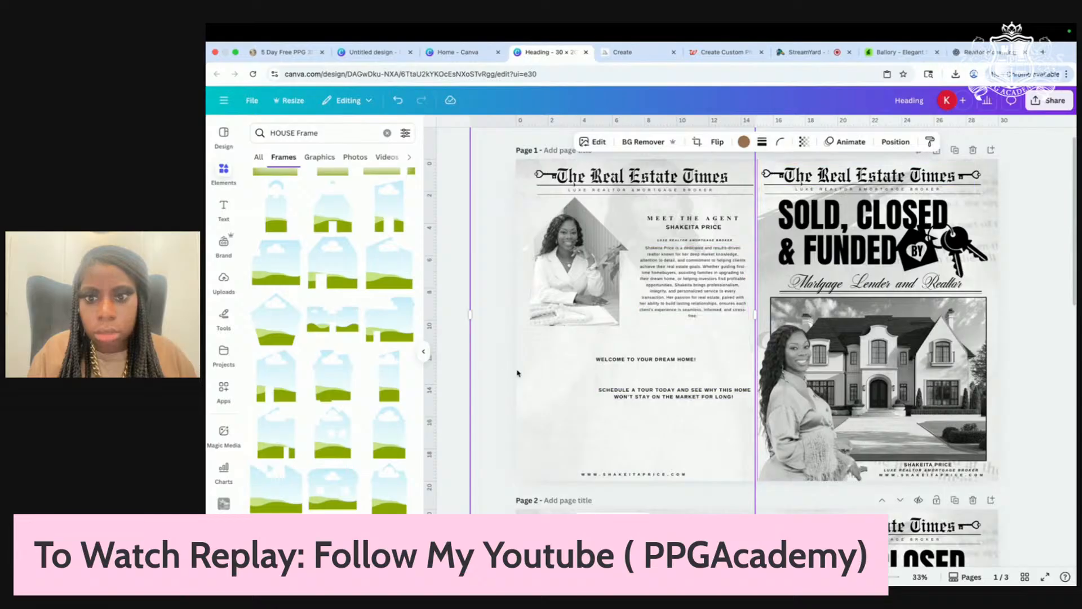
left_click(458, 410)
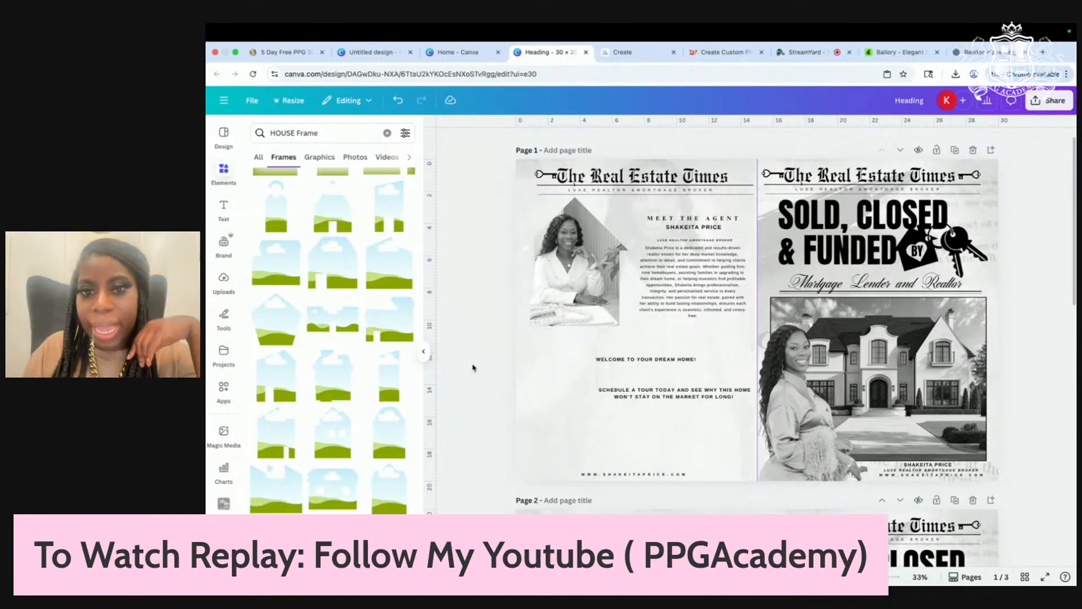
Step: Rearrange the schedule text, agent name, bio paragraph and photo frame under the heading
scroll(483, 366, "up", 3)
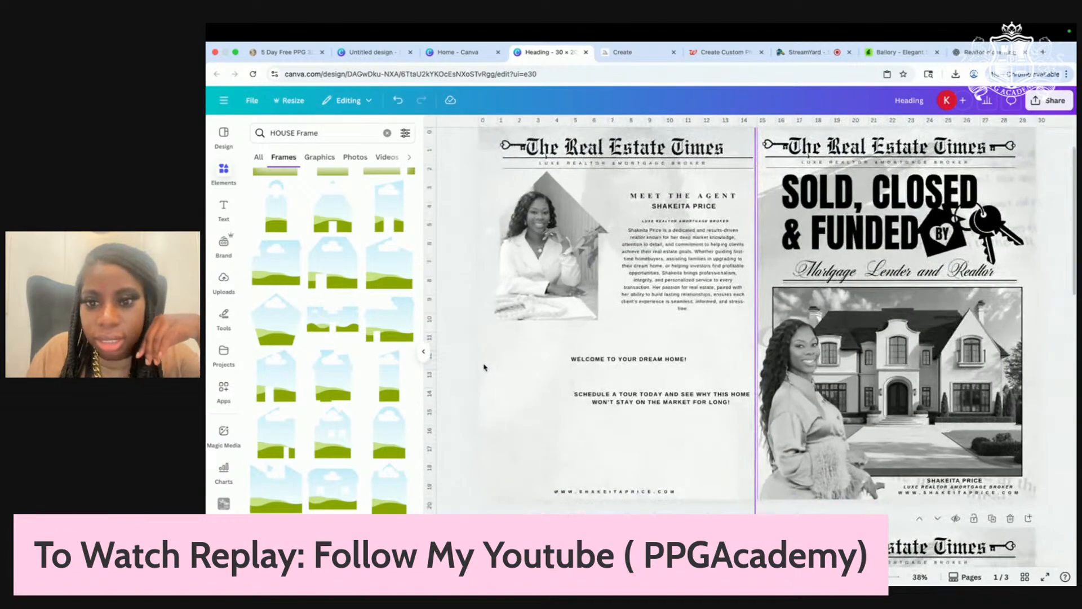
left_click_drag(648, 407, 609, 397)
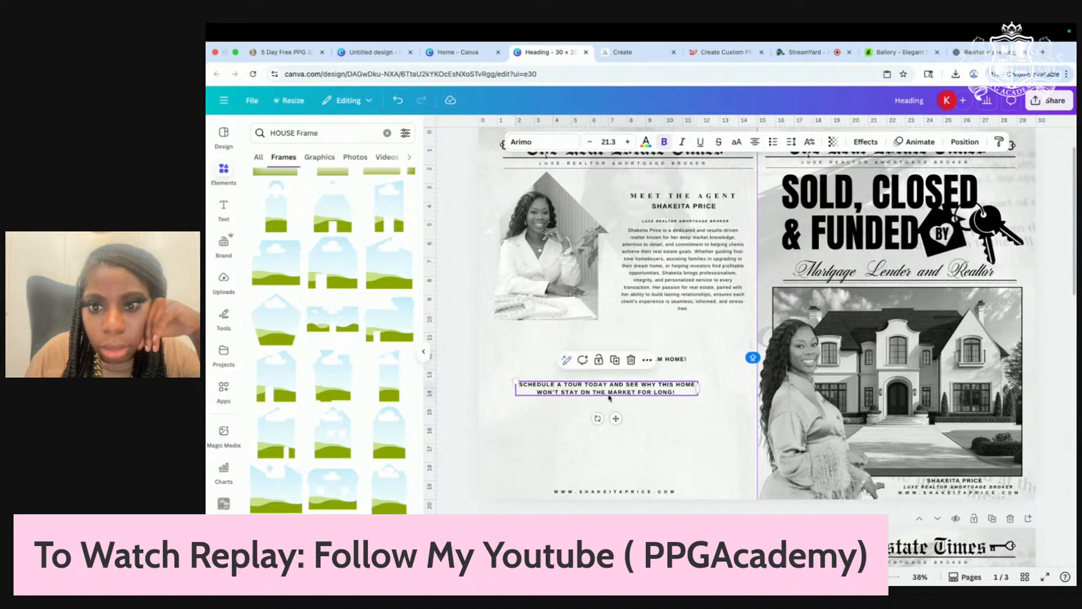
left_click_drag(690, 291, 685, 297)
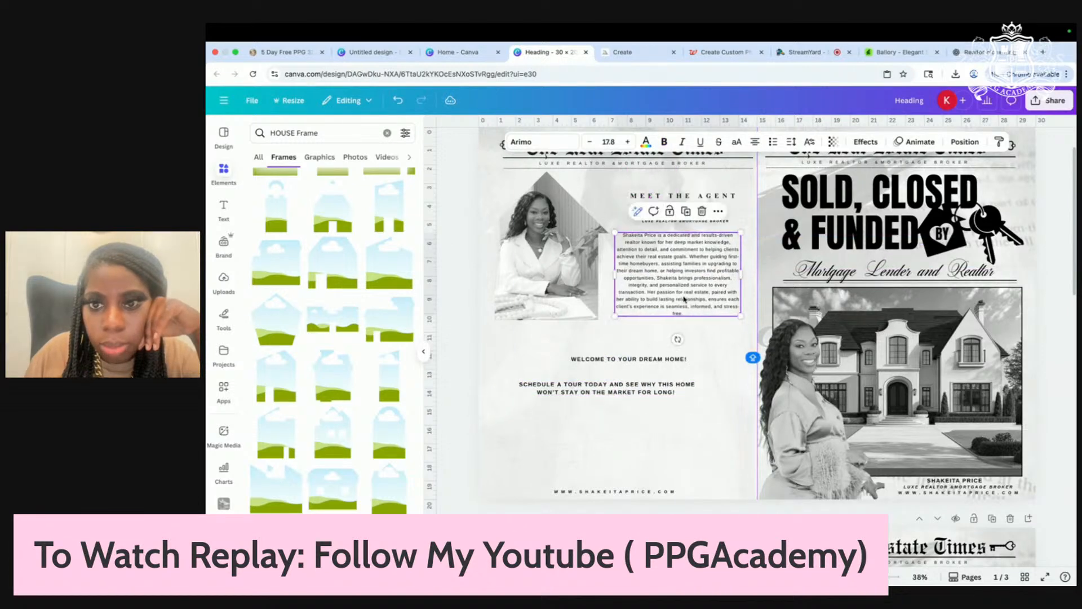
left_click(717, 223)
left_click(736, 220)
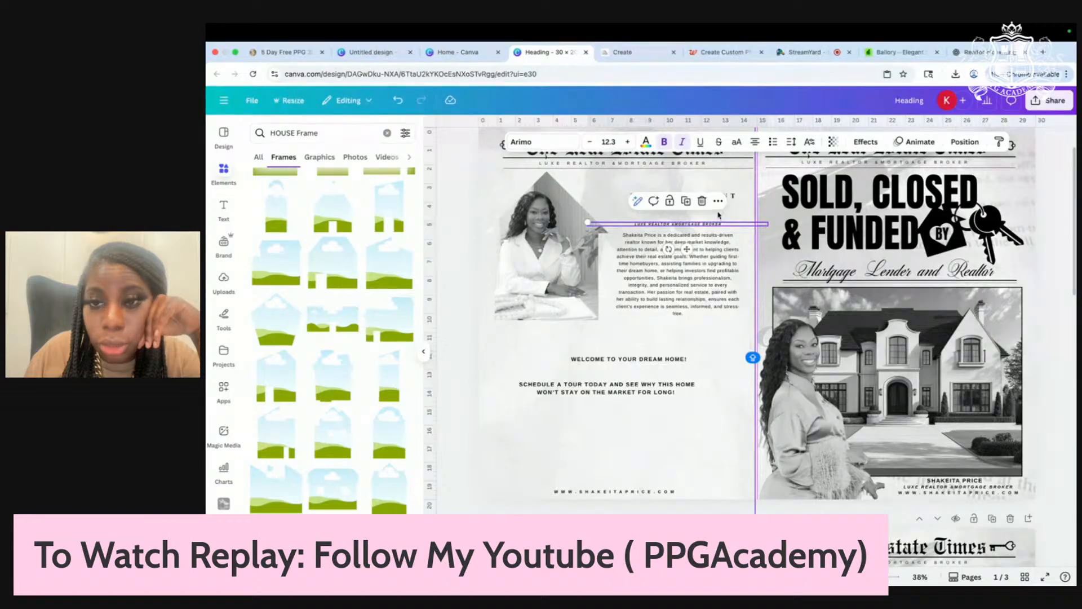
mouse_move(713, 211)
left_mouse_down()
mouse_move(711, 242)
mouse_move(711, 220)
mouse_move(730, 199)
mouse_move(714, 182)
mouse_move(704, 213)
mouse_move(701, 194)
mouse_move(707, 223)
mouse_move(704, 203)
left_mouse_up()
left_click_drag(677, 280, 676, 261)
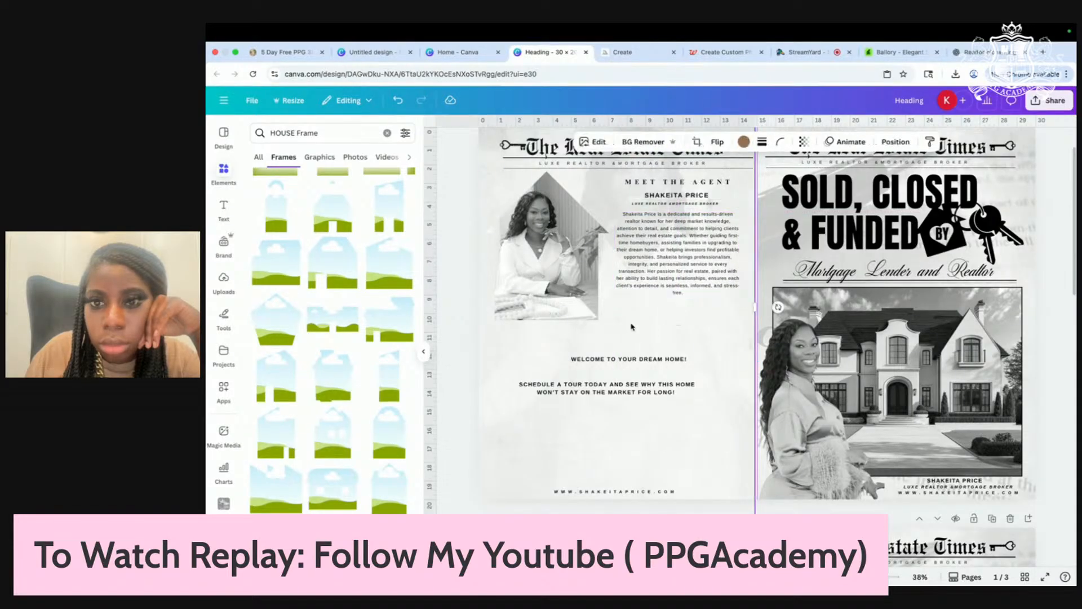
left_click_drag(538, 299, 534, 297)
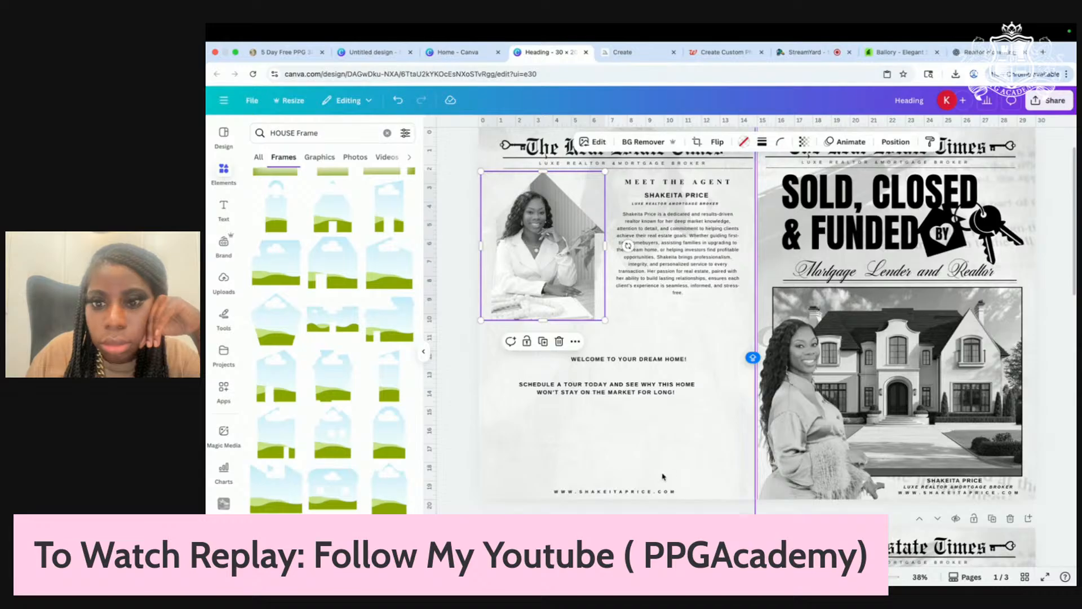
Step: Move the Schedule a tour text above the welcome line and enlarge it
left_click(614, 394)
left_click(623, 433)
left_click_drag(636, 362, 612, 435)
left_click_drag(648, 391, 703, 357)
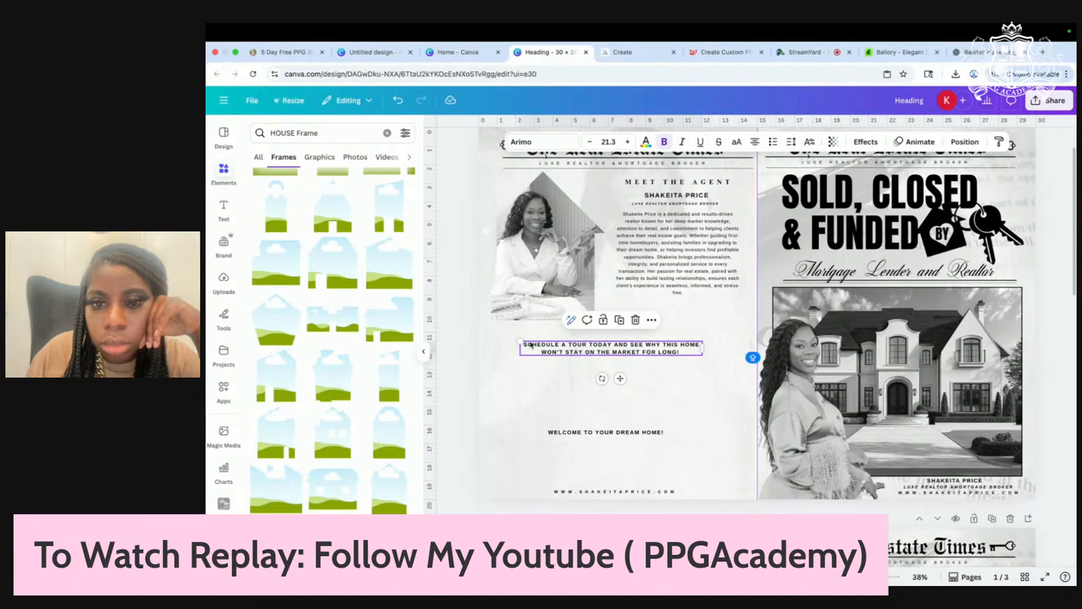
left_click_drag(520, 341, 485, 338)
left_click_drag(674, 350, 741, 355)
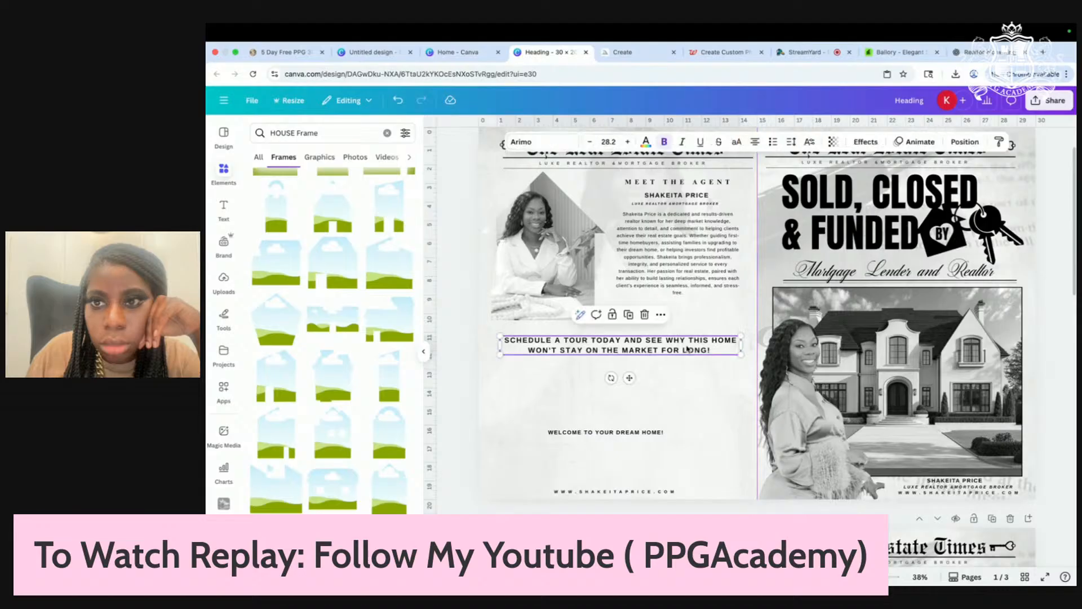
Step: Remove list formatting from the schedule-tour text and set its letter spacing to 72
left_click(774, 142)
left_click(773, 142)
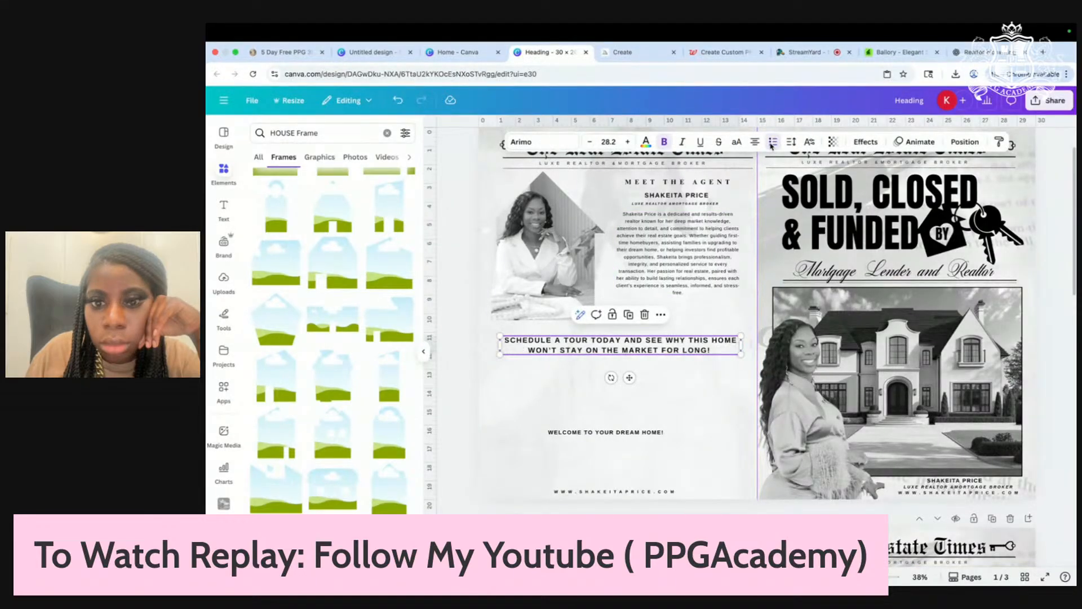
left_click(773, 142)
left_click(773, 143)
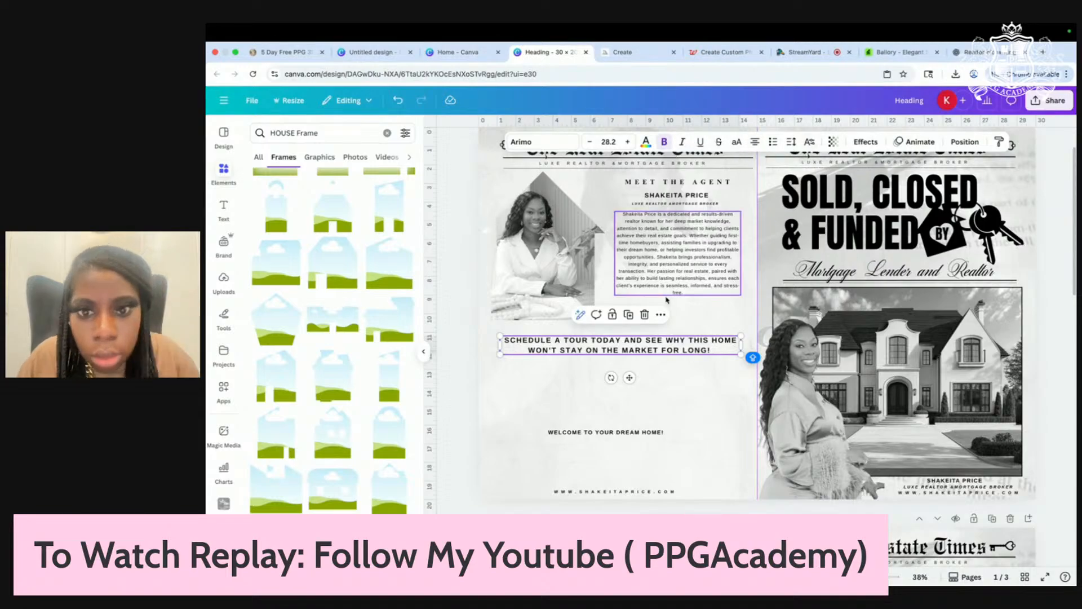
left_click(792, 141)
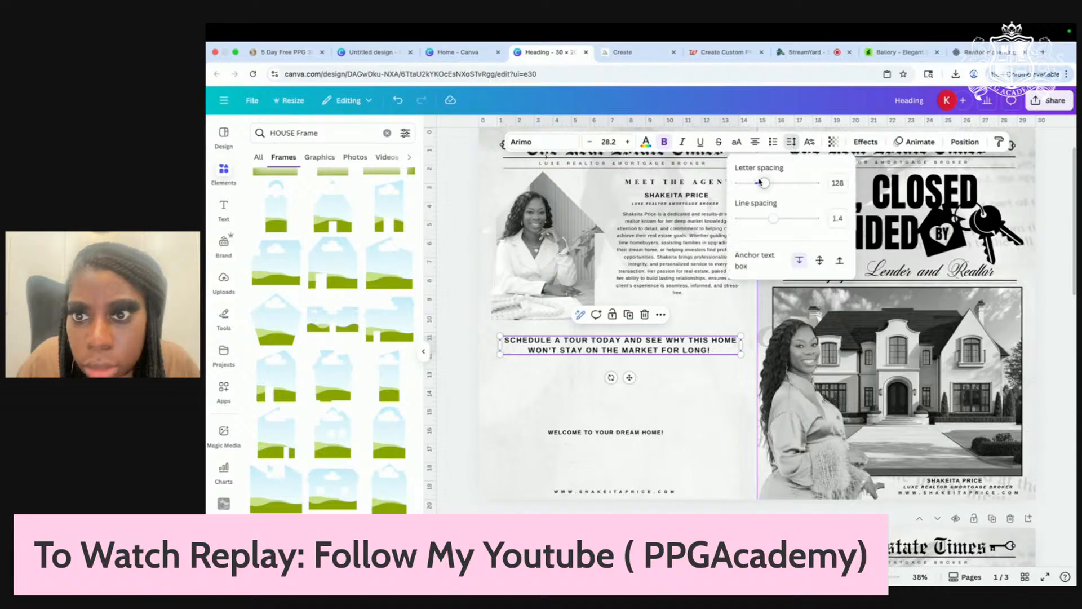
left_click_drag(764, 184, 760, 184)
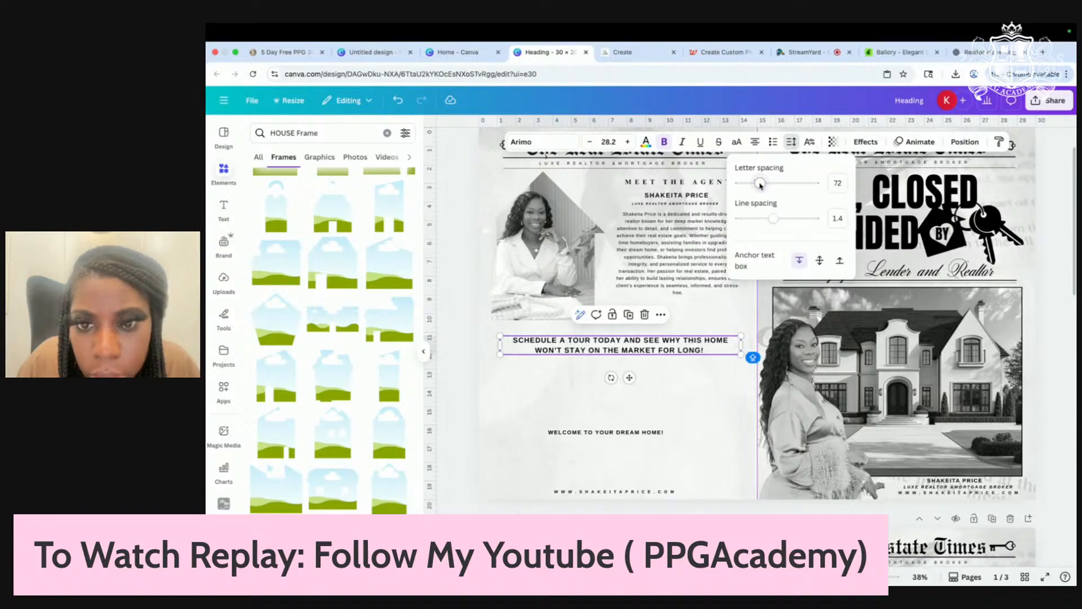
left_click(708, 380)
Step: Move WELCOME TO YOUR DREAM HOME! up directly beneath the schedule-tour text
scroll(708, 380, "up", 3)
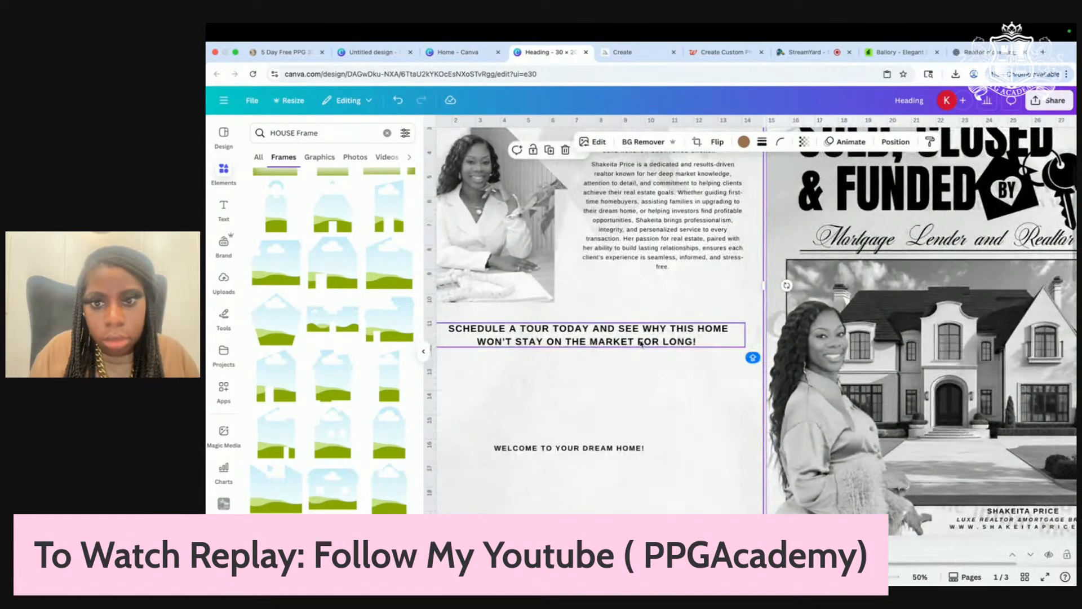
scroll(697, 437, "down", 2)
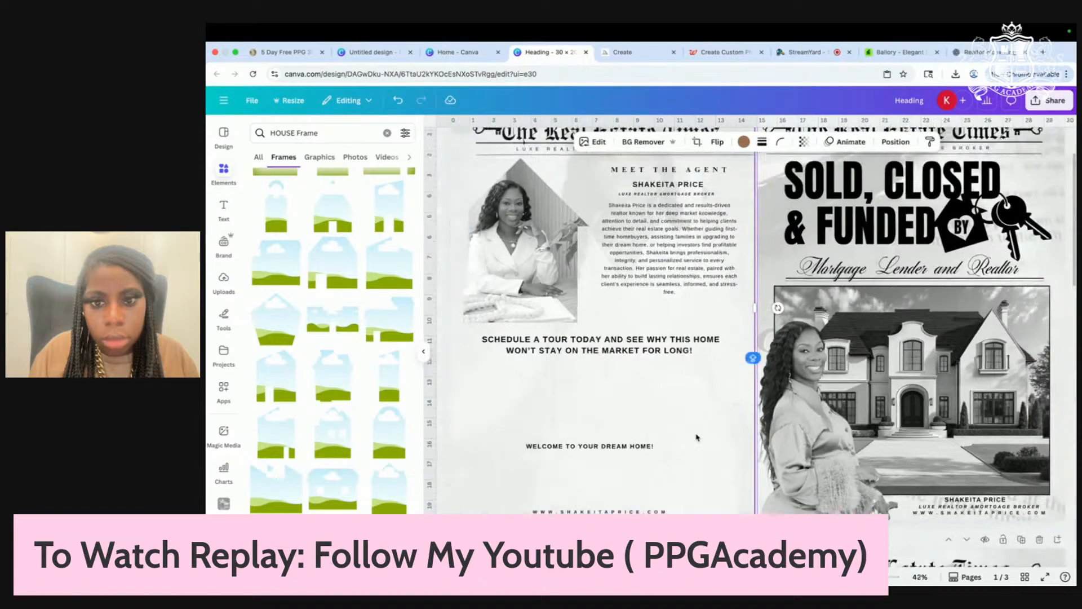
scroll(698, 437, "down", 2)
left_click_drag(634, 445, 637, 382)
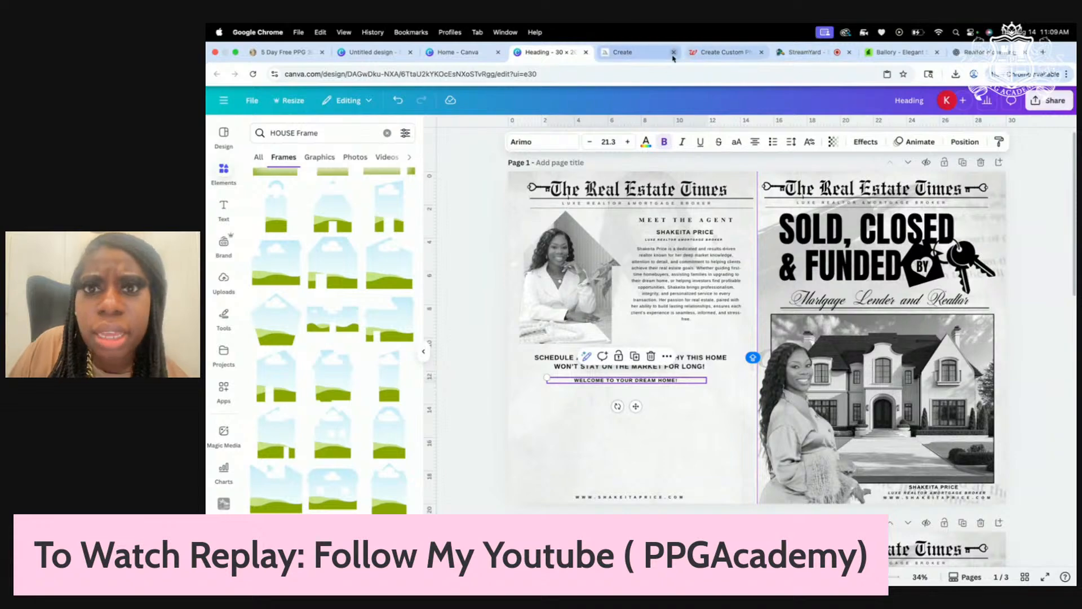
left_click(622, 52)
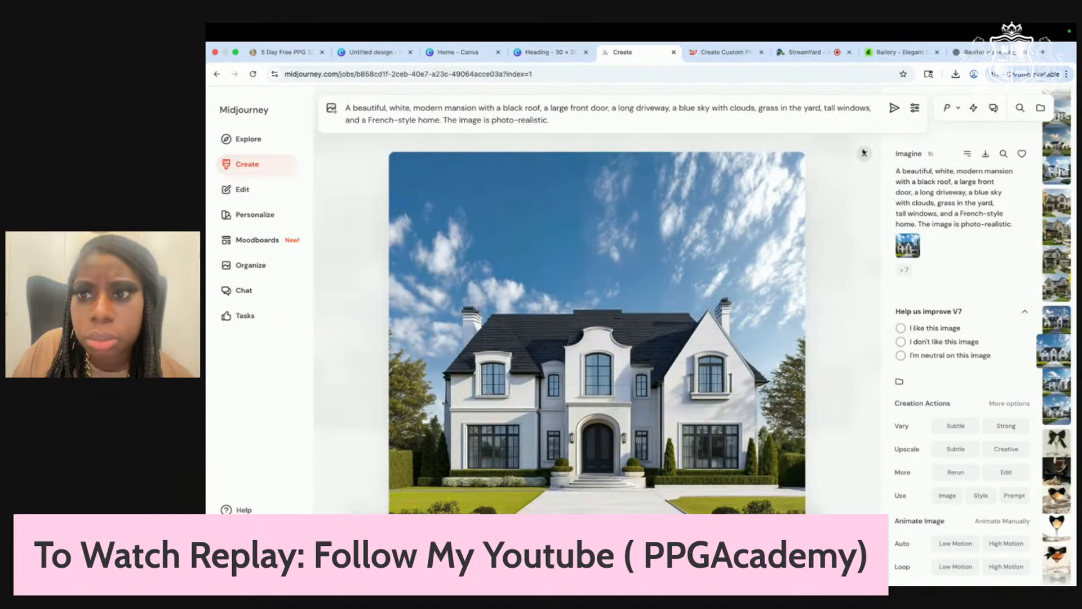
Step: Open the two-story stone house render from the Midjourney generations, then return to Canva
left_click(864, 153)
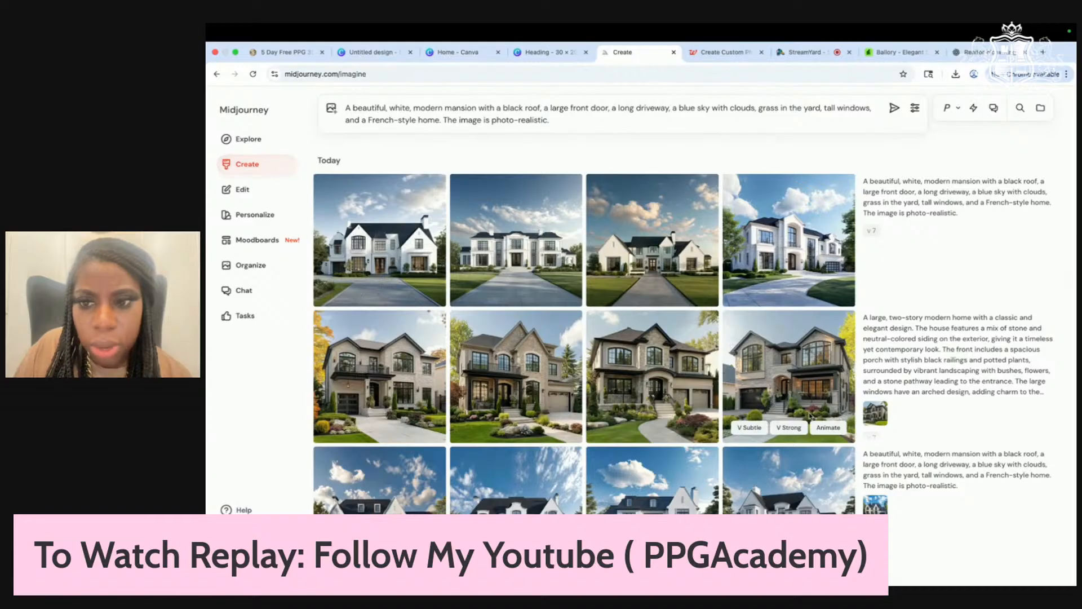
left_click(687, 367)
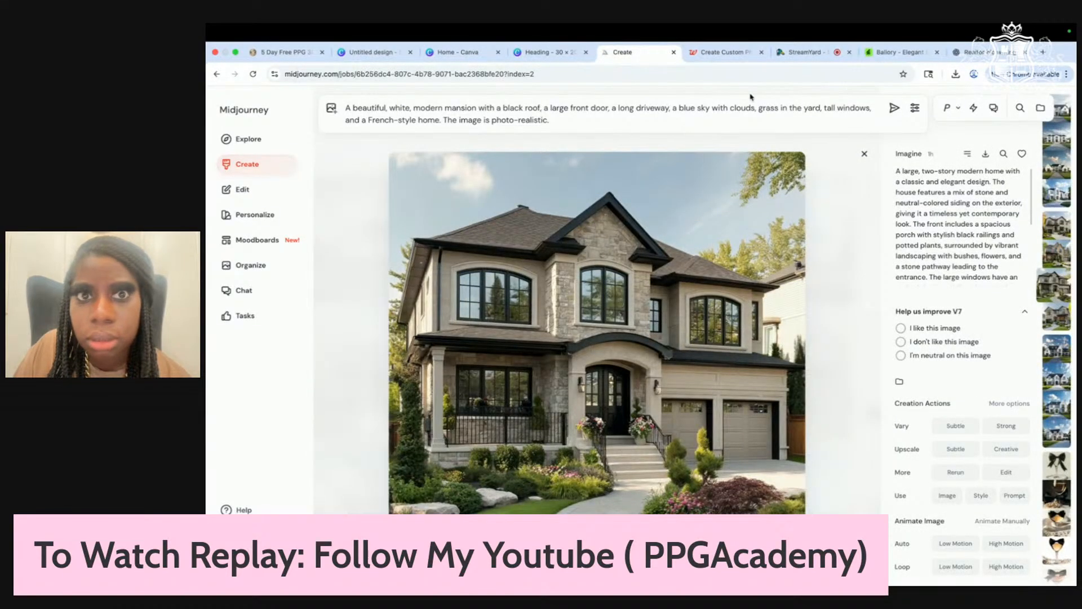
left_click(549, 53)
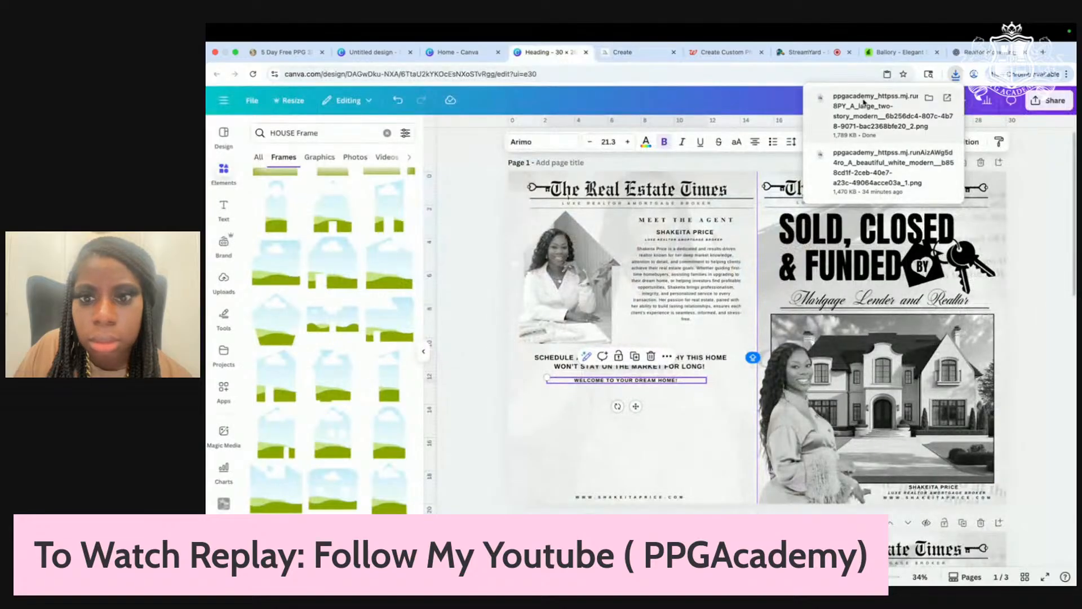
left_click_drag(866, 101, 610, 444)
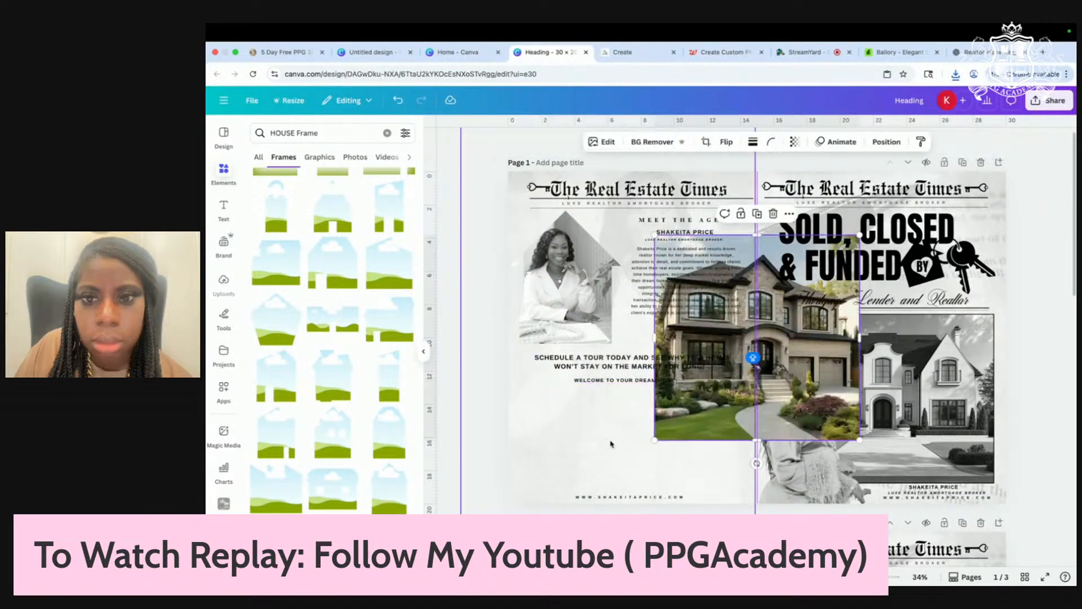
left_click_drag(705, 388, 584, 468)
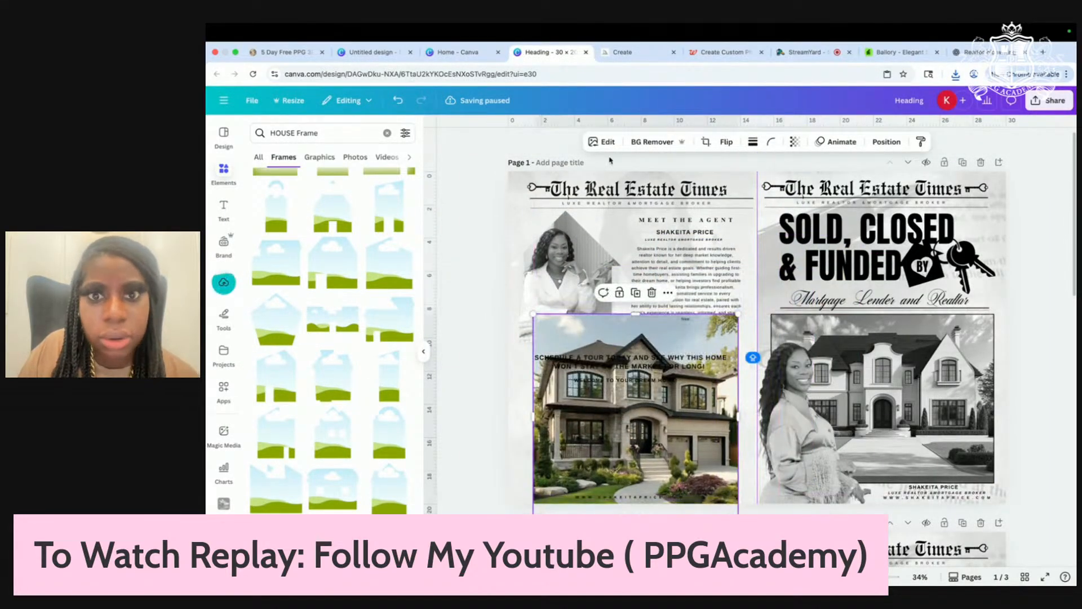
left_click(602, 142)
left_click(275, 207)
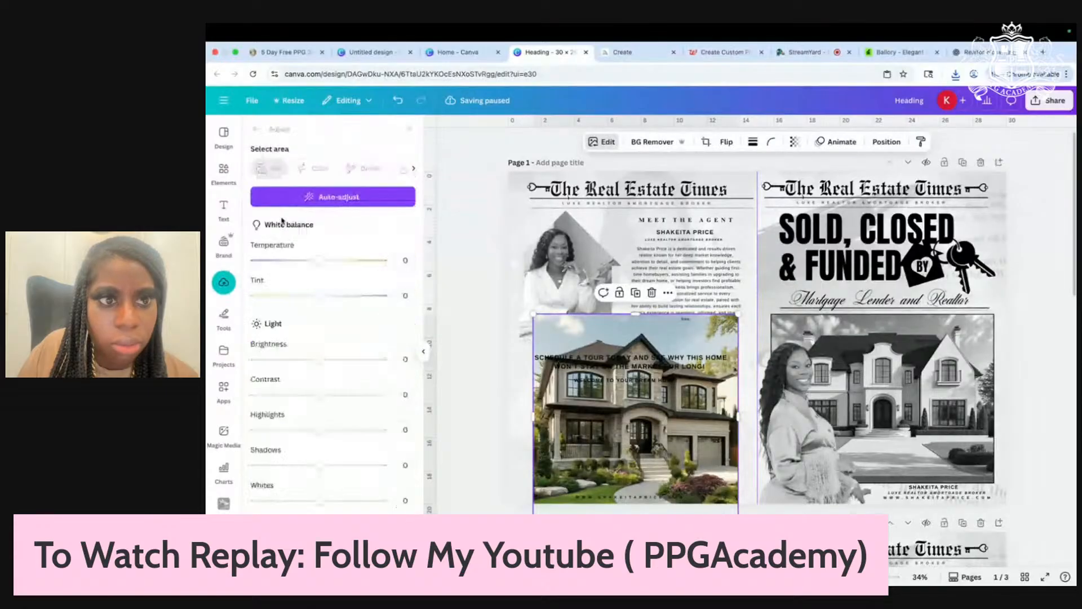
scroll(302, 354, "down", 4)
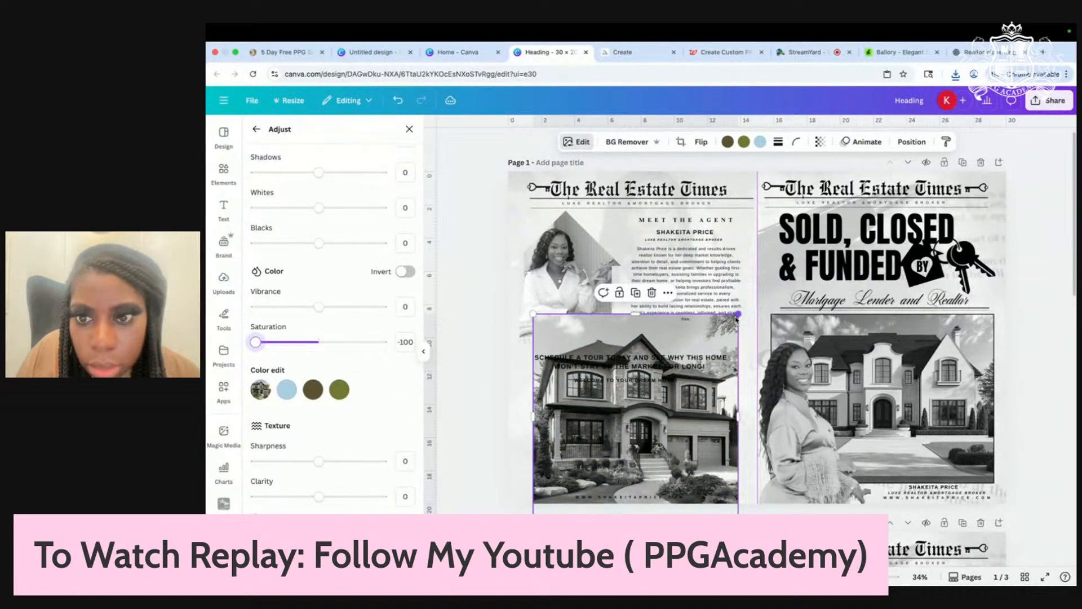
left_click_drag(737, 315, 657, 395)
left_click_drag(621, 438, 734, 424)
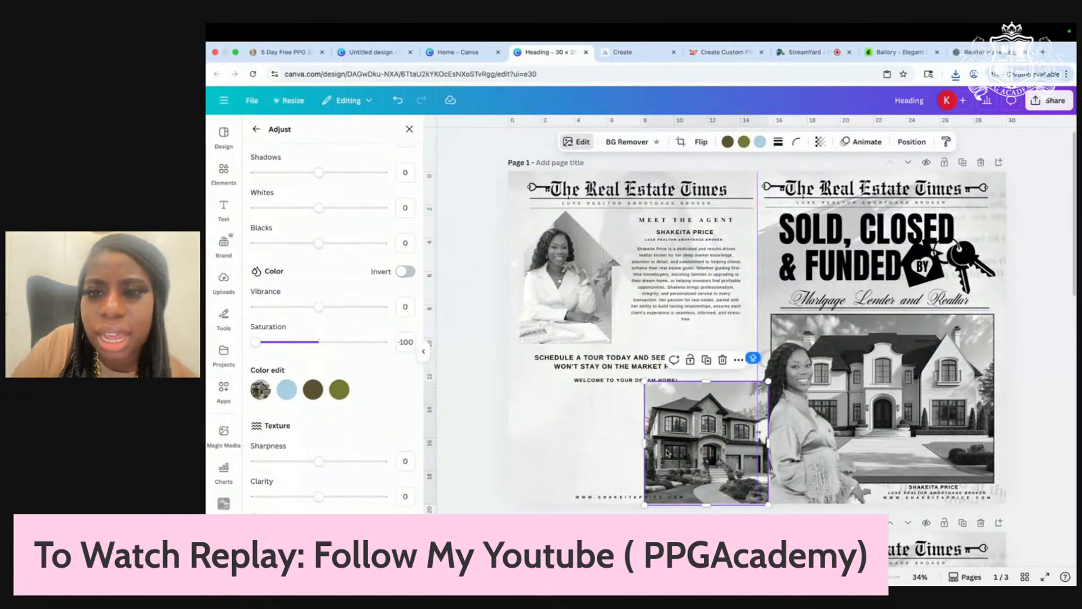
key("Delete")
left_click(711, 452)
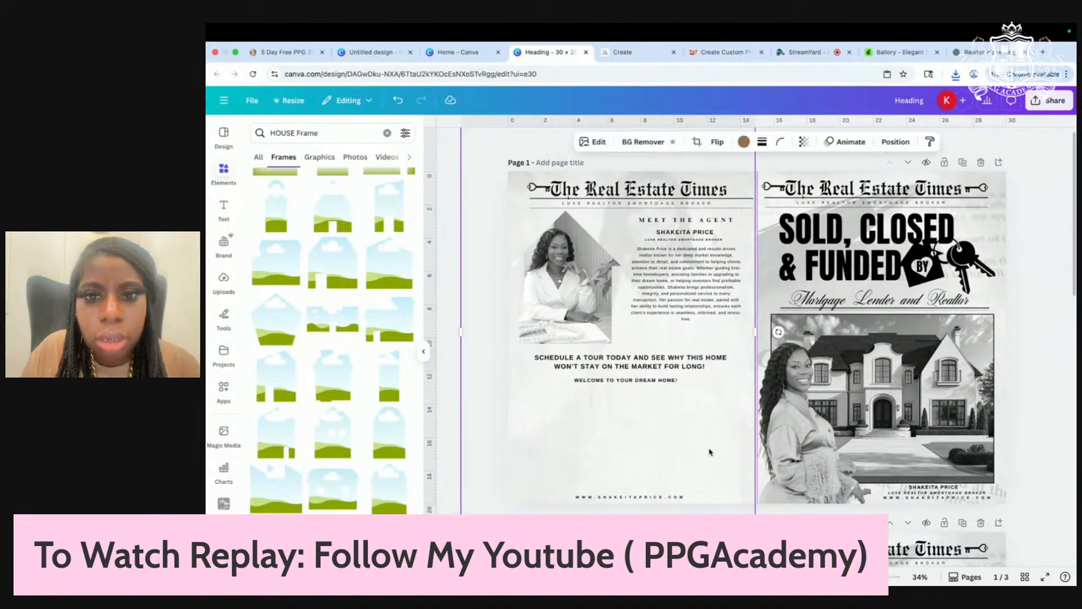
Step: Add the uploaded photo of the agent sitting in white to the left page's lower area
left_click(220, 297)
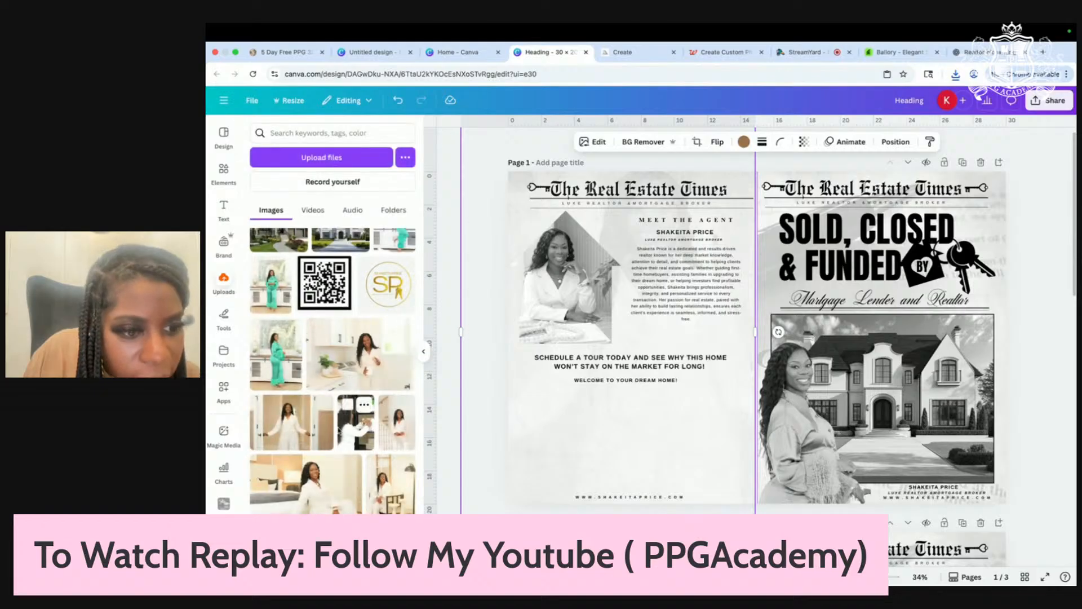
scroll(338, 428, "down", 1)
left_click(320, 472)
left_click_drag(753, 358, 642, 313)
scroll(638, 336, "down", 1)
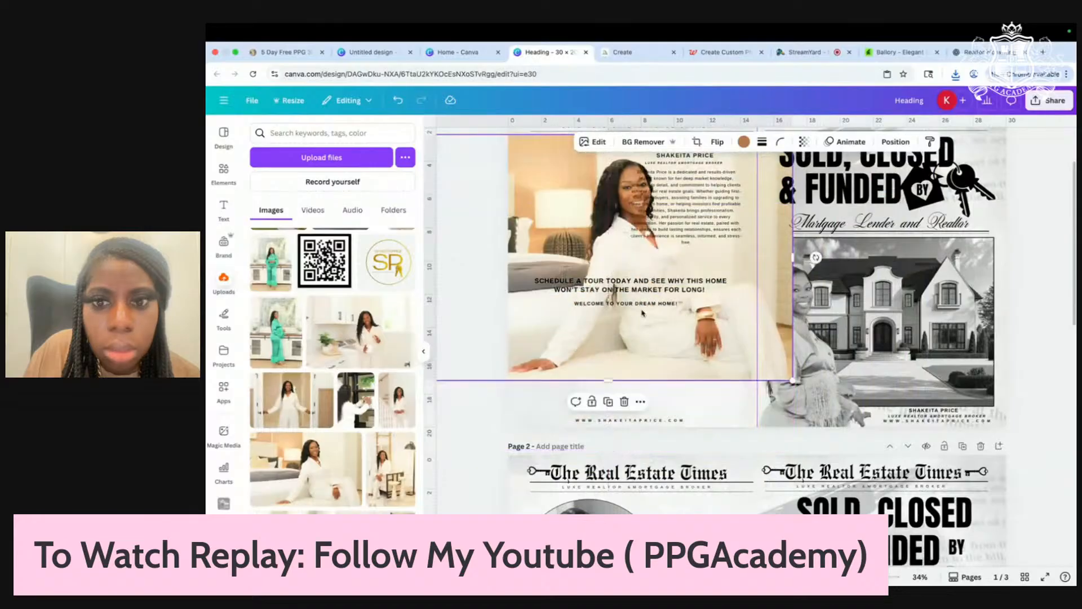
Step: Remove the photo's background and set Saturation to -100 for a grey look
left_click(642, 142)
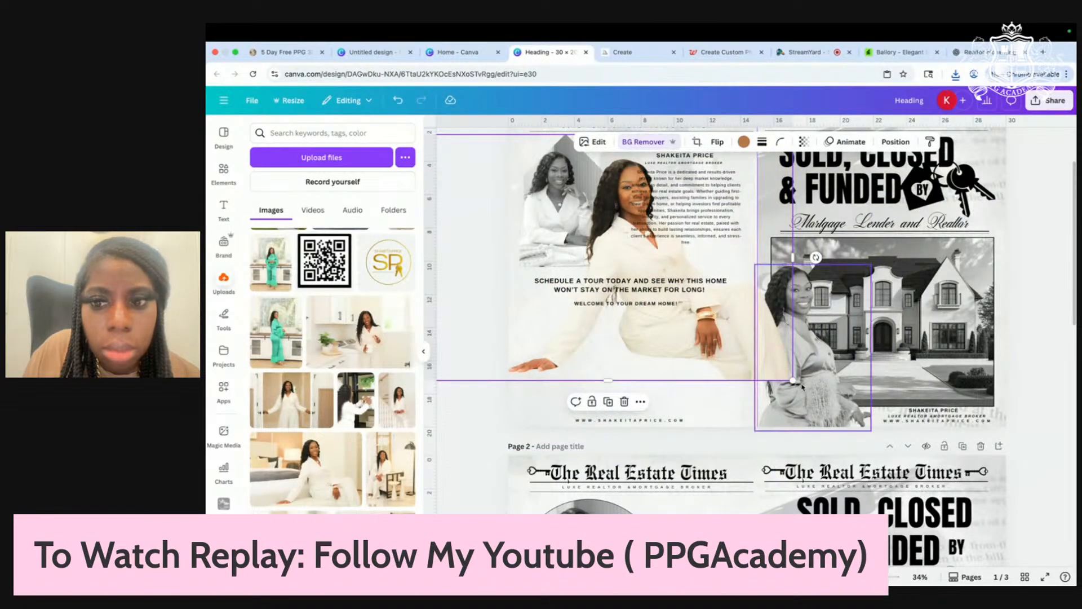
left_click(597, 144)
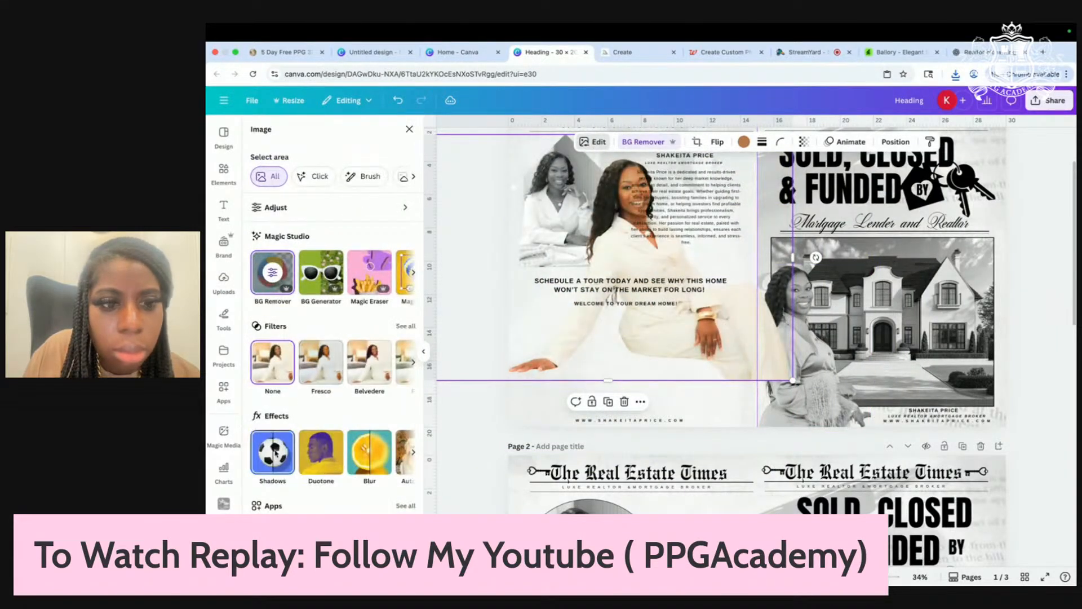
left_click(275, 452)
left_click(253, 129)
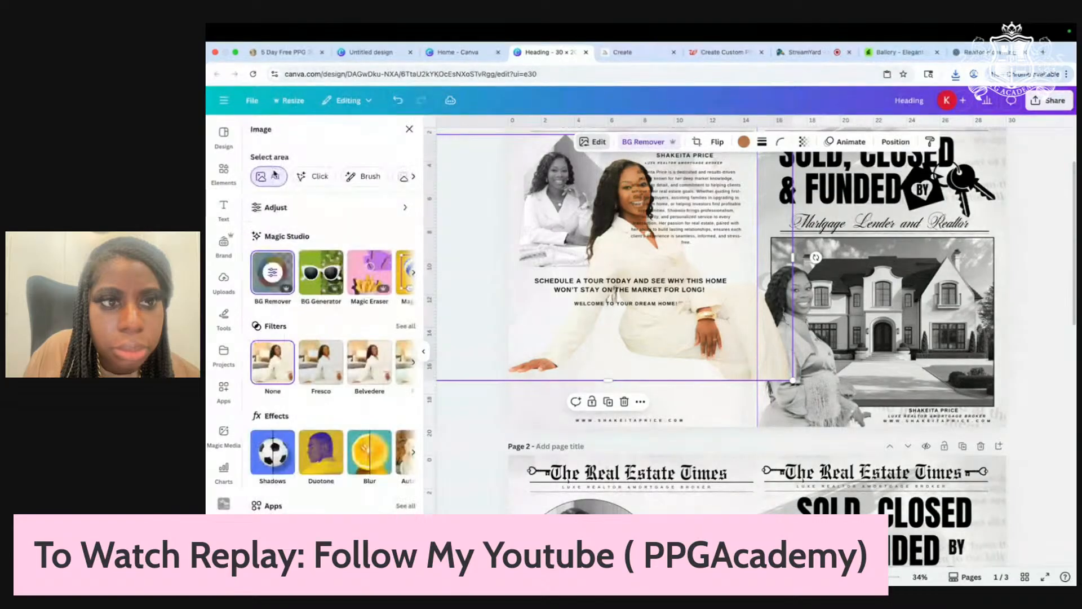
left_click(282, 207)
scroll(305, 496, "down", 5)
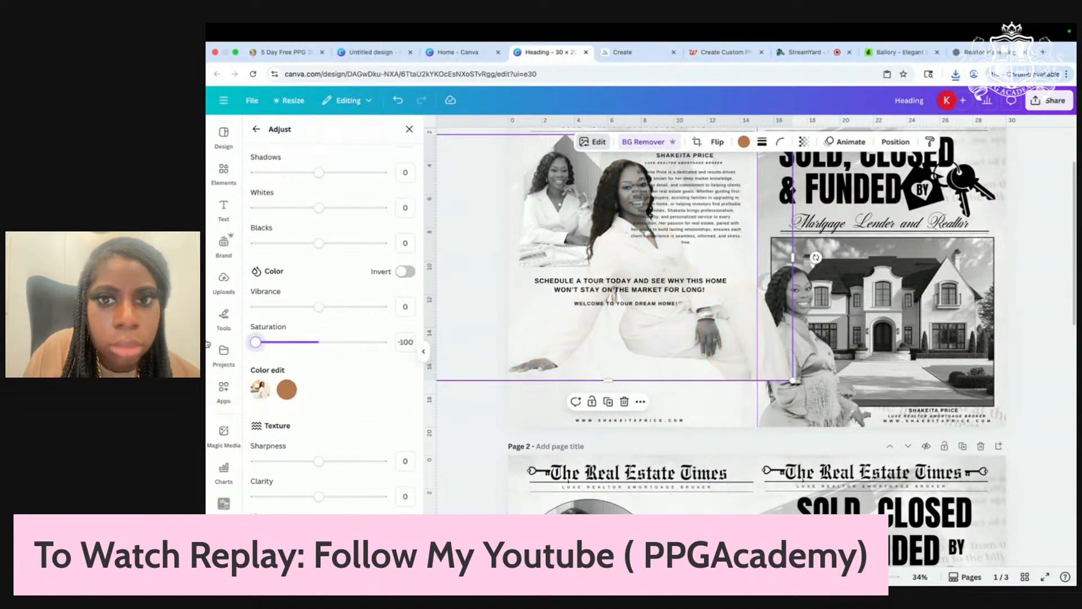
Step: Mirror the agent photo horizontally, move it into place, and crop off its right side
left_click_drag(721, 364, 627, 404)
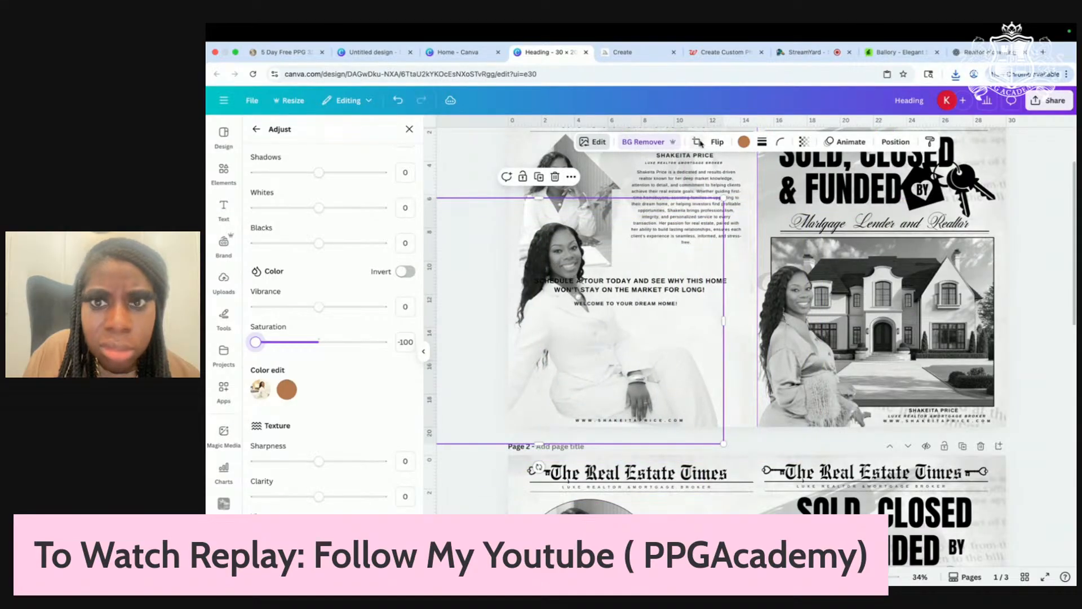
left_click(716, 142)
left_click(725, 168)
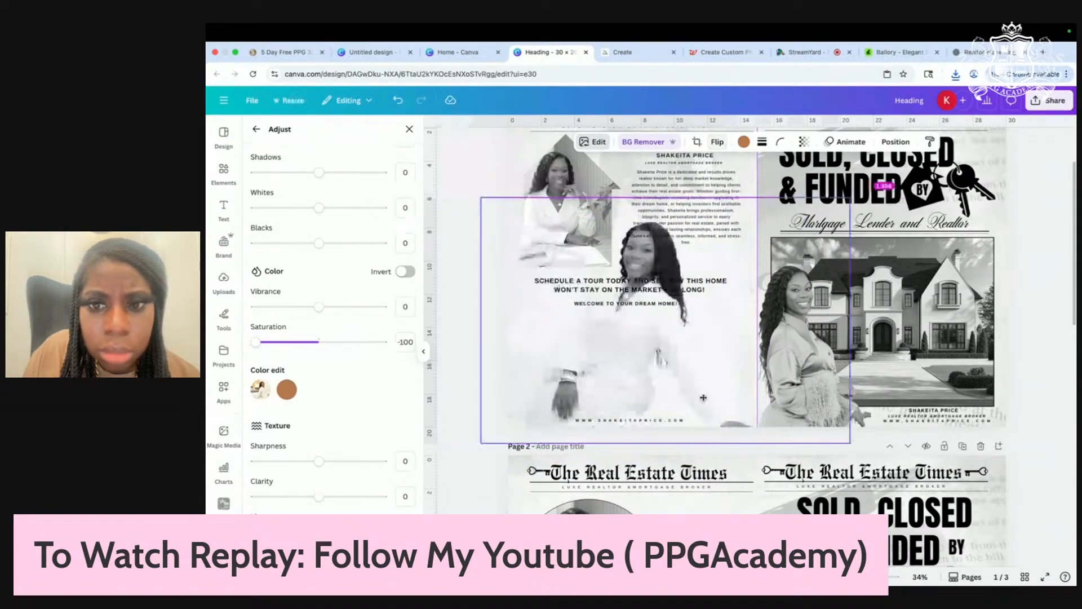
left_click_drag(723, 395, 776, 409)
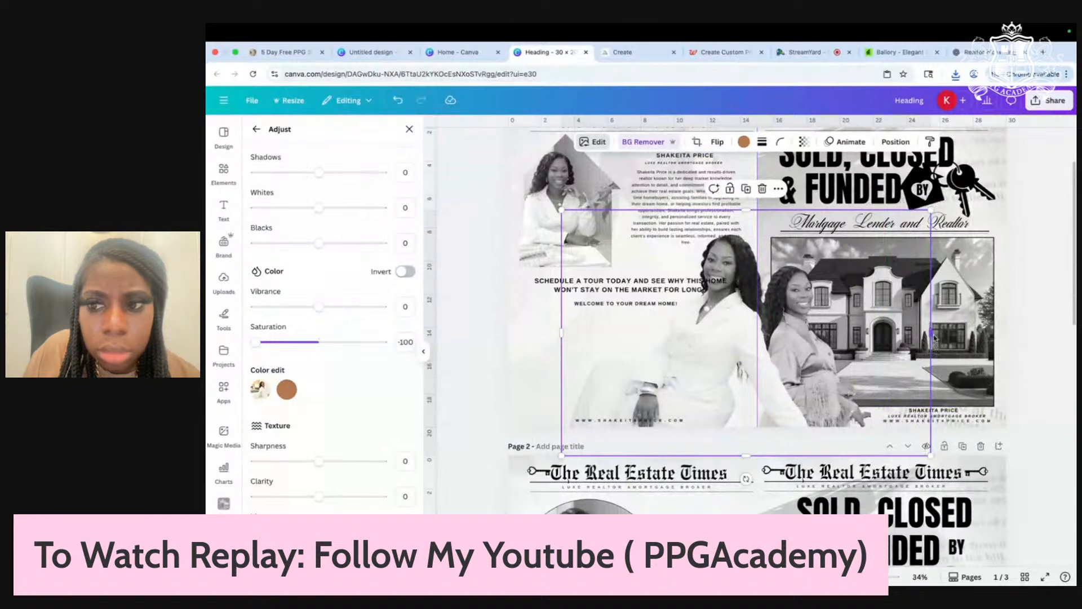
left_click_drag(934, 338, 684, 331)
Step: Flip the photo horizontally, then move the desk photo right and the bio text left
left_click(715, 143)
left_click(710, 168)
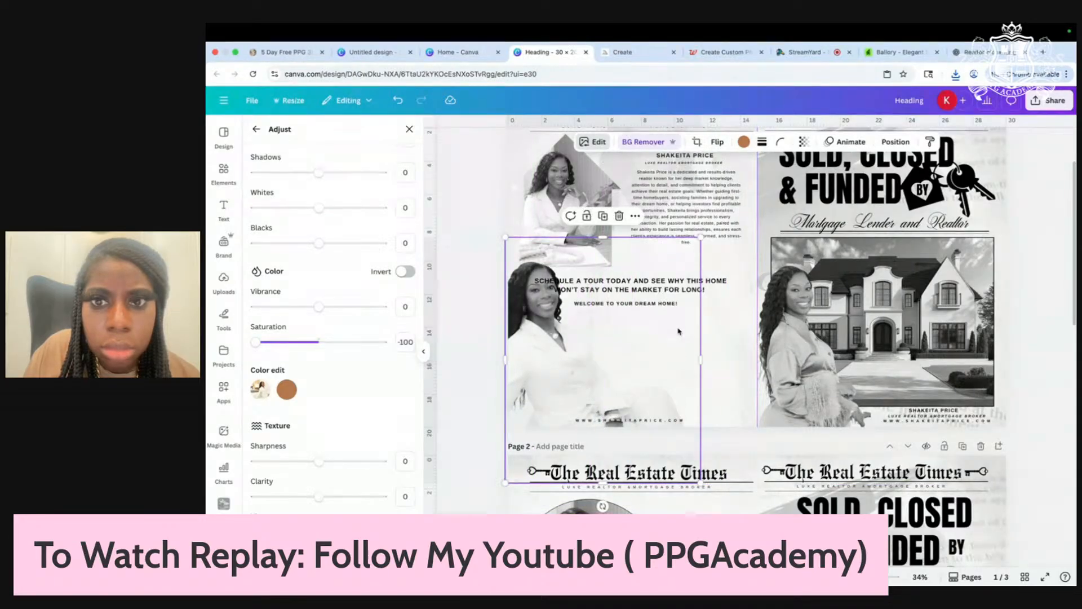
scroll(716, 410, "up", 2)
left_click_drag(564, 259, 700, 373)
left_click_drag(692, 252, 598, 235)
Step: Move the agent's name left, place MEET THE AGENT just above it, and nudge the bio down
left_click(636, 227)
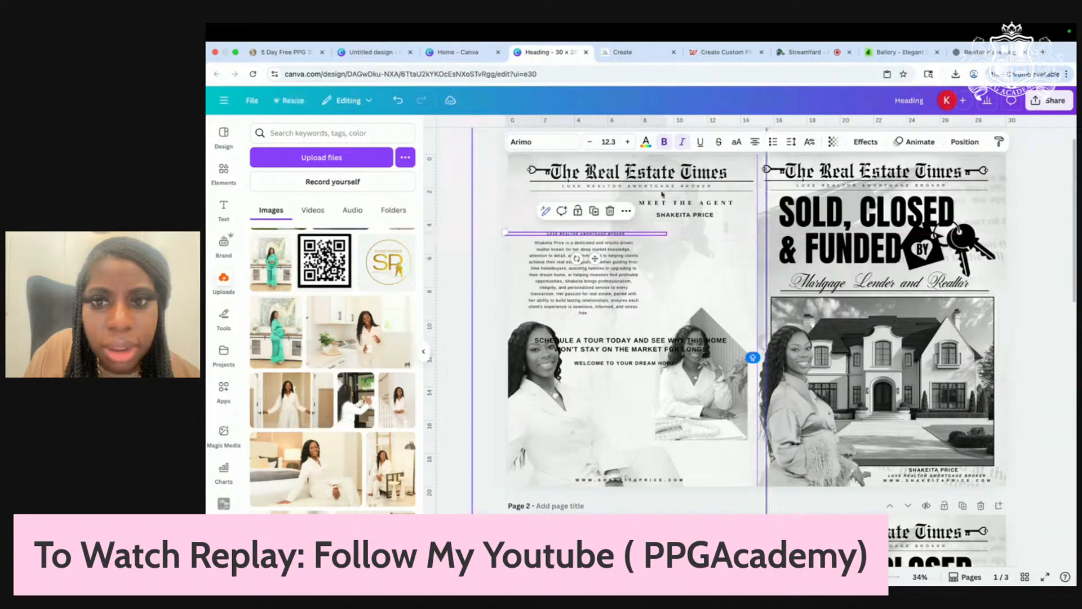
left_click_drag(679, 216, 589, 211)
left_click(683, 205)
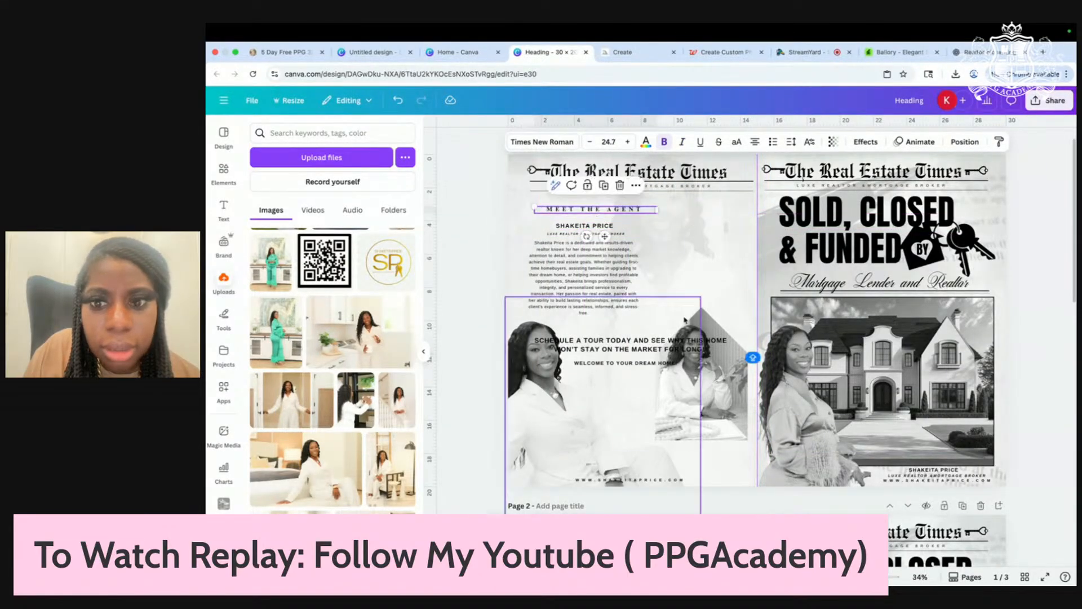
left_click_drag(709, 397, 717, 285)
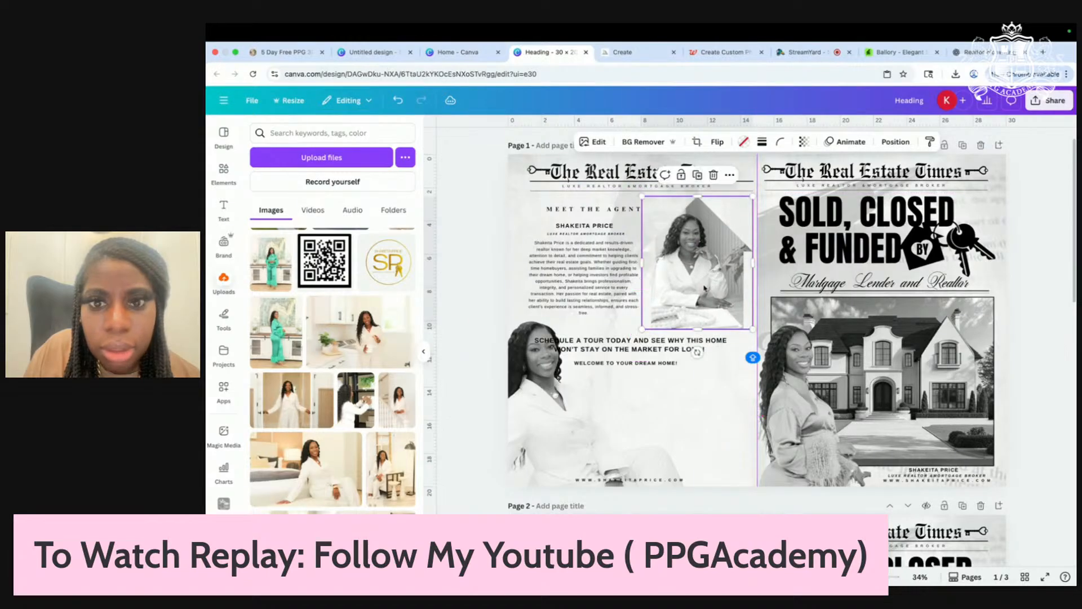
left_click_drag(585, 282, 585, 288)
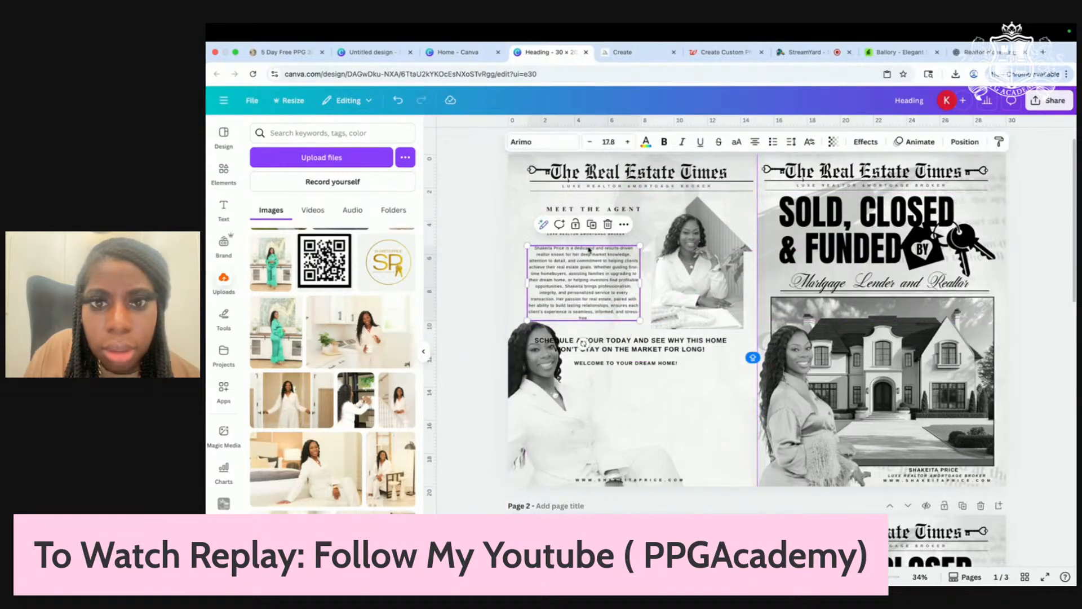
left_click(476, 261)
left_click(590, 236)
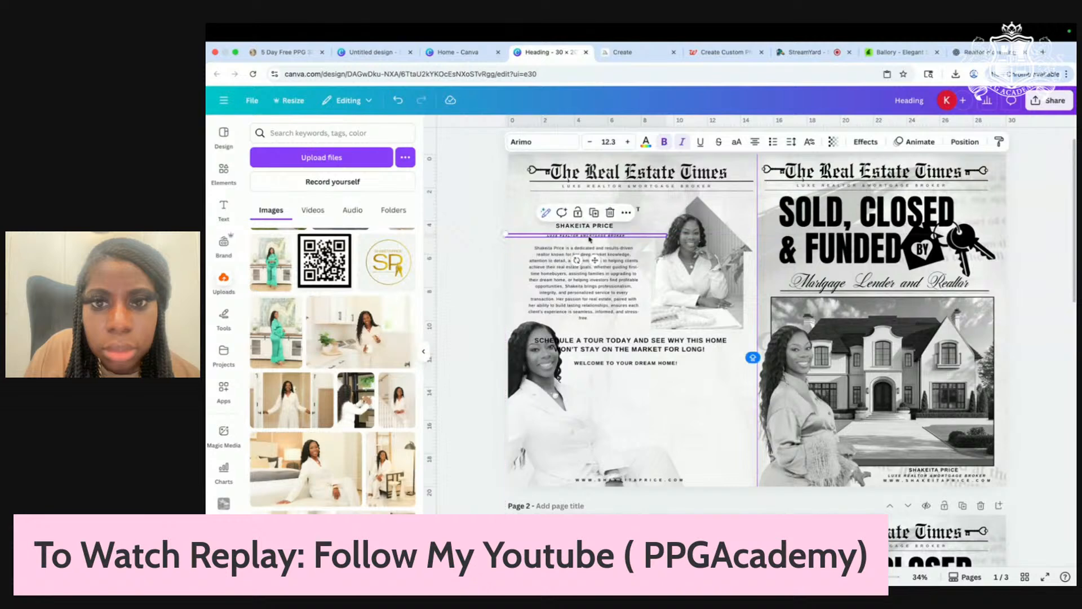
left_click(589, 229)
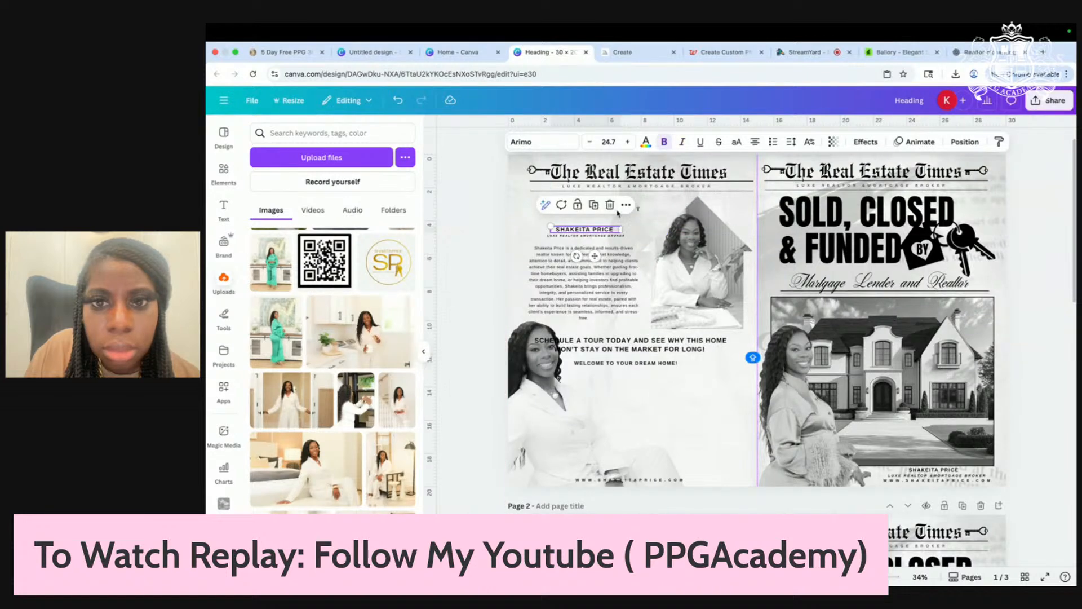
left_click_drag(639, 210, 632, 222)
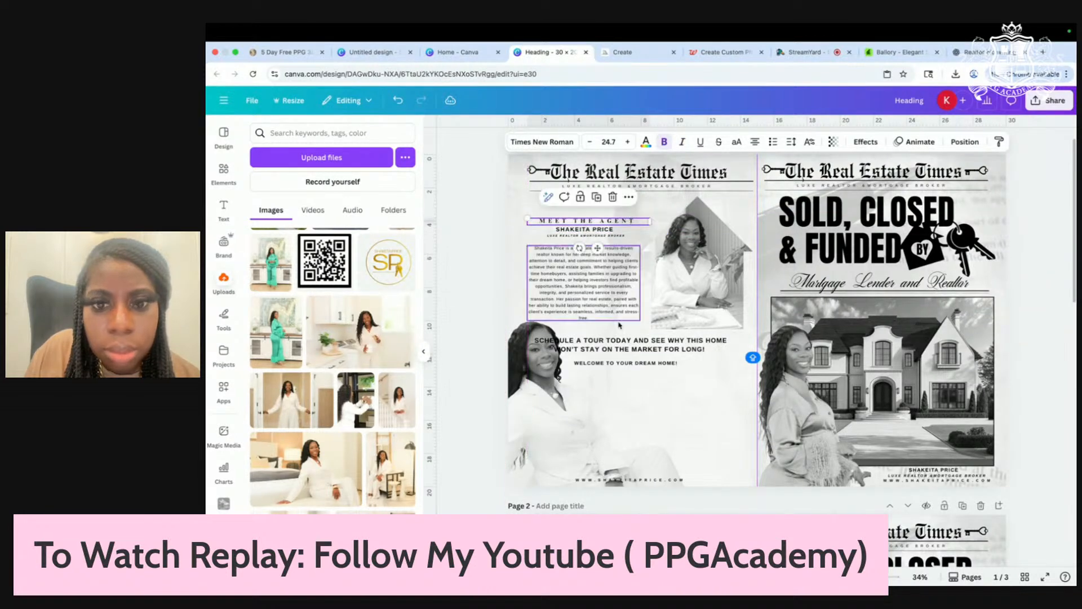
Step: Enlarge and realign the agent photo beside the bio, and move the schedule-a-tour text lower
mouse_move(636, 365)
left_mouse_down()
mouse_move(632, 397)
mouse_move(629, 369)
left_mouse_up()
left_click_drag(695, 302, 656, 350)
left_click_drag(656, 449, 738, 450)
left_click_drag(619, 349, 622, 303)
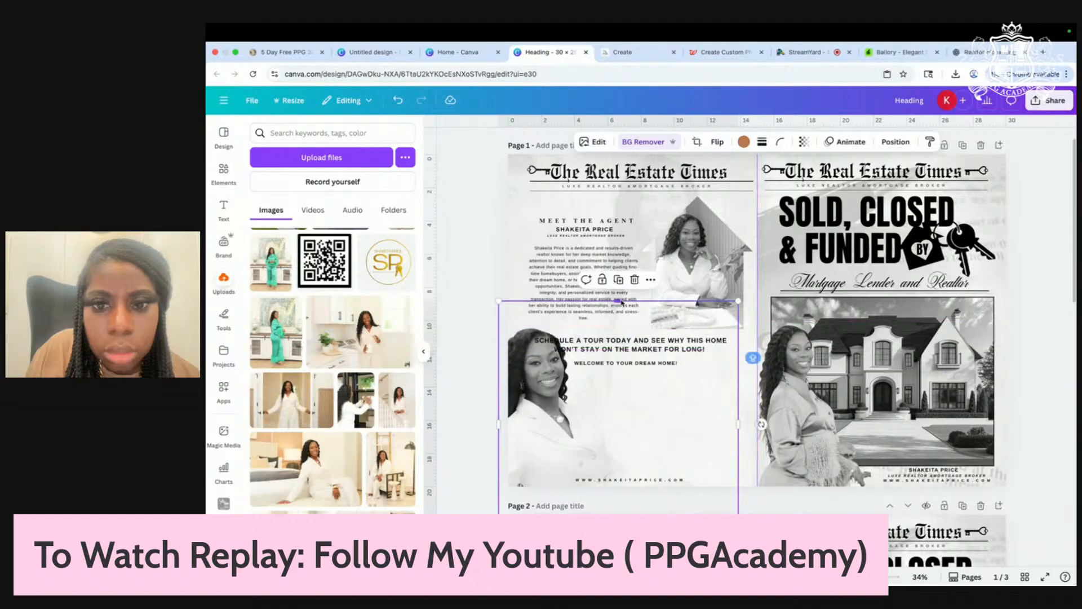
left_click_drag(546, 431, 552, 423)
left_click_drag(630, 350, 670, 395)
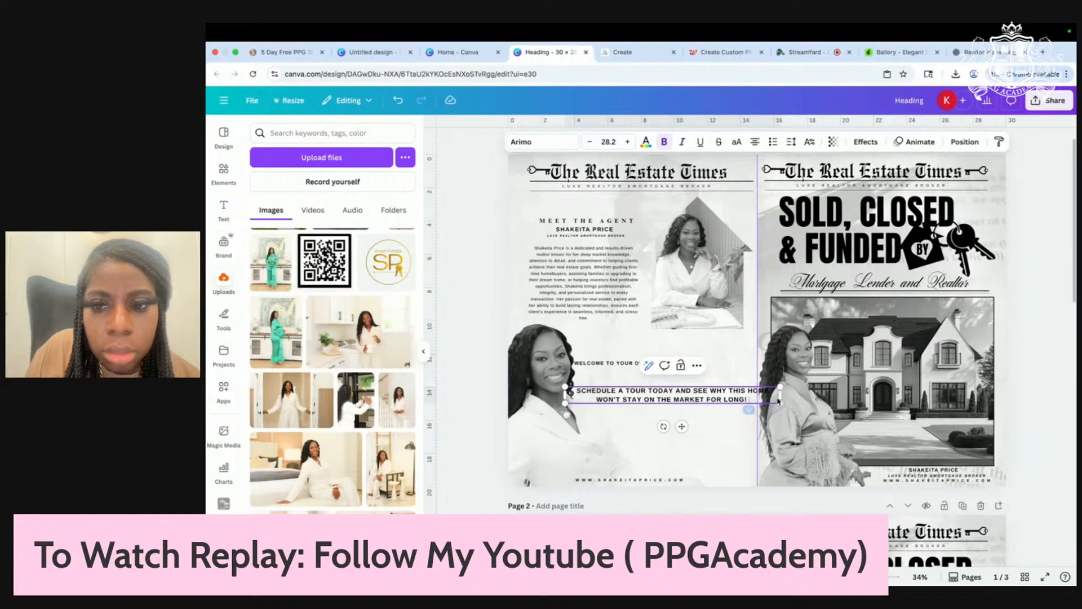
Step: Resize the schedule-a-tour text box so it wraps onto three centred lines
left_click_drag(782, 398, 694, 398)
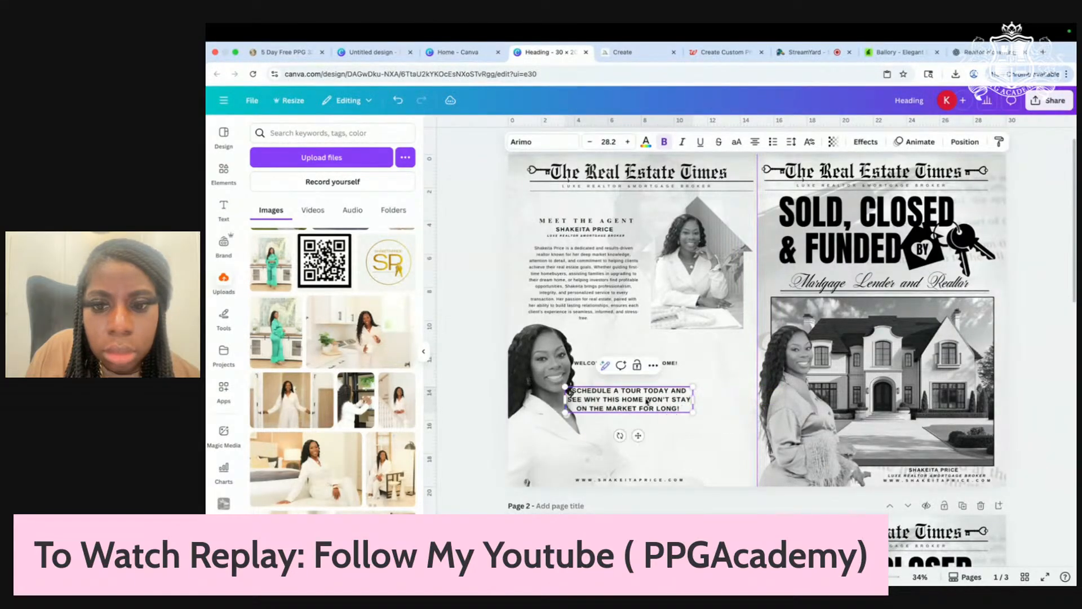
left_click(639, 363)
left_click_drag(638, 363, 675, 451)
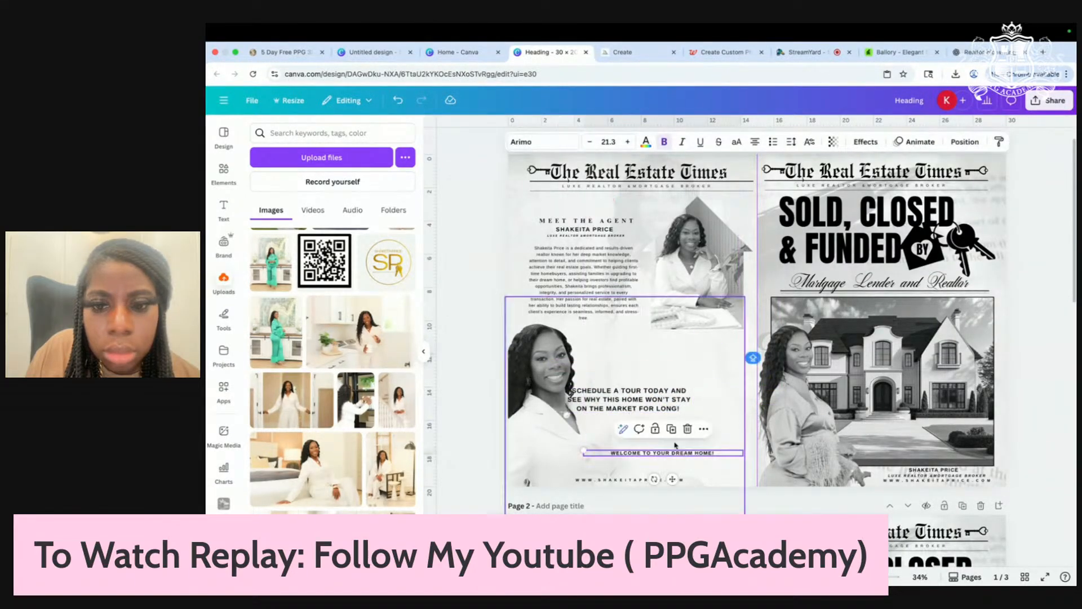
left_click_drag(639, 404, 745, 403)
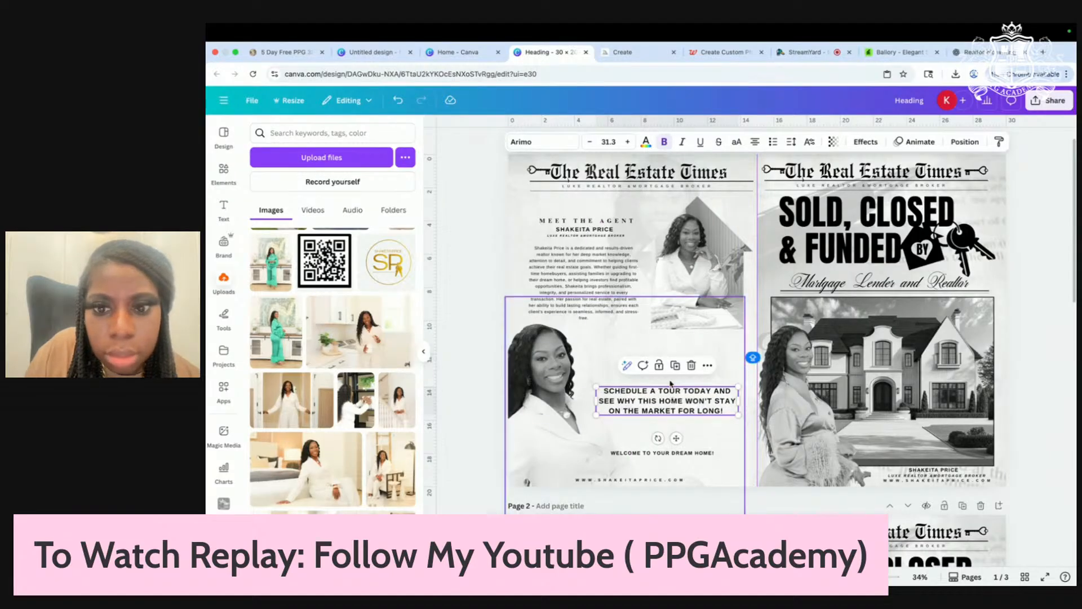
scroll(674, 383, "up", 4)
left_click_drag(658, 398, 683, 402)
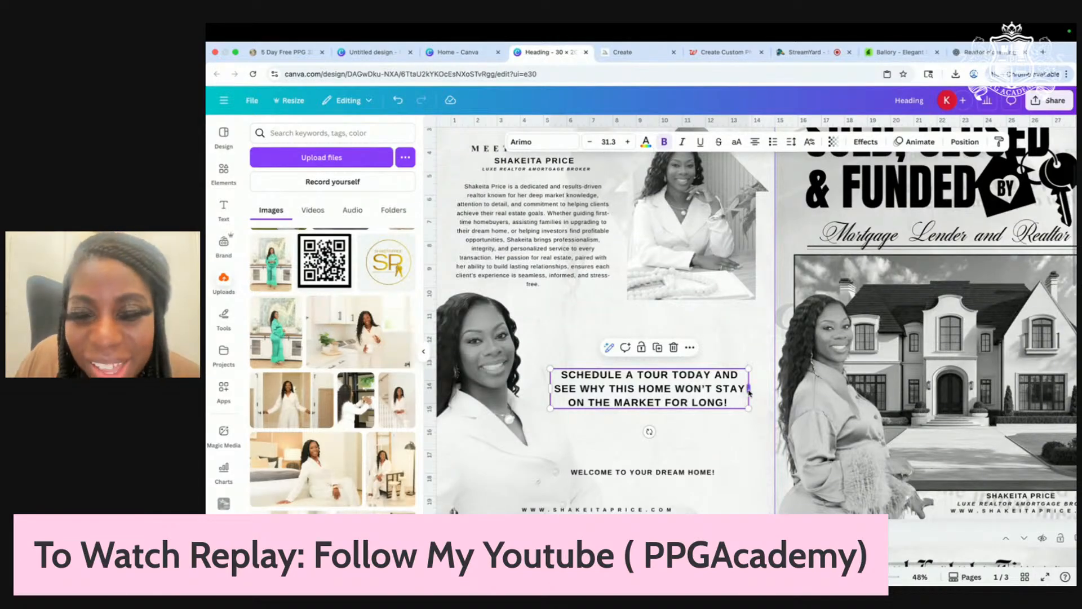
left_click_drag(750, 389, 757, 396)
left_click(719, 413)
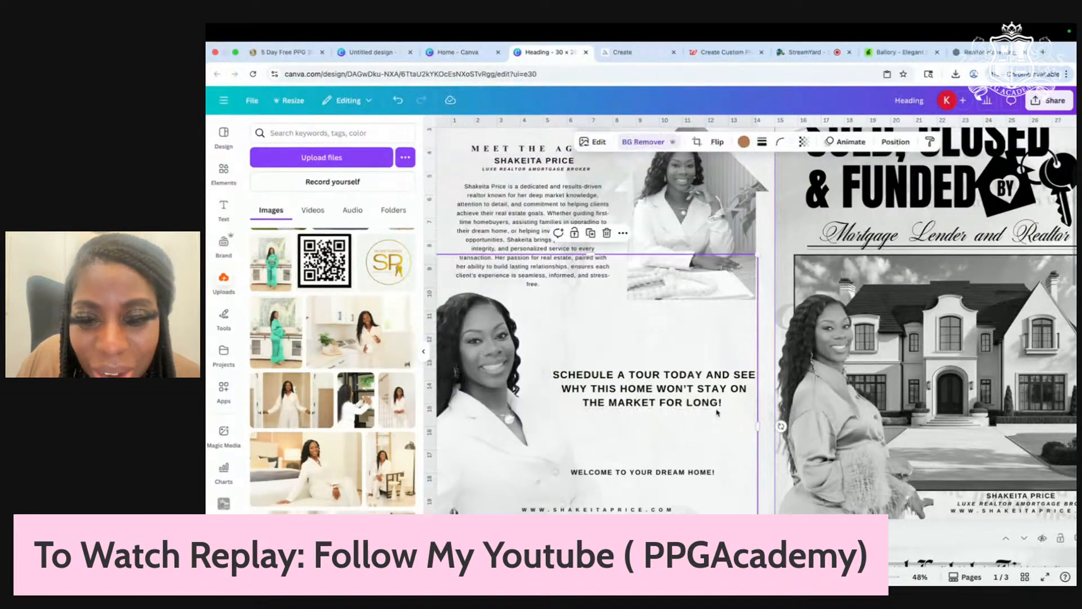
left_click_drag(676, 394, 676, 384)
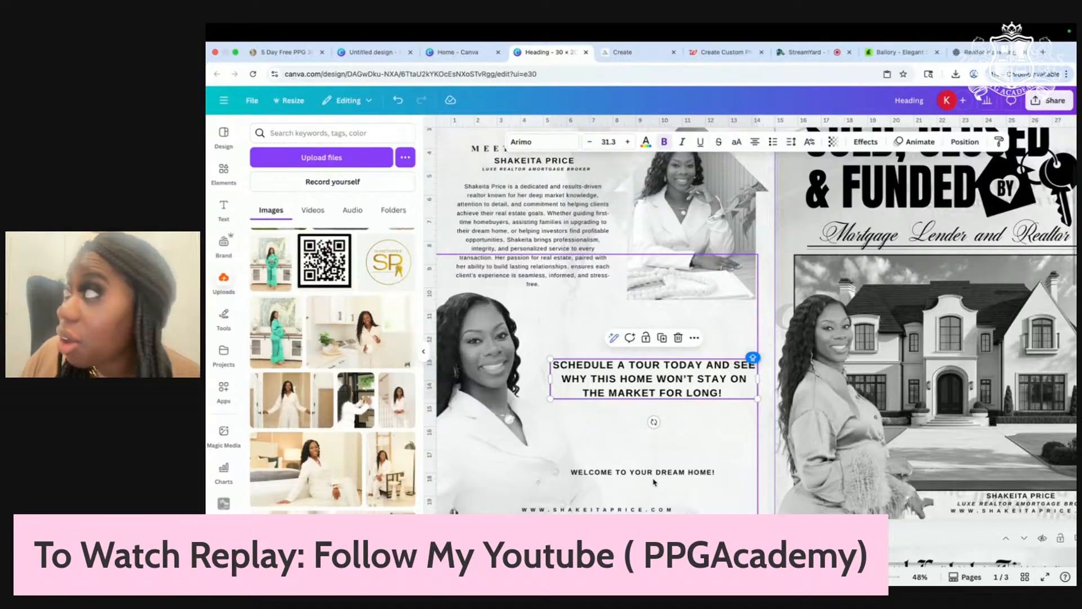
Step: Move the WELCOME TO YOUR DREAM HOME! line directly above the schedule text
scroll(654, 482, "down", 5)
left_click(550, 404)
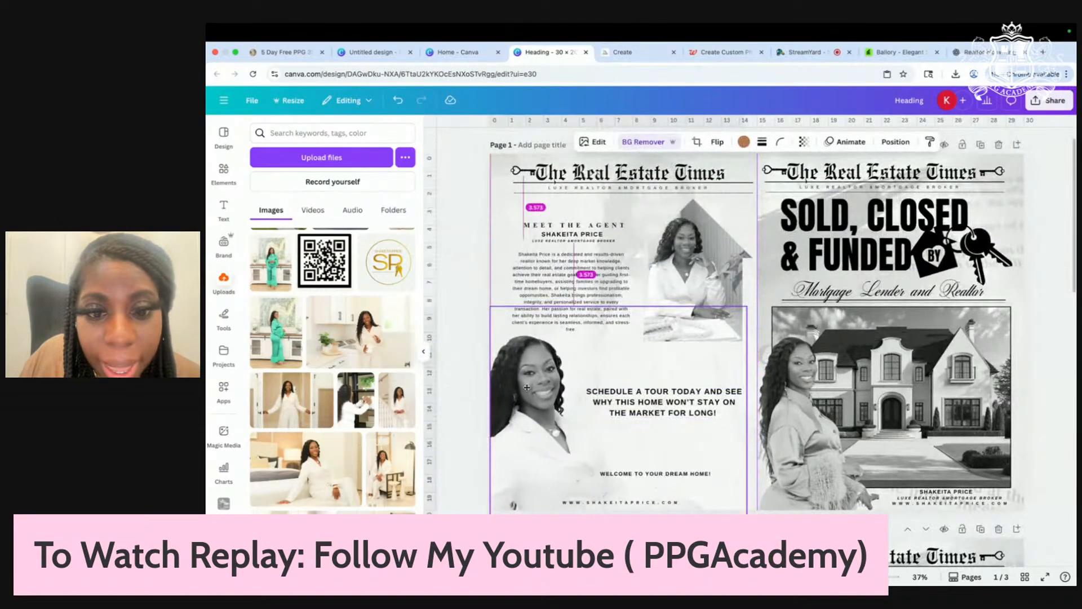
left_click_drag(662, 476, 672, 377)
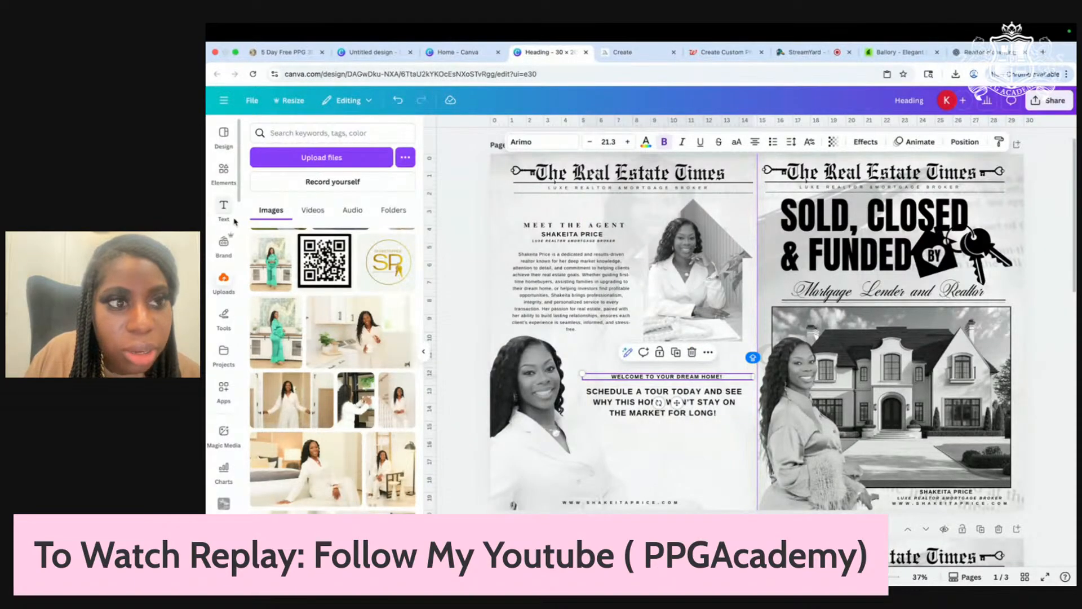
Step: Add a square shape from Elements and move it onto the left page
left_click(225, 185)
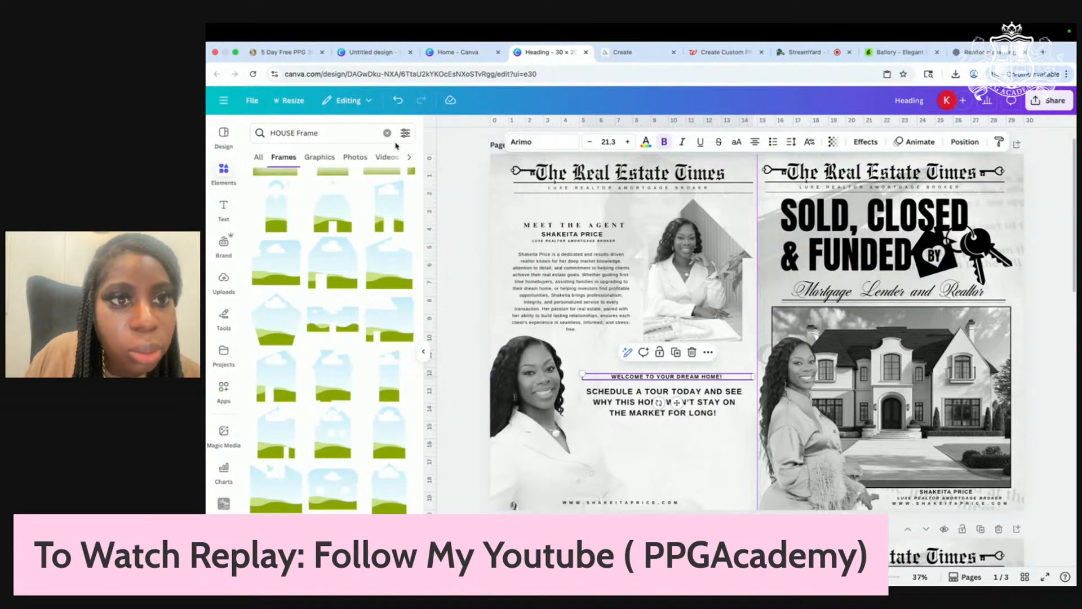
left_click(387, 134)
left_click(270, 274)
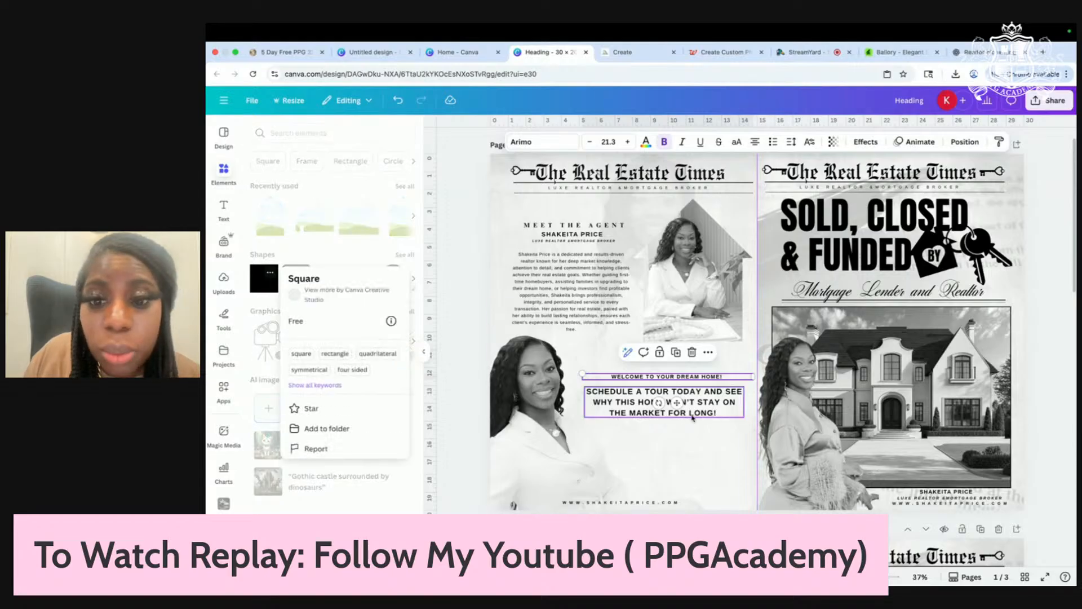
left_click(266, 317)
left_click(264, 278)
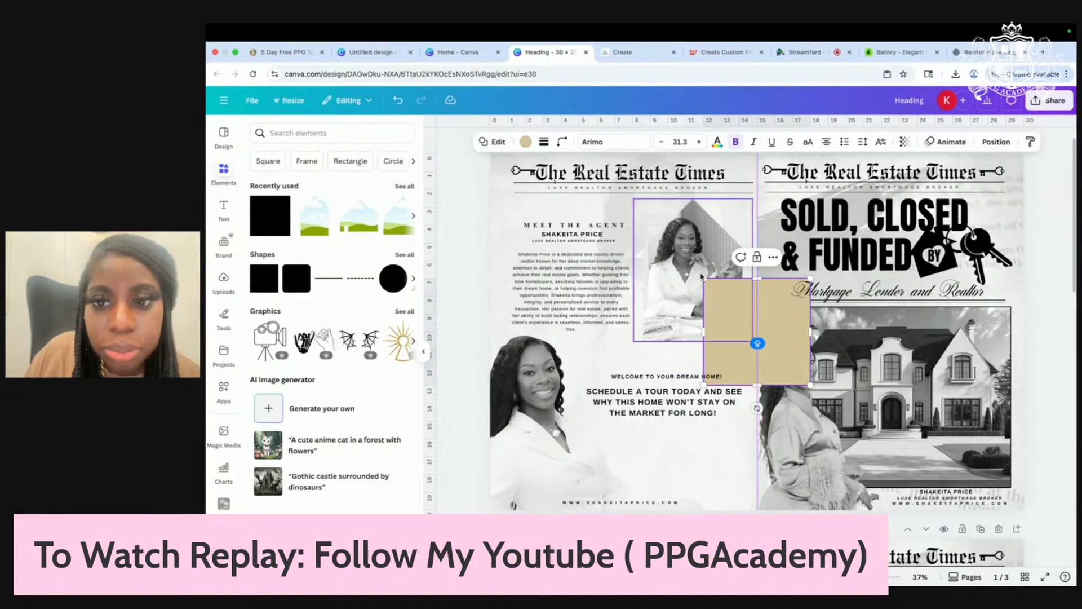
left_click_drag(732, 345, 576, 458)
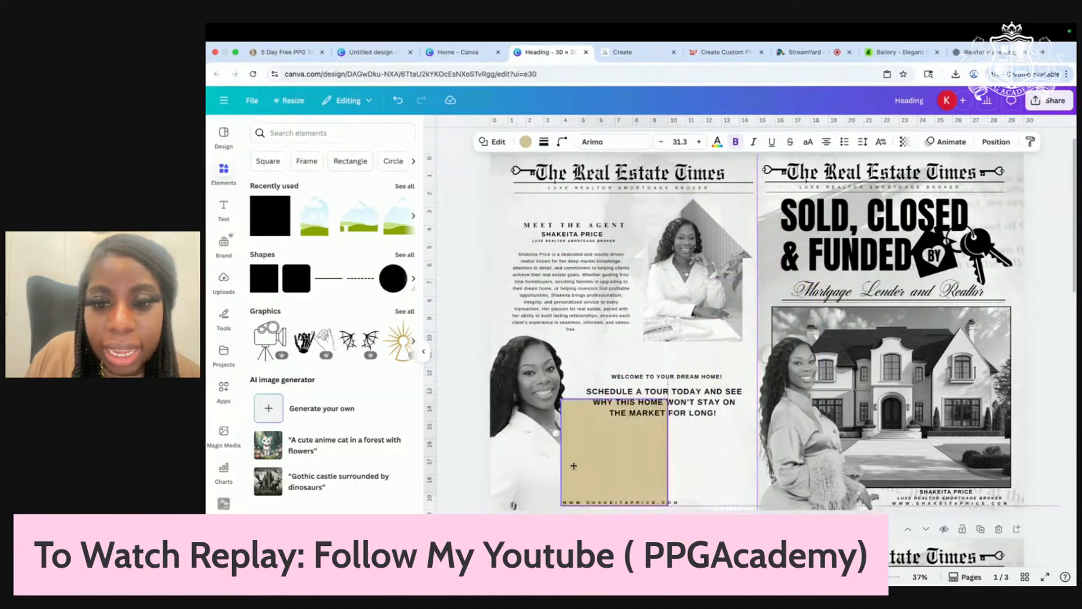
Step: Colour the square black and flatten it into a thin bar near the page bottom
left_click(525, 142)
left_click(313, 204)
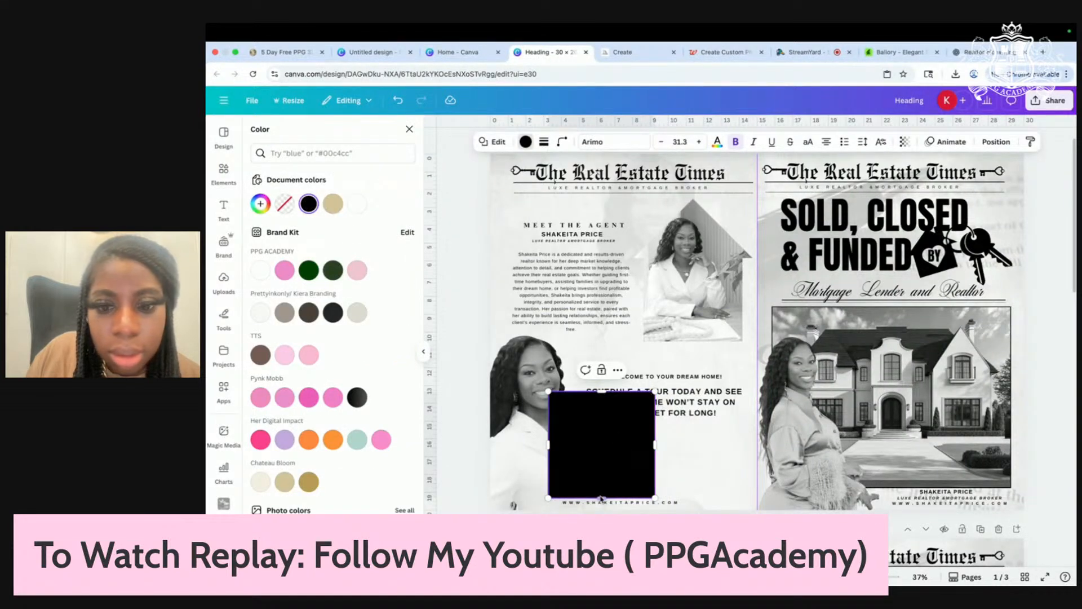
left_click_drag(601, 499, 739, 398)
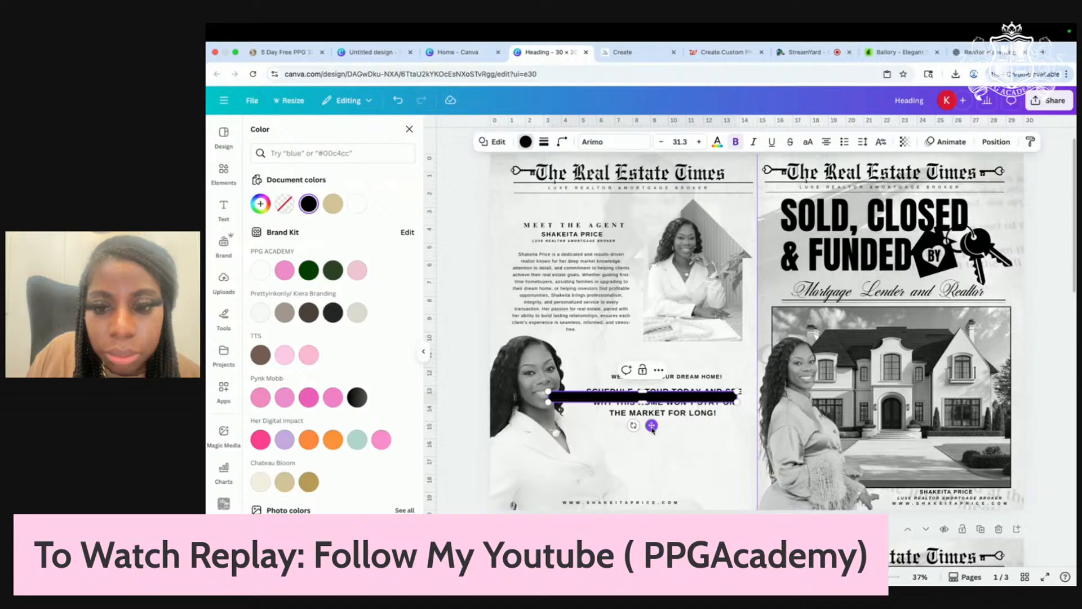
left_click_drag(652, 428, 668, 454)
left_click(646, 141)
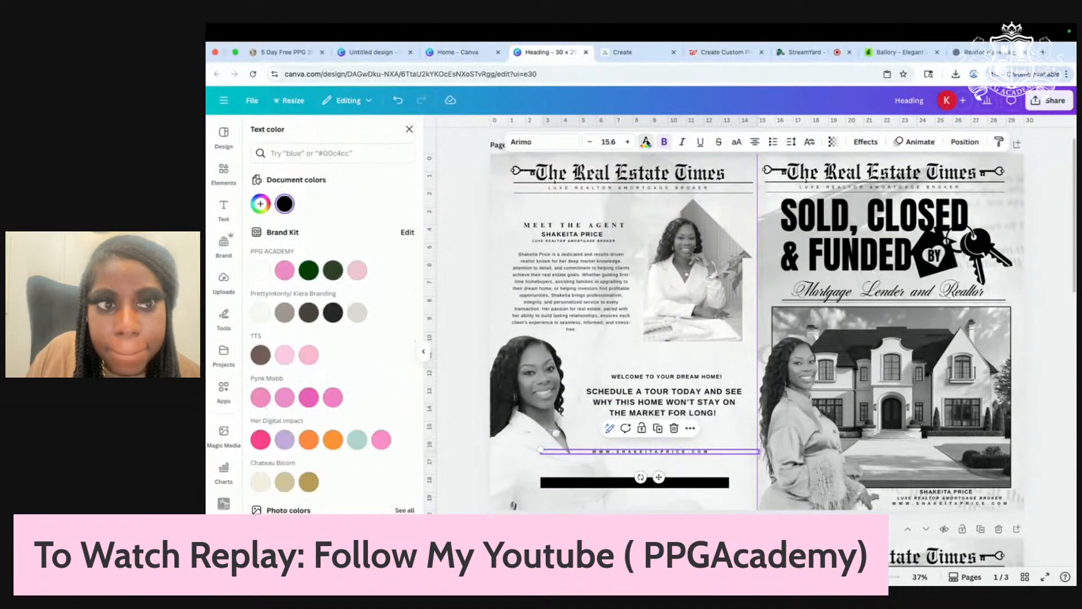
left_click_drag(596, 483, 595, 499)
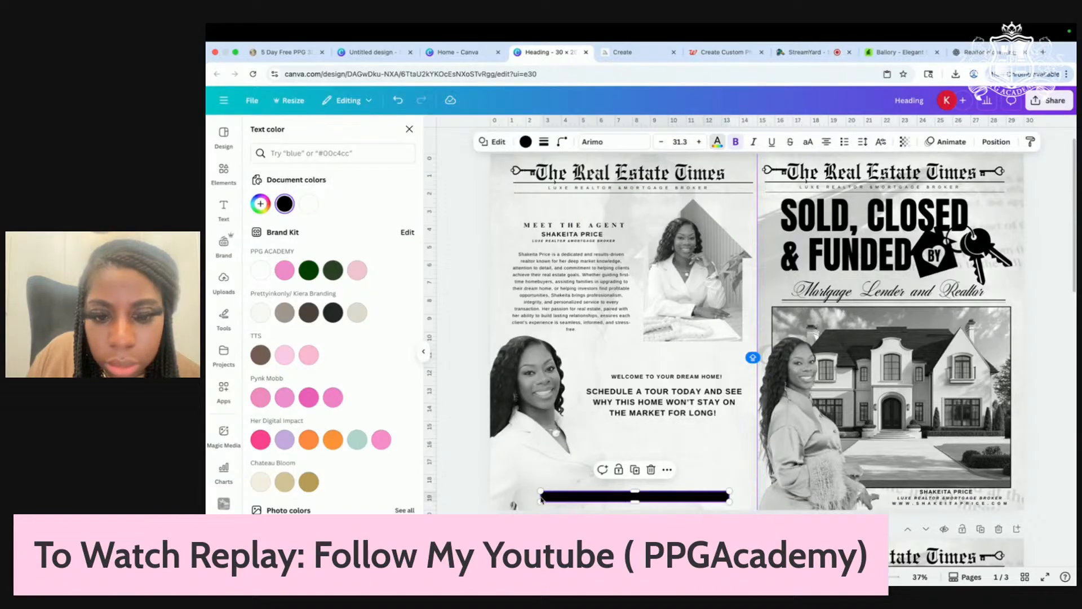
left_click_drag(557, 500, 564, 496)
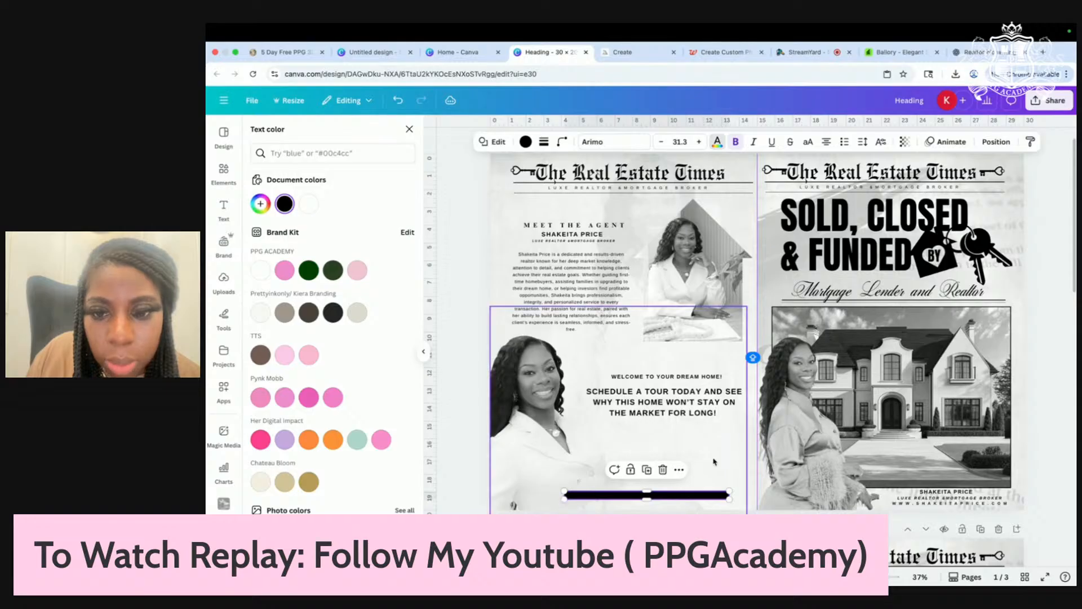
Step: Reposition the agent cutout photo higher and trim its right edge
left_click(713, 462)
mouse_move(678, 455)
left_mouse_down()
mouse_move(666, 499)
mouse_move(669, 447)
left_mouse_up()
left_click(471, 296)
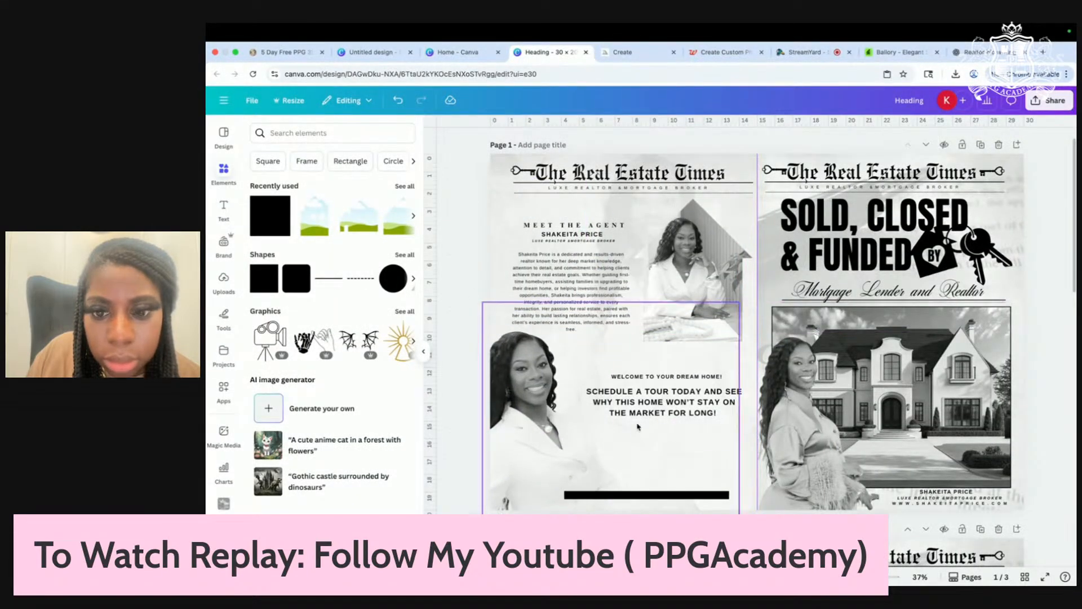
left_click(635, 451)
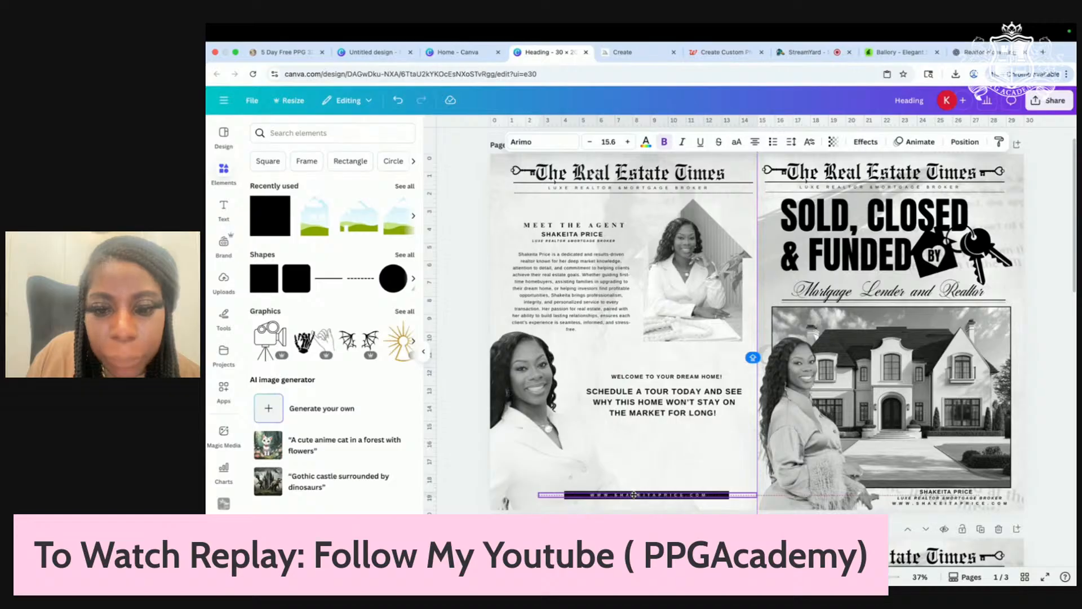
scroll(717, 429, "up", 5)
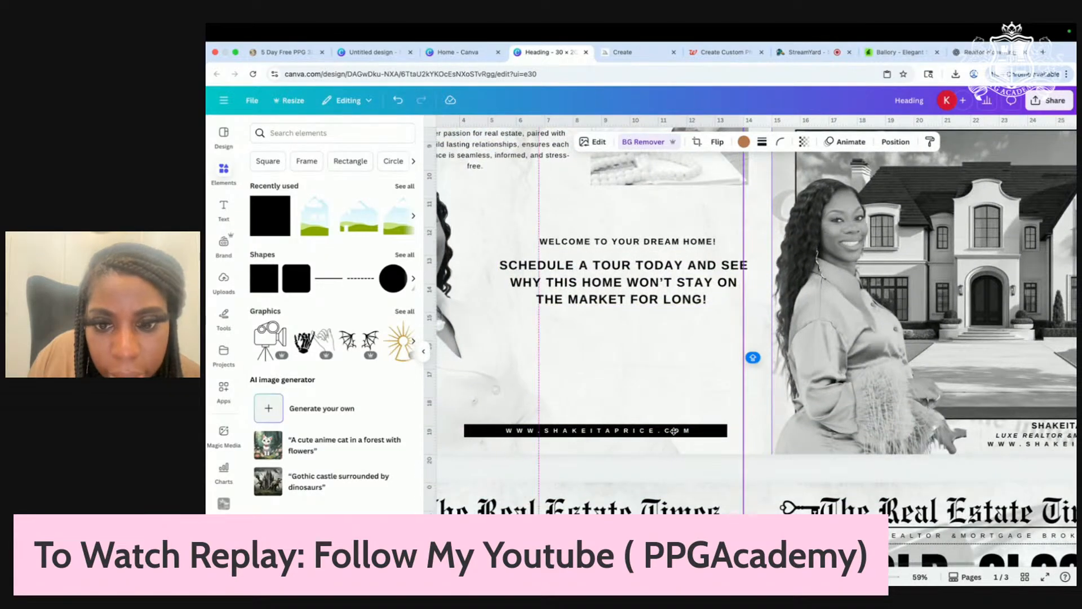
left_click(677, 432)
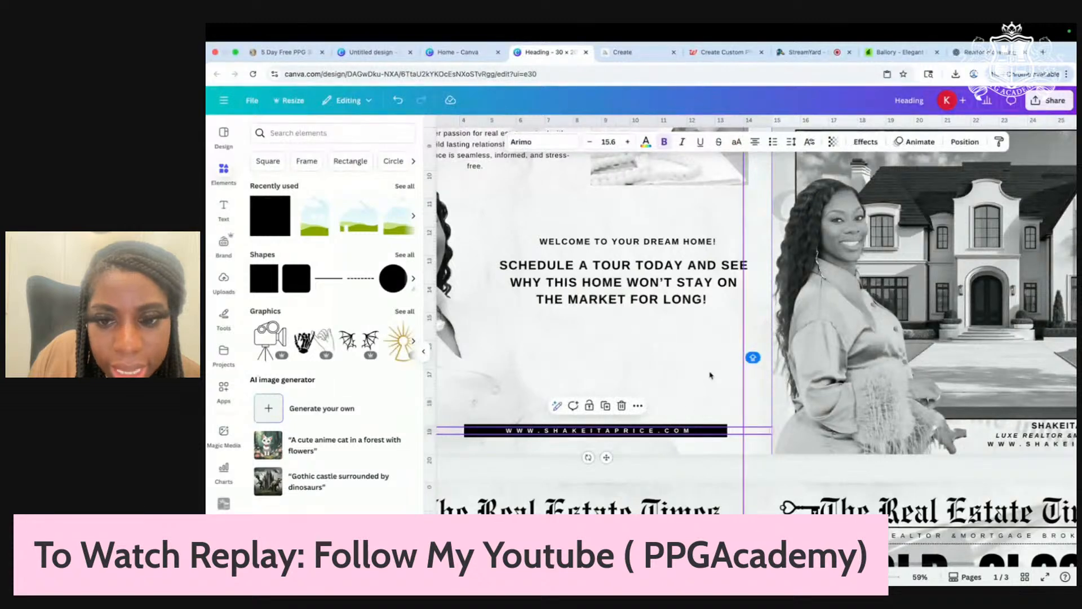
left_click(710, 378)
left_click_drag(668, 432, 666, 432)
scroll(666, 432, "down", 3)
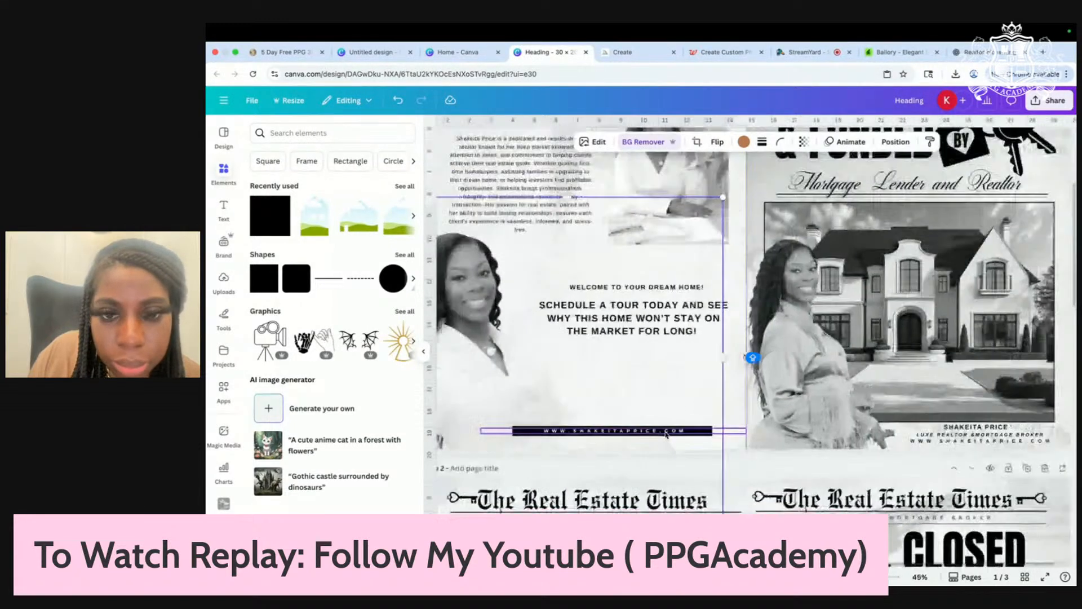
left_click_drag(639, 374, 649, 303)
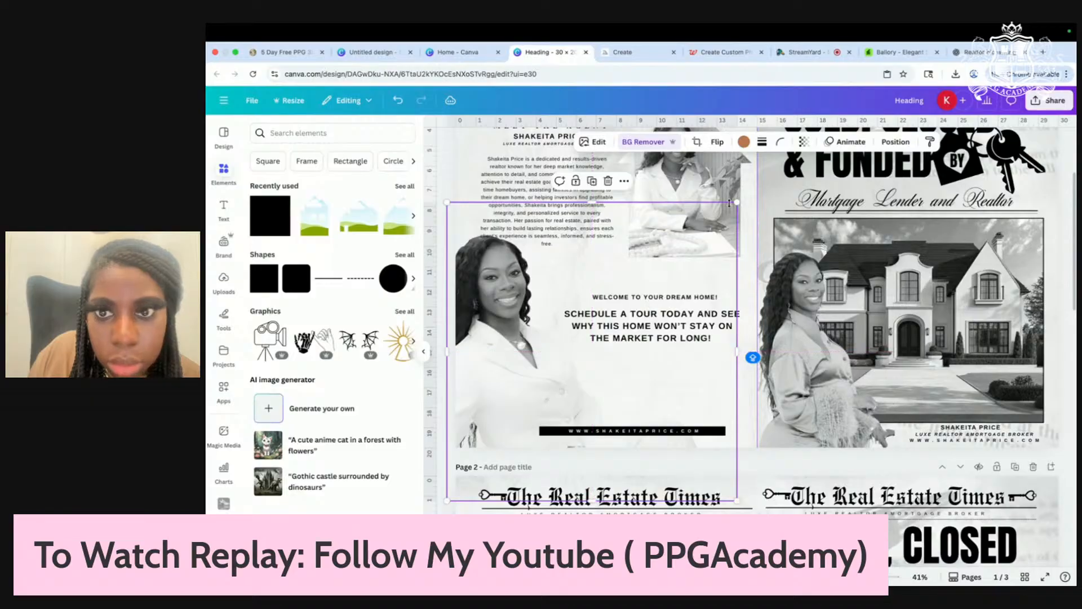
left_click_drag(738, 353, 678, 348)
Step: Nudge the welcome heading into place and move the website line onto the left page
left_click(723, 398)
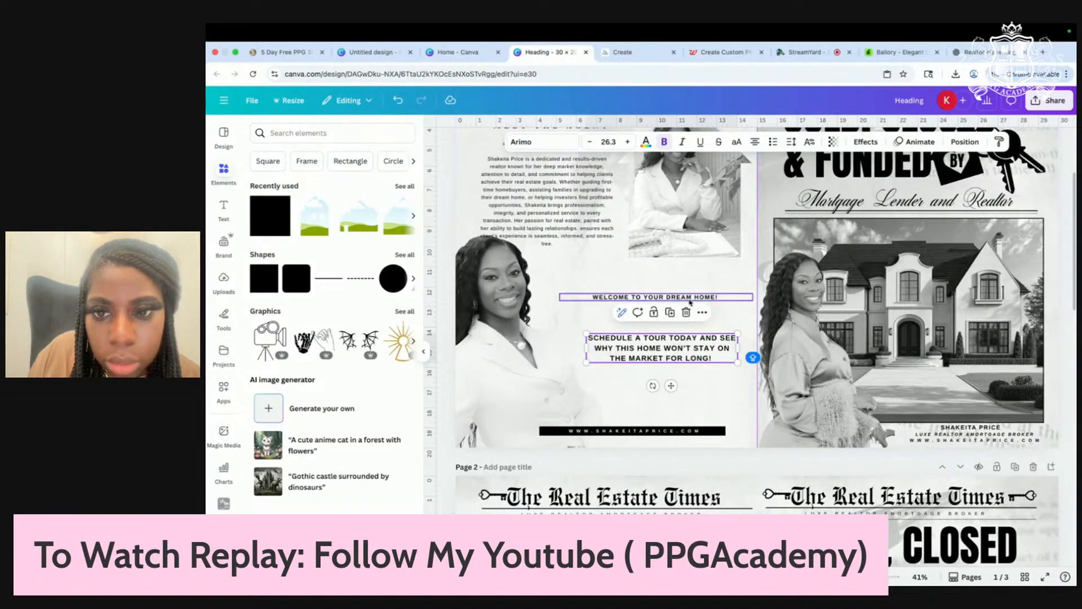
mouse_move(690, 303)
left_mouse_down()
mouse_move(694, 312)
mouse_move(696, 290)
left_mouse_up()
left_click(958, 439)
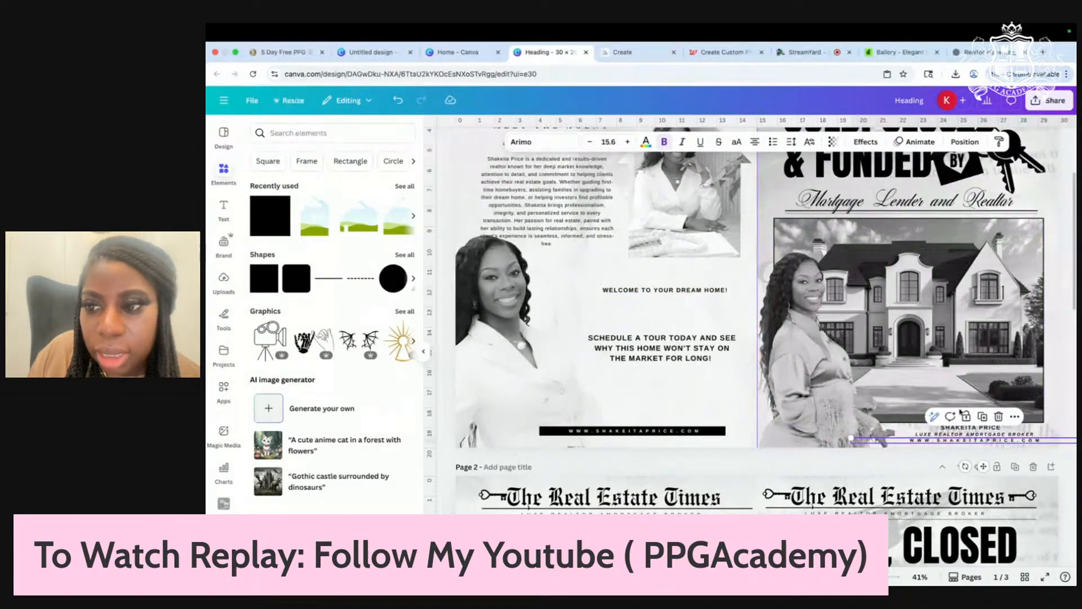
left_click_drag(964, 441, 674, 390)
Step: Copy the agent's email line from the creamrealtorn.psb template in Photoshop, then return to full-screen Canva
left_click(235, 51)
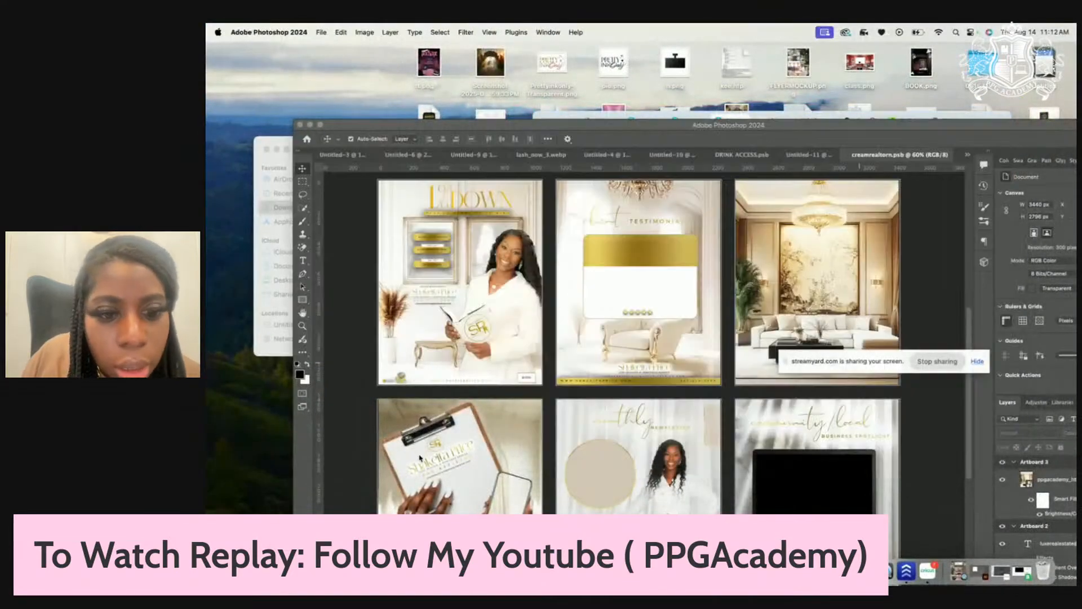
left_click(451, 473)
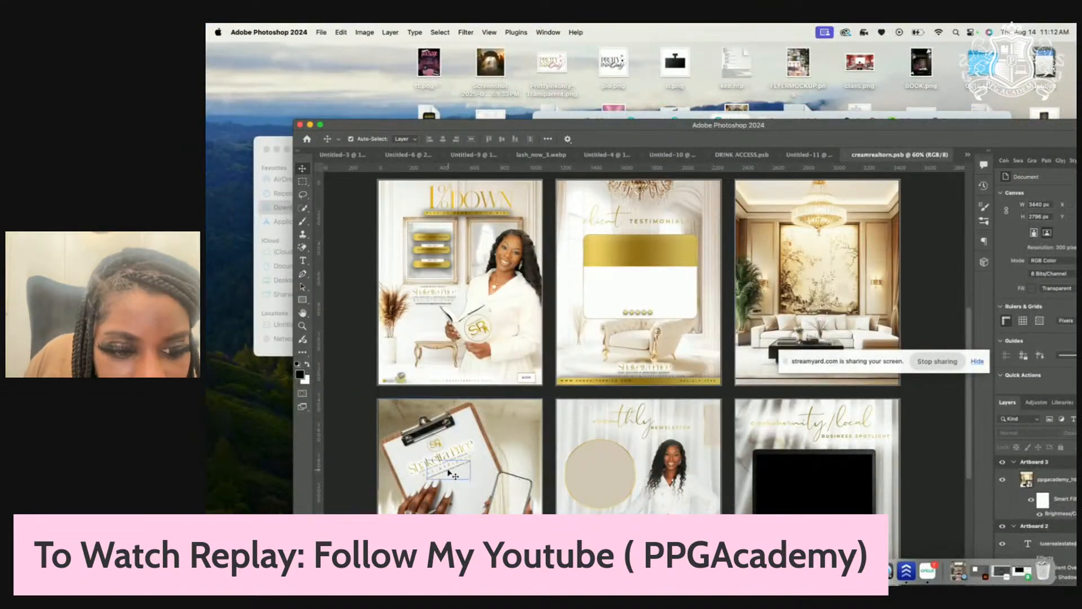
double_click(450, 473)
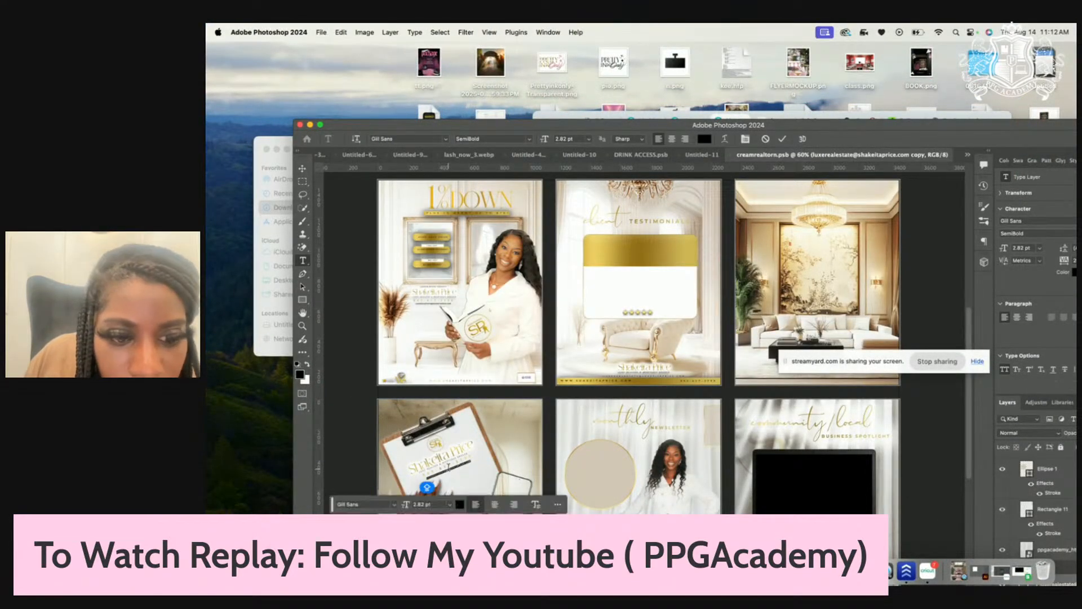
right_click(448, 467)
left_click(478, 420)
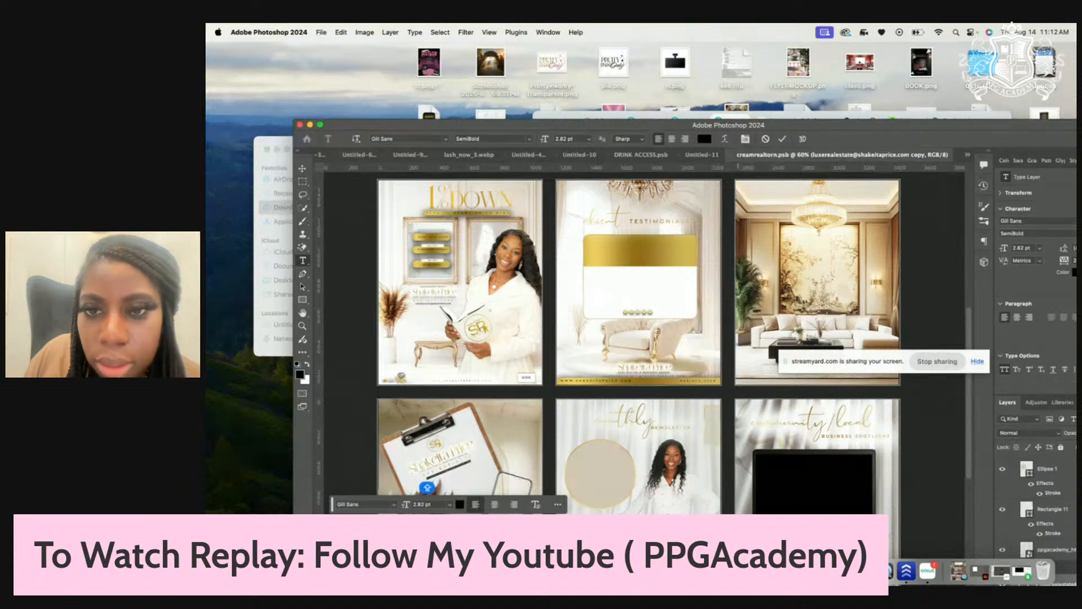
left_click(597, 114)
left_click(568, 122)
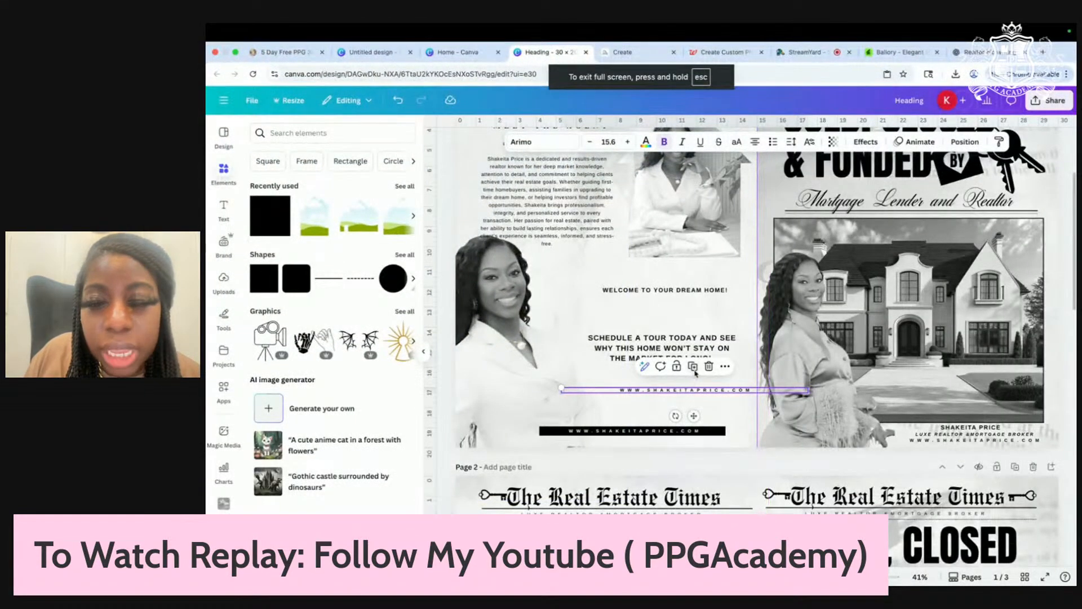
Step: Duplicate and centre the website line, paste the email into it matching style, and make it uppercase
left_click(694, 366)
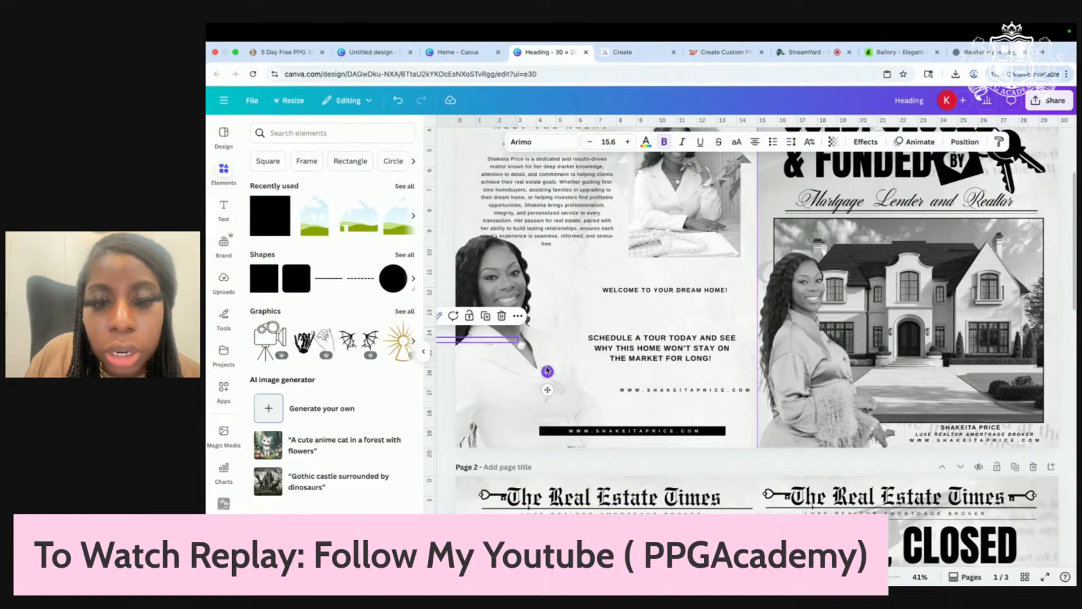
left_click_drag(519, 345, 732, 330)
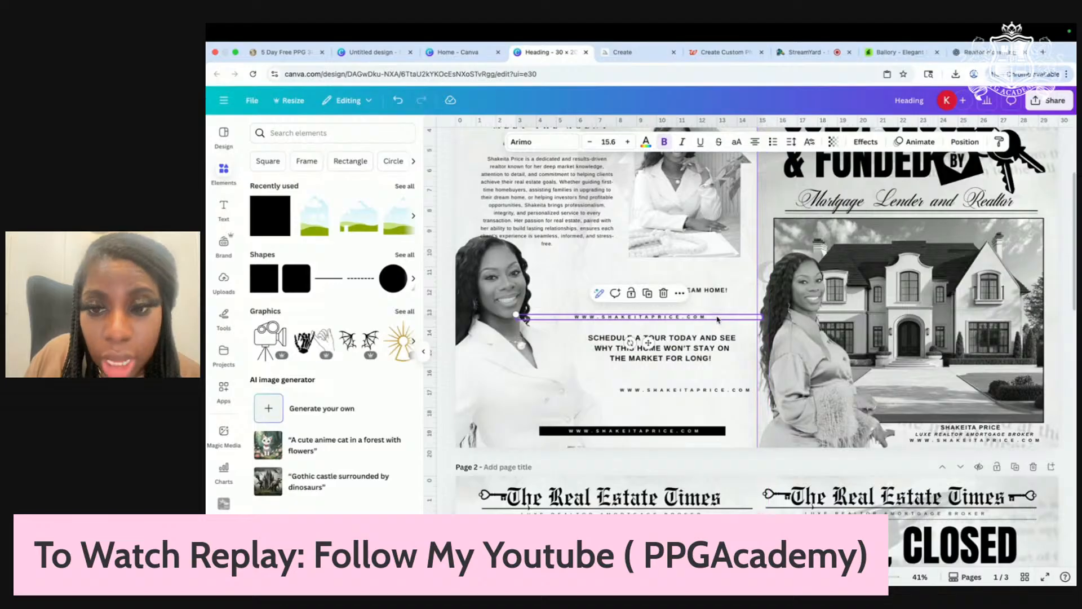
left_click(718, 319)
right_click(720, 317)
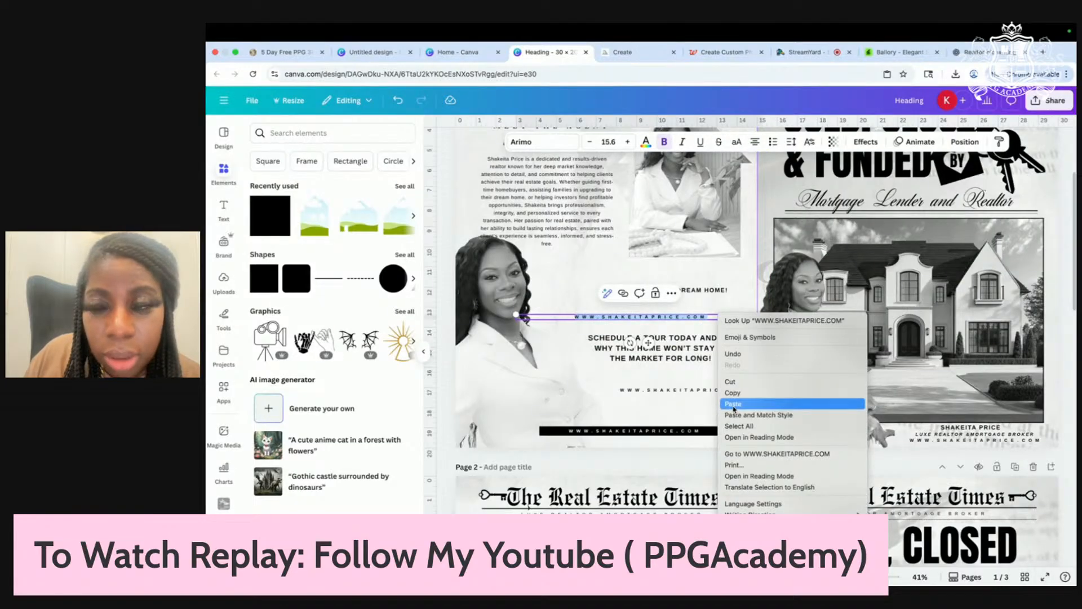
left_click(735, 416)
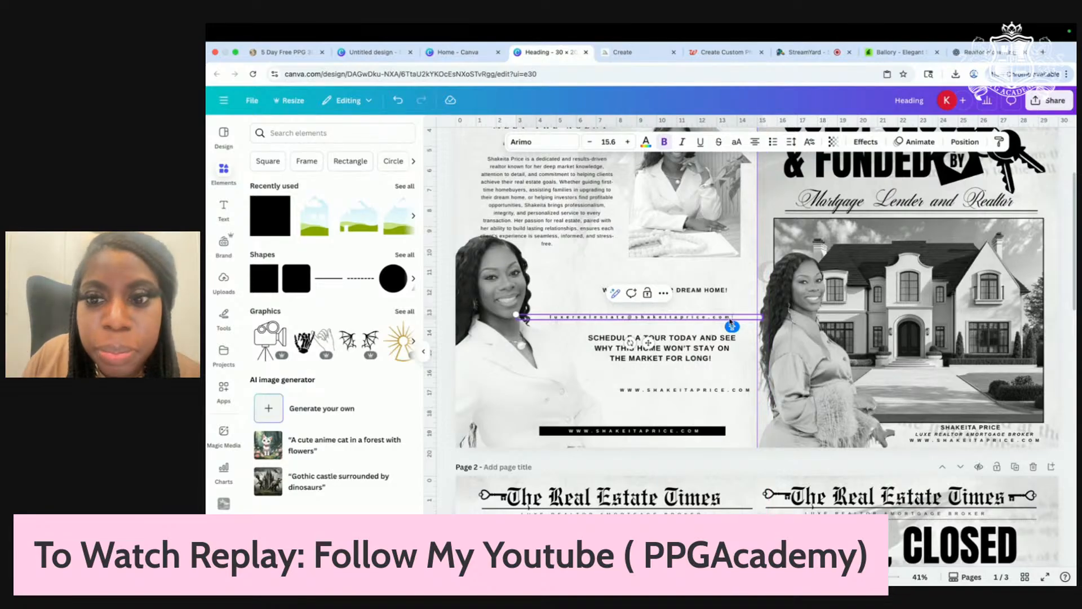
left_click_drag(731, 326, 560, 327)
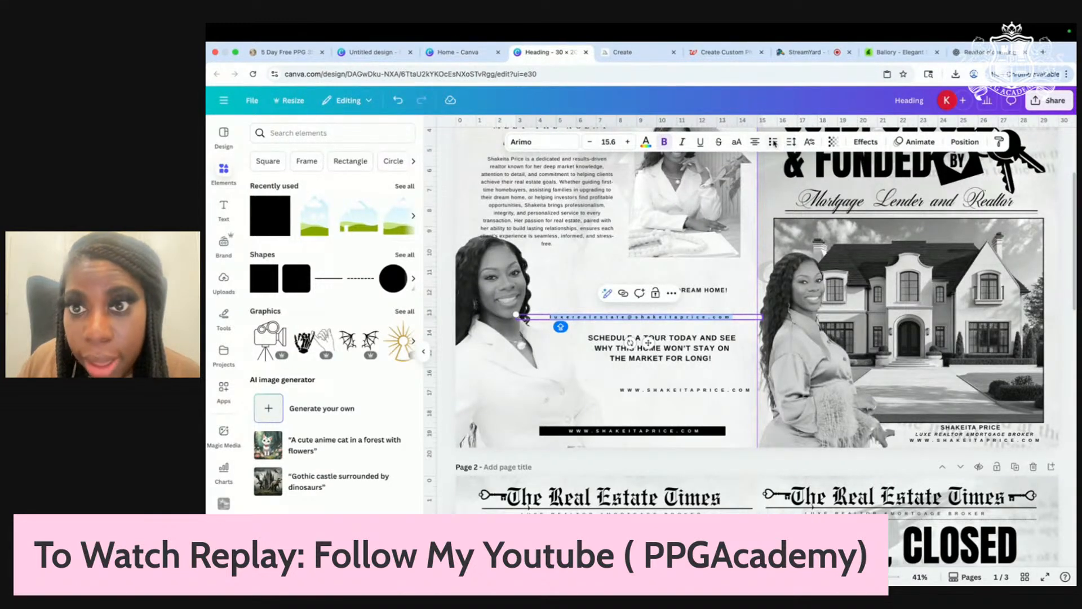
left_click(736, 145)
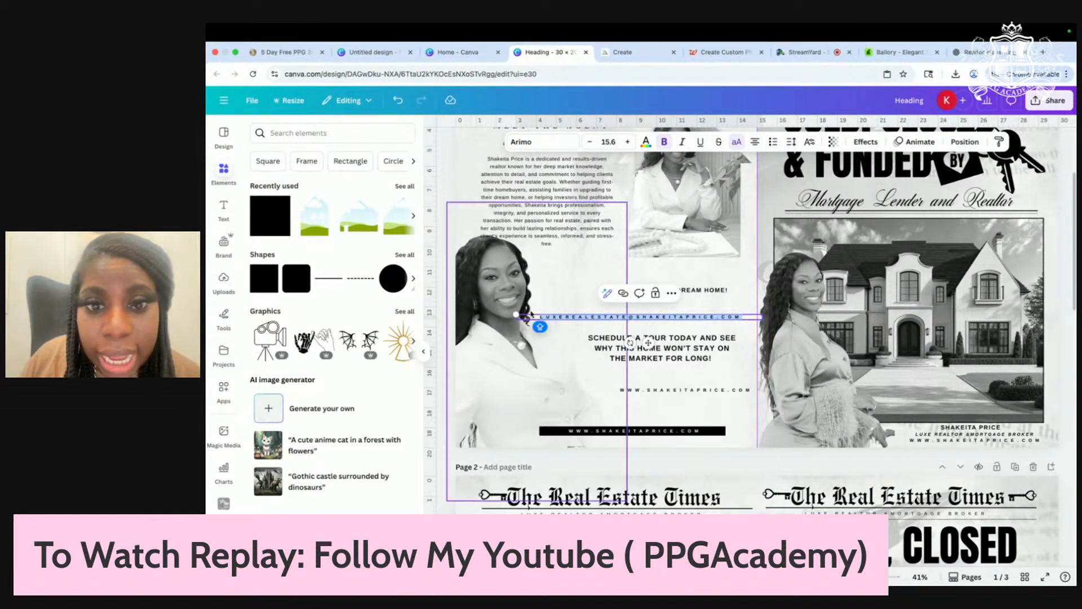
Step: Shrink the email line to size 12.1 and place it just above the website line
left_click_drag(517, 315, 569, 316)
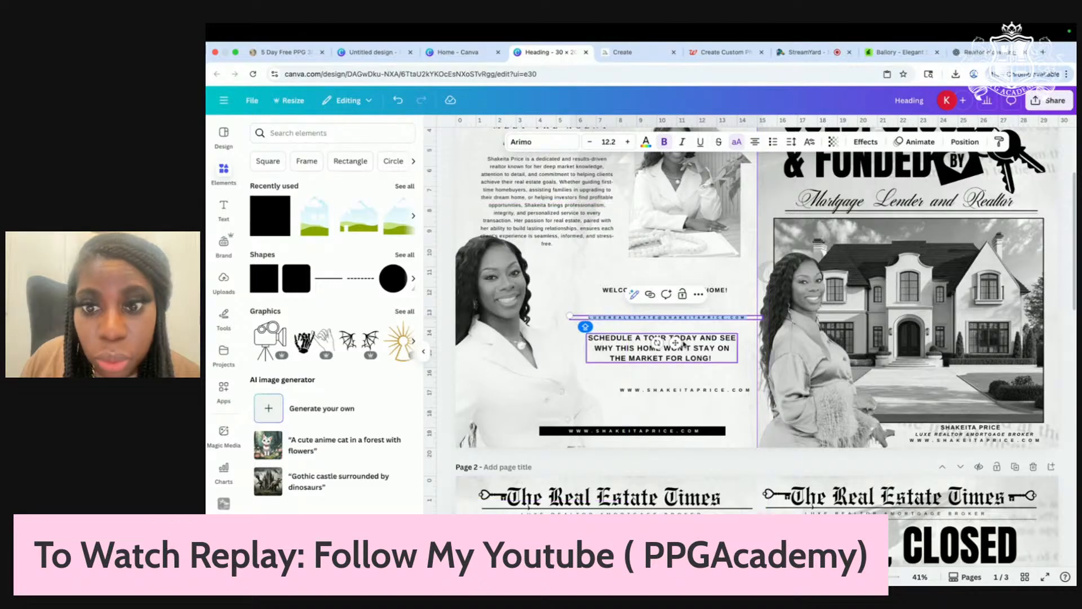
left_click_drag(675, 342, 665, 404)
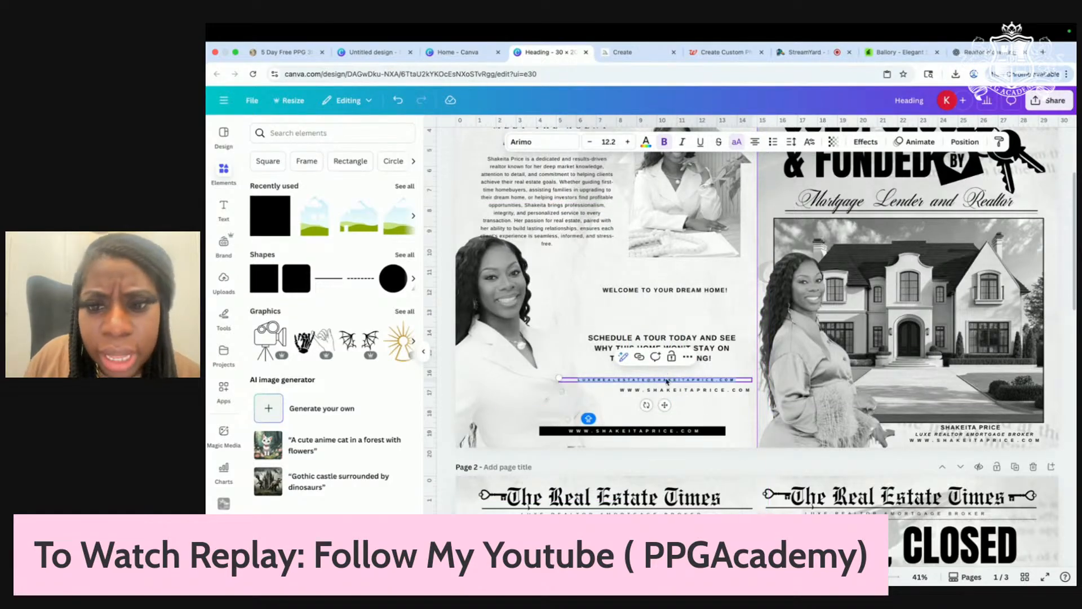
left_click_drag(560, 378, 603, 385)
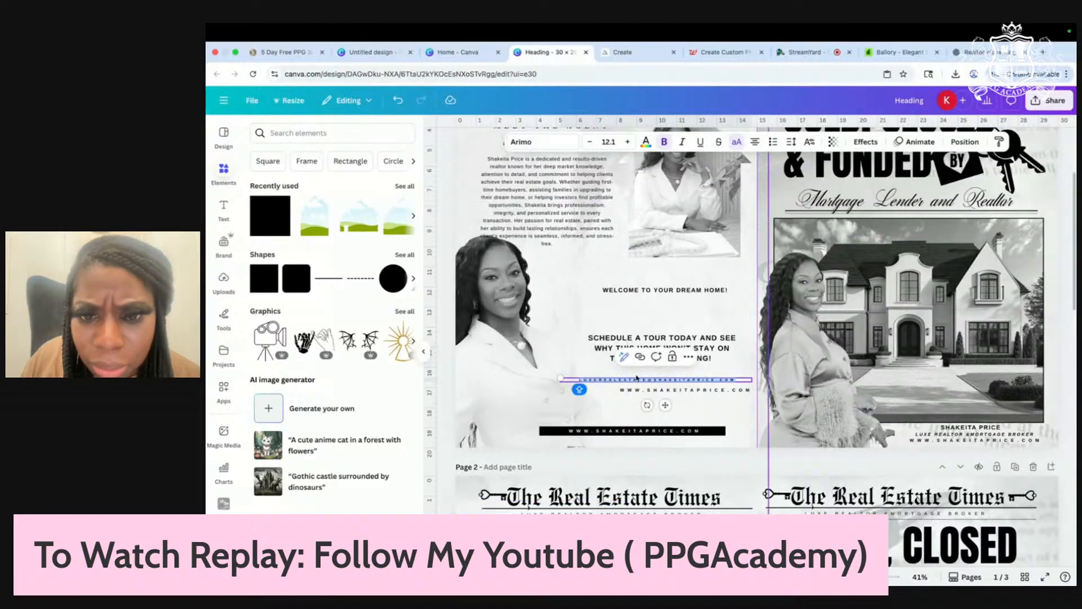
left_click(721, 417)
left_click(690, 381)
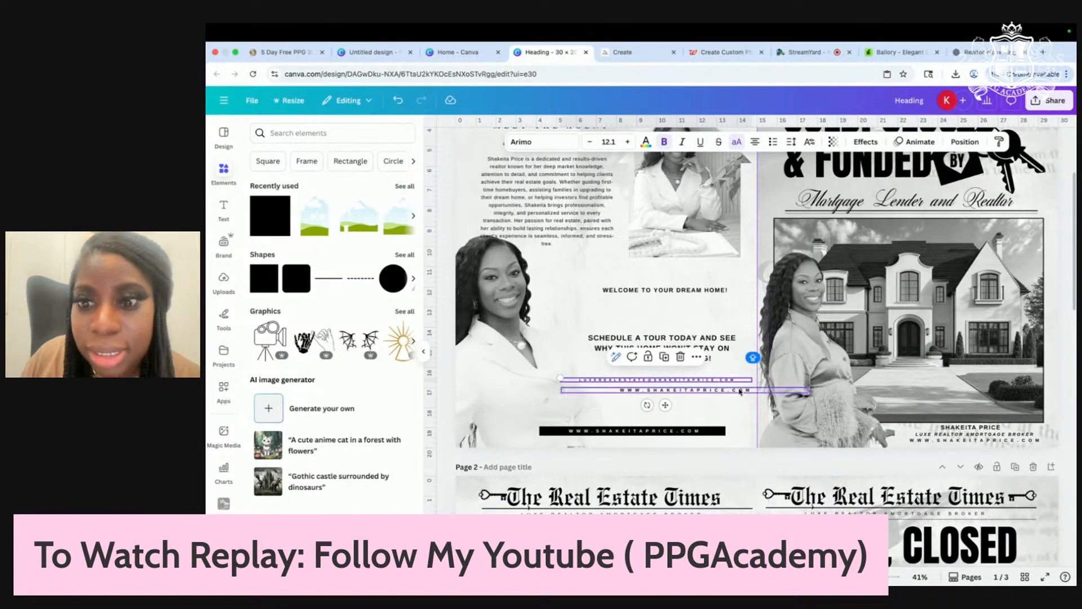
left_click_drag(721, 379, 711, 401)
left_click(620, 379)
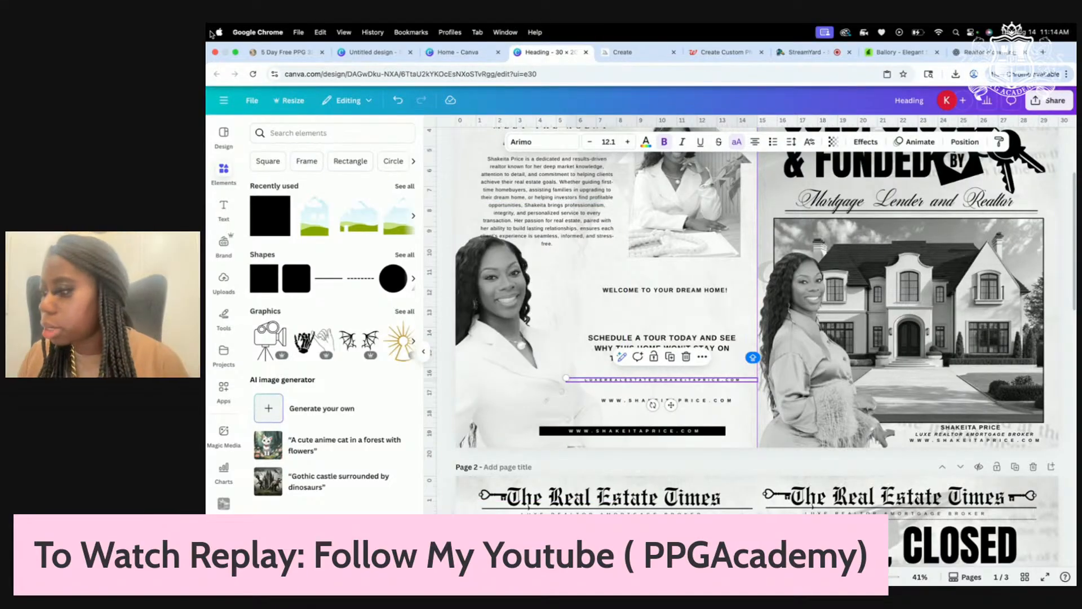
left_click(696, 401)
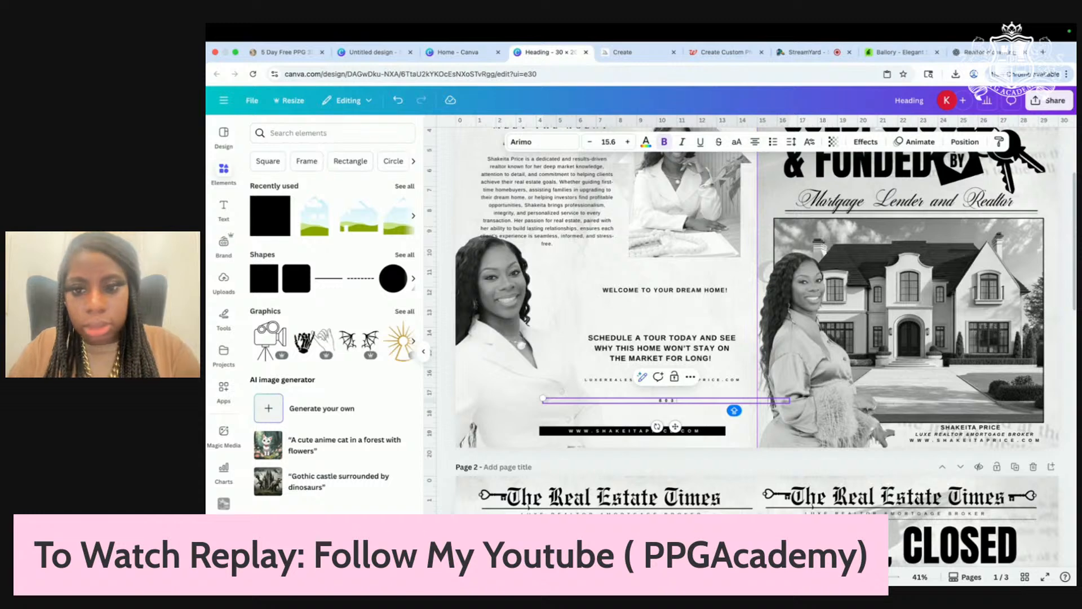
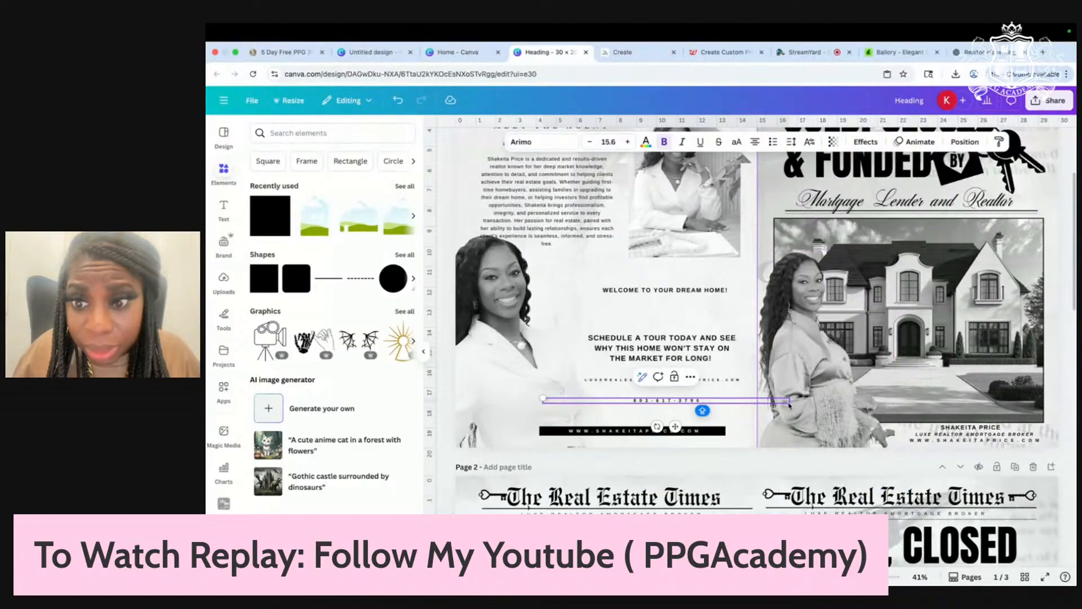
Step: Enlarge the phone number to about double size and set its letter spacing to 220
left_click_drag(790, 401, 624, 400)
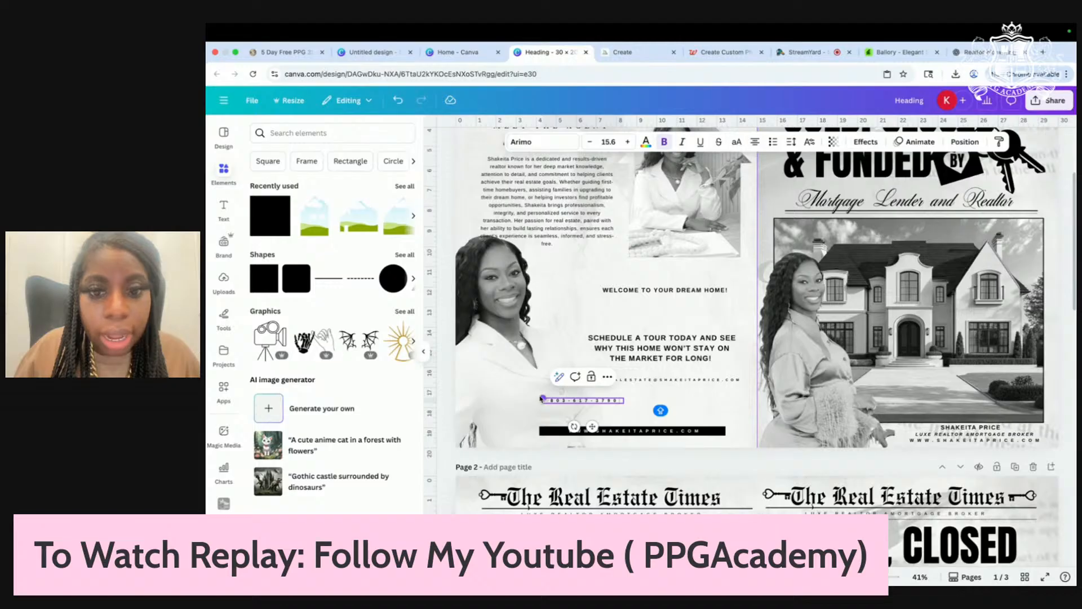
left_click_drag(541, 399, 465, 394)
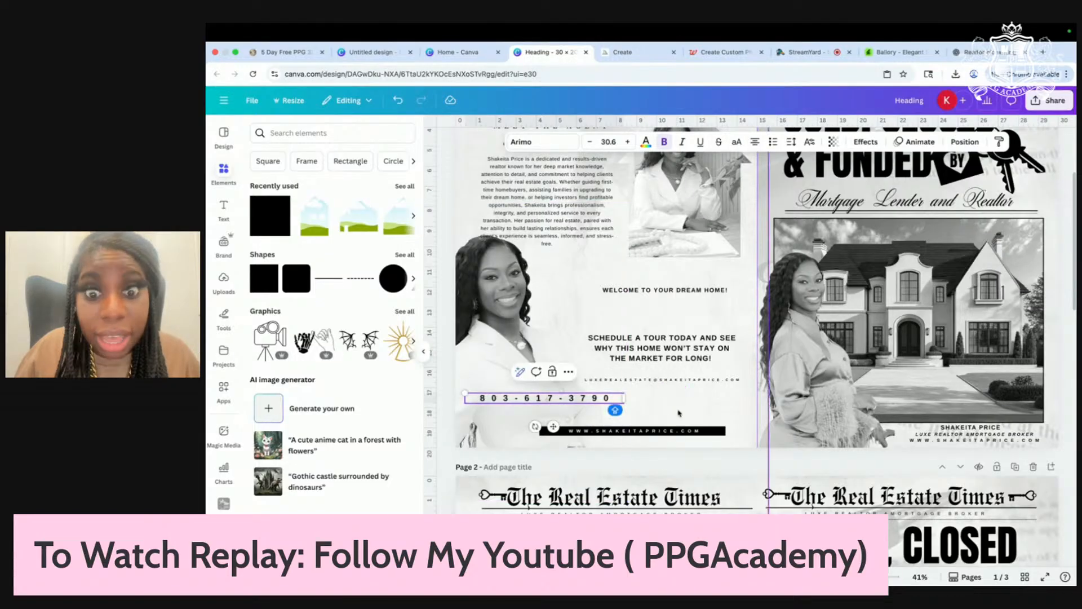
left_click_drag(613, 401, 473, 402)
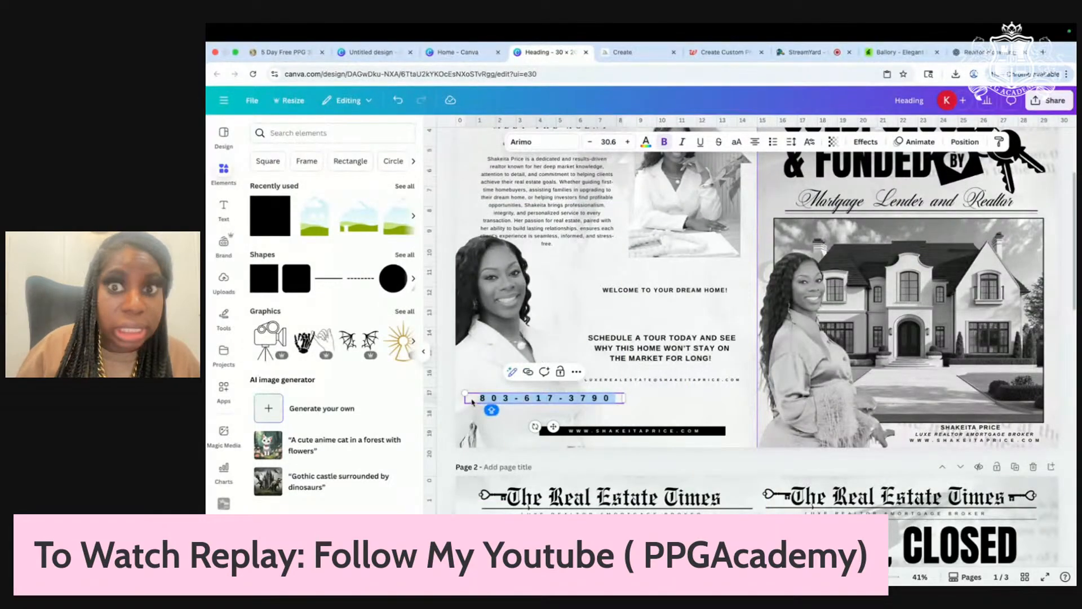
left_click(792, 141)
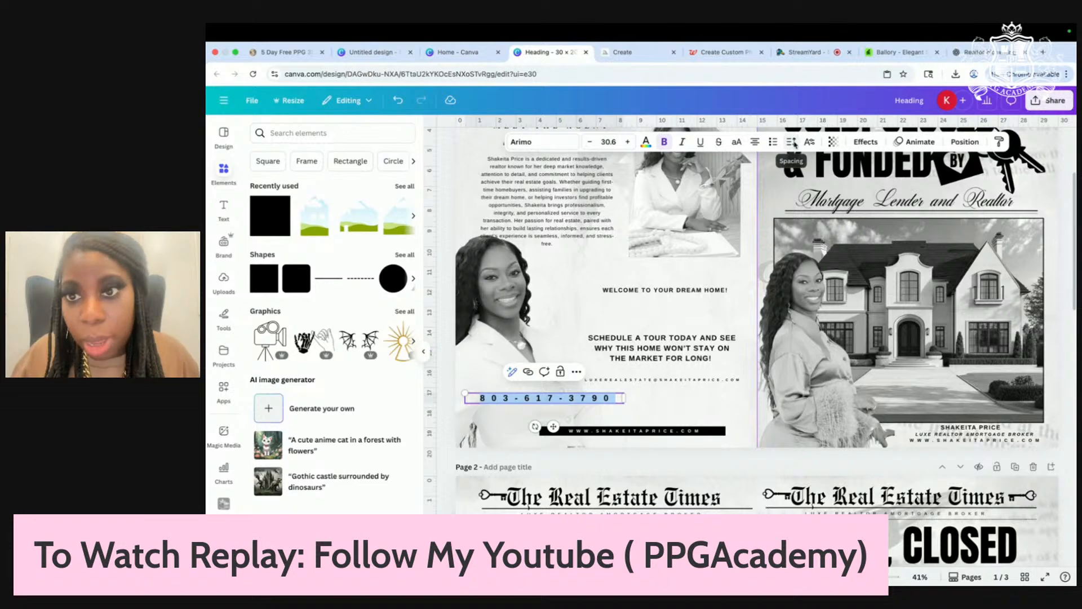
left_click_drag(813, 184, 770, 183)
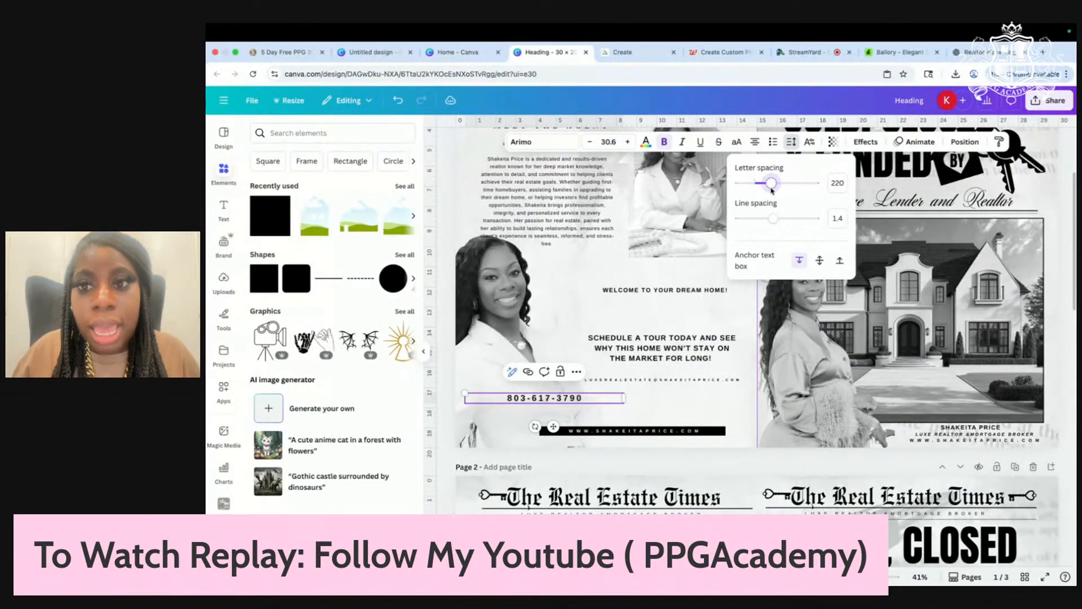
left_click(674, 415)
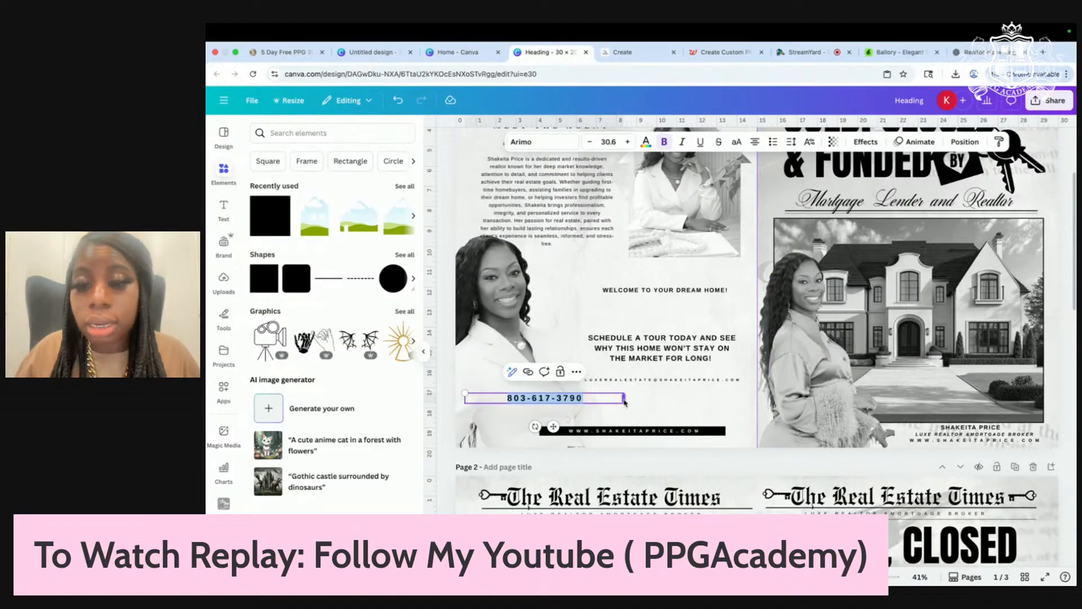
left_click_drag(624, 400, 681, 402)
left_click(645, 411)
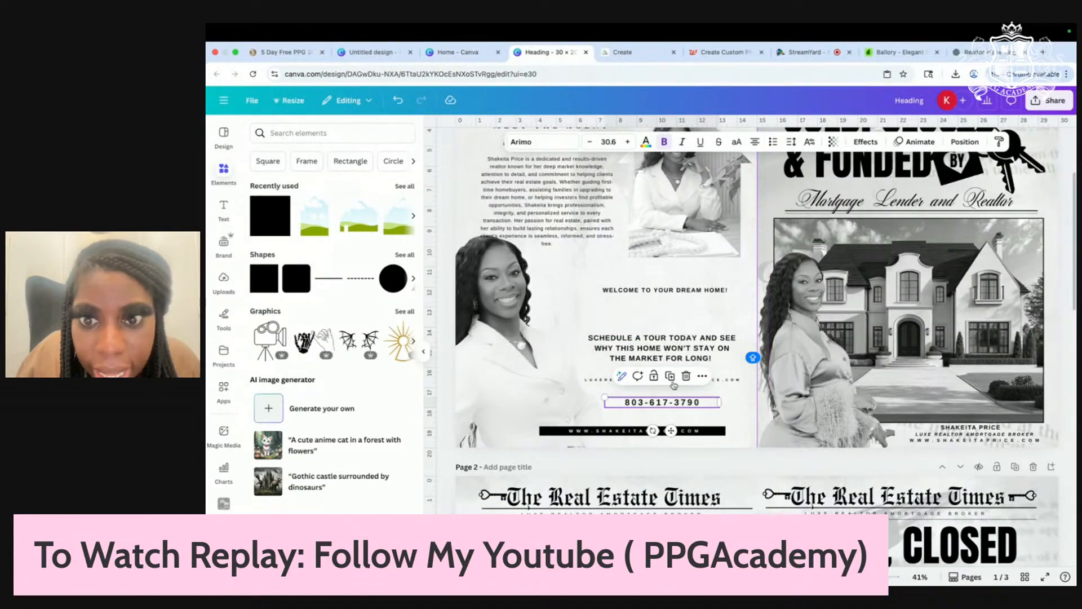
Step: Move the email line out of the way and narrow the phone-number box so it recentres
left_click(698, 330)
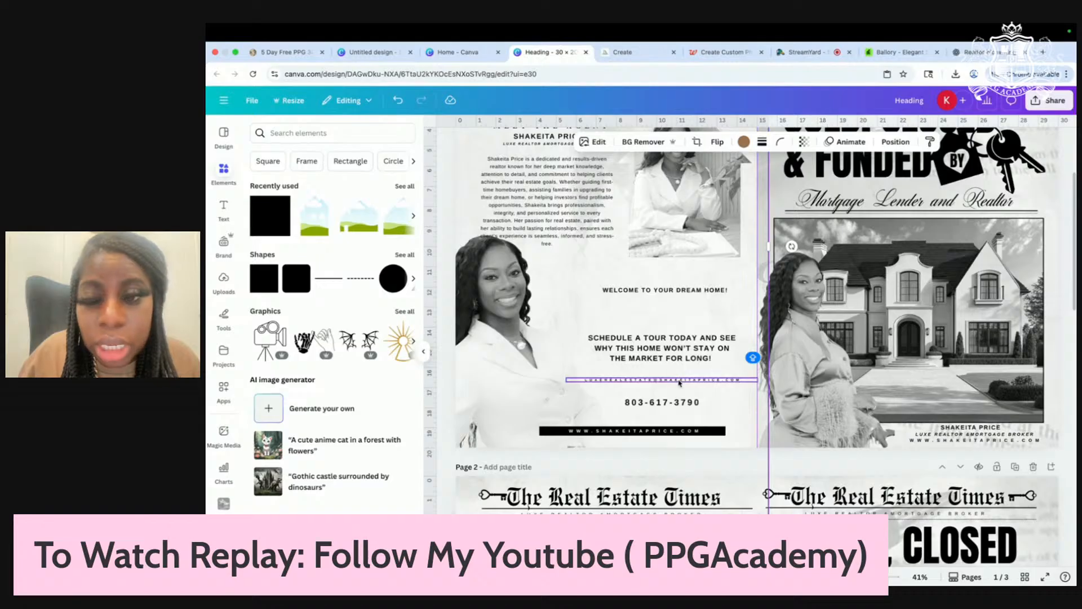
left_click_drag(683, 377, 678, 313)
left_click(679, 404)
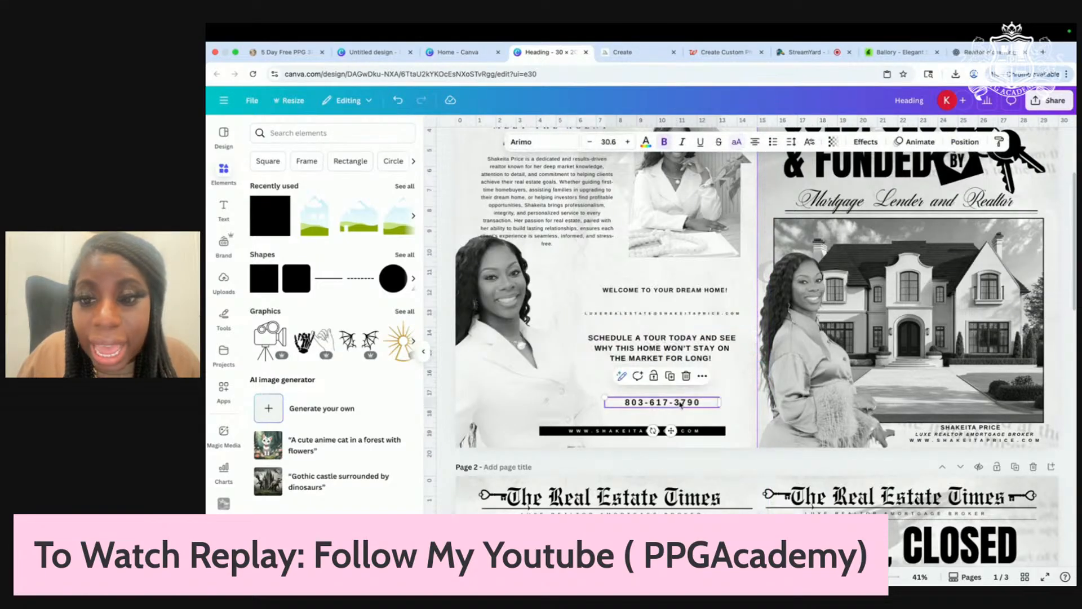
left_click_drag(715, 403, 692, 403)
left_click(731, 400)
scroll(727, 403, "up", 2)
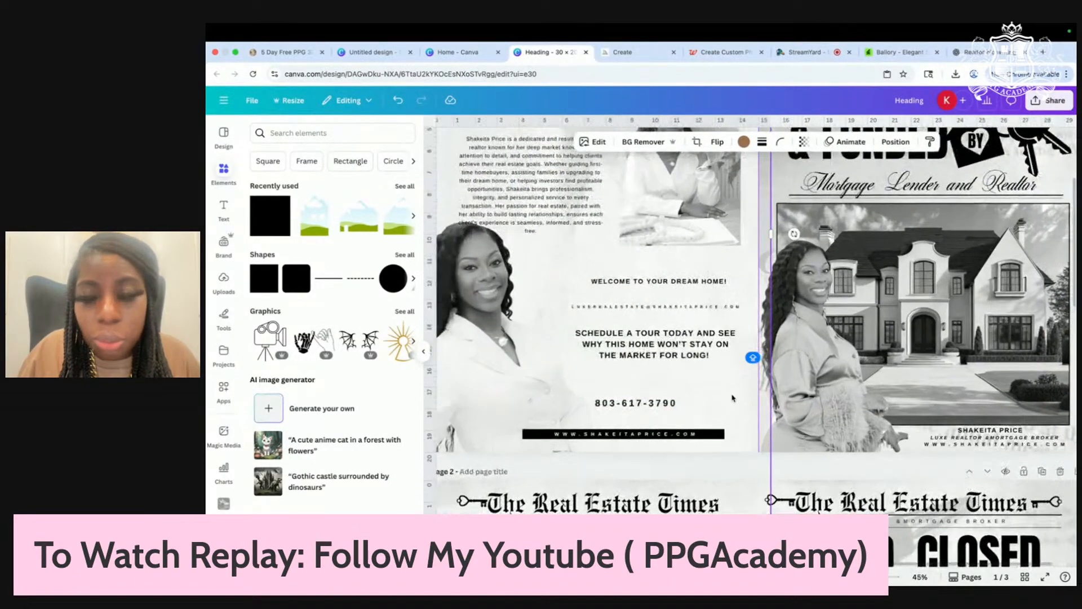
left_click(692, 396)
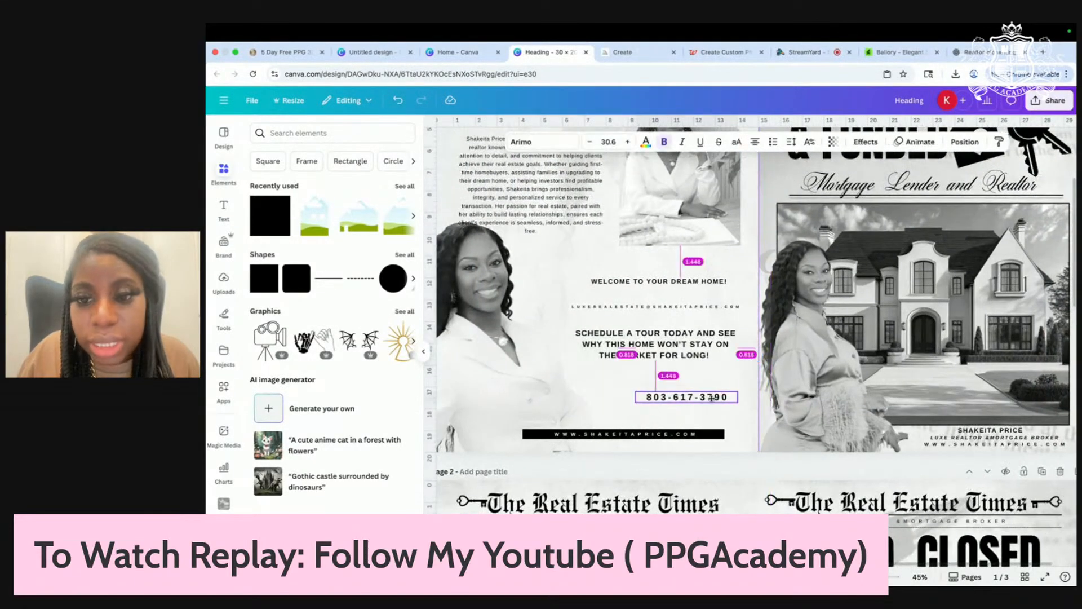
Step: Put the email line below the schedule-tour text and widen that text so it reflows
left_click(690, 308)
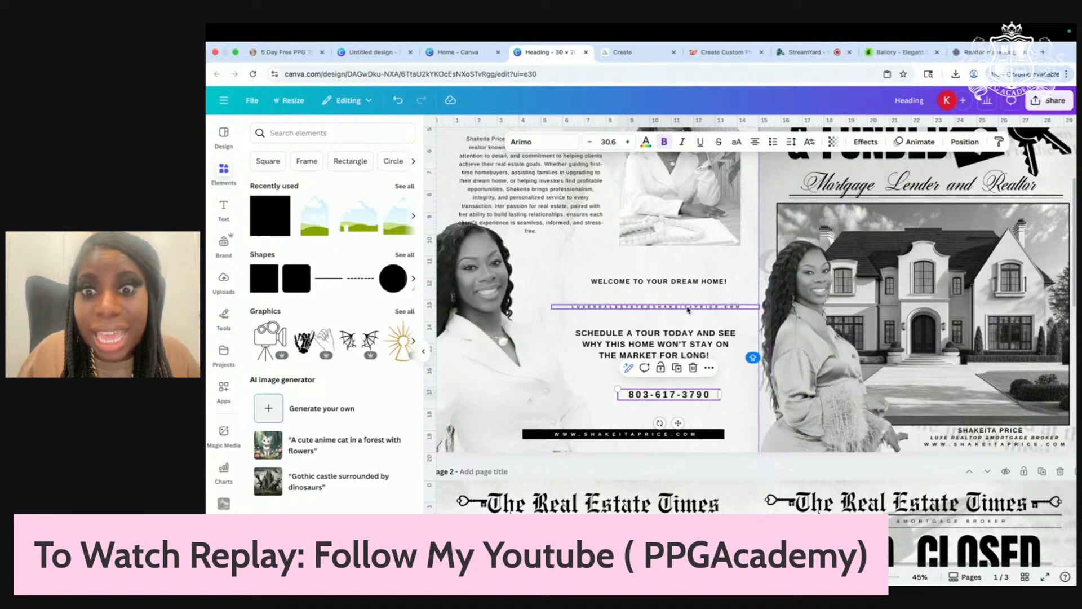
left_click_drag(690, 308, 693, 413)
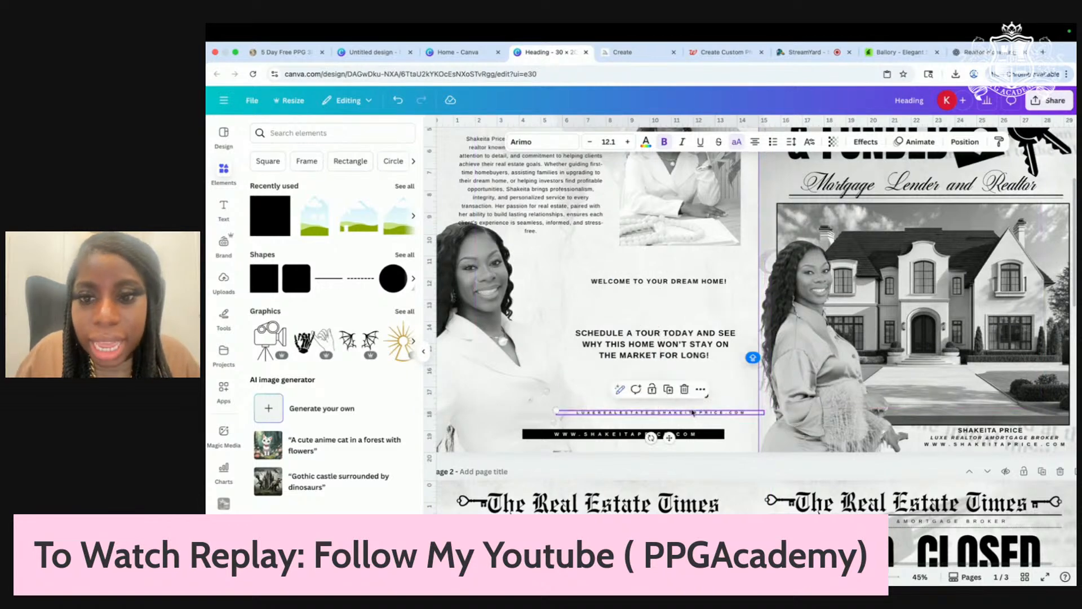
left_click(695, 339)
left_click_drag(738, 344, 745, 344)
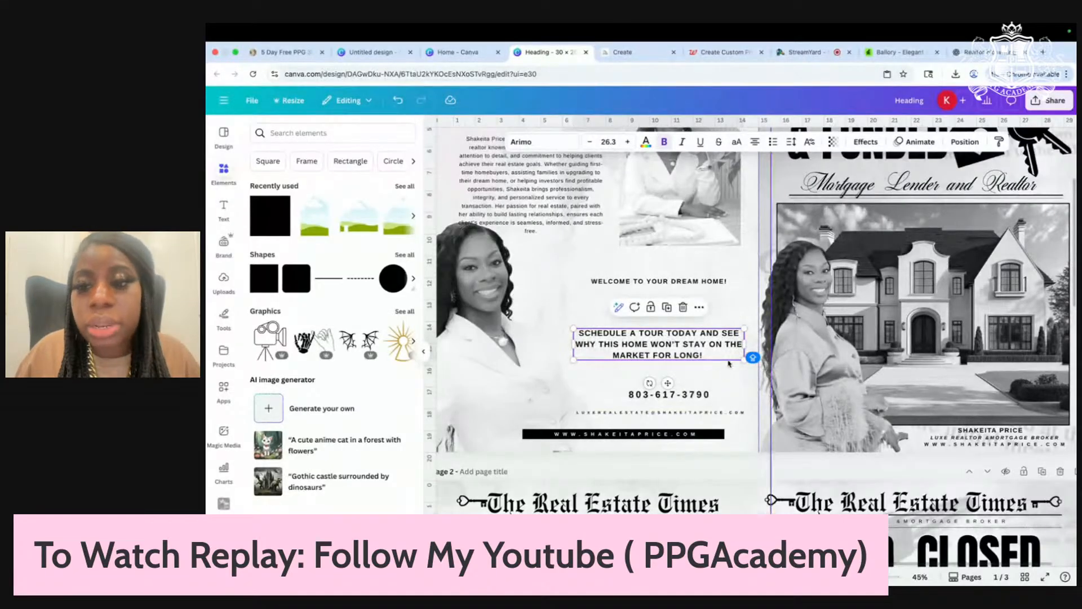
Step: Enlarge the schedule-tour text slightly and stack the phone number above the email line
left_click_drag(710, 360, 753, 366)
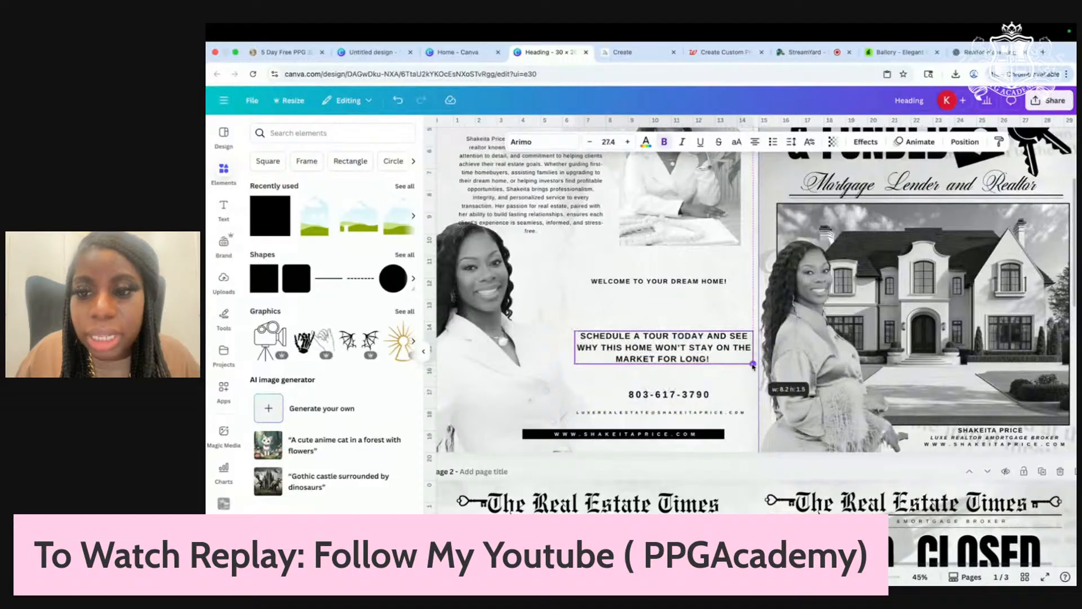
left_click_drag(658, 352, 650, 346)
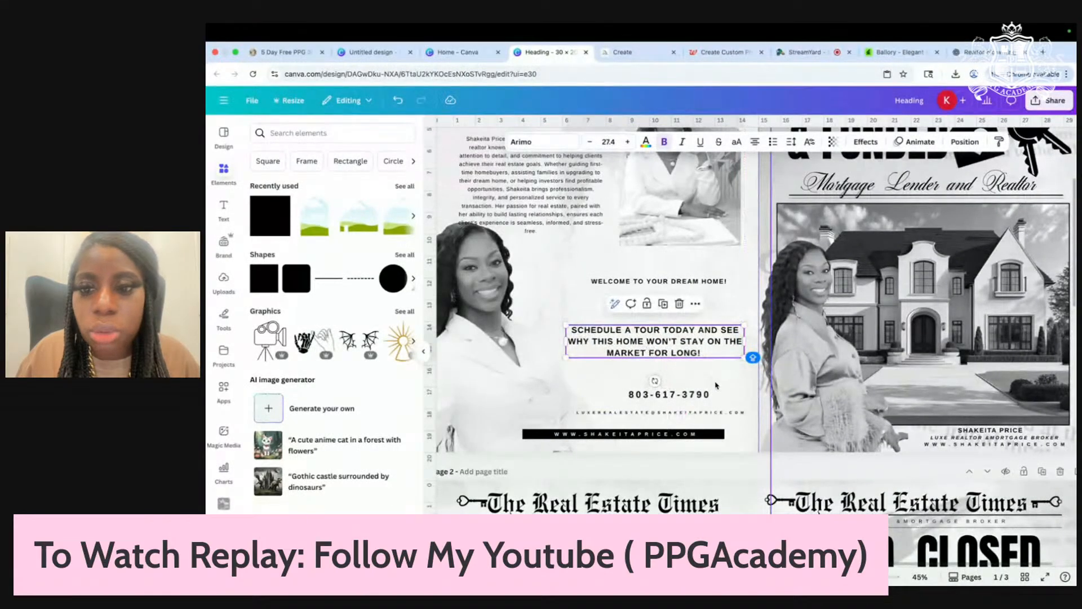
left_click(719, 388)
left_click(668, 396)
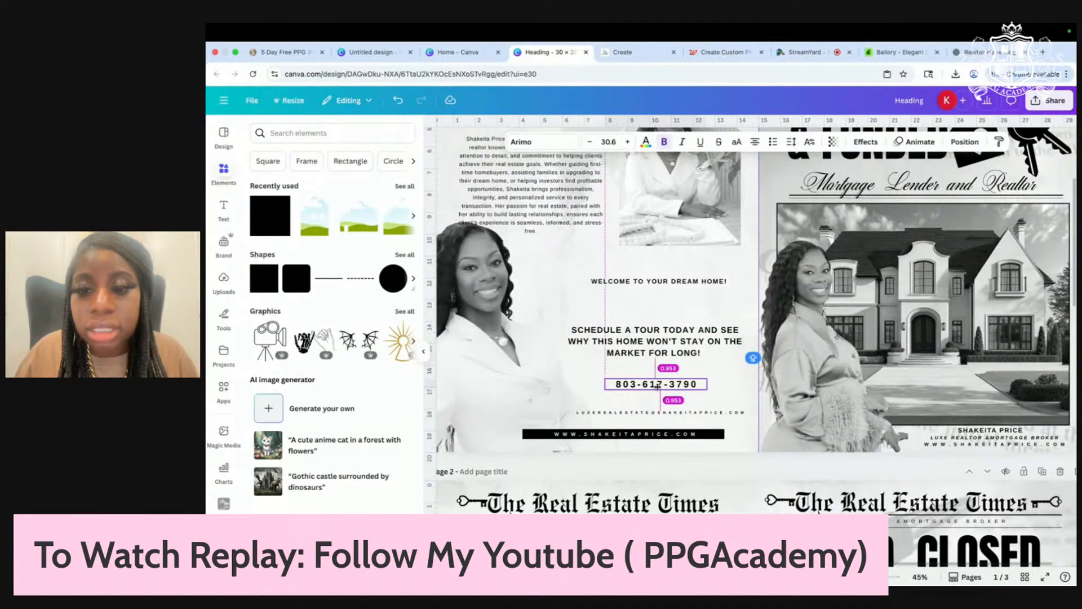
left_click(629, 413)
left_click_drag(629, 415, 620, 372)
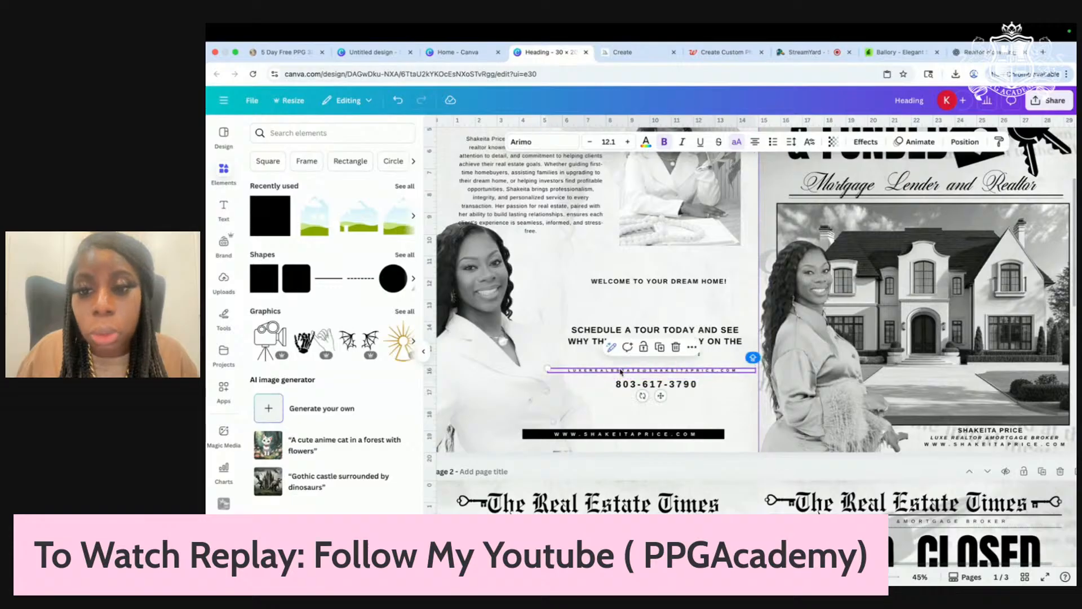
left_click_drag(548, 370, 564, 370)
left_click(719, 407)
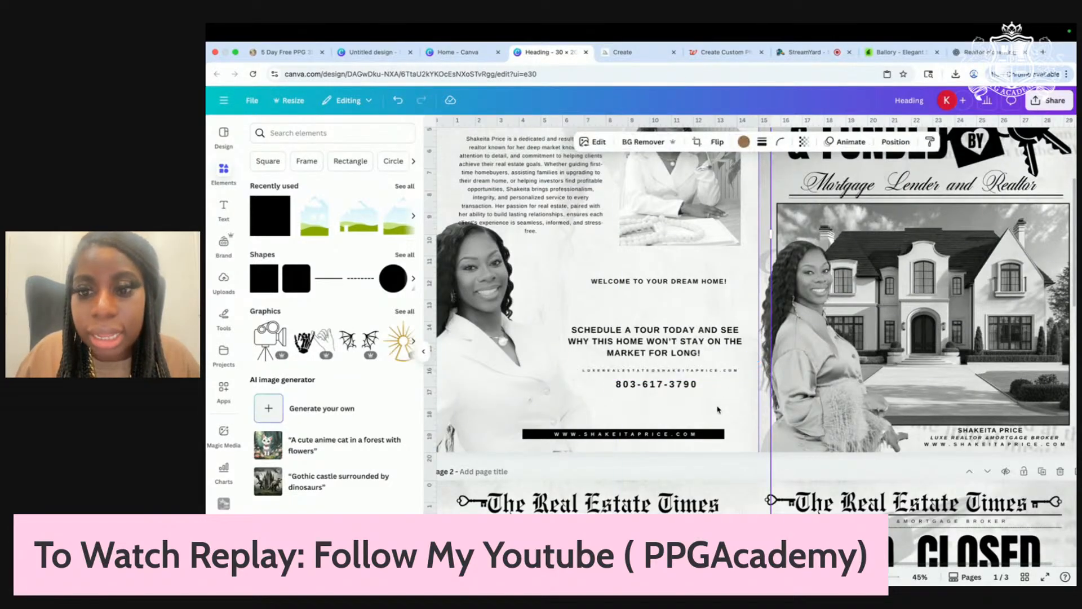
left_click_drag(681, 389, 713, 405)
left_click(722, 373)
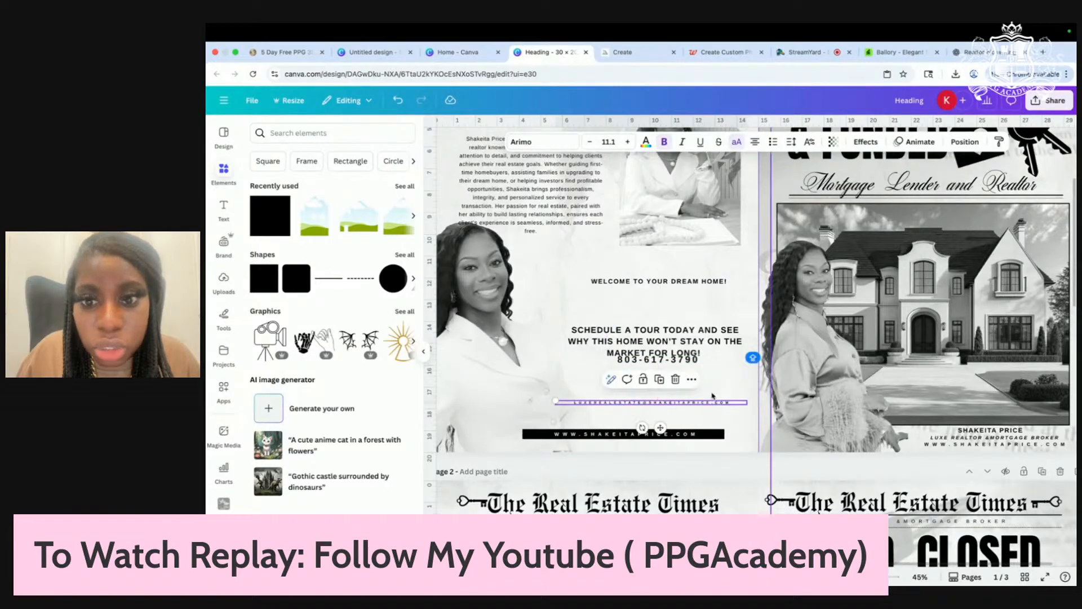
left_click_drag(670, 360, 667, 392)
Step: Lower the schedule text and move the welcome line down, narrowing it to a smaller size
left_click_drag(699, 341, 699, 360)
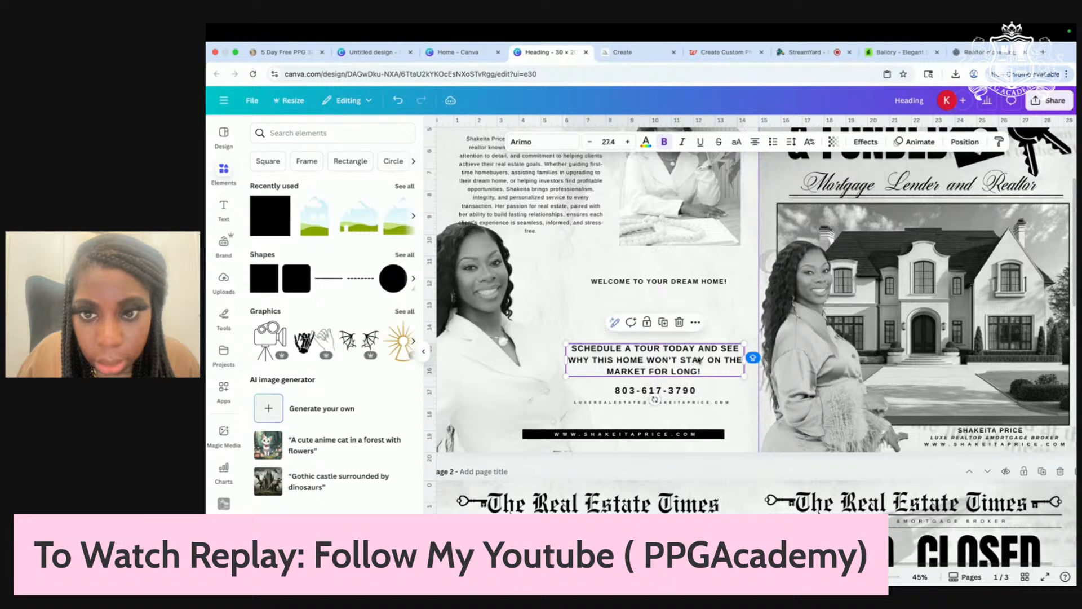
left_click_drag(676, 295, 669, 307)
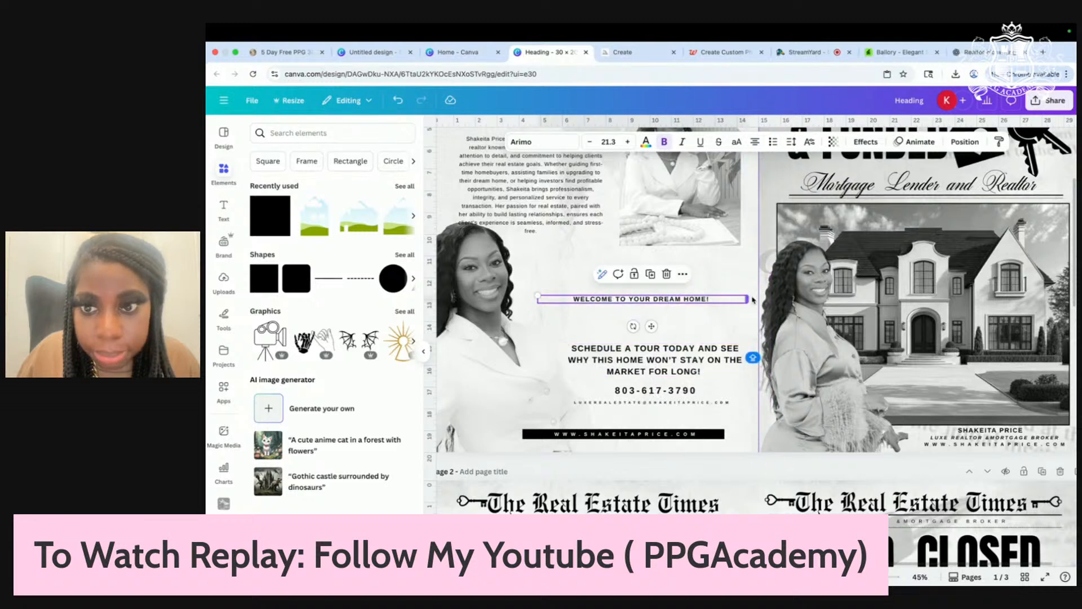
left_click_drag(747, 301, 674, 302)
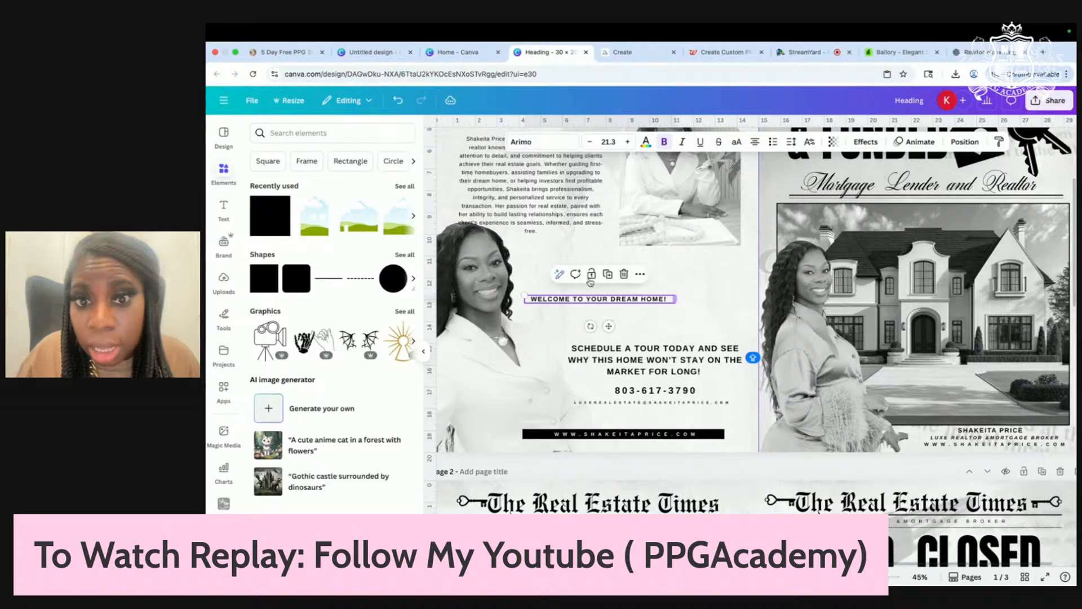
left_click(725, 314)
left_click_drag(697, 360, 694, 365)
Step: Review the text stack and select the WELCOME TO YOUR DREAM HOME! line
left_click(685, 391)
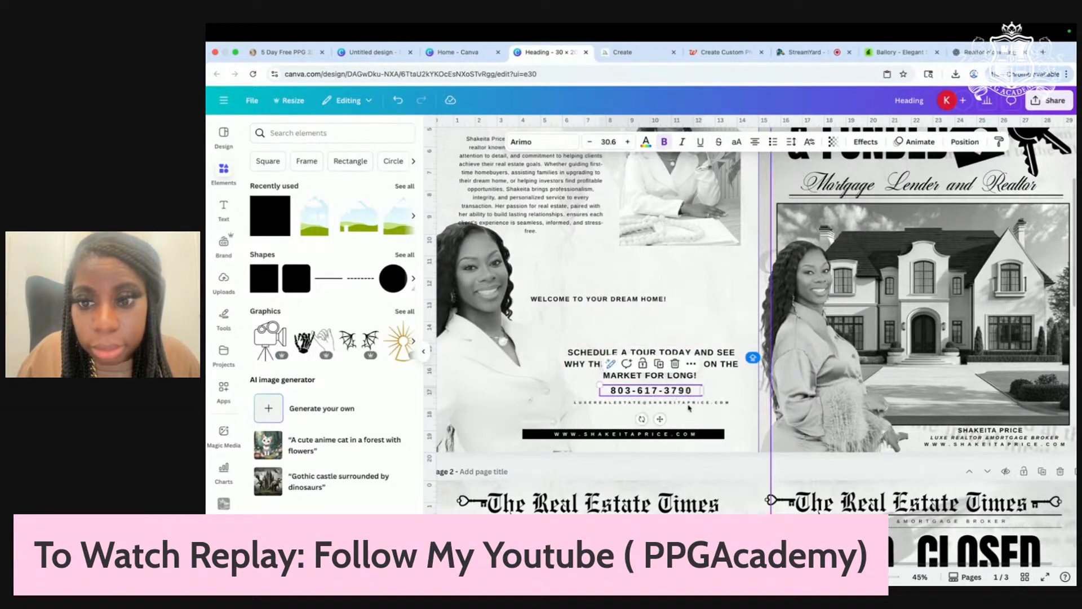
left_click(705, 426)
scroll(685, 388, "down", 1)
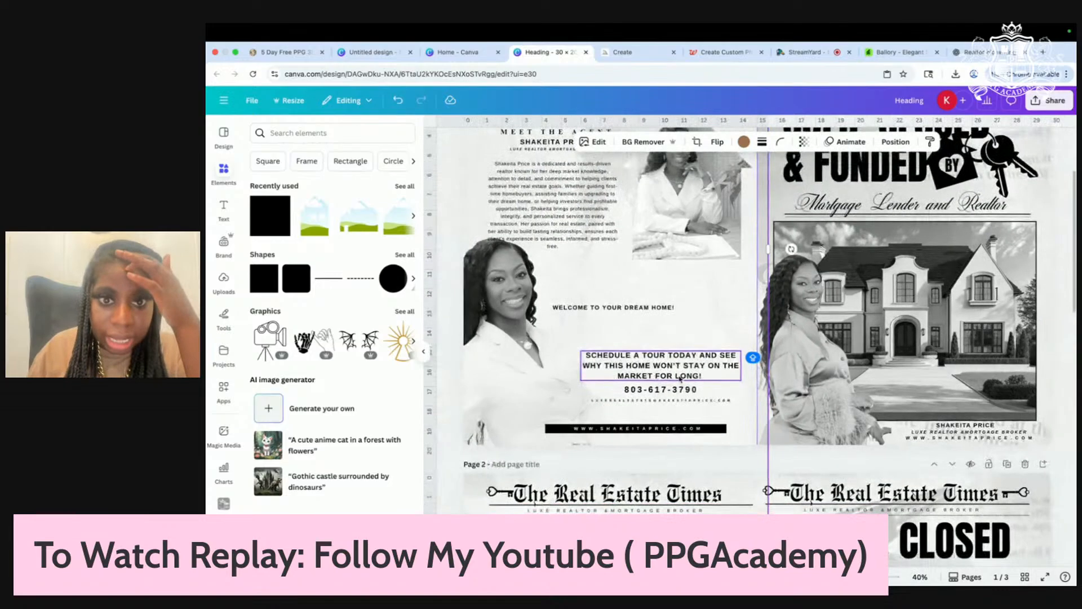
scroll(656, 341, "up", 2)
scroll(655, 340, "down", 1)
left_click(637, 368)
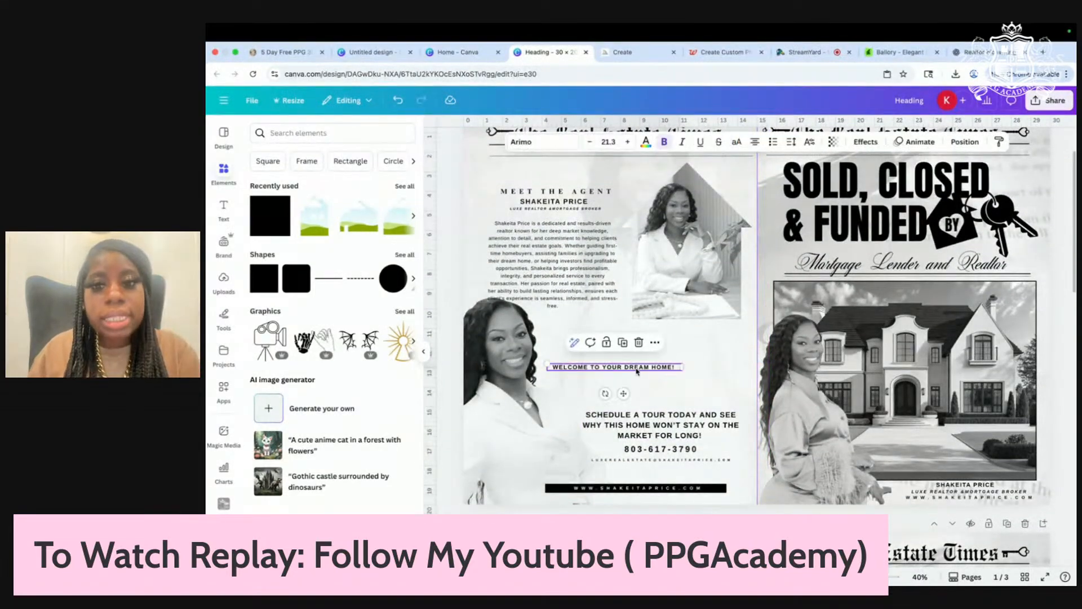
Step: Delete the welcome line and zoom out to view the whole agent page
key("Delete")
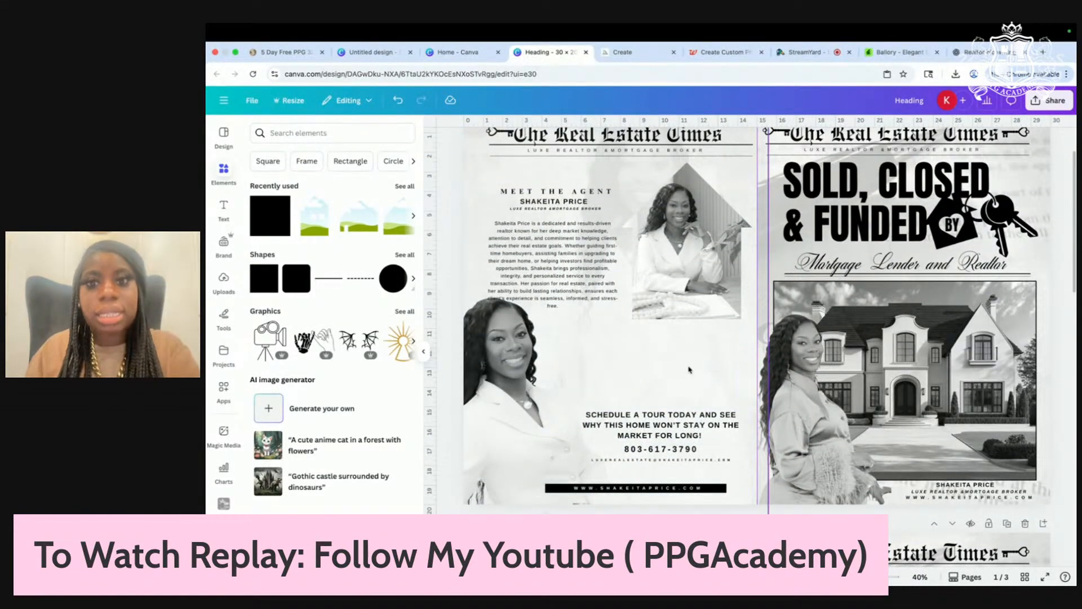
scroll(688, 372, "down", 2)
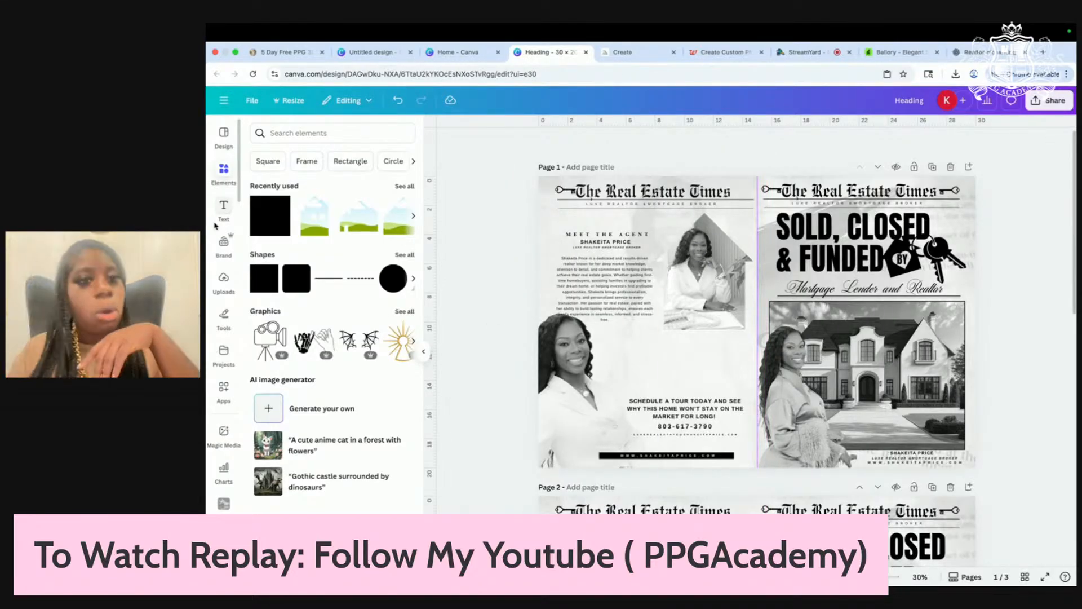
Step: Search Elements for 'realtor' and show all the graphic results
left_click(306, 135)
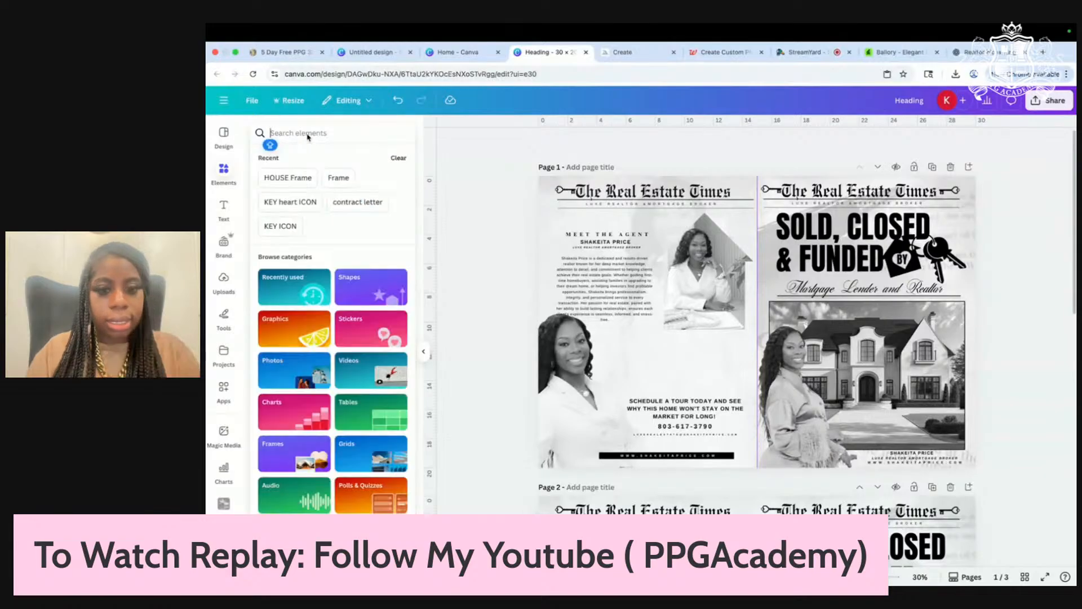
type("RE")
key("BackSpace")
key("BackSpace")
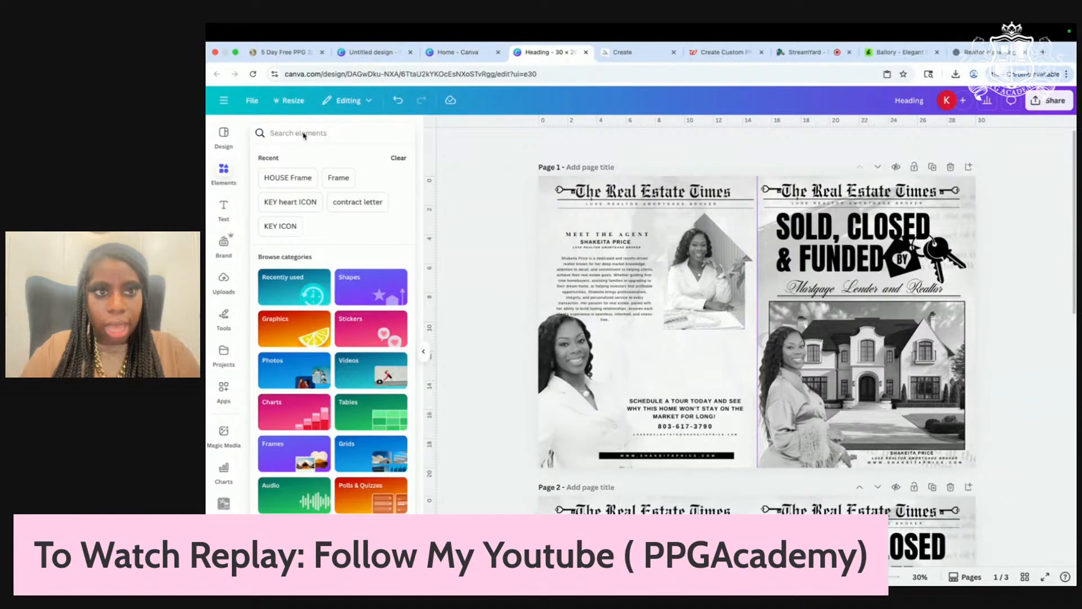
type("realtor")
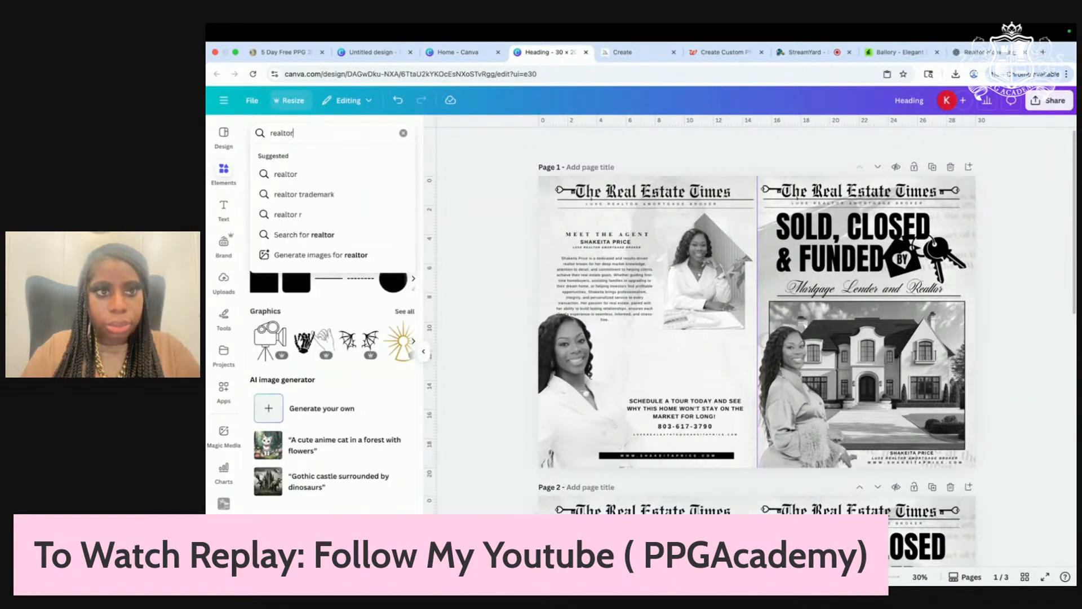
key("Return")
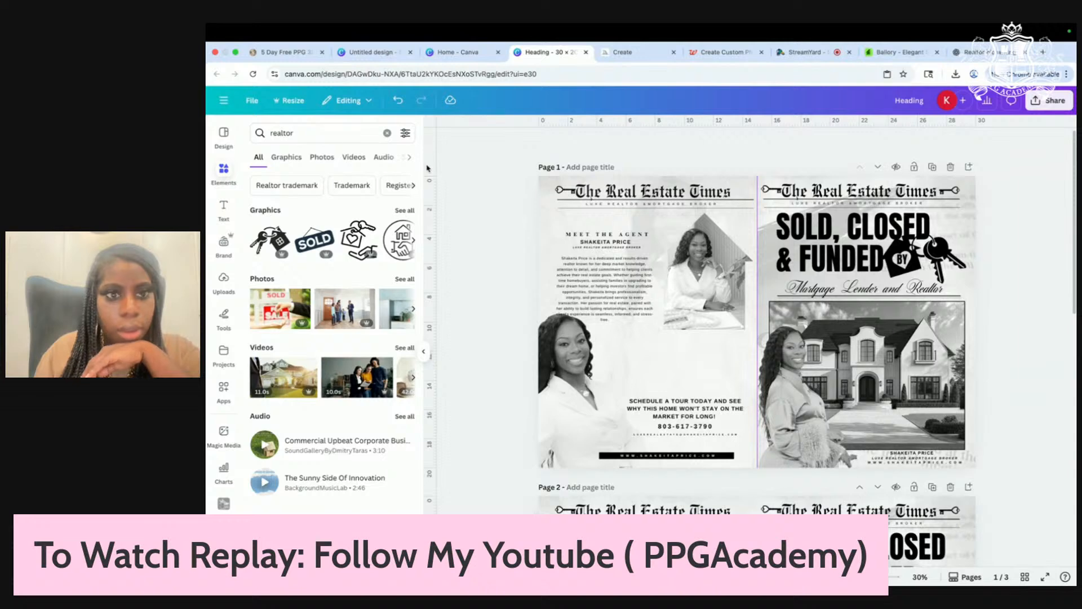
left_click(399, 211)
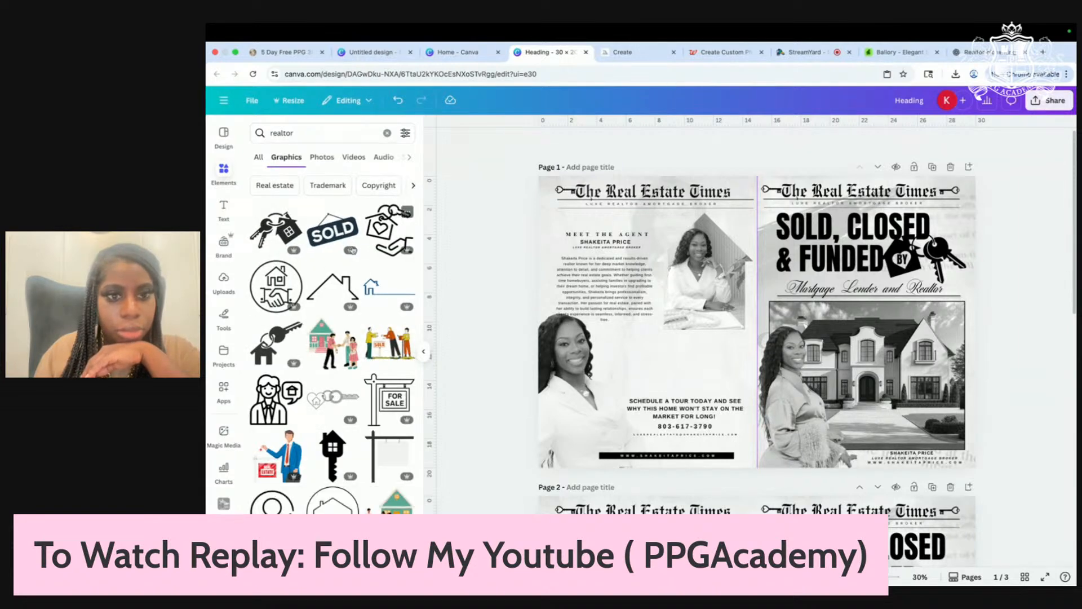
Step: Add the house-roof outline graphic and shrink it to sit above the schedule-tour text
left_click(348, 270)
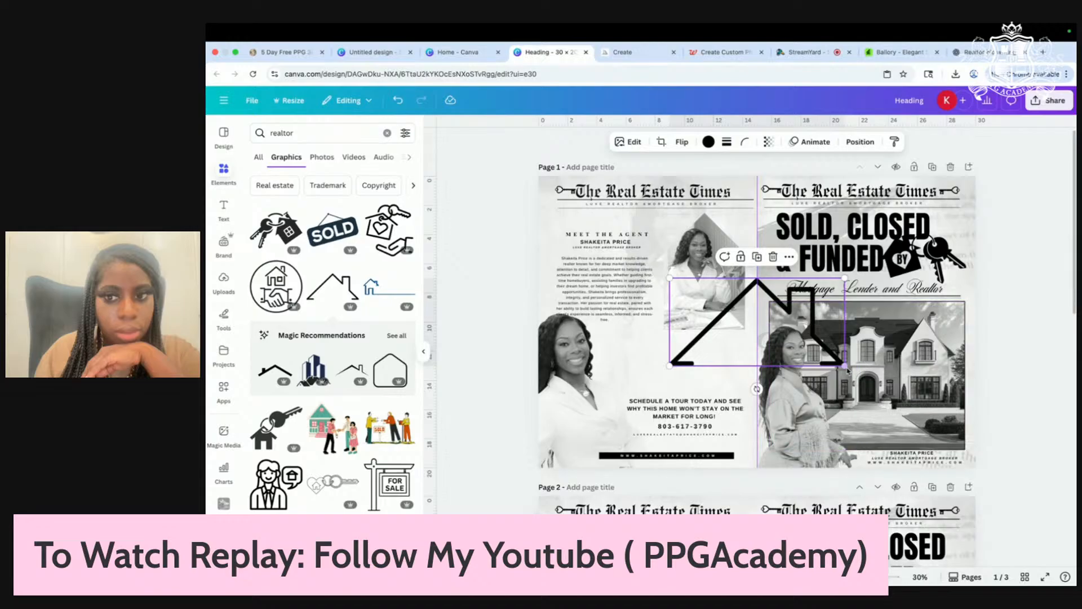
left_click_drag(845, 366, 708, 361)
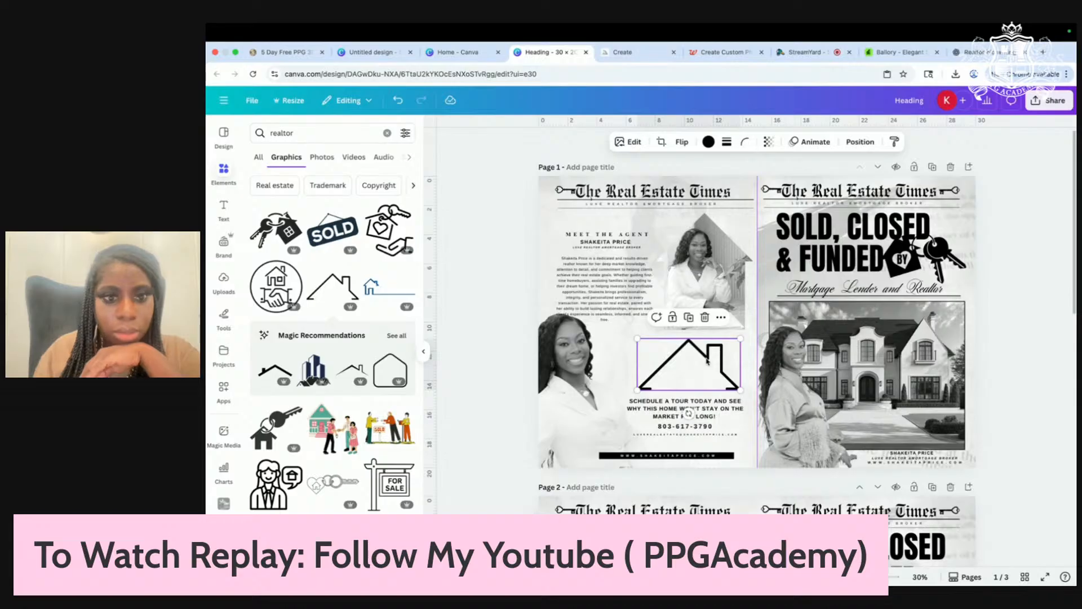
left_click(217, 291)
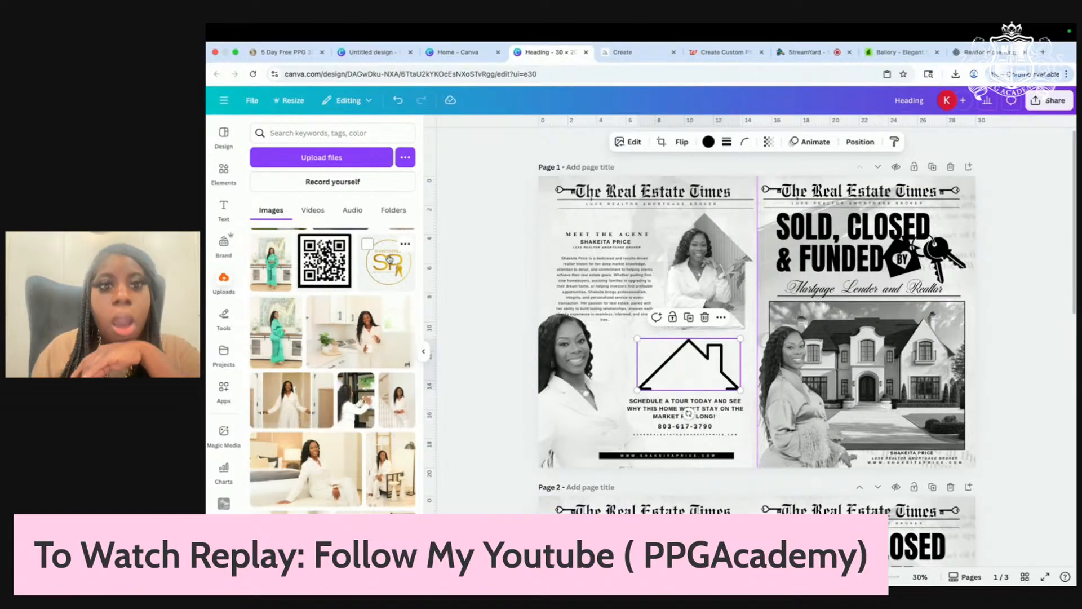
Step: Add the uploaded QR code and shrink it to fit inside the house-roof outline
left_click(326, 262)
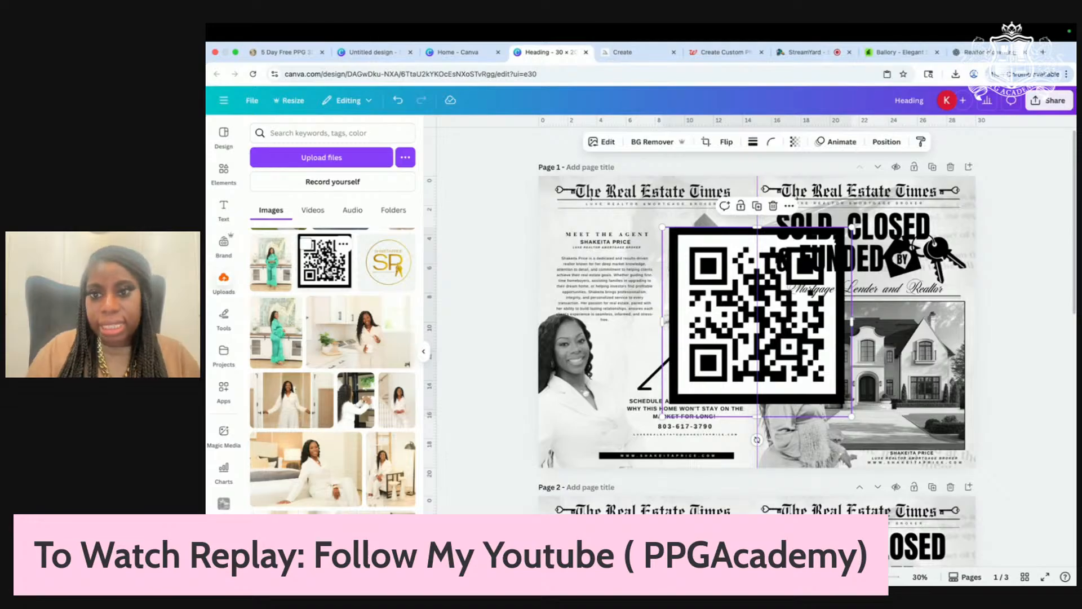
left_click(644, 387)
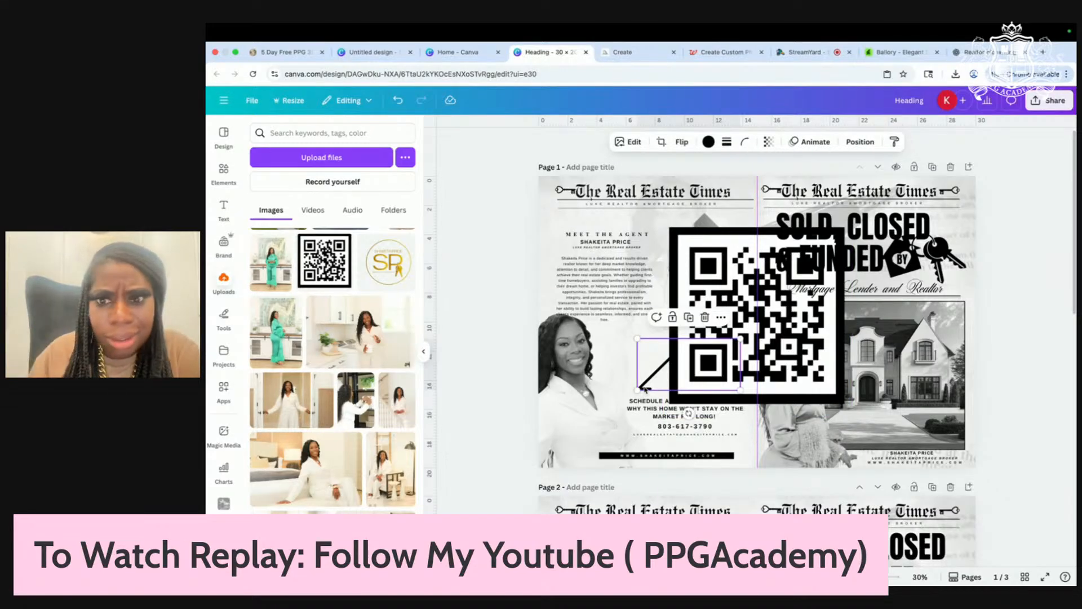
left_click(724, 319)
left_click(725, 273)
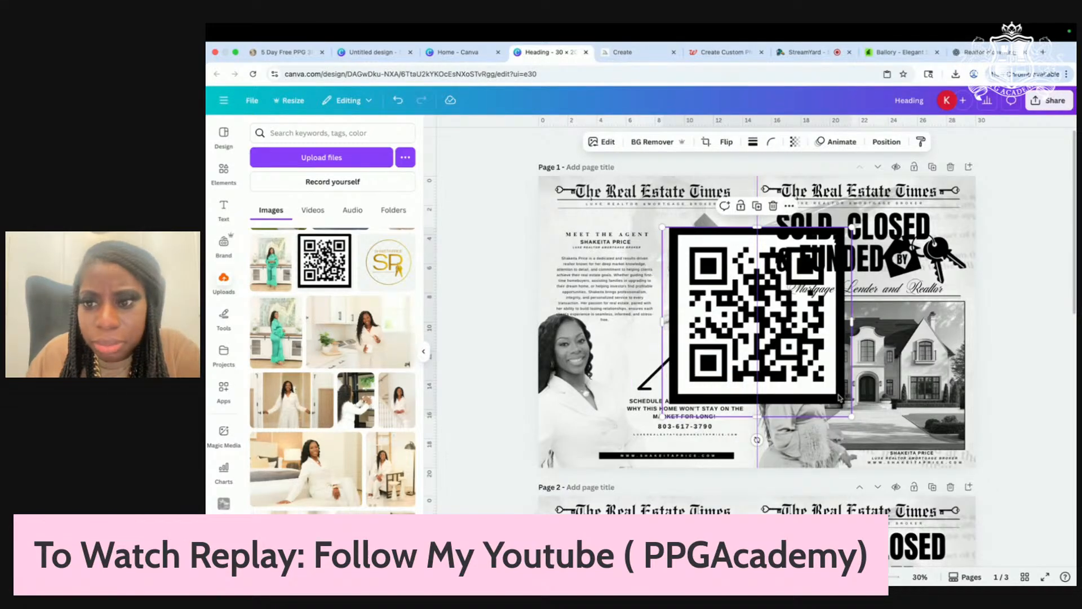
left_click_drag(719, 352, 694, 389)
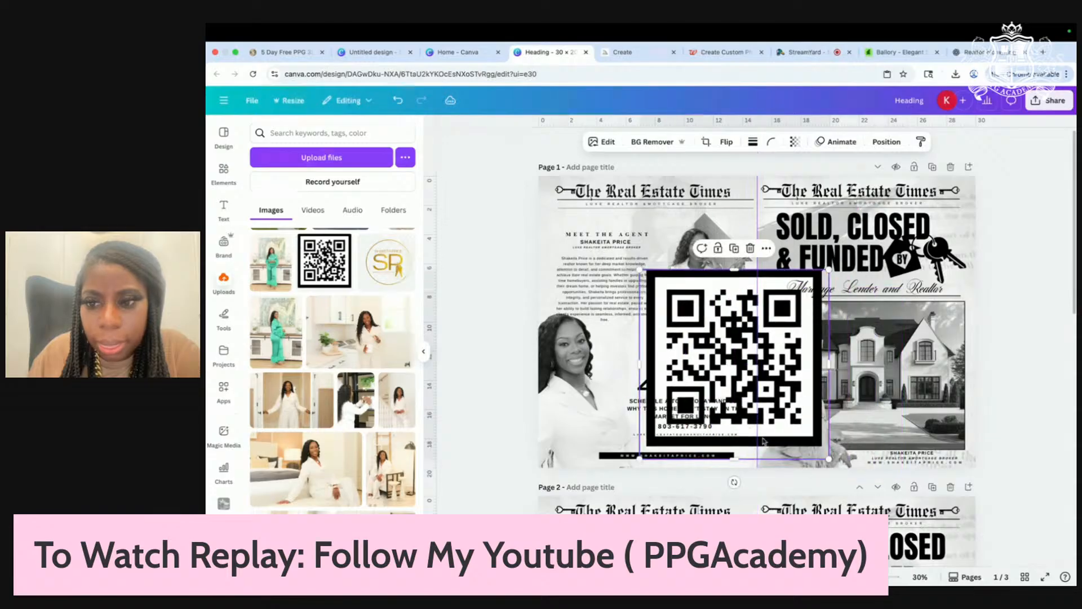
left_click_drag(829, 459, 698, 328)
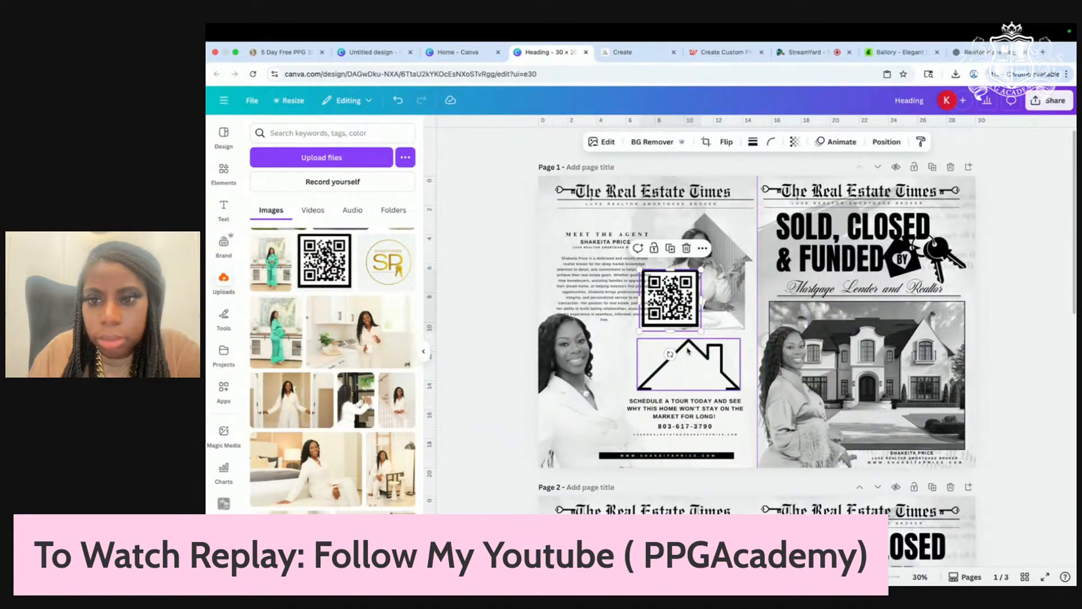
scroll(697, 332, "up", 3)
left_click_drag(624, 266, 672, 411)
left_click_drag(722, 367, 699, 388)
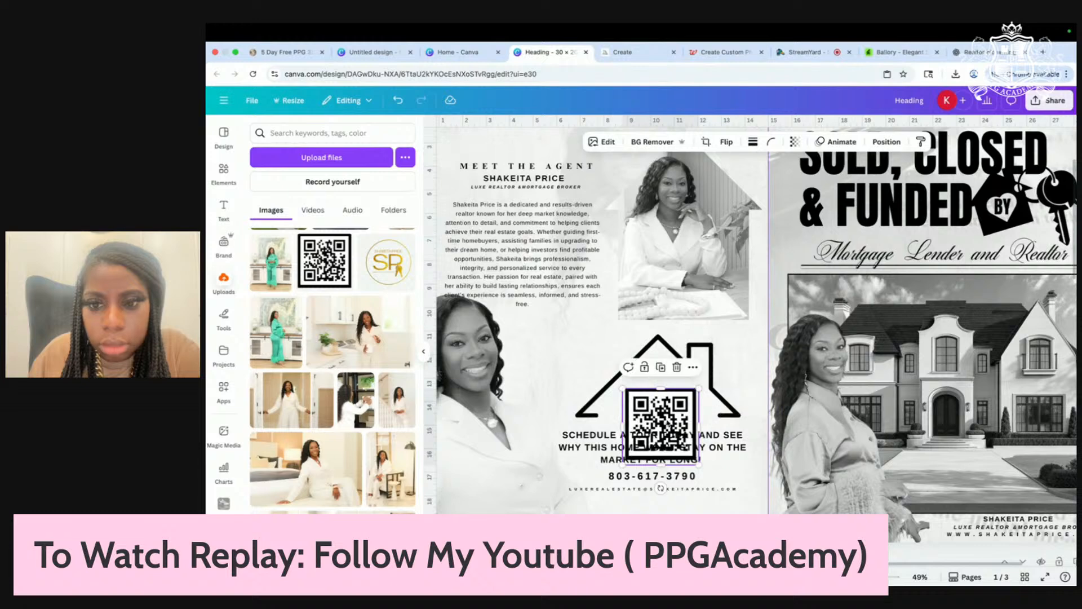
left_click_drag(667, 421, 664, 408)
Step: Nudge the QR code up and delete the email line below the phone number
left_click(228, 179)
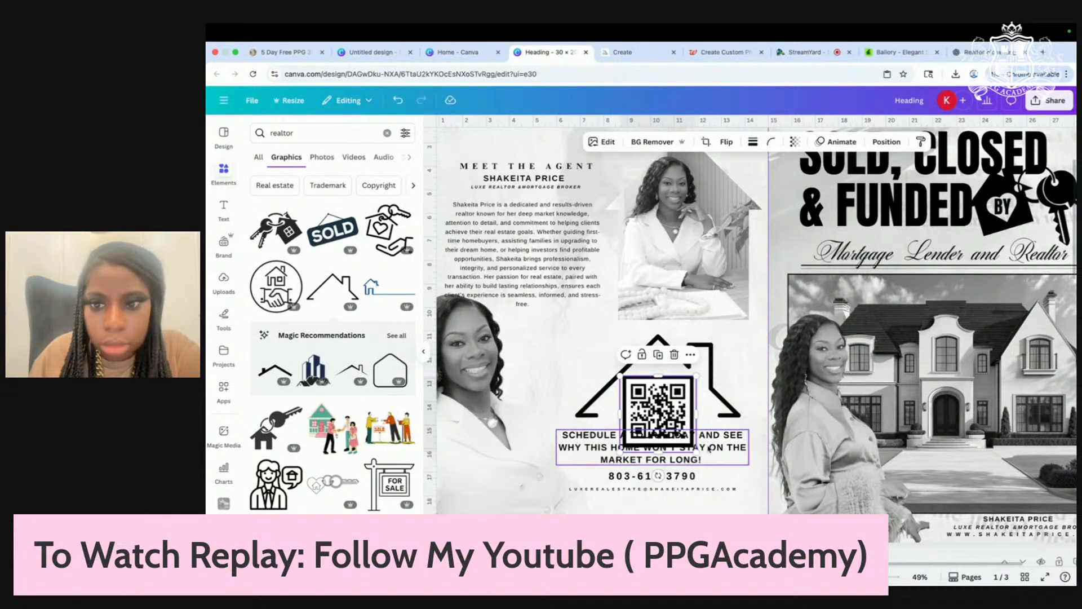
left_click_drag(668, 415, 670, 409)
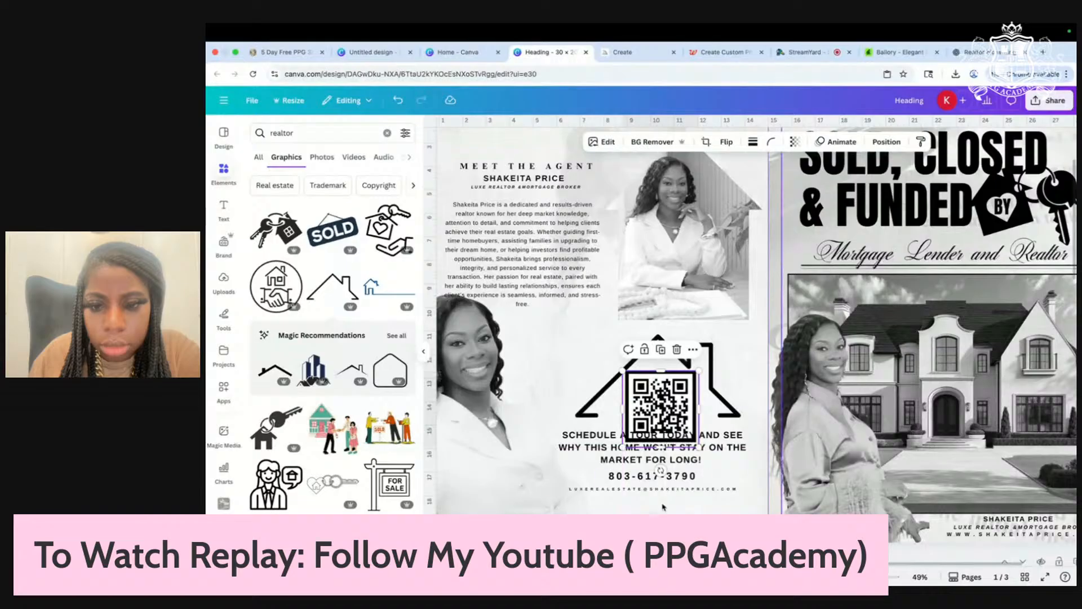
left_click_drag(671, 492, 663, 515)
scroll(663, 507, "down", 1)
left_click(671, 458)
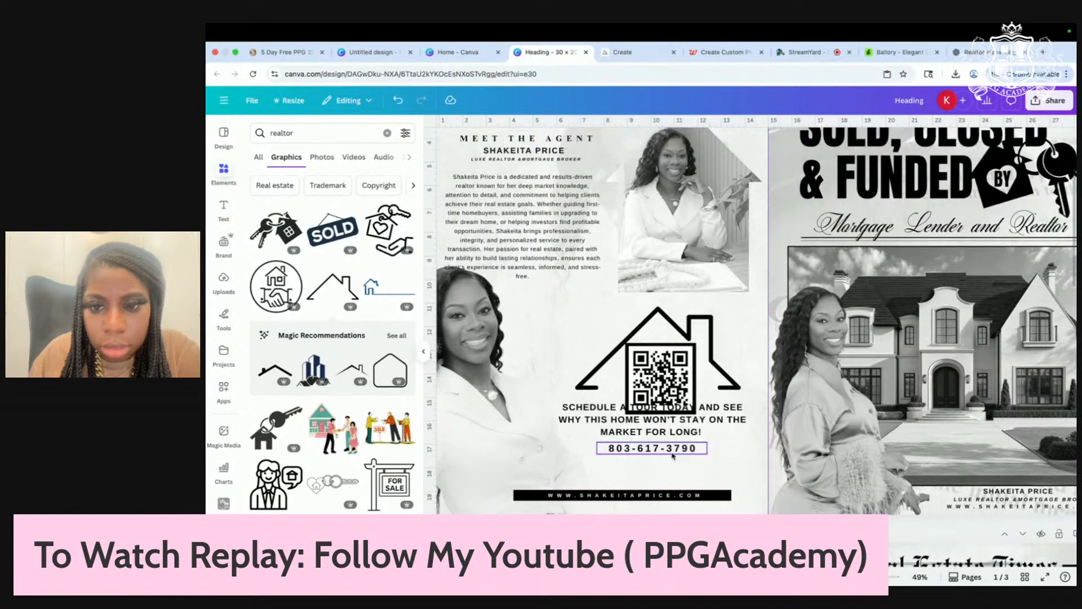
left_click_drag(680, 451, 717, 438)
Step: Realign the black bar, phone number and website address, and lower the QR code inside the house
scroll(681, 482, "down", 1)
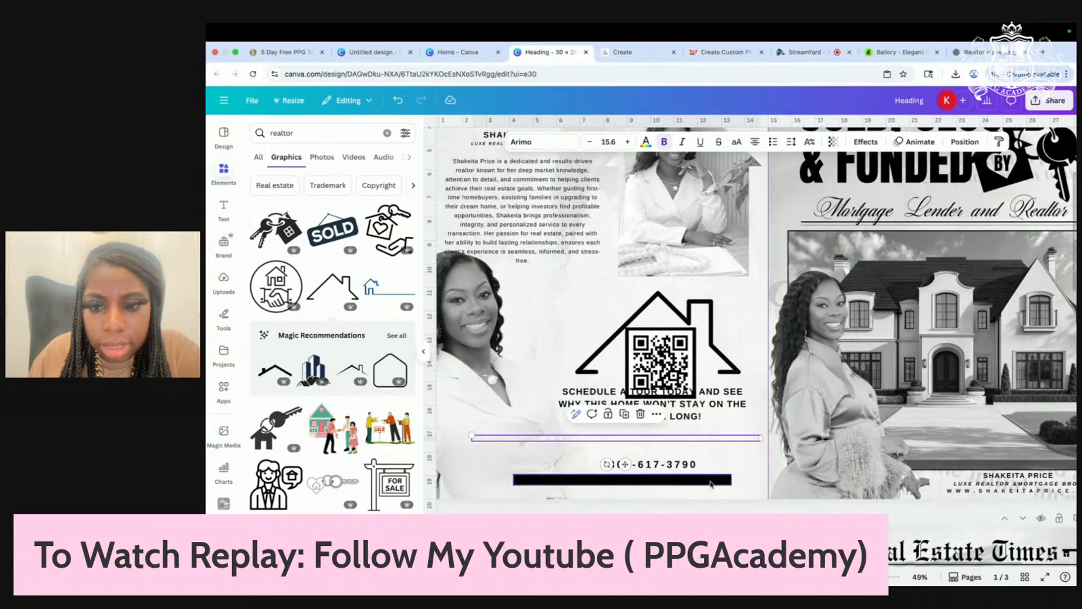
mouse_move(711, 484)
left_mouse_down()
mouse_move(736, 482)
mouse_move(702, 466)
left_mouse_up()
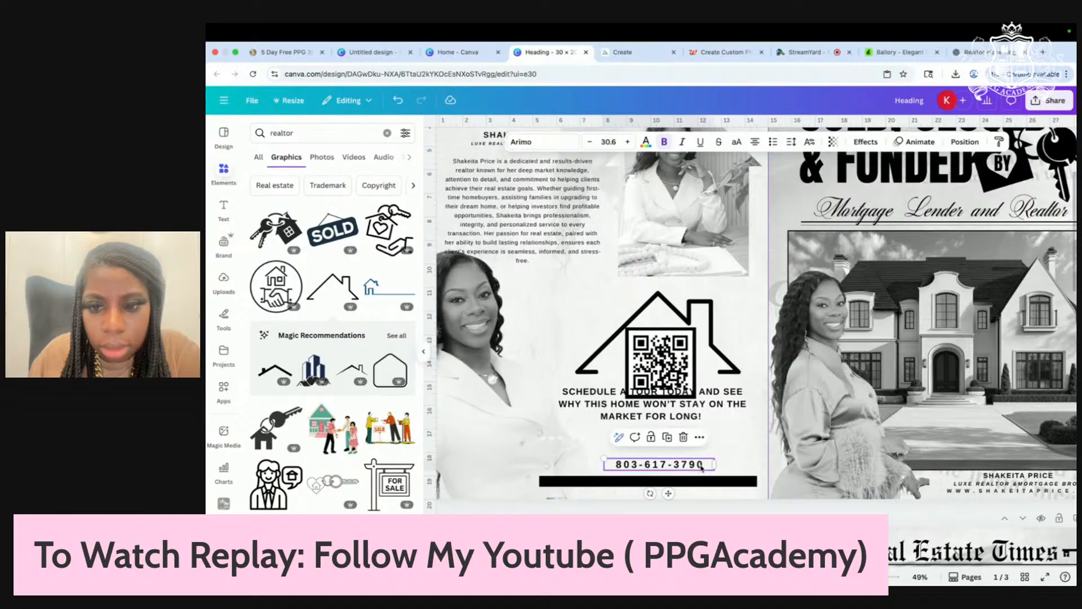
left_click_drag(606, 440, 614, 483)
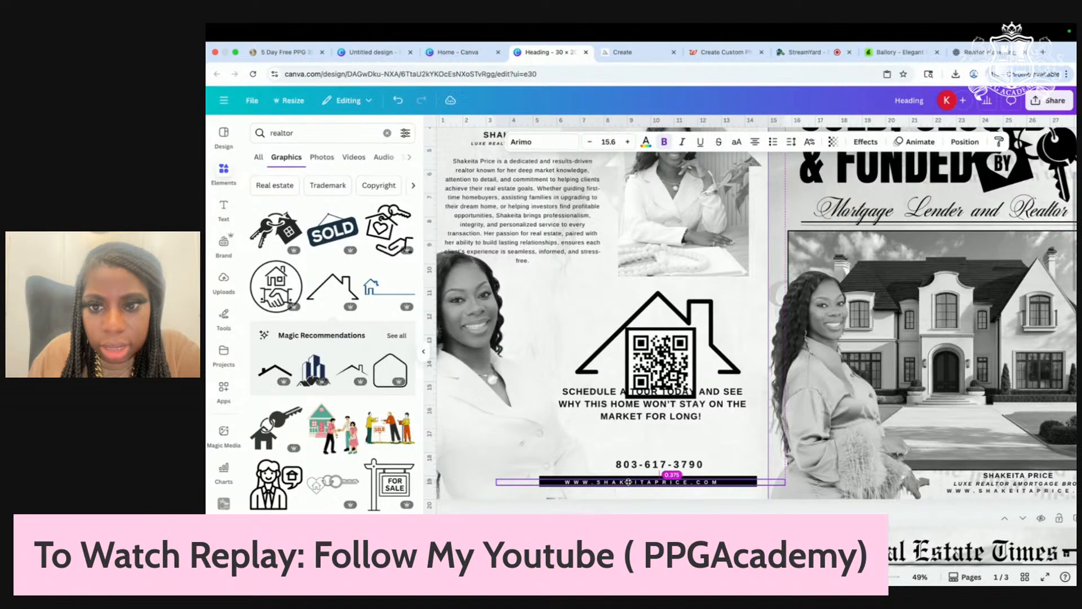
left_click_drag(627, 417, 631, 448)
left_click_drag(658, 342, 657, 350)
scroll(657, 351, "down", 4)
scroll(657, 351, "down", 2)
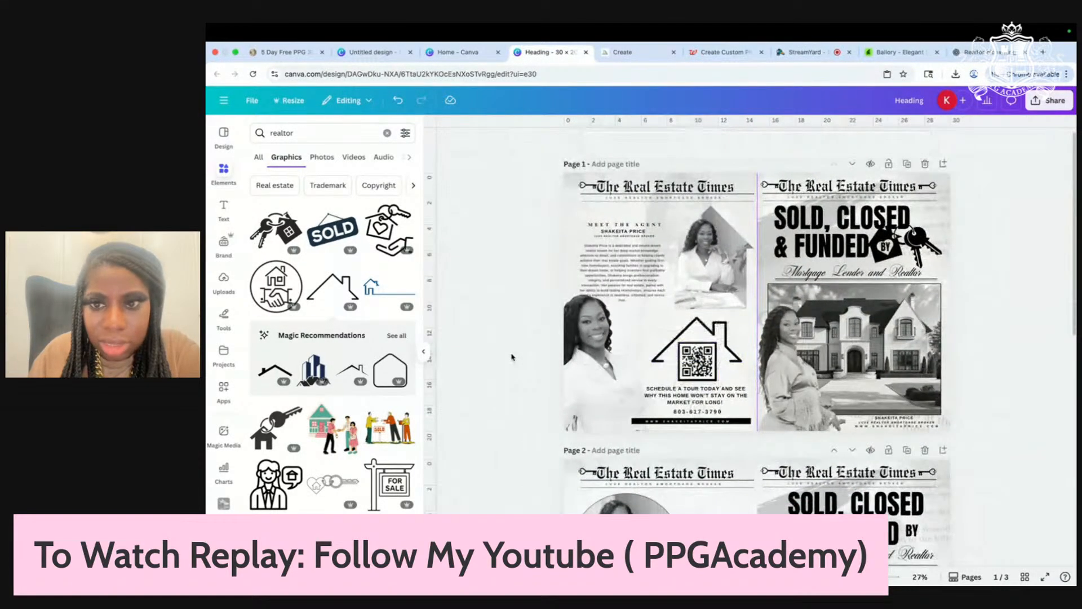
Step: Replace the house outline with a smaller black house-with-line graphic
left_click(696, 330)
key("Delete")
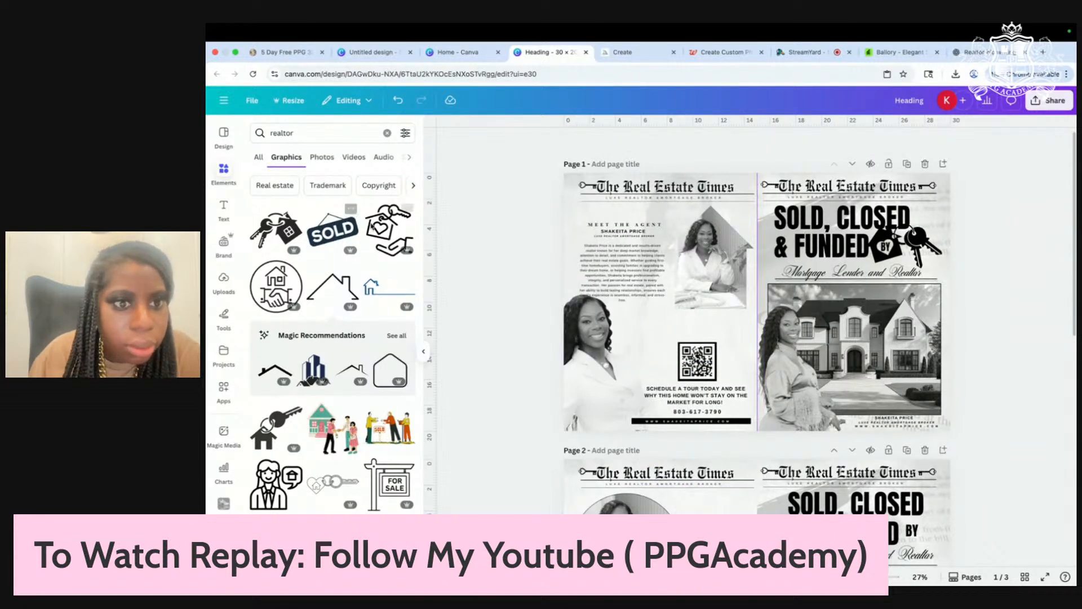
left_click(390, 297)
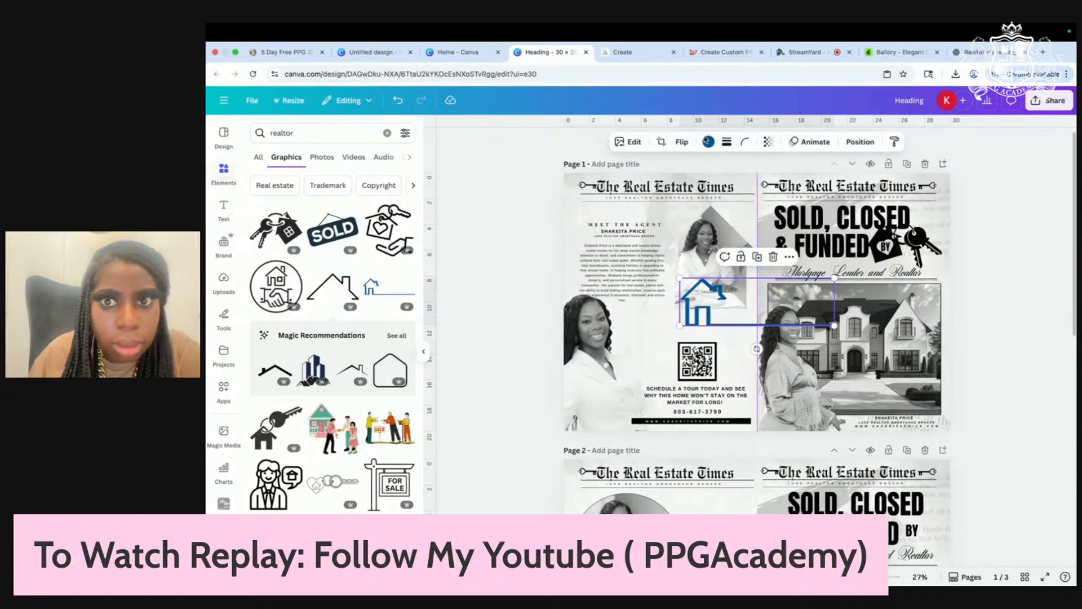
left_click(708, 141)
left_click(284, 204)
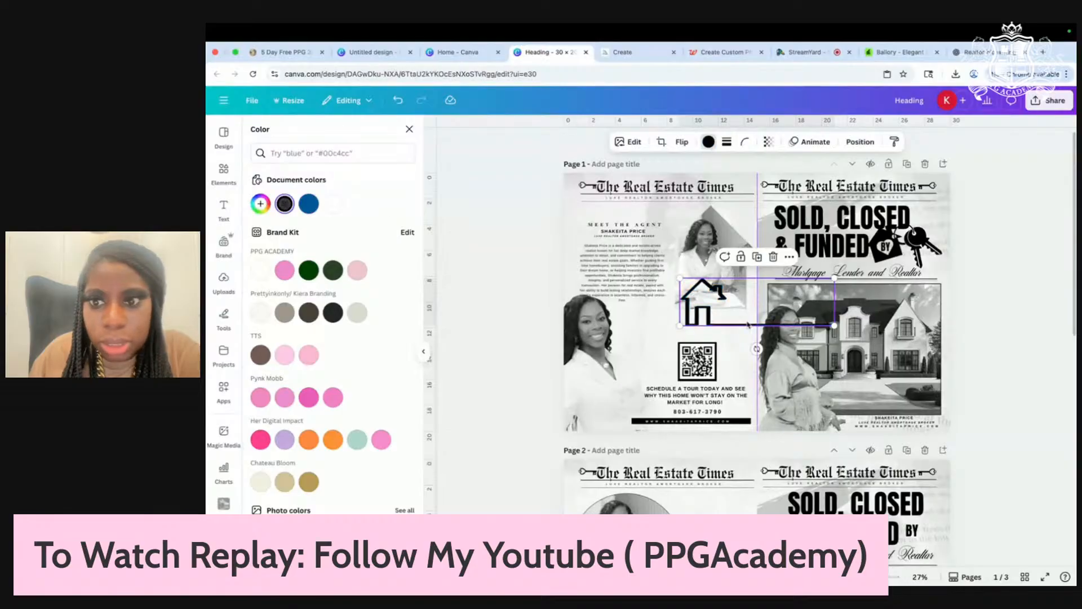
left_click_drag(834, 326, 584, 231)
Step: Position and enlarge the house icon beside the MEET THE AGENT heading
scroll(584, 232, "up", 2)
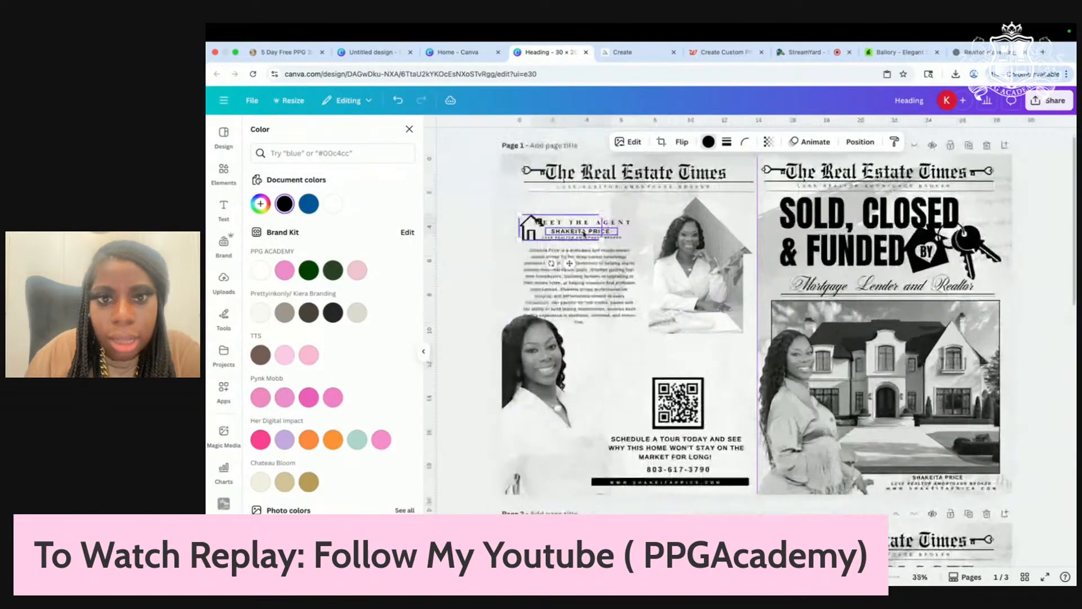
scroll(585, 233, "up", 4)
left_click_drag(484, 237, 473, 228)
left_click_drag(591, 239, 634, 252)
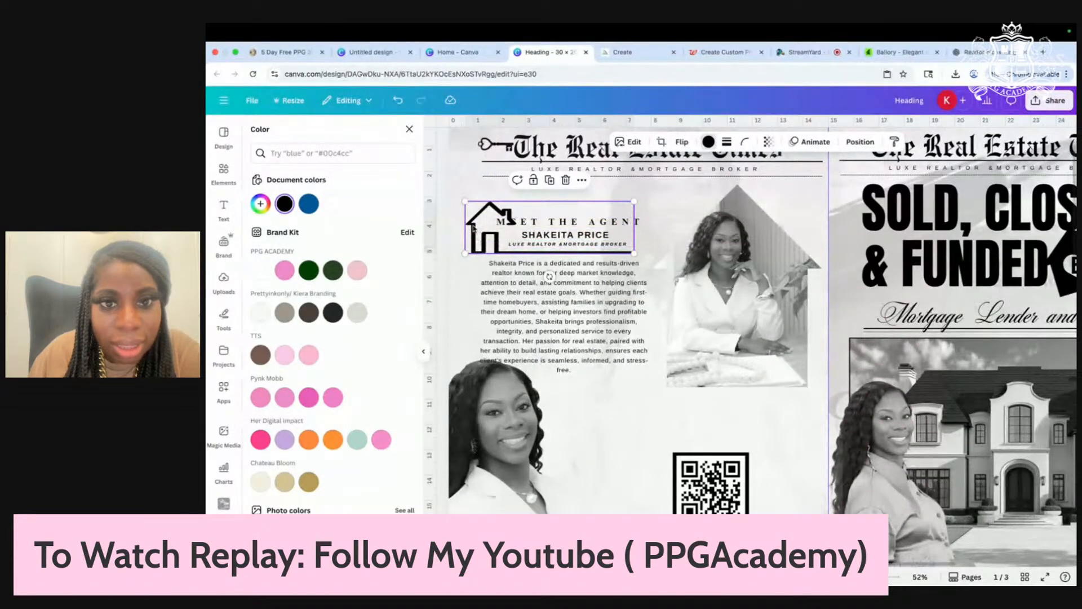
left_click_drag(472, 227, 471, 222)
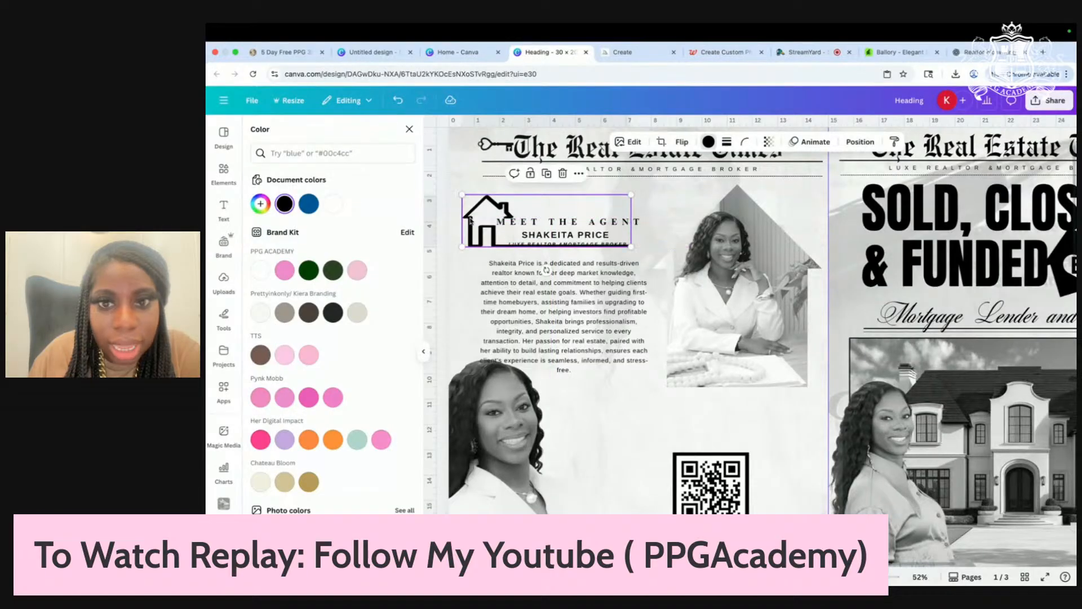
Step: Nudge the small subtitle and the MEET THE AGENT heading into alignment with the icon
left_click(682, 226)
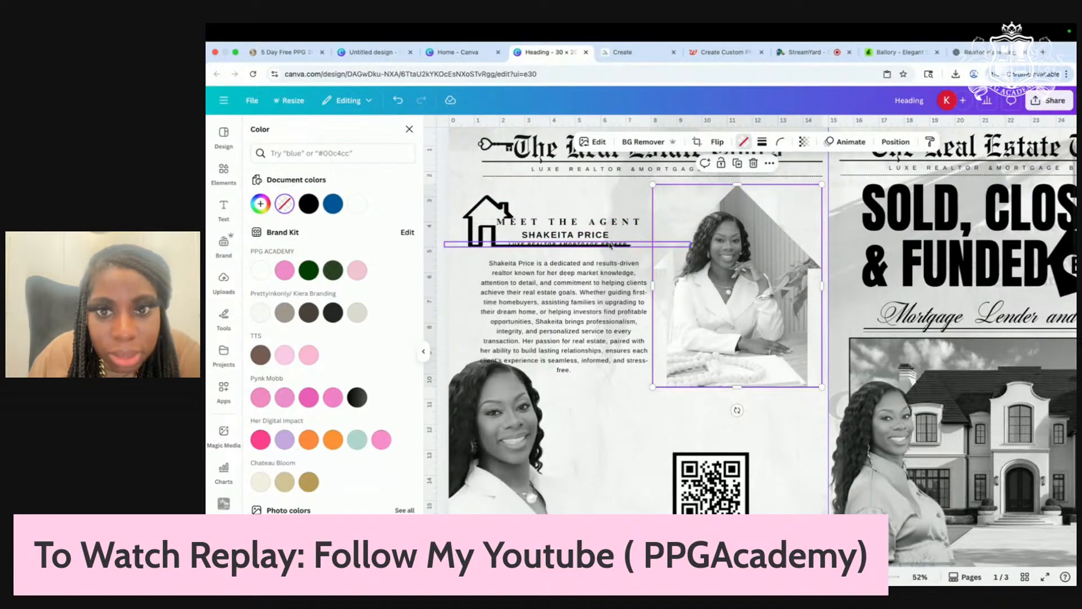
left_click_drag(611, 245, 590, 228)
left_click(698, 202)
left_click_drag(574, 321, 574, 317)
left_click(690, 215)
Step: Move the QR code up, enlarge it slightly, and raise the schedule-tour text a little
scroll(690, 215, "down", 3)
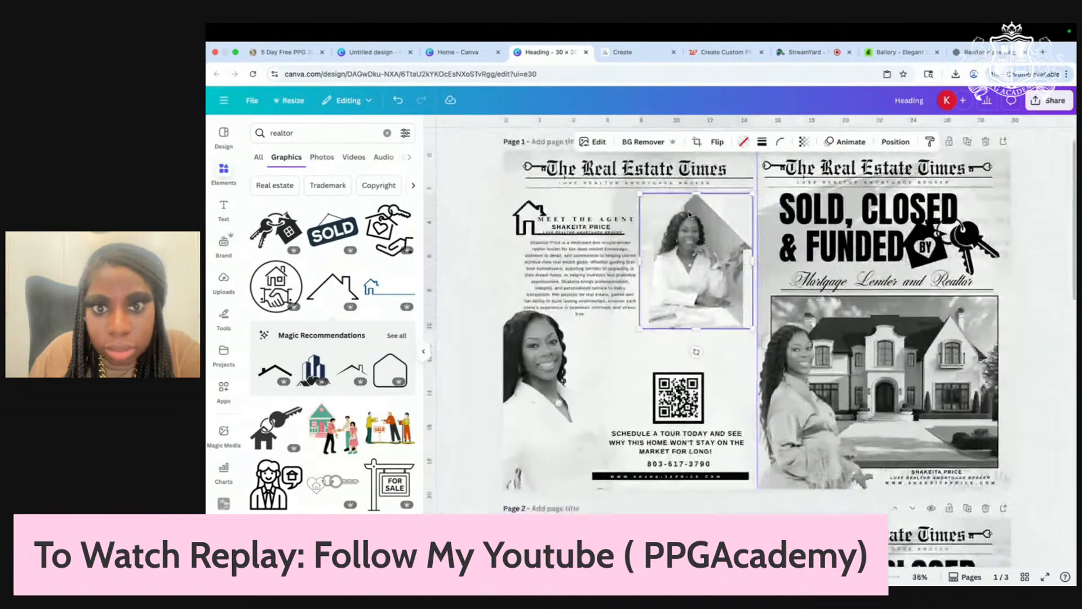
scroll(690, 216, "down", 1)
left_click(785, 326)
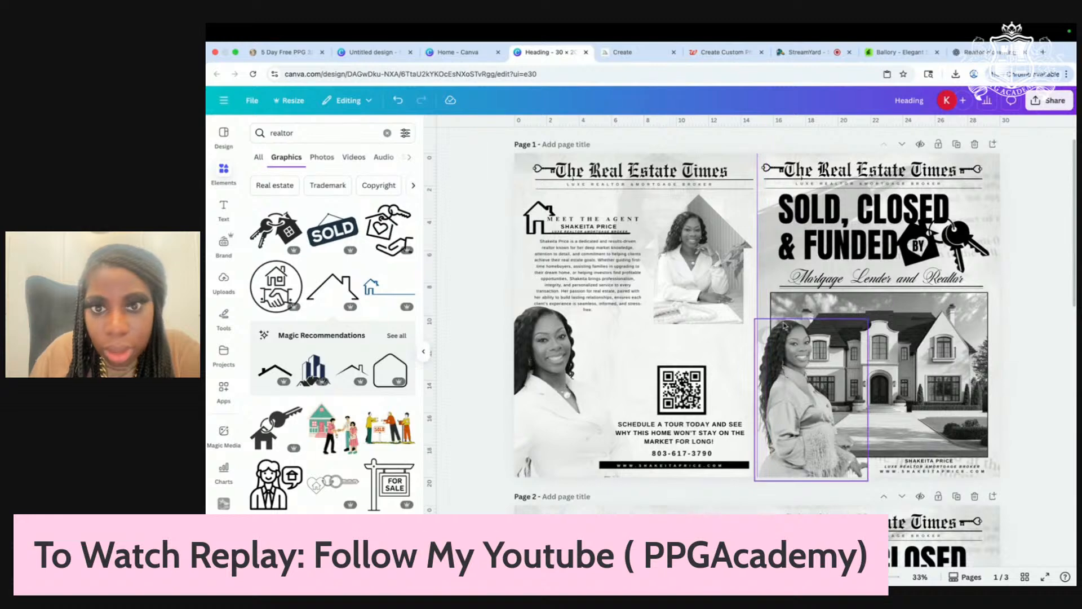
scroll(755, 313, "up", 2)
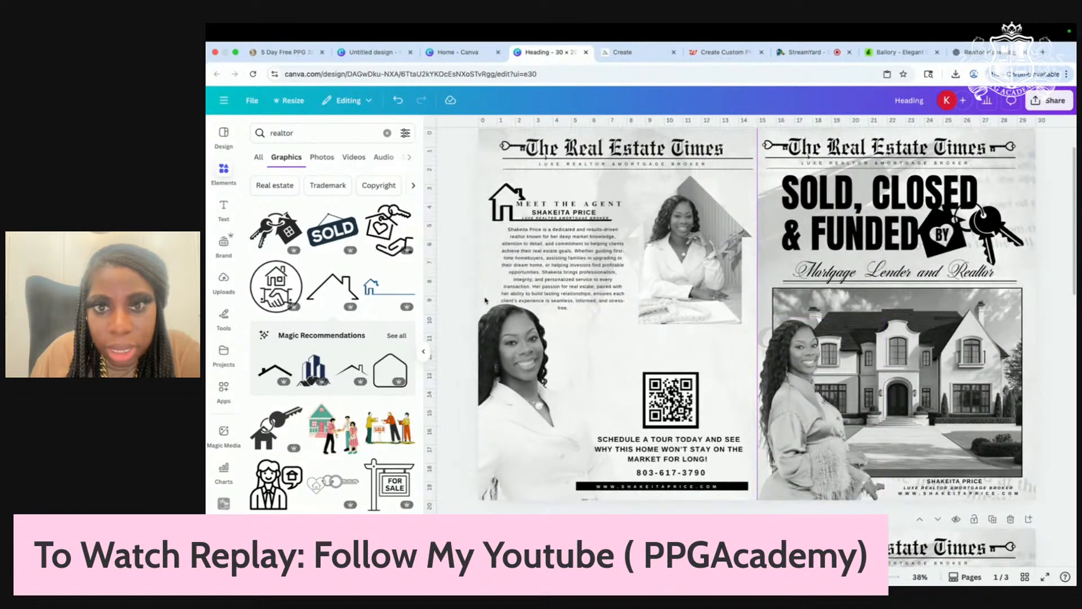
left_click_drag(659, 395, 680, 373)
left_click_drag(701, 411, 678, 388)
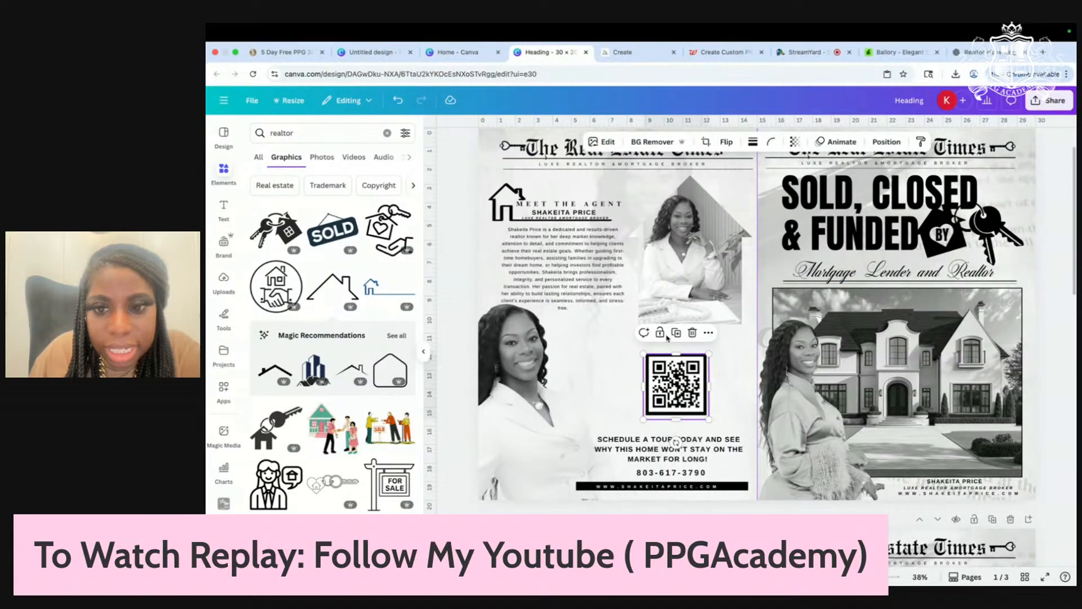
left_click_drag(654, 454, 654, 449)
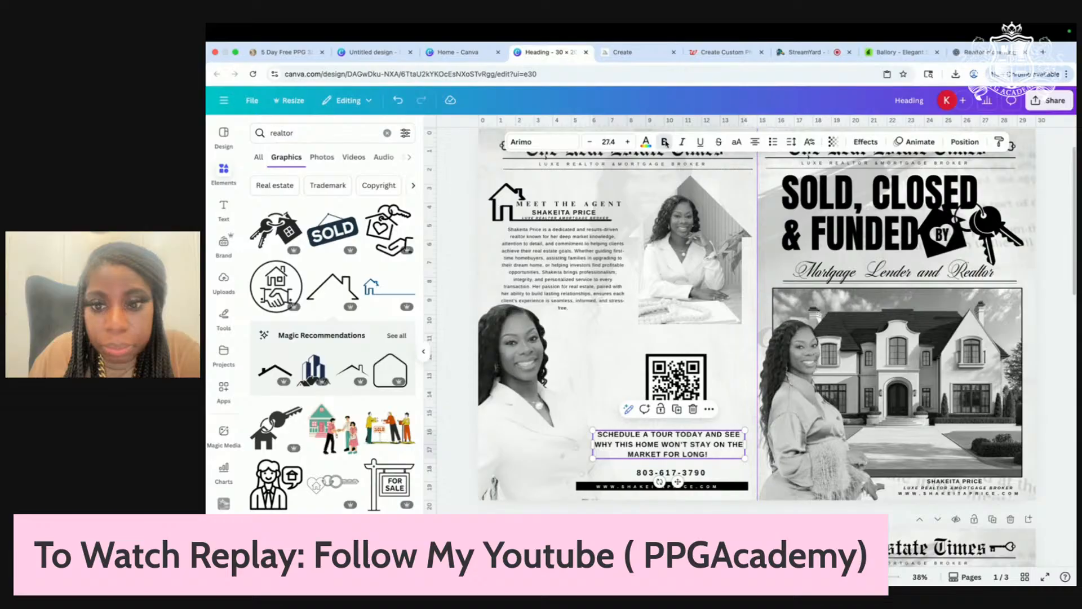
Step: Set the phone number's letter spacing to 800, centre it on one line, and lower the QR code slightly
left_click(650, 472)
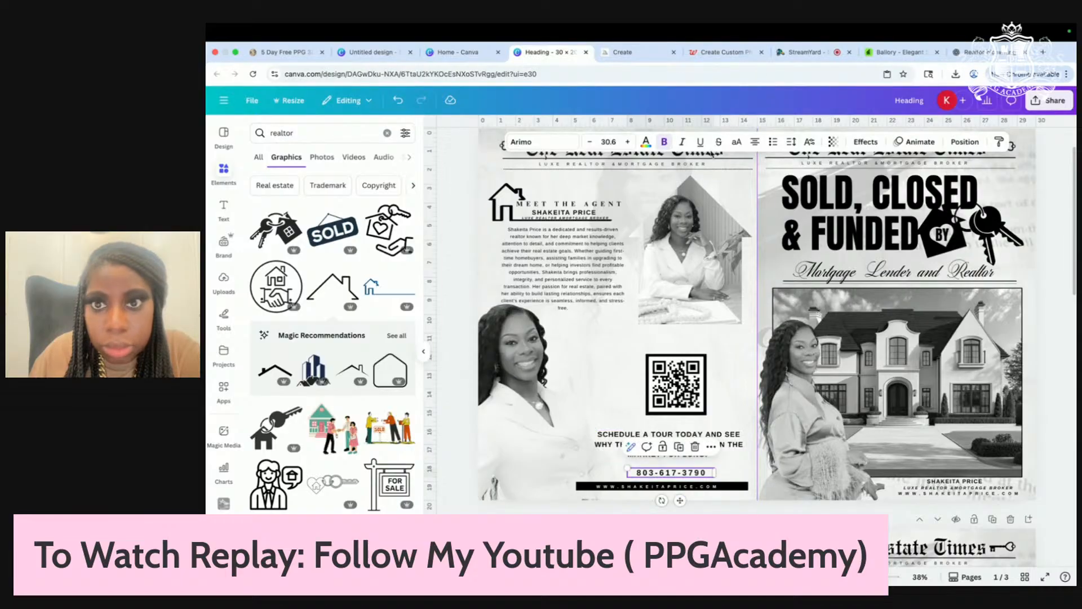
left_click(791, 142)
left_click_drag(773, 182, 787, 184)
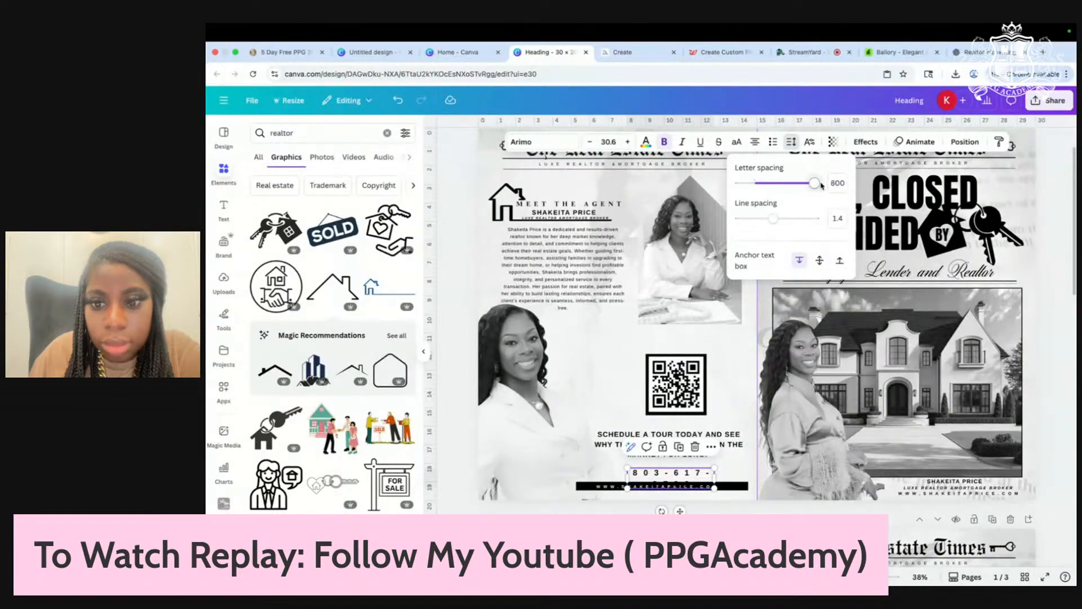
left_click_drag(628, 472, 560, 473)
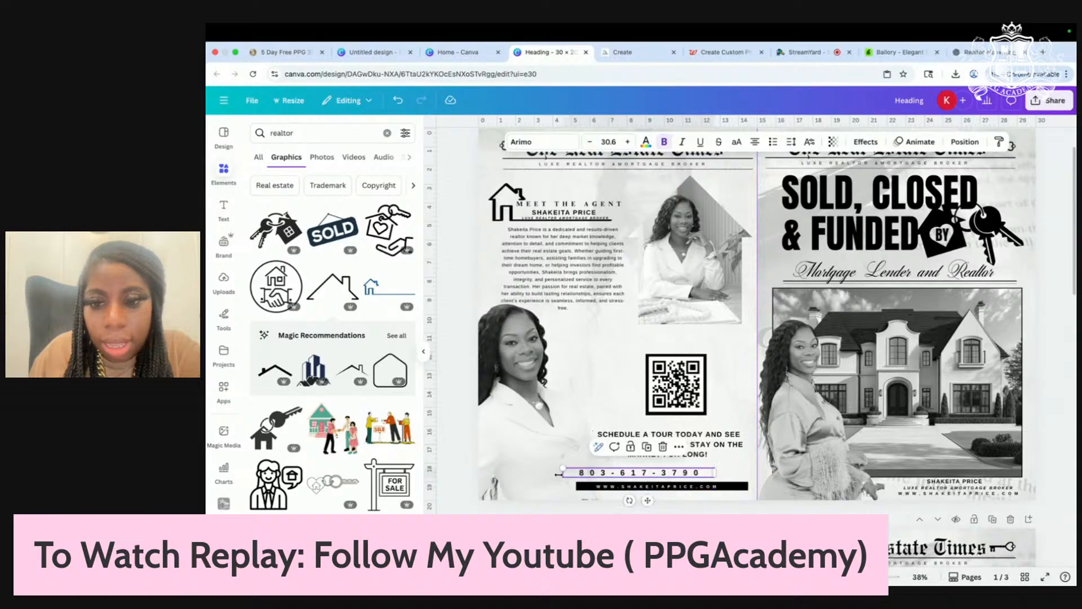
left_click_drag(684, 474, 707, 478)
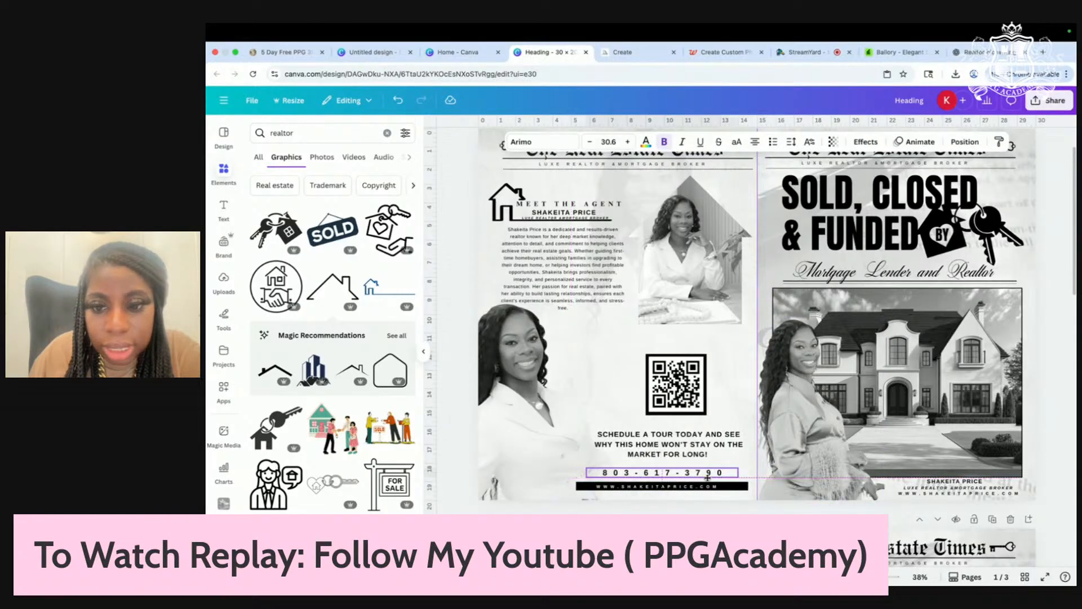
left_click(677, 406)
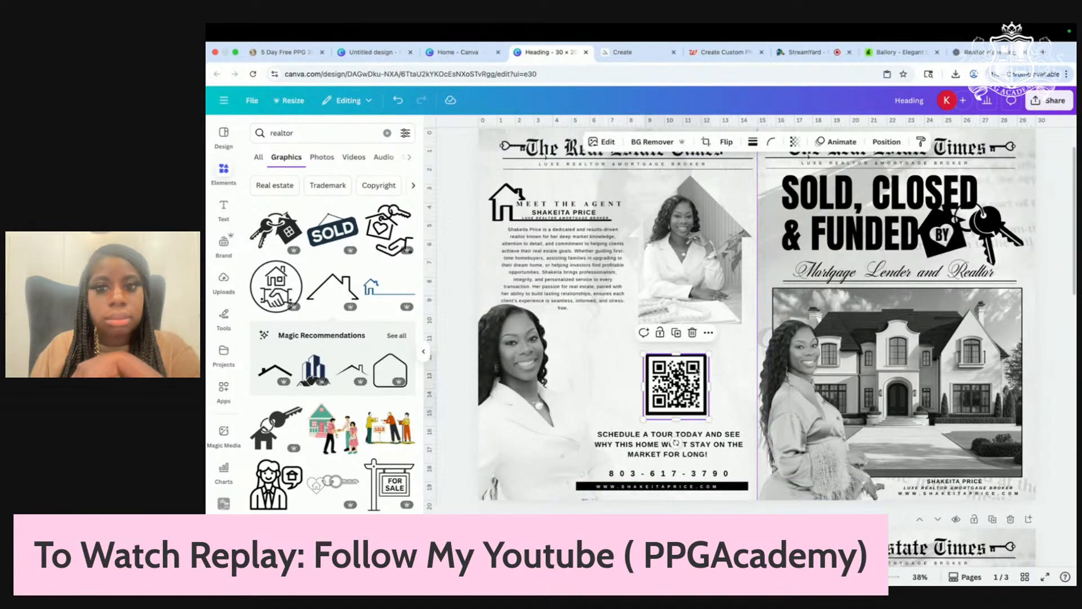
left_click_drag(676, 398, 677, 402)
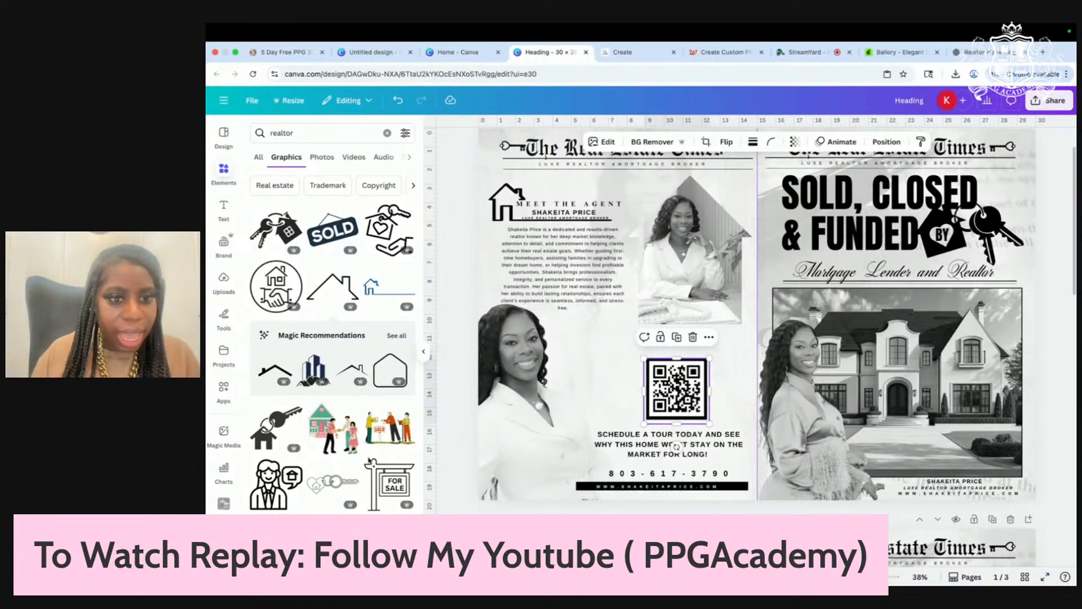
Step: Move the QR code left beside the lower agent photo, then try a signpost graphic and delete it
scroll(369, 461, "down", 3)
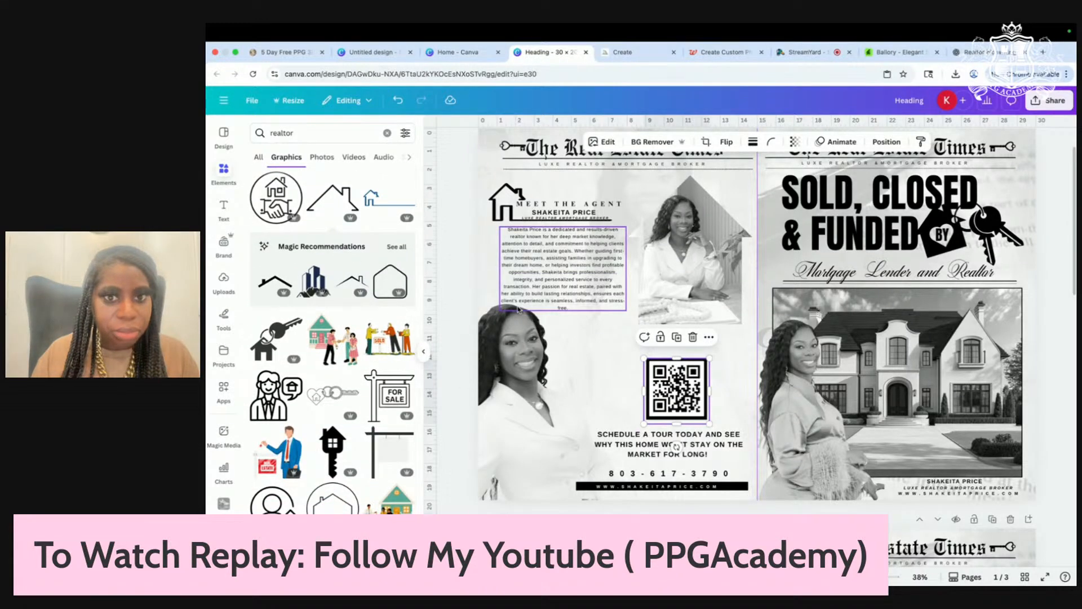
scroll(405, 465, "down", 4)
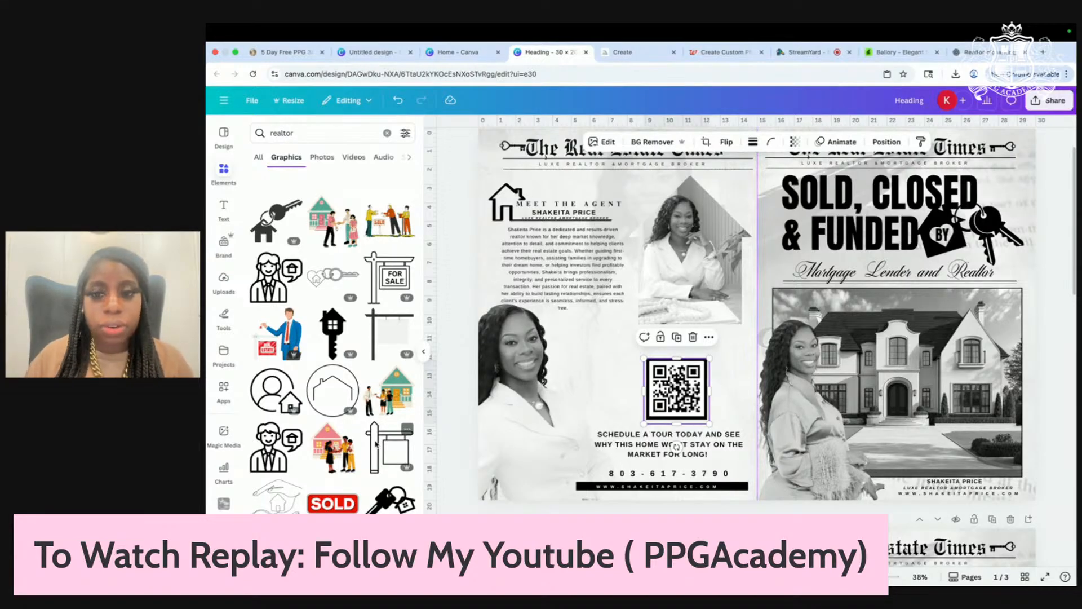
left_click_drag(677, 389, 571, 372)
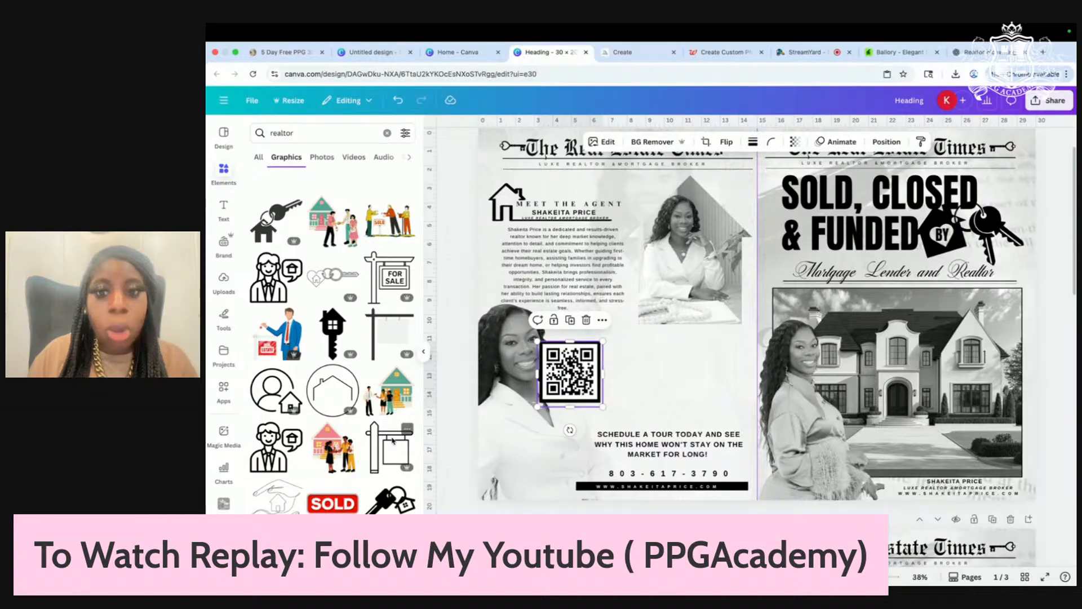
left_click_drag(392, 440, 638, 407)
key("Delete")
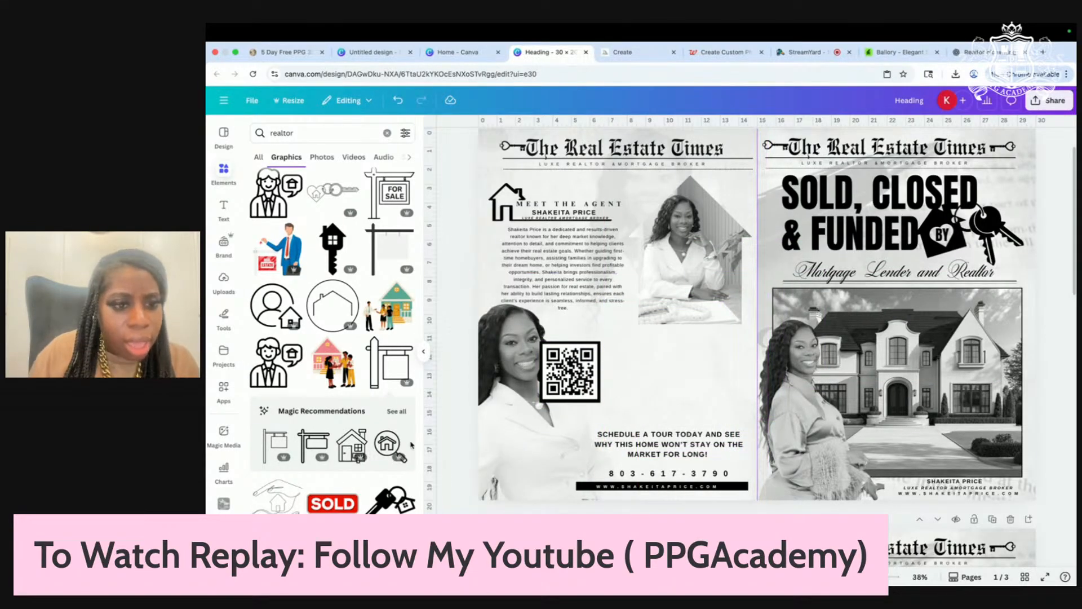
Step: Try the hanging signpost graphic from the recommended realtor graphics, flipped horizontally, then delete it
left_click(397, 411)
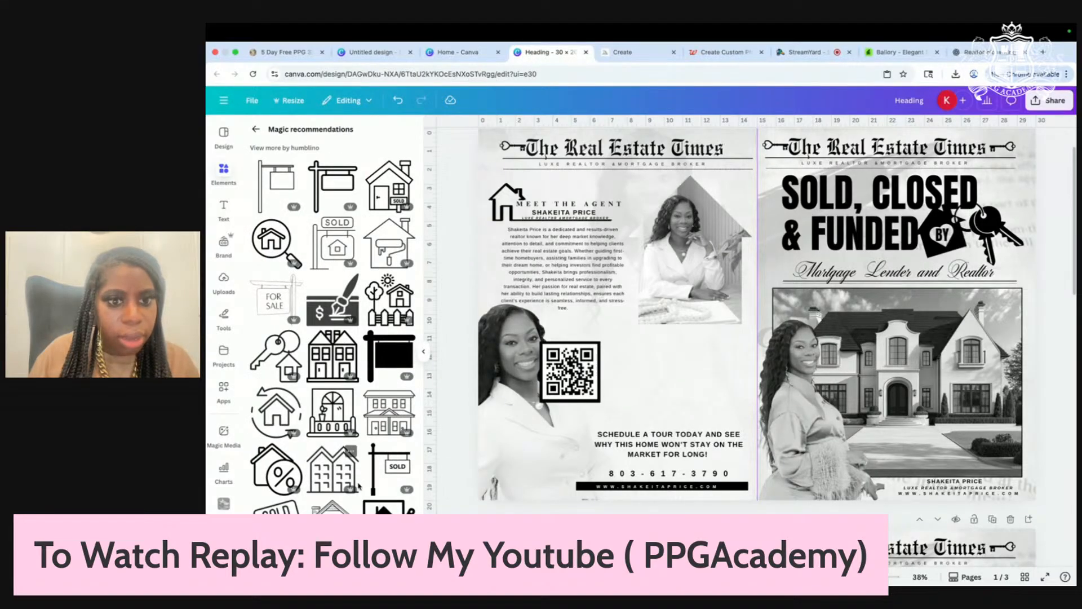
left_click(281, 189)
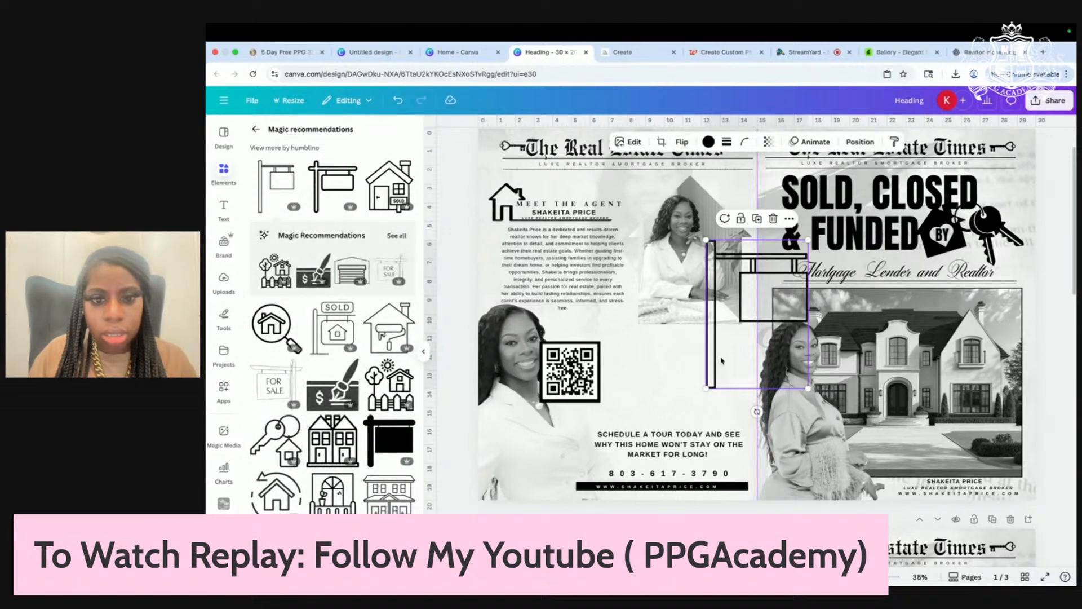
left_click_drag(741, 318, 638, 385)
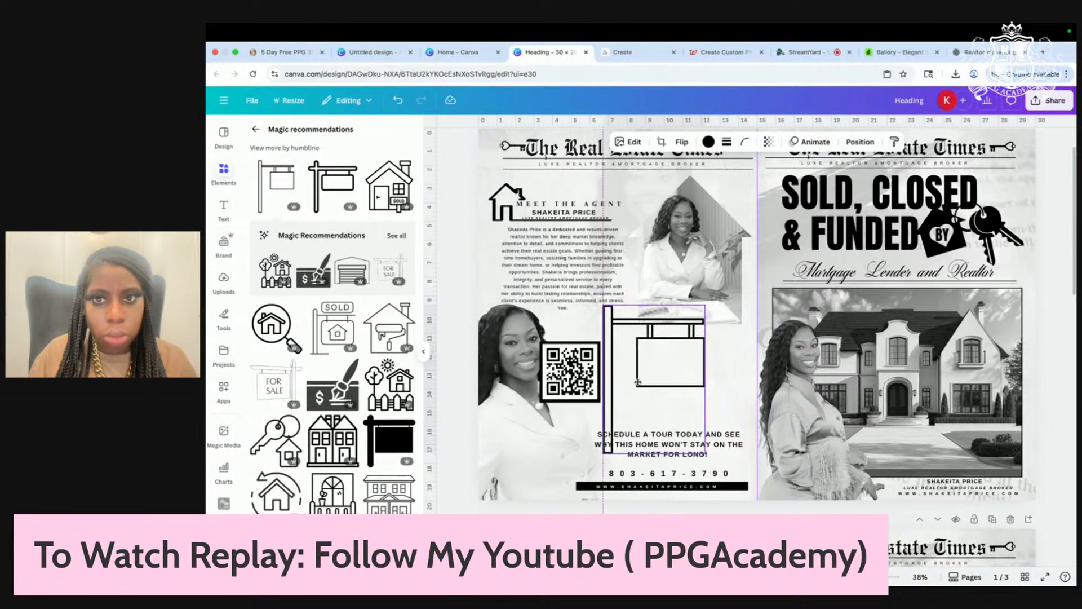
left_click(768, 142)
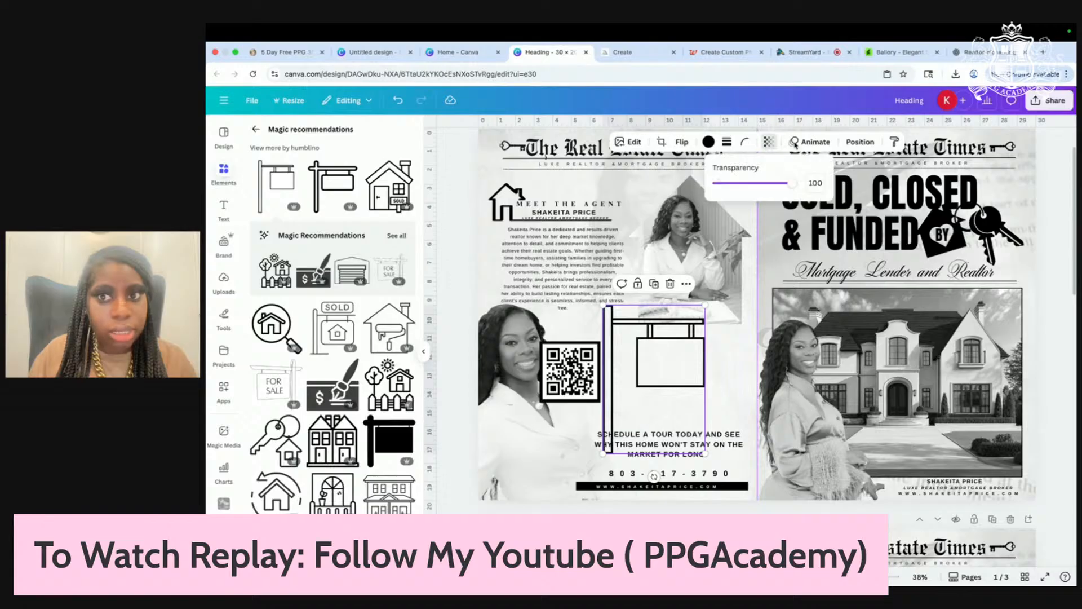
left_click(682, 142)
left_click(689, 168)
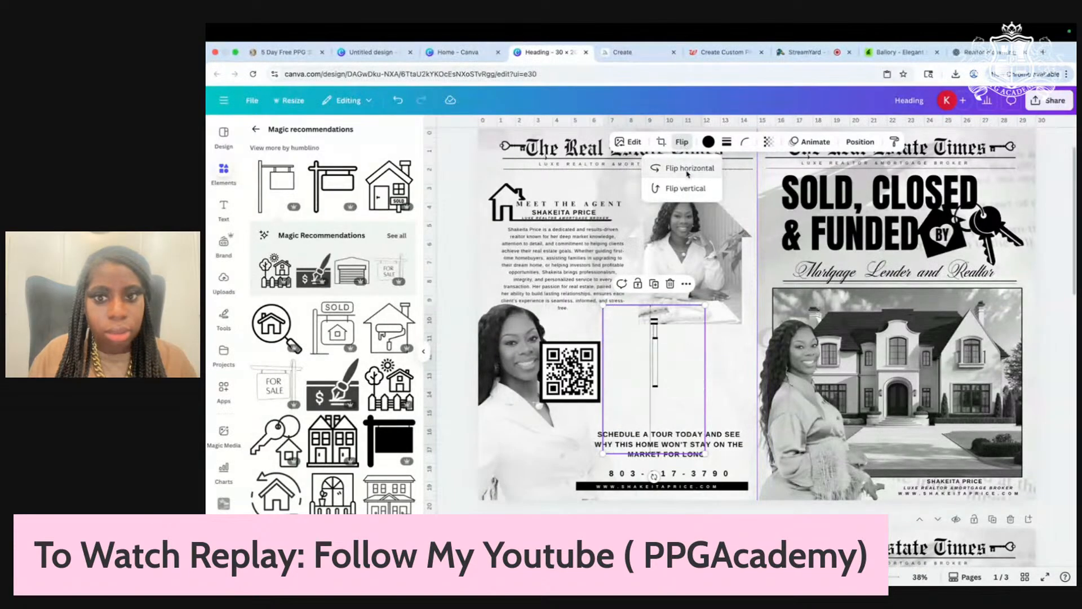
left_click_drag(701, 385, 744, 420)
key("Delete")
Step: Nudge the lower agent photo right and move the QR code above the schedule-a-tour text
scroll(349, 423, "down", 2)
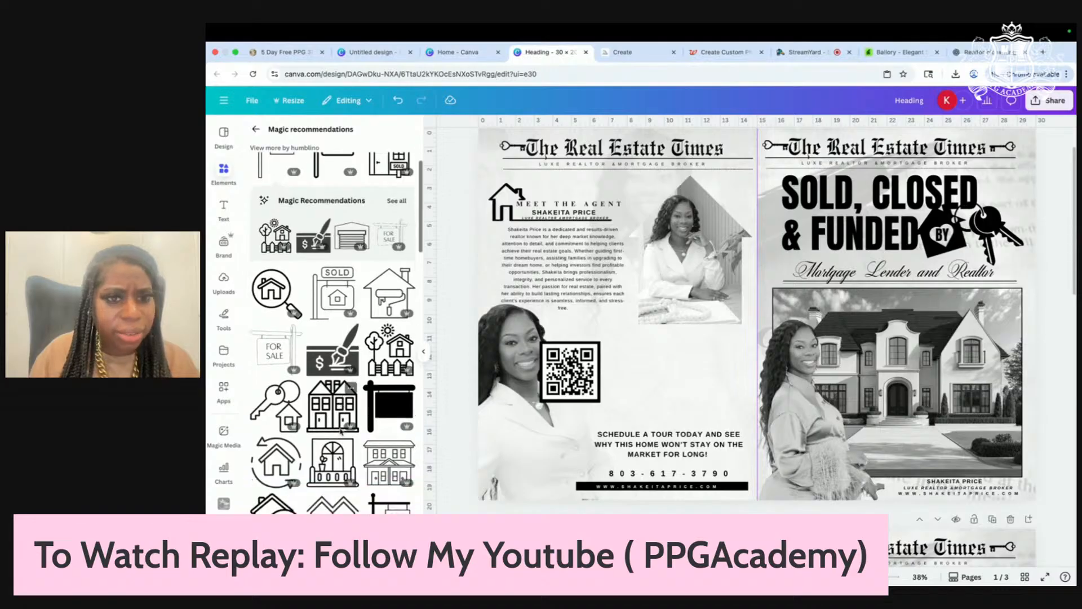
scroll(341, 430, "down", 3)
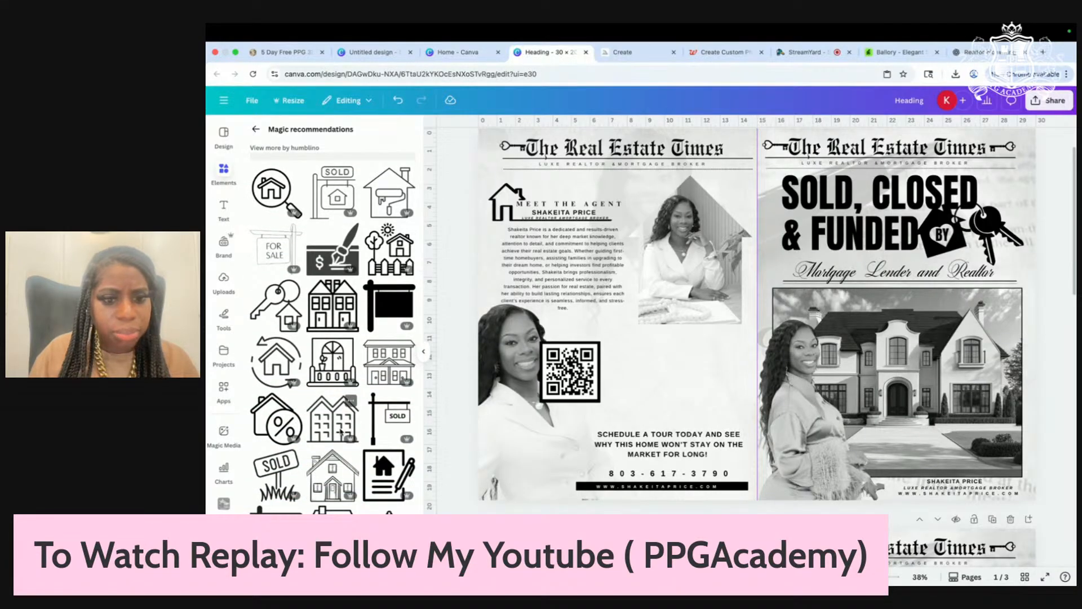
scroll(341, 429, "down", 2)
scroll(340, 432, "down", 3)
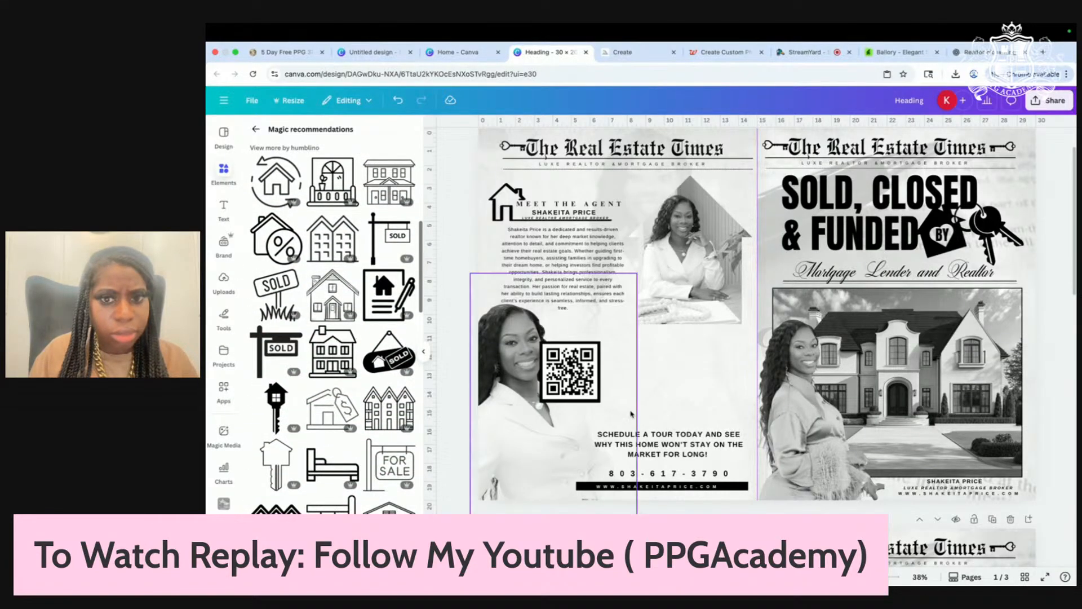
left_click_drag(531, 410, 542, 412)
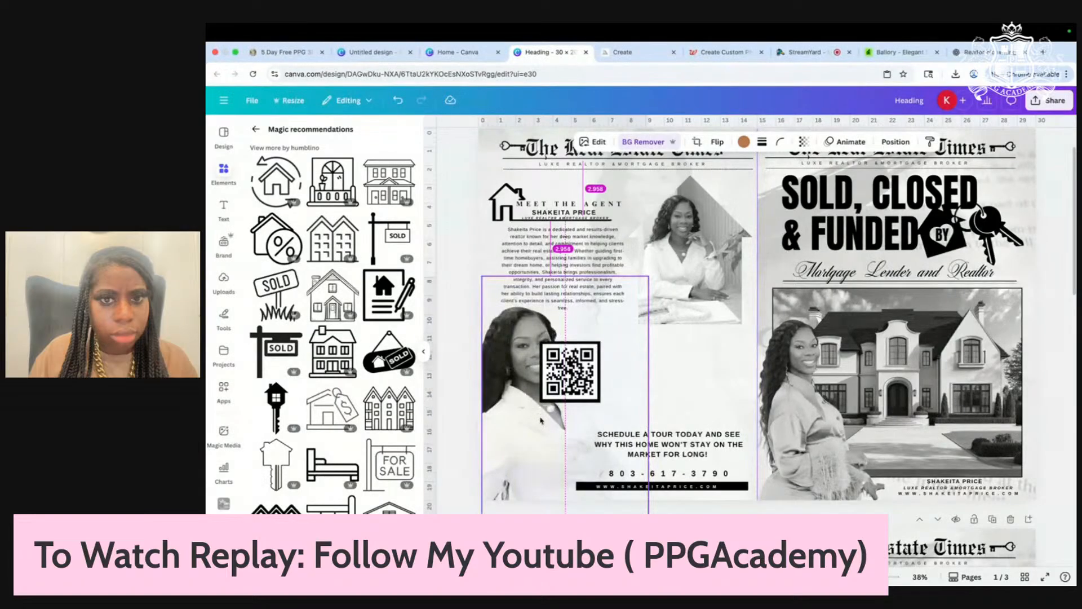
left_click_drag(570, 372, 672, 386)
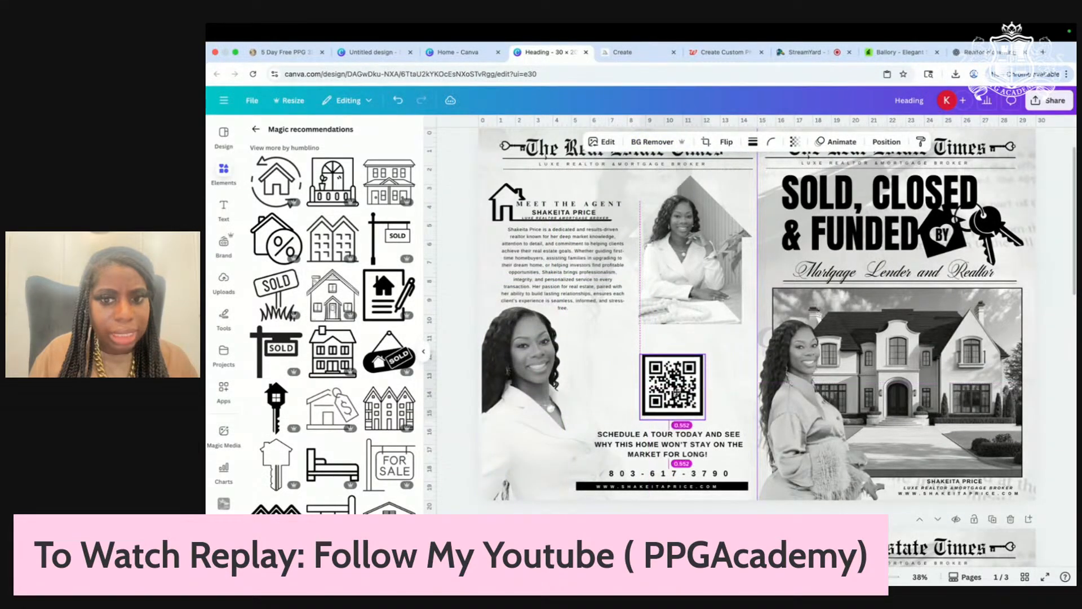
Step: Try a key-shaped house icon rotated -90° over the QR code area, then delete it
scroll(273, 451, "down", 3)
left_click(276, 375)
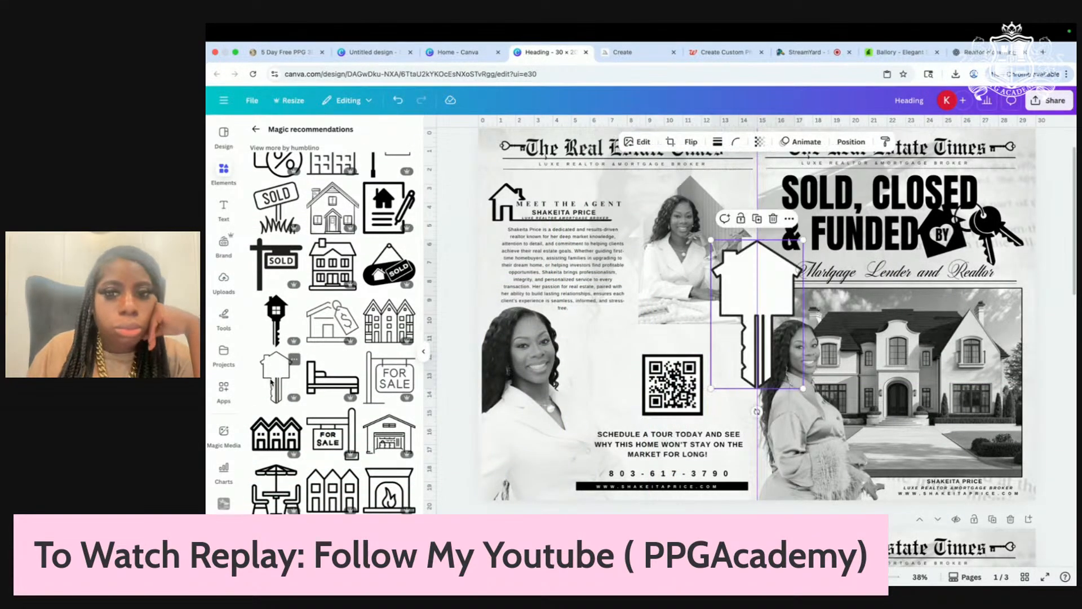
left_click_drag(755, 316, 632, 403)
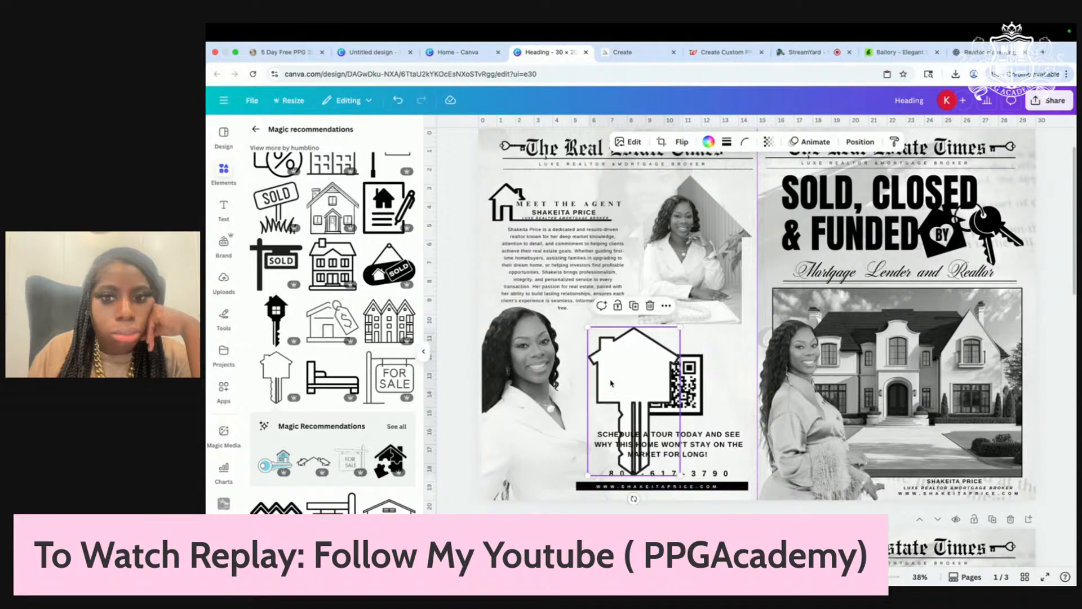
left_click_drag(634, 498, 752, 398)
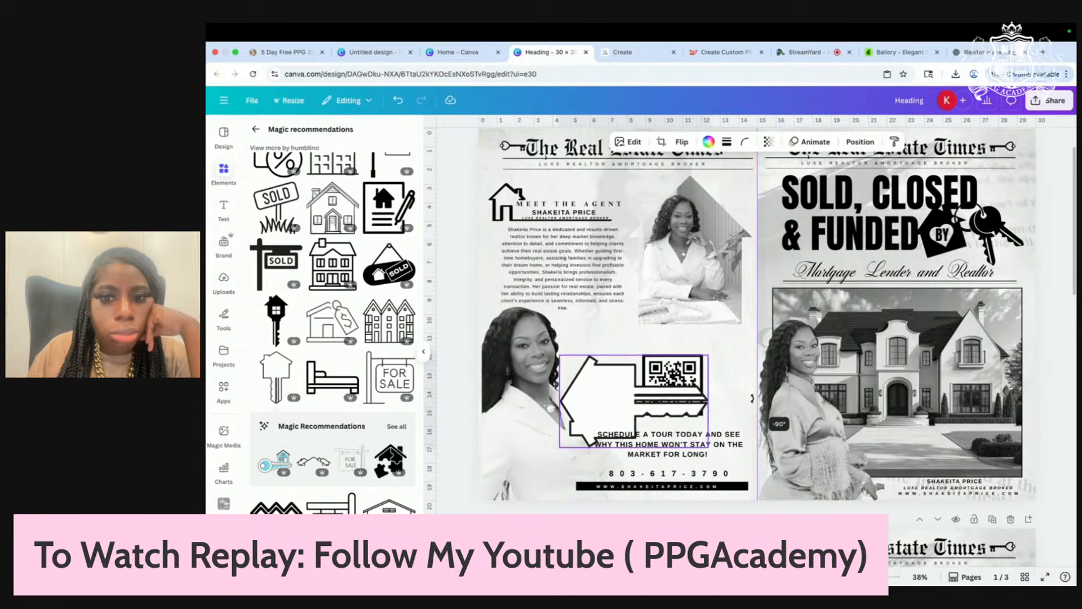
key("Delete")
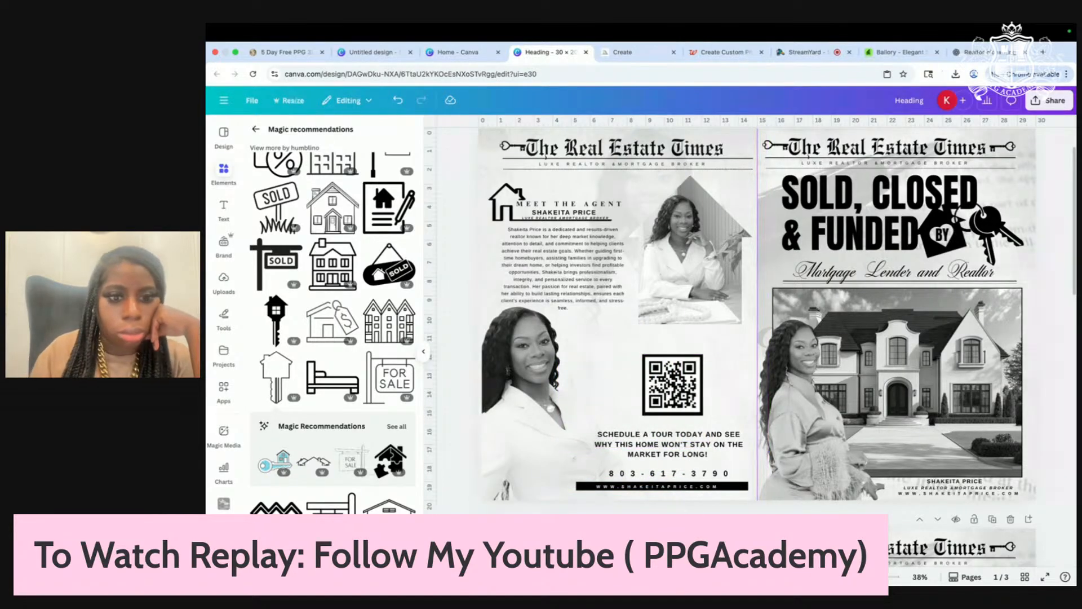
scroll(351, 496, "down", 1)
Step: Nudge the QR code and both agent photos into slightly better positions
scroll(351, 496, "down", 2)
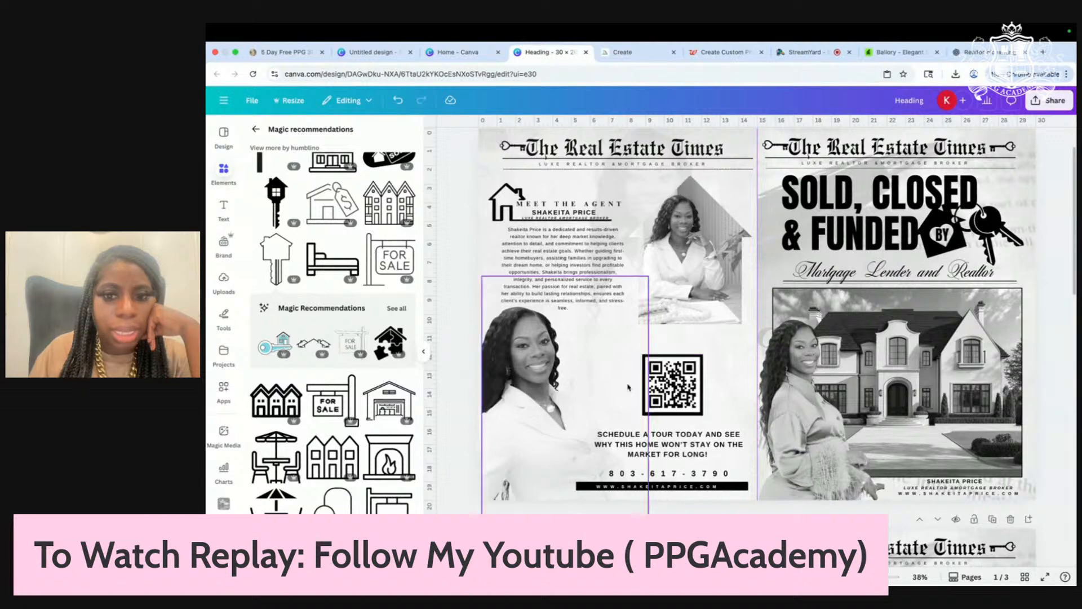
mouse_move(697, 407)
left_mouse_down()
mouse_move(705, 382)
mouse_move(706, 392)
left_mouse_up()
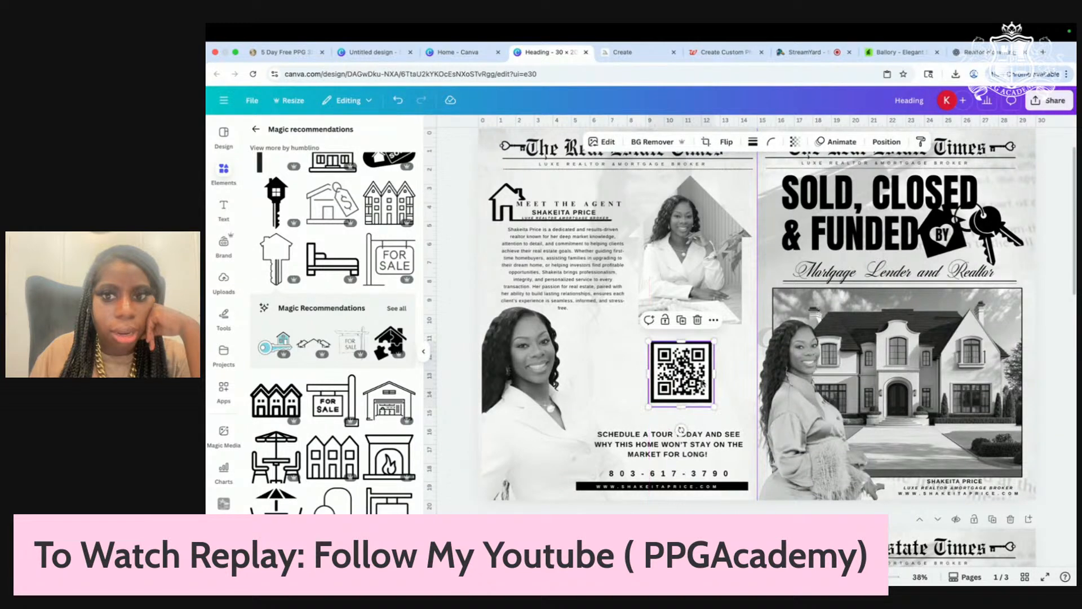
left_click(699, 267)
left_click_drag(699, 266, 695, 264)
left_click_drag(515, 394, 521, 386)
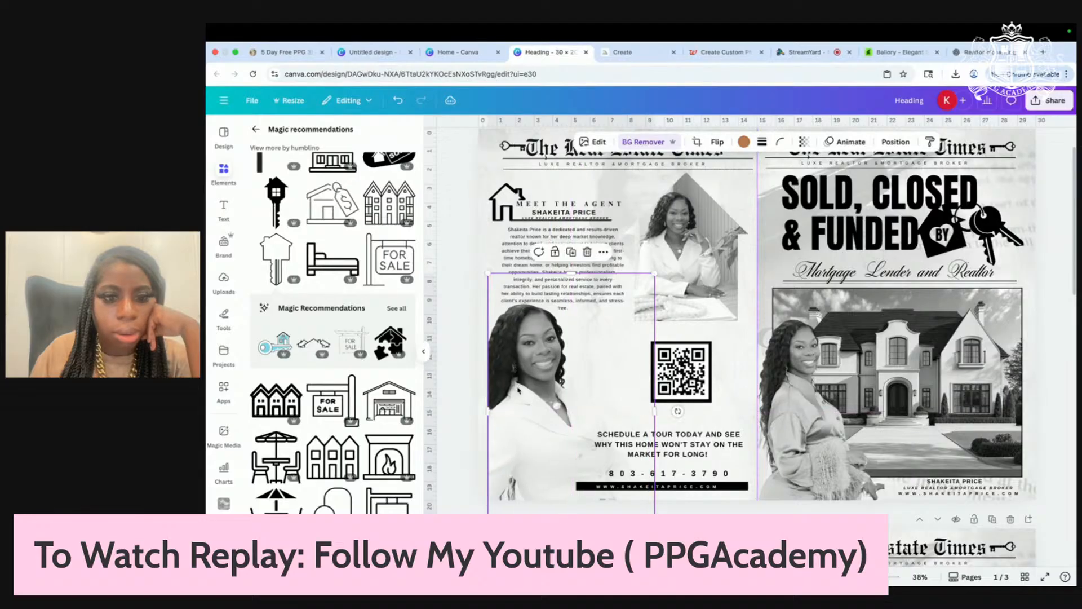
Step: Reposition the QR code and enlarge it above the schedule-a-tour text
scroll(356, 424, "down", 2)
scroll(356, 424, "down", 2)
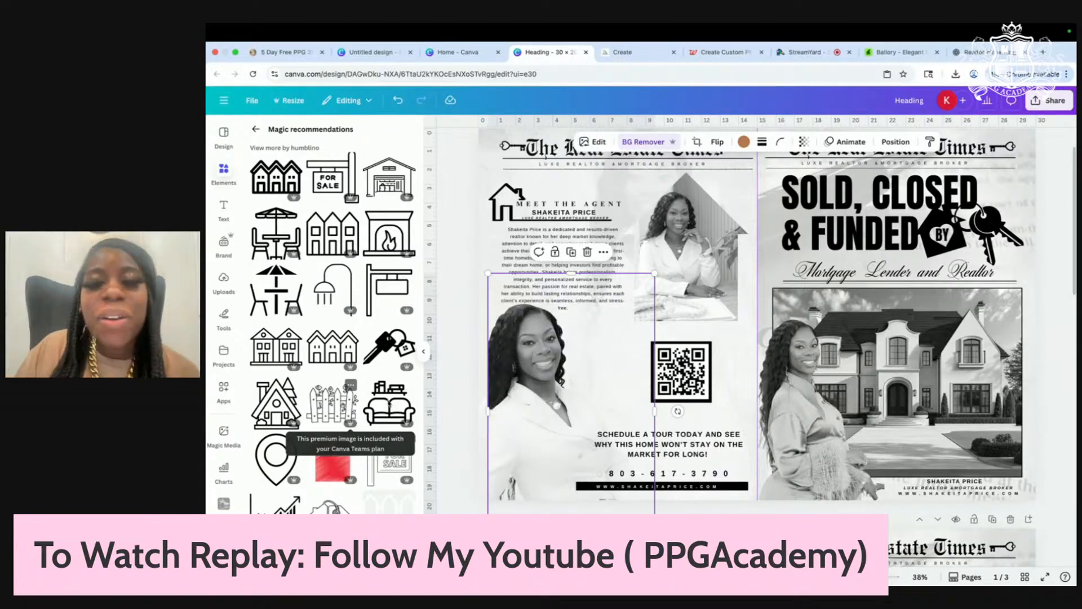
left_click_drag(681, 373, 719, 422)
left_click_drag(680, 384, 677, 376)
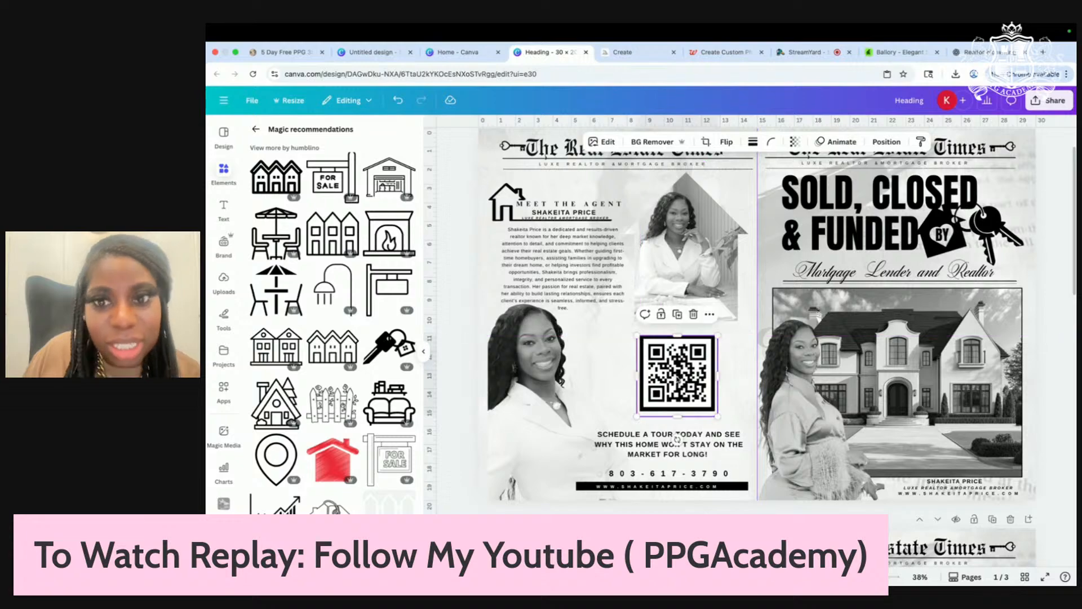
scroll(677, 439, "down", 5)
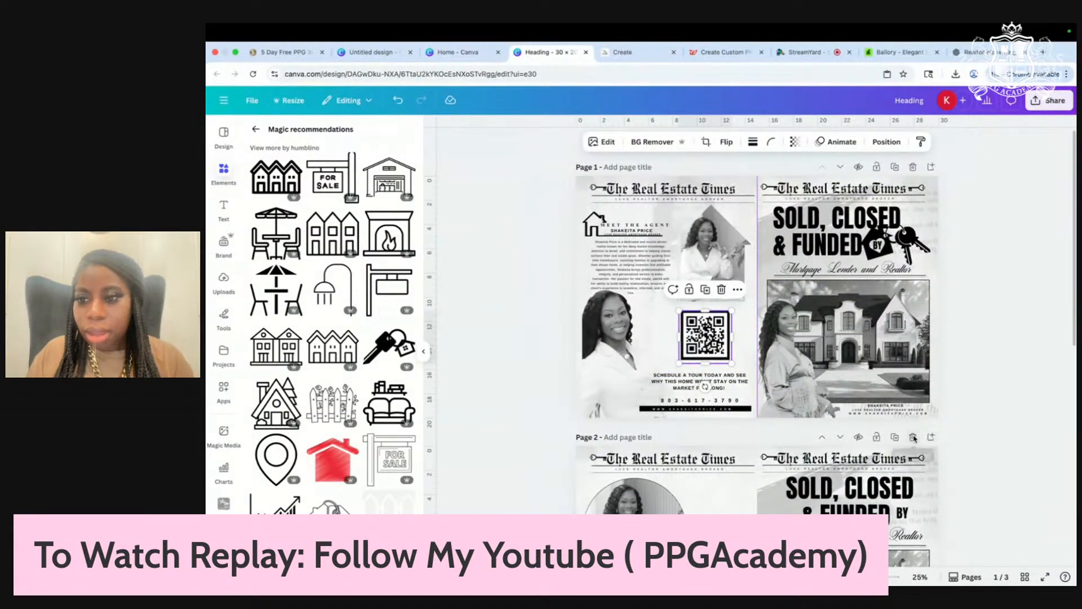
Step: Delete the second page, tighten the schedule-a-tour text box, and nudge the QR code left
left_click(914, 437)
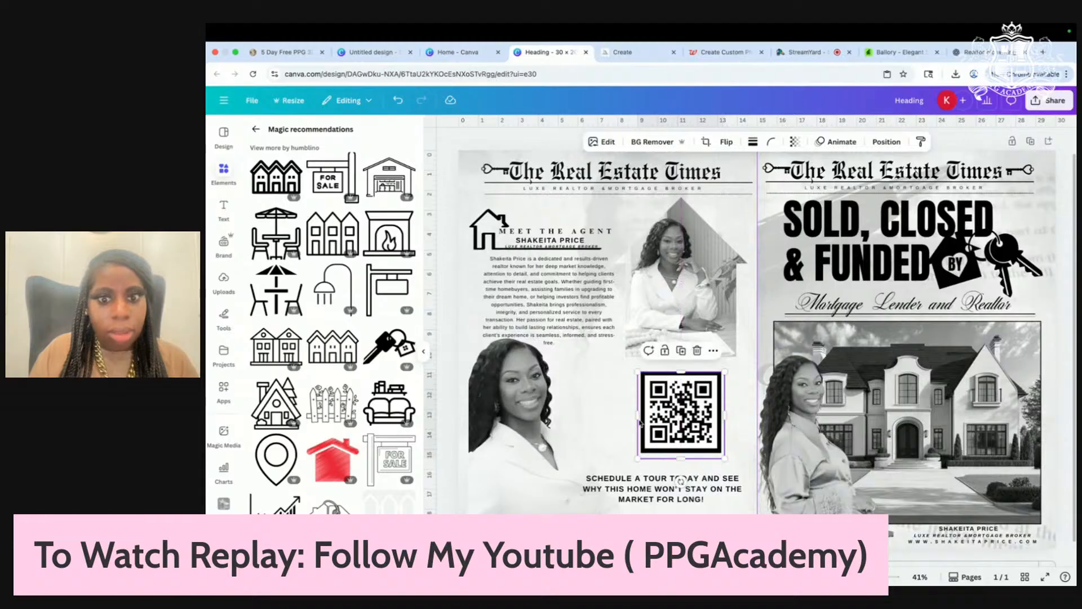
left_click(701, 496)
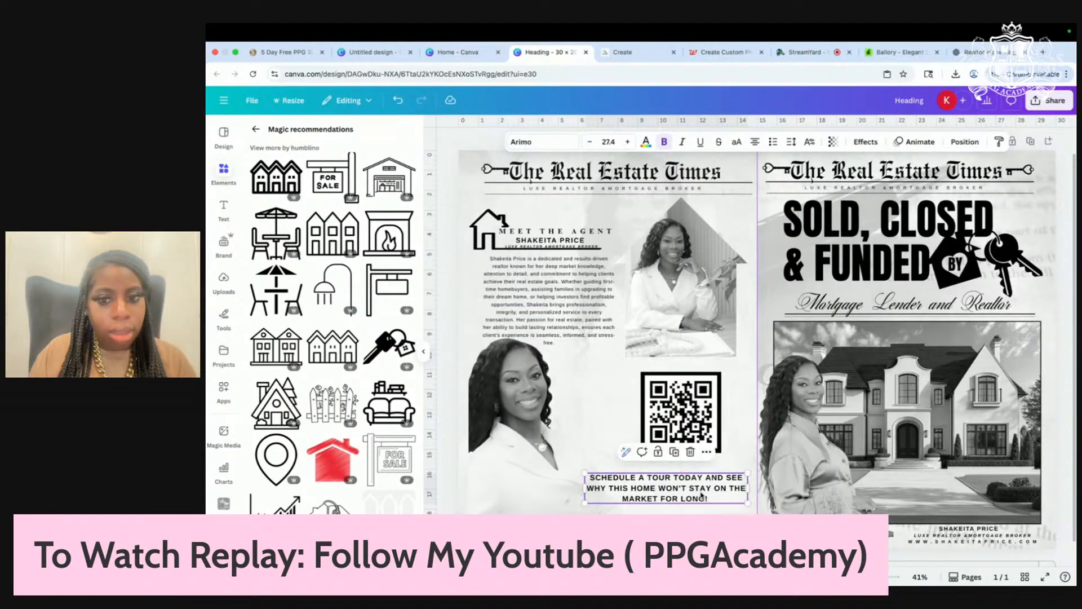
left_click_drag(749, 503, 744, 502)
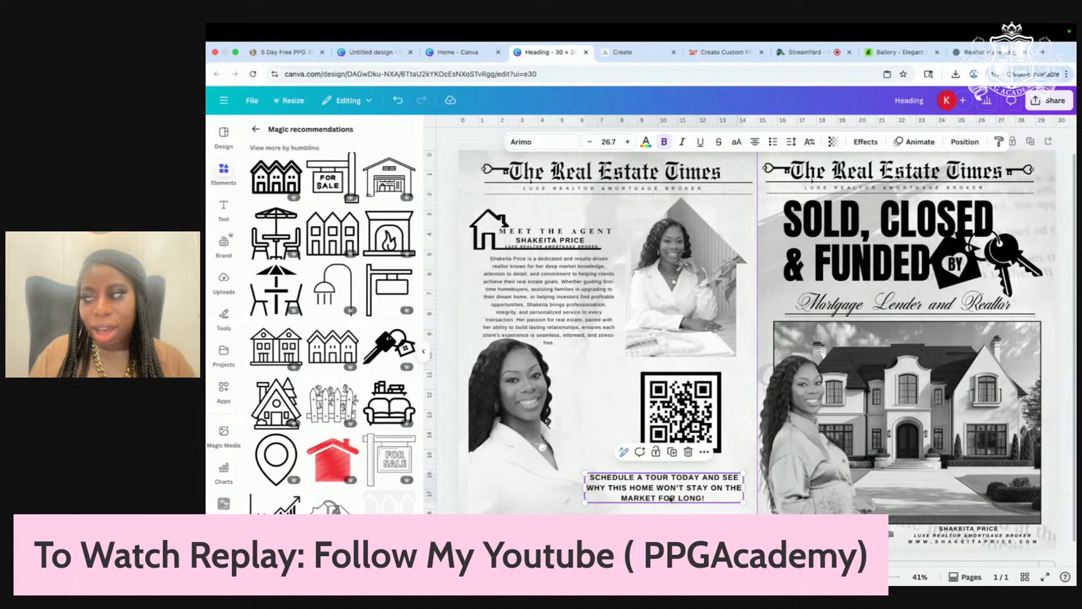
left_click_drag(671, 498, 671, 497)
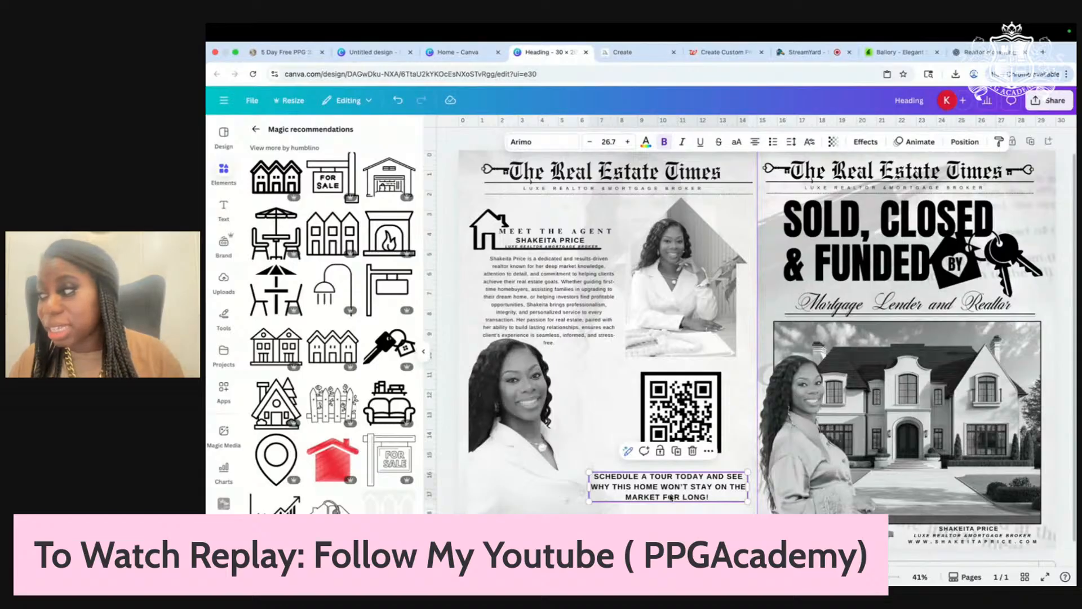
left_click_drag(668, 430, 661, 429)
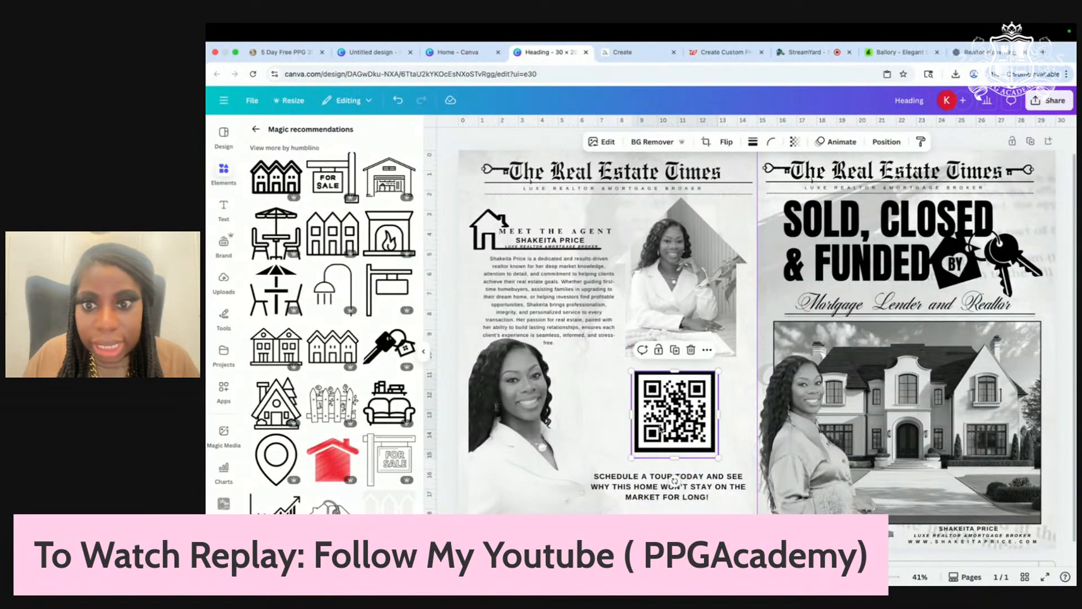
Step: Shrink the schedule-a-tour text to about 23.9 and centre it beneath the QR code
left_click(658, 500)
left_click_drag(748, 472, 739, 477)
left_click_drag(665, 491, 671, 486)
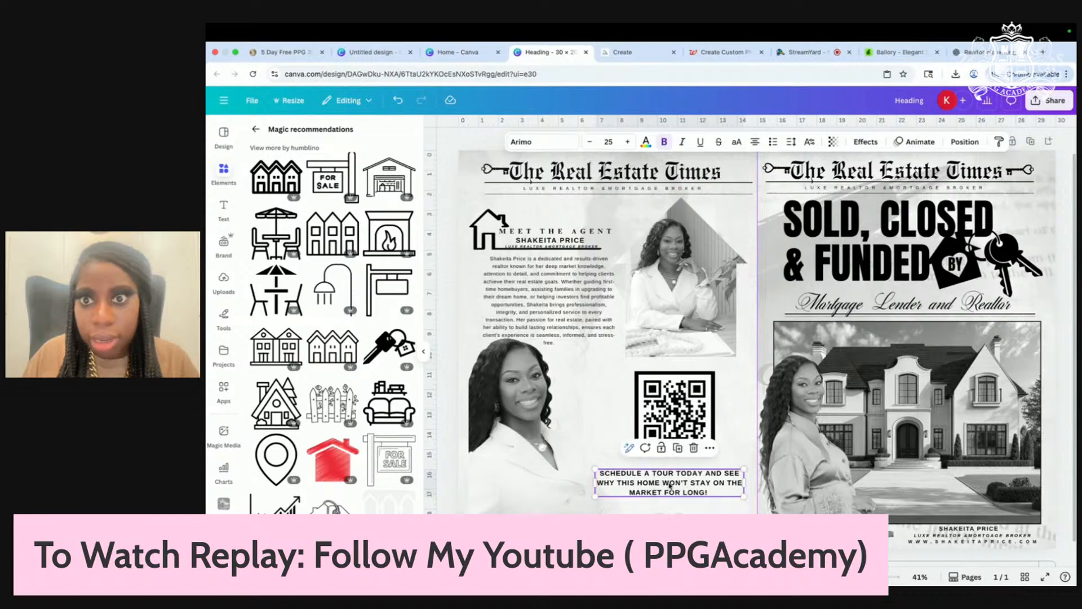
left_click_drag(599, 473, 606, 475)
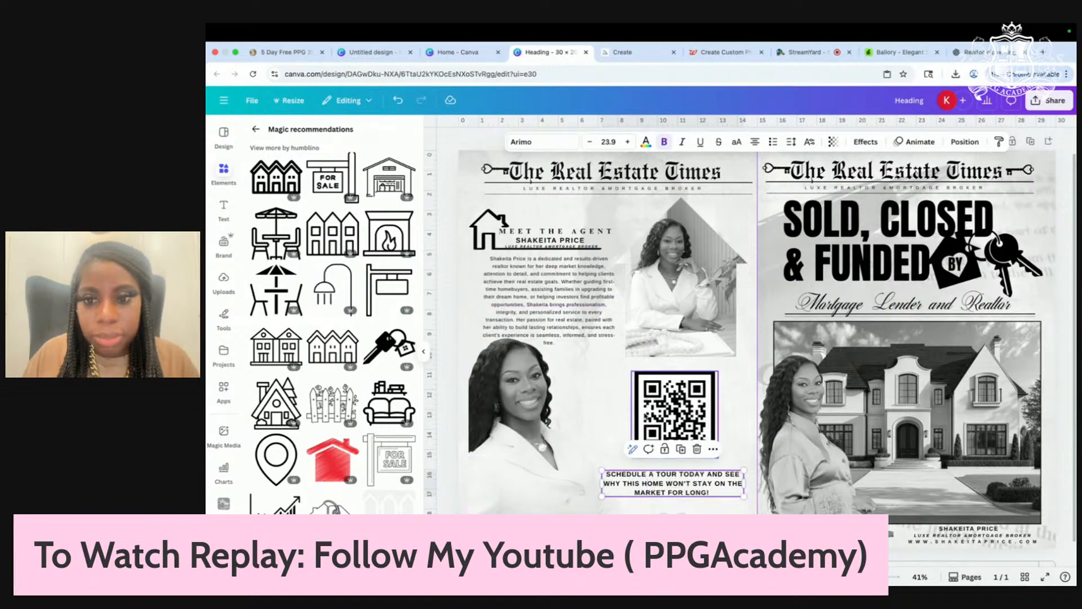
left_click(667, 409)
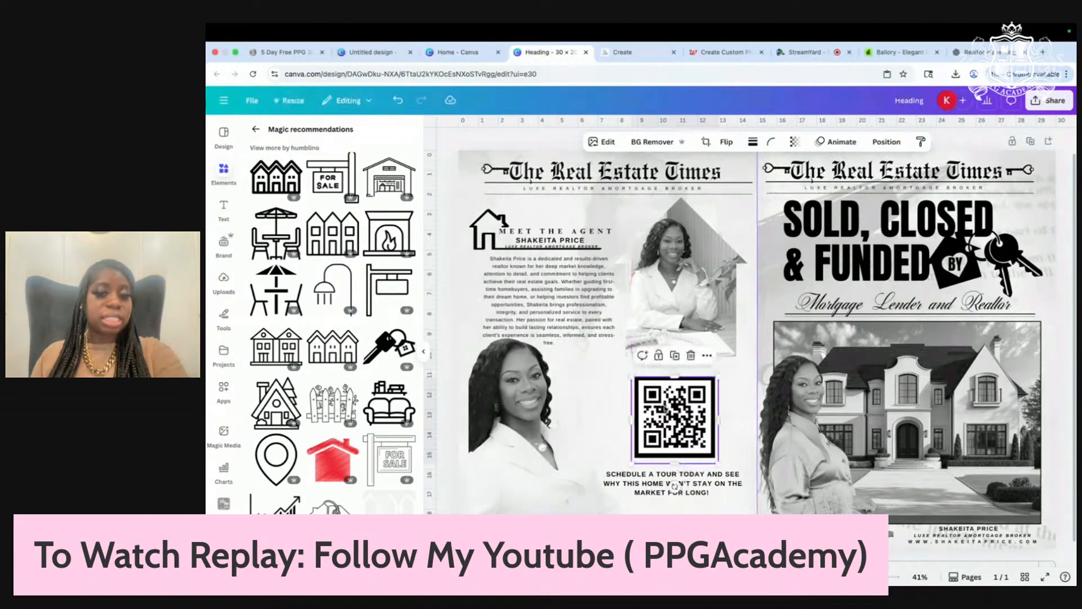
scroll(667, 409, "down", 3)
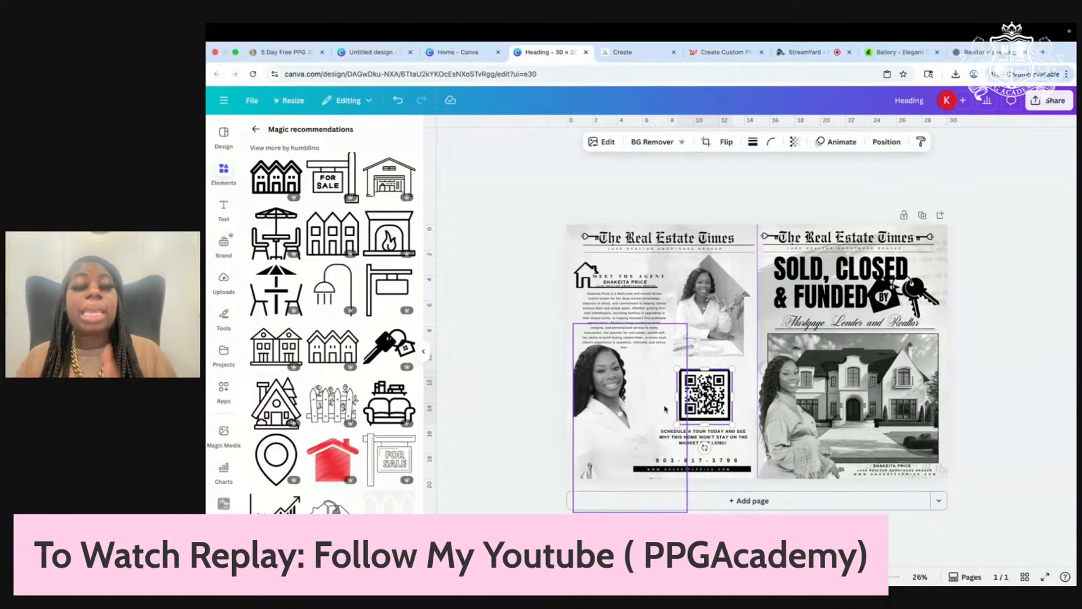
scroll(666, 408, "up", 3)
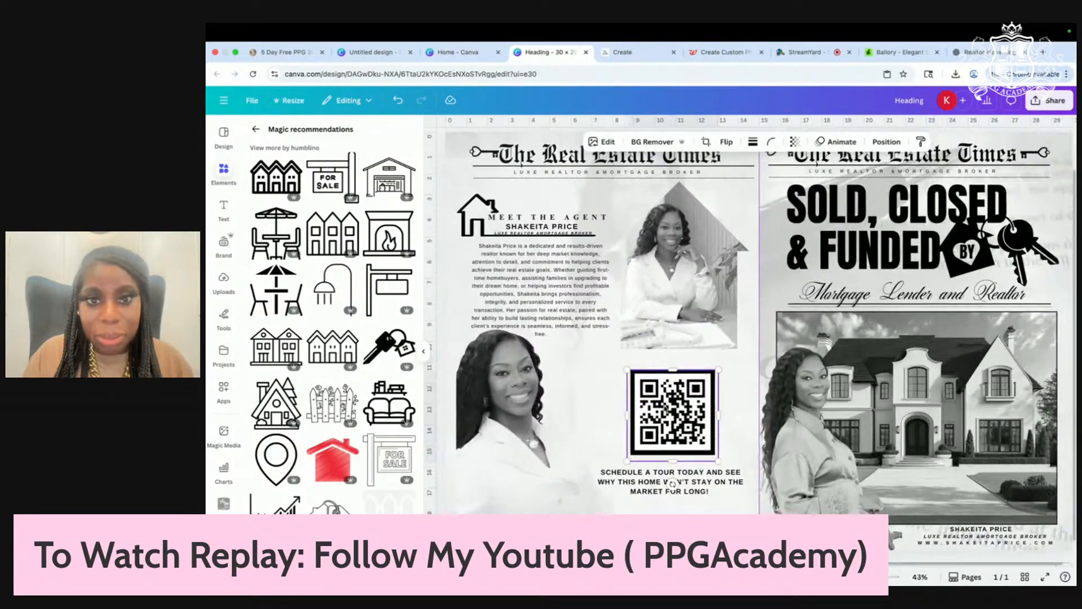
Step: Nudge the agent's name and the LUXE REALTOR tagline up one step each
left_click(539, 232)
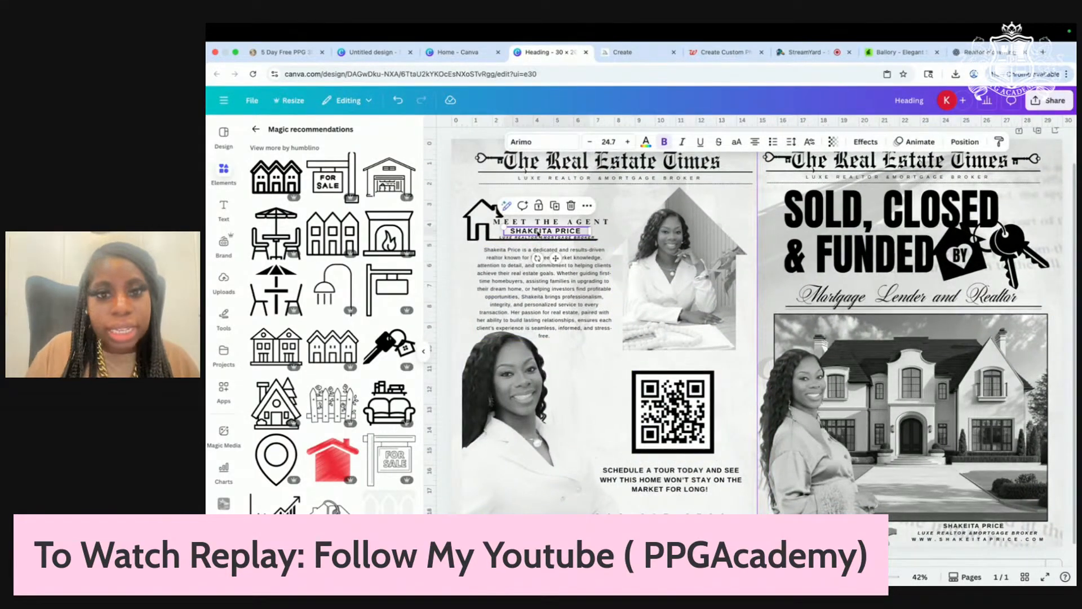
key("Up")
key("Up")
left_click(537, 237)
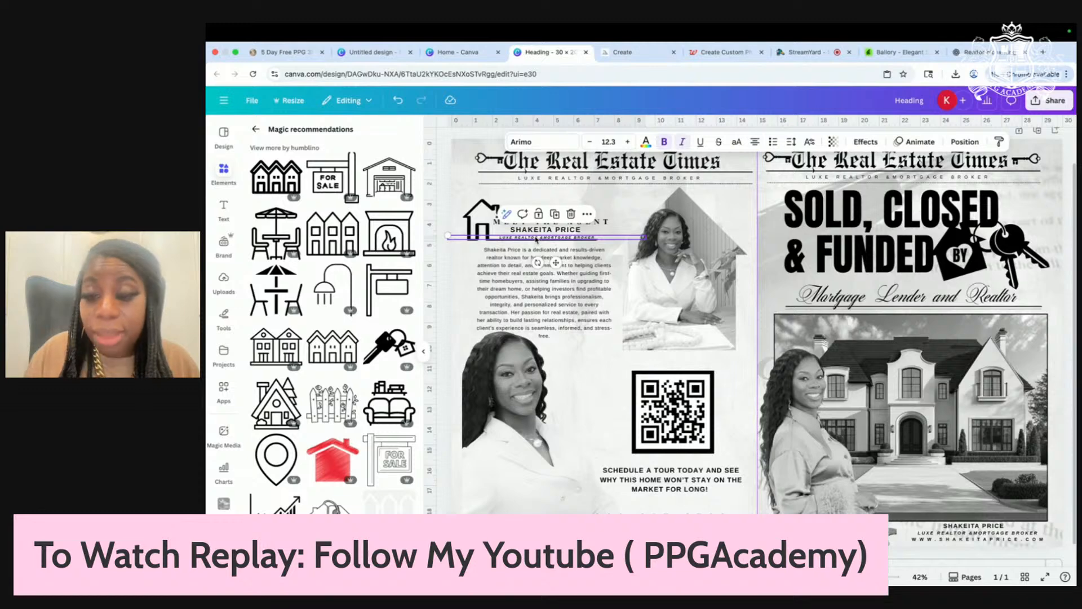
key("Up")
key("Up")
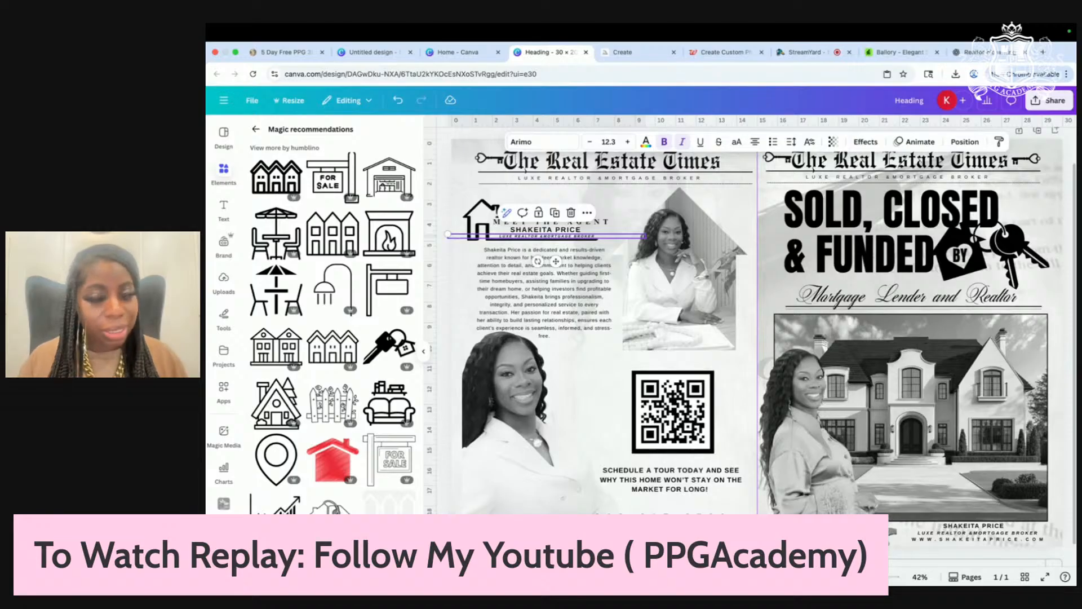
Step: Select the woman cutout on the right page while checking the layout
scroll(928, 400, "down", 3)
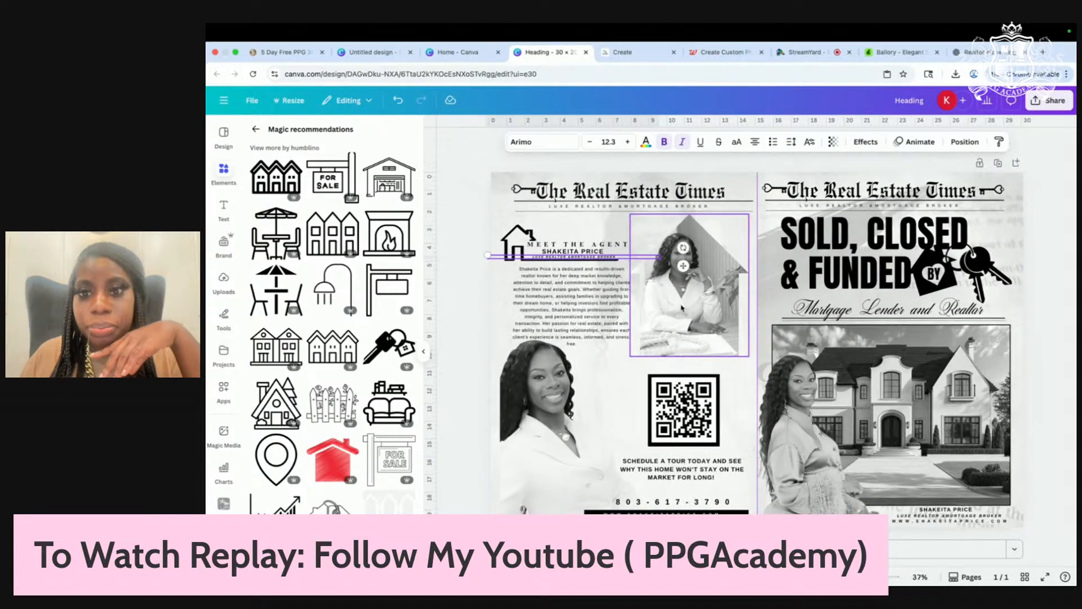
scroll(941, 377, "up", 3)
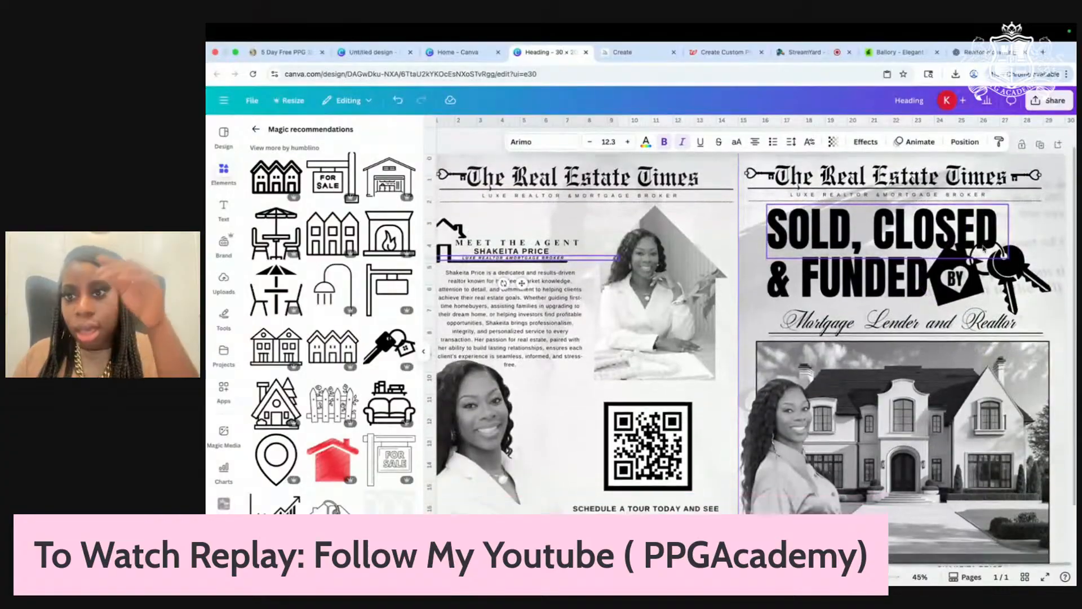
scroll(984, 249, "down", 2)
scroll(924, 340, "up", 2)
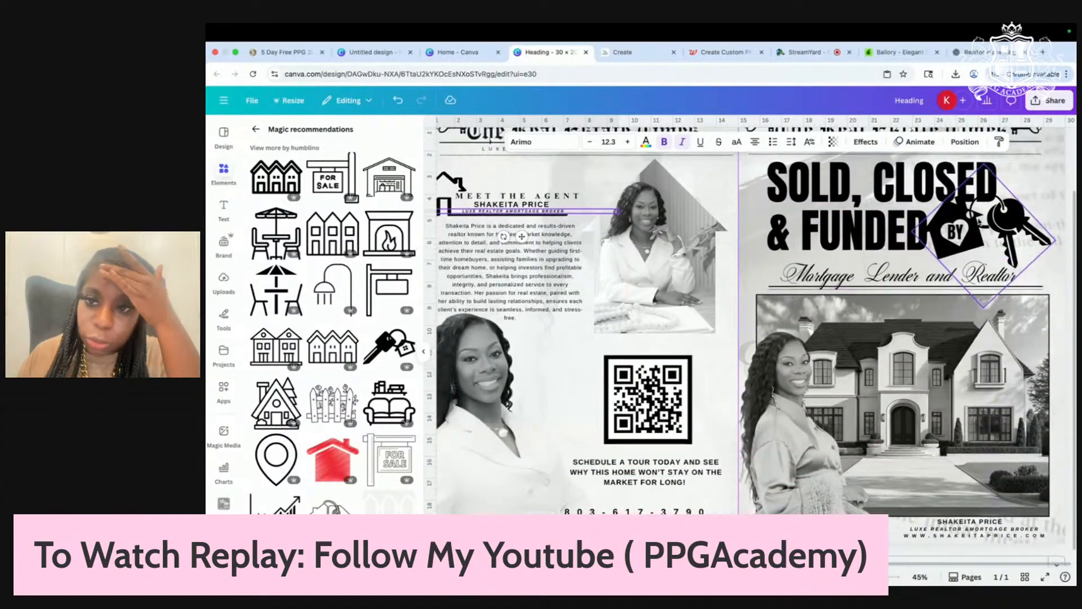
scroll(925, 340, "down", 3)
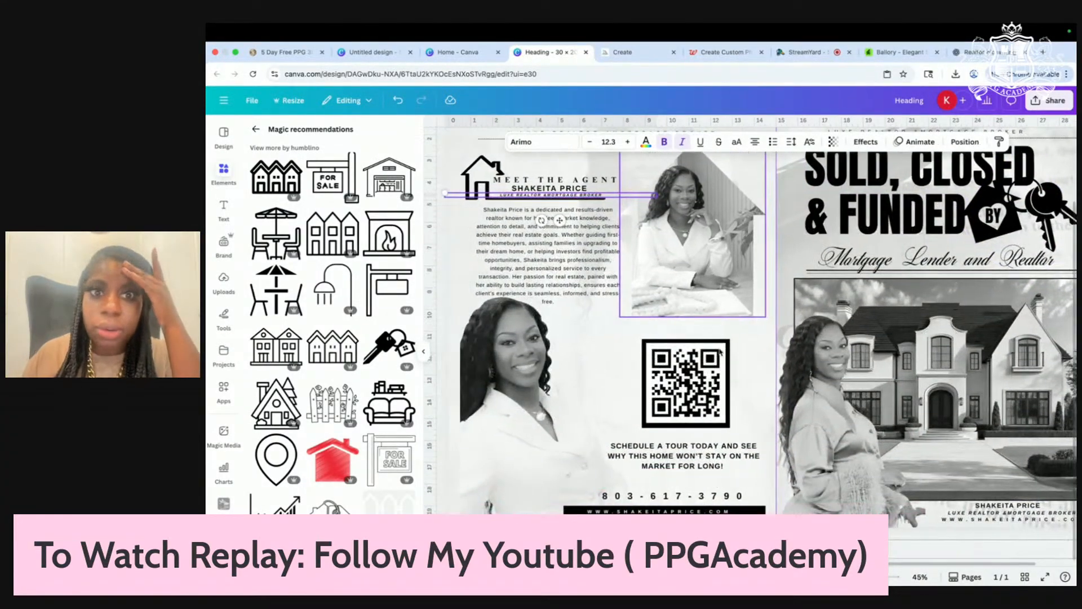
scroll(720, 353, "up", 2)
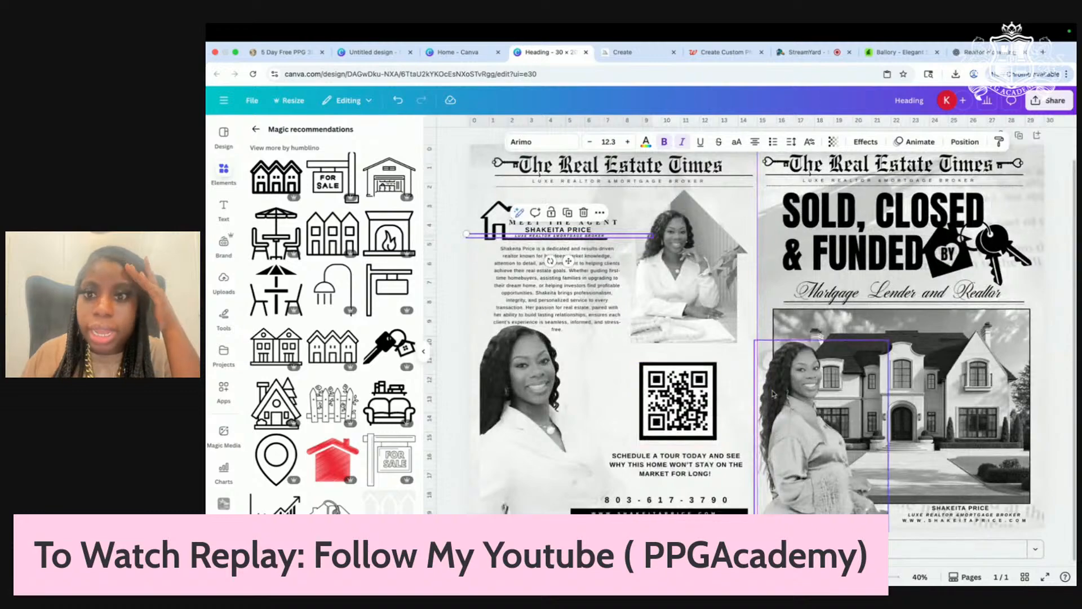
left_click(810, 420)
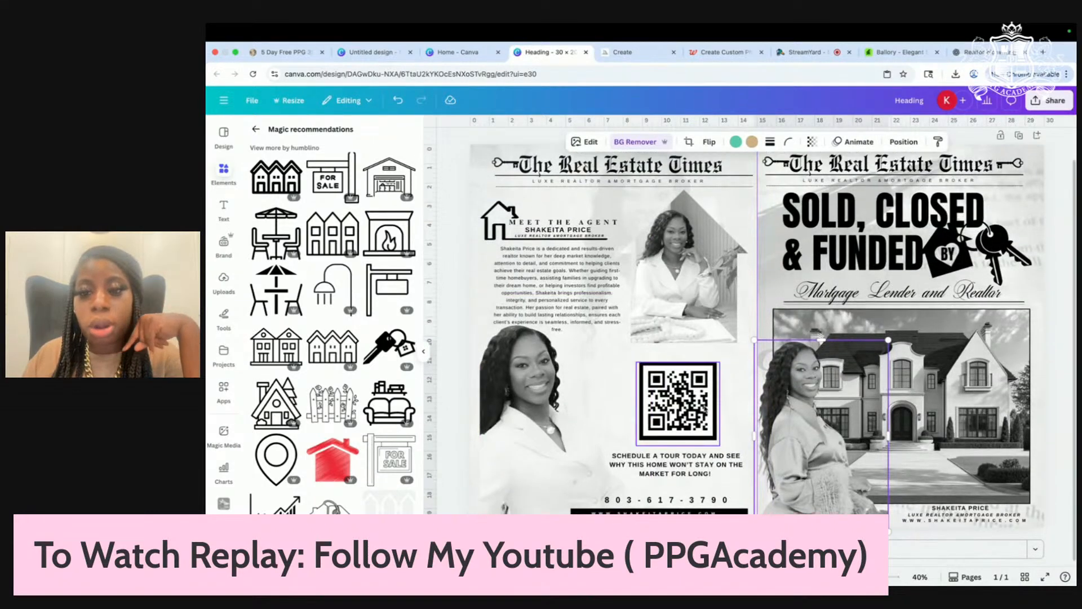
scroll(739, 393, "down", 2)
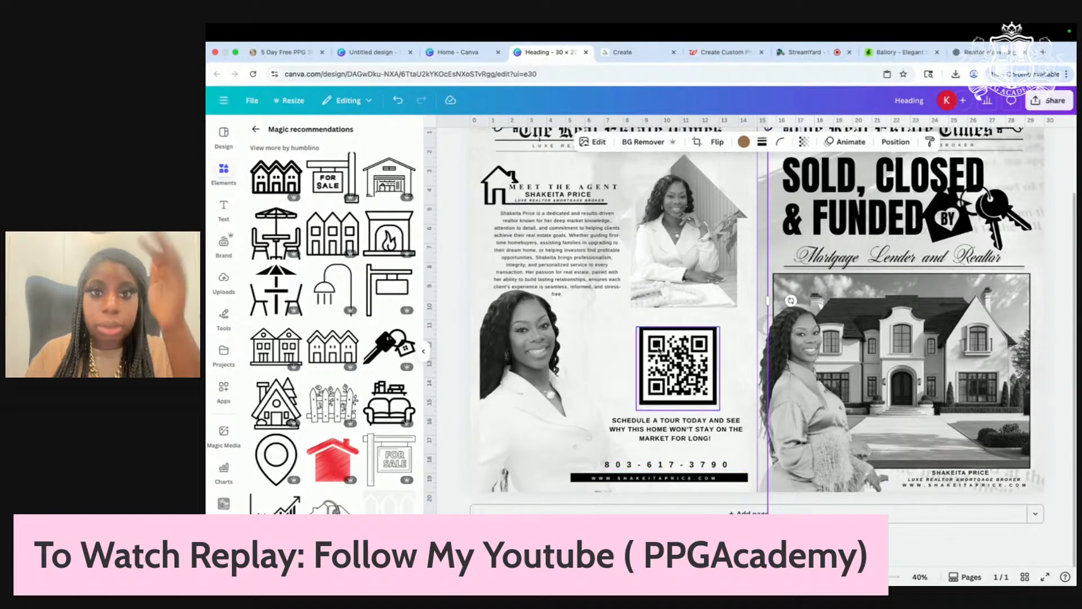
scroll(658, 349, "up", 2)
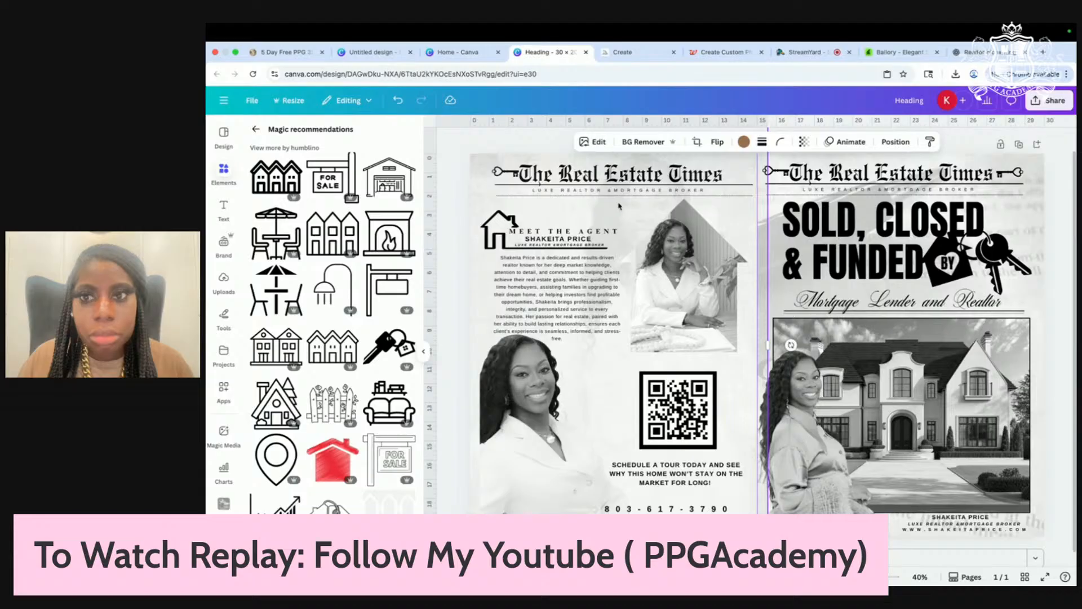
Step: Select the bottom layer from the Layers list, shift the faint overlay down-left and widen it rightward
left_click(895, 142)
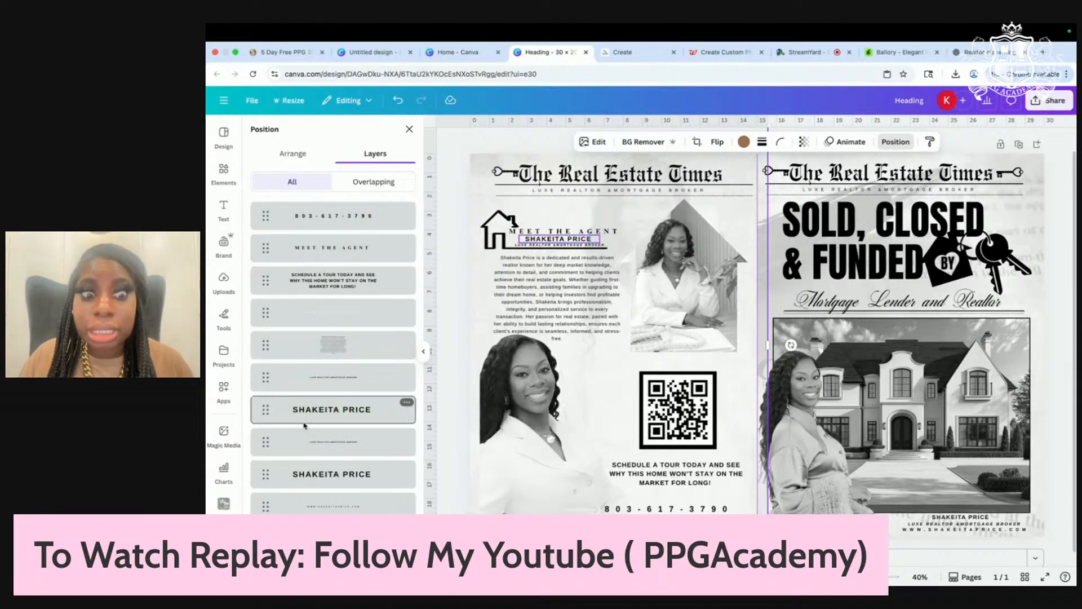
scroll(304, 425, "down", 10)
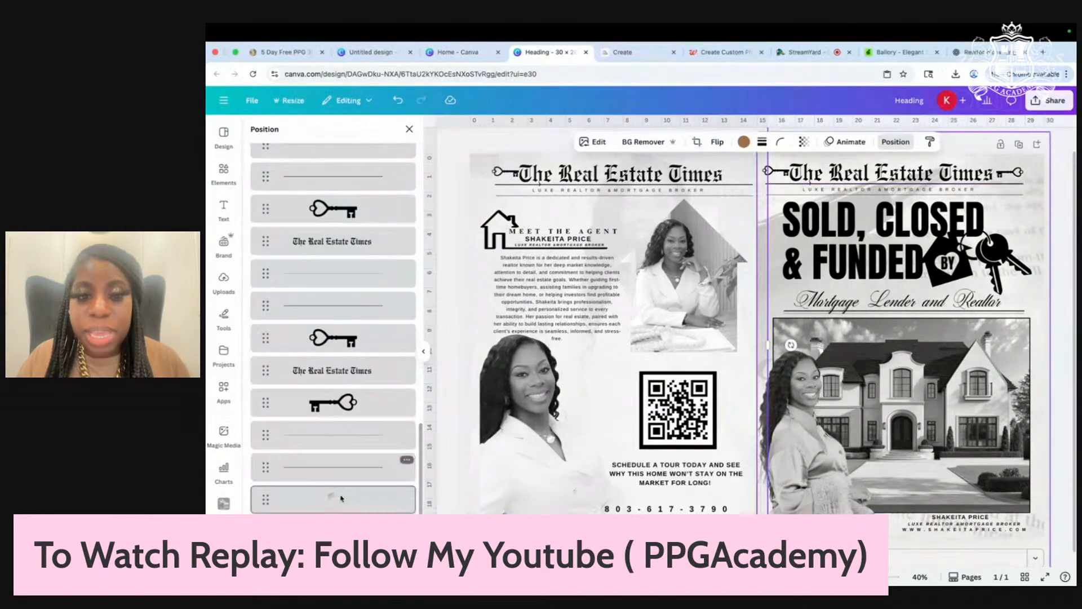
left_click(341, 497)
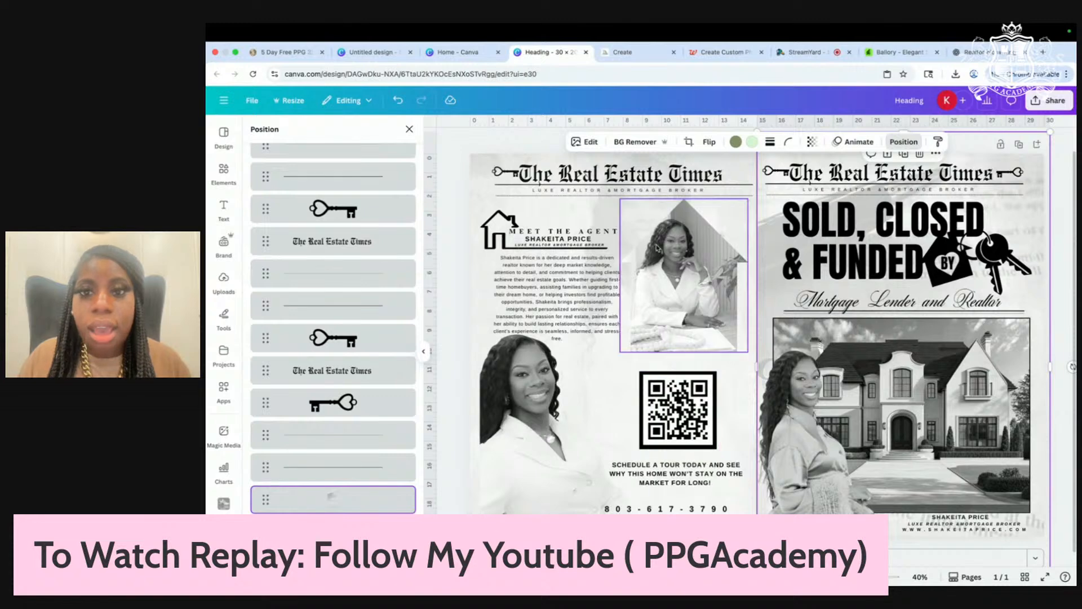
left_click_drag(614, 207, 576, 201)
left_click_drag(734, 346, 760, 347)
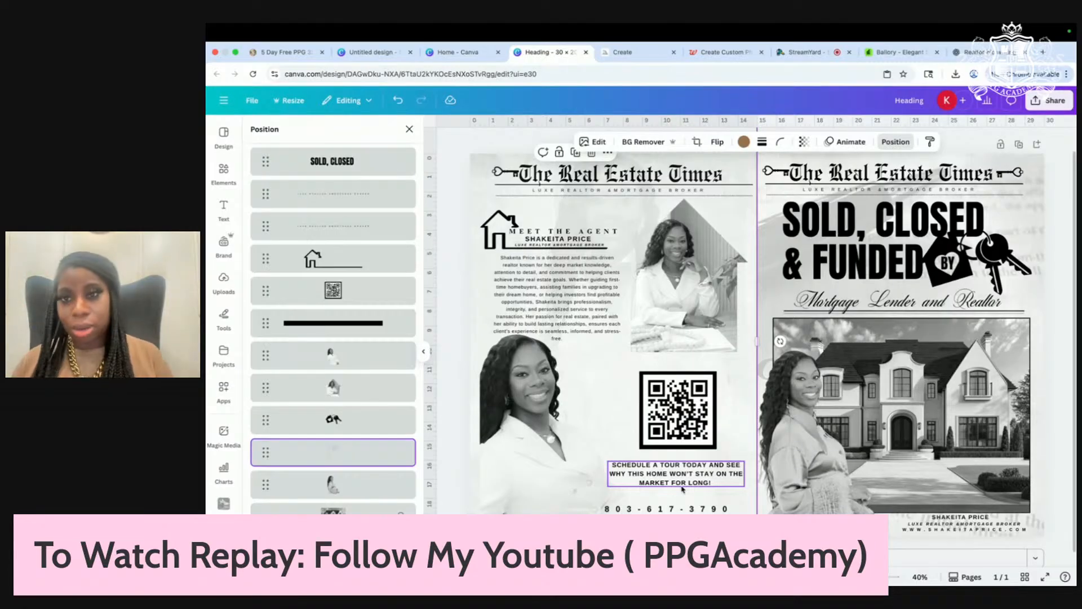
Step: In the StreamYard studio, remove the Canva screen-share tile from the stage
left_click(803, 57)
mouse_move(441, 488)
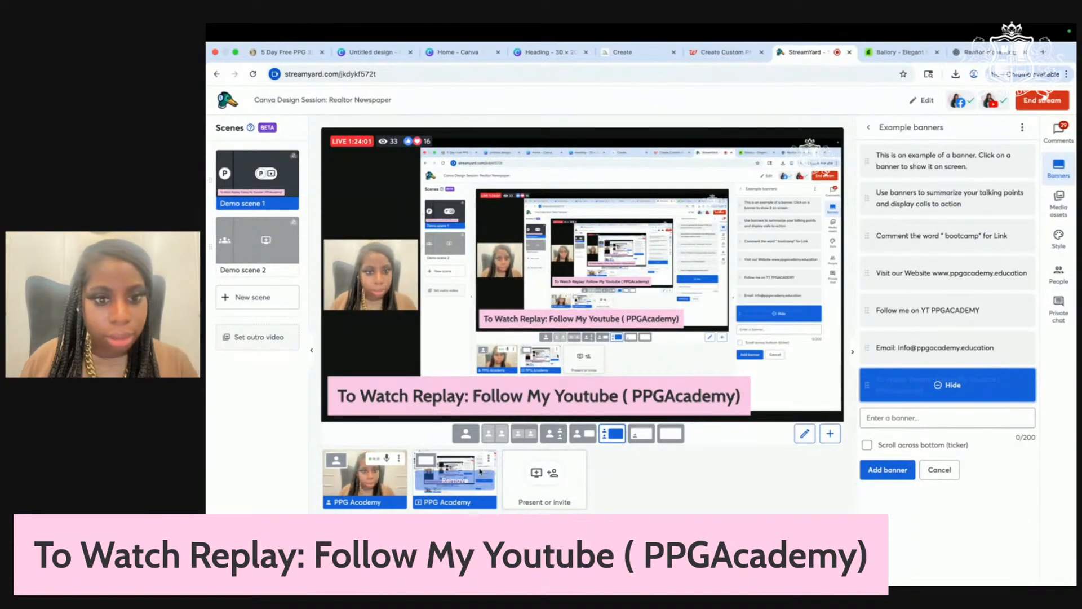
left_click(479, 475)
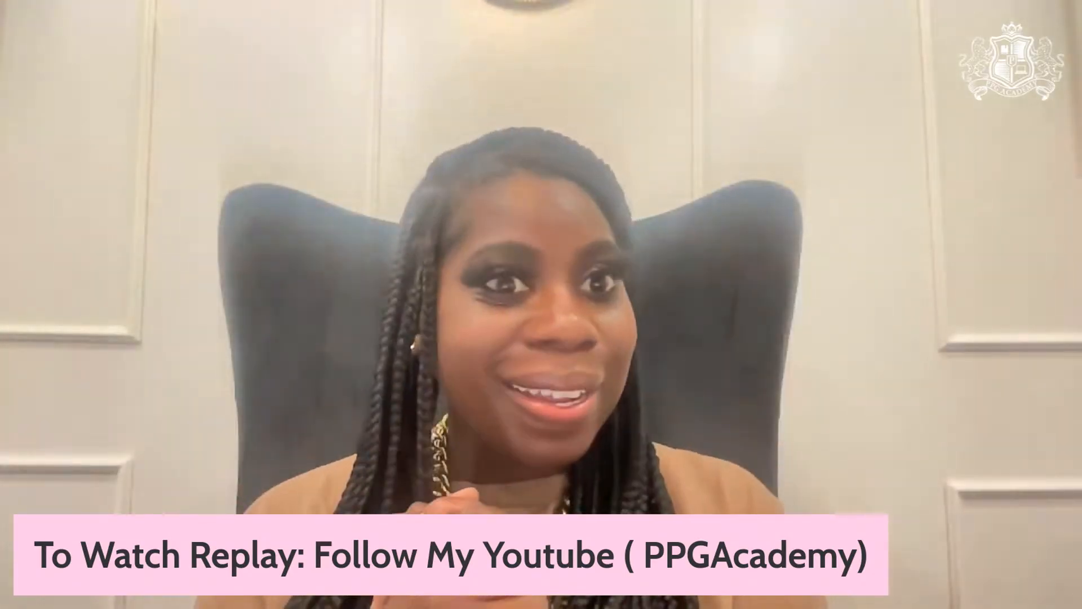